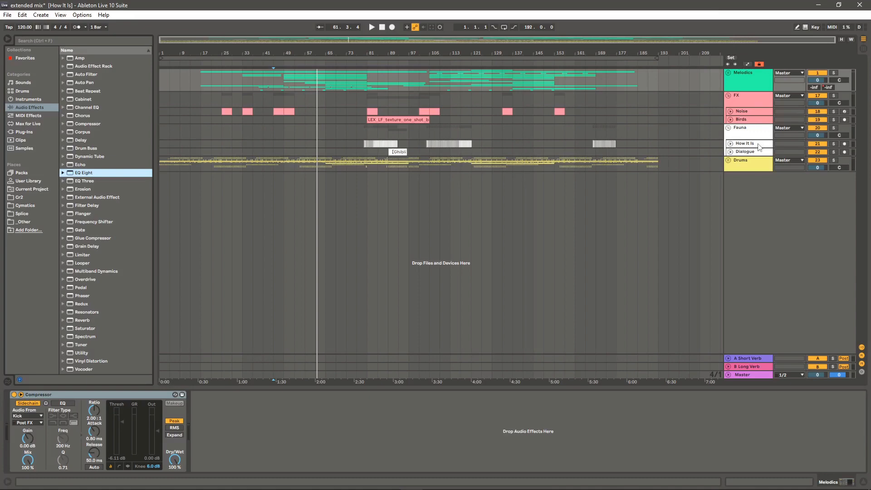
Expand the Drums group and unfold its Kick Trans, Kick and Bass tracks
left_click(729, 160)
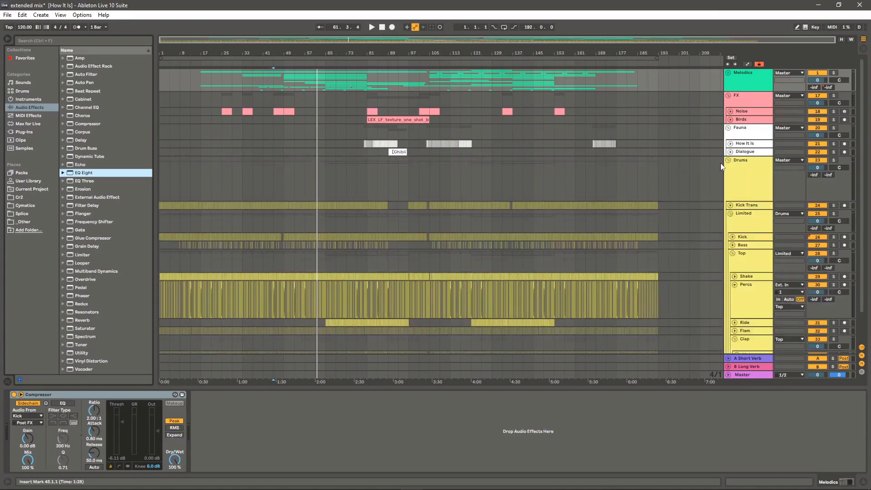
mouse_move(175, 53)
left_mouse_down()
mouse_move(175, 70)
mouse_move(175, 63)
left_mouse_up()
scroll(294, 177, "down", 3)
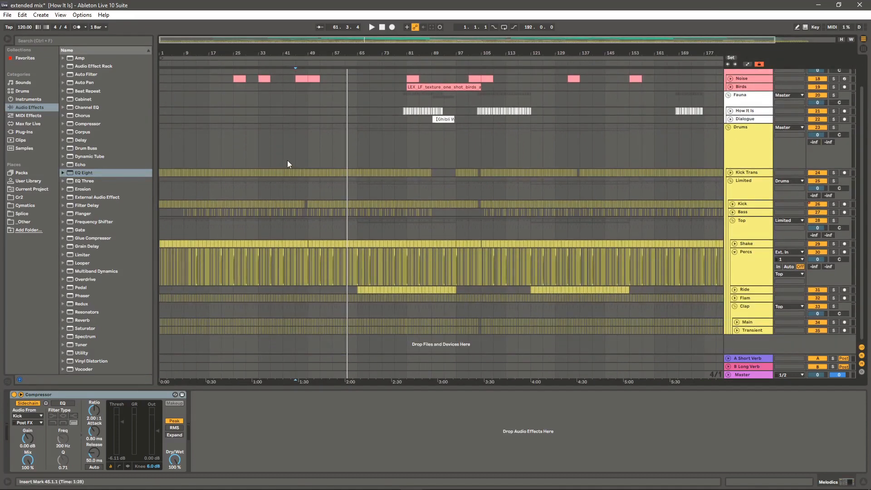
left_click(730, 173)
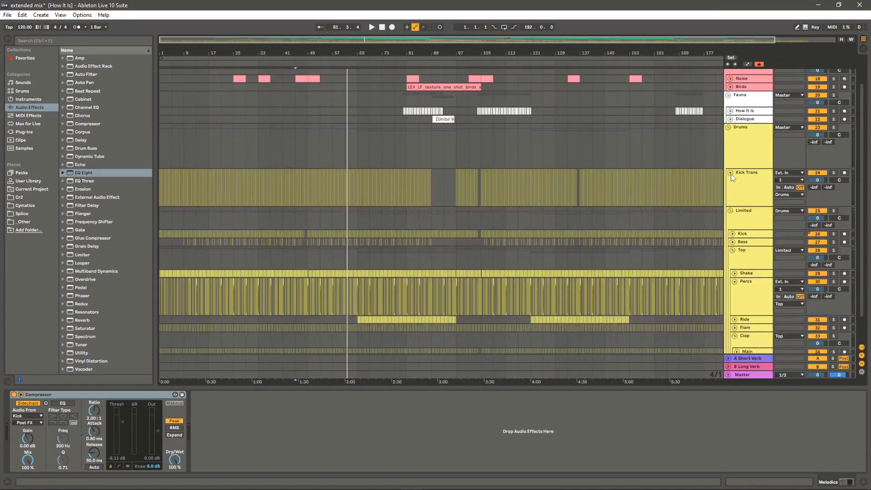
left_click(733, 234)
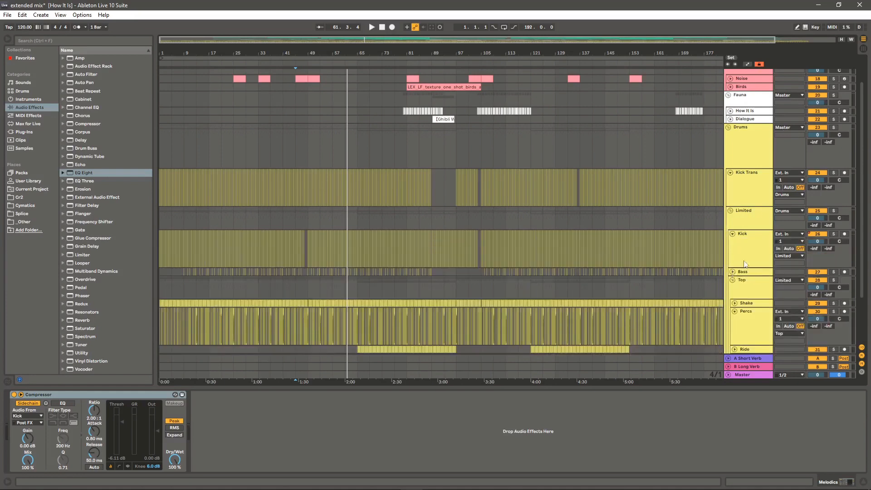
left_click(732, 272)
scroll(750, 236, "down", 8)
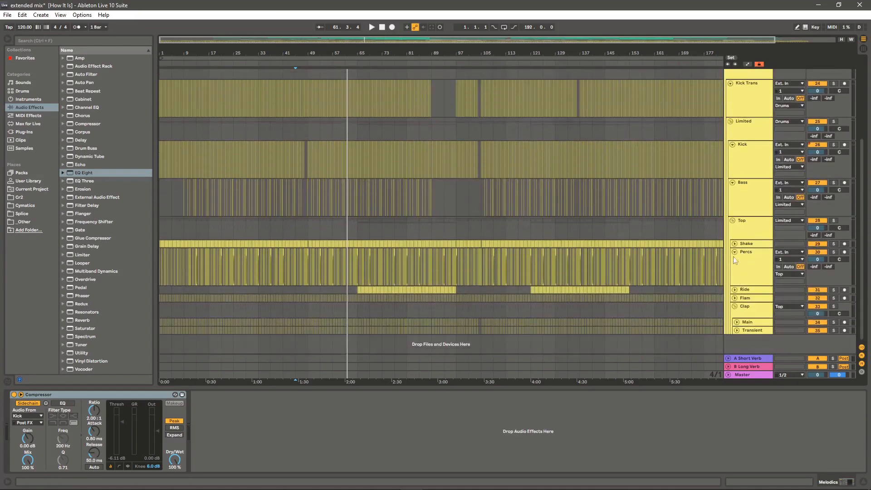
Unfold the Shake, Main, Transient, Flam and Ride tracks inside the Drums group
left_click(734, 244)
scroll(747, 243, "down", 3)
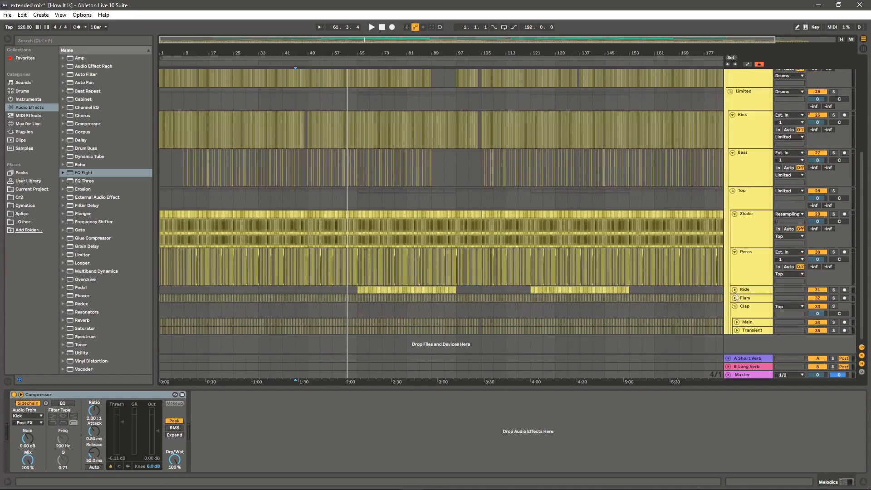
left_click(738, 322)
scroll(743, 323, "down", 3)
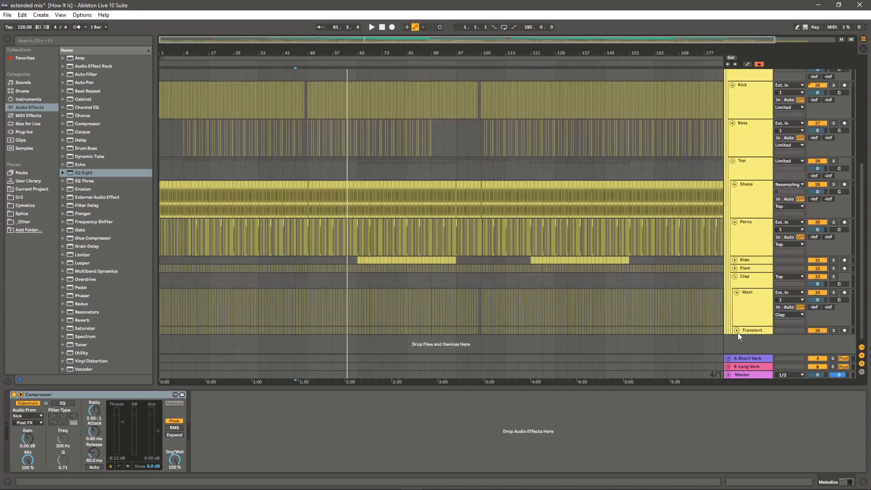
left_click(736, 332)
left_click(734, 258)
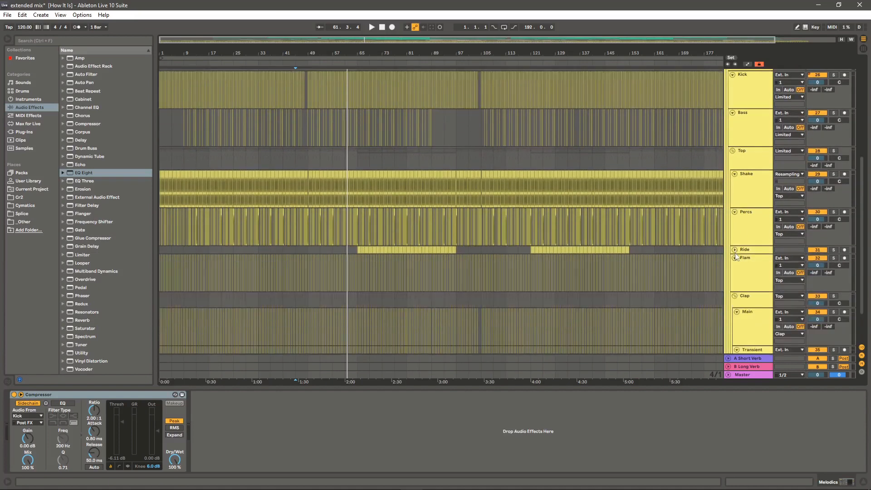
left_click(735, 250)
Examine the drum clips up close around bars 53 to 60, and look over all drum tracks across the full arrangement
left_click_drag(328, 53, 357, 165)
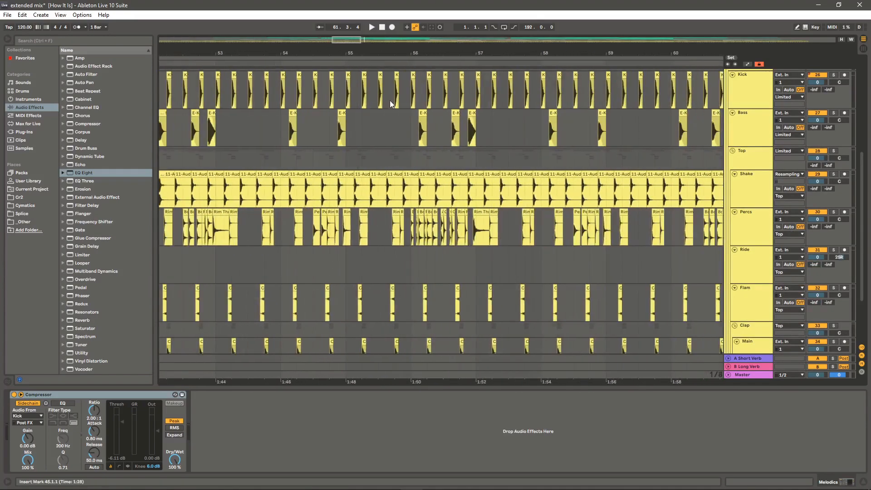
scroll(426, 142, "up", 5)
left_click_drag(395, 52, 395, 0)
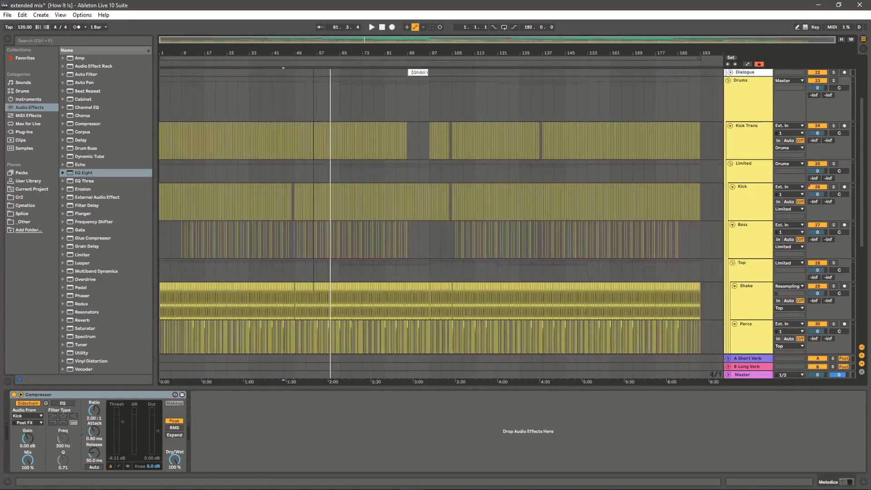
scroll(687, 224, "down", 5)
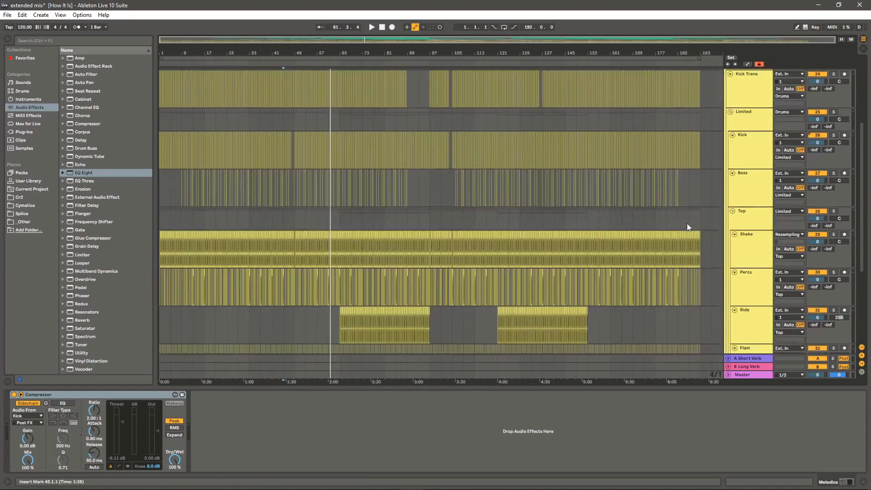
scroll(686, 224, "down", 3)
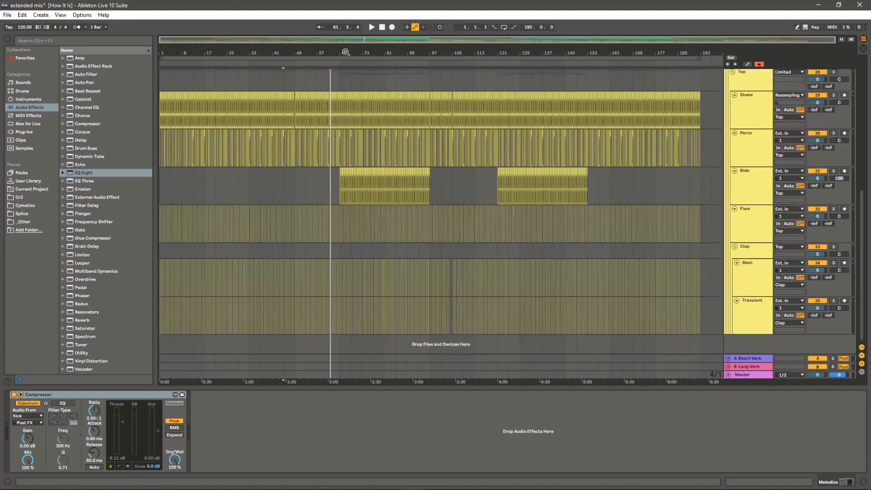
left_click_drag(346, 52, 290, 82)
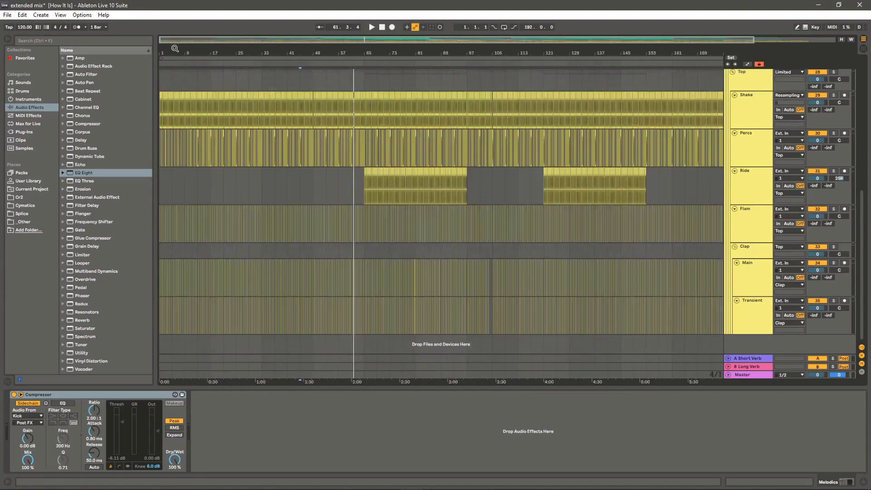
Consolidate the Shake track's clips from bar 1 to bar 17 into a single 16-bar clip
left_click_drag(175, 48, 371, 105)
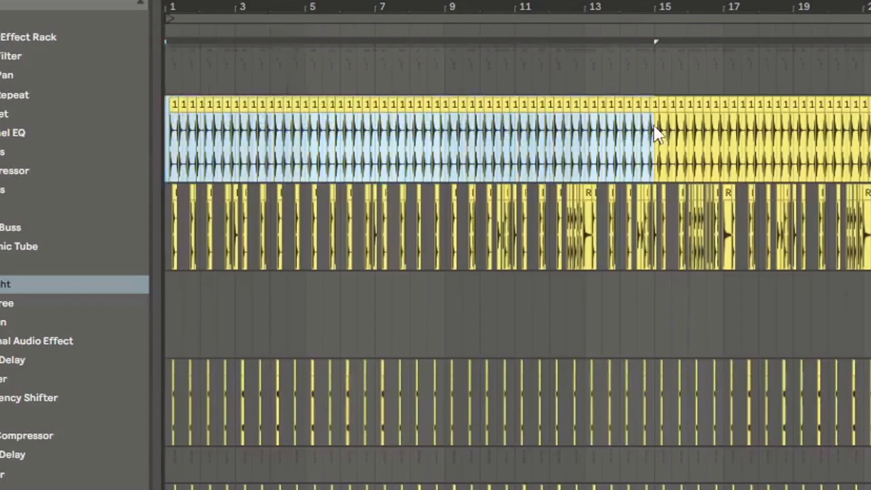
left_click_drag(654, 127, 716, 119)
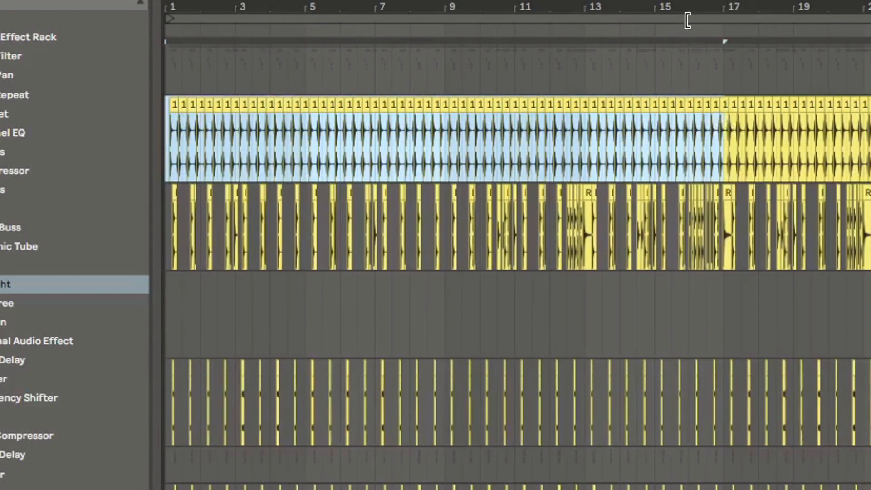
key("ctrl+j")
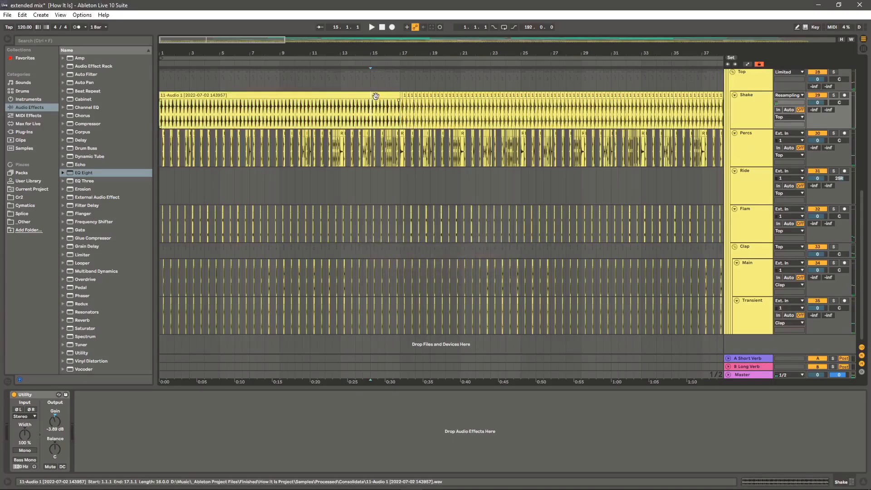
Duplicate the consolidated 16-bar Shake clip back to back up to bar 193, removing the extra copy beyond it
left_click_drag(375, 97, 312, 104)
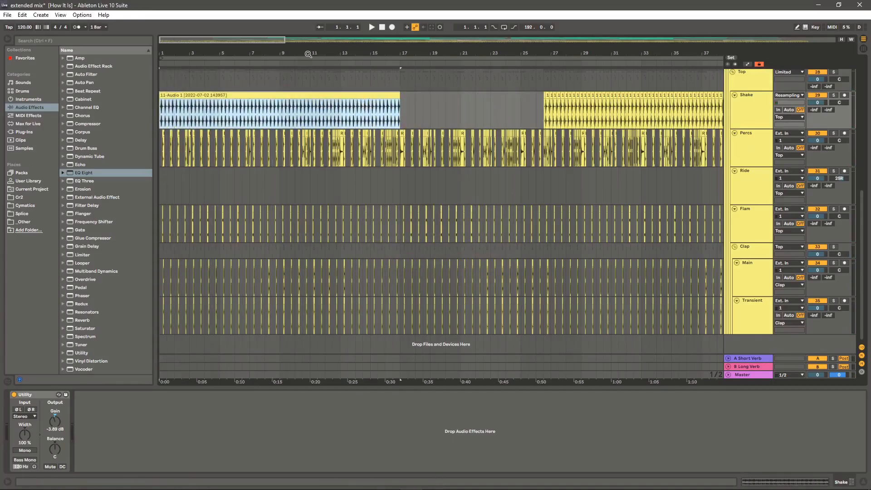
left_click_drag(308, 54, 308, 32)
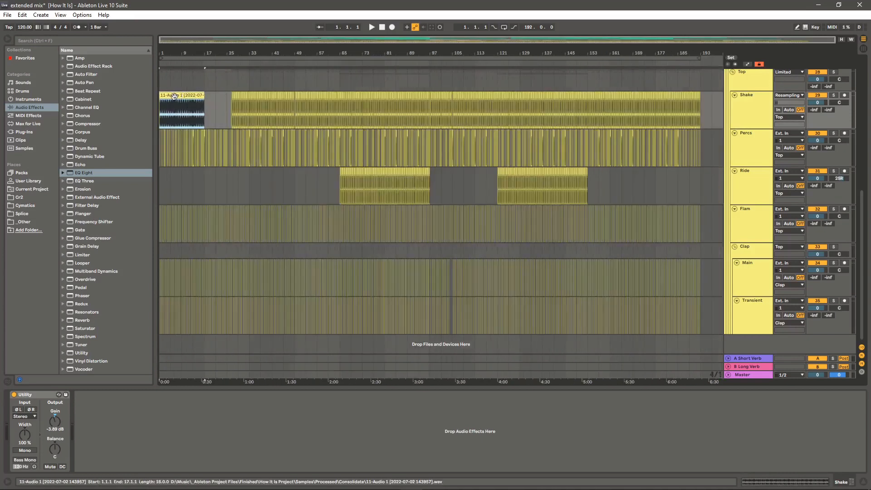
key("ctrl+d")
key("ctrl+d")
key("ctrl+d")
key("ctrl+d")
key("ctrl+d")
key("ctrl+d")
key("ctrl+d")
key("ctrl+d")
key("ctrl+d")
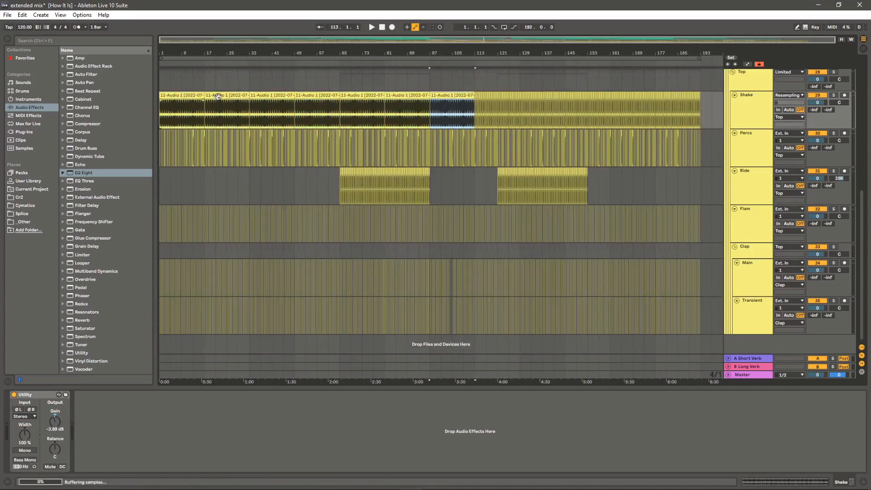
key("ctrl+d")
key("ctrl+d")
key("ctrl+d")
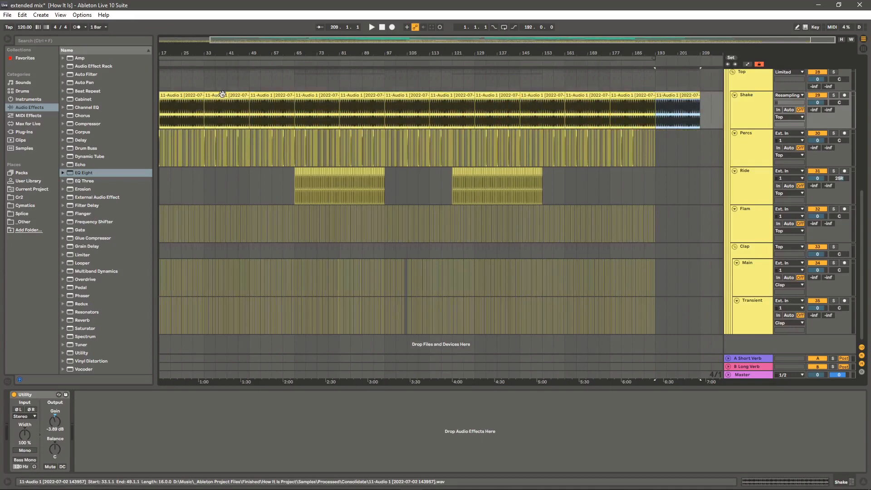
key("ctrl+z")
scroll(441, 204, "down", 2)
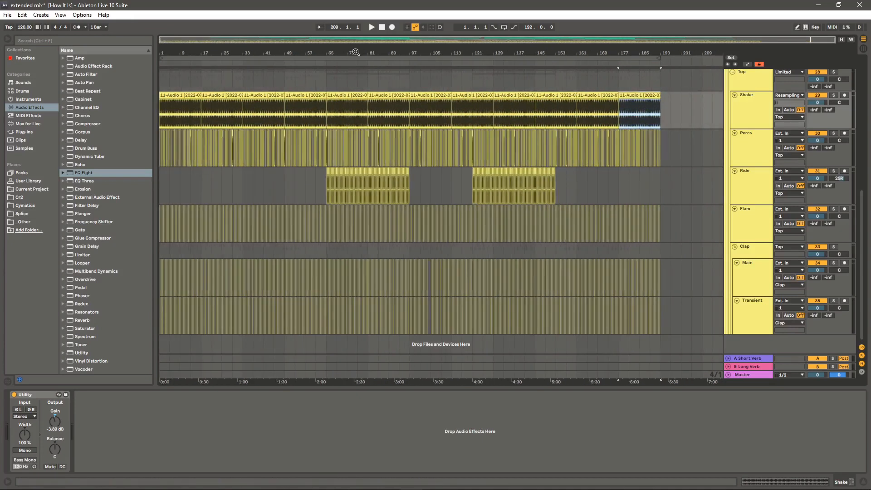
Undo all the Shake clip duplicates and the consolidation to restore the individual Shake clips
key("ctrl+z")
key("ctrl+z")
key("ctrl+z")
key("ctrl+z")
key("ctrl+z")
key("ctrl+z")
key("ctrl+z")
key("ctrl+z")
key("ctrl+z")
key("ctrl+z")
key("ctrl+z")
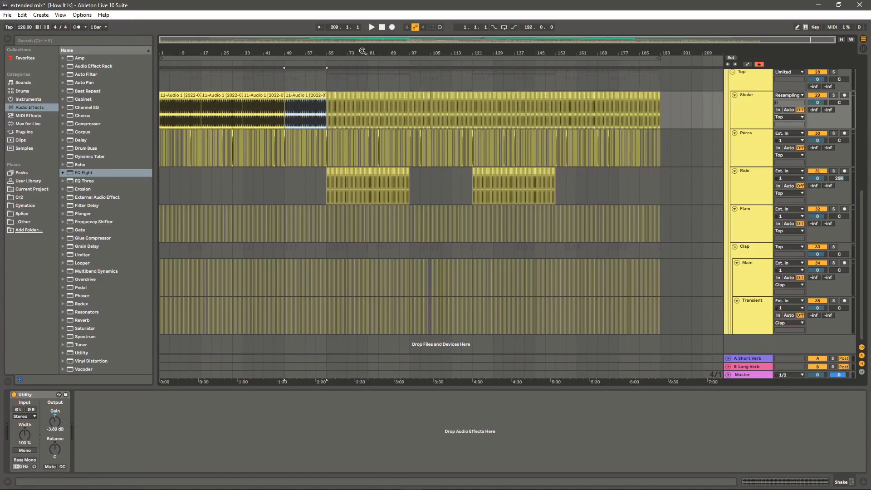
key("ctrl+z")
key("ctrl+z")
key("ctrl+z")
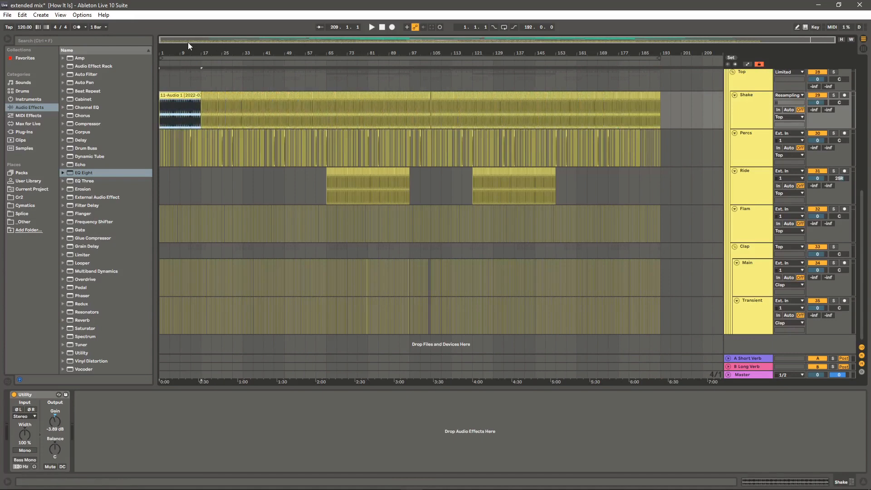
key("ctrl+z")
Show the effect chain of the Ride track, followed by that of the Kick track
left_click_drag(171, 51, 166, 67)
left_click(165, 55)
left_click(220, 178)
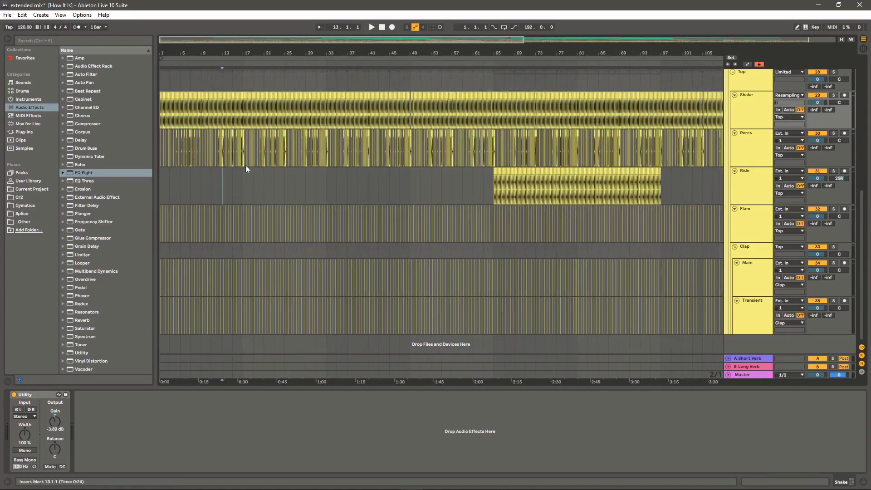
scroll(272, 163, "up", 2)
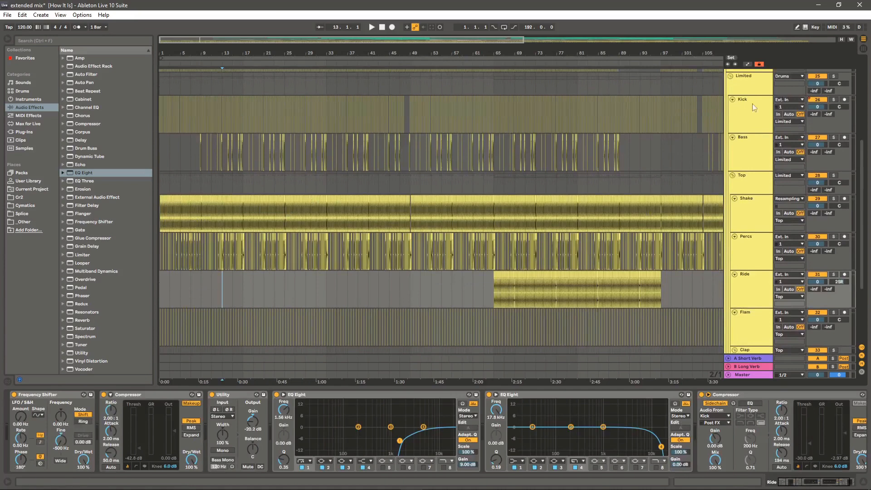
left_click(752, 109)
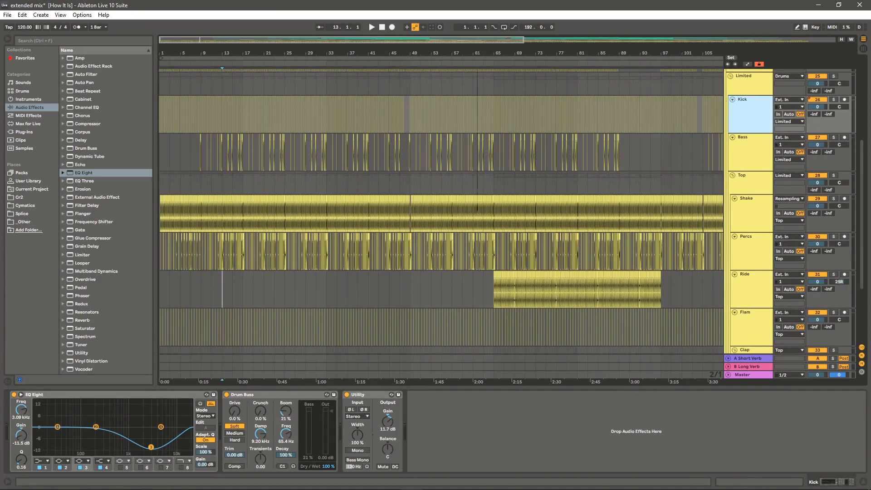
Solo the Drums group and play it from bar 49 while looking over its tracks
scroll(526, 111, "up", 2)
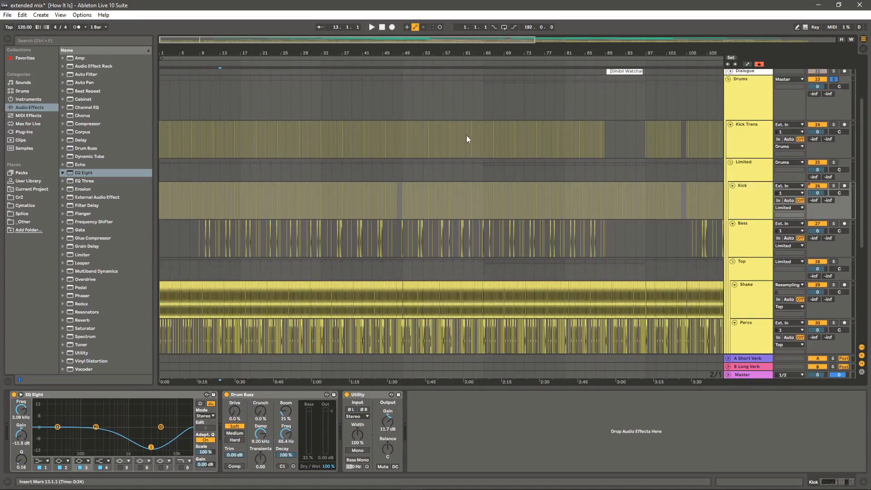
left_click(407, 104)
key("space")
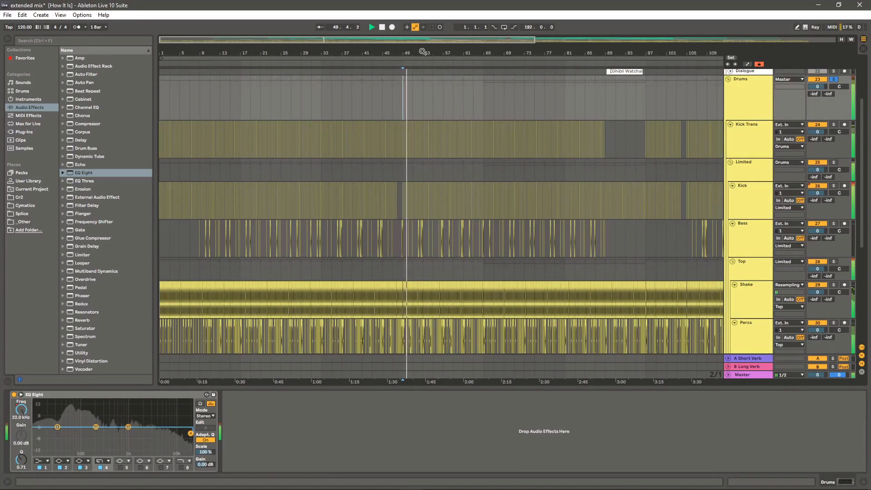
left_click_drag(423, 51, 422, 41)
scroll(440, 159, "down", 7)
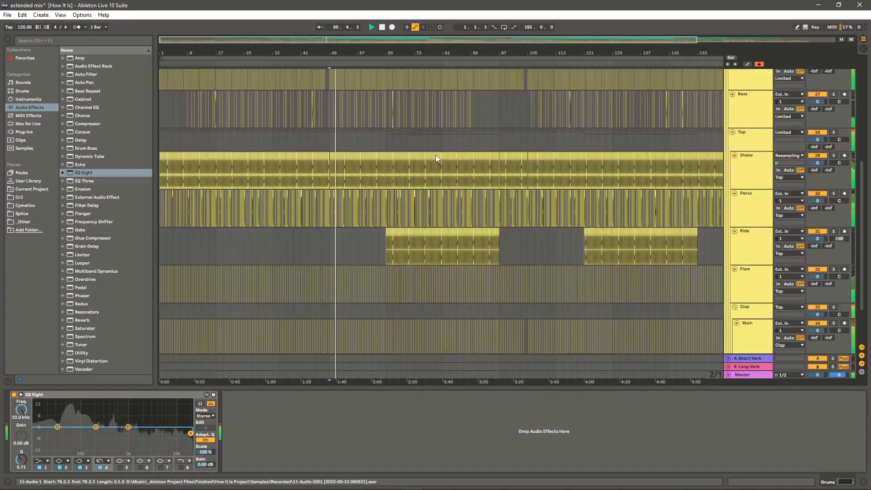
scroll(421, 143, "up", 8)
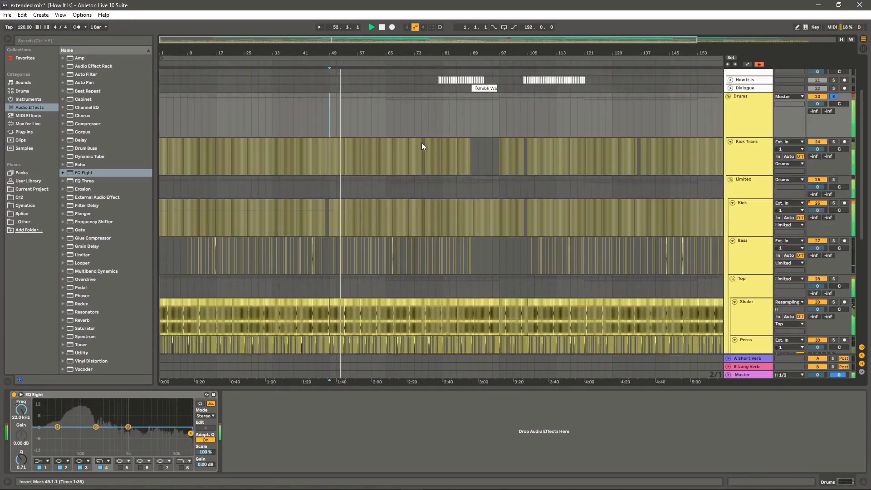
scroll(755, 176, "down", 1)
Stop playback and show the Limiter on the Limited group
left_click(754, 176)
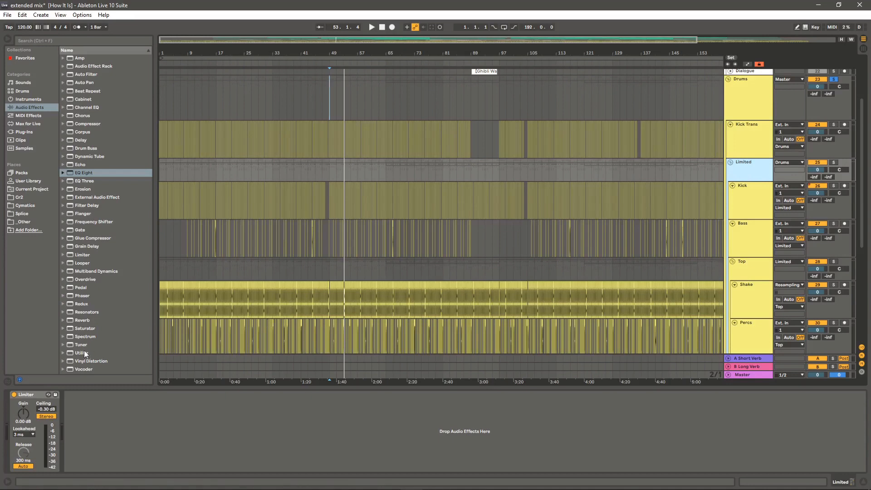
left_click(27, 397)
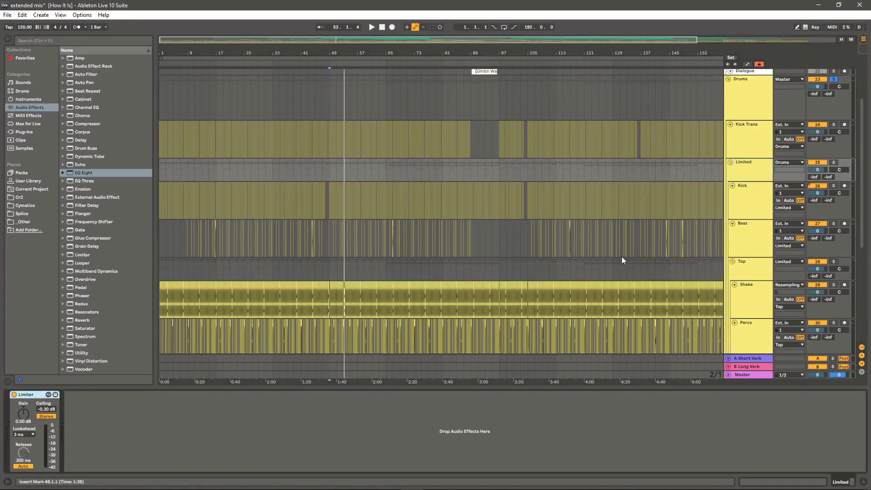
Solo the Kick Trans track and play it from bar 55
left_click(741, 135)
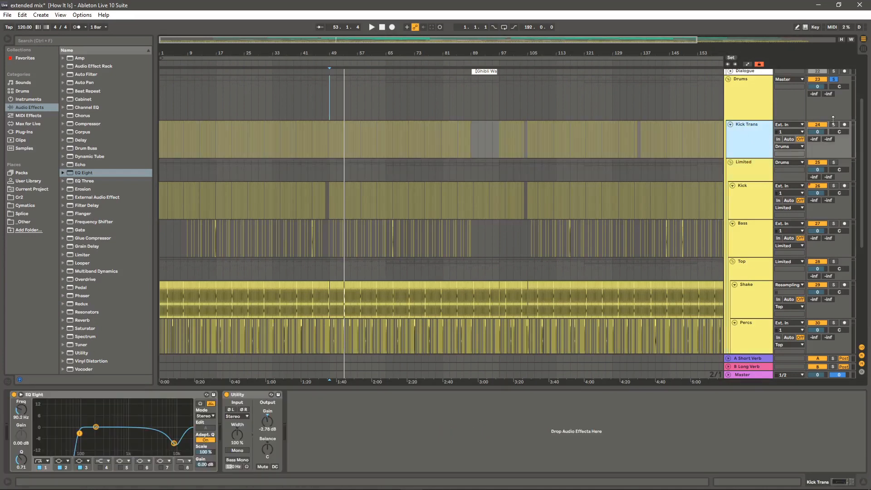
left_click_drag(353, 53, 363, 94)
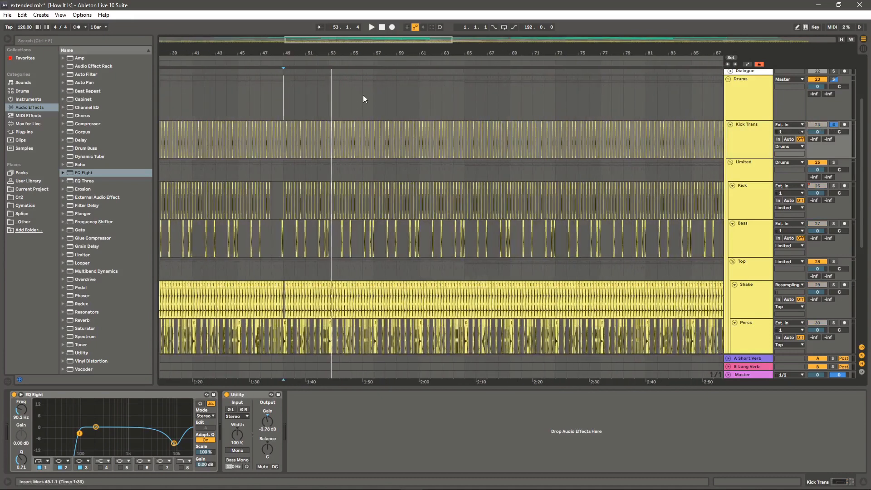
left_click(350, 98)
key("space")
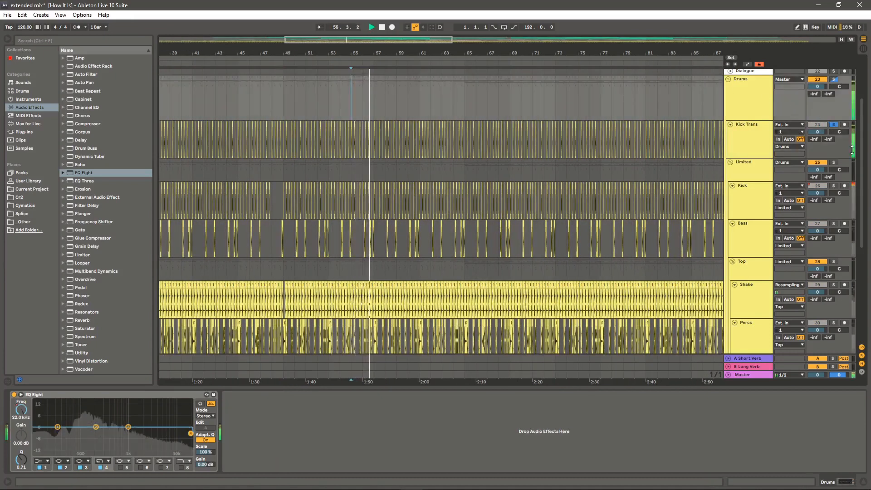
Stop playback, solo only the Kick track and play it from bar 55
key("space")
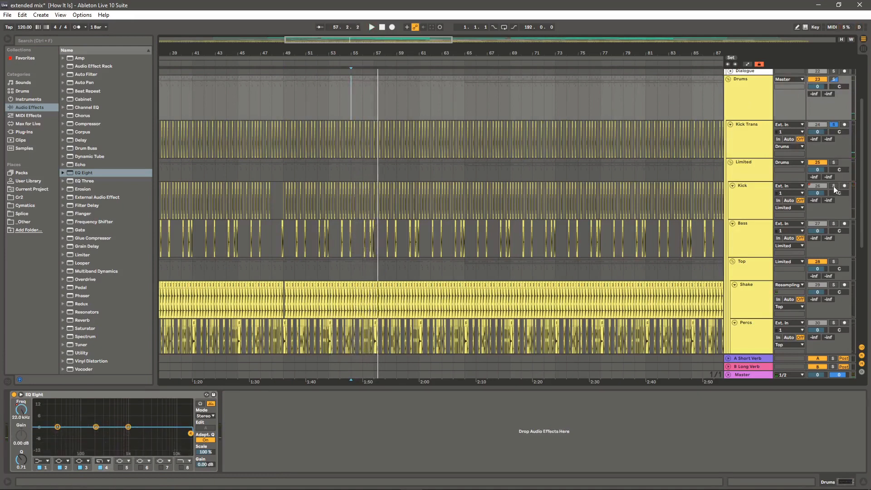
left_click(834, 186)
key("space")
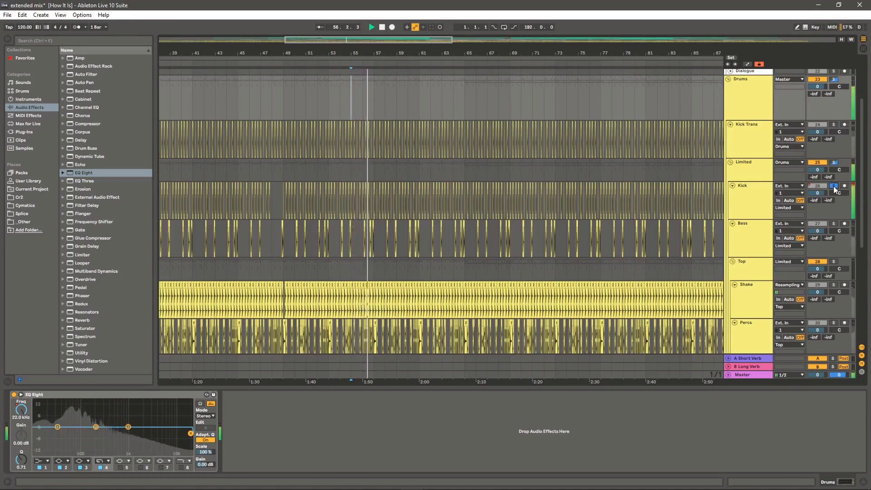
key("space")
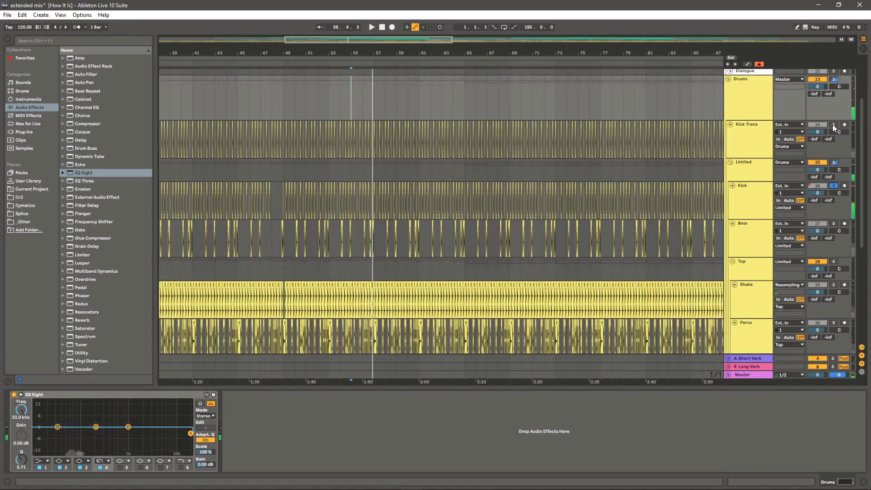
Play the Kick and Kick Trans tracks soloed together from bar 55, and stop playback
key("space")
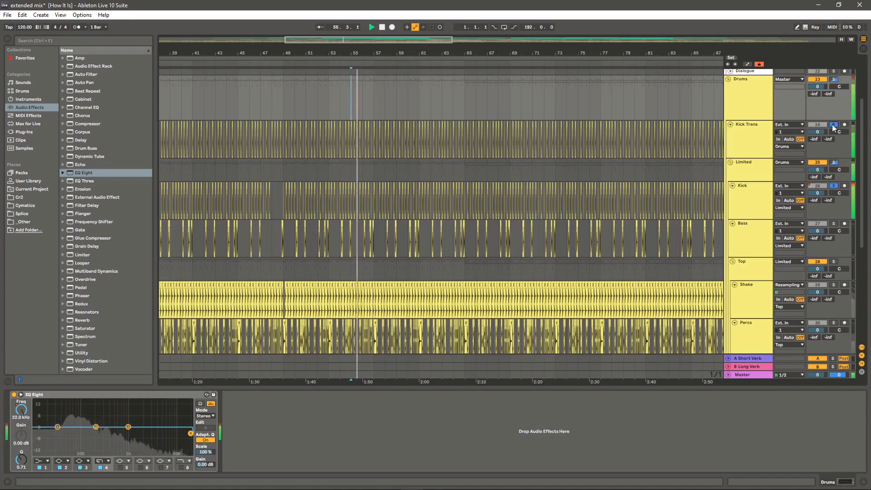
left_click(833, 124)
key("space")
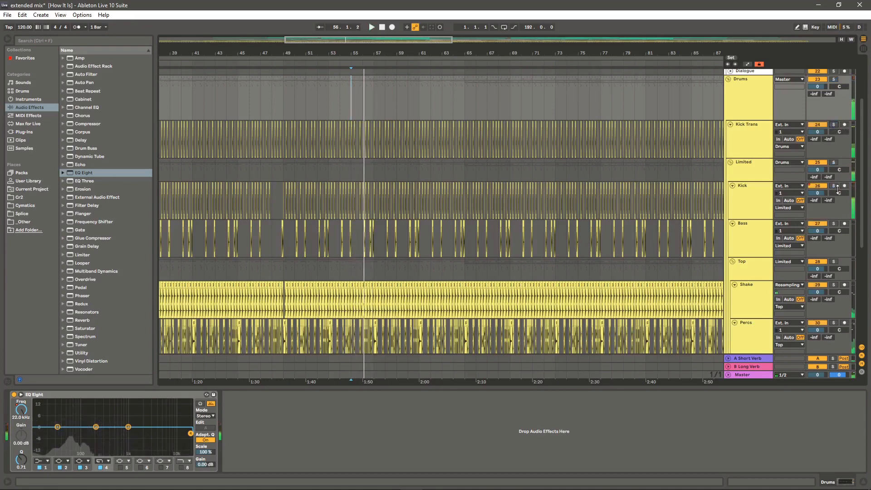
Solo the Bass track and play its pattern from bar 56 with the timeline zoomed in
scroll(826, 194, "down", 1)
left_click(834, 198)
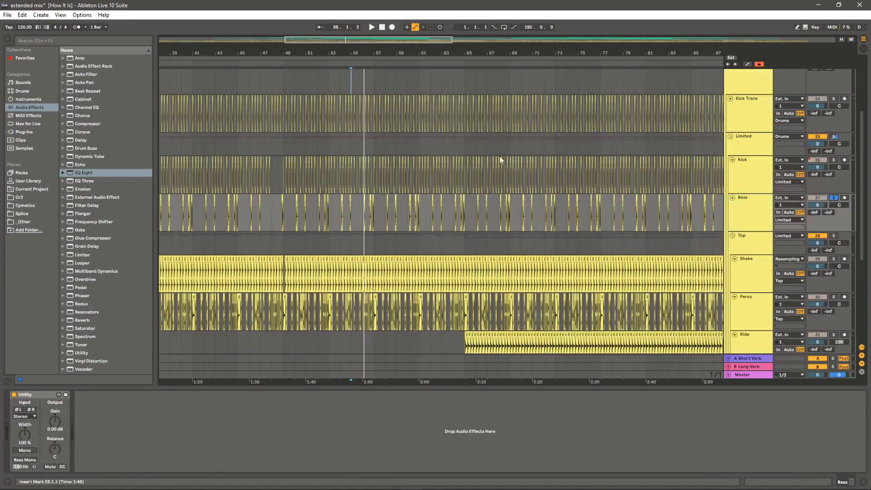
left_click_drag(295, 54, 400, 9)
left_click_drag(442, 52, 415, 205)
left_click(412, 205)
key("space")
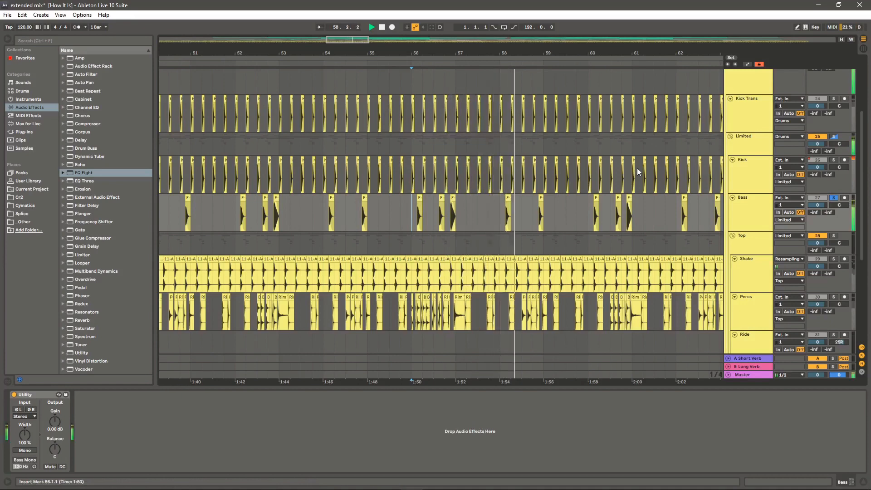
key("space")
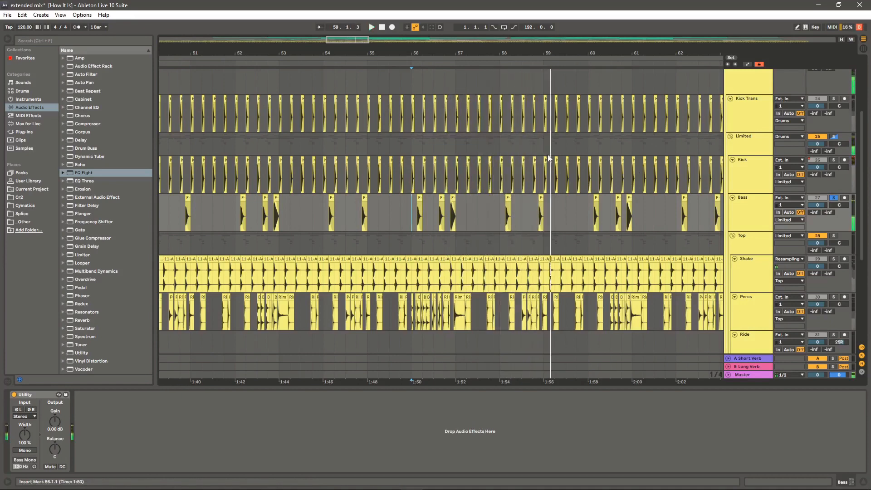
Play the Kick Trans, Kick and Bass tracks soloed together from bar 57, and clear the solos
left_click_drag(539, 53, 539, 39)
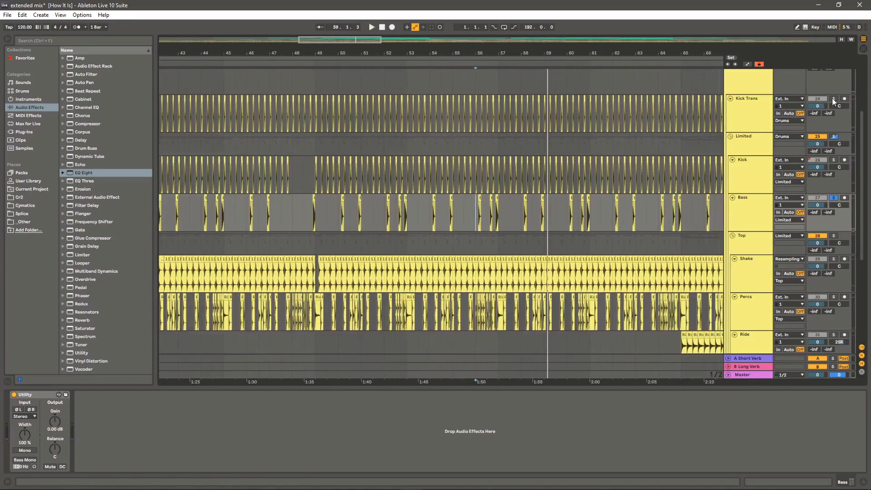
left_click(500, 212)
key("space")
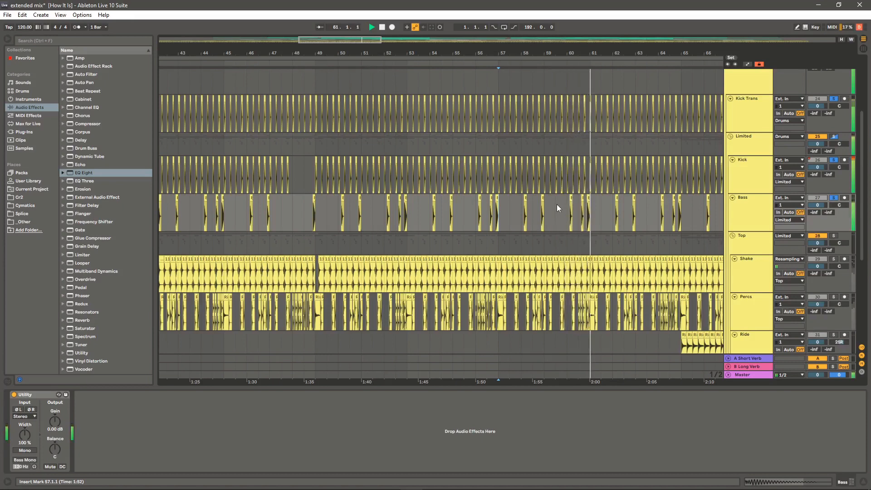
left_click(834, 98)
Solo the Top group, show its EQ Eight and play it from bar 65
scroll(744, 206, "down", 3)
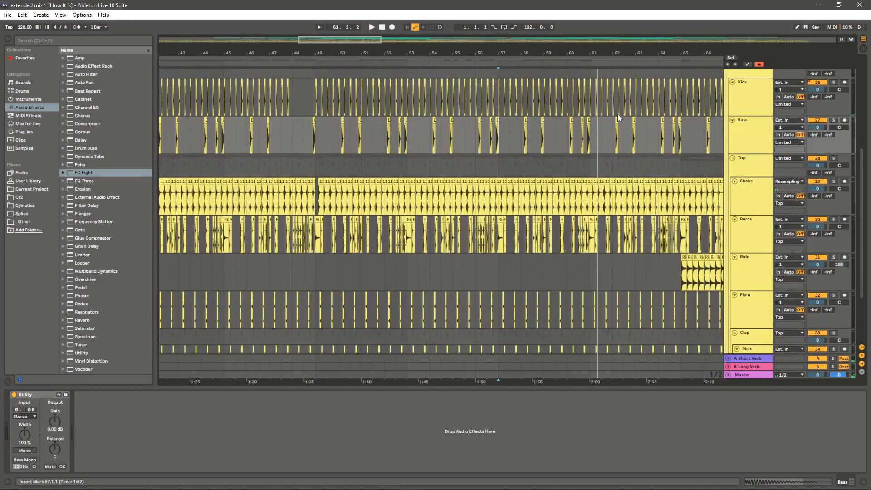
left_click_drag(387, 52, 459, 28)
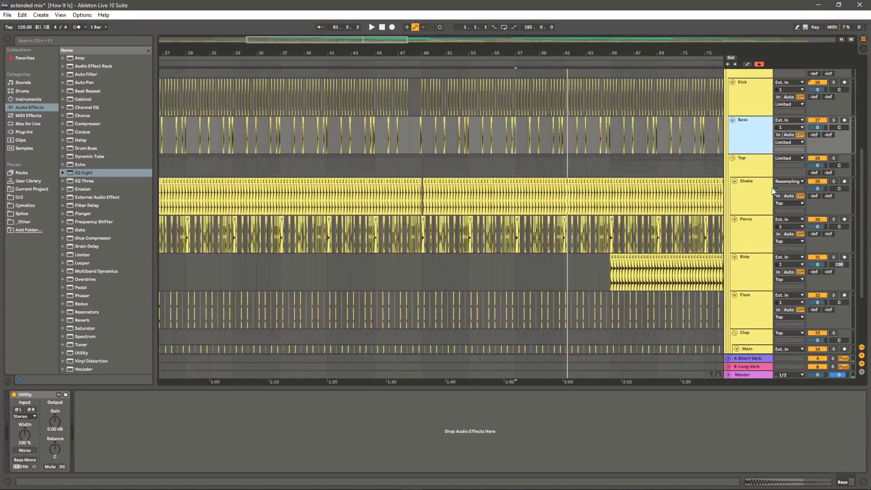
left_click(761, 162)
left_click(834, 159)
scroll(764, 184, "down", 3)
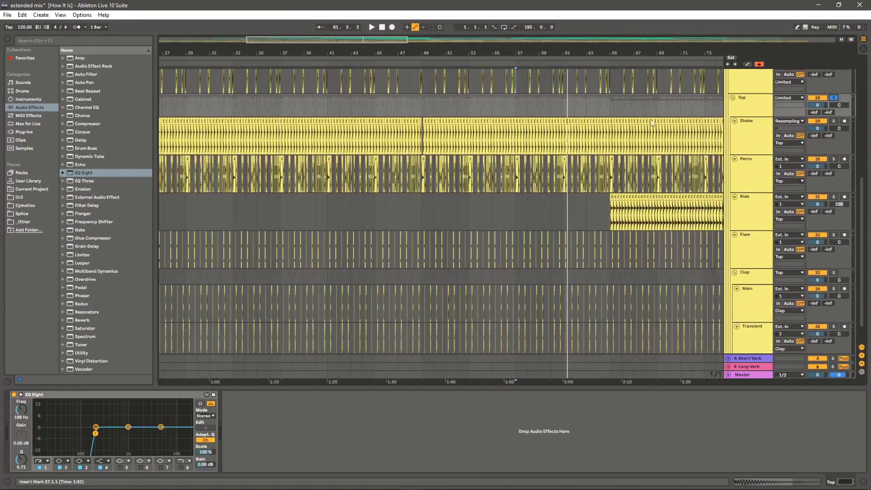
left_click(611, 105)
key("space")
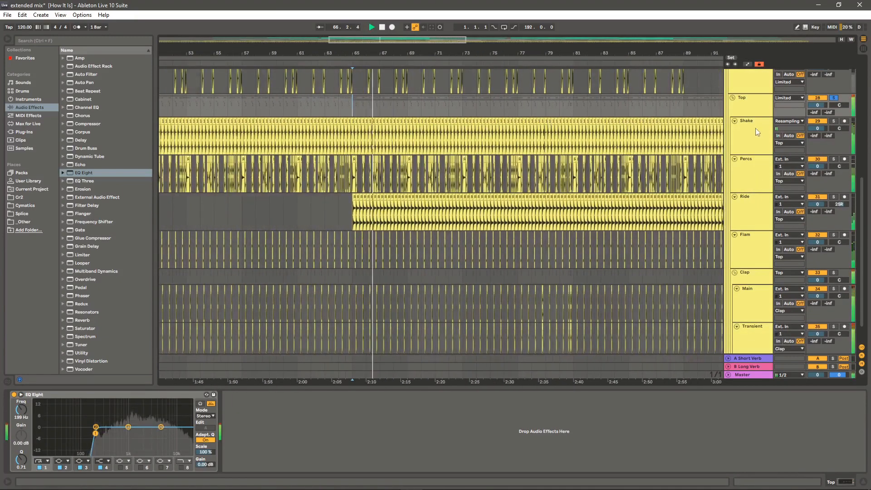
Show the Shake track's Utility, and solo the Shake, Ride and Flam tracks one after another during playback
left_click(755, 128)
left_click(836, 121)
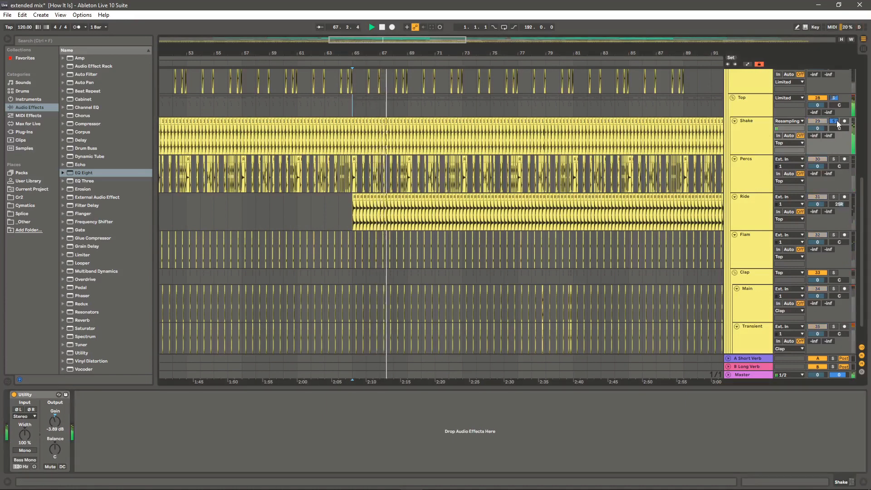
left_click(834, 196)
scroll(752, 196, "down", 1)
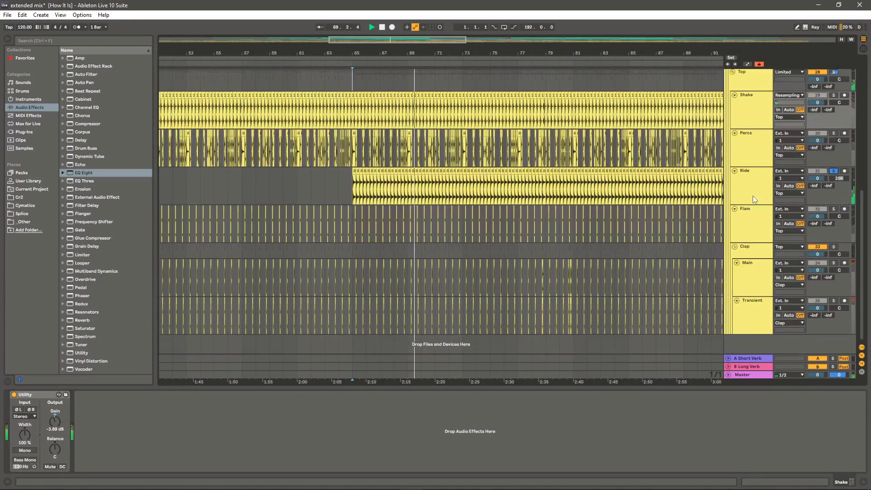
left_click(834, 208)
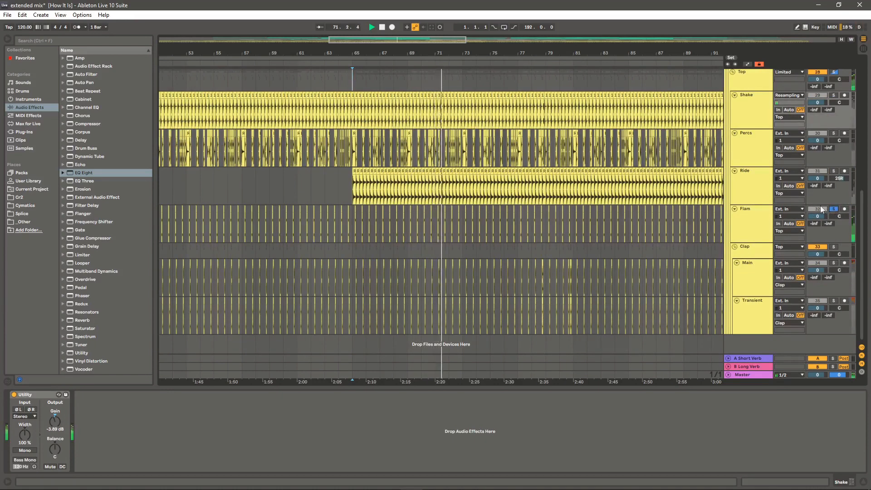
Solo the Clap group and its Main and Transient layers separately during playback, showing the Main track's effect chain
scroll(763, 189, "up", 1)
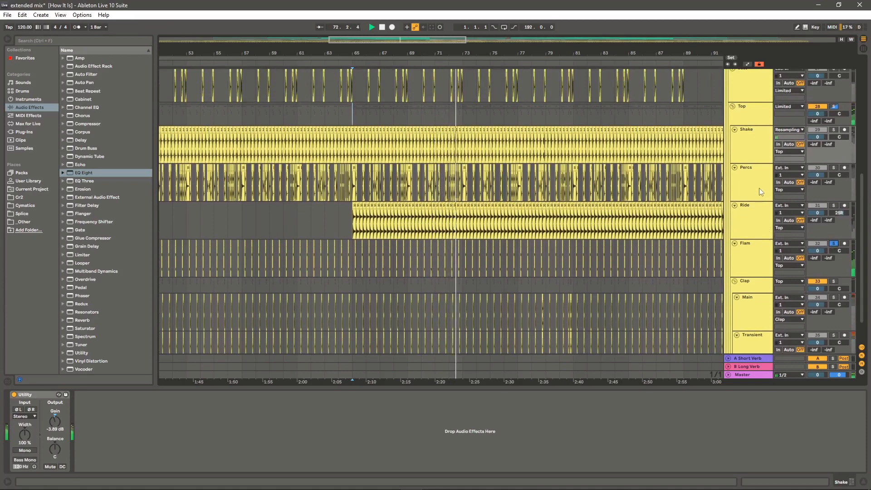
scroll(758, 188, "up", 2)
scroll(753, 204, "down", 3)
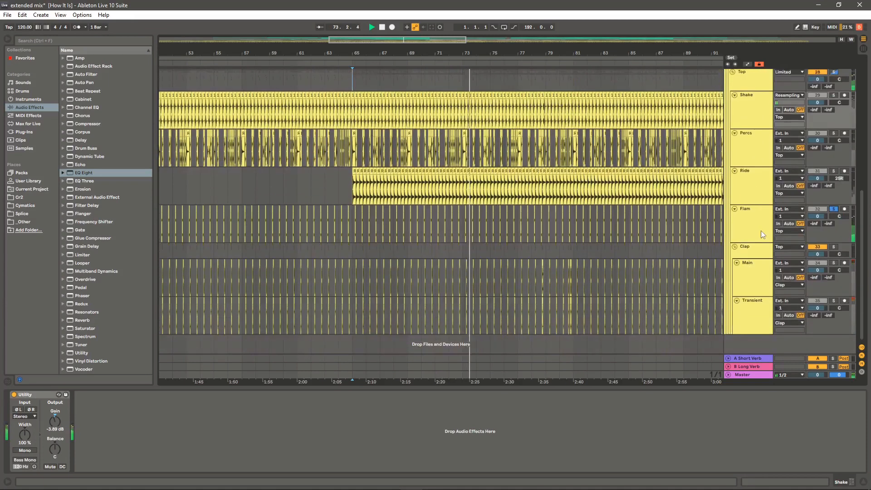
left_click(834, 247)
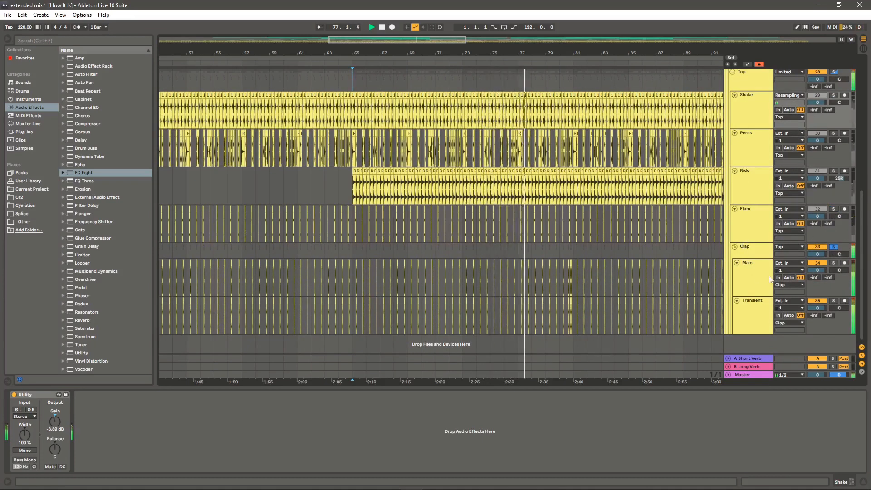
left_click(761, 276)
left_click(834, 263)
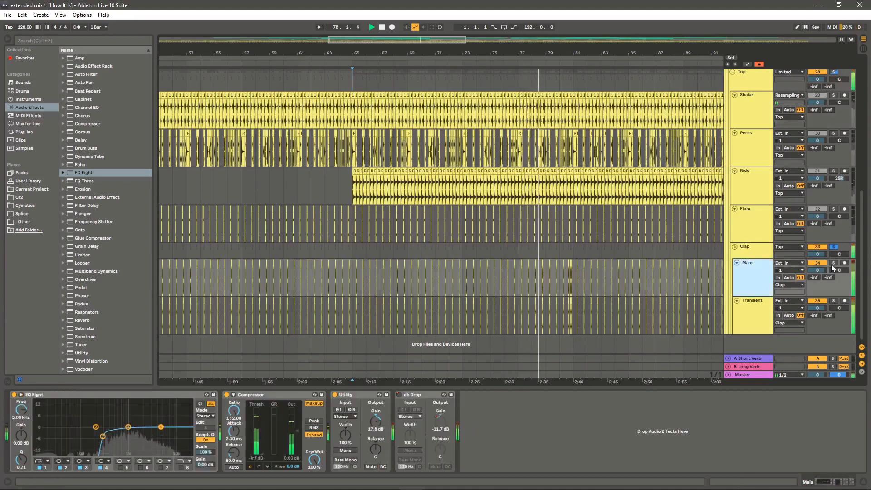
left_click(833, 301)
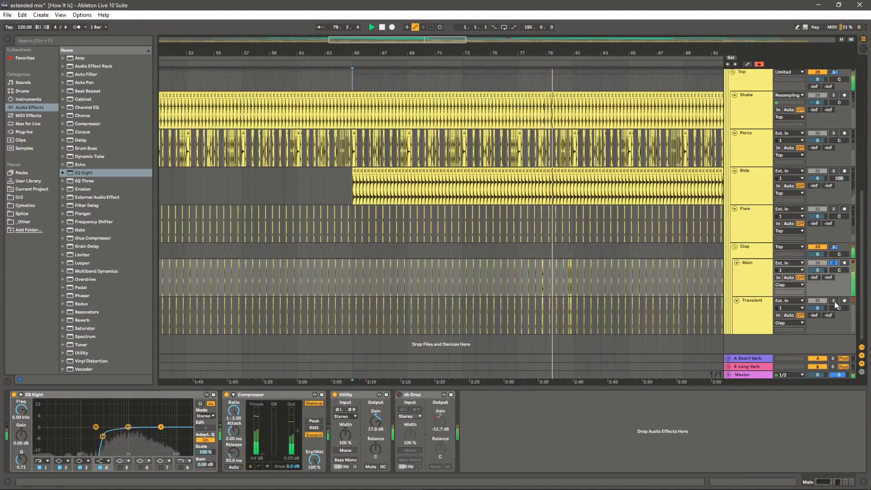
left_click(835, 247)
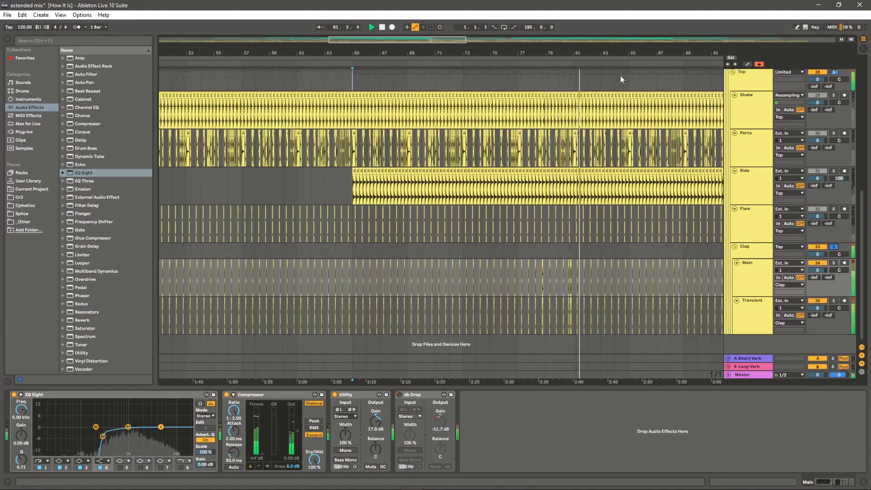
mouse_move(647, 53)
left_mouse_down()
mouse_move(647, 118)
mouse_move(647, 59)
left_mouse_up()
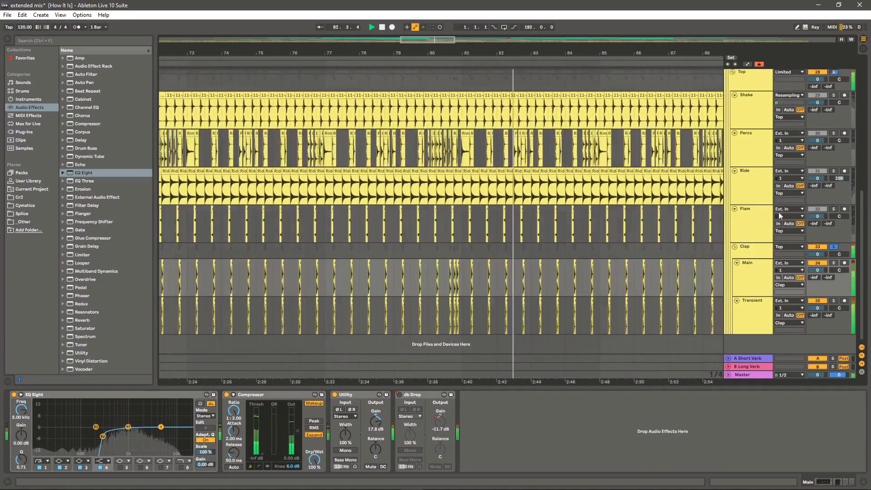
Solo the Percs track and play its pattern from bar 79
scroll(794, 196, "up", 2)
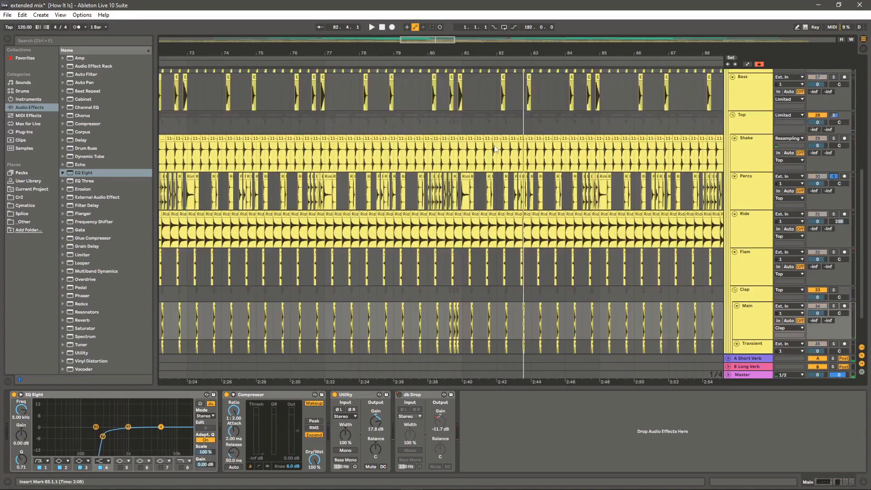
left_click(411, 193)
key("space")
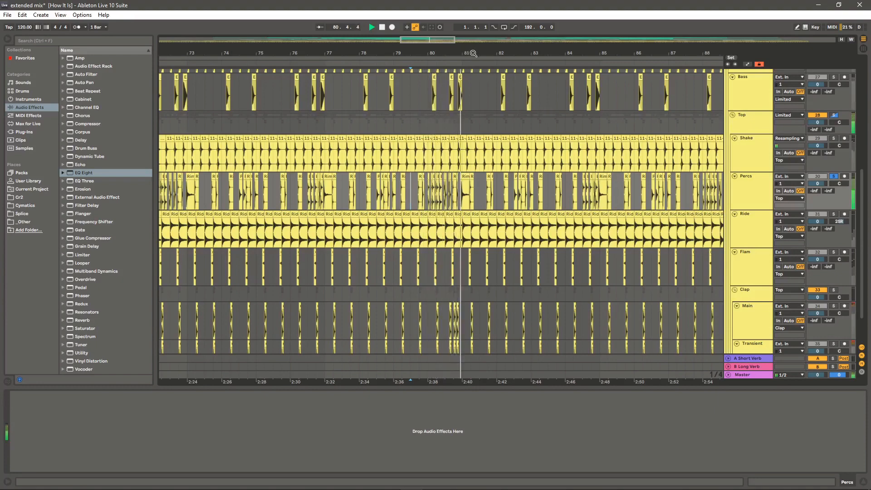
left_click_drag(477, 51, 453, 54)
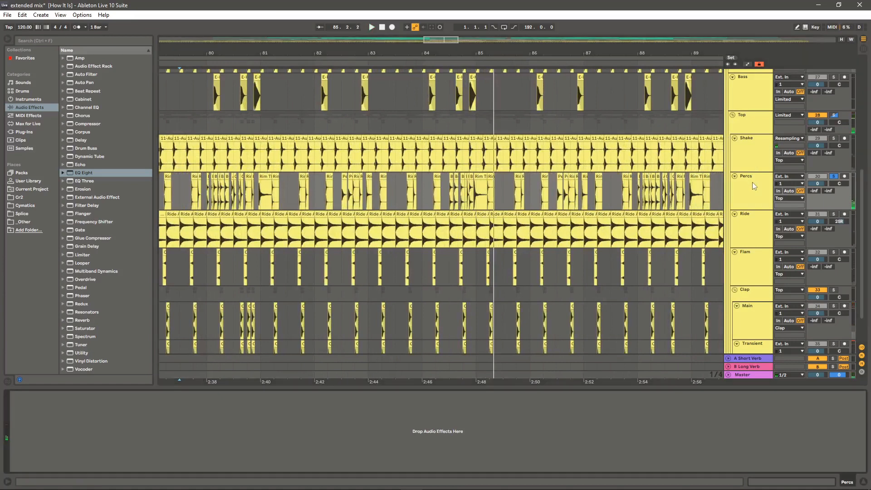
Show the EQ Eight on the Top group and look over the drum tracks above it
left_click(750, 123)
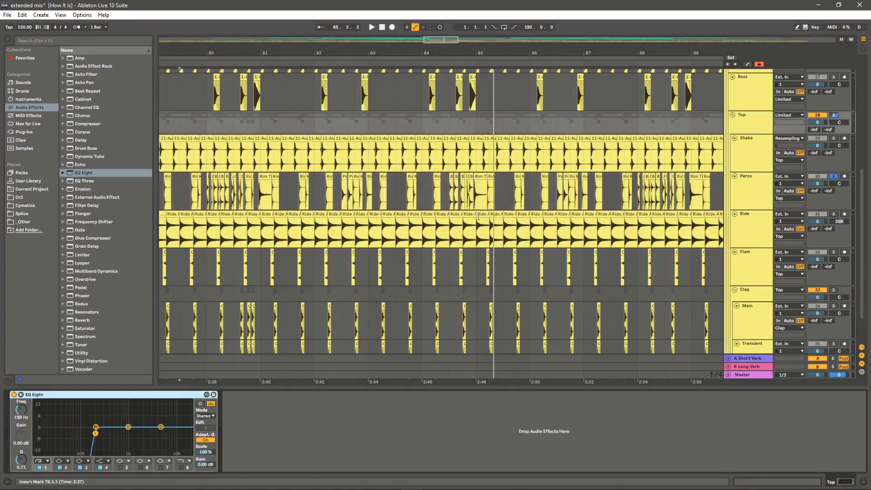
scroll(464, 229, "up", 2)
scroll(513, 172, "up", 3)
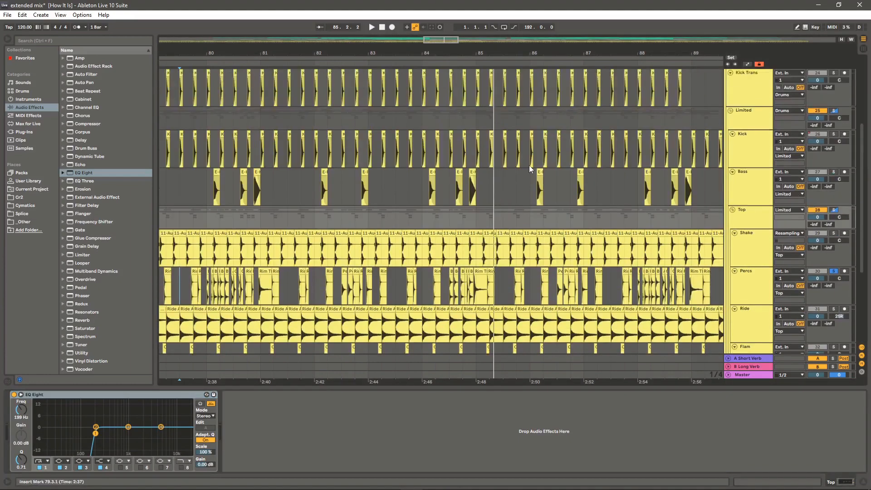
Clear the drum solos and collapse the Drums group
left_click_drag(575, 51, 594, 9)
scroll(710, 152, "up", 2)
left_click(834, 104)
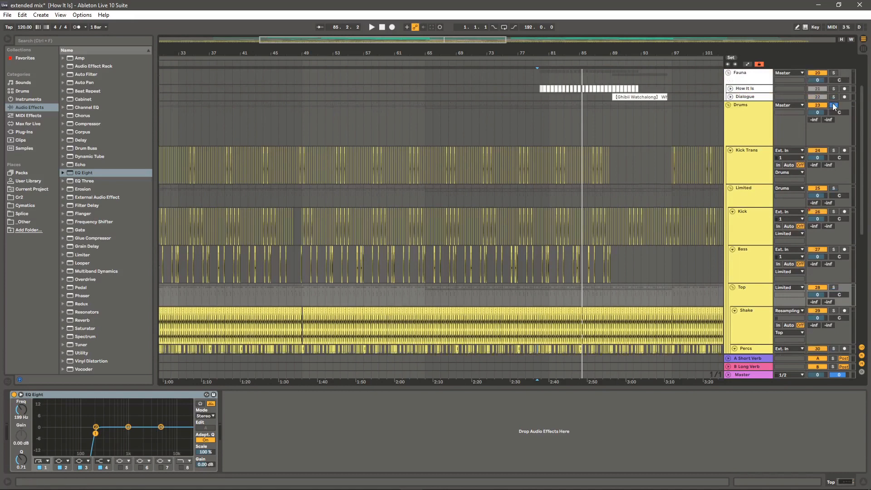
scroll(765, 143, "up", 3)
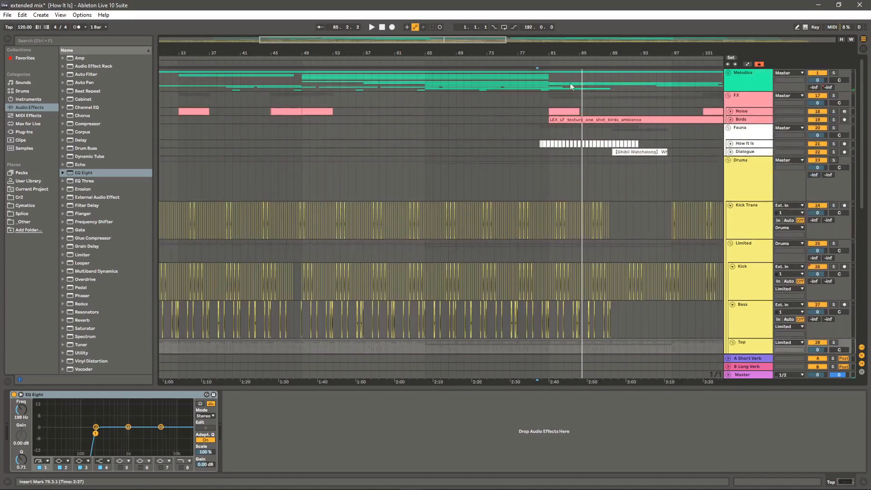
left_click(728, 160)
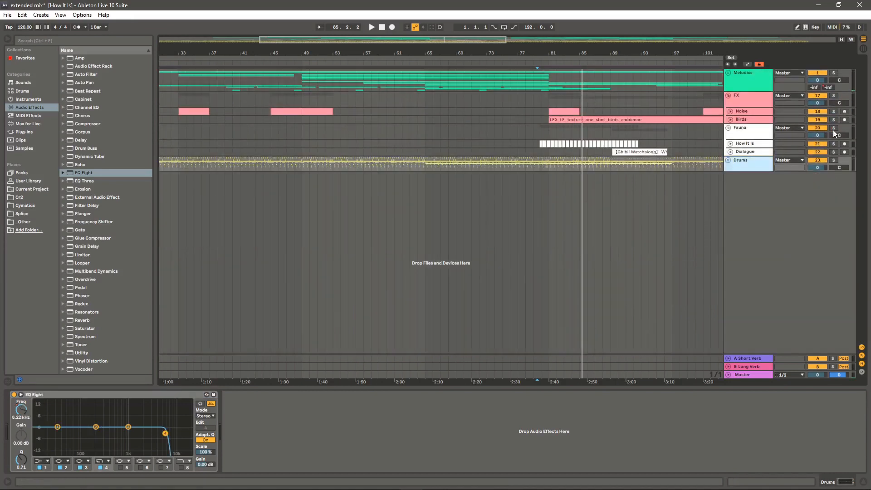
Expand the How It Is and Dialogue tracks in the Fauna group to show their vocal clips from bar 82
left_click(728, 128)
left_click(728, 128)
left_click_drag(734, 147, 734, 174)
left_click(731, 182)
left_click_drag(624, 53, 415, 56)
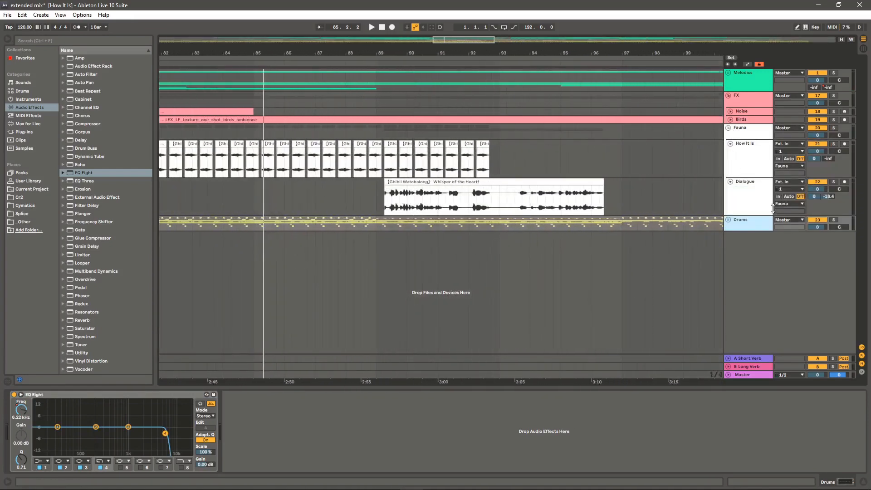
Solo the Dialogue track and play its clip from bar 89 with the effect chain shown
left_click(833, 182)
left_click(459, 203)
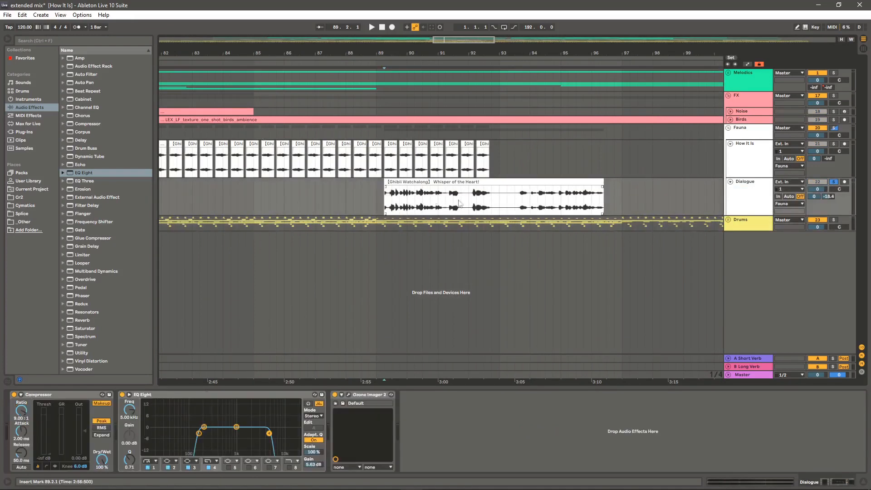
key("space")
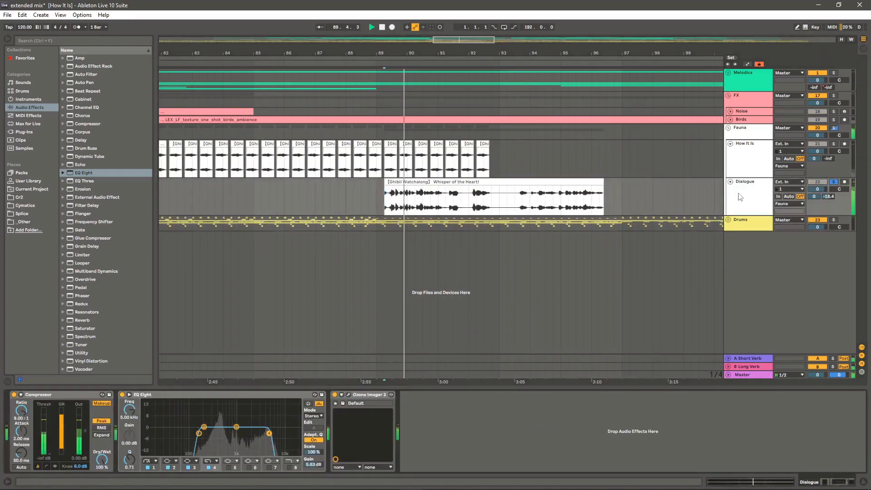
Stop playback and look over the Dialogue track's Compressor and its Ozone Imager 2 settings, closing the plug-in window when done
key("space")
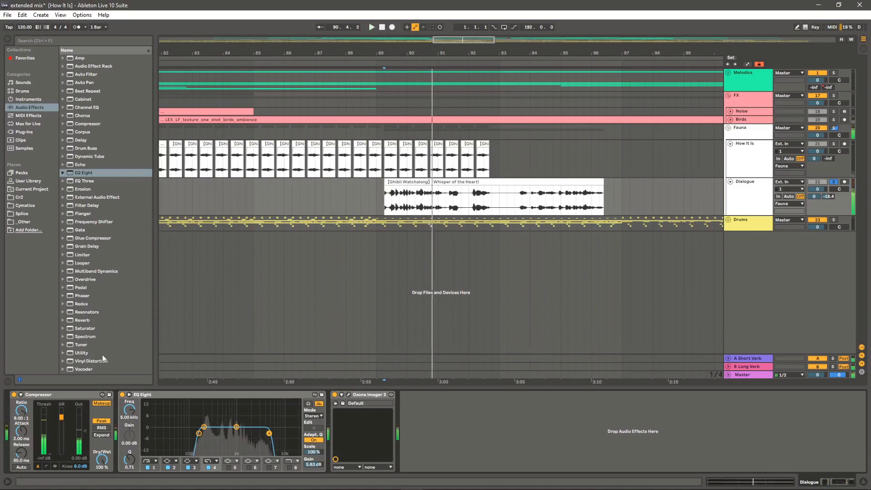
left_click(65, 397)
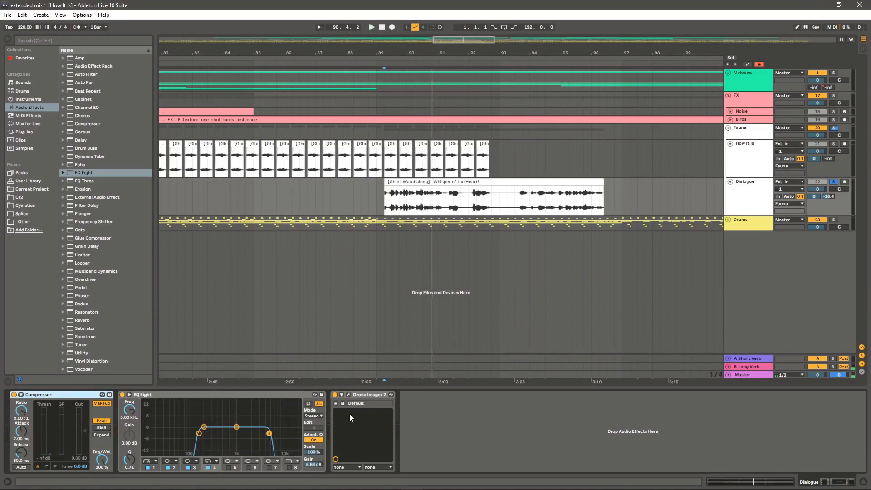
left_click(360, 396)
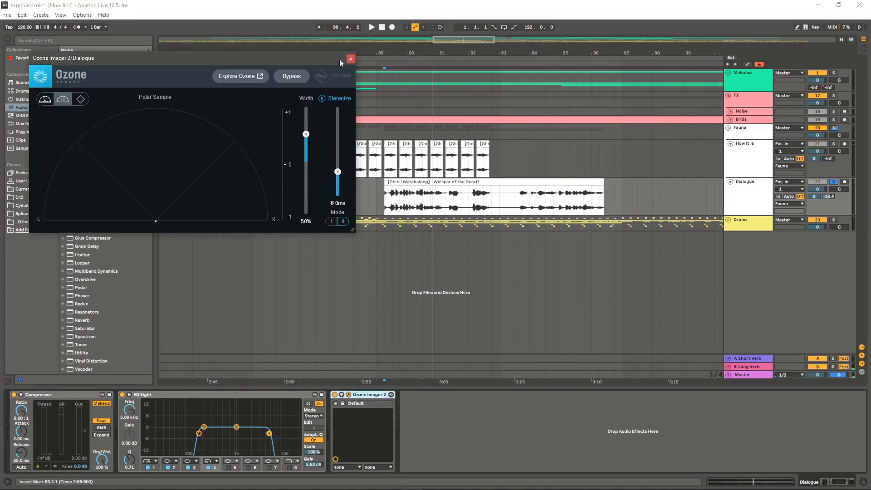
left_click(351, 59)
left_click_drag(364, 52, 430, 28)
Collapse the Dialogue track, solo the How It Is track and play its vocal clips from the end of bar 79
left_click(730, 182)
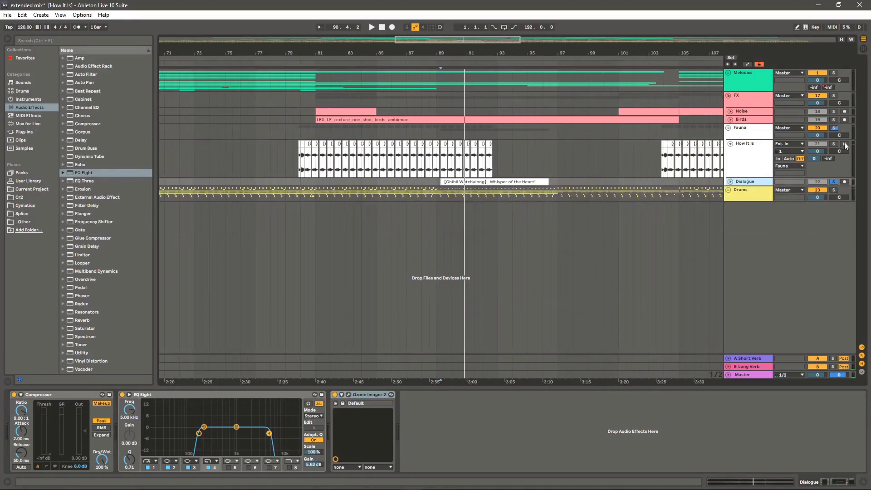
left_click(298, 159)
key("space")
left_click_drag(340, 53, 340, 35)
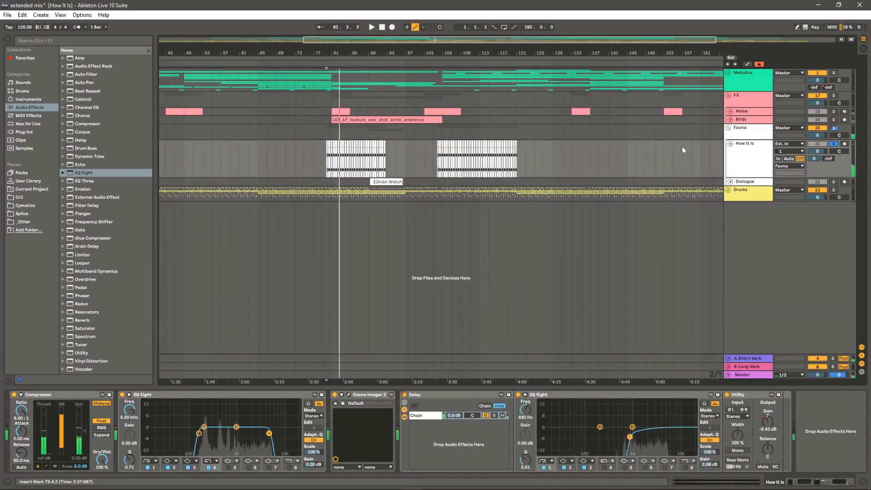
Clear the solo on the How It Is track and collapse it in the Fauna group
left_click(833, 144)
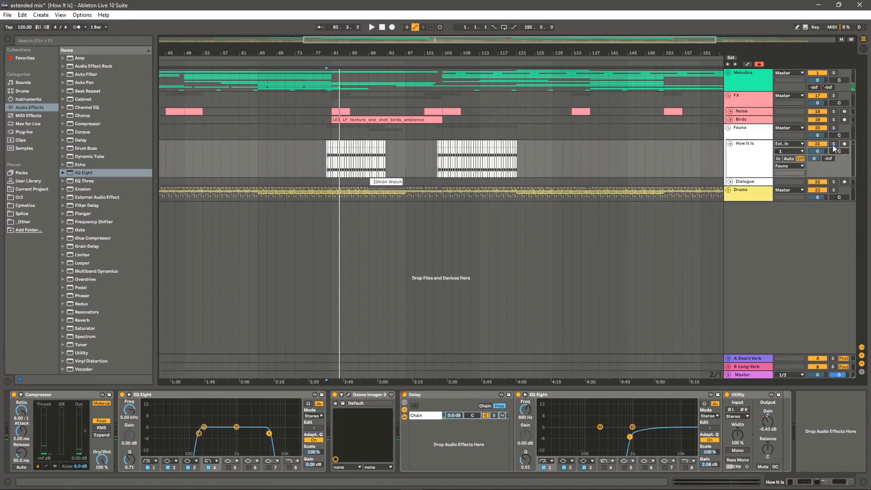
left_click(730, 144)
left_click(741, 132)
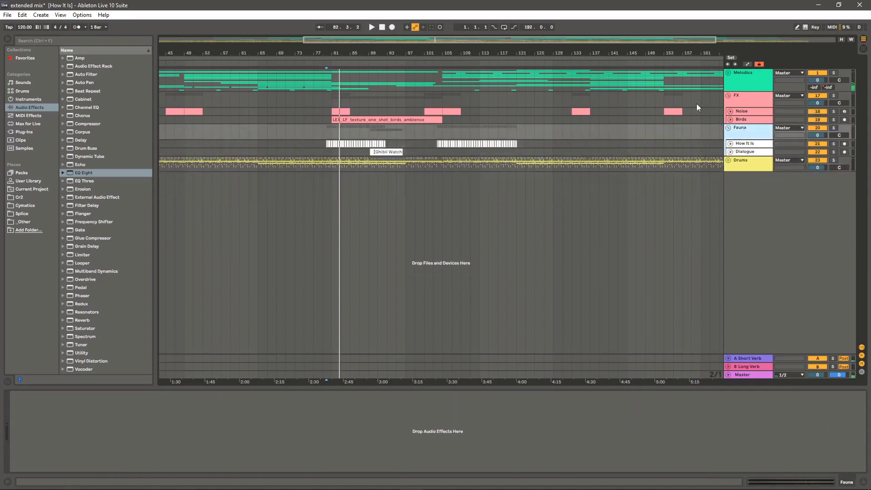
left_click_drag(689, 53, 689, 27)
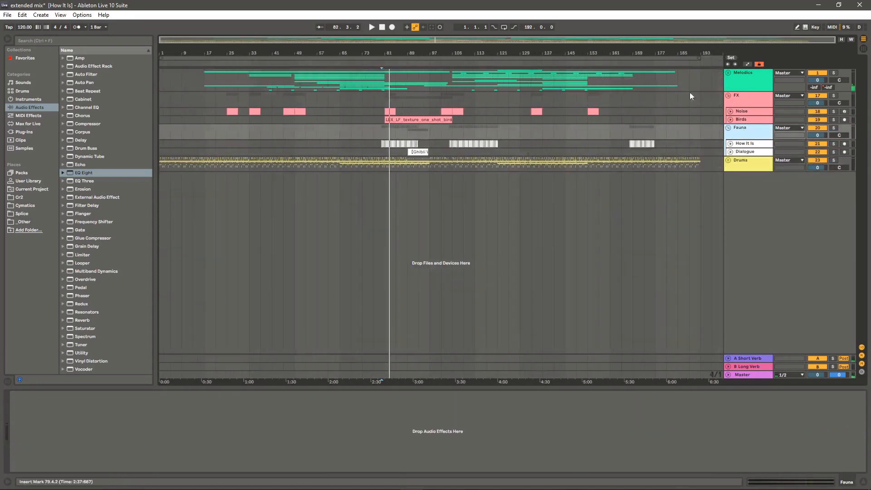
Expand the Noise and Birds tracks in the FX group to show their clips around bar 81
left_click(730, 112)
left_click(731, 149)
left_click_drag(374, 54, 383, 104)
left_click(414, 128)
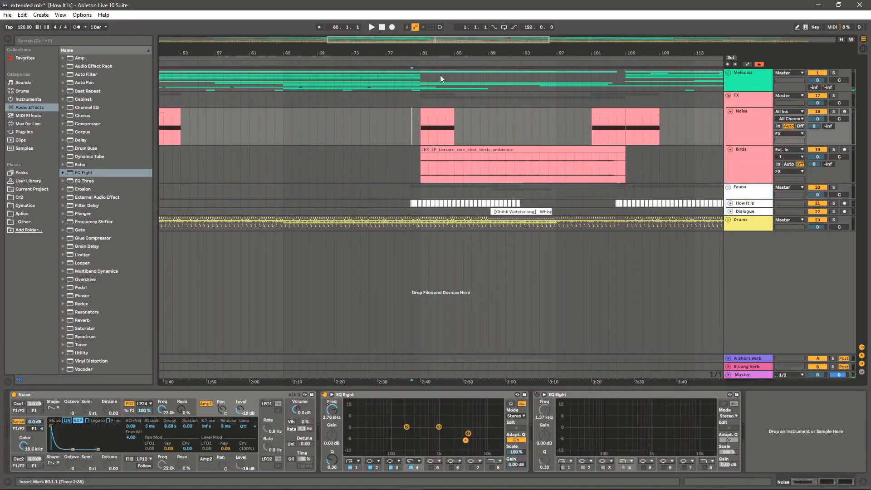
key("minus")
key("minus")
Solo the Noise track and play its clips from bar 81 and from bar 101 with the device chain shown
left_click(833, 111)
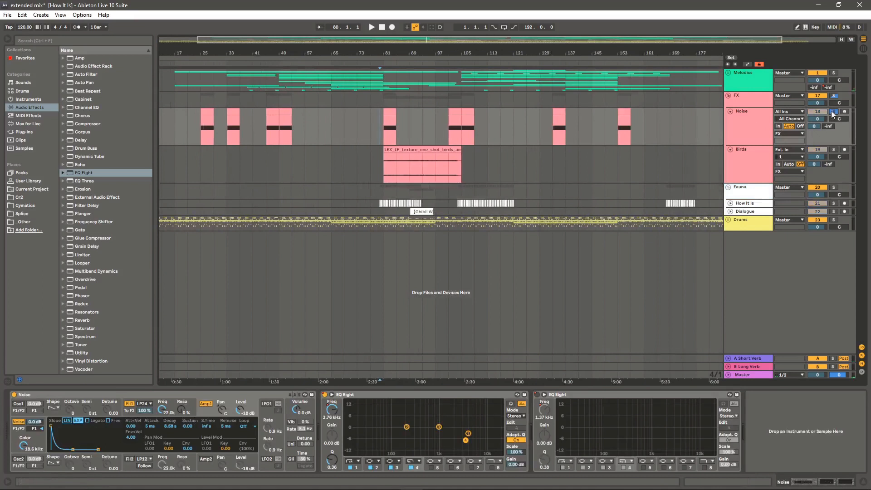
left_click(381, 129)
key("space")
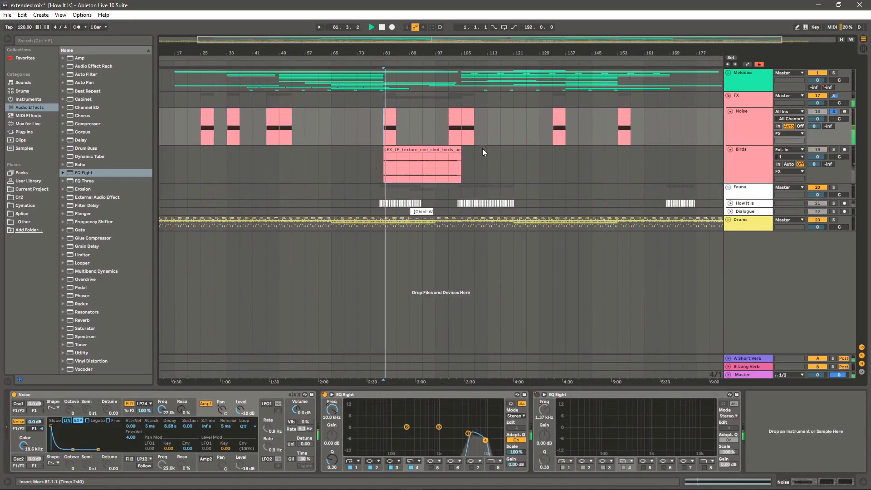
left_click(448, 130)
key("space")
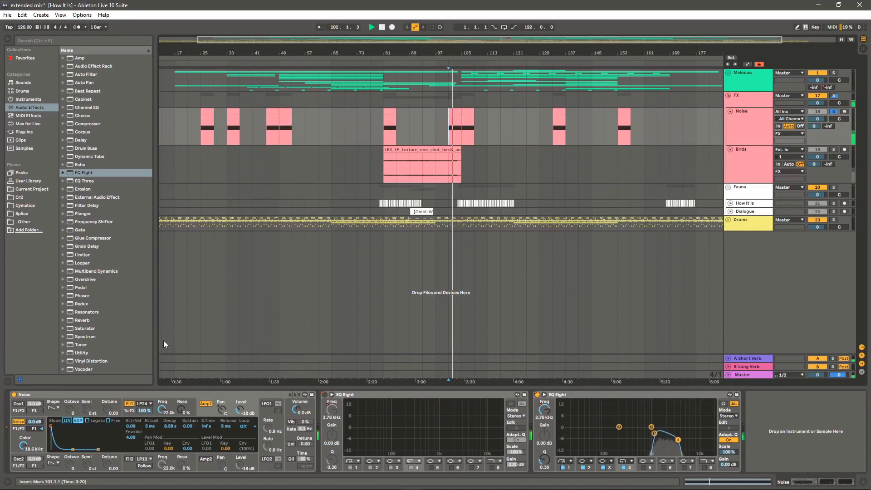
left_click(192, 395)
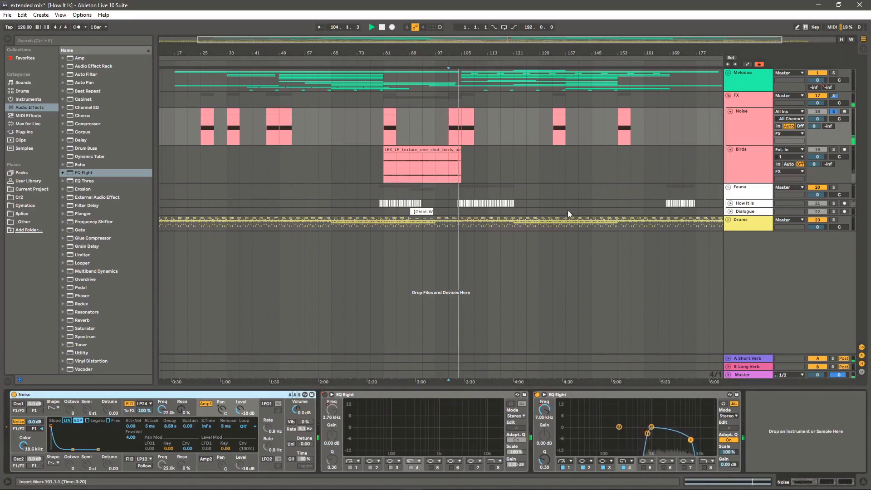
Audition the Birds ambience clip in solo from bar 93, and collapse the FX group with the solo cleared
left_click(834, 150)
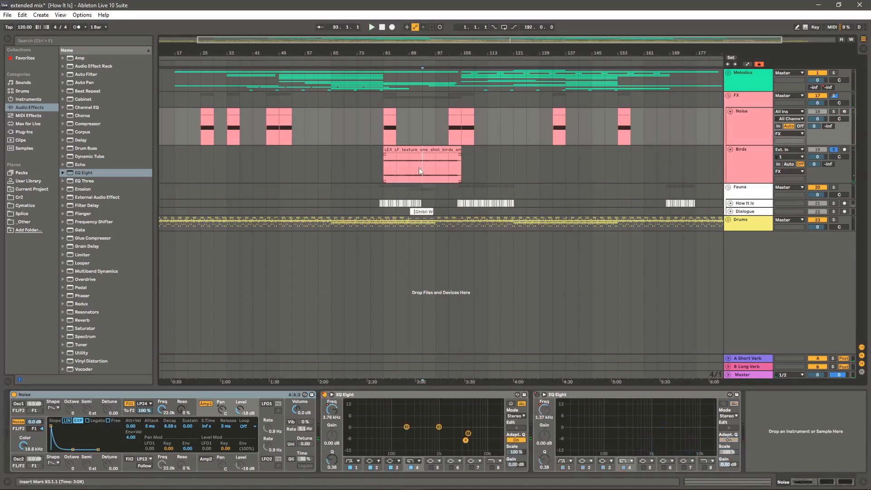
left_click(421, 165)
left_click_drag(445, 51, 445, 39)
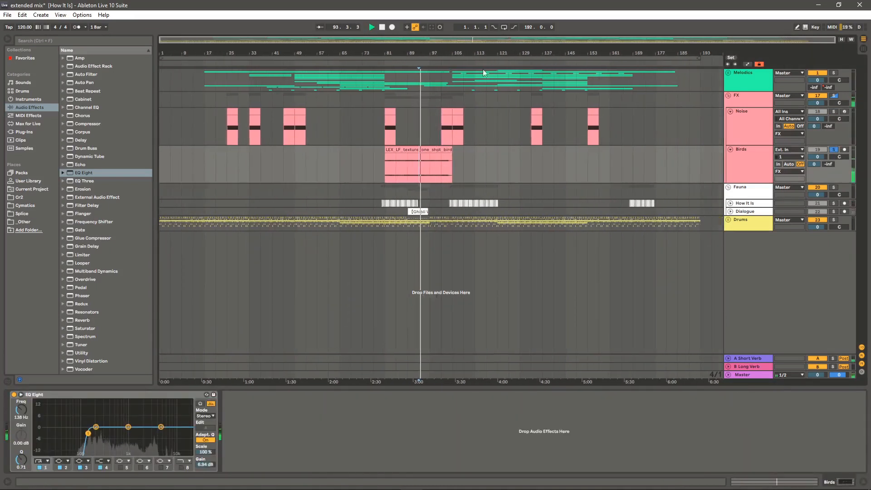
left_click(836, 151)
left_click(728, 96)
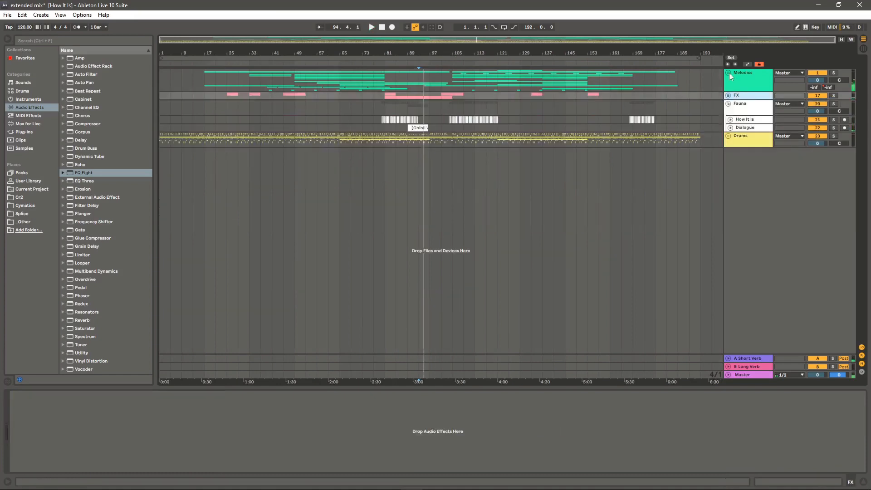
Expand the Melodics group, solo the whole group and play it from bar 63
left_click(728, 73)
left_click(833, 73)
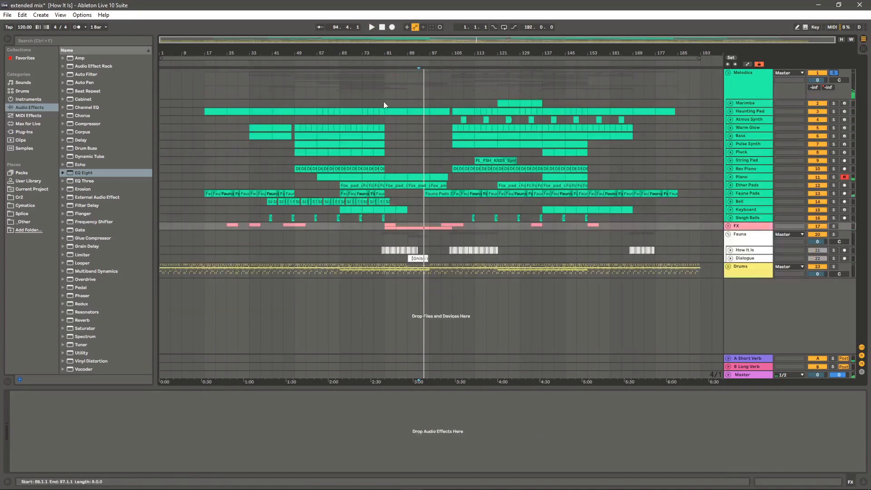
left_click(295, 82)
left_click_drag(293, 53, 293, 79)
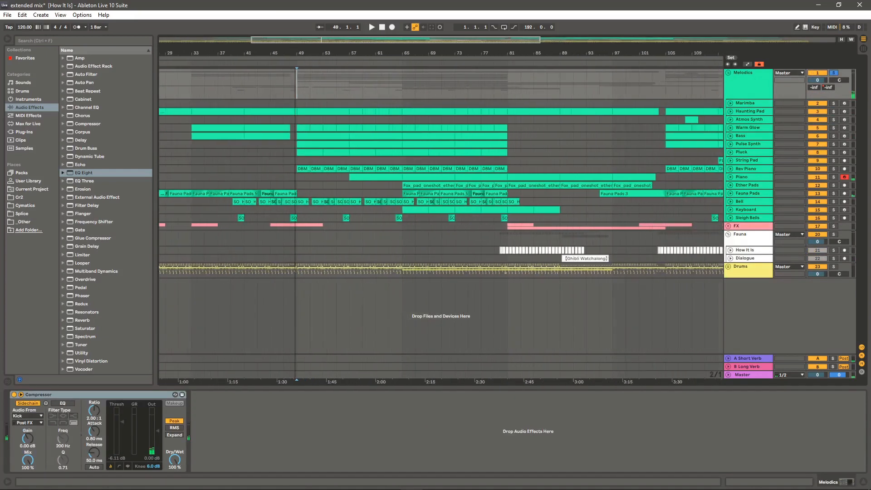
key("w")
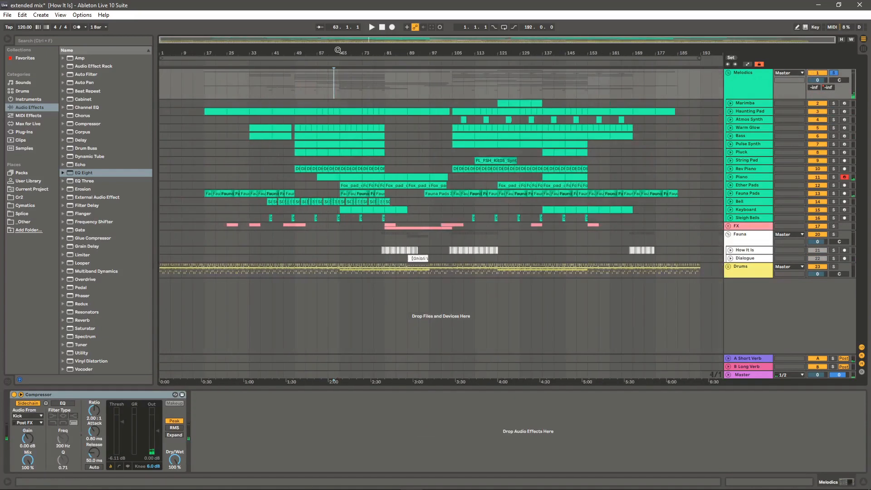
key("space")
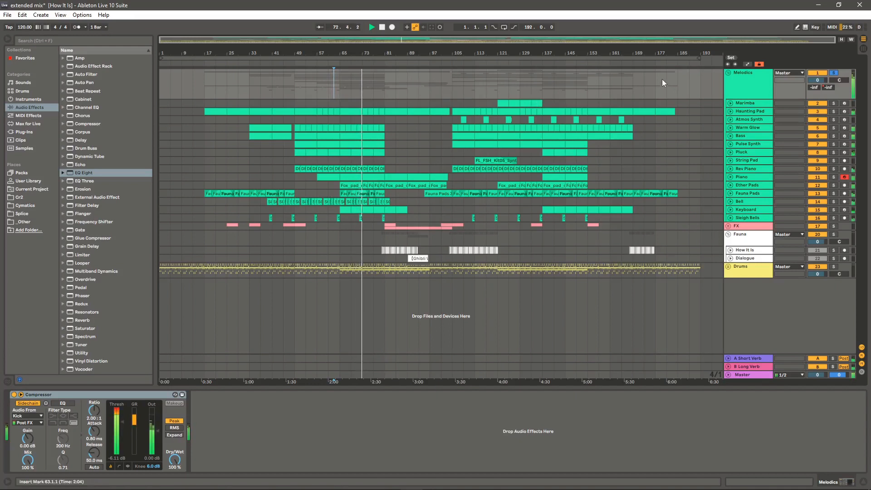
Solo and expand the Haunting Pad track, and play it from bar 33
left_click(833, 111)
left_click(730, 112)
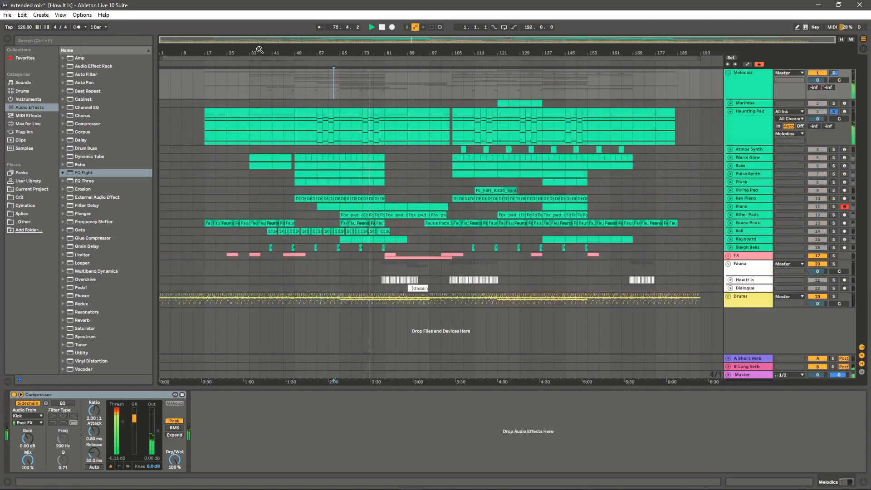
left_click_drag(258, 52, 257, 101)
left_click(261, 113)
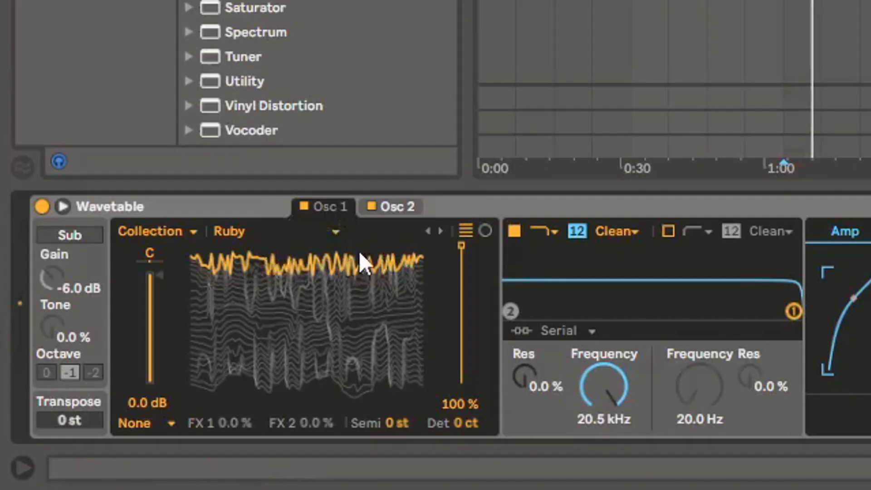
Examine both Wavetable oscillators of the Haunting Pad and the effects after them up to the Utility device
left_click(399, 207)
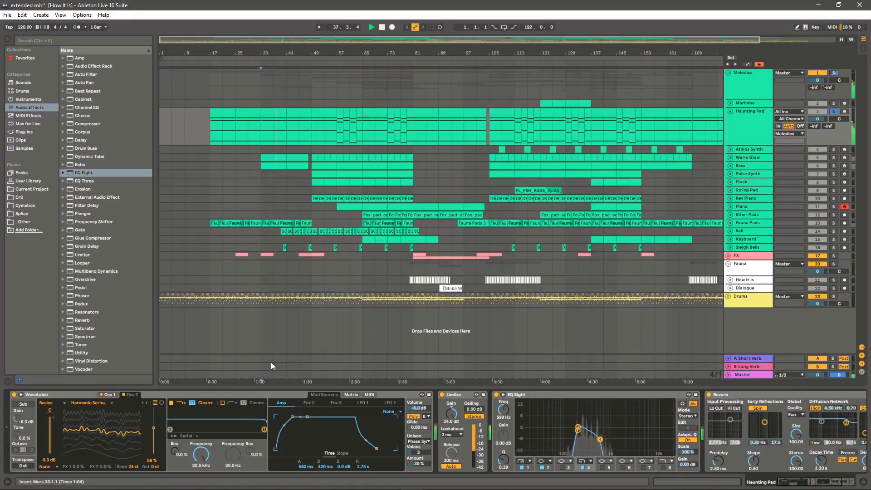
left_click(109, 394)
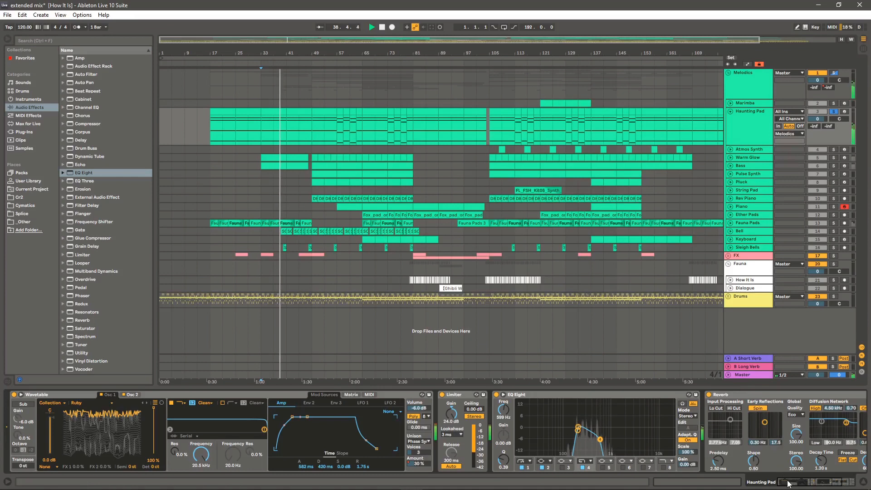
left_click_drag(790, 486, 799, 486)
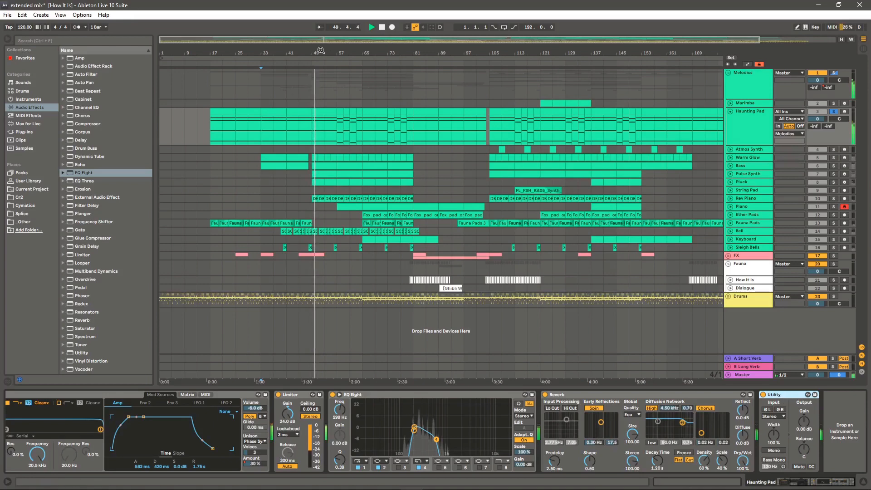
Play the soloed Haunting Pad from bar 57, and clear the Melodics solos once playback is stopped
left_click_drag(320, 50, 375, 95)
left_click(383, 88)
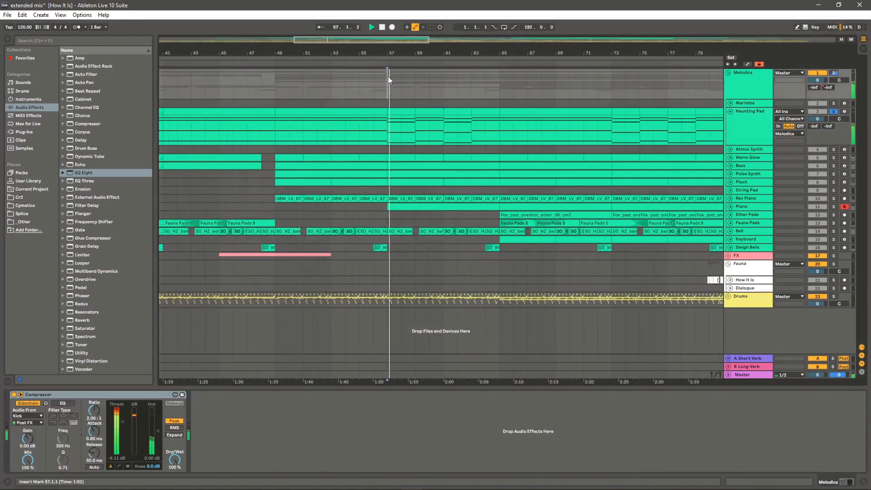
left_click_drag(396, 53, 431, 18)
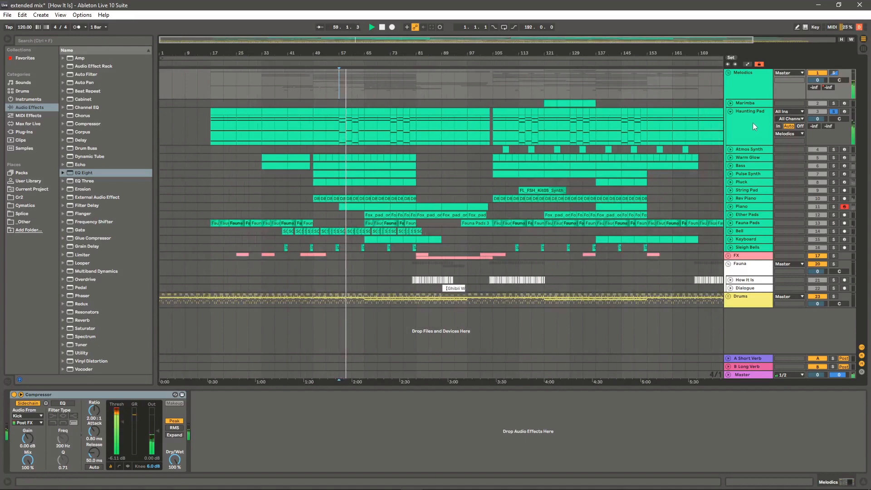
key("space")
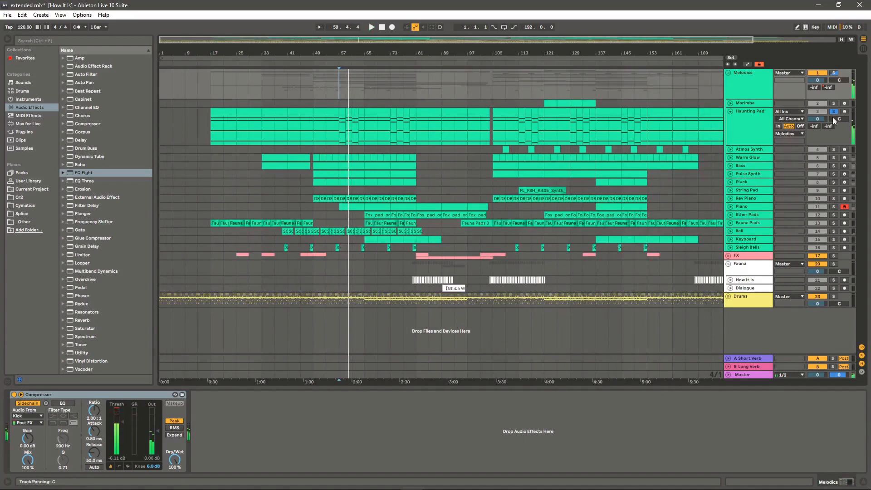
left_click(833, 103)
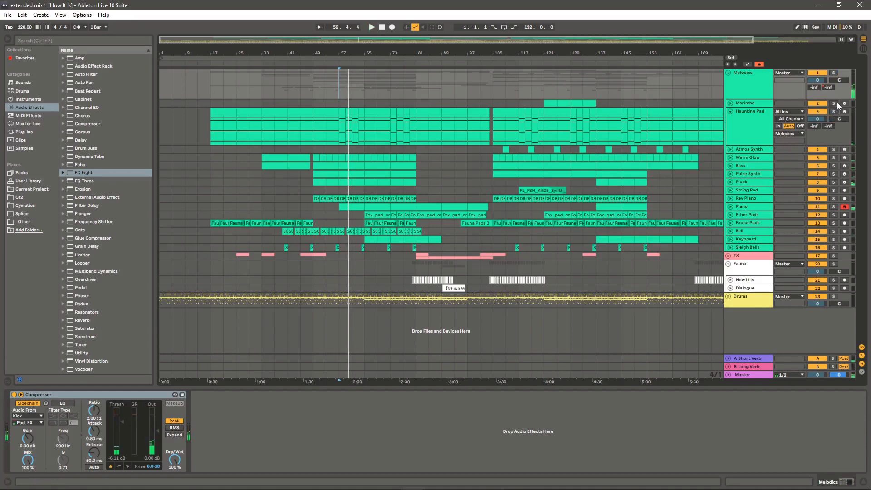
Expand the Marimba track and play its clip in solo from bar 121
left_click(730, 103)
left_click_drag(553, 55, 476, 51)
left_click(503, 120)
key("space")
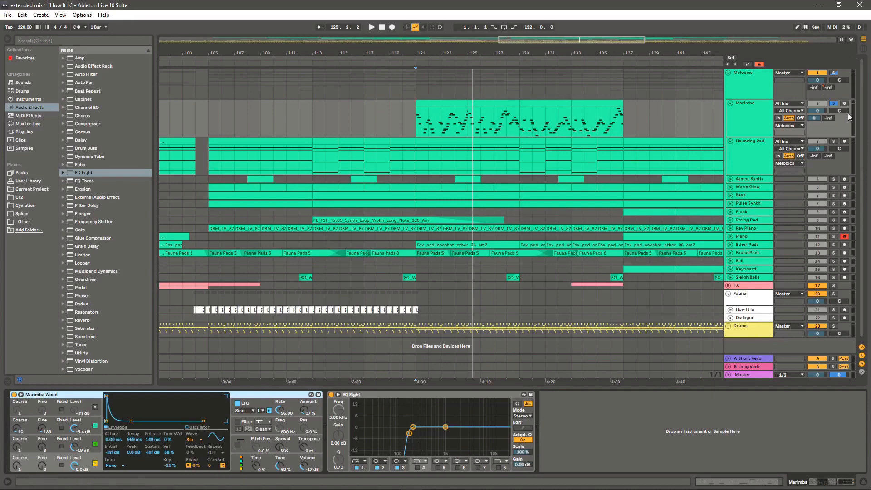
Clear the Marimba solo and collapse the Marimba and Haunting Pad tracks
left_click(834, 103)
left_click(731, 103)
left_click(730, 111)
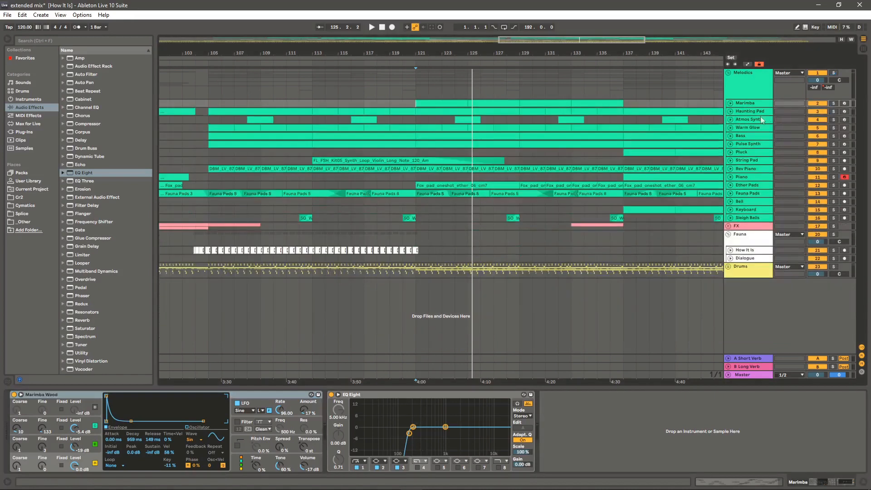
Expand and solo the Atmos Synth track, and play its clip from bar 108 with the Wavetable and EQ Eight shown
left_click(731, 120)
left_click_drag(545, 53, 644, 45)
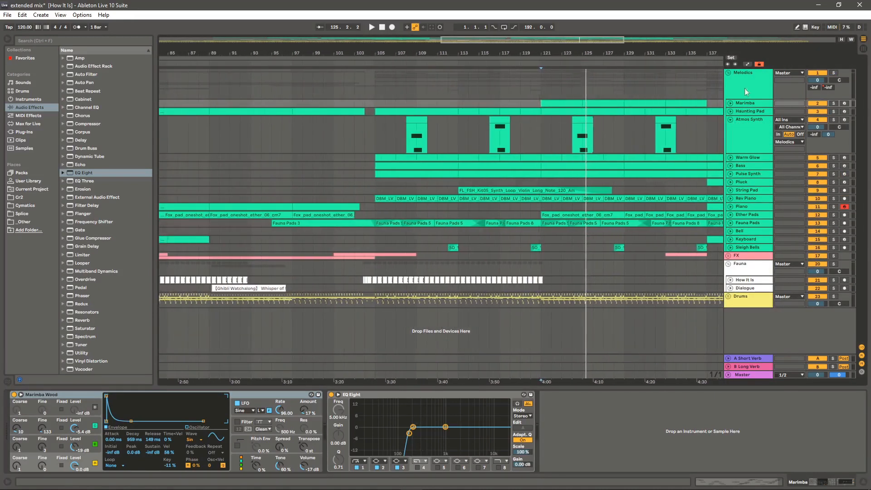
left_click(834, 119)
scroll(402, 127, "up", 3)
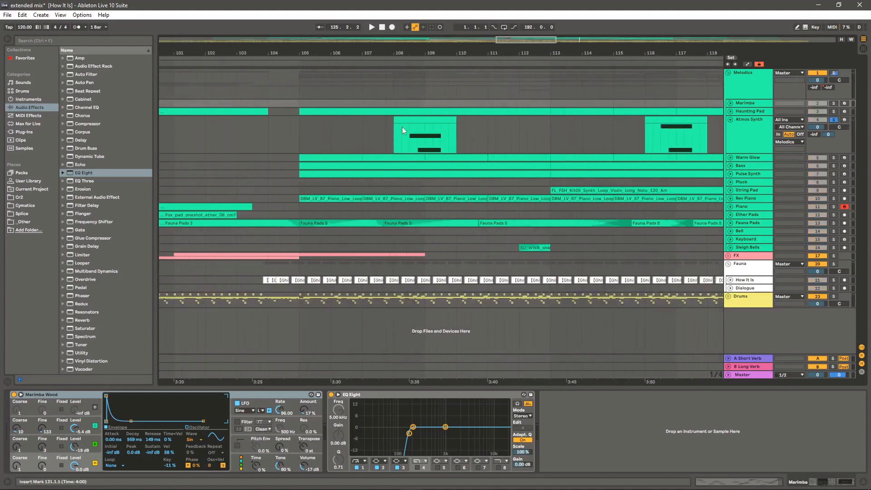
left_click(405, 127)
key("space")
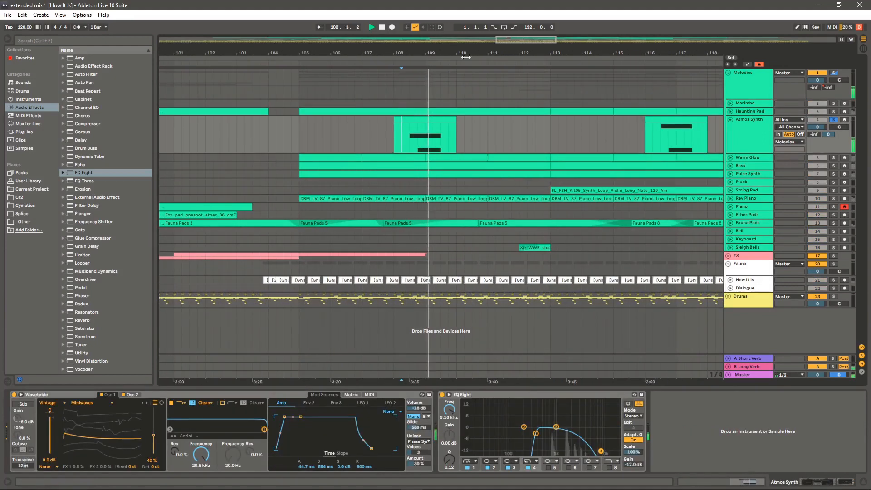
left_click_drag(466, 53, 465, 23)
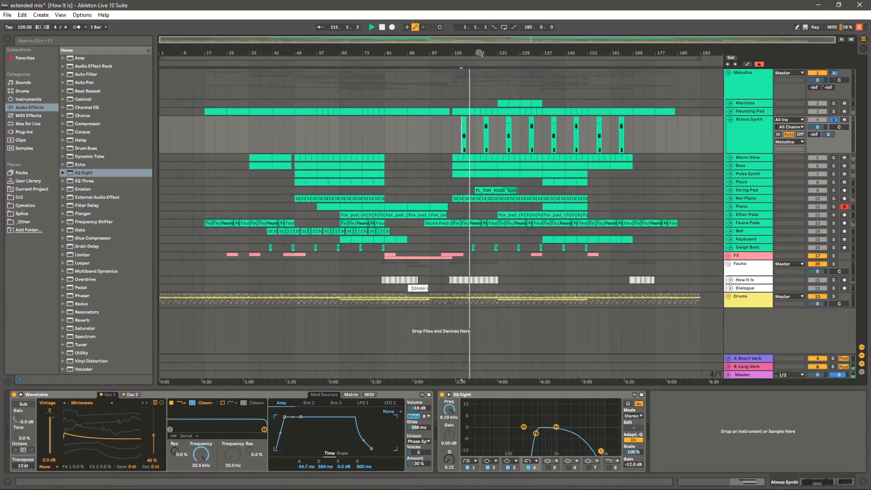
Look at the wavetables of Oscillator 2 and Oscillator 1 in the Atmos Synth's Wavetable device
left_click_drag(479, 53, 418, 150)
left_click(131, 393)
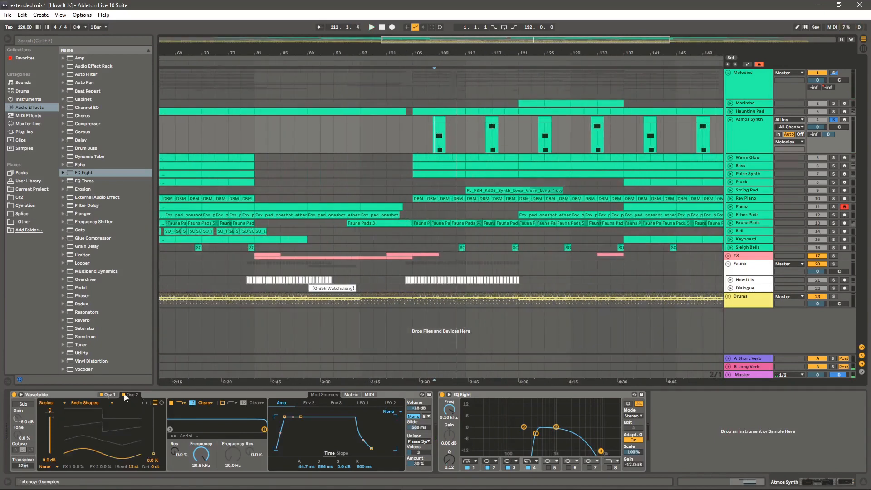
left_click(111, 394)
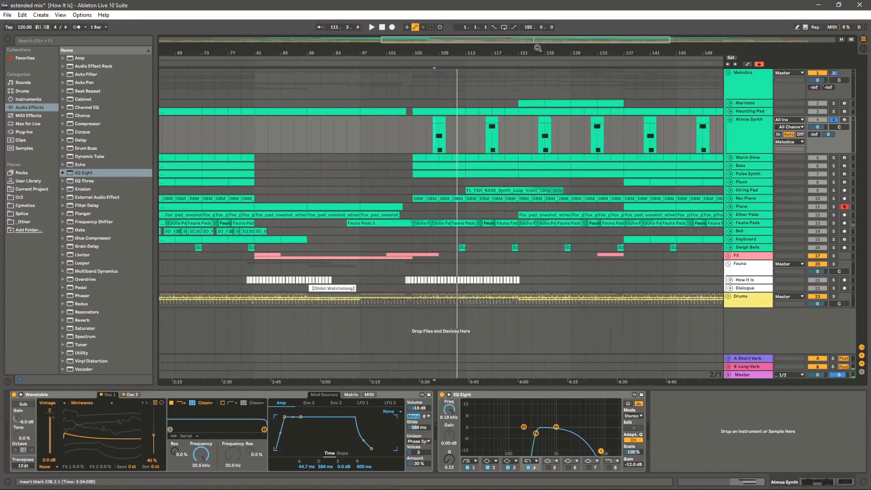
Collapse the Atmos Synth track and clear its solo
double_click(510, 54)
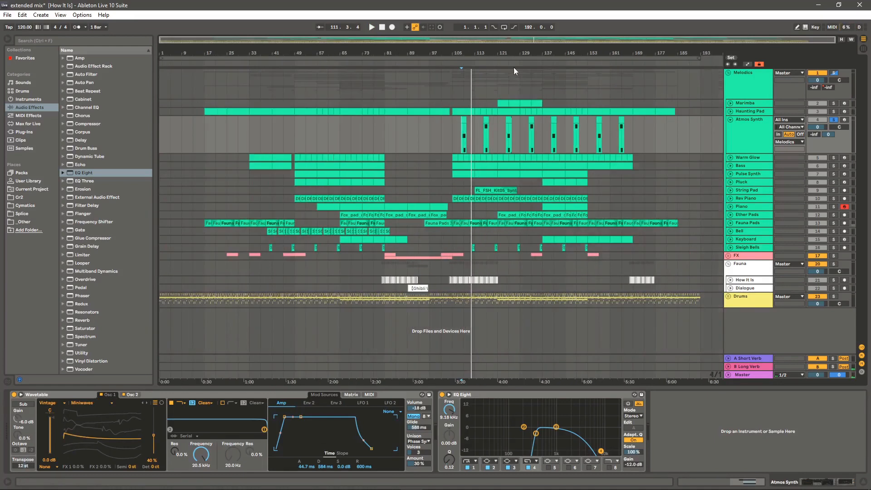
left_click(730, 120)
left_click(833, 127)
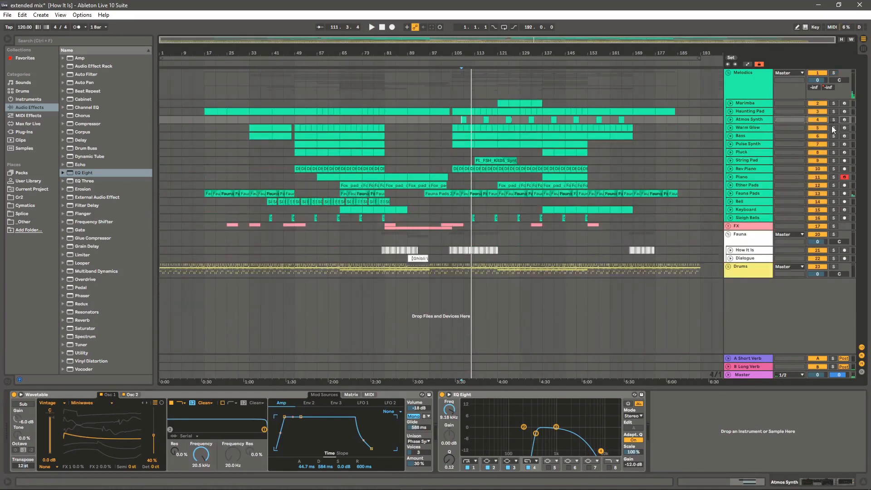
Expand and solo the Warm Glow track, play it from bar 105, and raise its Utility gain to 12.2 dB
left_click(730, 128)
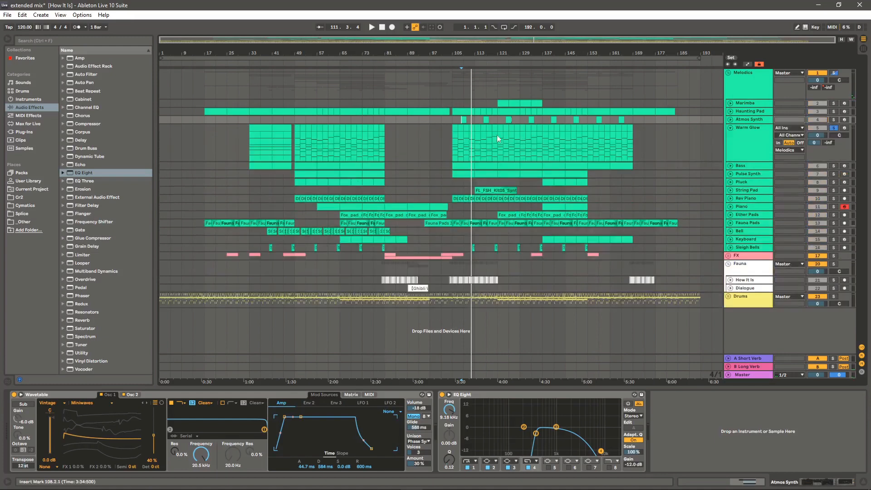
left_click(452, 135)
key("space")
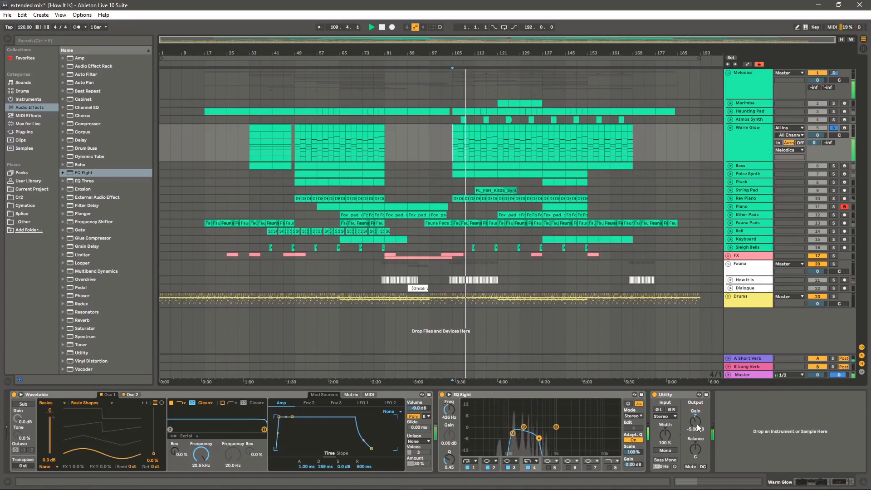
mouse_move(698, 427)
left_mouse_down()
mouse_move(699, 399)
mouse_move(697, 422)
left_mouse_up()
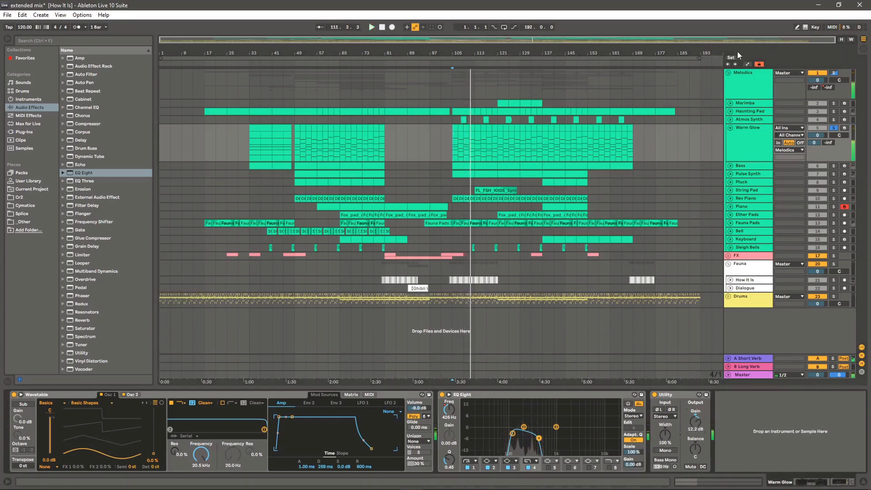
Lower the Melodics group's Compressor threshold to -37.6 dB and lengthen its attack to about 4.5 ms while auditioning Warm Glow
left_click(744, 84)
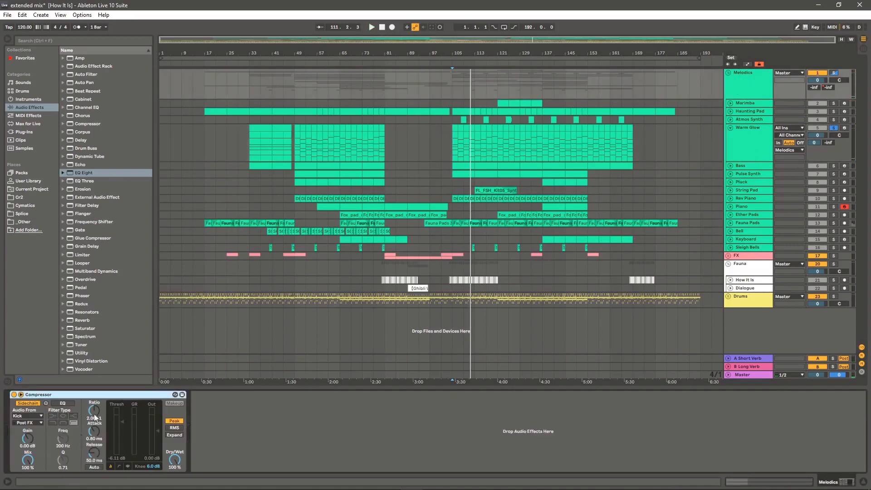
left_click_drag(121, 424, 120, 454)
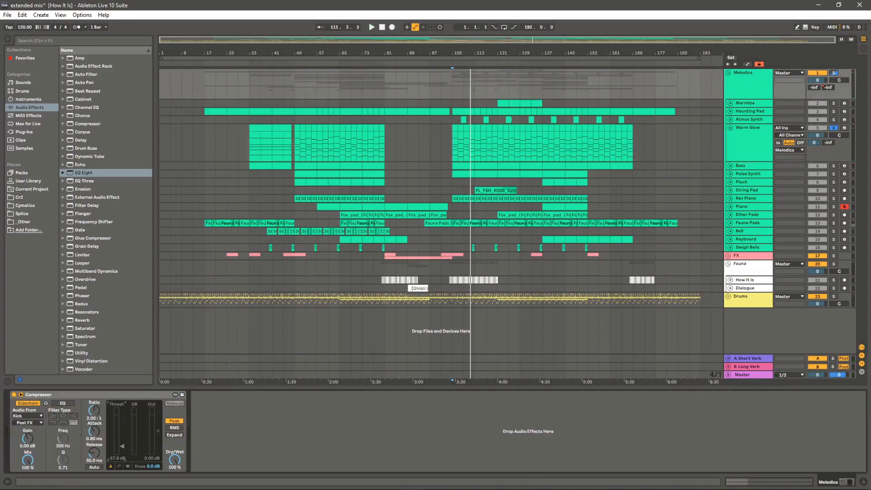
key("space")
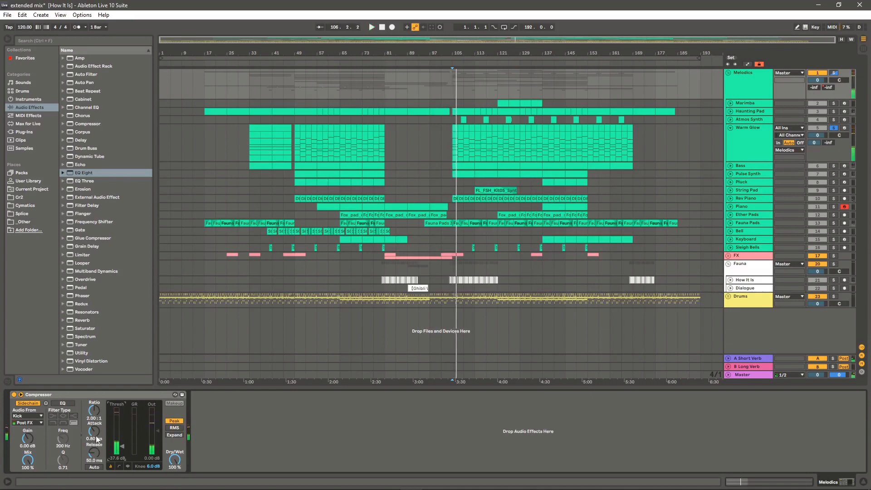
key("space")
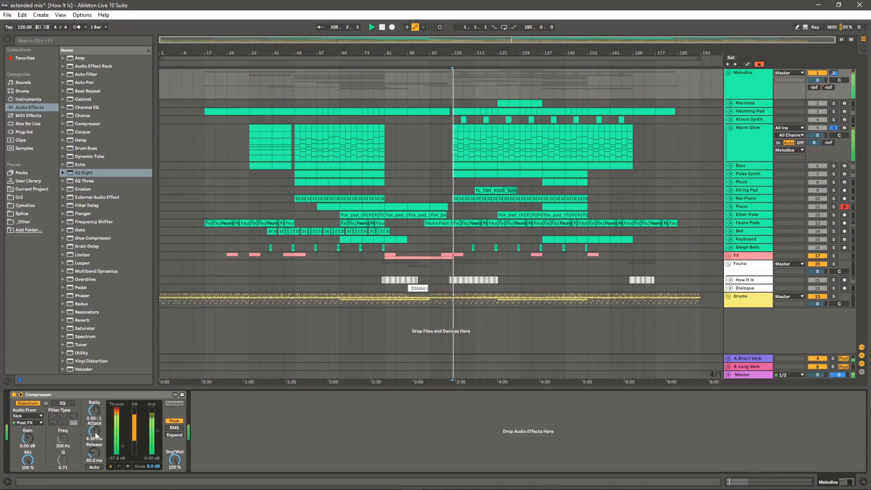
Move the high-cut band of Warm Glow's EQ Eight up to 1.18 kHz during playback, and collapse the track once stopped
left_click(736, 149)
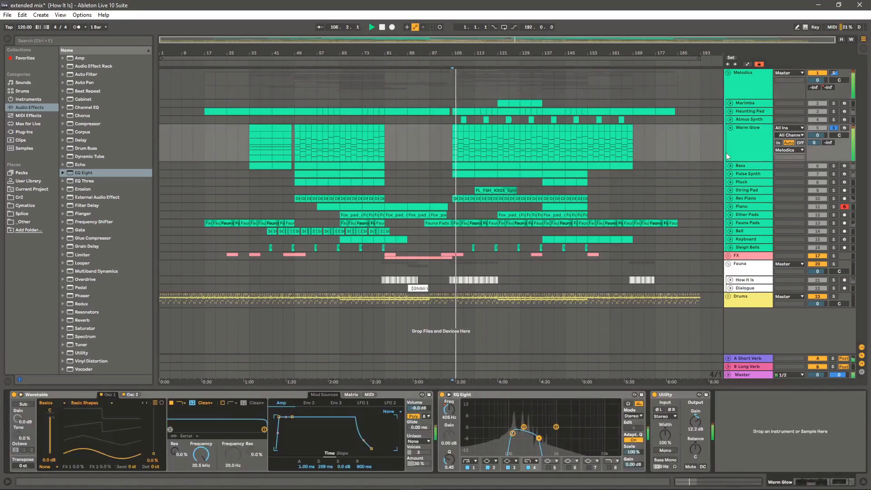
left_click_drag(543, 439, 559, 444)
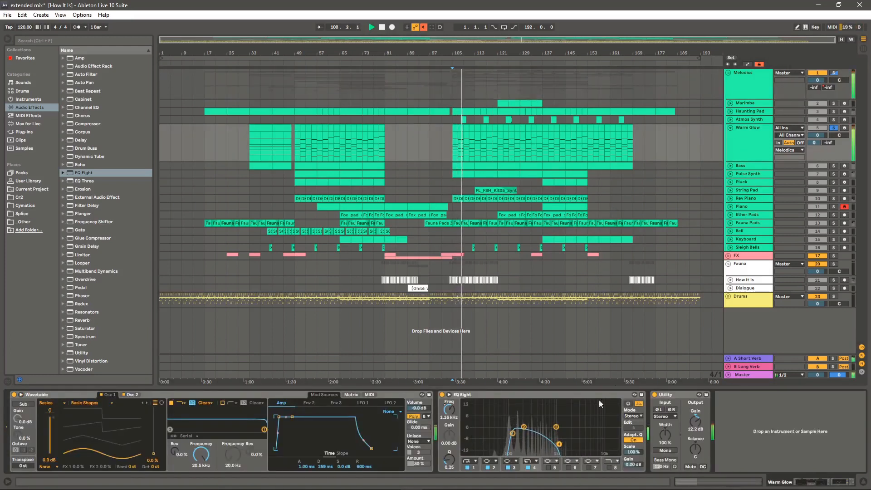
left_click_drag(570, 49, 568, 57)
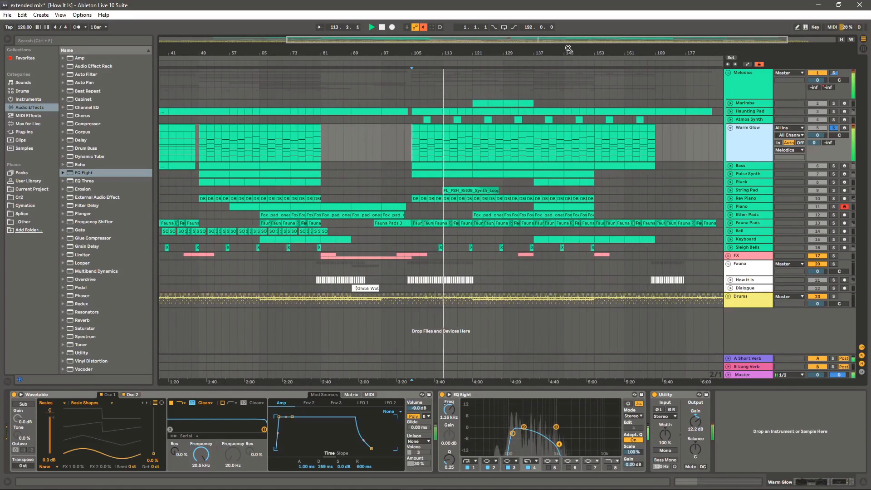
left_click_drag(568, 48, 568, 54)
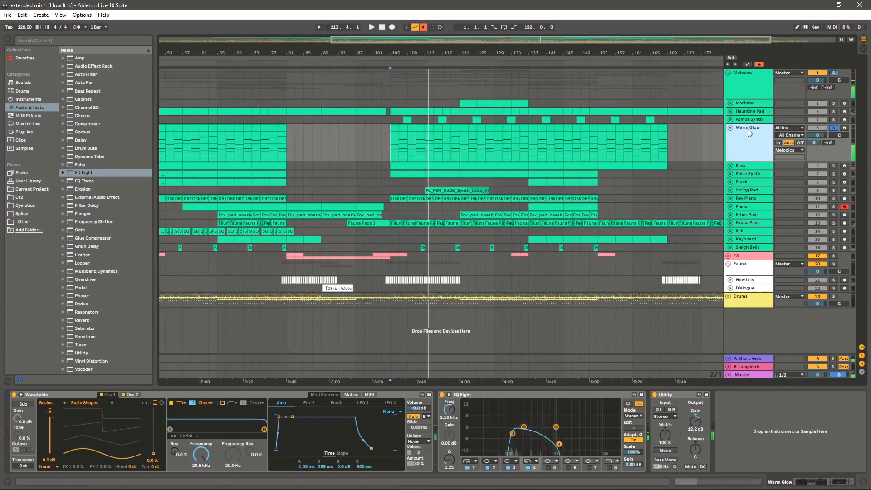
left_click(731, 129)
key("minus")
key("minus")
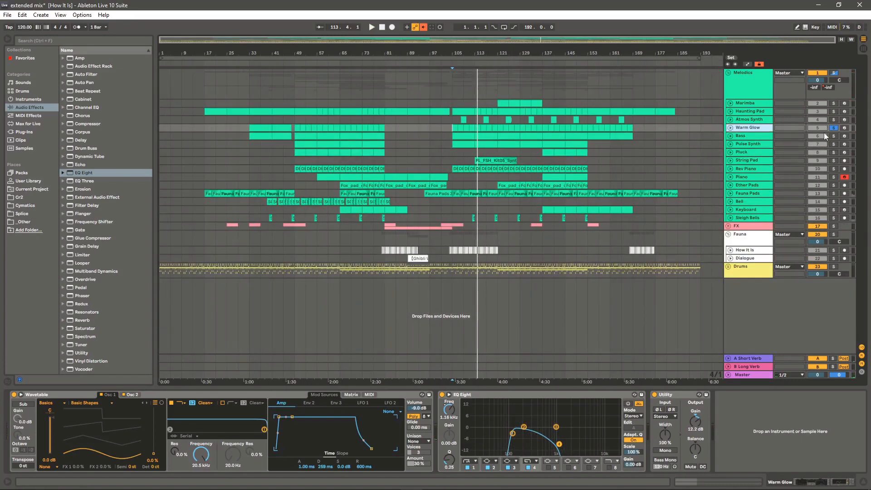
Expand and solo the Bass track, and play its clip from bar 105
left_click(729, 136)
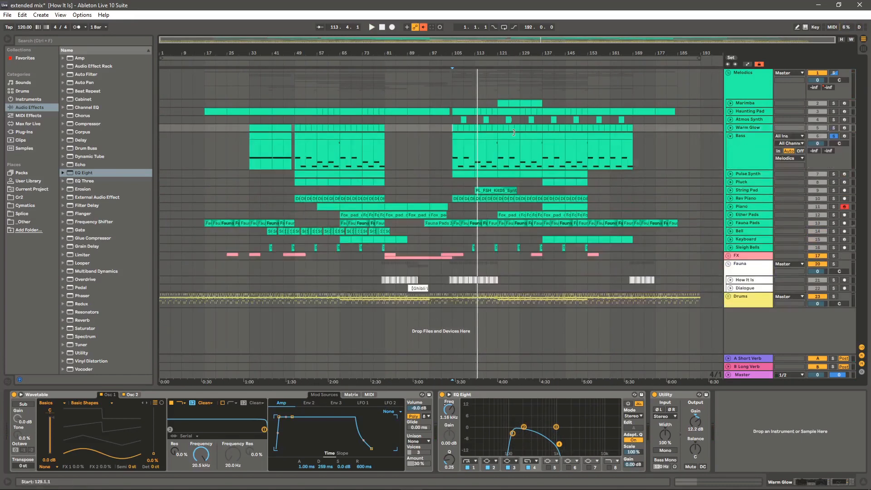
left_click(457, 153)
key("space")
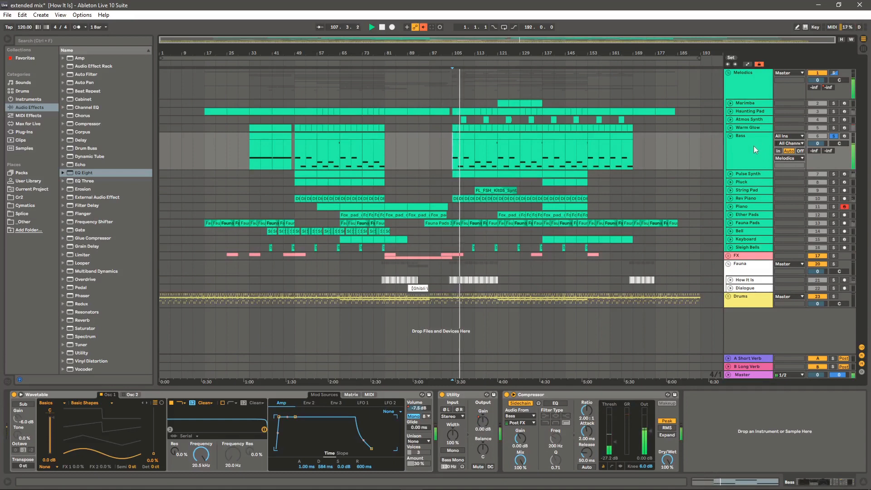
Stop playback, clear the Bass solo, and collapse the Bass track
left_click(834, 136)
key("space")
left_click(730, 136)
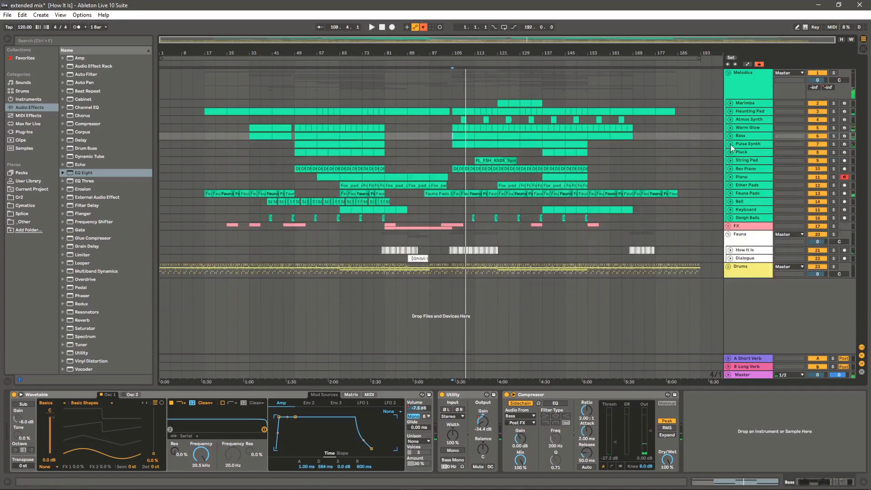
Expand and solo the Pulse Synth track, and play it from bar 105 with its devices shown
left_click(730, 145)
left_click(834, 144)
key("space")
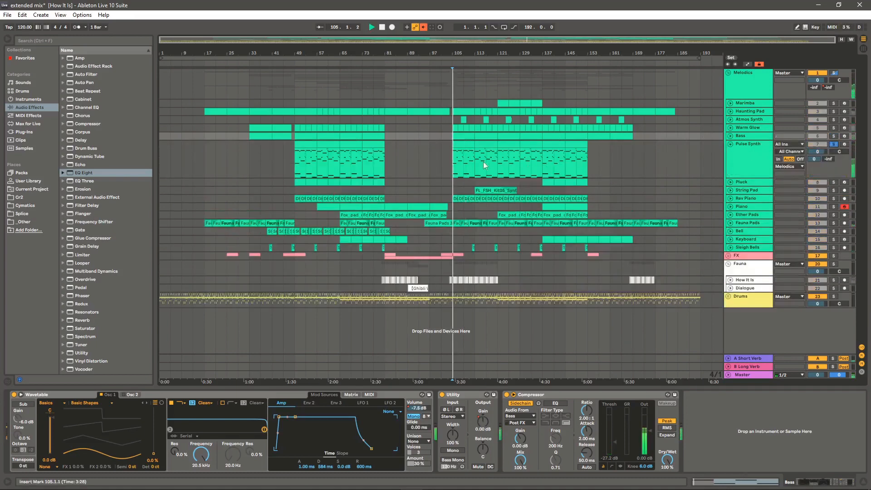
left_click(752, 155)
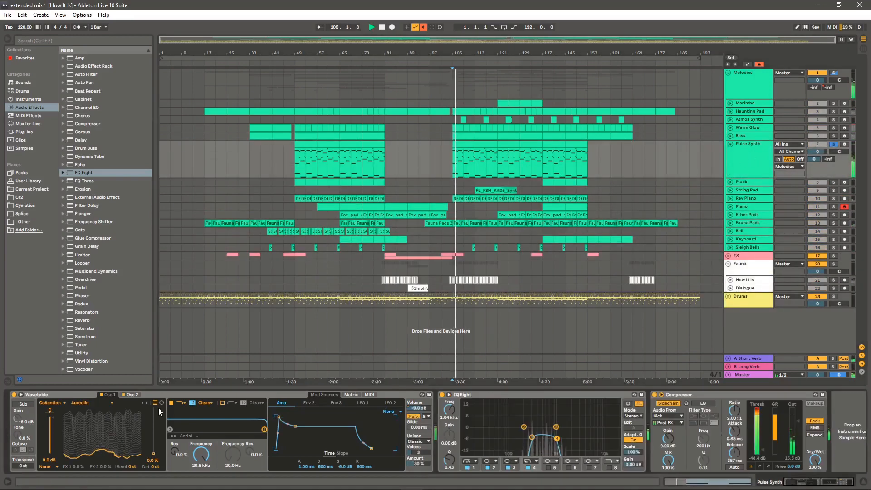
Examine Oscillator 2 in the Pulse Synth's Wavetable, along with its EQ Eight and sidechained Compressor
left_click(132, 393)
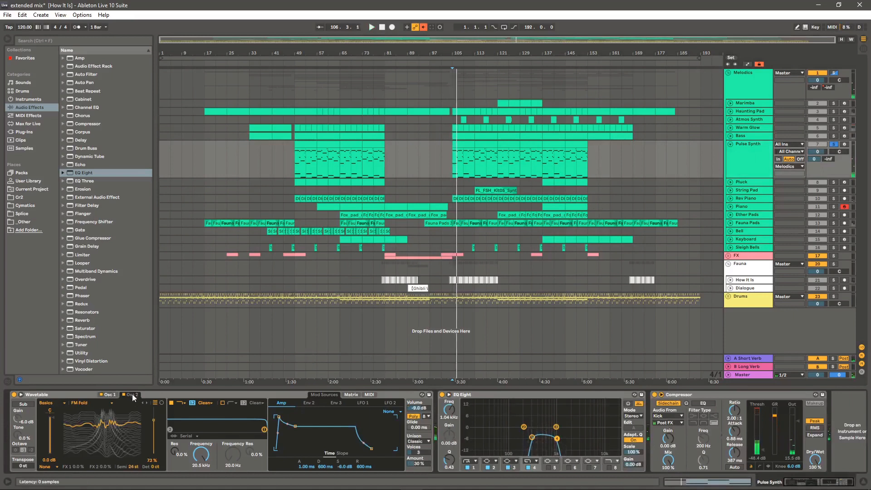
left_click(542, 397)
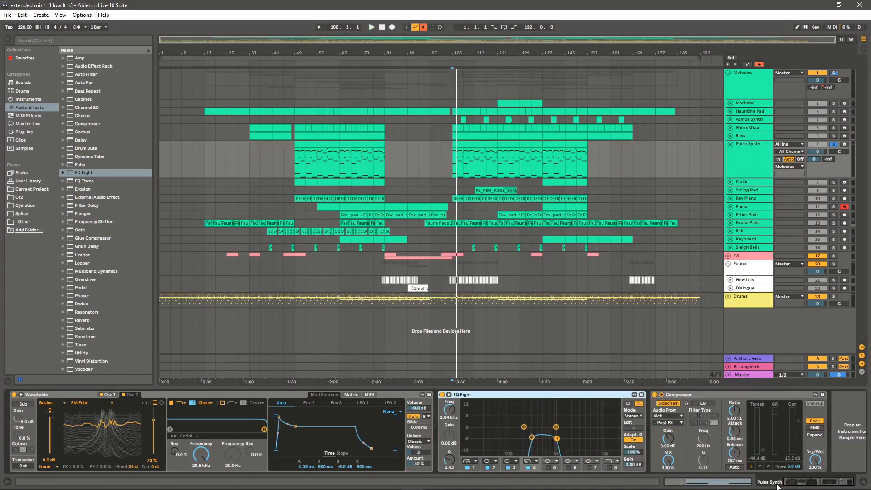
left_click_drag(787, 483, 792, 467)
left_click(697, 396)
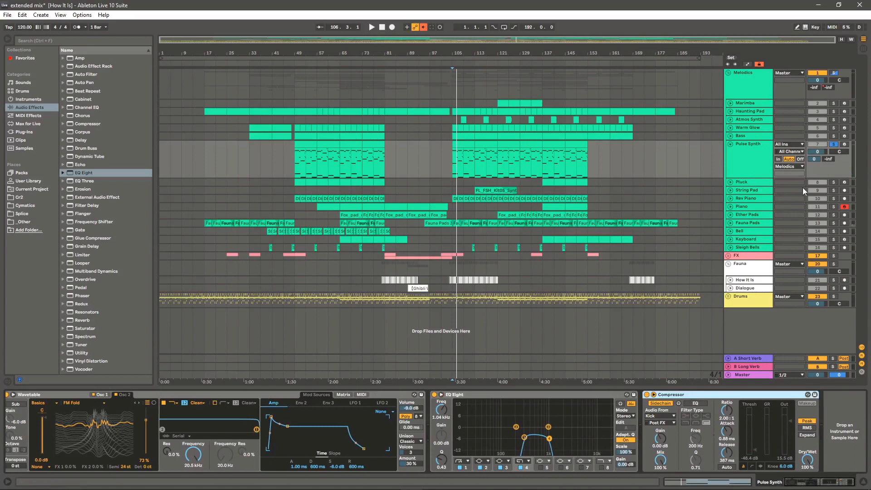
Replay the Pulse Synth briefly from bar 105, clear its solo, and collapse its track
left_click(834, 145)
key("space")
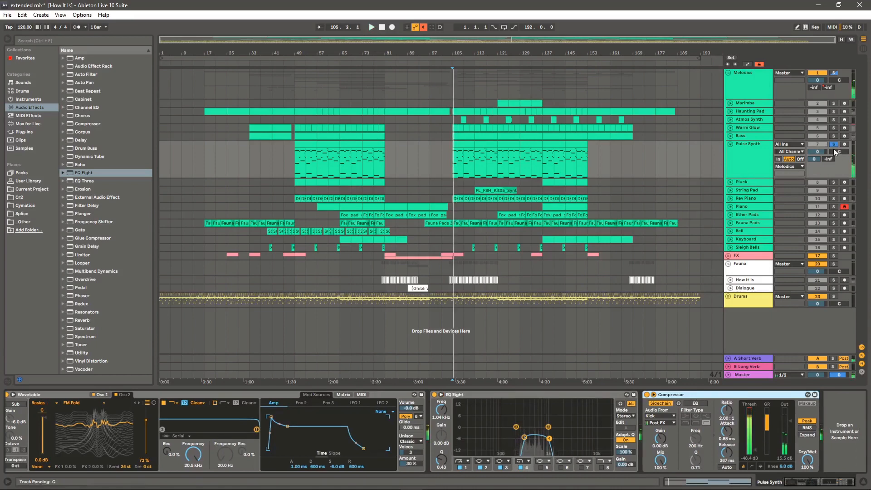
left_click(730, 145)
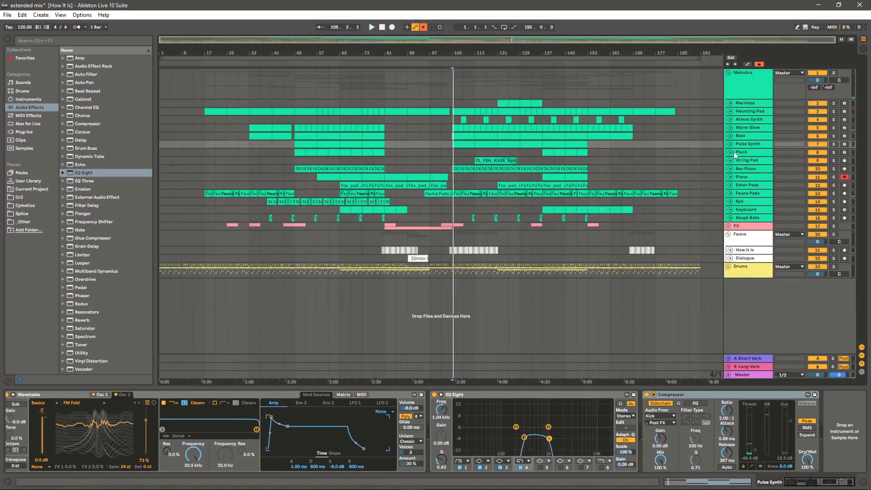
Expand and solo the Pluck track, play its clip from bar 49, and bring its Delay device into view
left_click(730, 153)
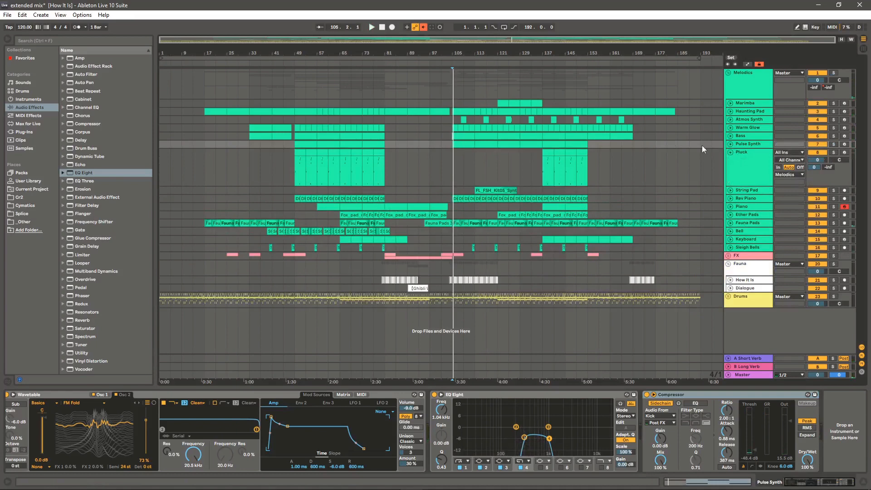
left_click(296, 181)
left_click_drag(292, 51, 334, 69)
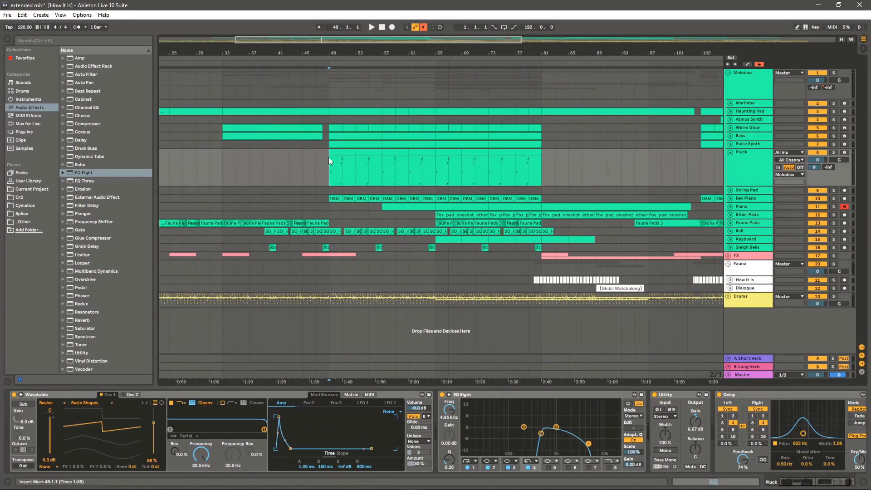
left_click(837, 152)
key("space")
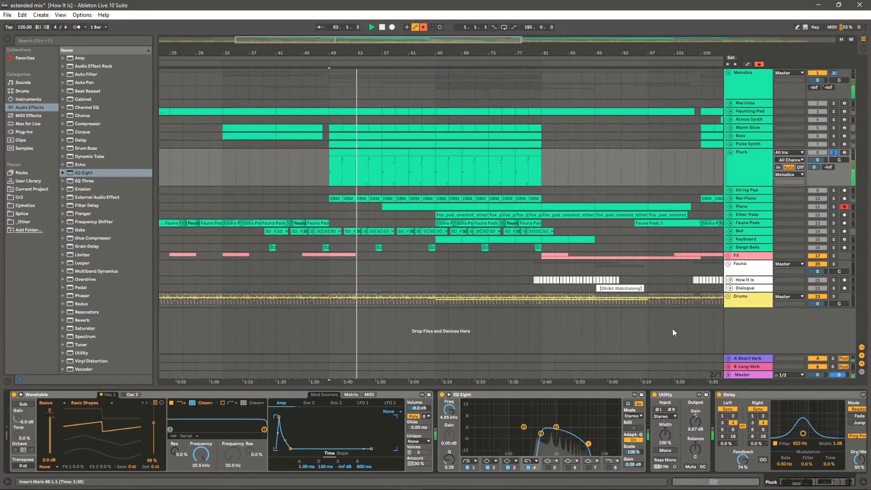
scroll(721, 411, "down", 2)
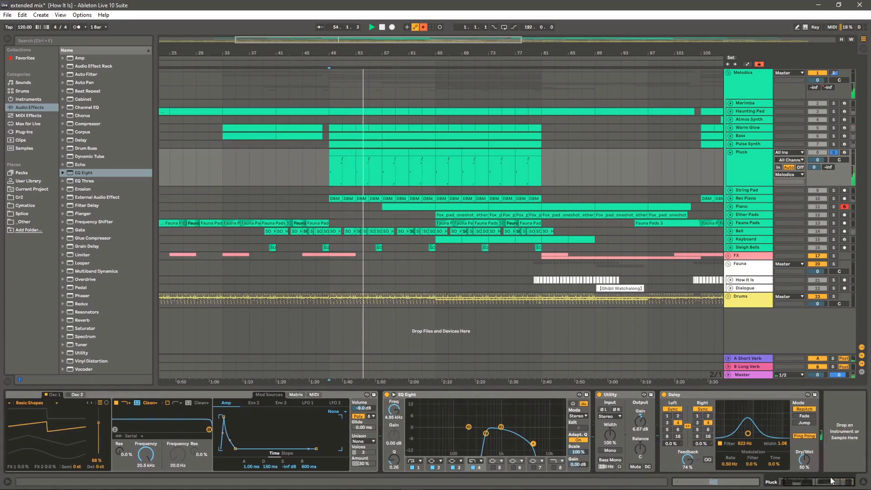
left_click(724, 396)
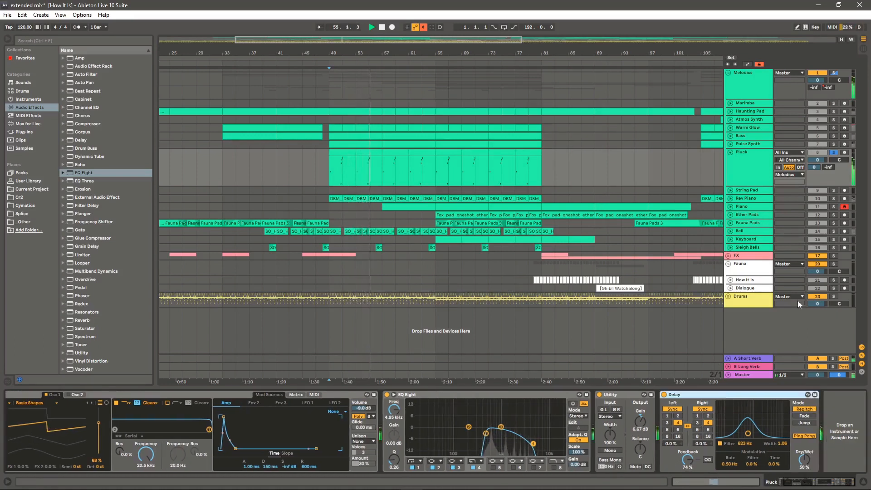
Clear the Pluck solo, collapsing the Pluck track and expanding the String Pad track
left_click(834, 153)
left_click(730, 190)
left_click(730, 152)
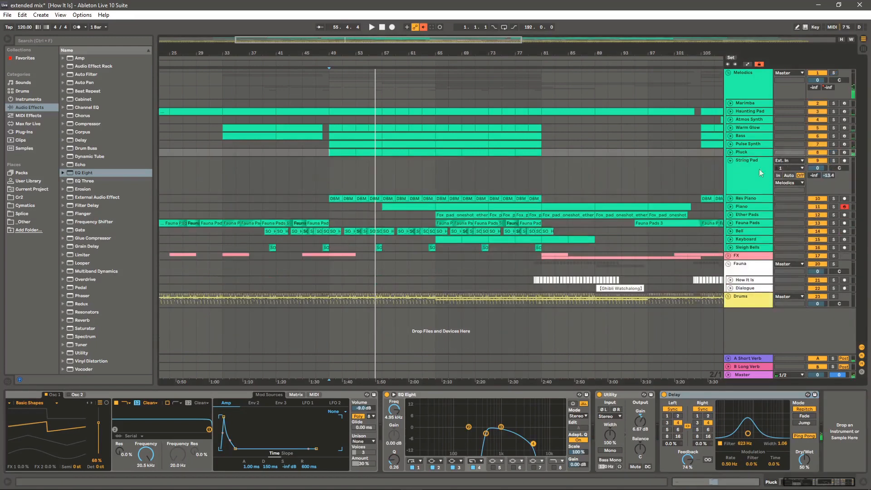
Solo the String Pad track and play its synth loop clip from bar 113
mouse_move(672, 54)
left_mouse_down()
mouse_move(438, 18)
mouse_move(433, 36)
left_mouse_up()
left_click(479, 176)
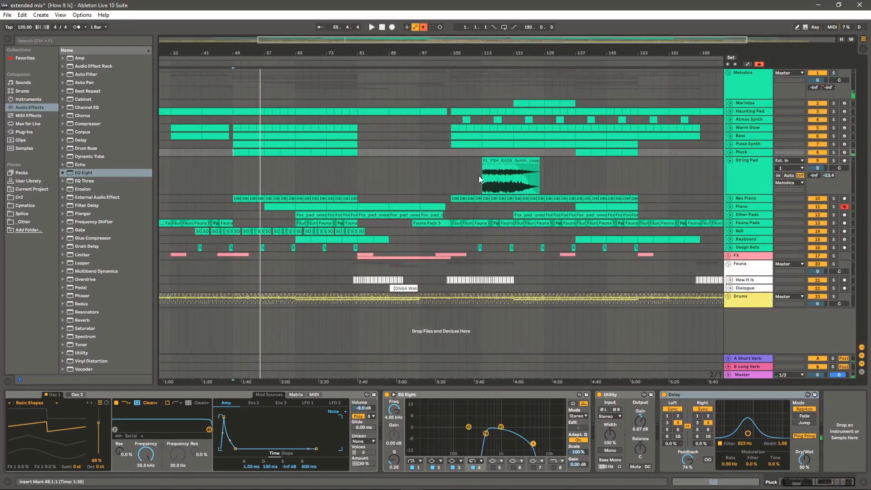
left_click(833, 161)
key("space")
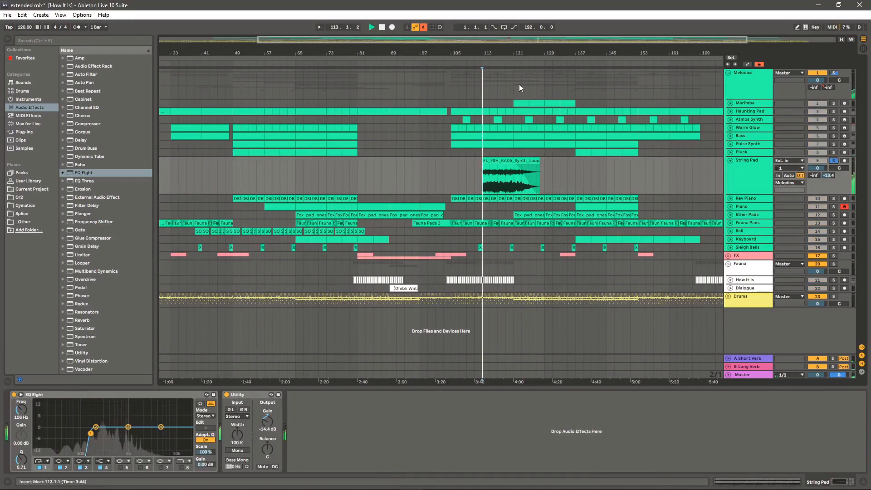
Stop playback and open the String Pad's violin long-note clip to show its sample settings
left_click_drag(503, 54, 502, 89)
left_click(492, 176)
key("space")
left_click(495, 162)
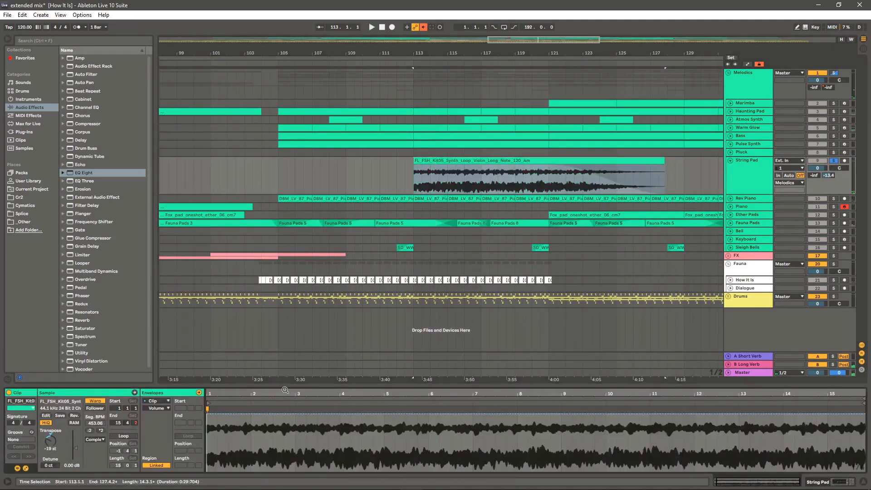
Show the violin clip's Transposition envelope in a temporarily enlarged clip view while playing the clip
left_click(160, 410)
left_click(157, 424)
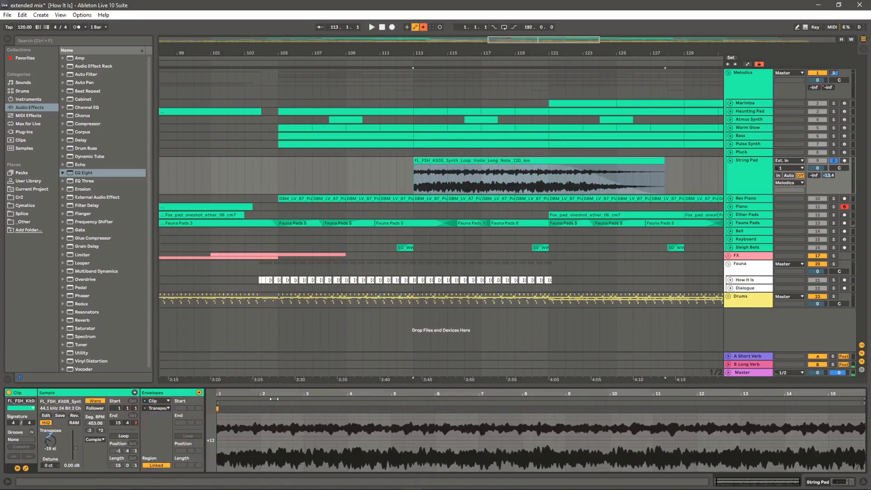
left_click_drag(283, 386, 299, 182)
key("space")
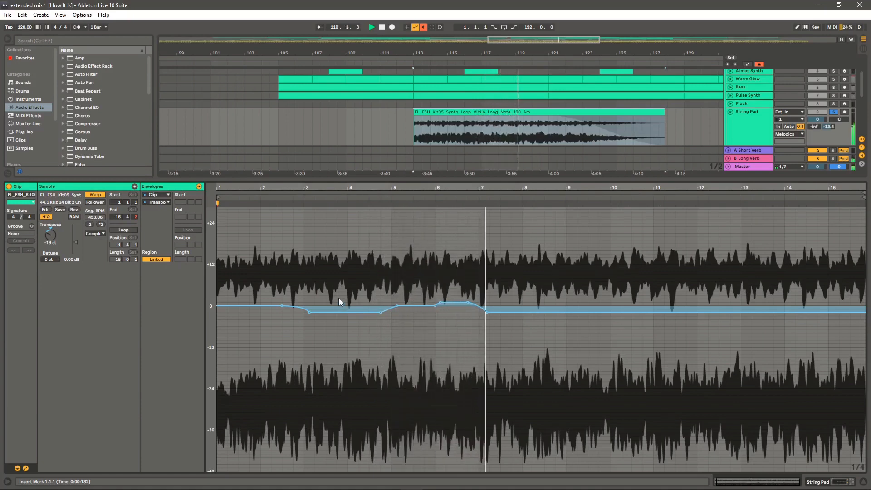
left_click_drag(261, 180, 267, 342)
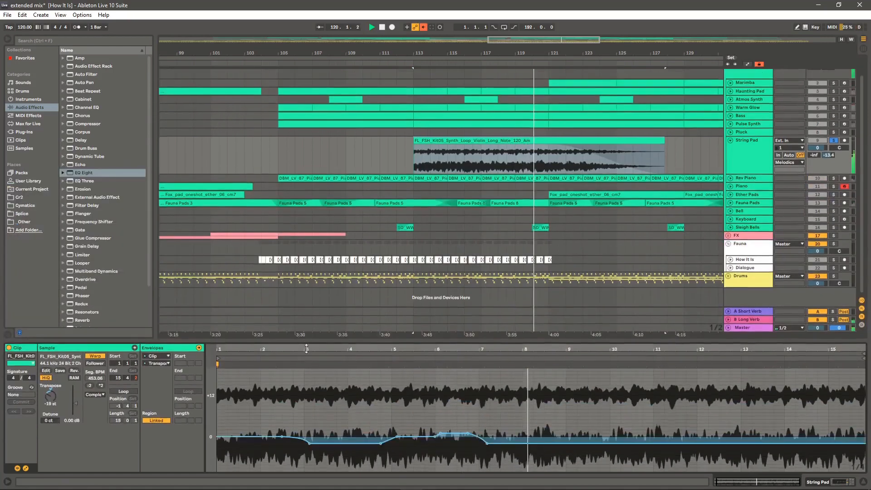
left_click(751, 158)
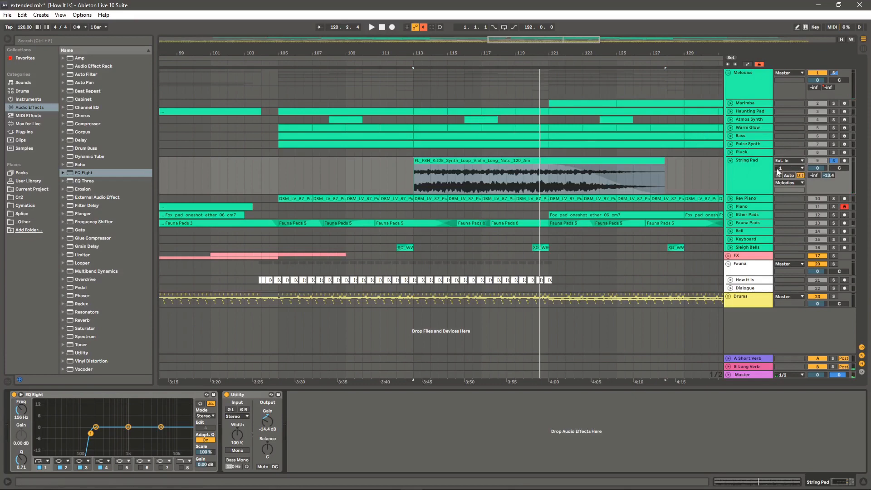
left_click(730, 161)
left_click_drag(552, 53, 552, 21)
left_click(835, 160)
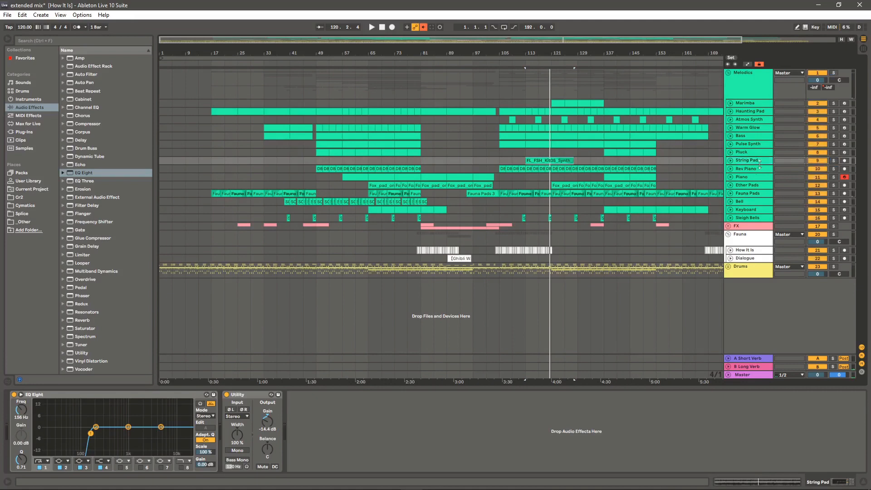
Expand and solo the Rev Piano track, play its clips from bar 105, and show its EQ Eight
left_click(730, 169)
left_click(833, 169)
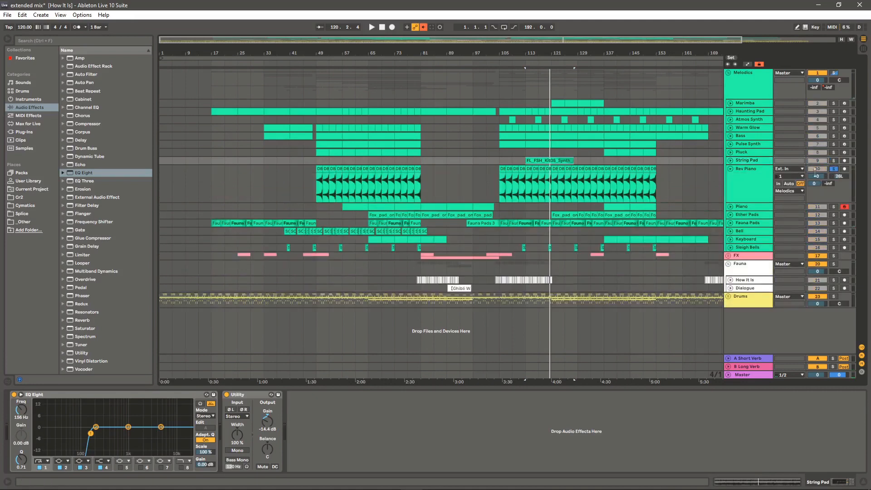
left_click(500, 182)
key("space")
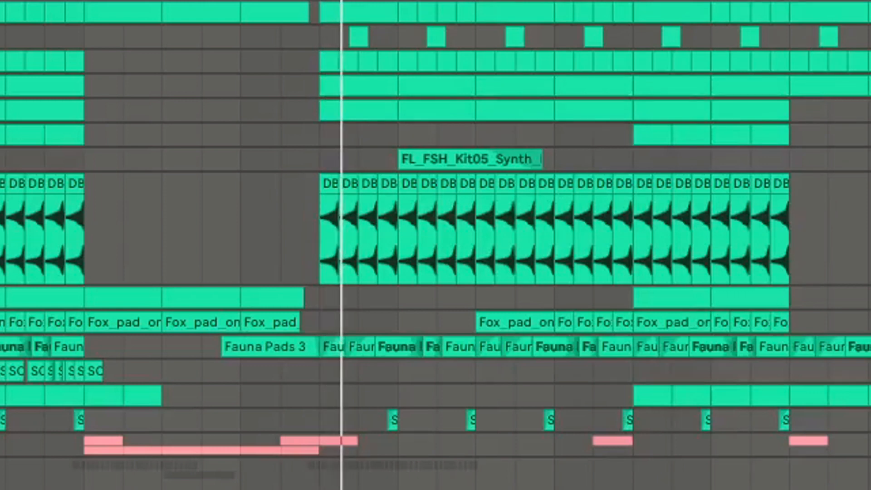
left_click(864, 184)
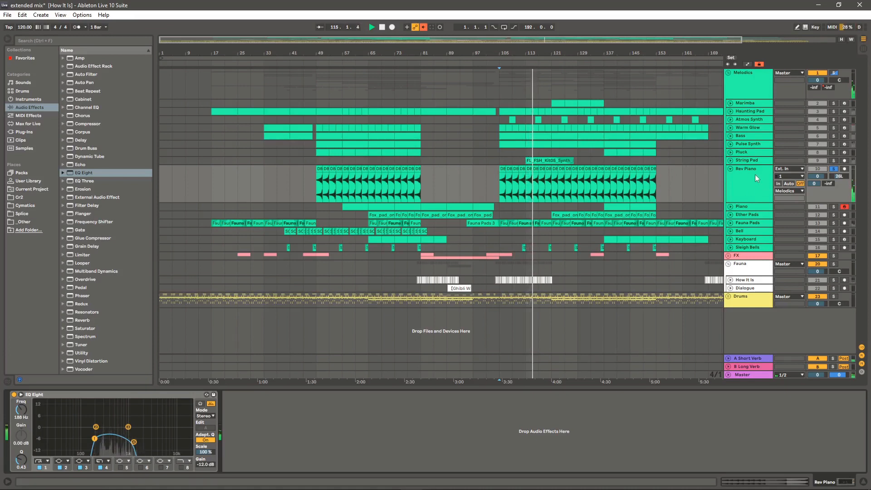
Clear the Rev Piano solo, mute the Warm Glow track, and collapse the Rev Piano track
left_click(835, 169)
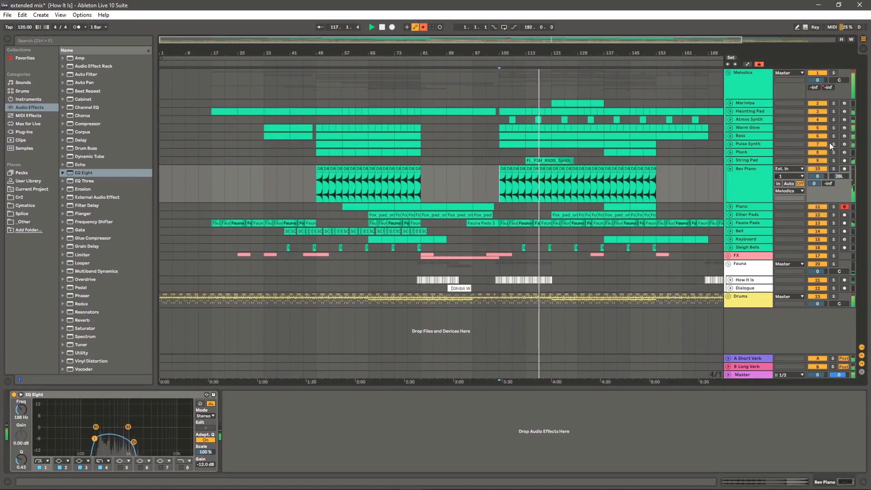
left_click(817, 127)
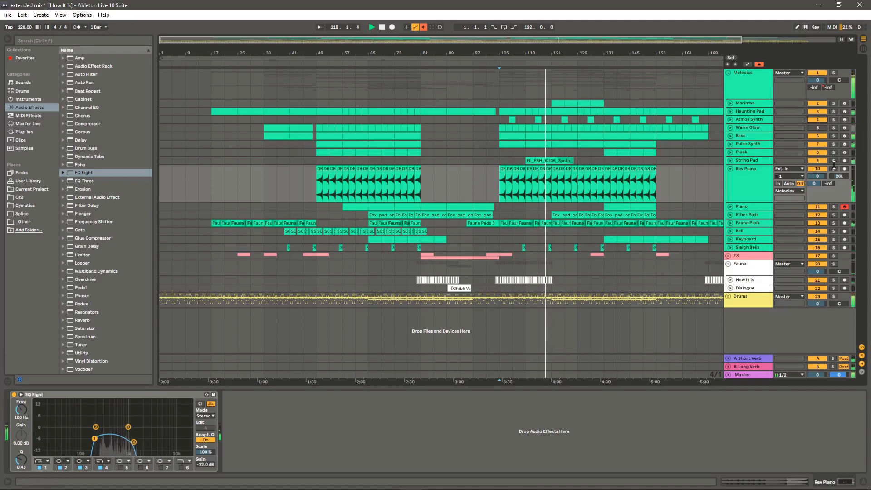
left_click(730, 169)
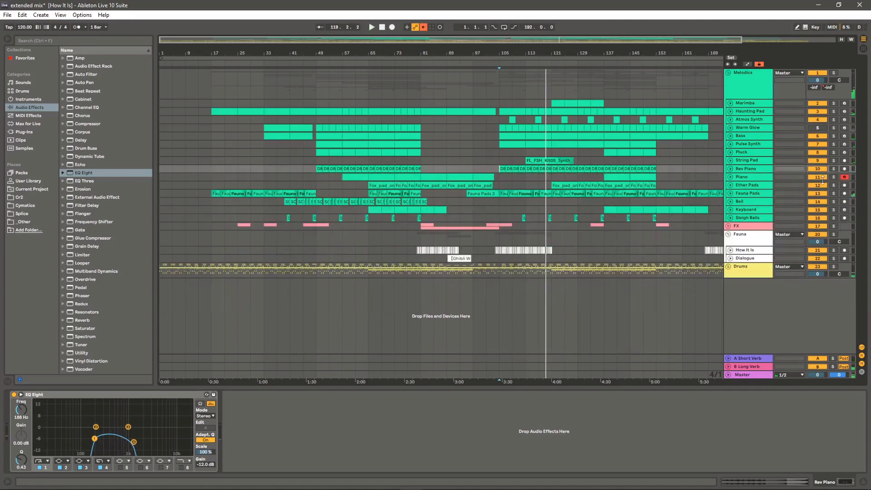
Expand and solo the Piano track, play it from bar 61 with its Grand Piano device in view, and return to bar 57
left_click(730, 177)
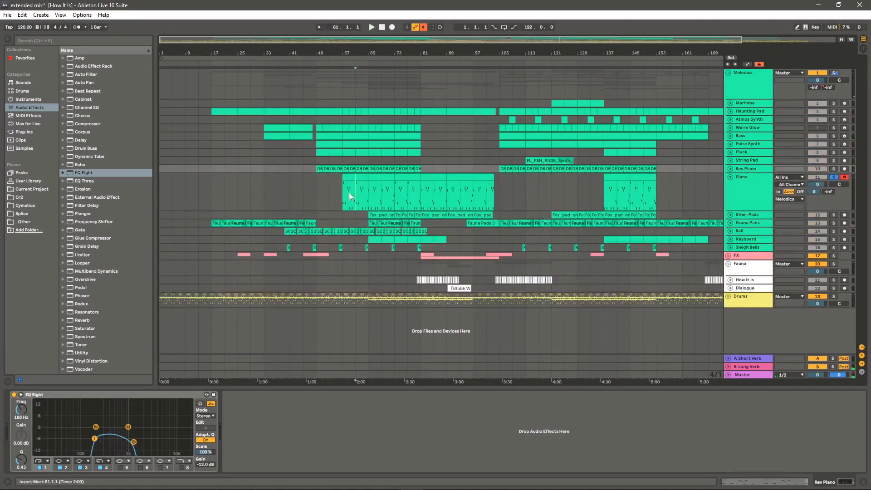
left_click(352, 193)
key("space")
scroll(531, 95, "up", 3)
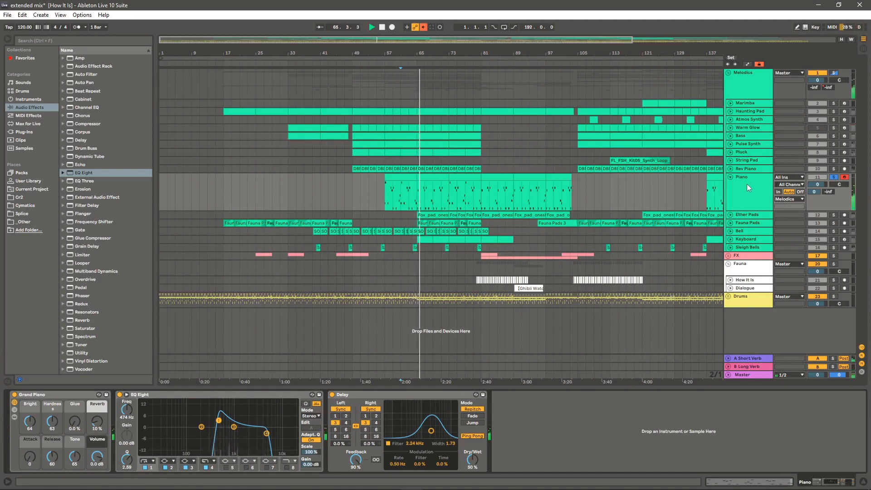
left_click(69, 396)
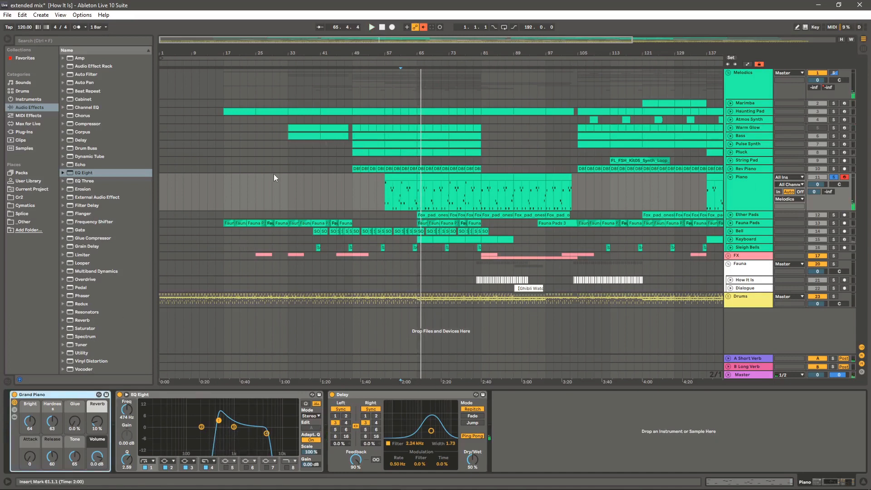
left_click(385, 196)
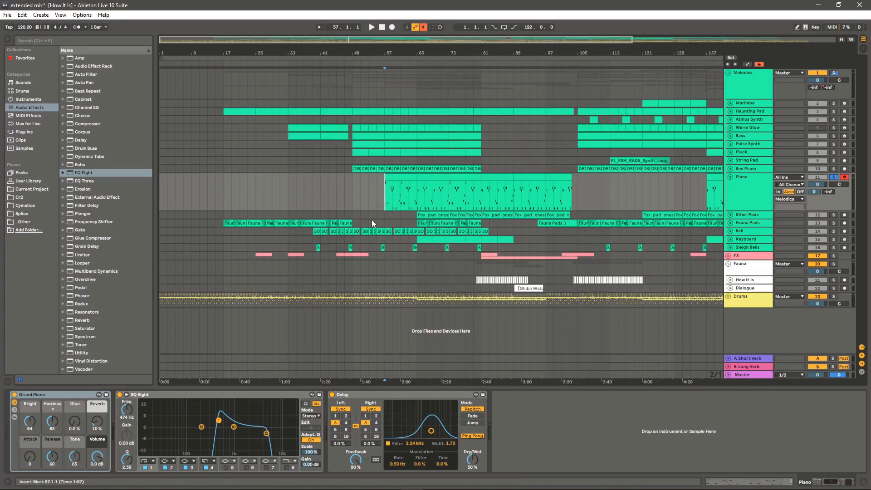
Move the solo from Piano to Ether Pads, collapsing Piano and expanding Ether Pads with its EQ Eight and Utility shown
left_click(730, 178)
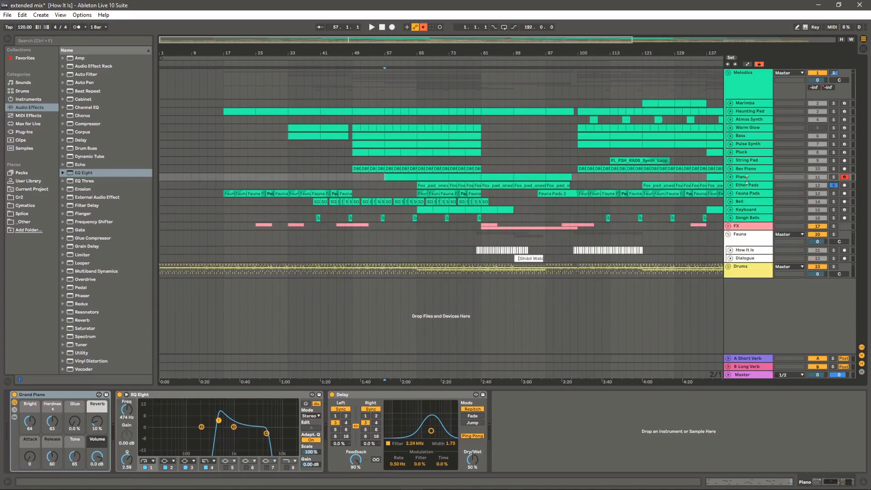
left_click(731, 186)
left_click(756, 197)
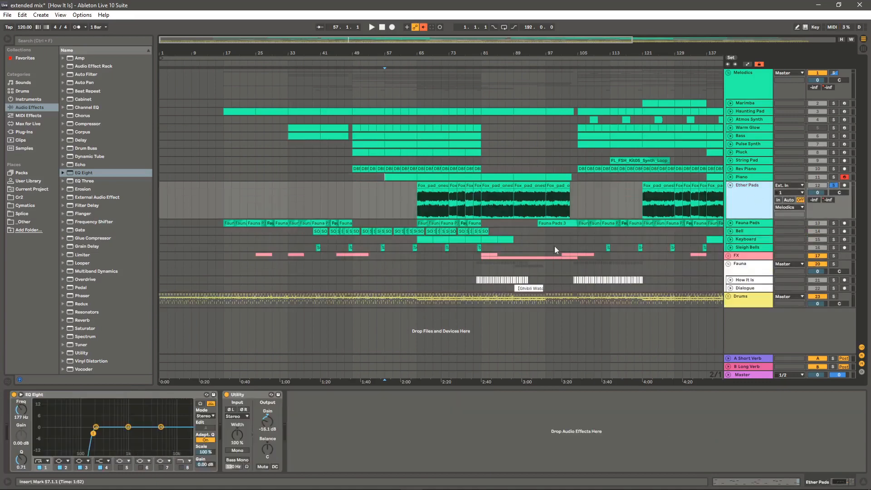
Play the Ether Pads clips from bar 65 and stop playback
left_click(418, 202)
left_click_drag(440, 55, 371, 55)
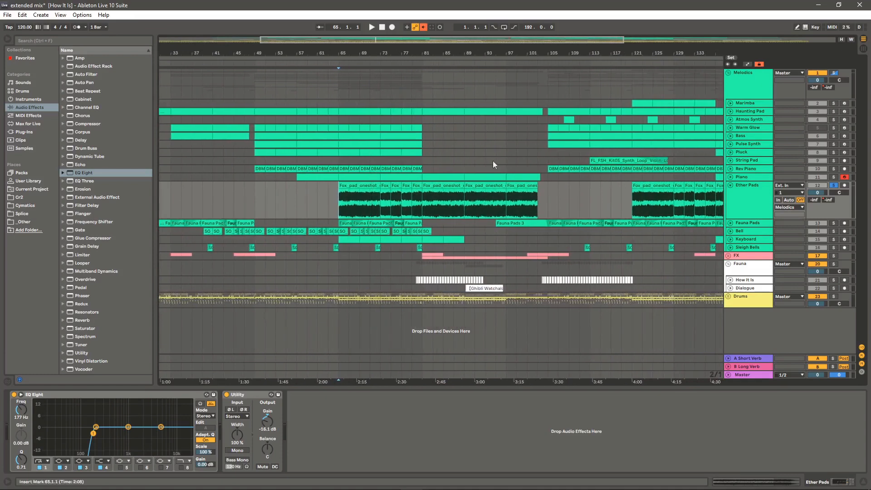
key("space")
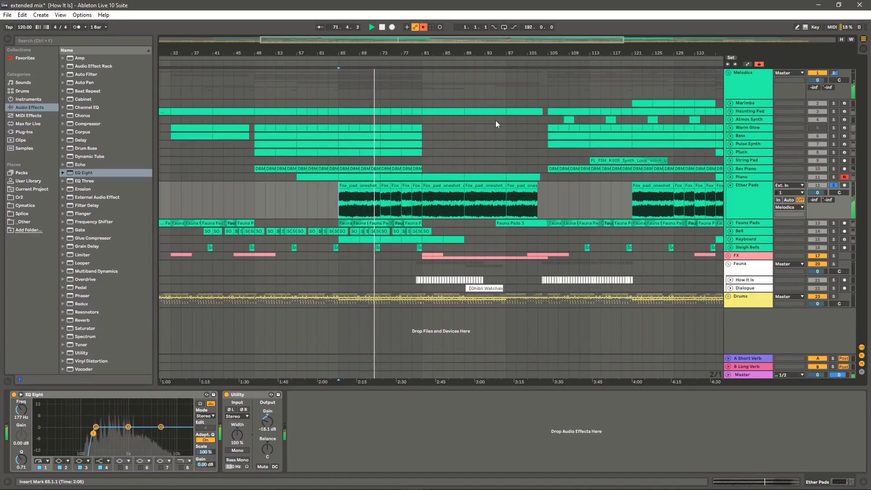
key("space")
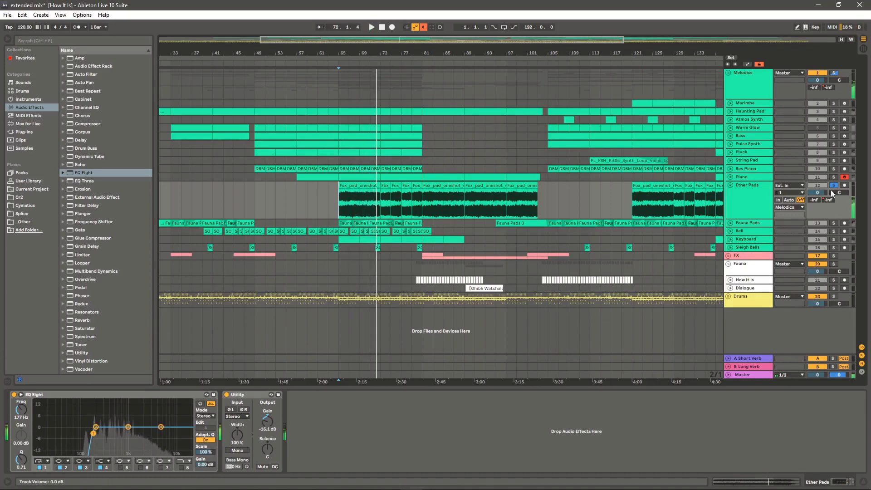
Replace the Ether Pads solo with an expanded, soloed Fauna Pads track and play it from bar 101
left_click(732, 185)
left_click(730, 194)
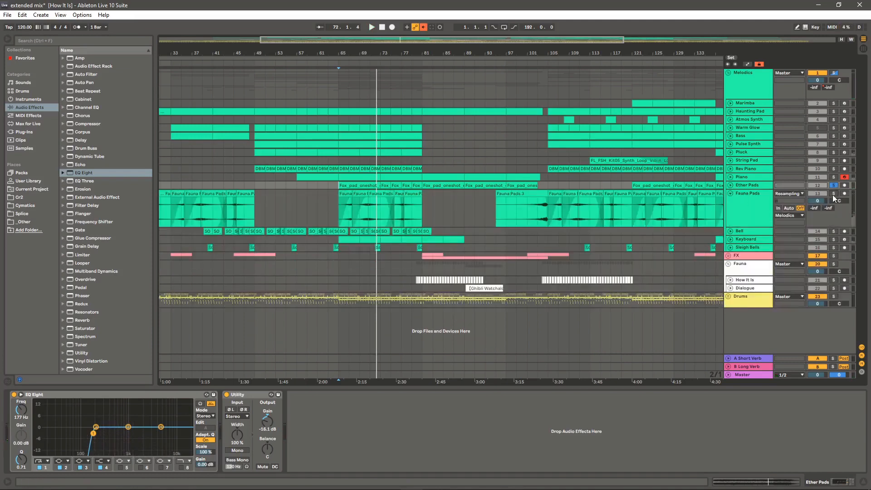
left_click_drag(352, 48, 327, 52)
mouse_move(507, 51)
left_mouse_down()
mouse_move(508, 66)
mouse_move(512, 53)
mouse_move(479, 50)
left_mouse_up()
left_click(512, 203)
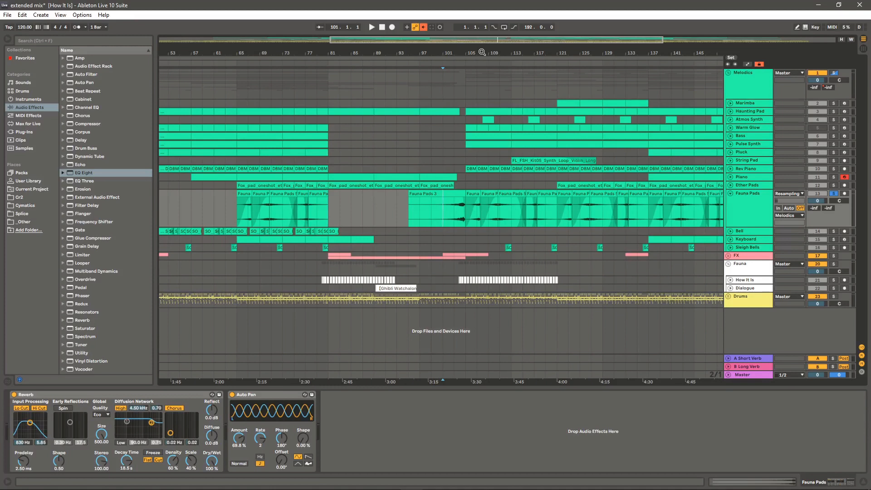
key("space")
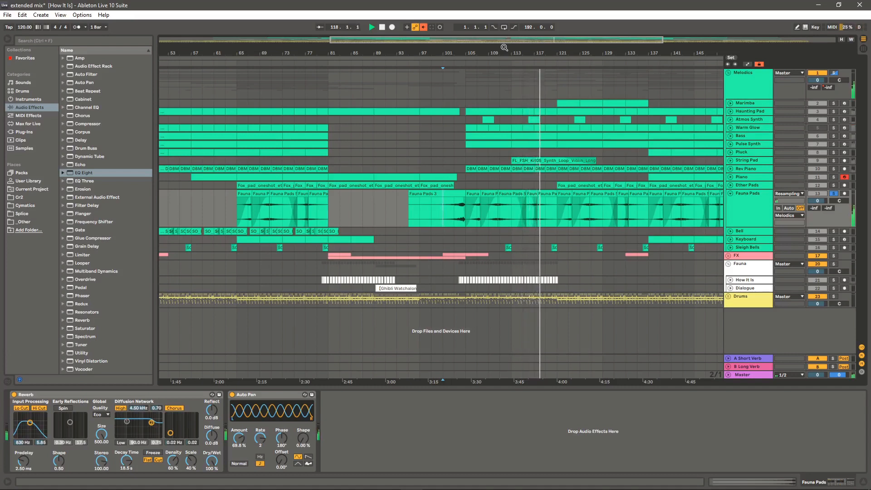
Stop playback, clear the Fauna Pads solo and collapse the track
left_click_drag(547, 52, 546, 23)
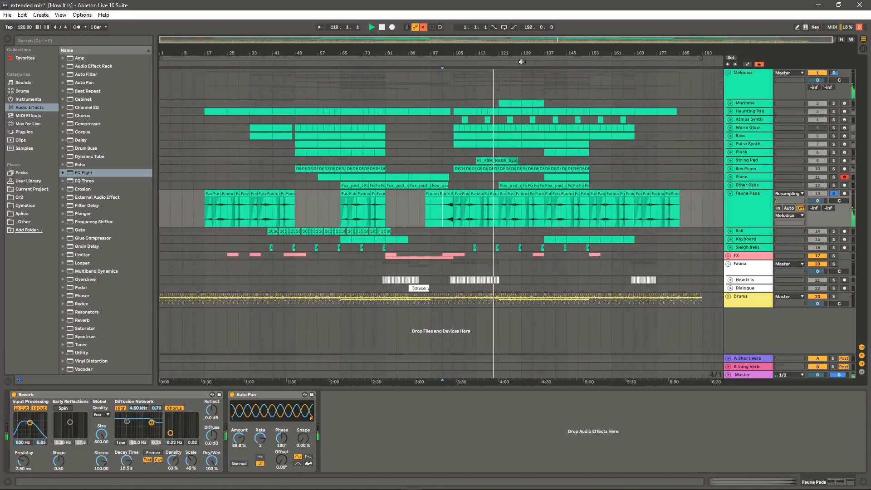
left_click(834, 194)
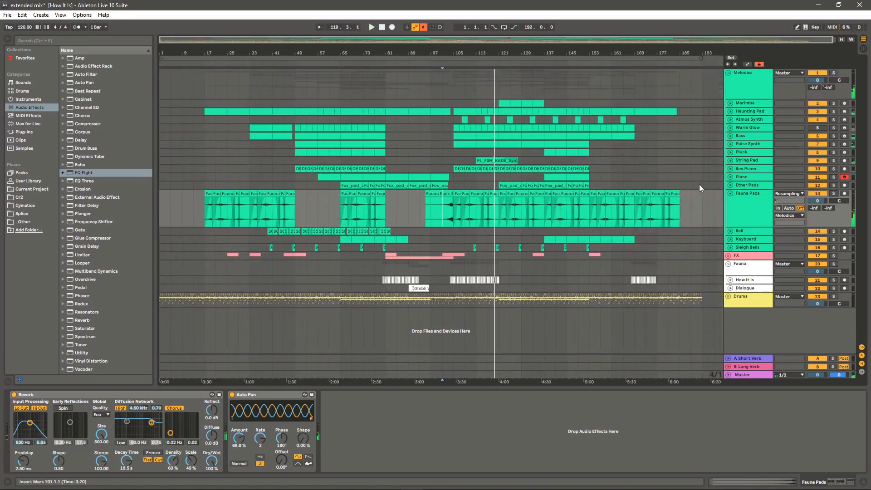
left_click(730, 193)
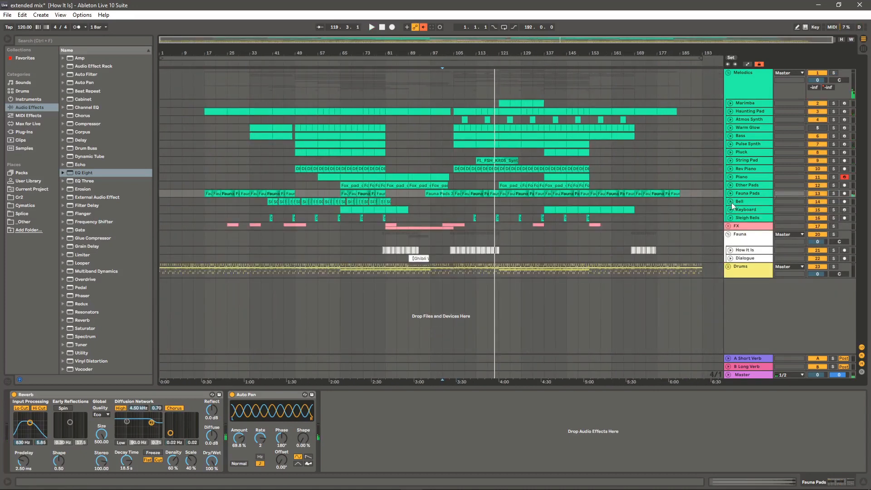
Expand and solo the Bell track, and play a passage partway through its clips
left_click(730, 201)
left_click(834, 202)
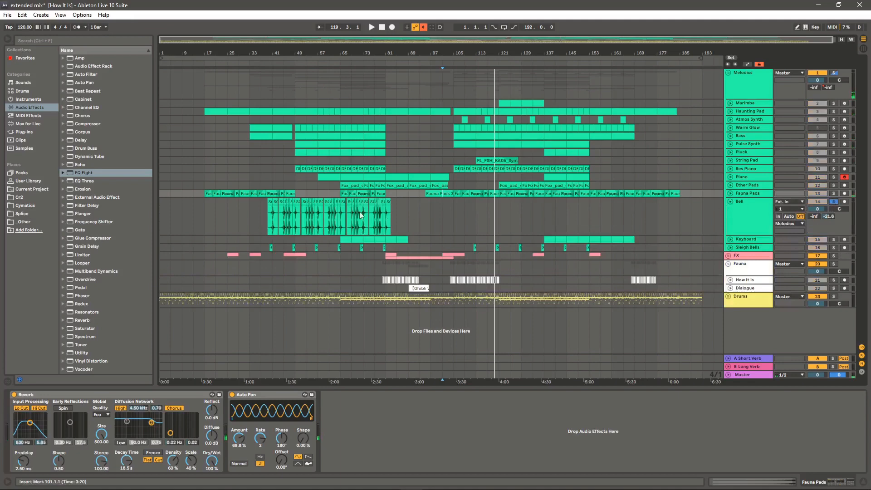
left_click(311, 221)
key("space")
left_click_drag(293, 52, 316, 52)
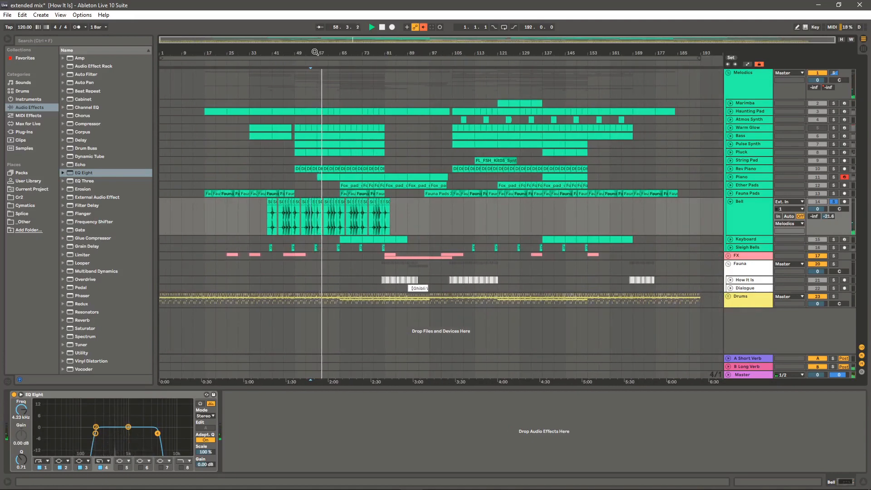
left_click_drag(348, 49, 380, 36)
key("space")
Highlight the Bell track's section from bar 33 to 101 and compare it with the second half of the arrangement
left_click_drag(437, 212, 186, 194)
left_click_drag(285, 222, 242, 216)
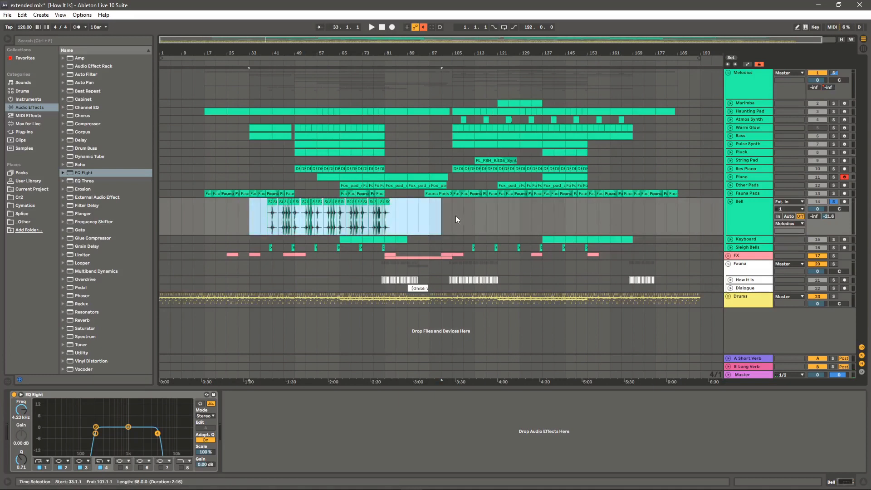
left_click_drag(408, 210, 238, 103)
left_click_drag(440, 105, 668, 223)
left_click(486, 209)
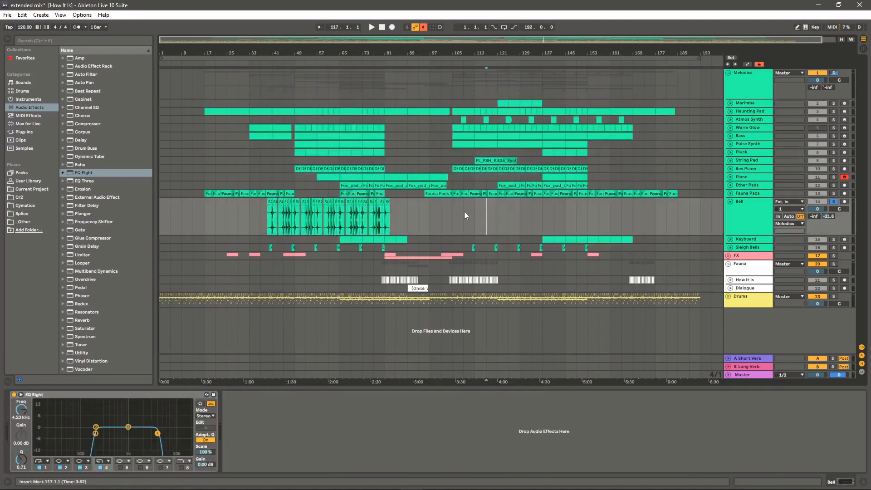
left_click_drag(440, 210, 244, 213)
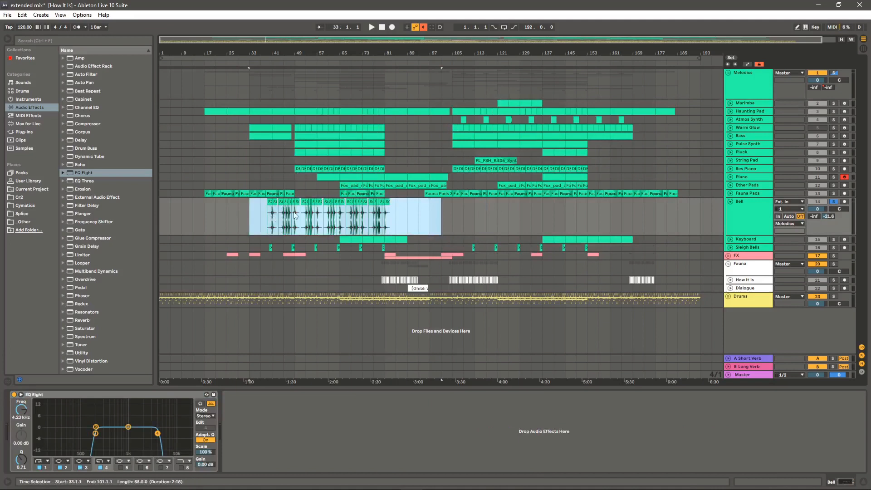
left_click(423, 214)
Move the solo from Bell to Keyboard, collapsing the Bell track and expanding the Keyboard track
left_click(730, 201)
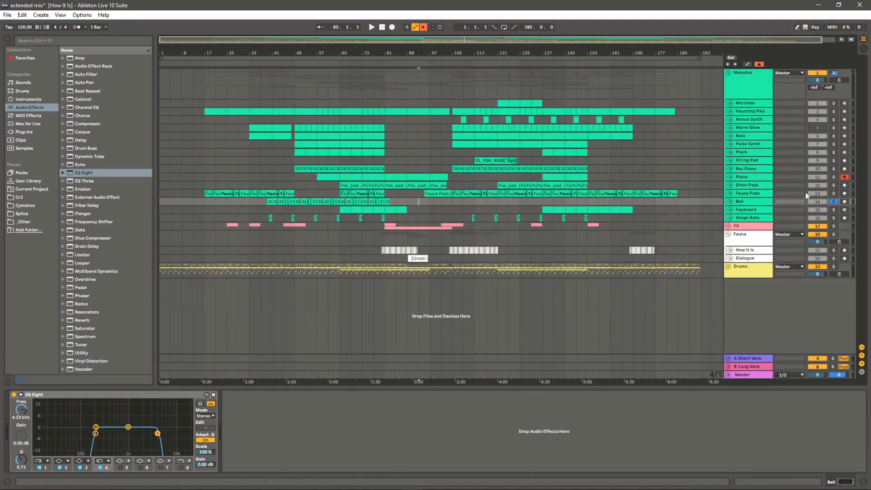
left_click(831, 201)
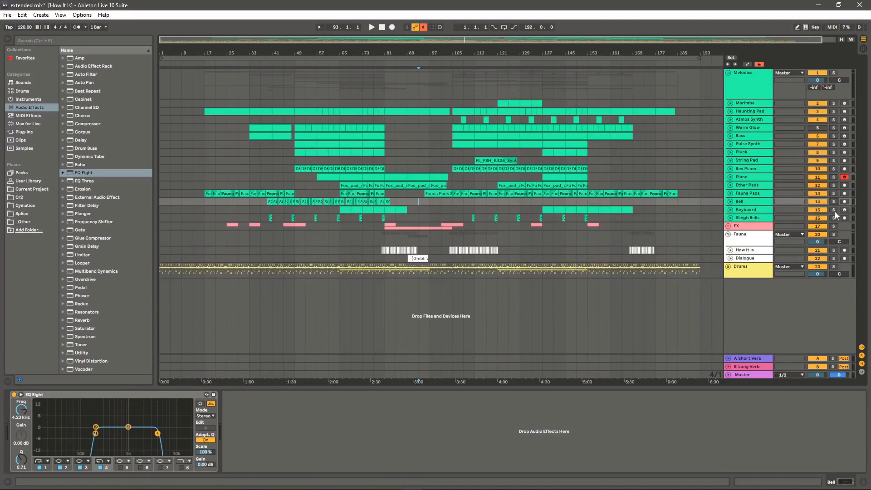
left_click(835, 211)
left_click(729, 210)
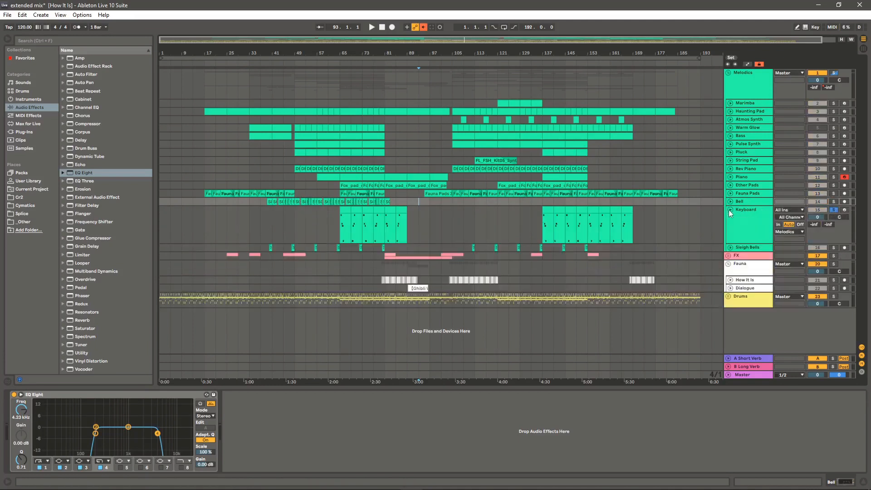
left_click_drag(549, 54, 533, 225)
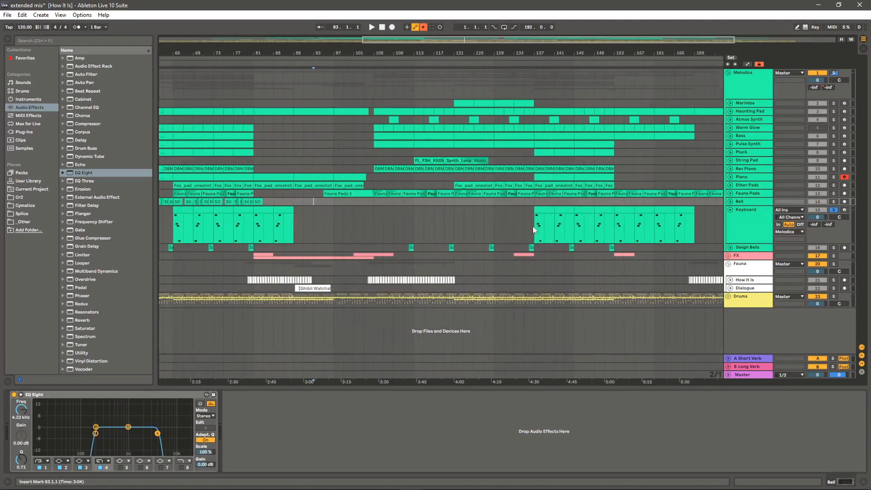
Play the soloed Keyboard part from the start of its second block of clips at bar 137
left_click(532, 225)
left_click_drag(503, 48, 530, 20)
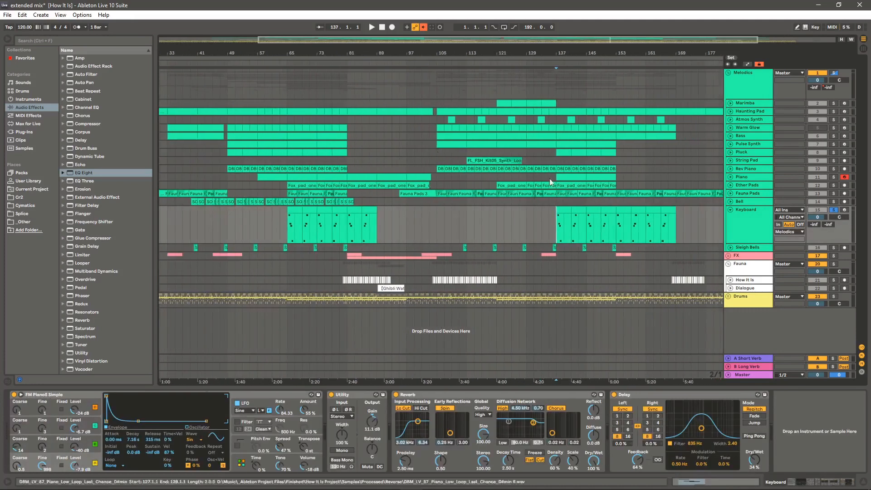
left_click_drag(576, 51, 530, 225)
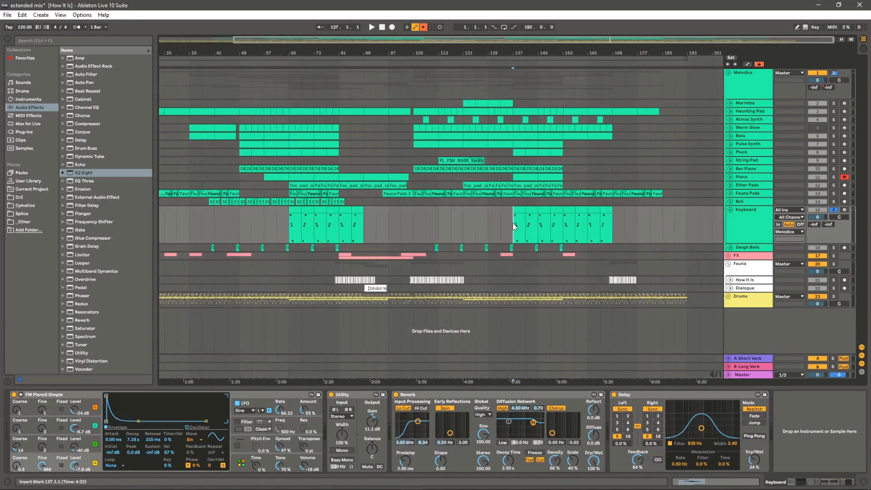
key("space")
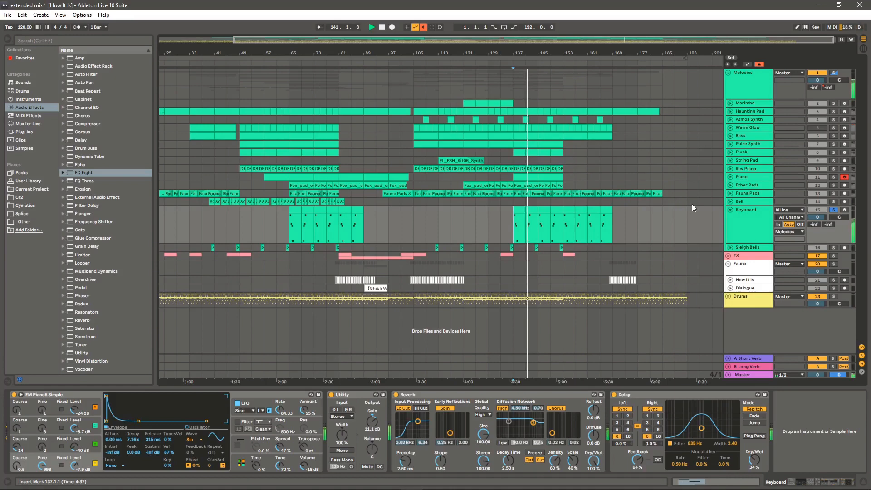
Stop playback and collapse the Keyboard track, then expand and solo the Sleigh Bells track
left_click(730, 210)
left_click(730, 218)
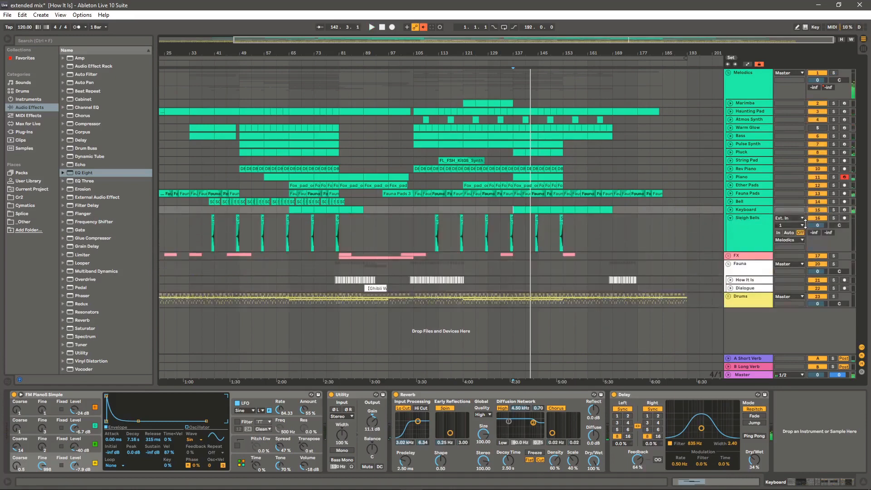
left_click(833, 219)
Play the Sleigh Bells hit just before bar 137, then collapse the track and clear its solo
left_click_drag(495, 49, 496, 99)
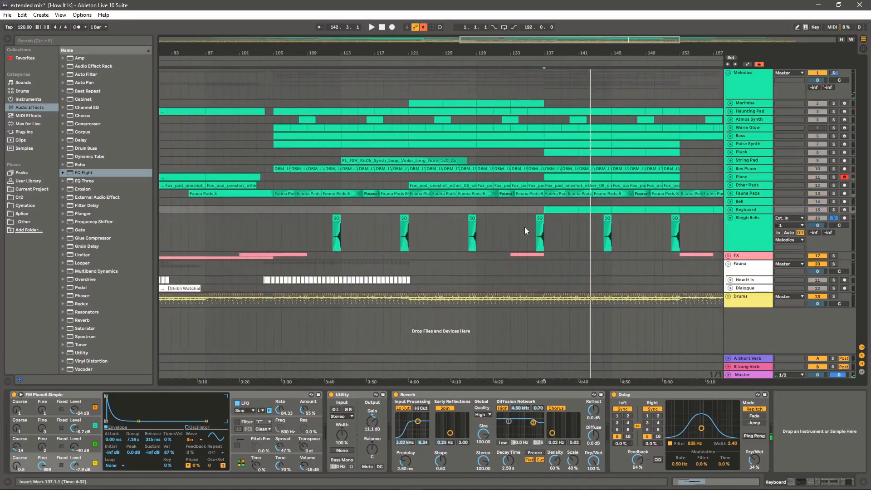
left_click(533, 228)
key("space")
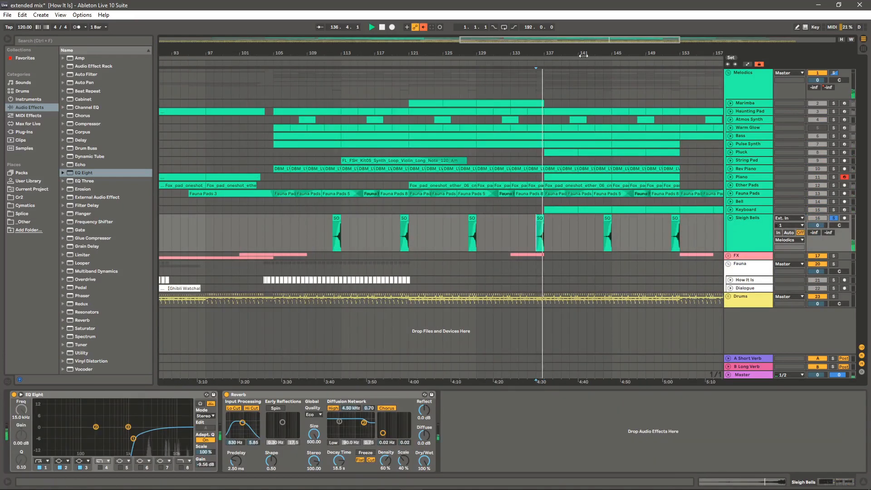
mouse_move(561, 49)
left_mouse_down()
mouse_move(561, 100)
mouse_move(560, 48)
left_mouse_up()
key("space")
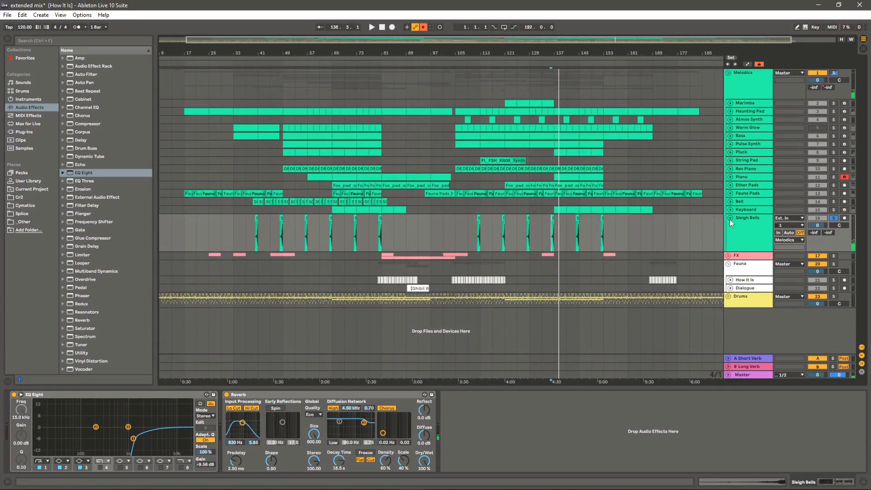
left_click(730, 218)
left_click(830, 218)
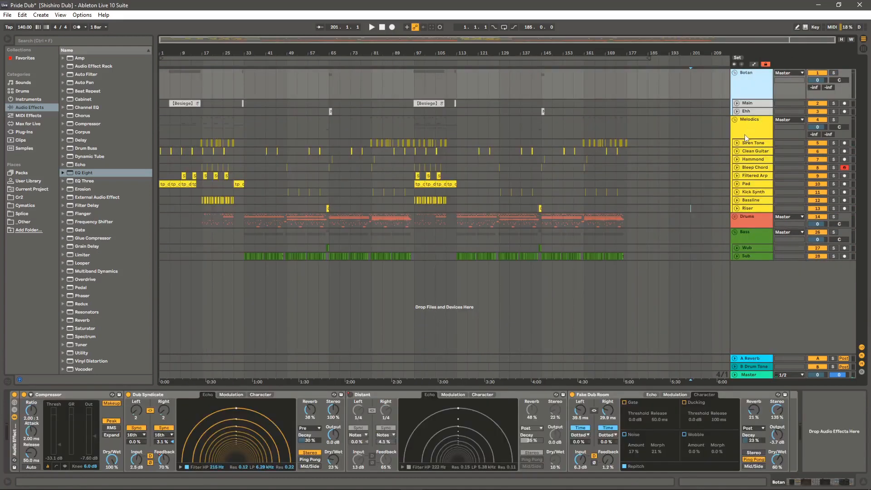
In the Pride Dub project, expand the Main track and solo the Botan group, with the insert marker at bar 5
left_click(737, 103)
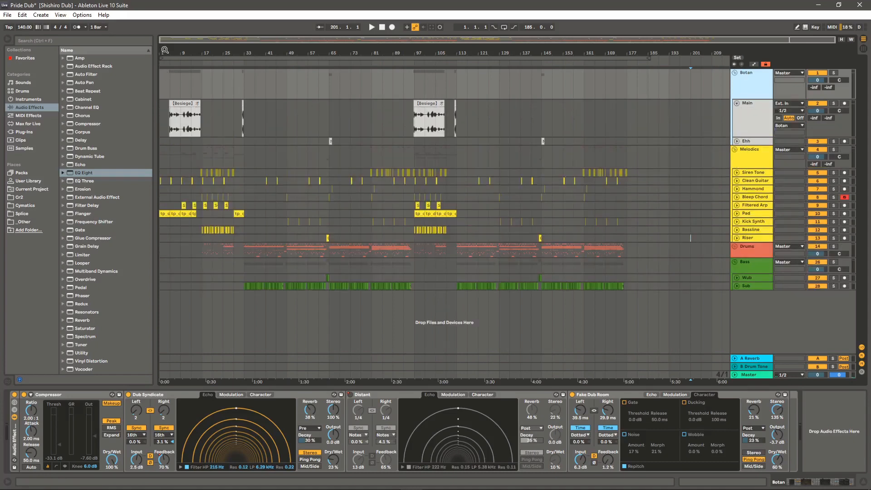
left_click_drag(167, 54, 218, 52)
left_click(755, 85)
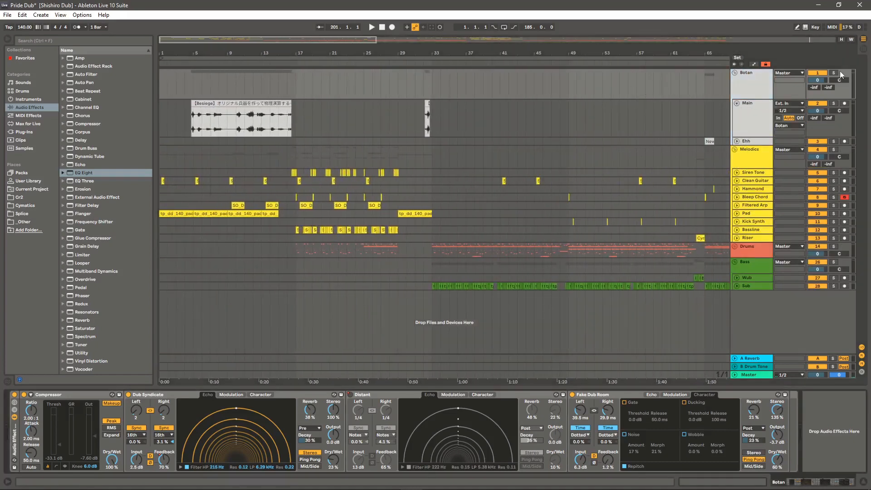
left_click(833, 73)
left_click(193, 83)
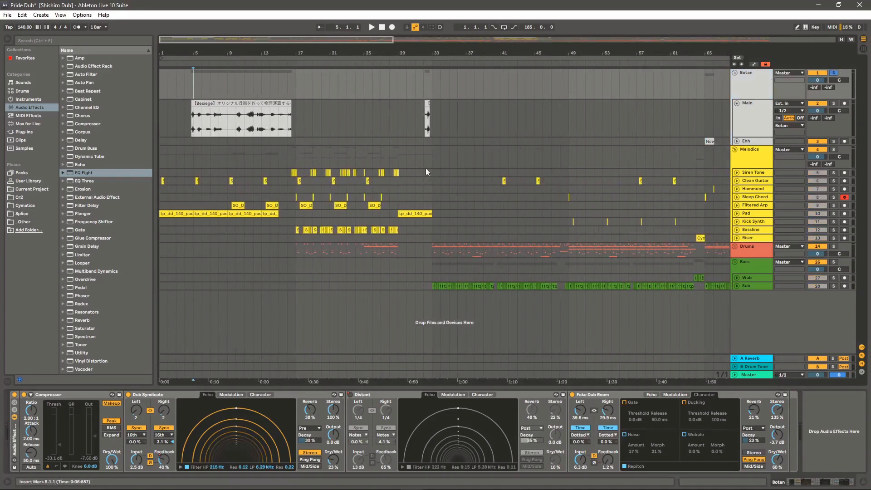
View the Botan and Main effect chains, and play the opening of Main's first vocal clip from its start before bar 5
left_click(185, 394)
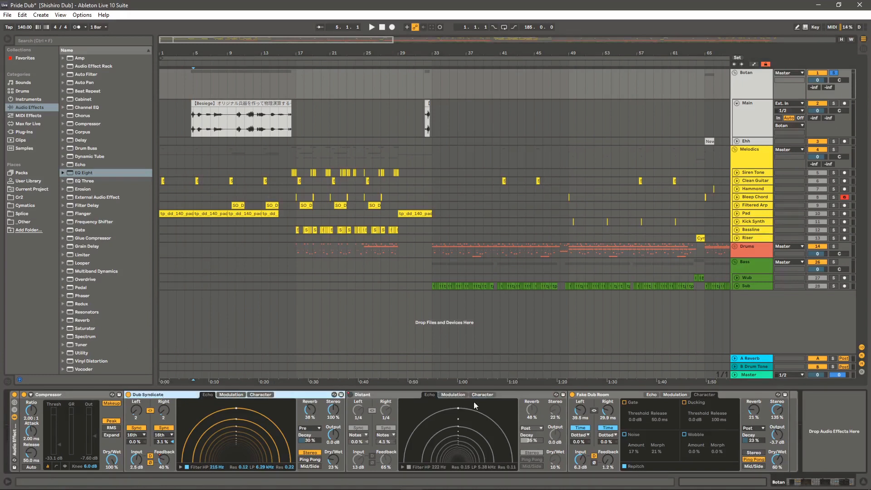
left_click(763, 107)
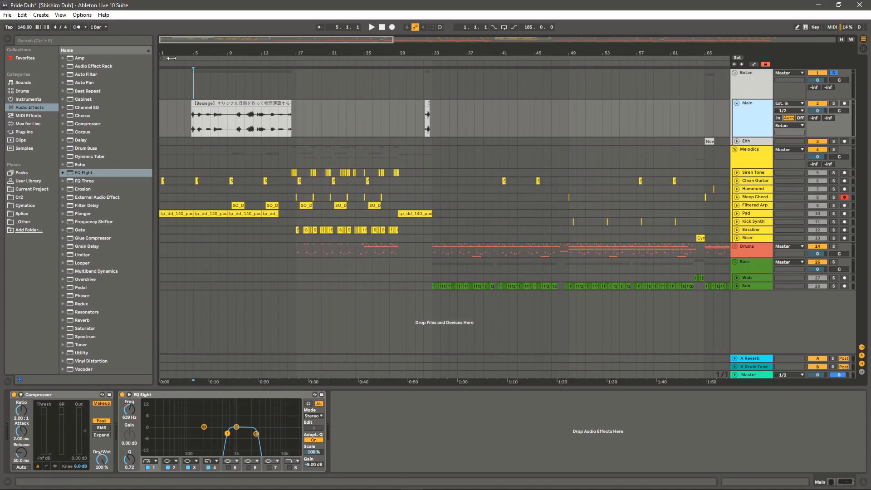
left_click_drag(188, 53, 172, 94)
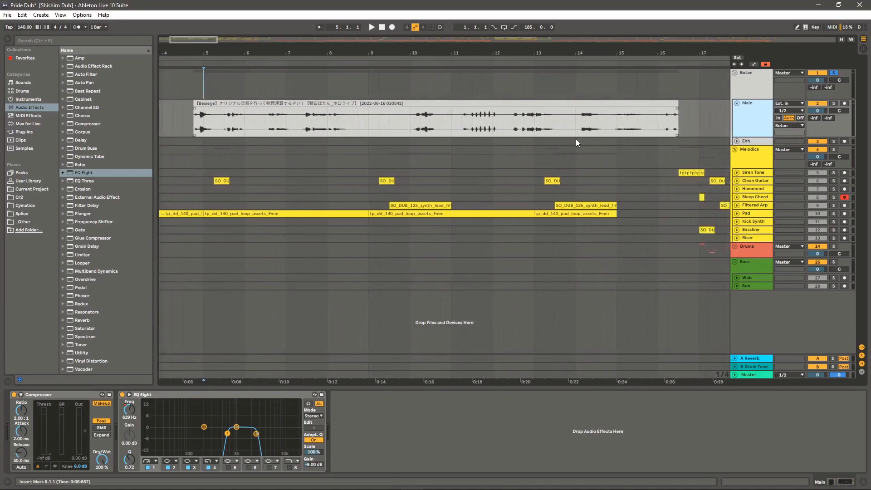
left_click_drag(222, 55, 219, 86)
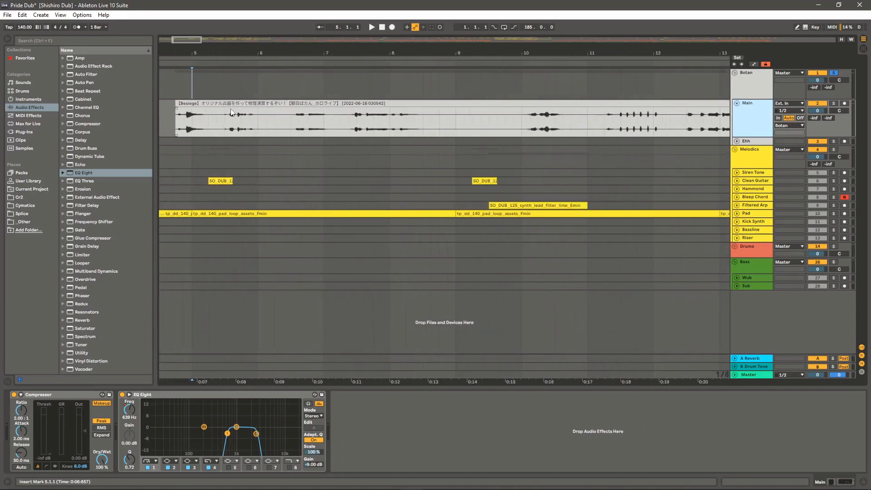
left_click_drag(259, 53, 303, 42)
left_click_drag(199, 51, 224, 115)
left_click(208, 118)
key("space")
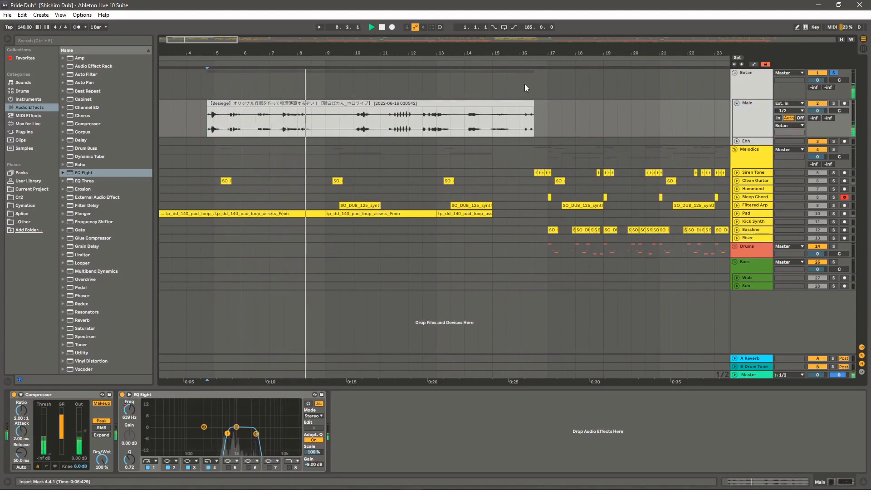
key("space")
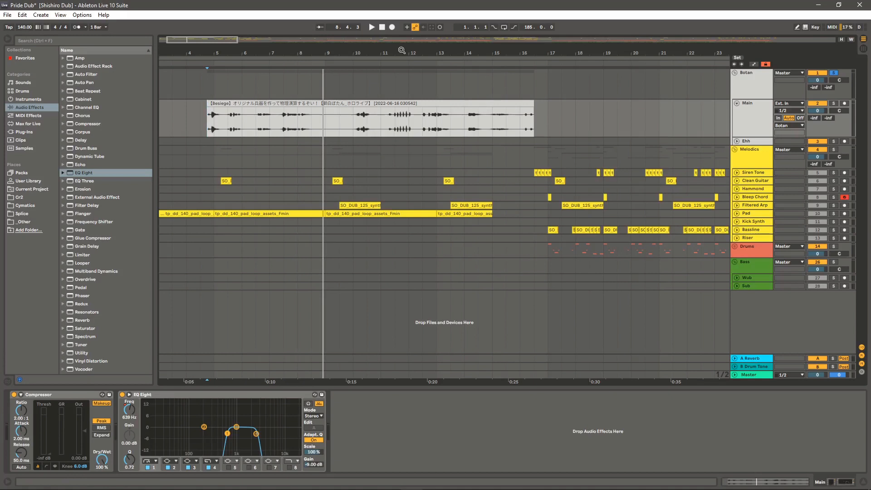
Play Main's short vocal clip just before bar 33
left_click_drag(402, 50, 405, 49)
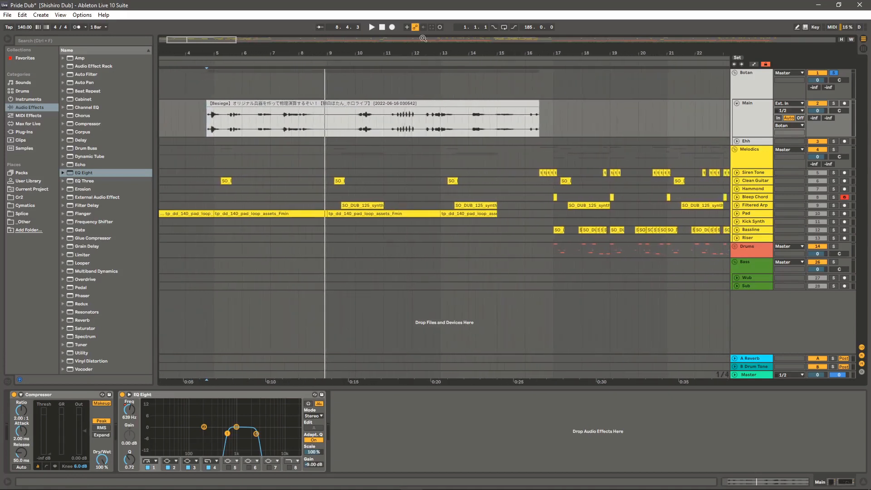
left_click_drag(416, 50, 388, 52)
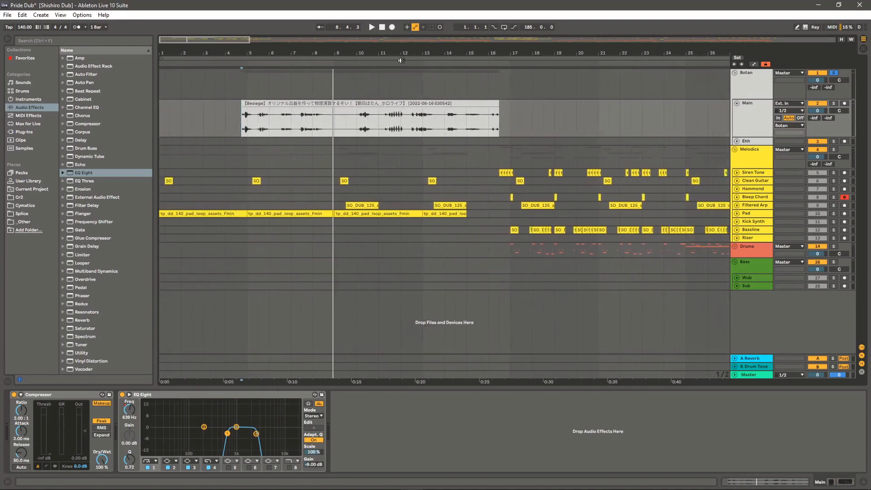
left_click(358, 127)
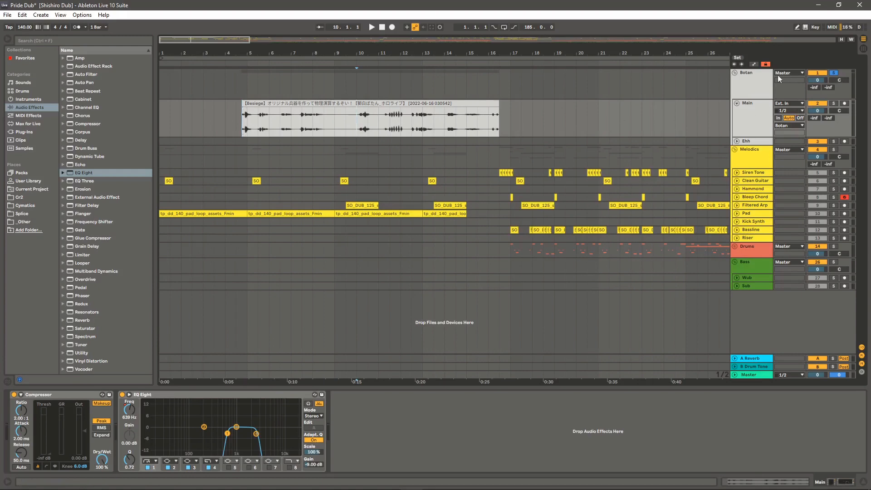
left_click_drag(615, 54, 313, 45)
left_click_drag(381, 52, 383, 86)
left_click(420, 120)
key("space")
left_click_drag(481, 57, 481, 32)
Examine the Compressor and EQ Eight on the Main track
left_click(744, 116)
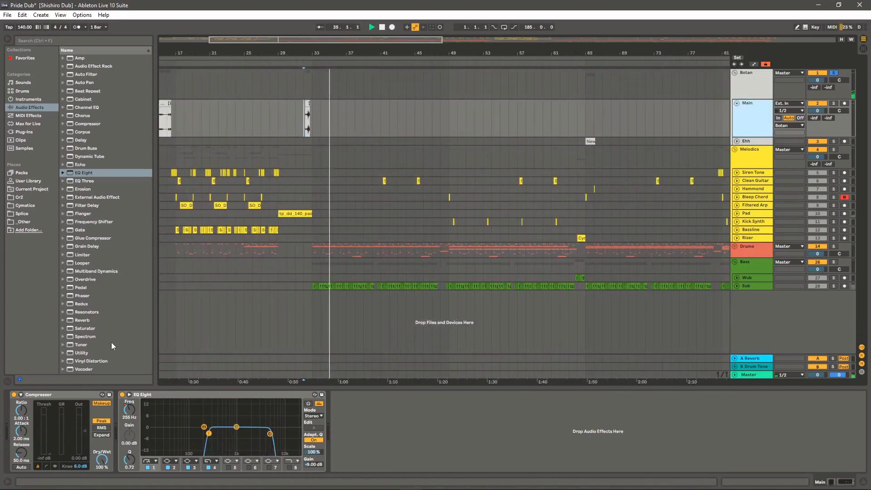
left_click(57, 395)
left_click(186, 395)
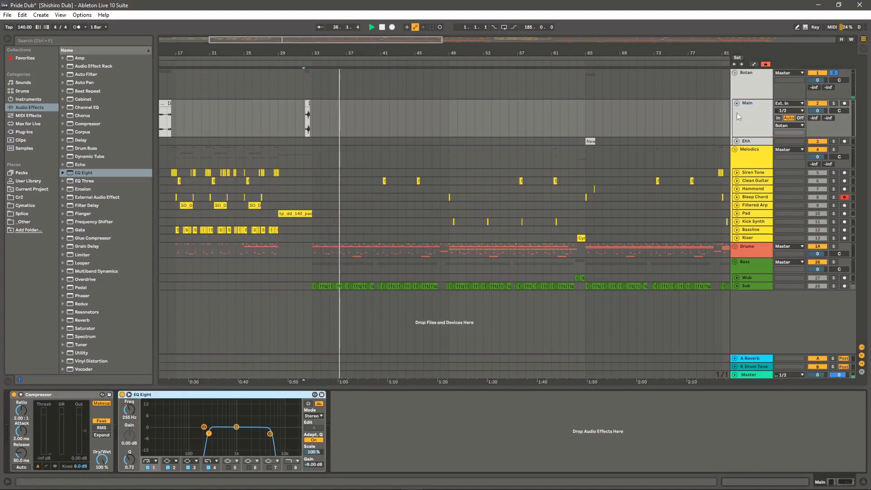
Examine the Botan group's Compressor and its Dub Syndicate, Distant and Fake Dub Room echoes
left_click(753, 86)
left_click(67, 396)
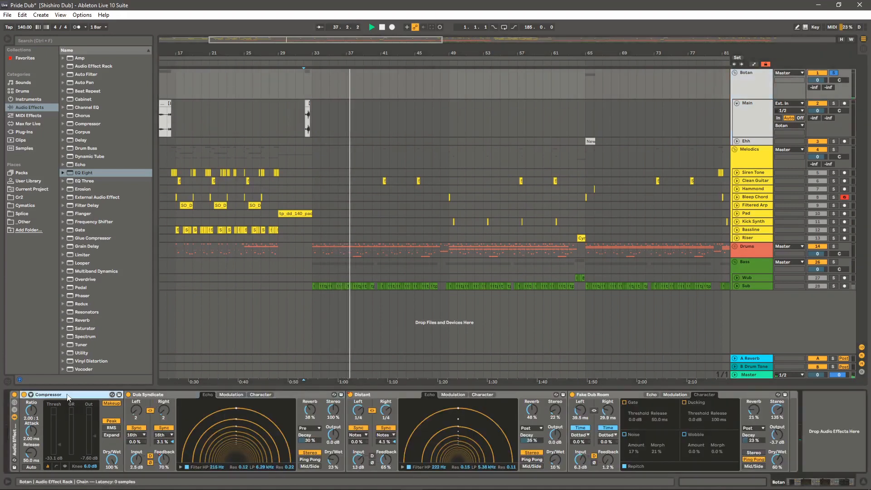
left_click(189, 396)
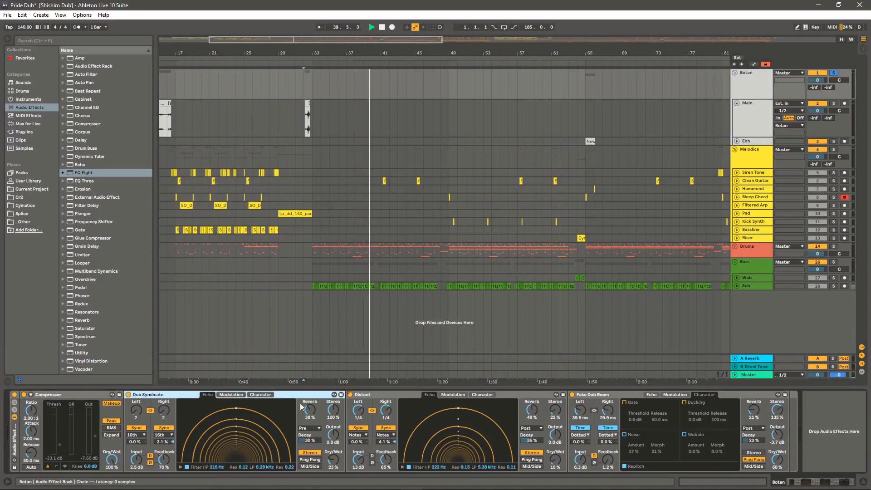
left_click(363, 395)
left_click(594, 395)
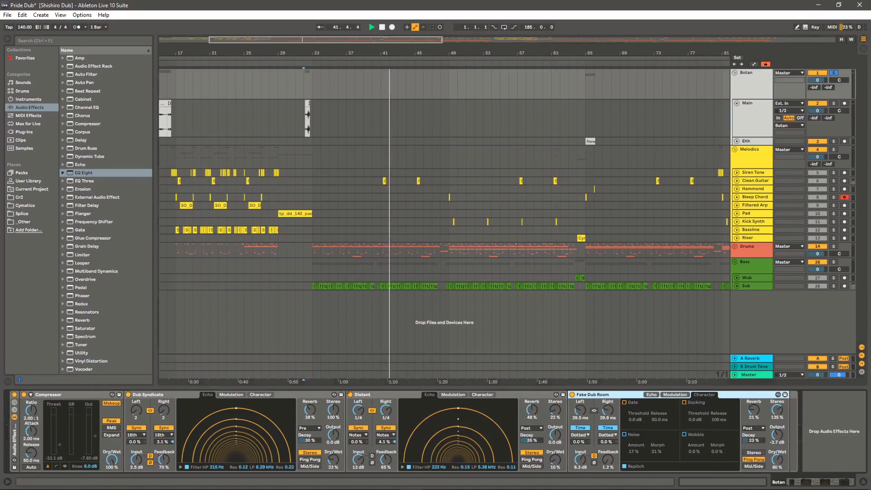
Check the Ehh track's effects and play its clip from bar 65
left_click(745, 142)
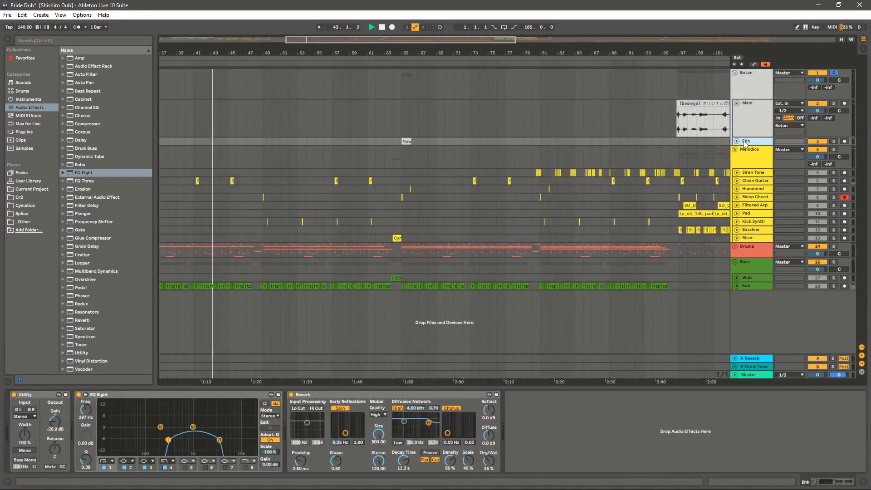
left_click(404, 119)
scroll(399, 122, "up", 3)
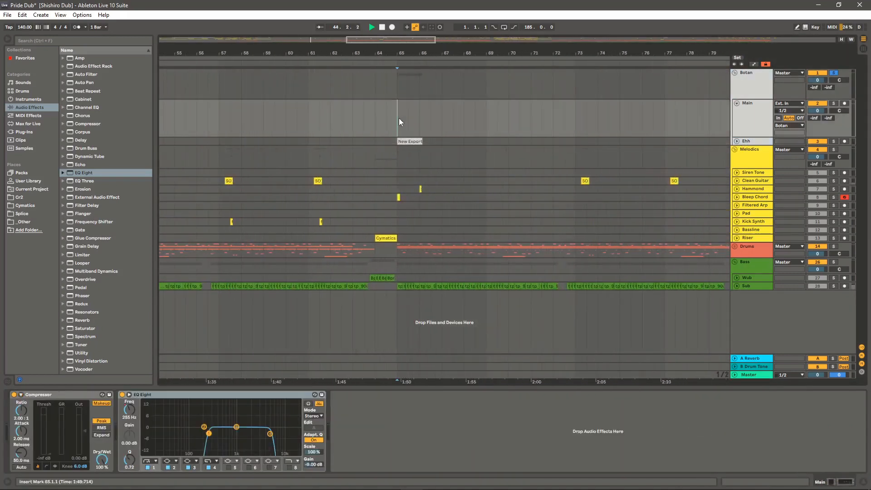
key("space")
key("space")
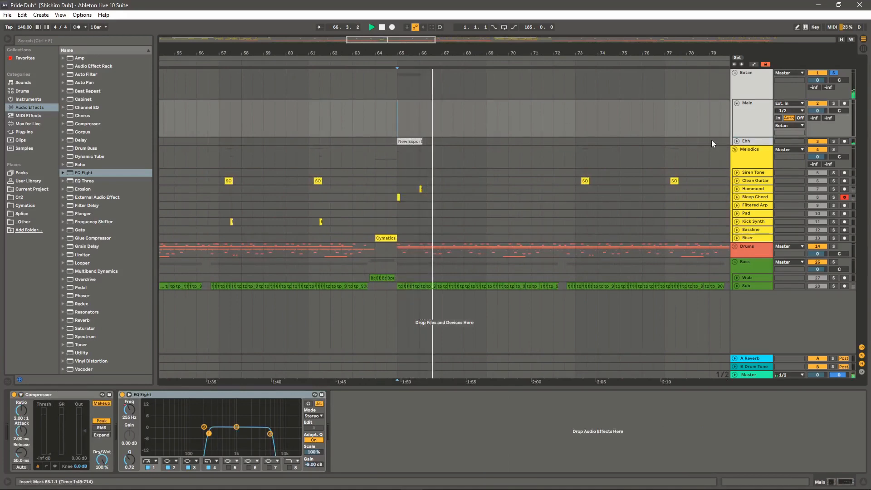
key("space")
Expand the Ehh track and inspect the waveform of its New Export clip at bar 65
left_click(737, 142)
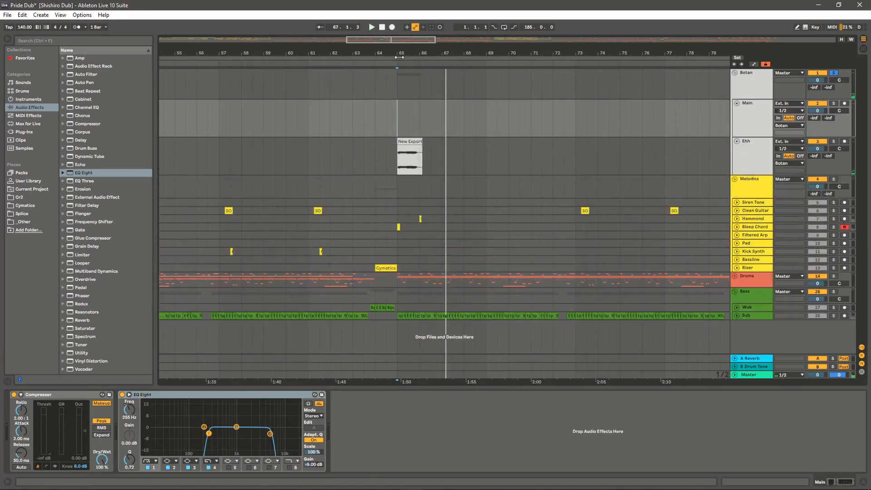
left_click_drag(405, 54, 396, 82)
left_click(359, 166)
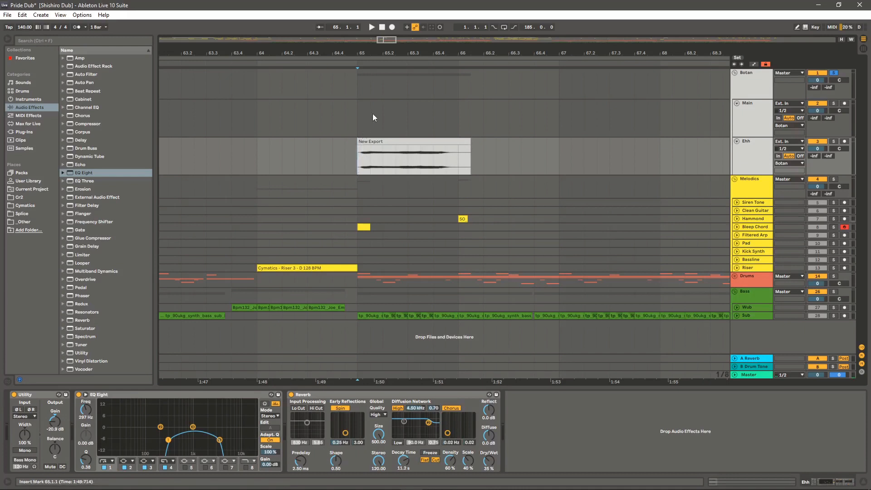
left_click_drag(365, 56, 362, 51)
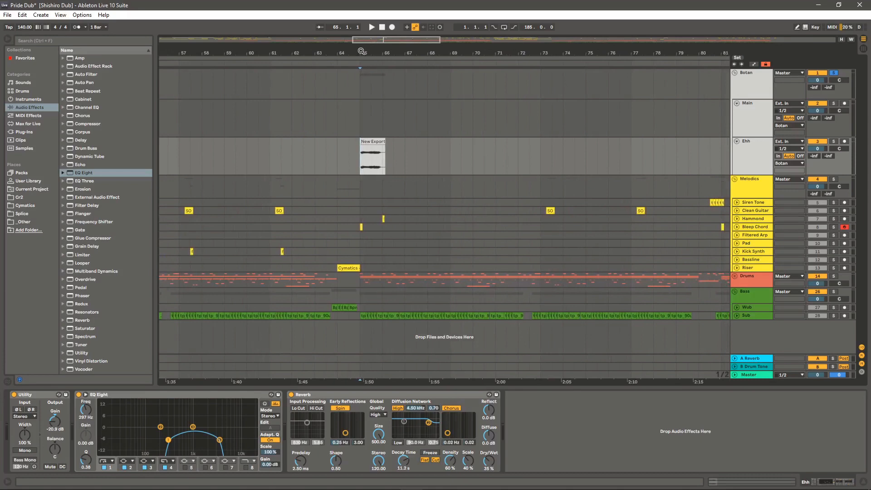
left_click_drag(361, 51, 303, 42)
Collapse the Ehh, Main and Botan tracks, and move the solo from Botan to the Melodics group
left_click(736, 141)
left_click(737, 104)
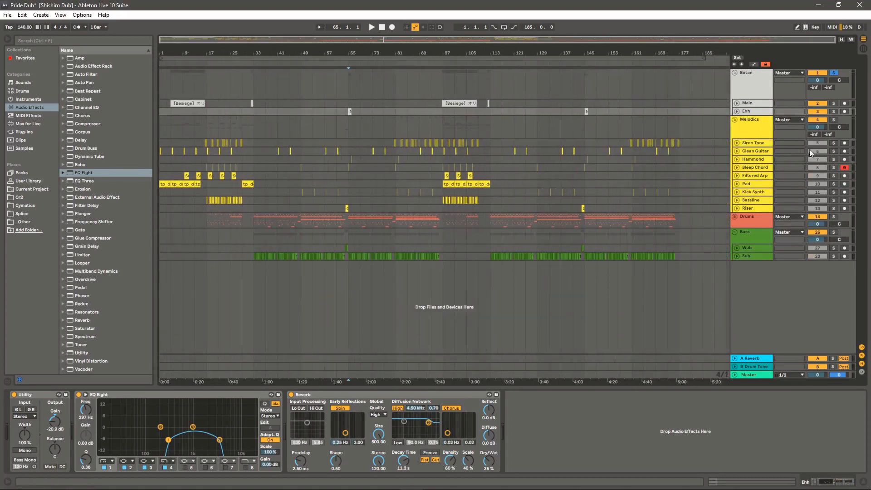
left_click(834, 74)
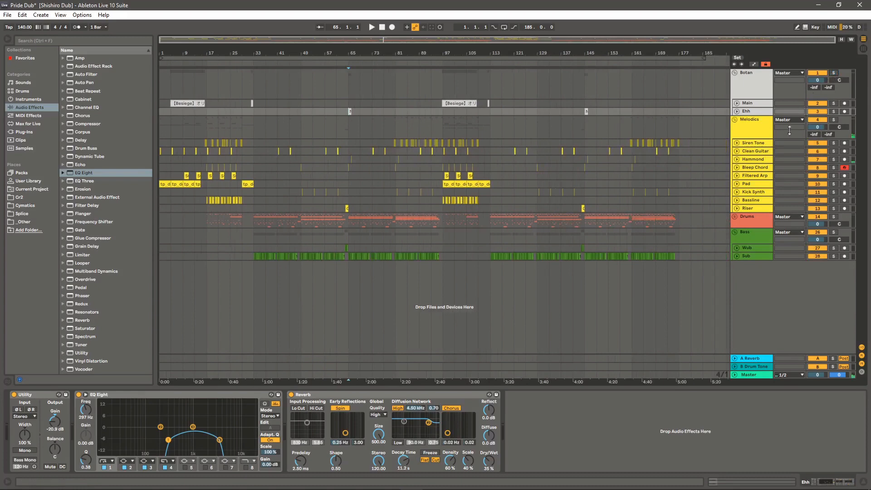
left_click(735, 72)
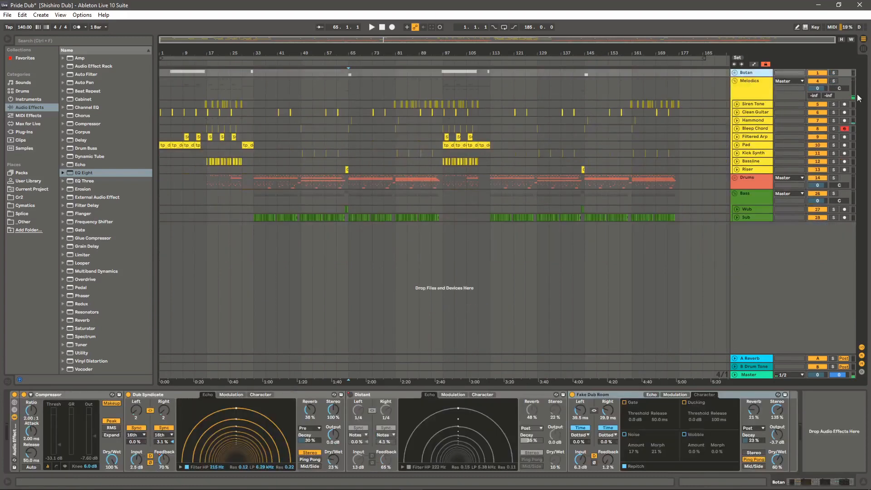
left_click(833, 82)
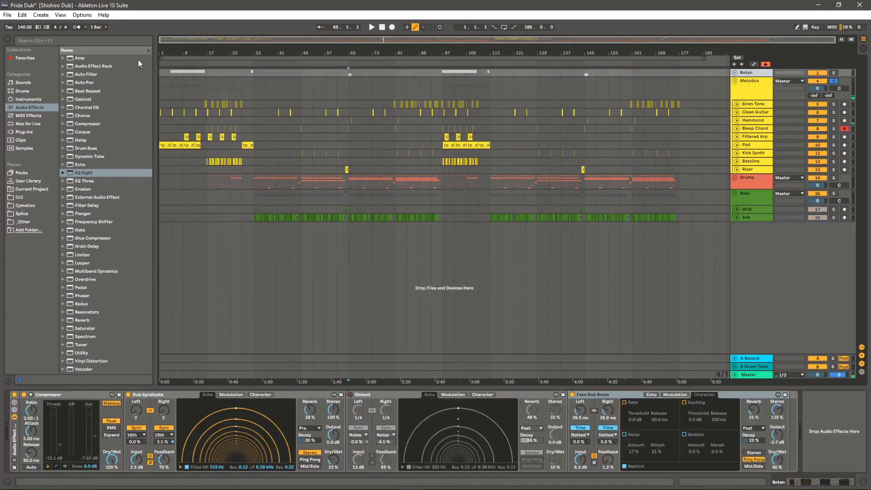
Expand the Pad track in the Melodics group and look over its clips across the arrangement
left_click_drag(162, 50, 162, 85)
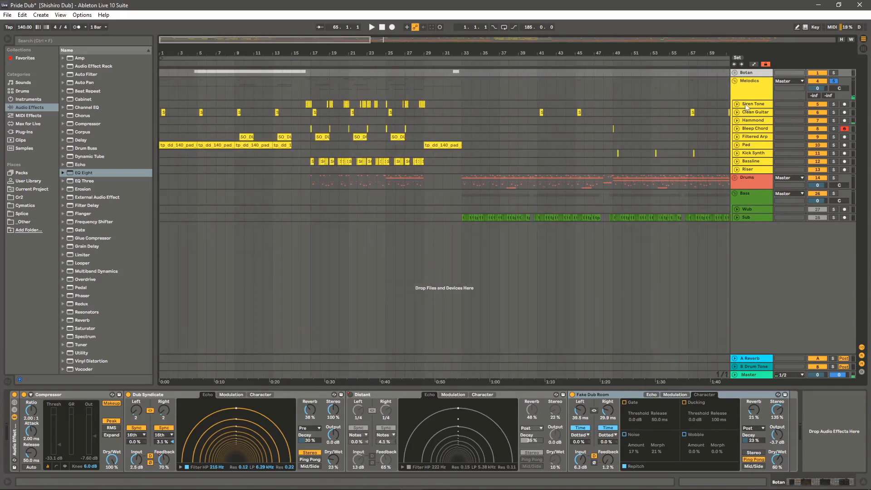
left_click(737, 145)
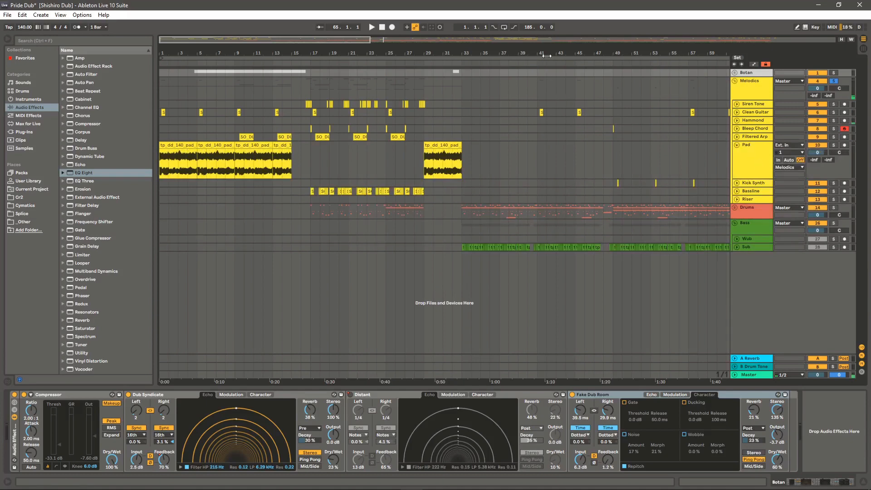
left_click_drag(548, 55, 291, 54)
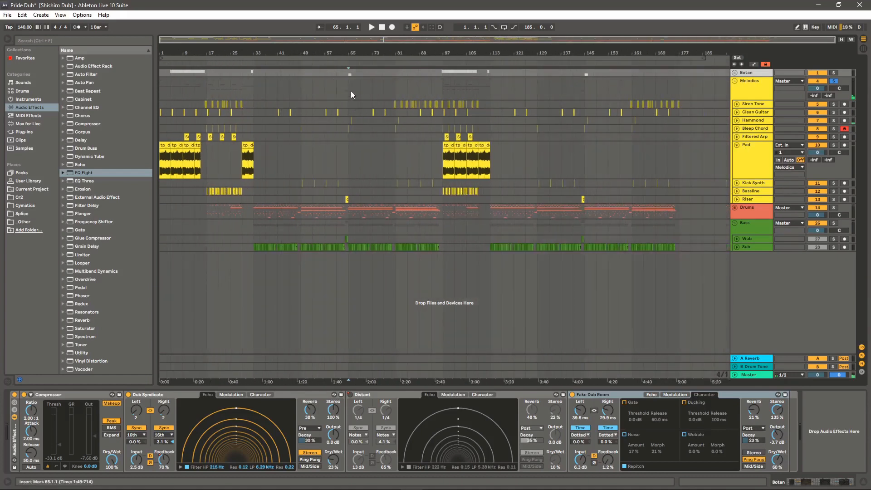
Check the effects chains of the Pad, Filtered Arp, Bleep Chord and Hammond tracks one after another
left_click(752, 156)
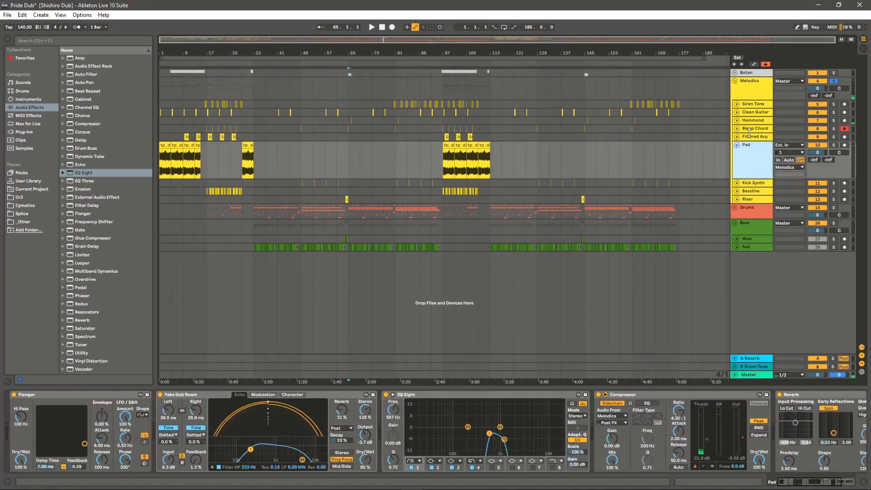
left_click(753, 137)
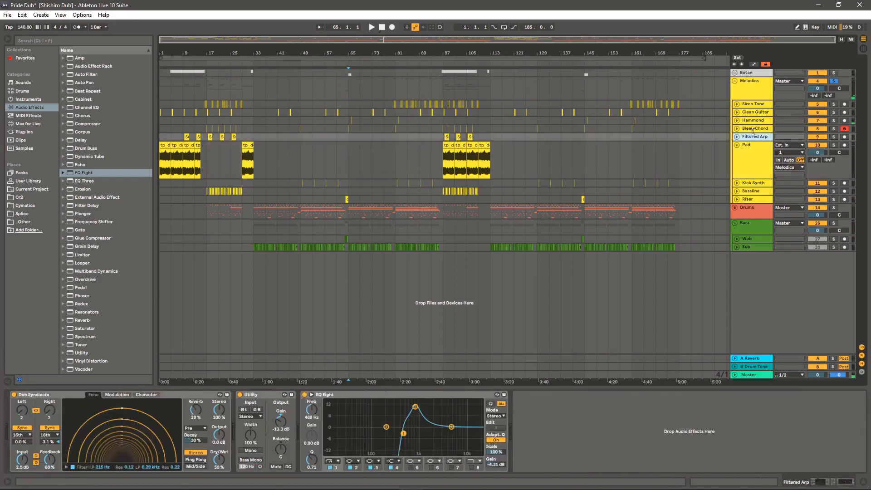
left_click(755, 129)
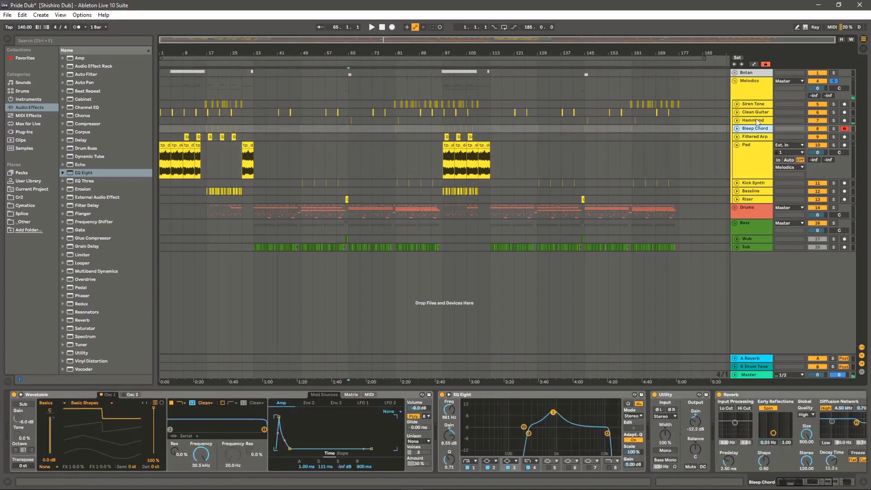
left_click(757, 122)
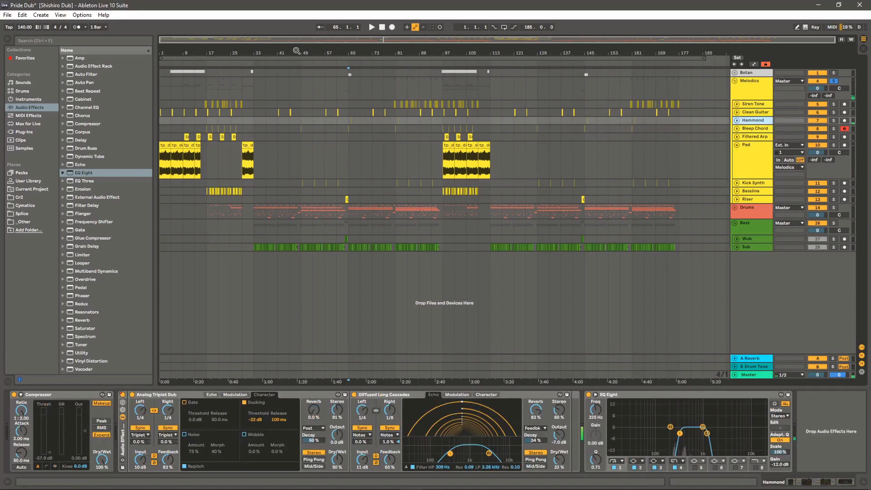
Look at the Bleep Chord clips around bar 49 and in the opening section, and collapse the Pad track
left_click_drag(296, 51, 306, 122)
left_click(343, 130)
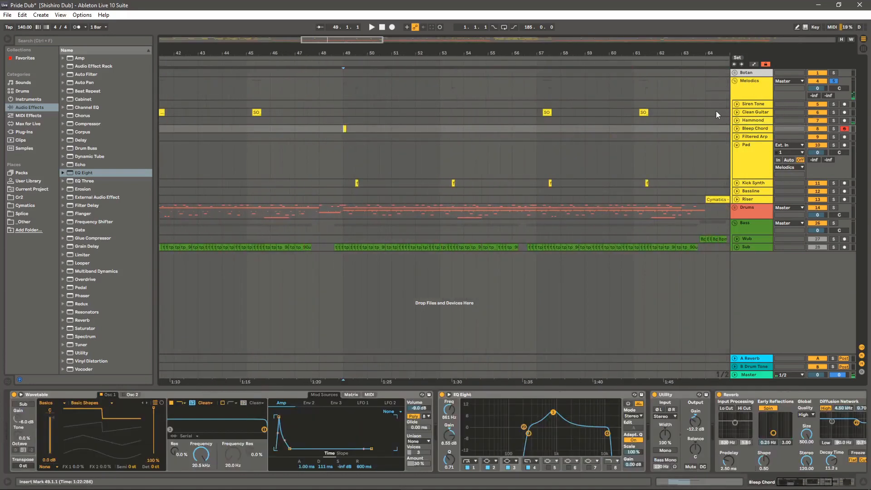
left_click_drag(454, 49, 452, 9)
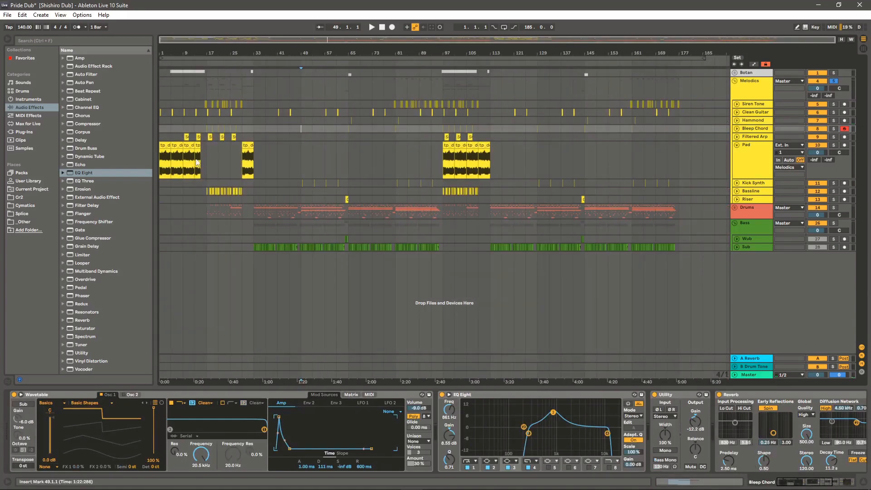
left_click(168, 129)
left_click_drag(174, 51, 196, 97)
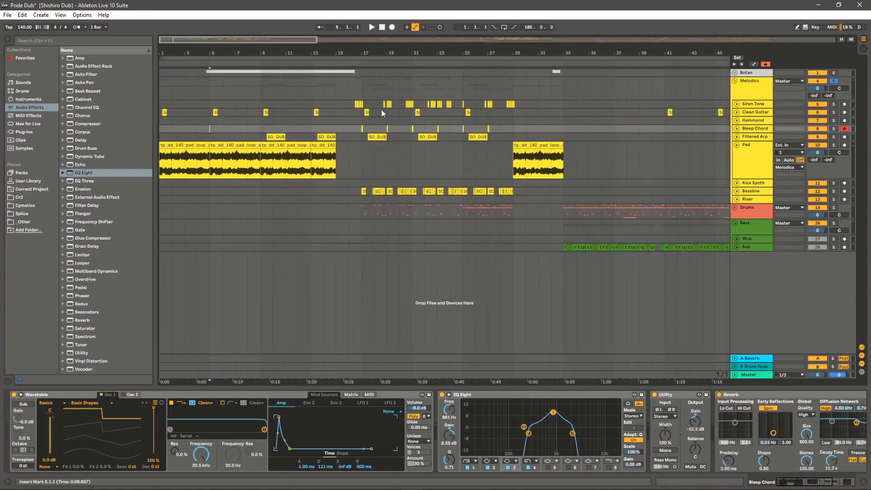
left_click(736, 144)
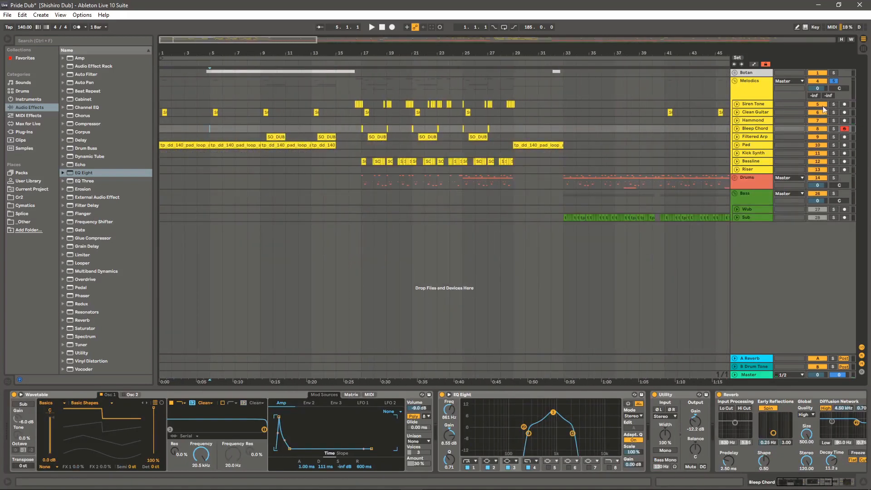
Solo and expand the Siren Tone track, and play its clips from just before the first one in bar 16
left_click(844, 104)
left_click(835, 105)
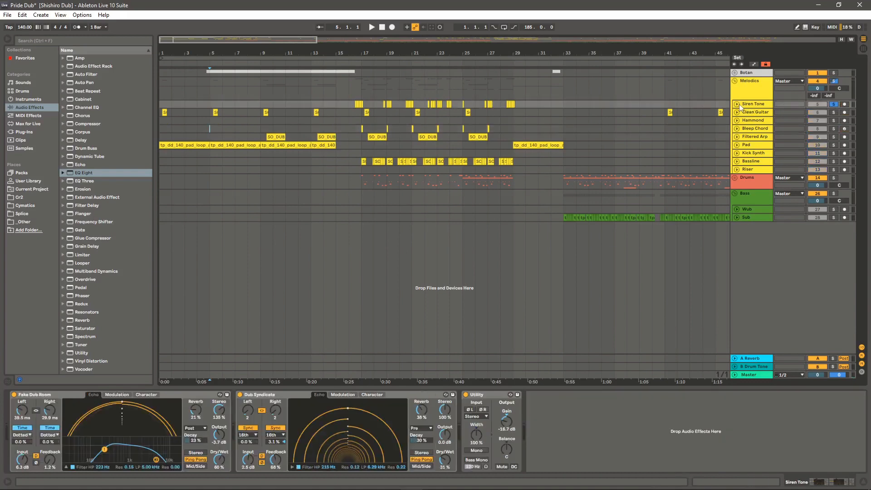
left_click(737, 104)
left_click_drag(364, 51, 364, 97)
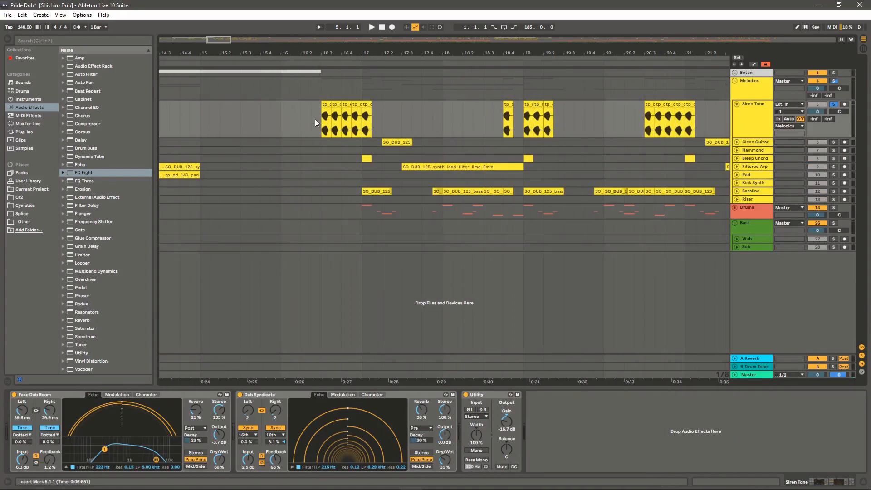
left_click(315, 120)
key("space")
Show the Siren Tone effects chain during playback and select its Fake Dub Room echo
mouse_move(362, 52)
left_mouse_down()
mouse_move(362, 44)
mouse_move(297, 20)
left_mouse_up()
left_click(747, 117)
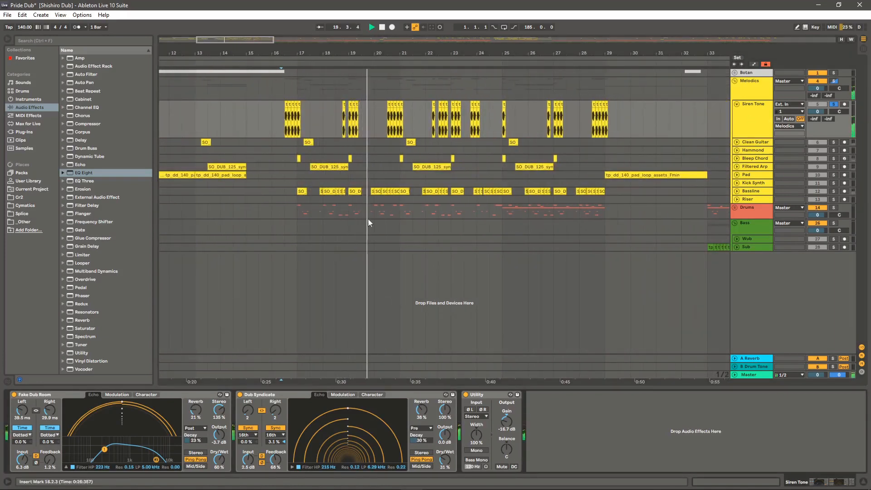
left_click(189, 396)
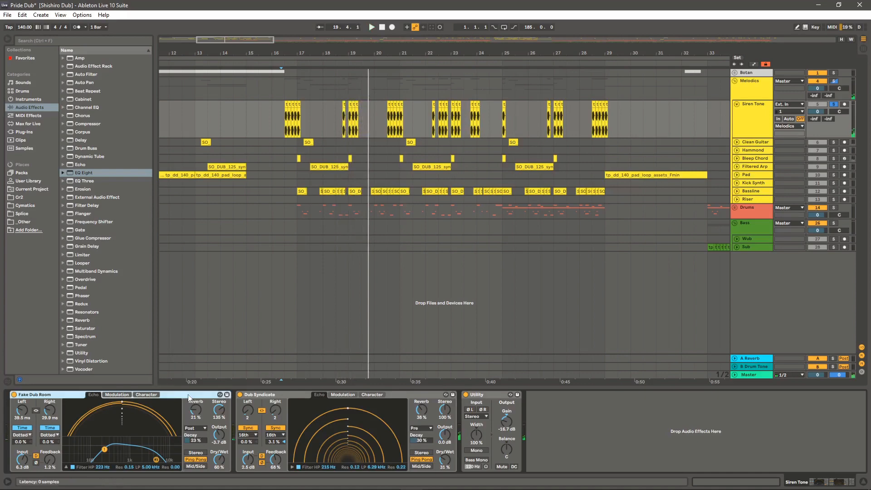
Open the first Siren Tone clip at 16.3 and locate its source sample in the browser
left_click_drag(283, 51, 315, 99)
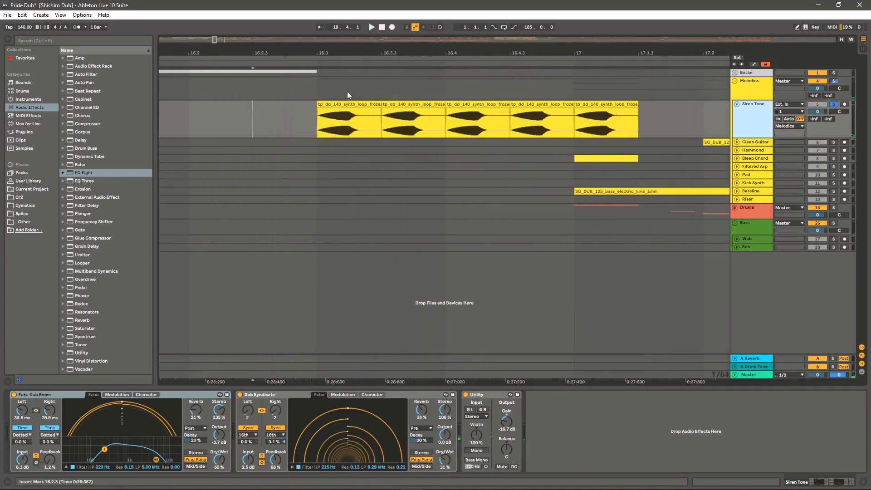
double_click(352, 105)
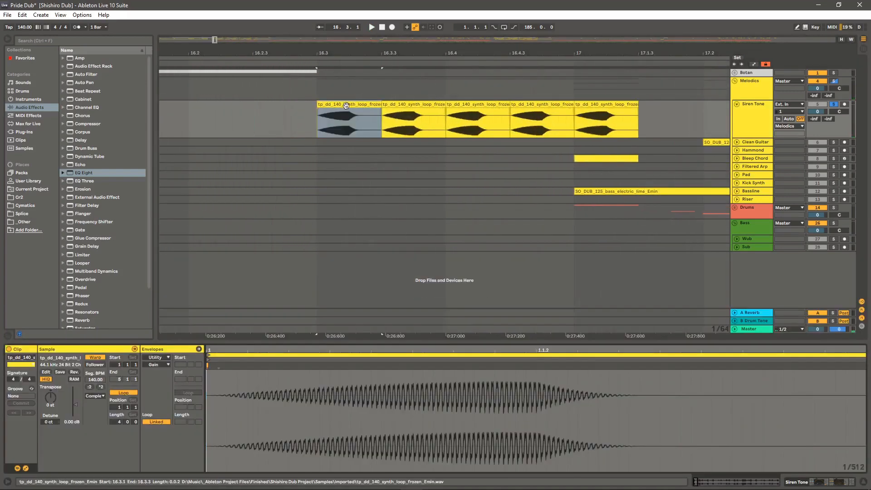
right_click(346, 105)
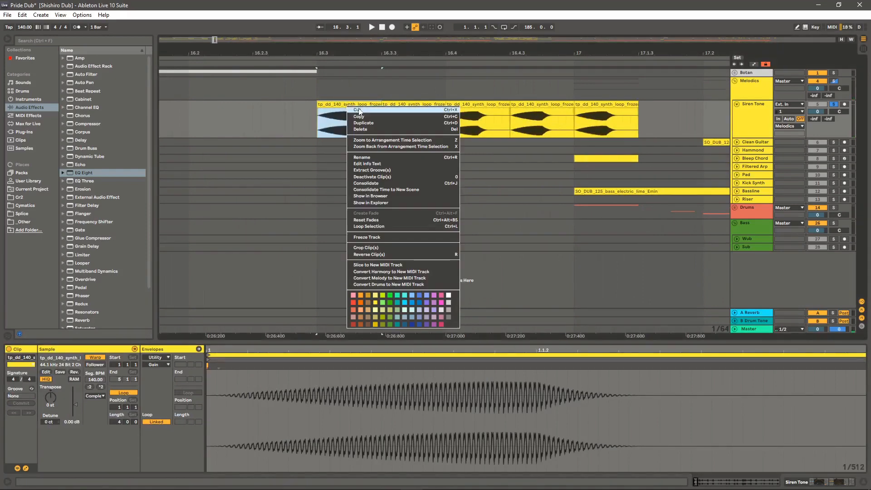
left_click(389, 195)
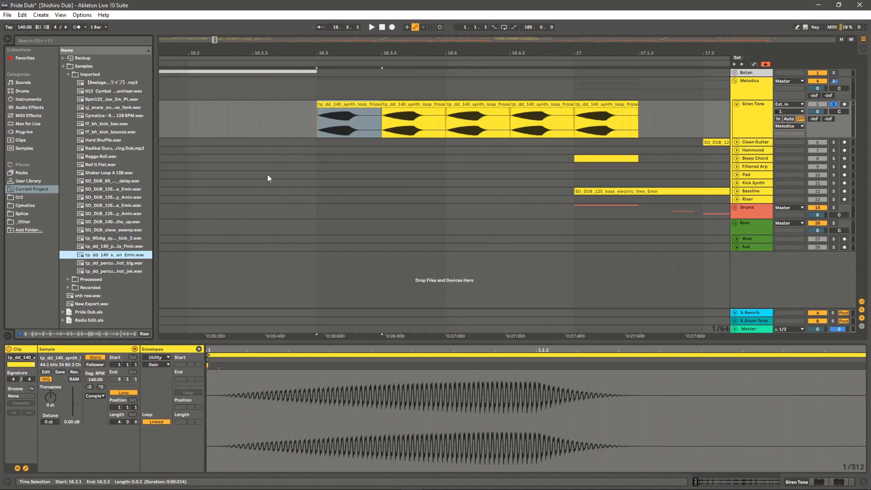
Replay the Siren Tone clips from 16.3 and bring back the track's effects chain
left_click(292, 120)
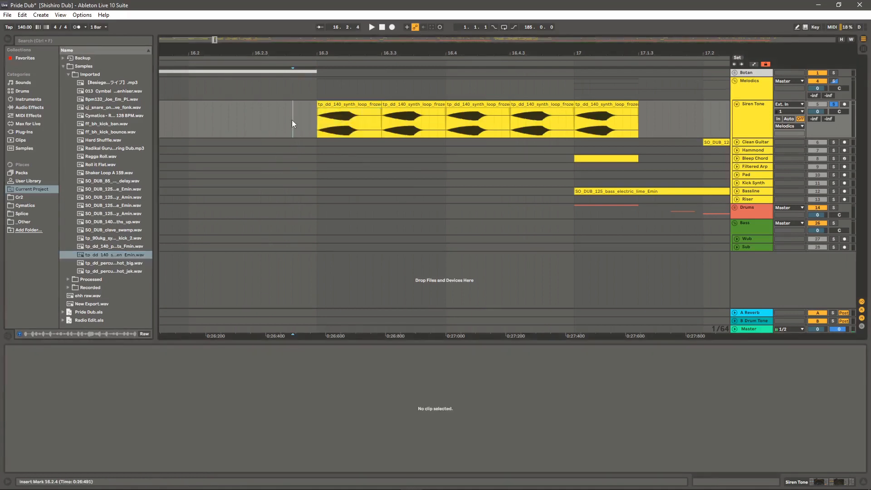
left_click(325, 118)
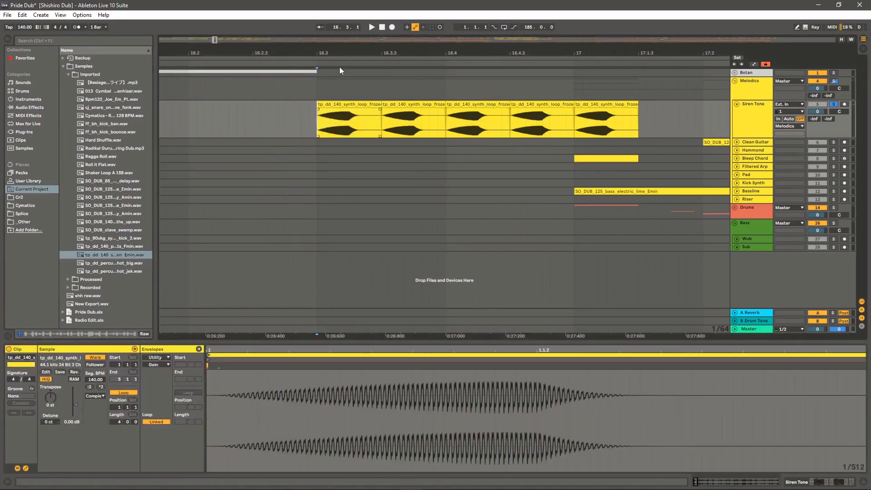
left_click_drag(345, 53, 345, 27)
key("space")
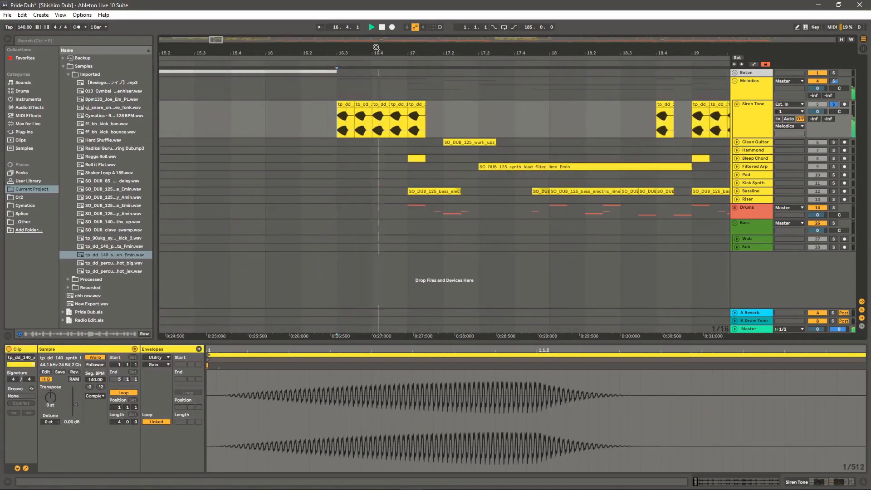
left_click_drag(377, 50, 375, 27)
left_click(747, 125)
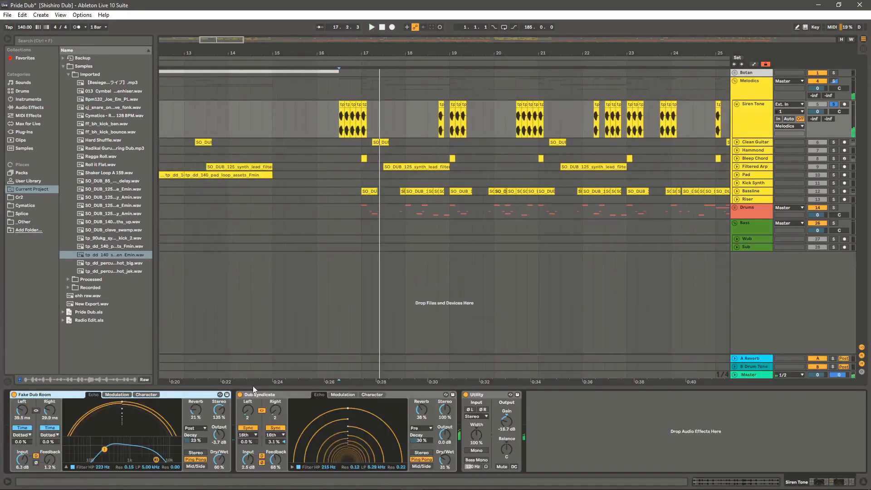
Move the solo from Siren Tone to the expanded Clean Guitar track, play it from bar 13 and review its effects
left_click_drag(450, 52, 397, 26)
left_click(737, 104)
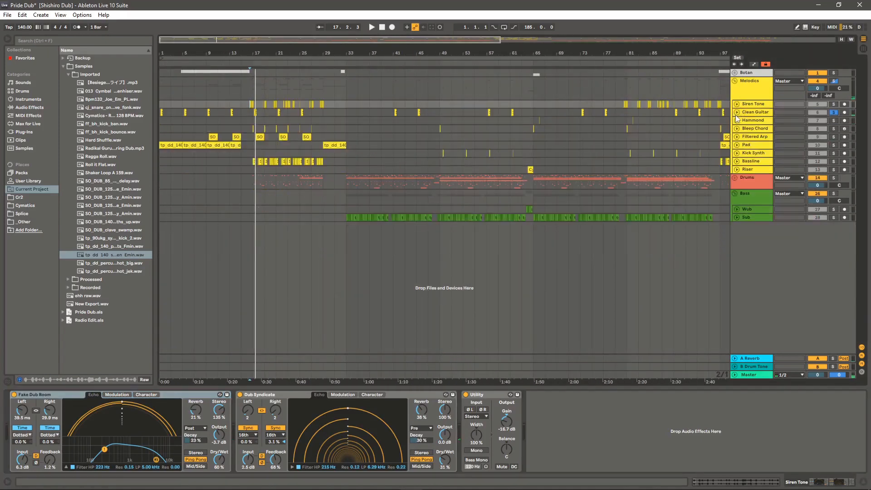
left_click(737, 113)
left_click_drag(233, 54, 330, 116)
left_click(330, 118)
key("space")
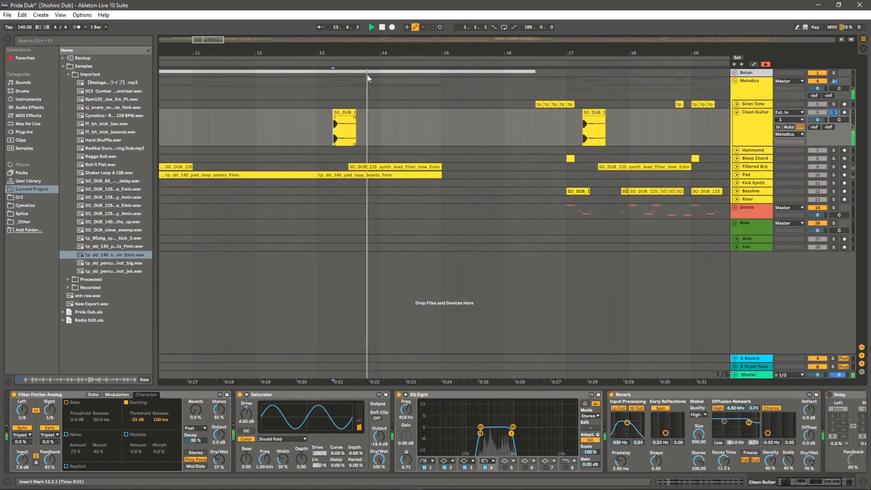
left_click_drag(377, 54, 377, 4)
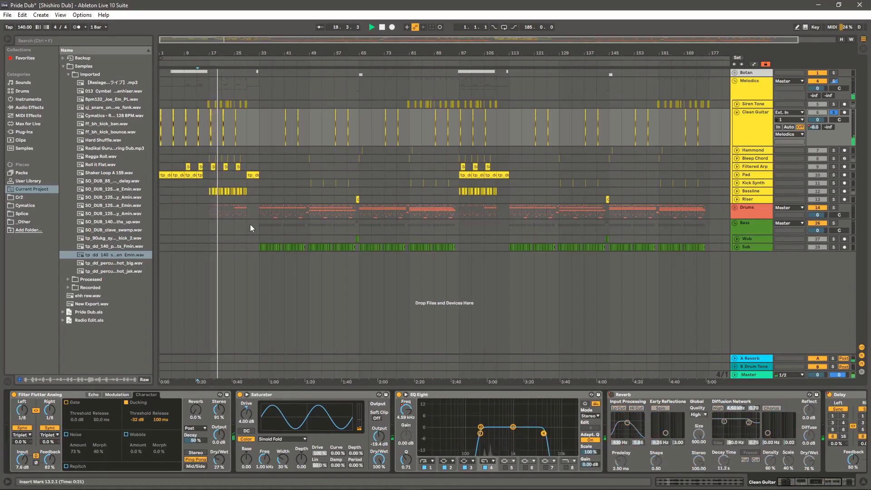
mouse_move(820, 482)
left_mouse_down()
mouse_move(846, 482)
mouse_move(821, 481)
left_mouse_up()
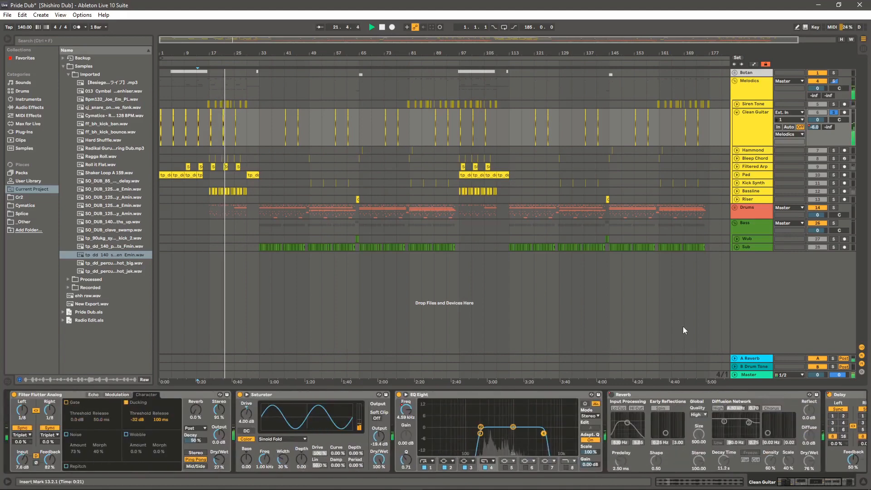
Collapse Clean Guitar, expand the Hammond track, and move the solo to it
left_click(833, 112)
left_click(737, 150)
left_click(737, 112)
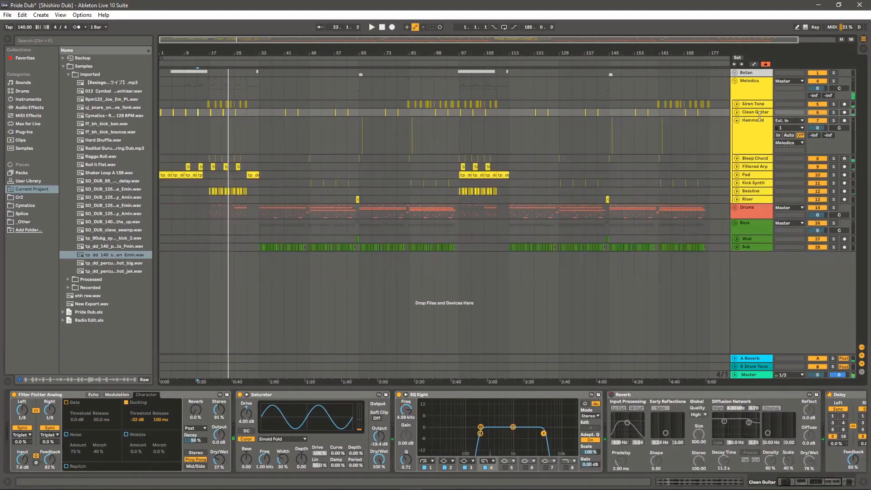
left_click(833, 121)
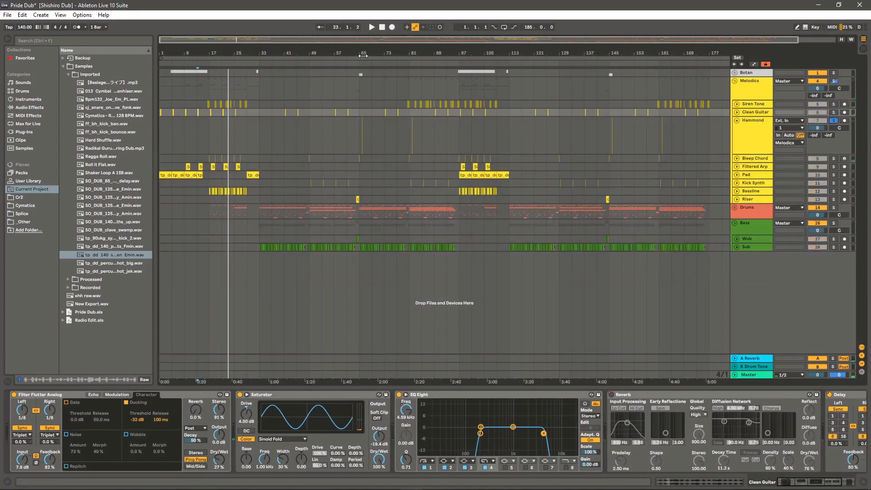
Play the Hammond clip from just before bar 66 and examine its Analog Triplet Dub and Diffused Long Cascades echoes
left_click_drag(363, 55, 357, 127)
left_click(325, 136)
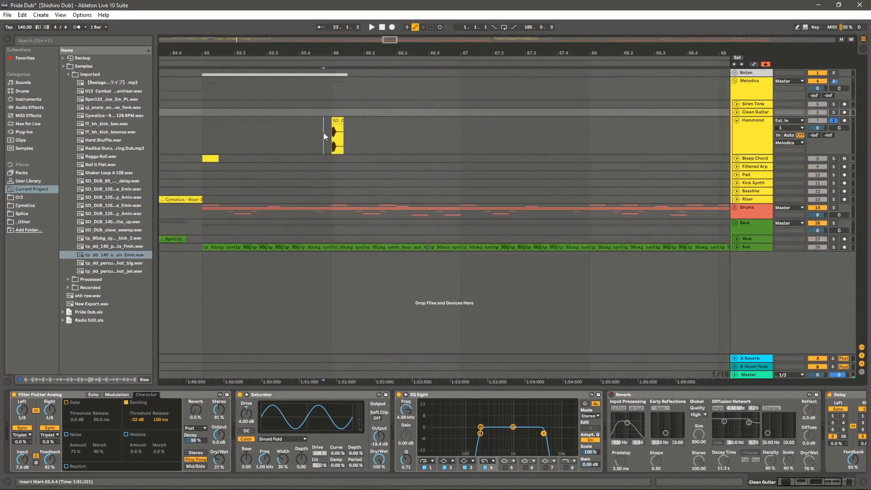
left_click_drag(332, 50, 344, 18)
key("space")
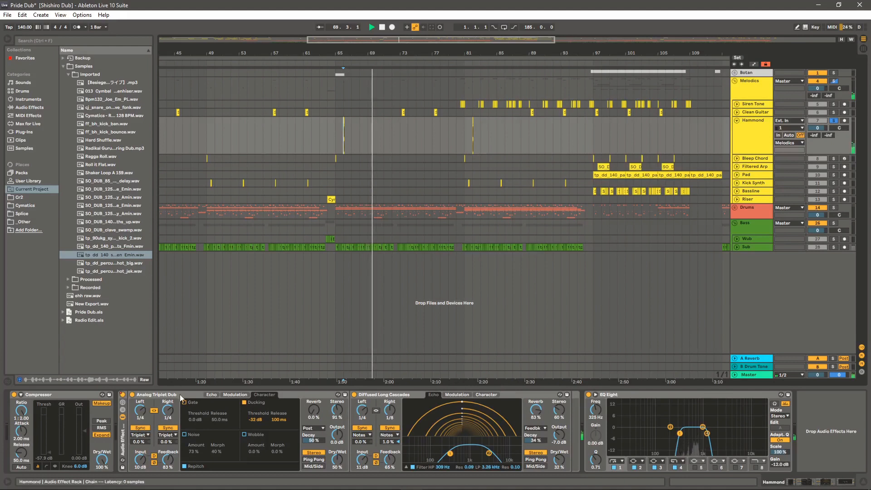
left_click(401, 400)
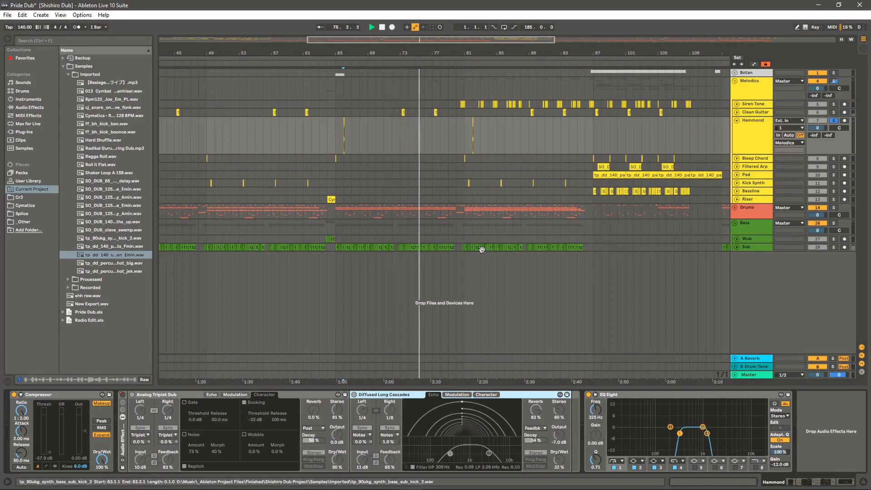
Collapse Hammond, expand the Bleep Chord track, and move the solo to it
left_click(832, 121)
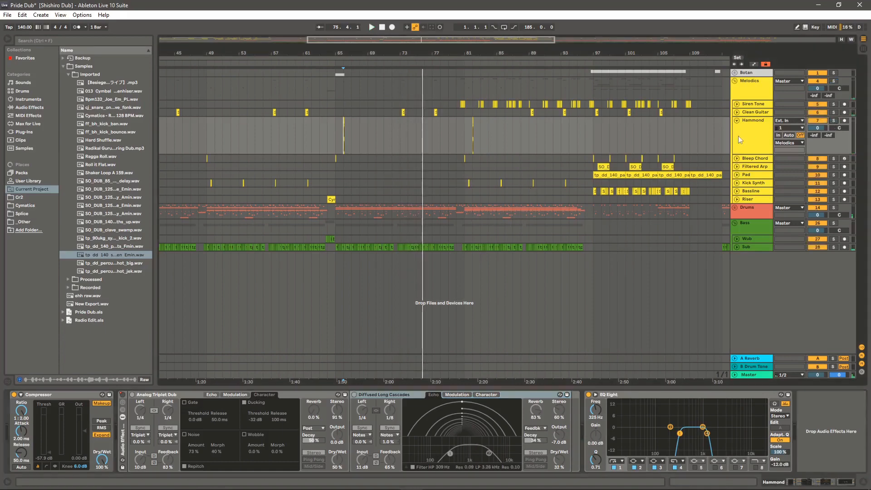
left_click(736, 121)
left_click_drag(638, 56, 638, 53)
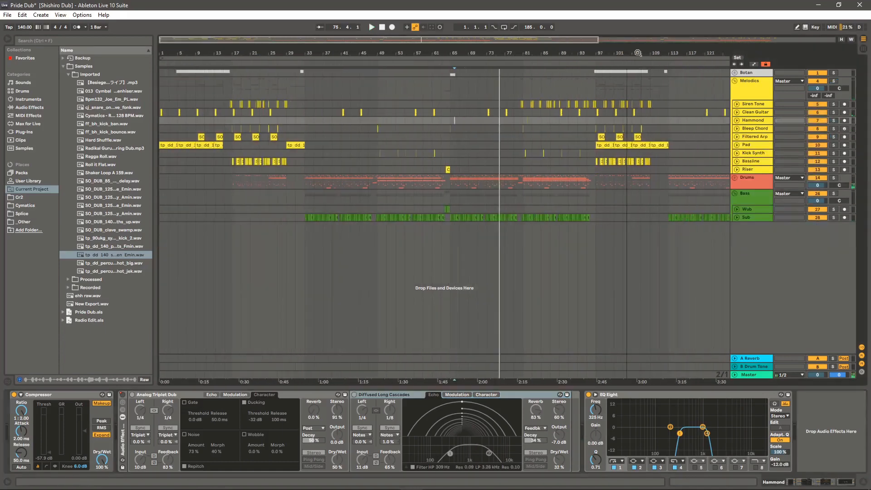
left_click(736, 129)
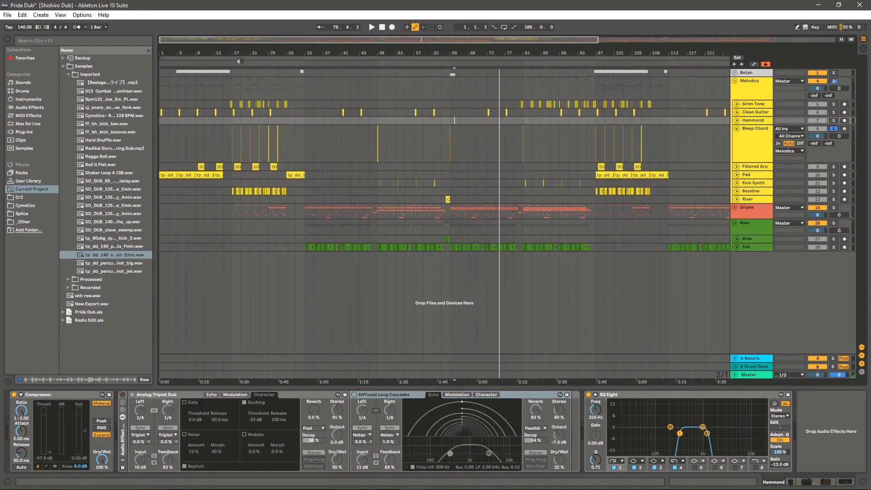
Play the Bleep Chord track from just before bar 17 and examine its device chain through to the Dub Syndicate echo
left_click_drag(226, 56, 226, 98)
left_click(314, 131)
key("space")
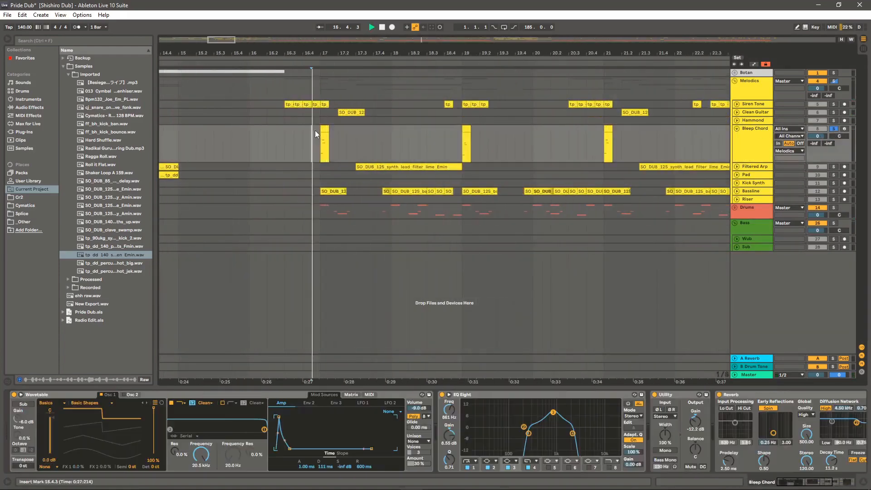
left_click_drag(365, 55, 365, 33)
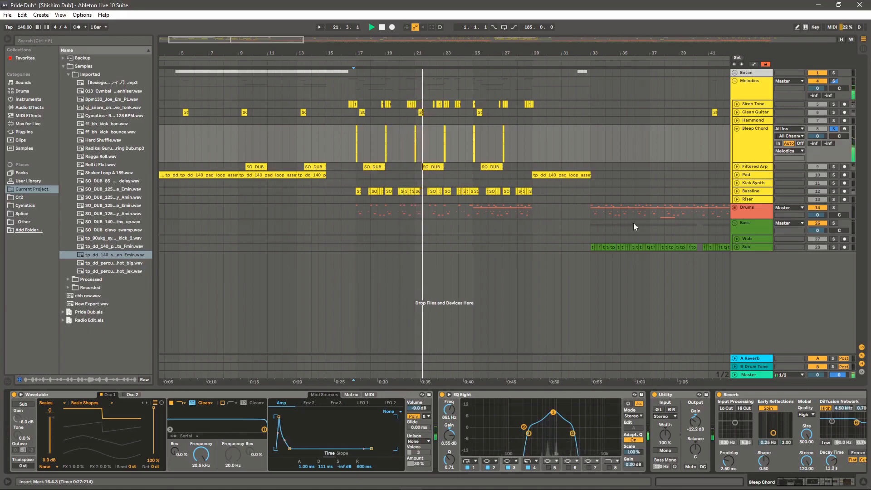
scroll(831, 407, "down", 5)
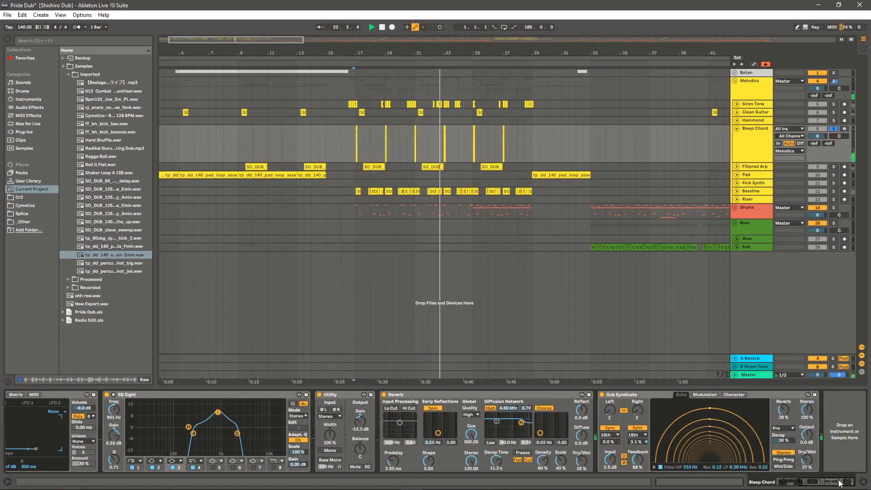
Collapse Bleep Chord, expand the Filtered Arp track, and move the solo to it
left_click_drag(254, 59, 254, 52)
left_click(736, 129)
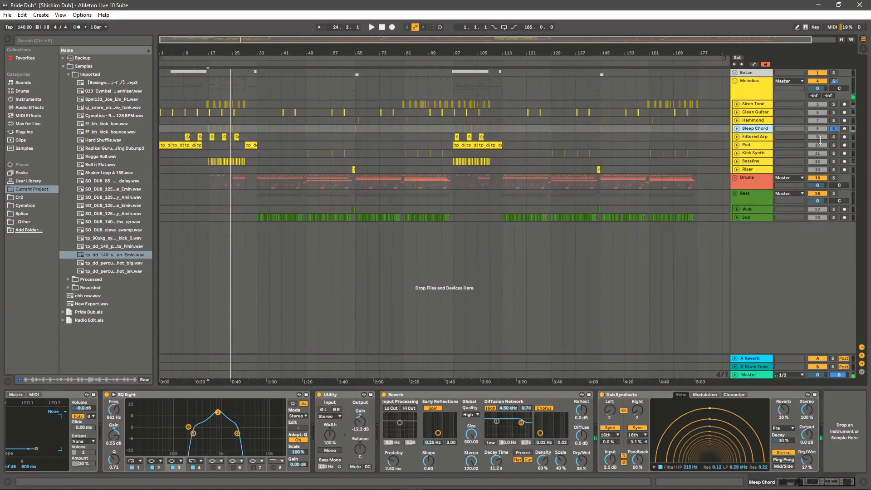
left_click(736, 136)
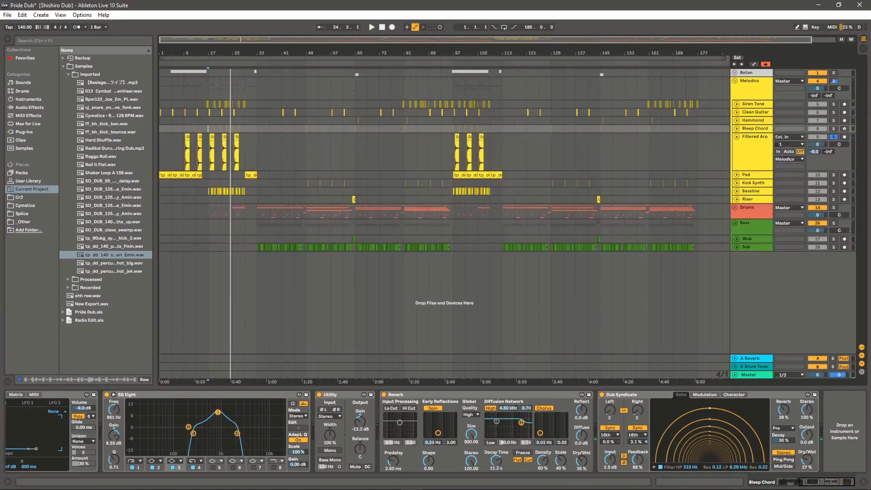
Play the soloed Filtered Arp from bar 9 and review its Dub Syndicate, Utility and EQ Eight effects
left_click_drag(189, 55, 299, 56)
left_click(274, 154)
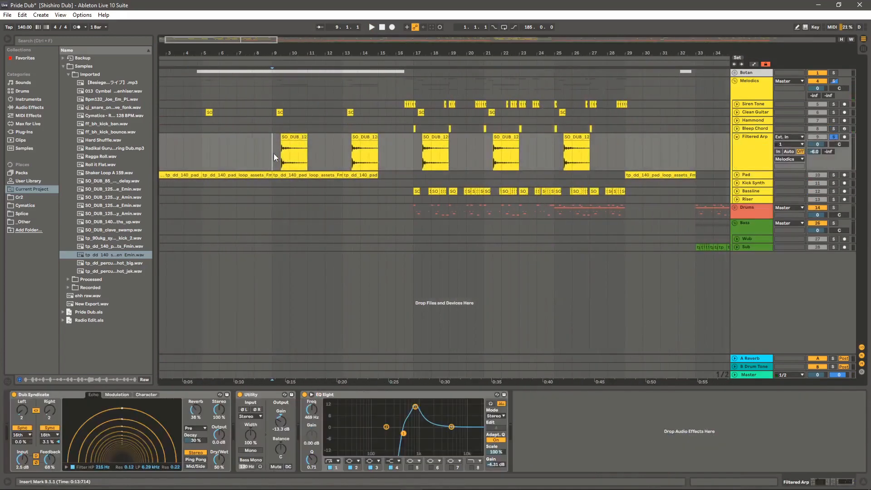
key("space")
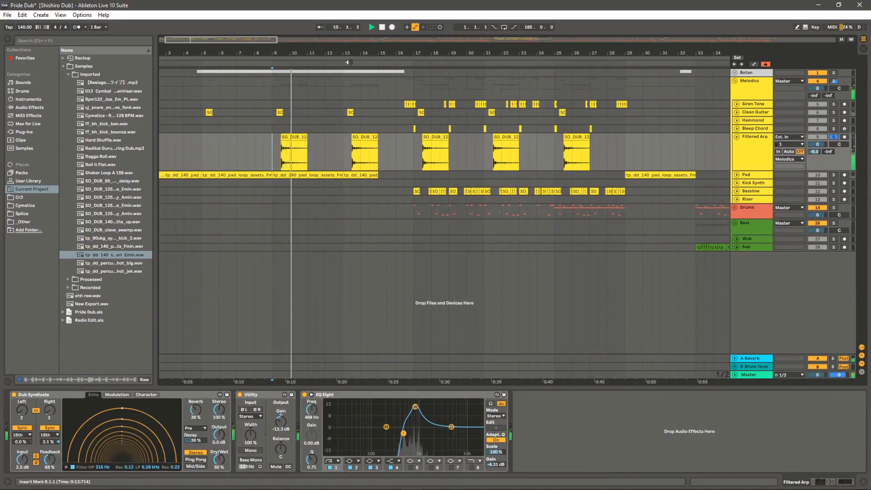
left_click_drag(414, 51, 364, 58)
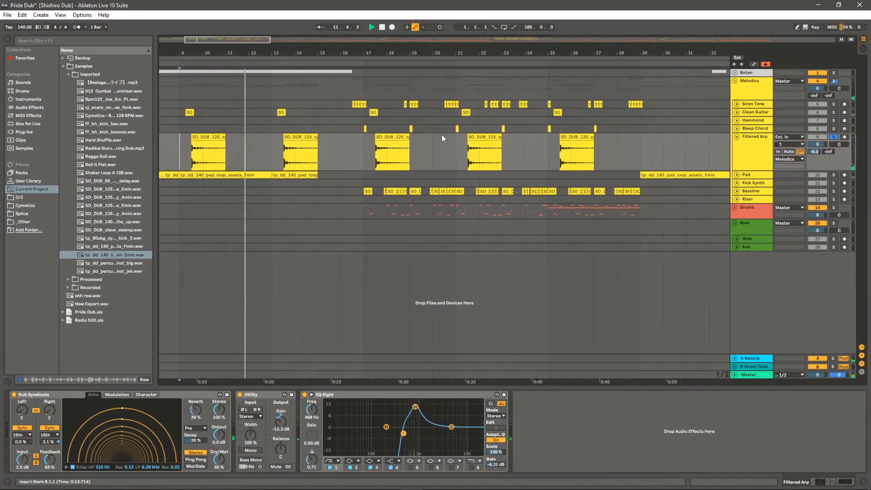
Add Bleep Chord to the solo and play it together with Filtered Arp from bar 17
left_click(833, 129, "ctrl")
left_click(366, 146)
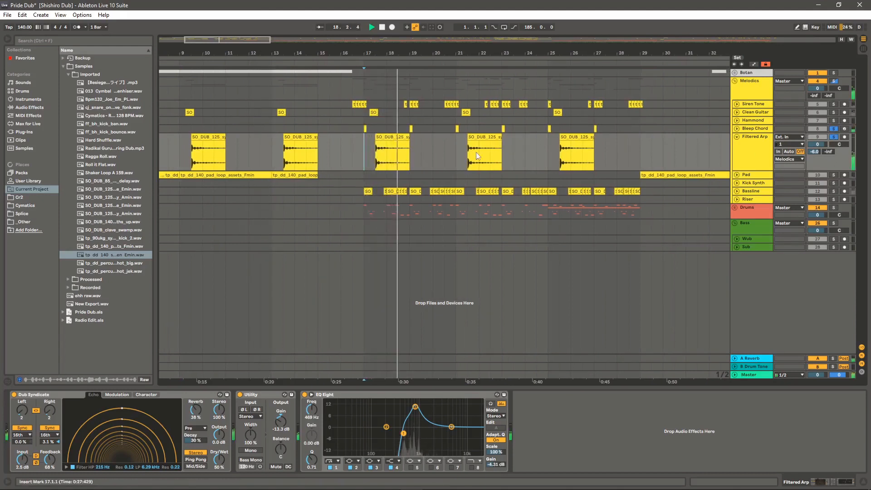
left_click_drag(443, 53, 409, 46)
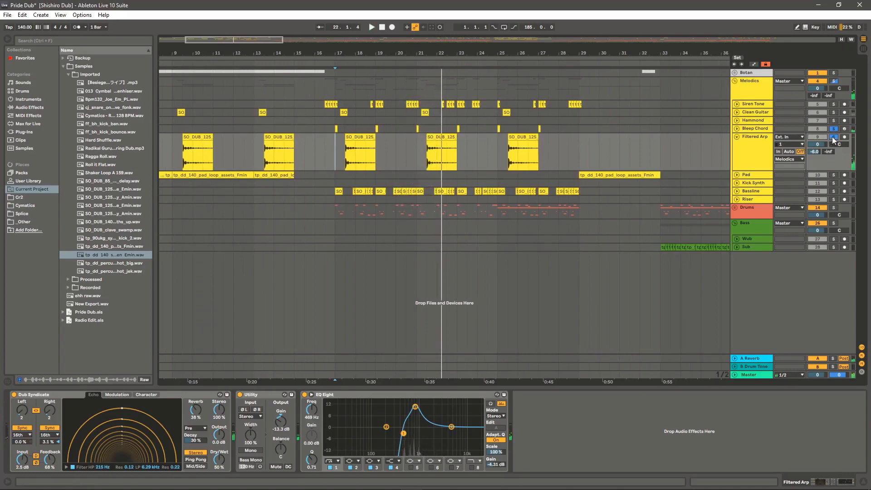
Expand the Pad track, solo only that track, and play its clip from bar 29
left_click(736, 176)
mouse_move(636, 53)
left_mouse_down()
mouse_move(576, 44)
mouse_move(363, 44)
left_mouse_up()
left_click(537, 191)
key("space")
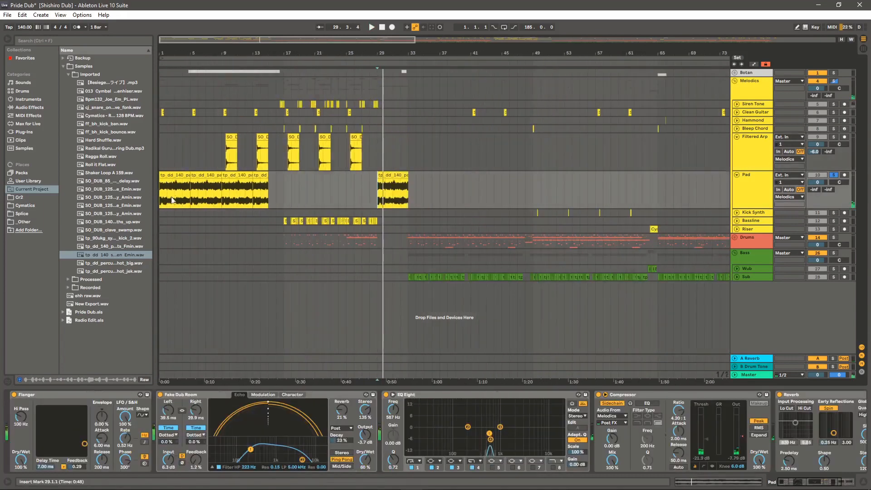
Play the Pad from bar 10, skip playback to about bar 31, and open the sample settings of the clip at bar 29
key("space")
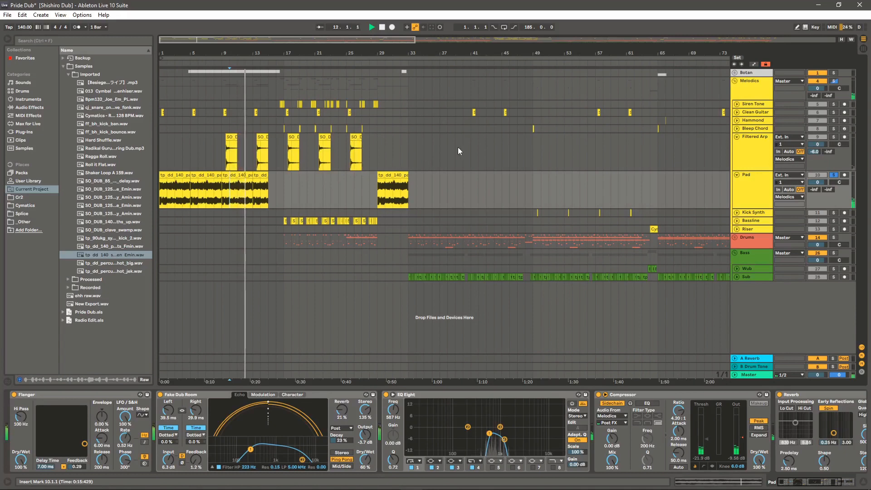
left_click(394, 58)
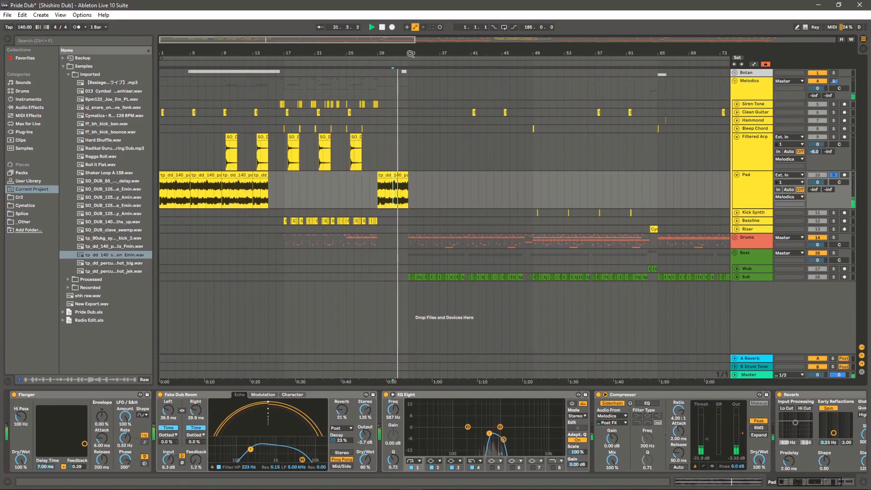
mouse_move(411, 55)
left_mouse_down()
mouse_move(411, 98)
mouse_move(386, 57)
mouse_move(361, 52)
mouse_move(410, 68)
left_mouse_up()
key("space")
double_click(388, 175)
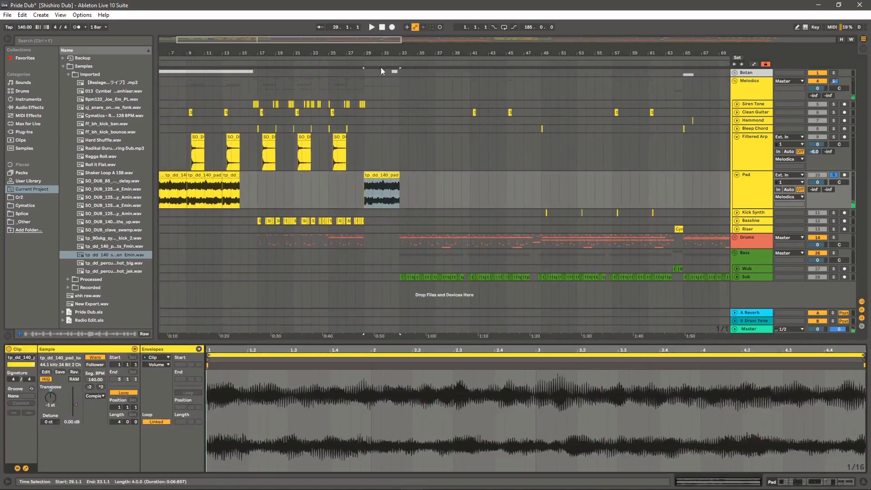
Review the Pad track's effects: the Flanger, Fake Dub Room echo, EQ Eight, sidechained Compressor and Reverb
key("minus")
left_click(745, 187)
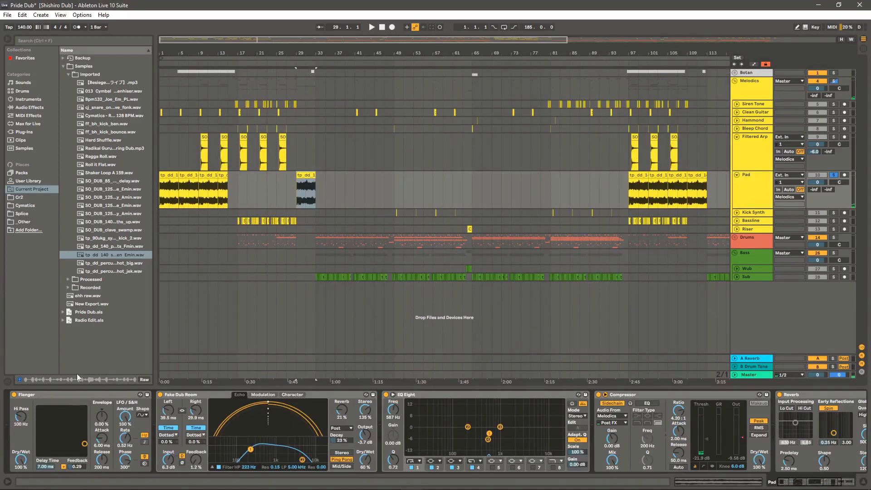
left_click(82, 401)
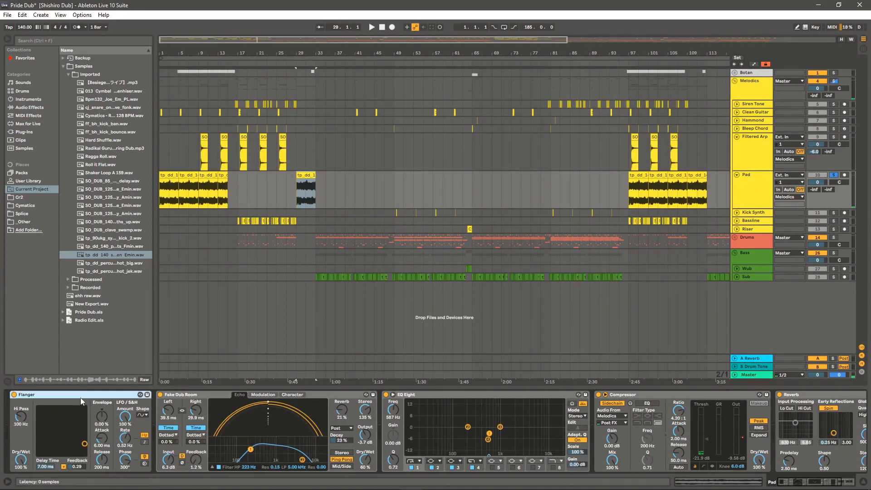
left_click(813, 486)
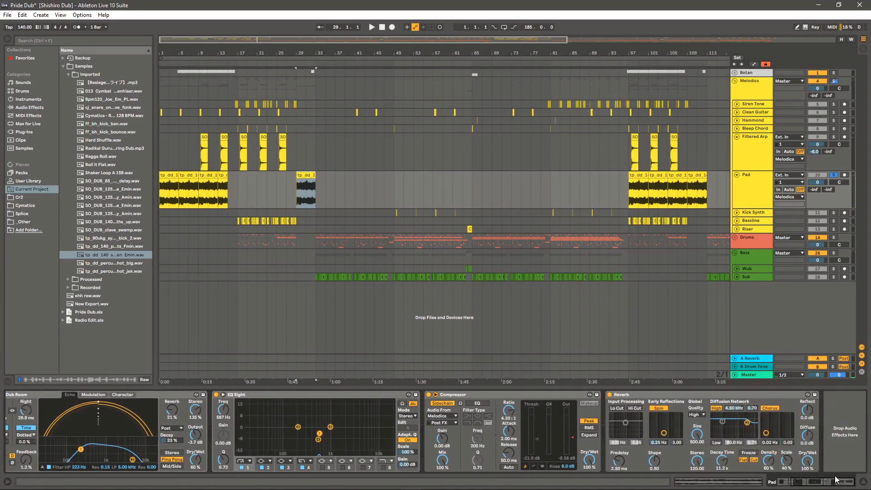
left_click(178, 399)
left_click(293, 394)
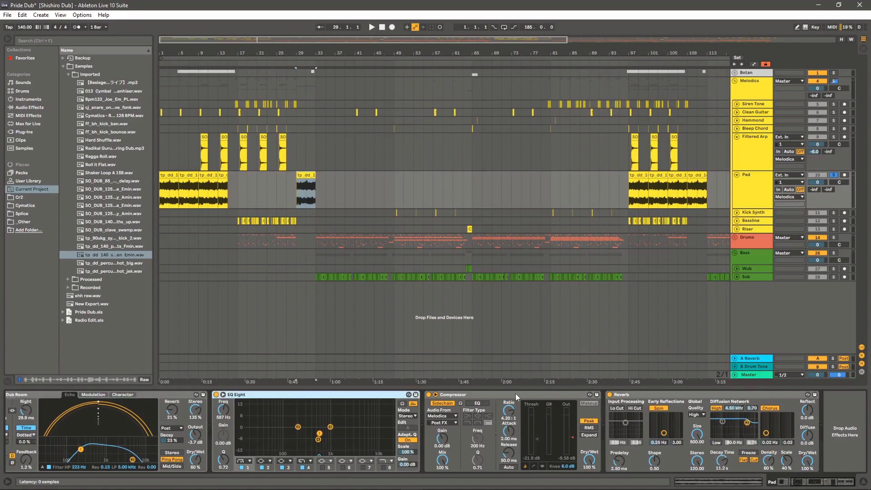
left_click(523, 394)
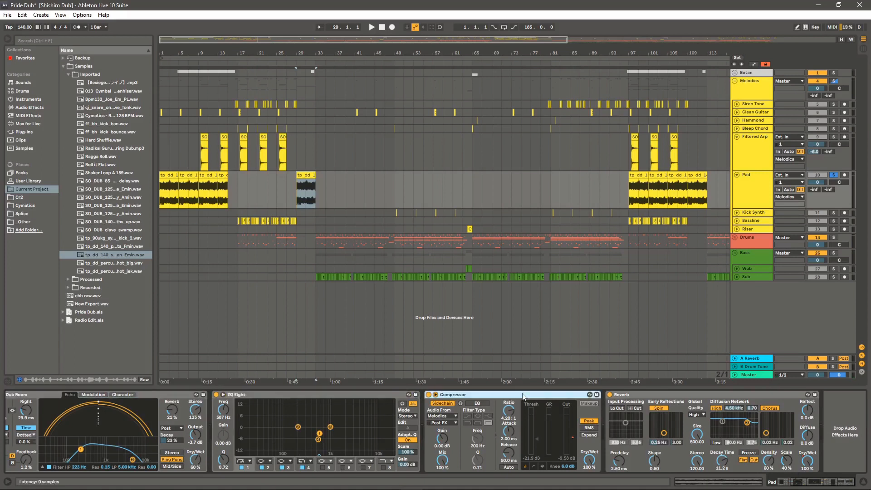
Collapse Filtered Arp and Pad, move the solo to Kick Synth, and expand that track
left_click(737, 137)
left_click(738, 146)
left_click(834, 154)
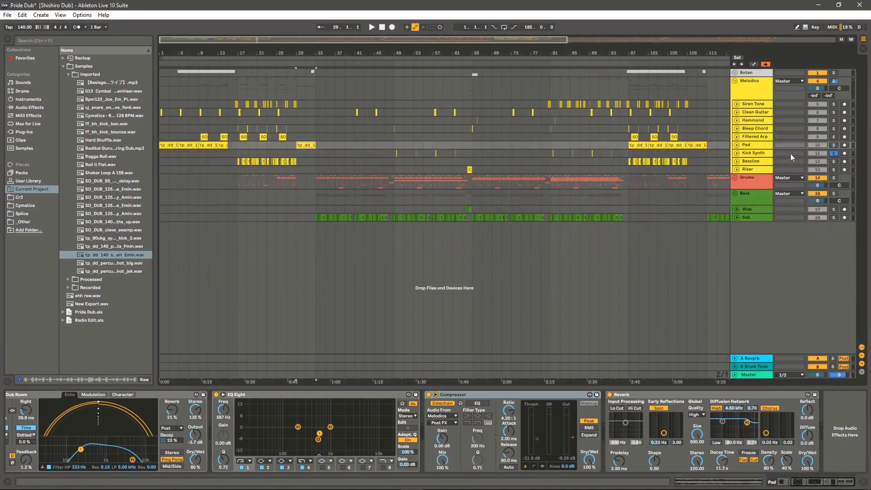
left_click(736, 154)
Play the soloed Kick Synth track from bar 49
left_click_drag(395, 53, 395, 109)
left_click(391, 159)
key("space")
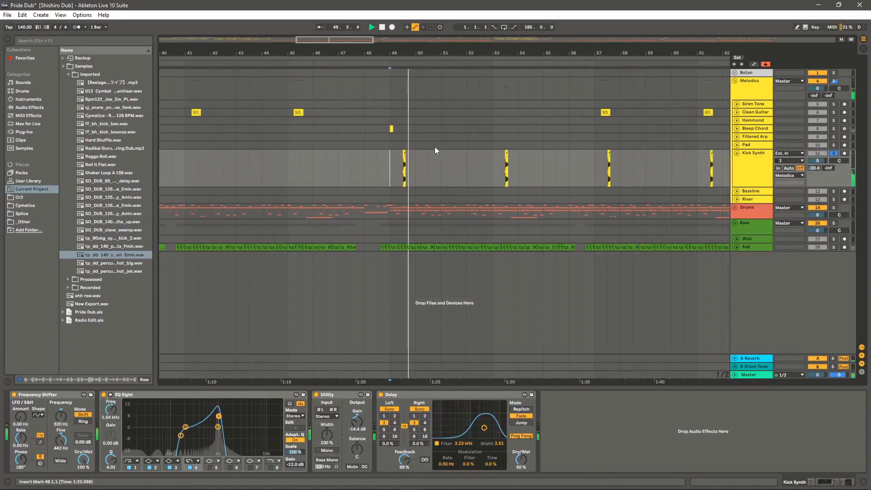
Audition the Kick Synth clip at 49.3 while toggling the Frequency Shifter, and open the clip's sample view
left_click_drag(417, 50, 475, 83)
left_click(423, 153)
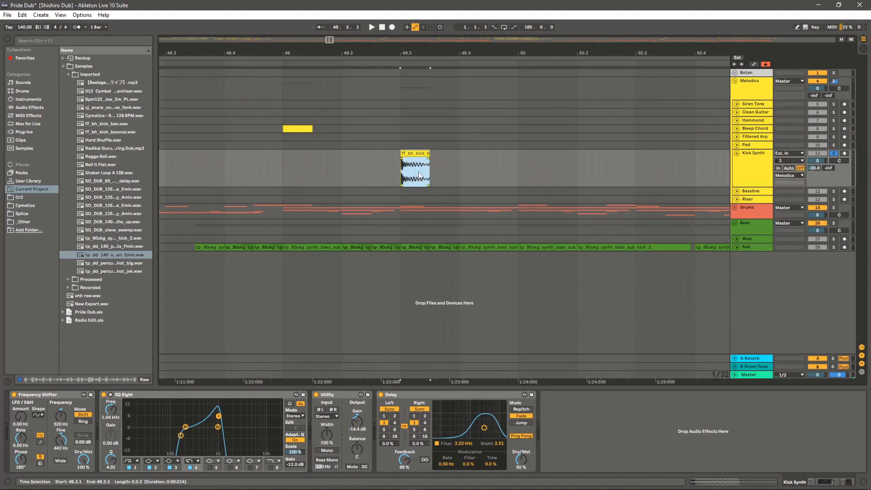
left_click(394, 169)
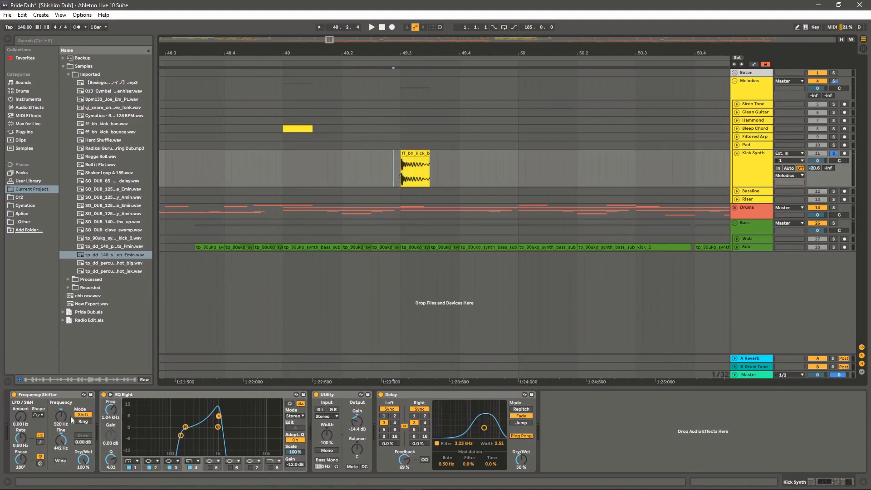
left_click(15, 394)
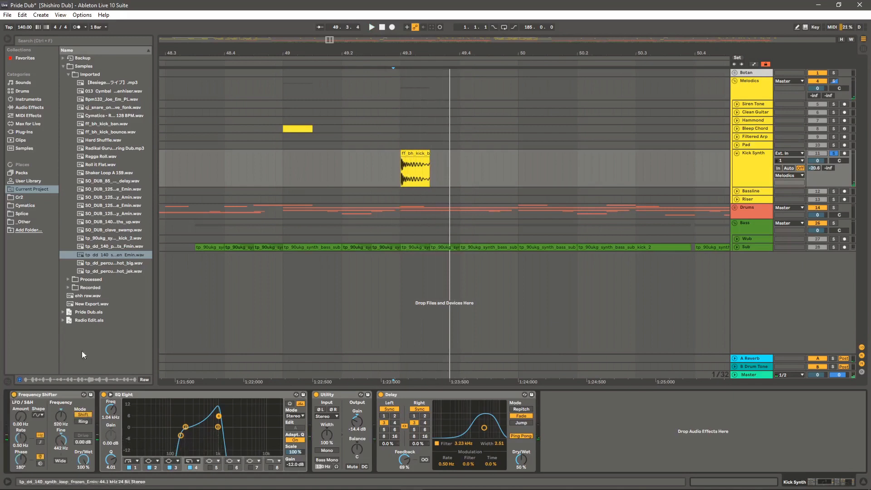
left_click(416, 153)
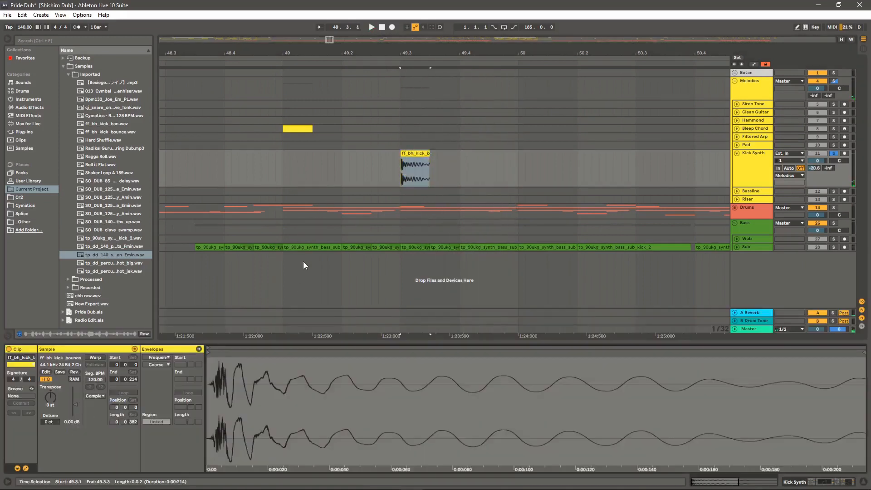
Turn off the Kick Synth solo, then expand the Bassline track and solo it
left_click_drag(423, 53, 398, 34)
left_click(763, 167)
left_click(835, 154)
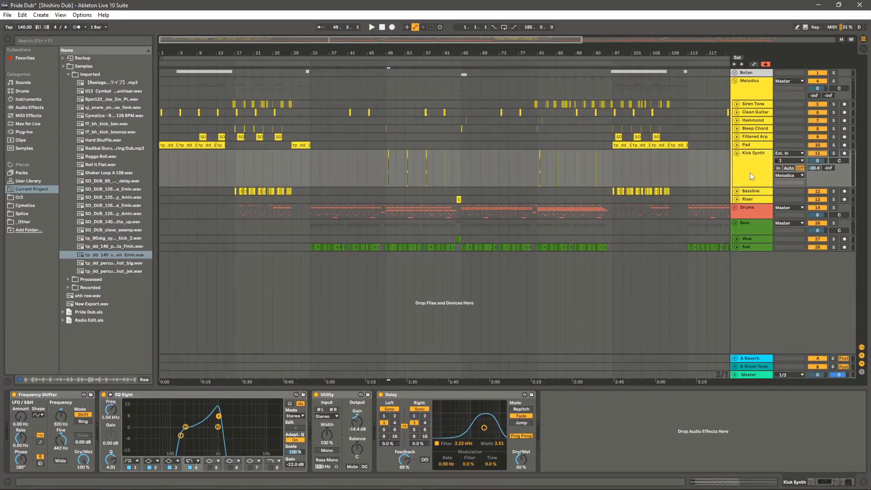
left_click(737, 191)
left_click(834, 191)
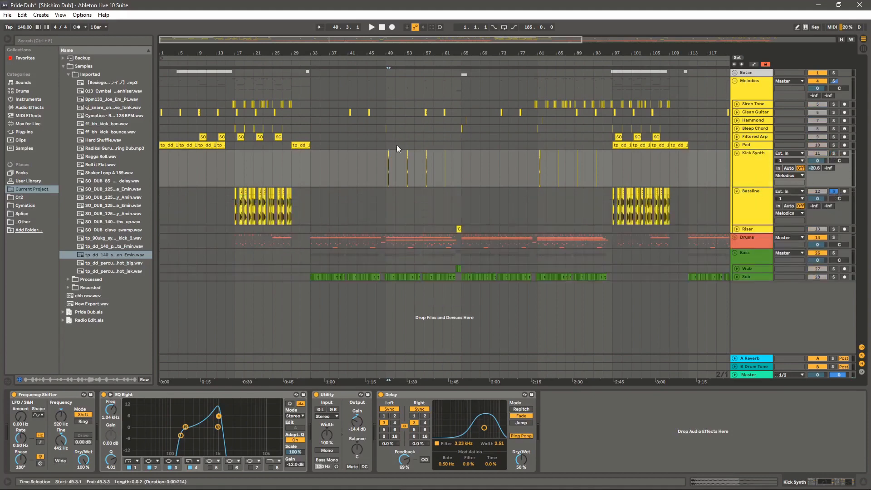
Play the soloed Bassline from bar 17 and review its sidechain compressor and EQ Eight
left_click_drag(224, 53, 224, 69)
left_click(271, 200)
key("space")
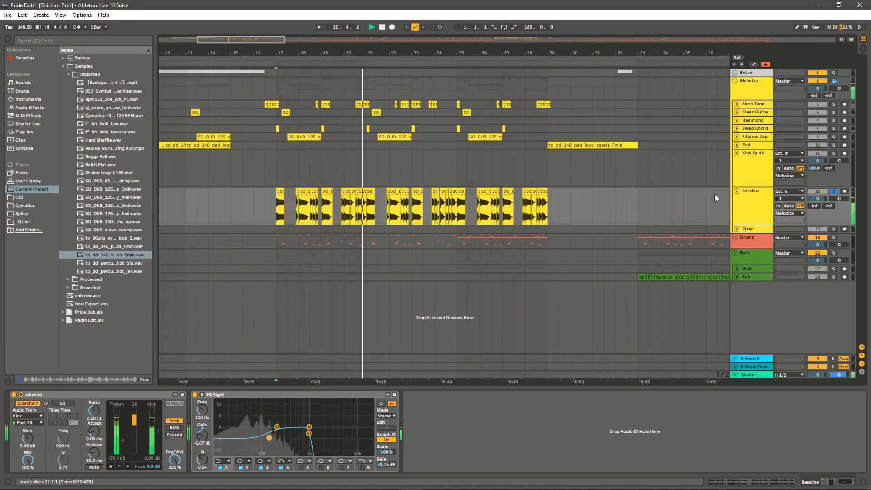
Show the source sample of the first Bassline clip at bar 17 in the browser and preview the original loop
mouse_move(273, 53)
left_mouse_down()
mouse_move(280, 102)
mouse_move(280, 58)
left_mouse_up()
right_click(286, 194)
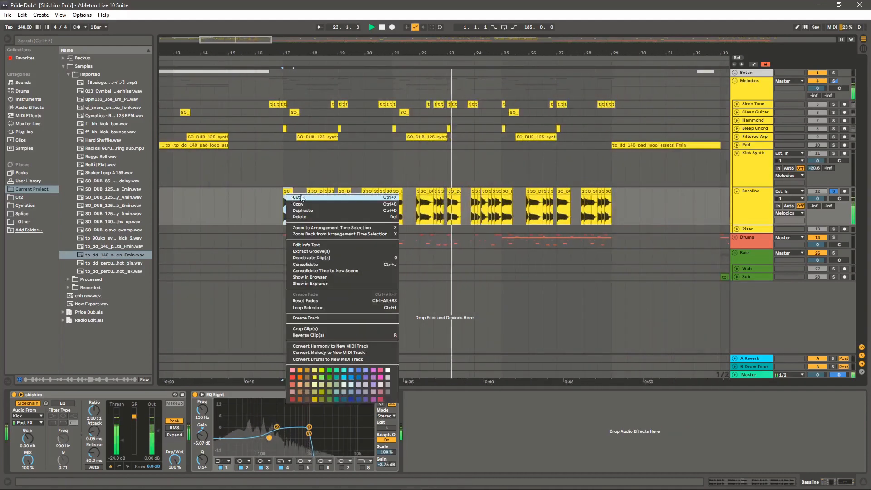
left_click(323, 277)
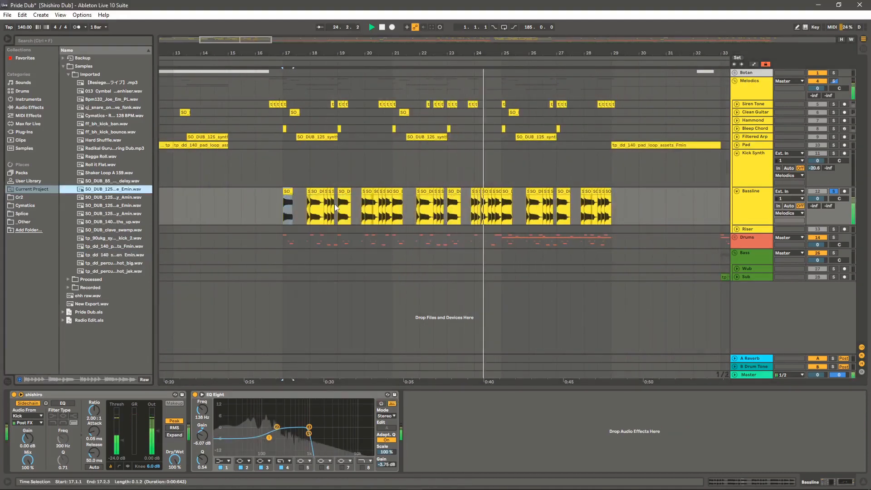
left_click(282, 209)
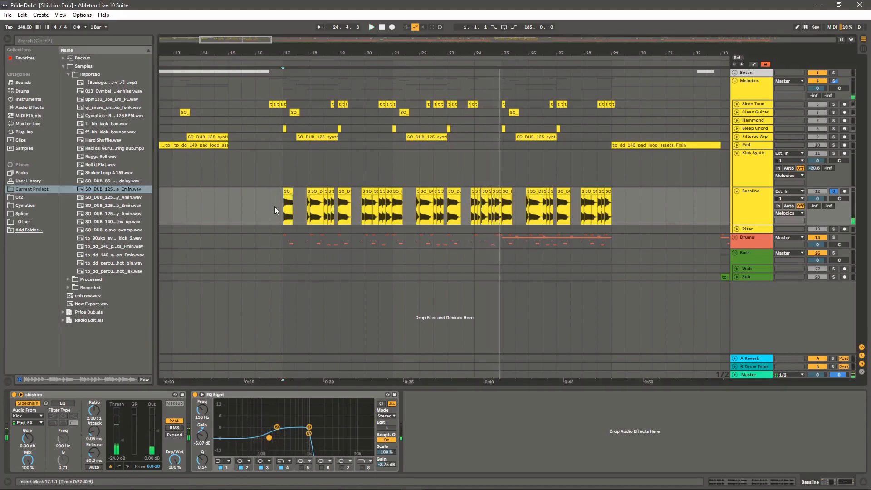
left_click(107, 190)
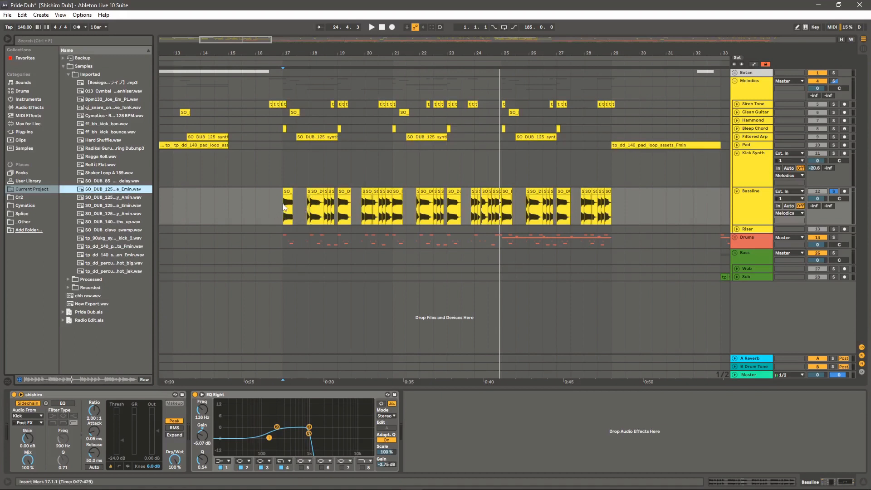
Replay the chopped Bassline from bar 17, stop playback, and turn off its solo
key("space")
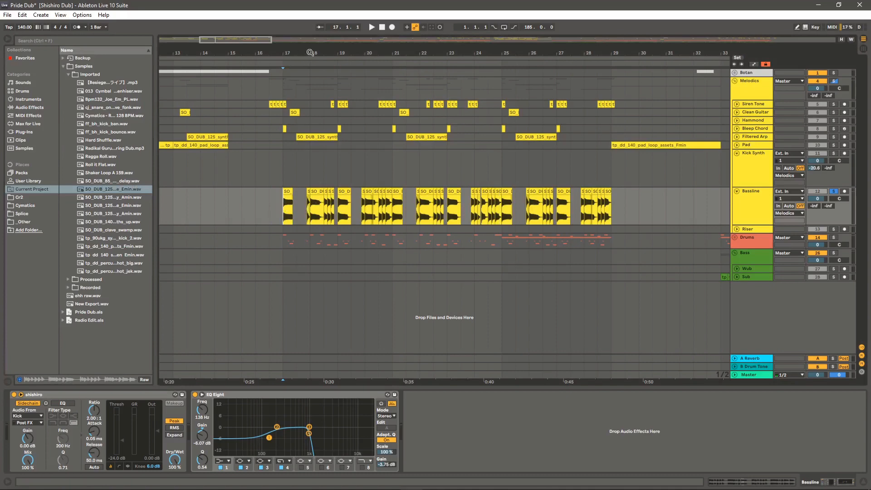
key("space")
left_click_drag(311, 53, 210, 3)
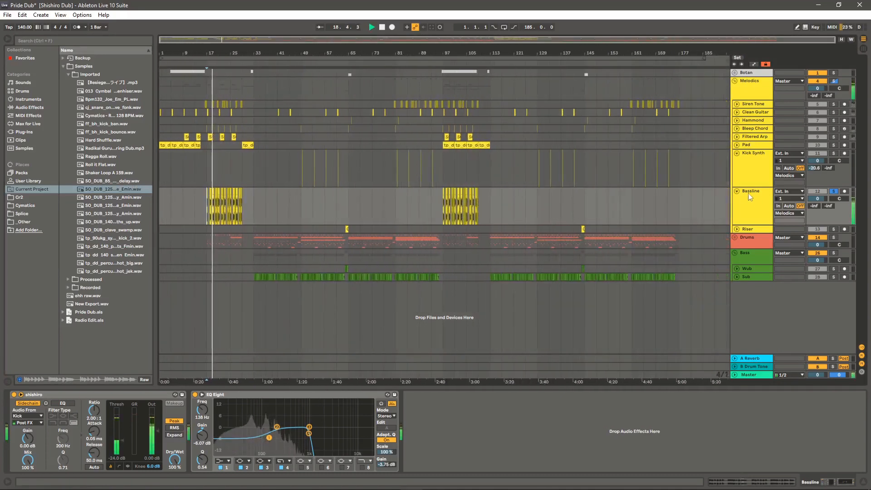
key("space")
left_click(834, 191)
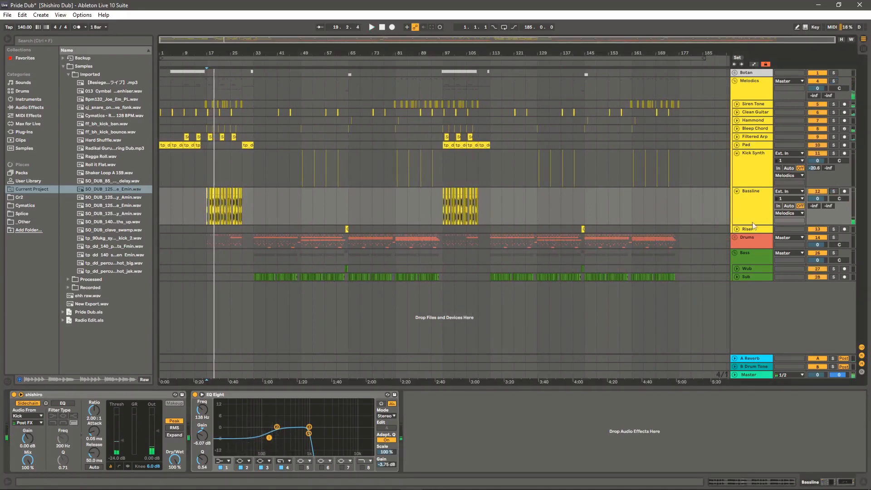
Expand and solo the Riser track, and play its first clip at bar 64 while reviewing its EQ Eight, Reverb and Utility
left_click(737, 229)
left_click(834, 229)
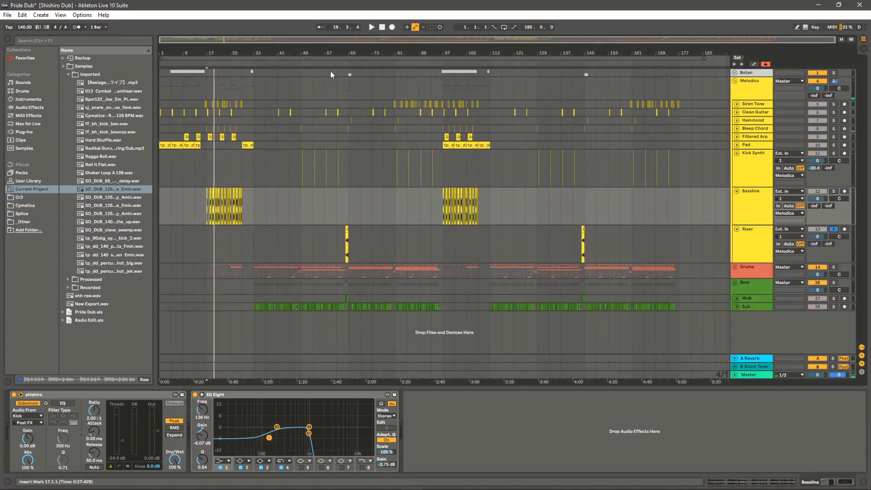
left_click_drag(340, 53, 341, 116)
left_click(411, 241)
key("space")
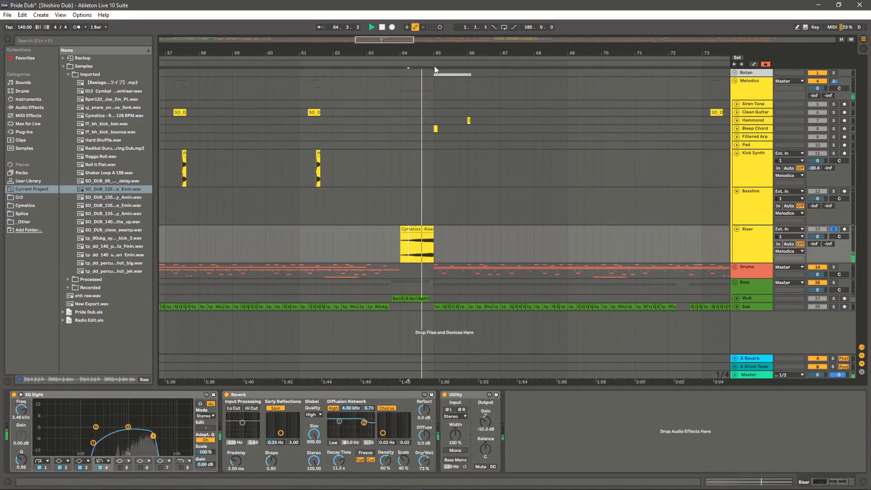
left_click_drag(434, 54, 435, 2)
key("space")
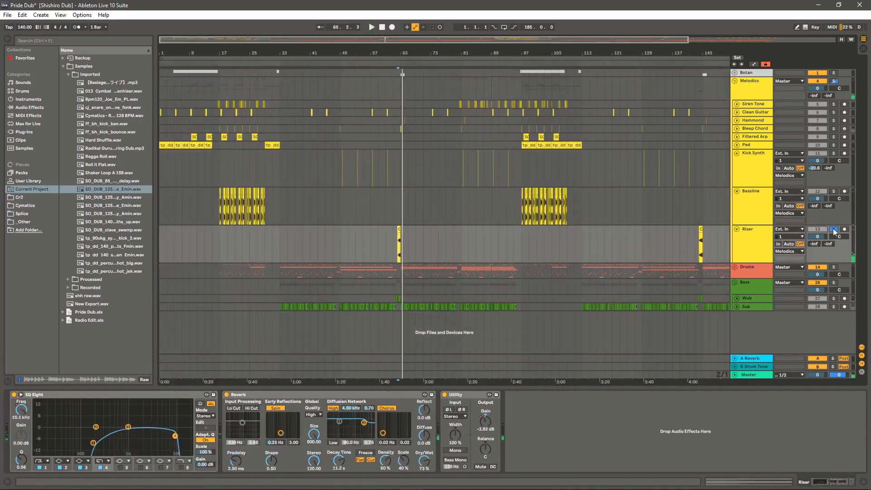
Collapse the Riser, Bassline and Kick Synth tracks, and unfold the Drums group with its solo on
left_click(737, 230)
left_click(737, 191)
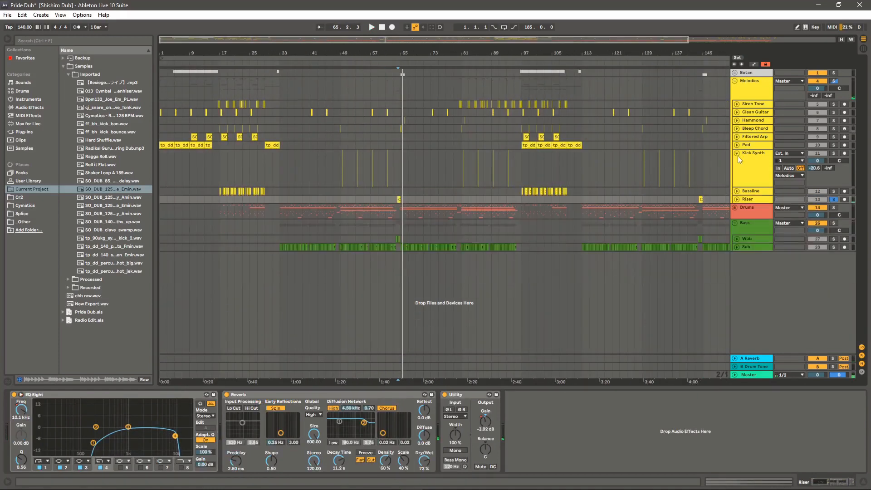
left_click(737, 153)
left_click(734, 178)
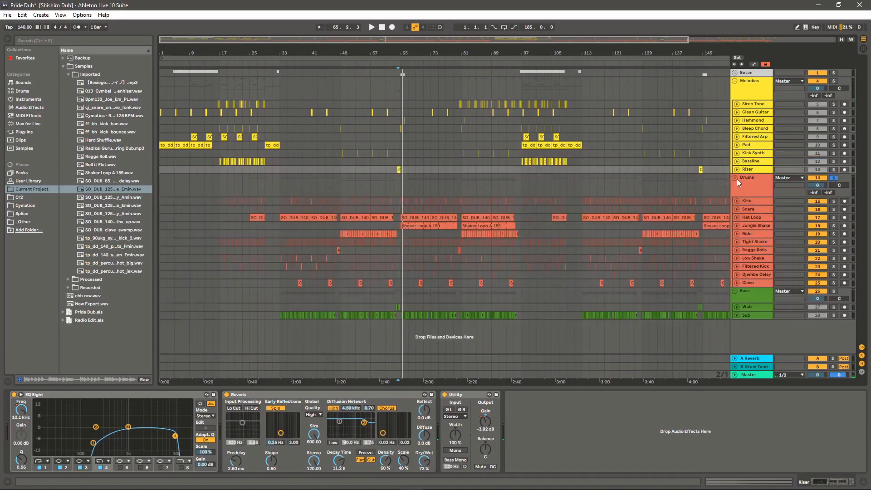
Play the soloed Drums group from bar 33 and review the effects on the Kick and Snare tracks
left_click(279, 185)
key("space")
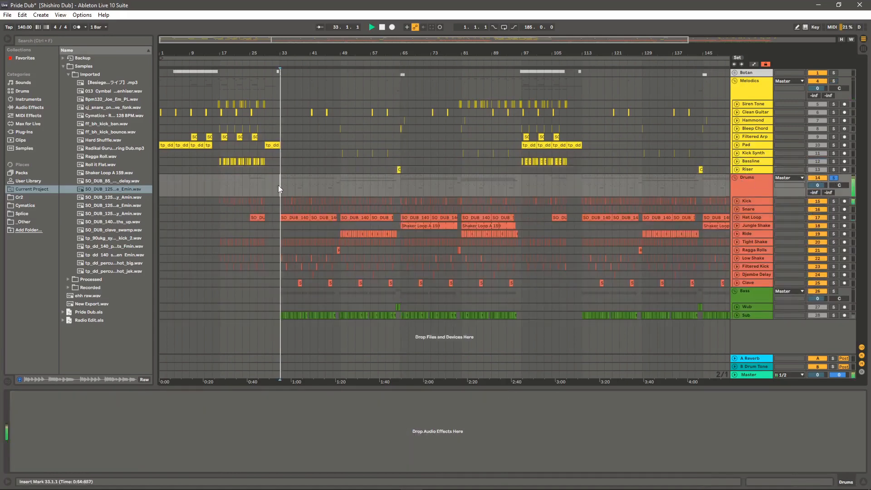
left_click_drag(277, 51, 277, 81)
left_click(758, 200)
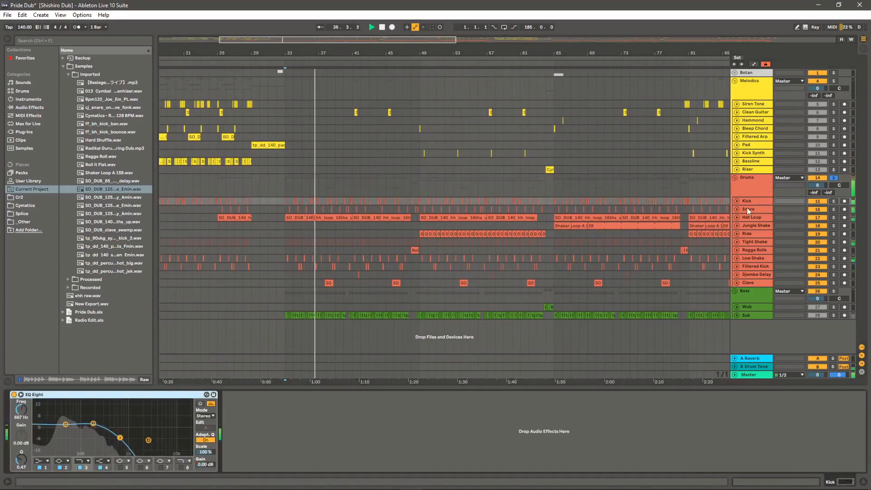
left_click(742, 210)
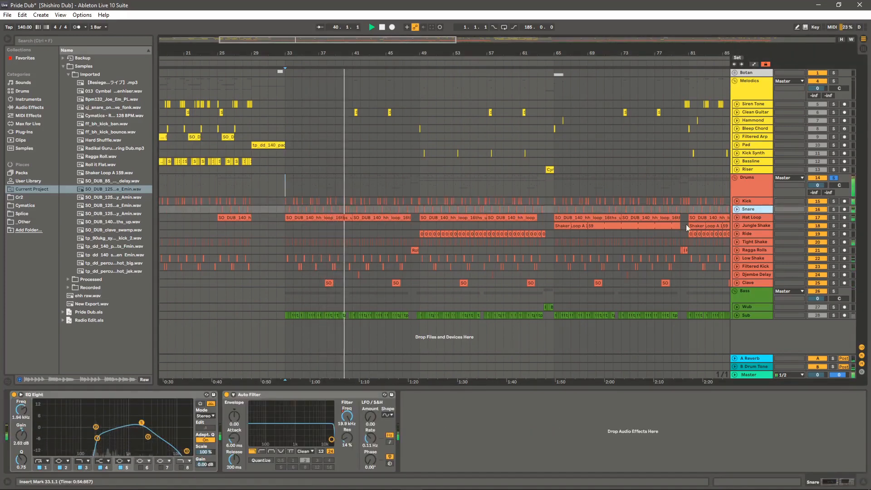
Expand the Snare track with automation shown, and examine its B-Drum Tone send near bar 81 and its Auto Filter Frequency curve
left_click(736, 209)
key("a")
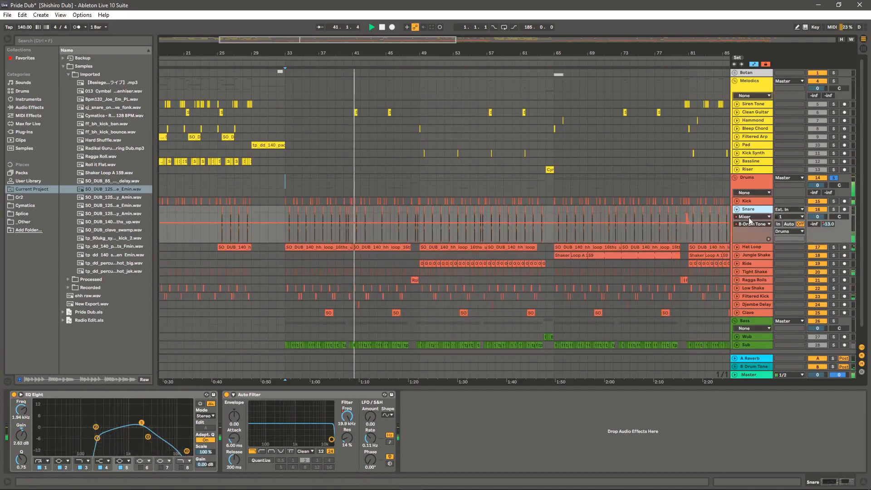
left_click_drag(689, 53, 534, 122)
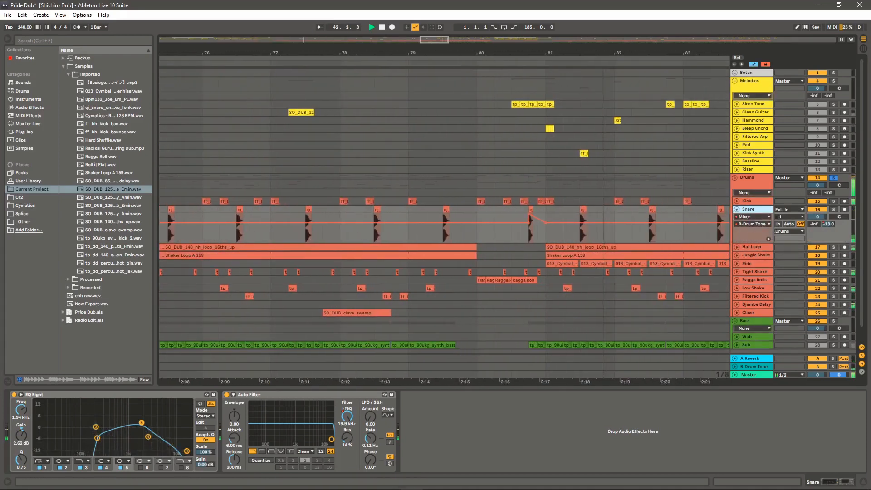
left_click(751, 218)
left_click(749, 236)
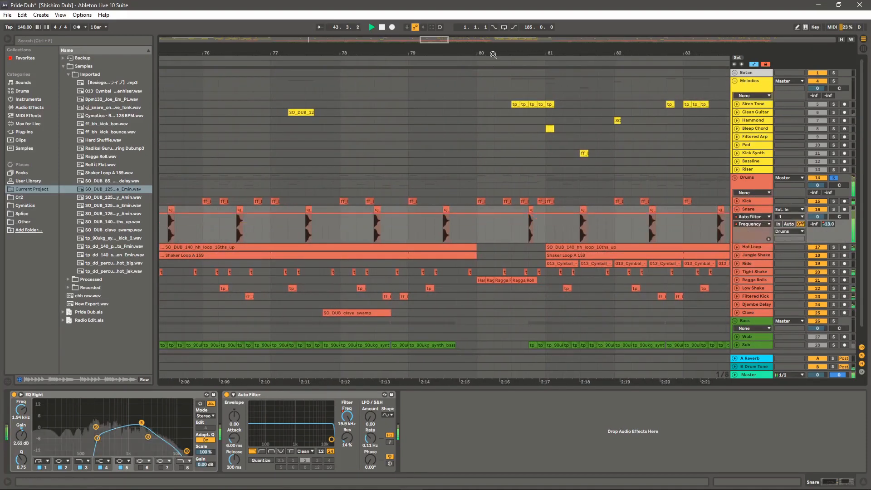
left_click_drag(494, 54, 438, 9)
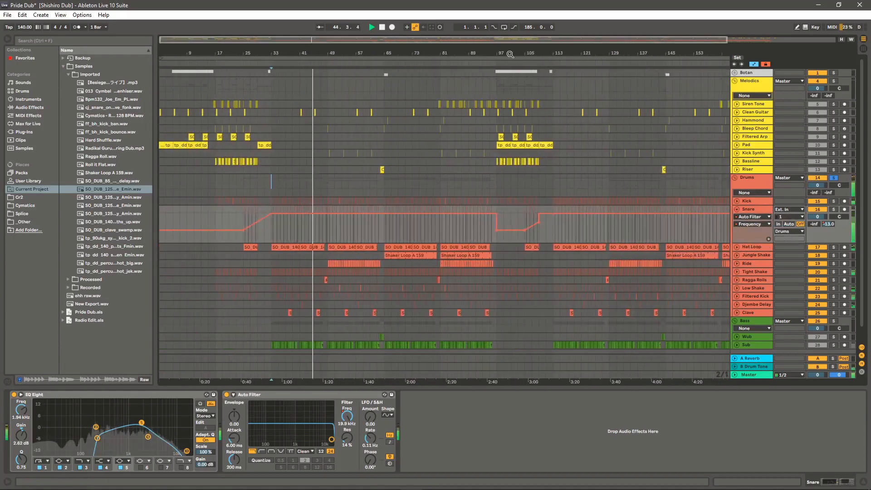
Play the drums from bar 25 to hear the Snare's Auto Filter frequency sweep
key("space")
left_click_drag(247, 54, 288, 96)
left_click(281, 213)
key("space")
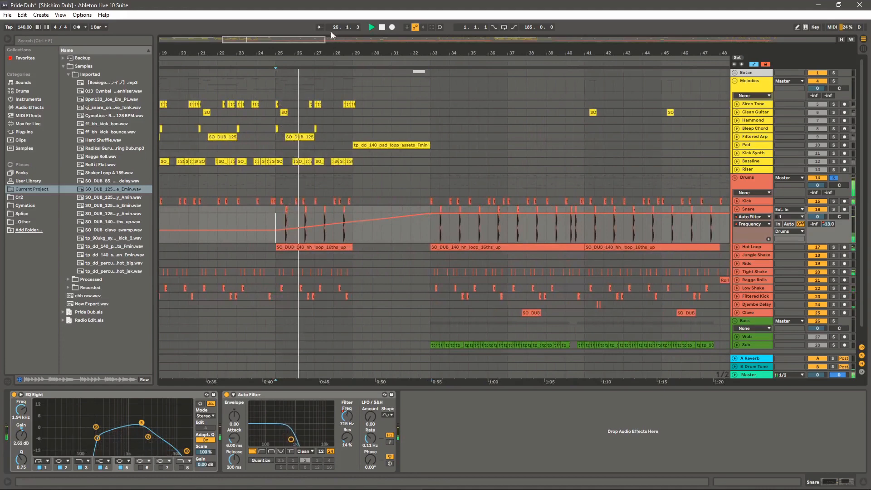
left_click_drag(329, 53, 329, 16)
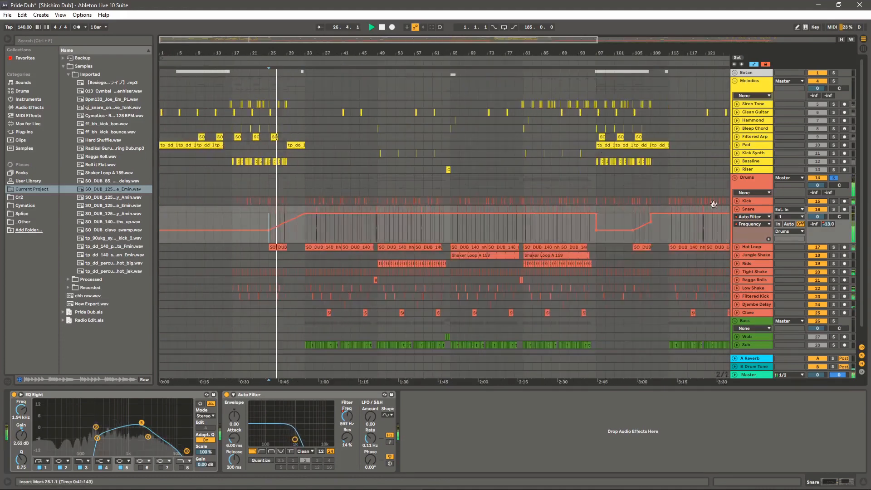
Collapse Snare, solo and expand Hat Loop, and play it from bar 33 while unfolding its first EQ Eight
left_click(737, 209)
left_click(750, 216)
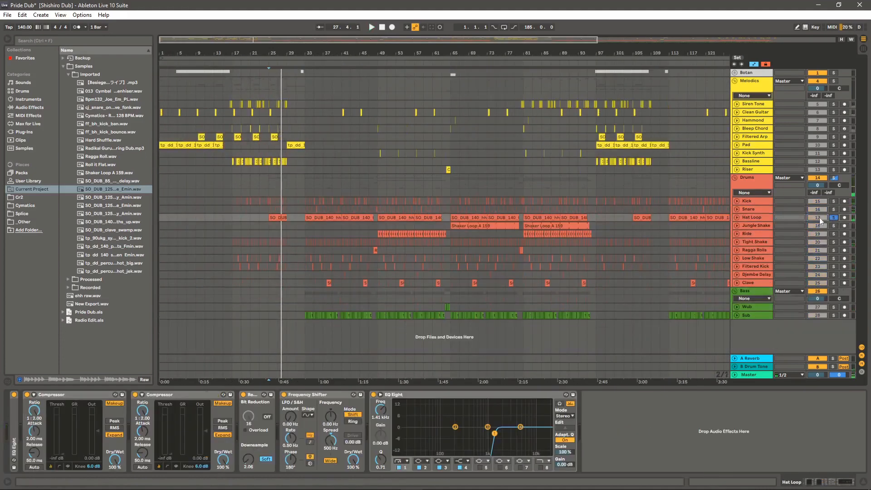
left_click(736, 217)
left_click(306, 231)
key("space")
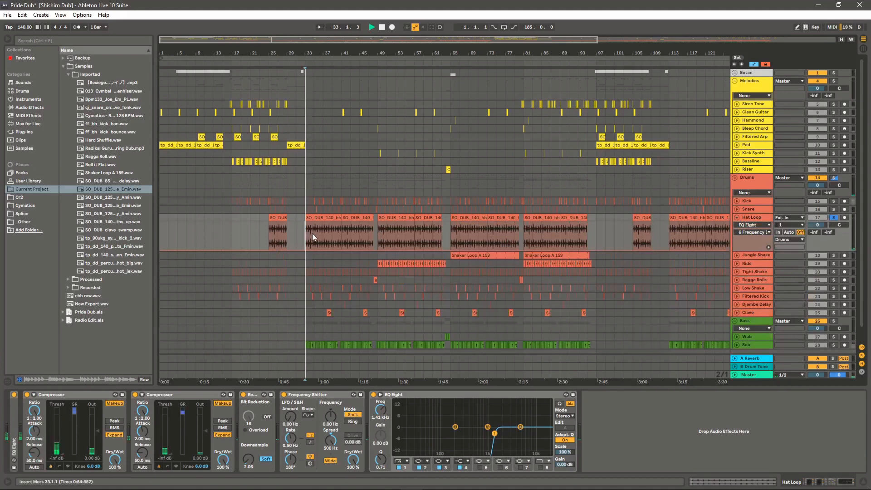
double_click(15, 432)
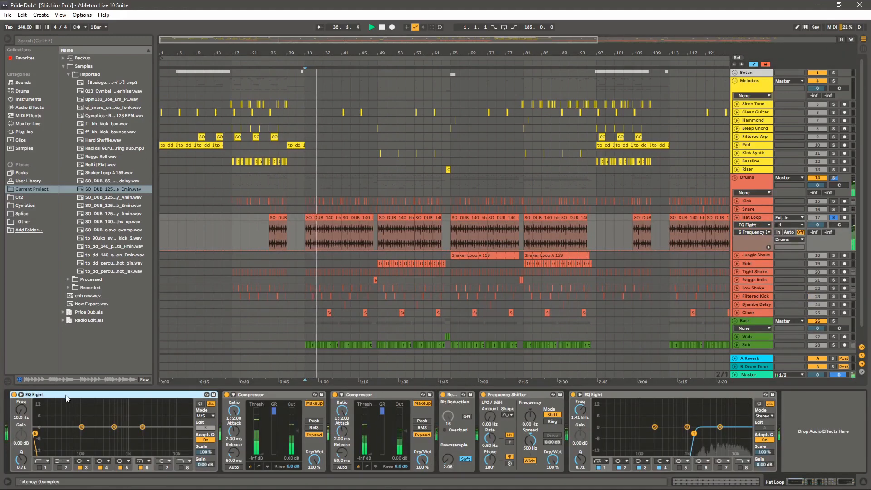
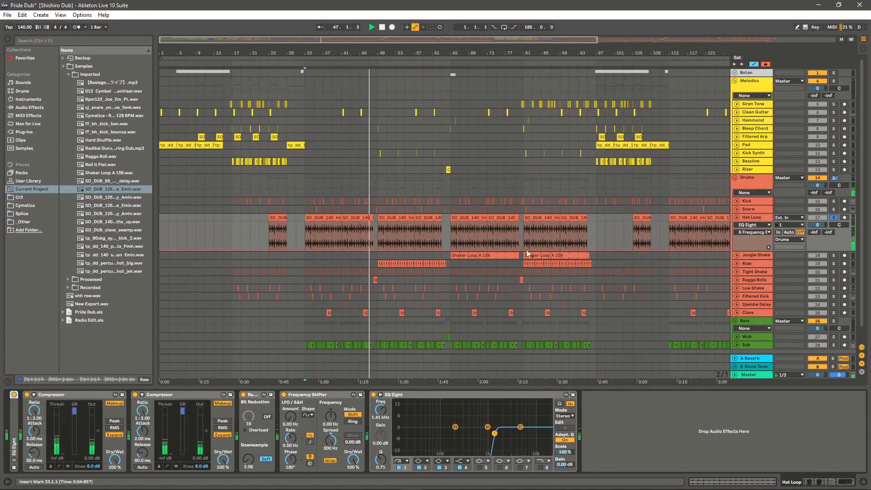
Show the source sample of the Hat Loop clip at bar 41 in the browser, and play the track from there
right_click(356, 220)
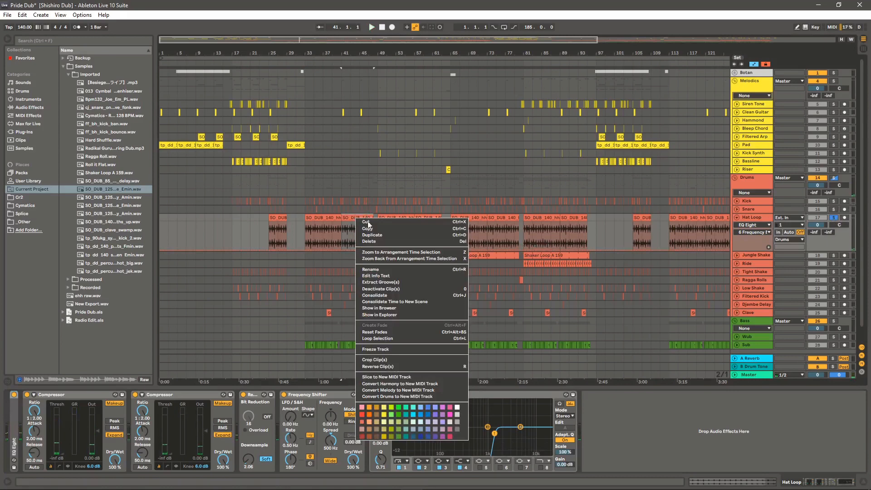
left_click(385, 308)
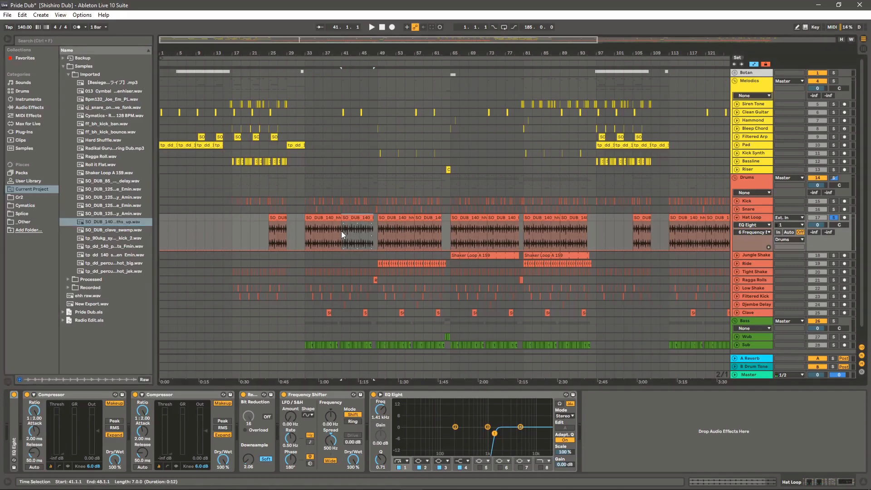
key("space")
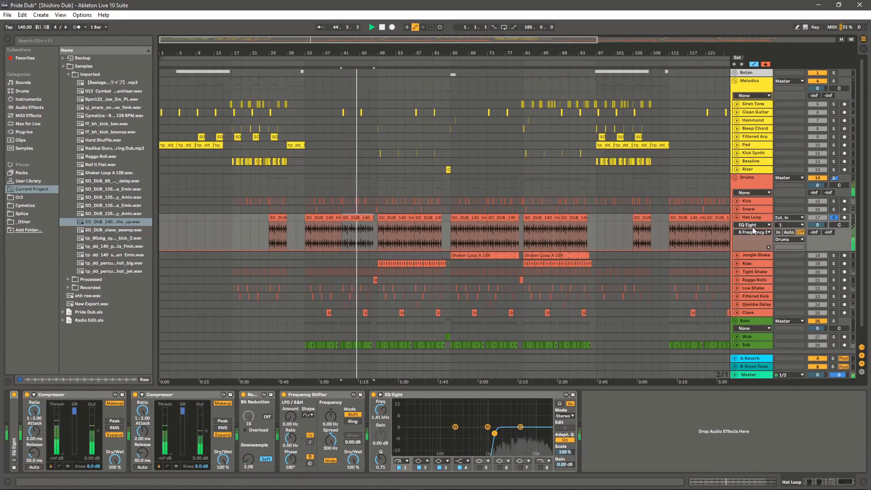
Collapse Hat Loop, expand and solo Jungle Shake, and play it from bar 65 while reviewing its effects
left_click(737, 217)
left_click(737, 226)
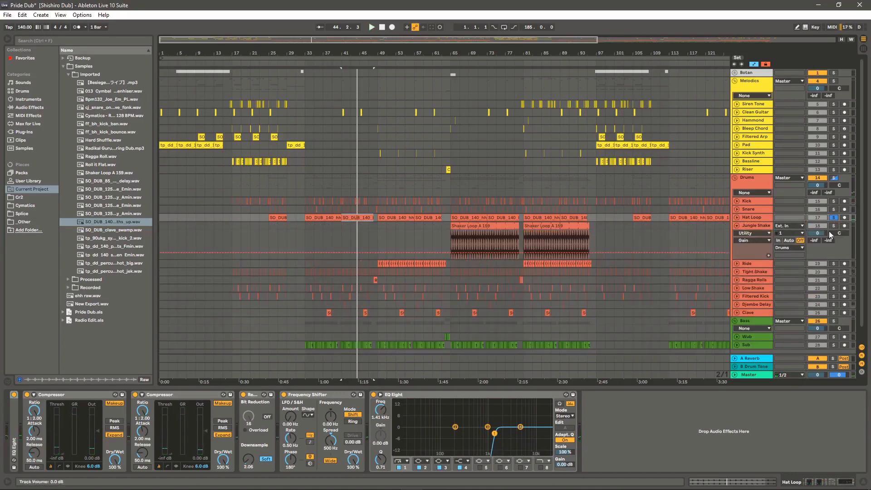
left_click(452, 238)
key("space")
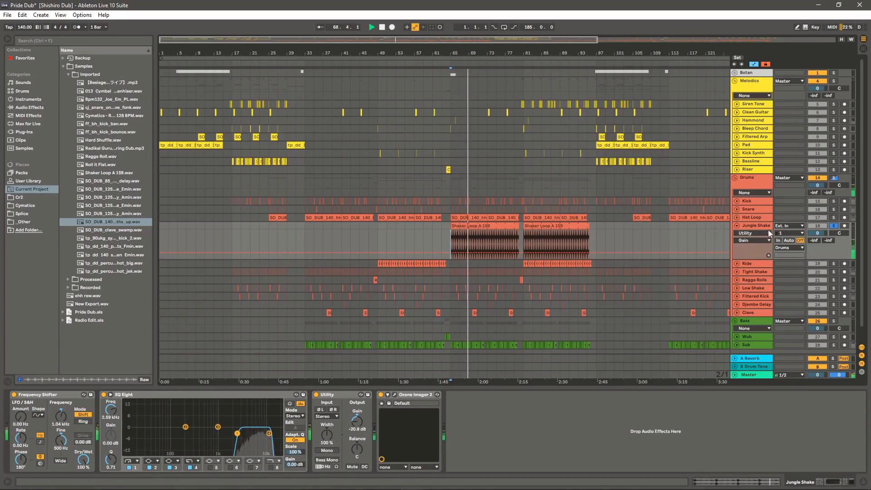
Collapse Jungle Shake, solo and expand Ride, and play it from bar 81 while reviewing its effects
left_click(736, 226)
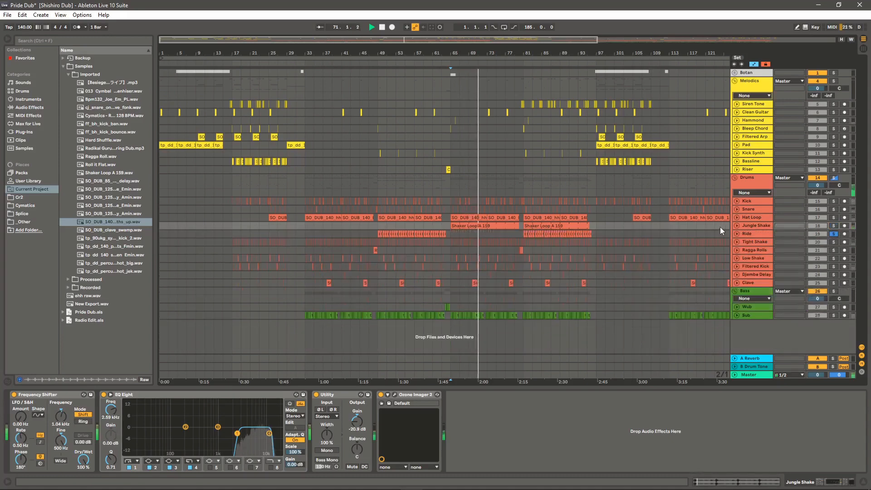
left_click(736, 233)
left_click(749, 234)
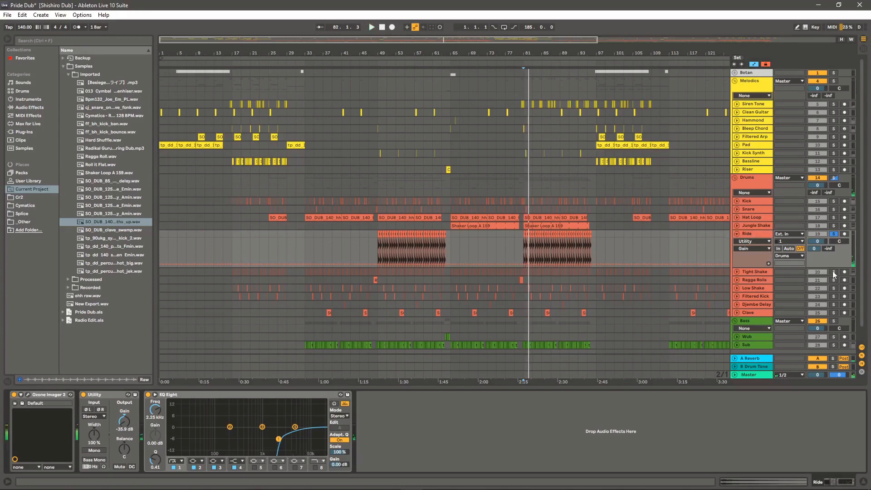
Collapse Ride, solo and expand Tight Shake, and play it from bar 65 while reviewing its effects
left_click(834, 272)
left_click(736, 233)
left_click(737, 241)
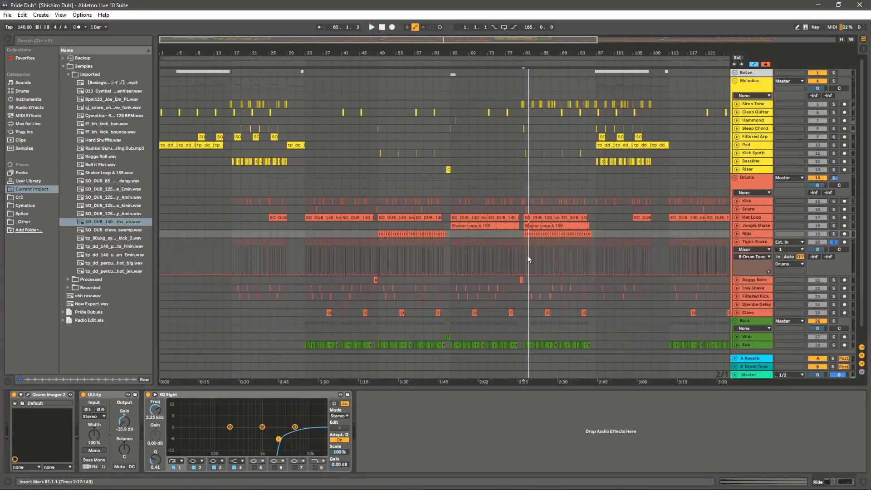
left_click(453, 255)
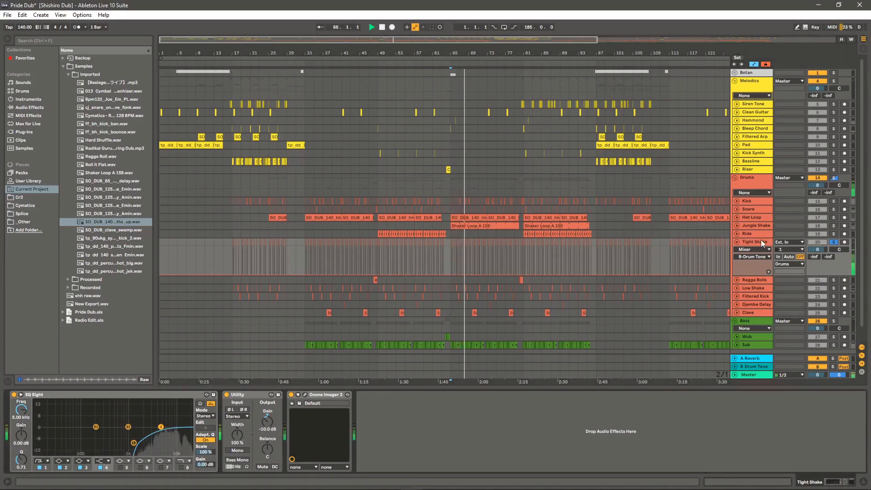
scroll(506, 174, "down", 2)
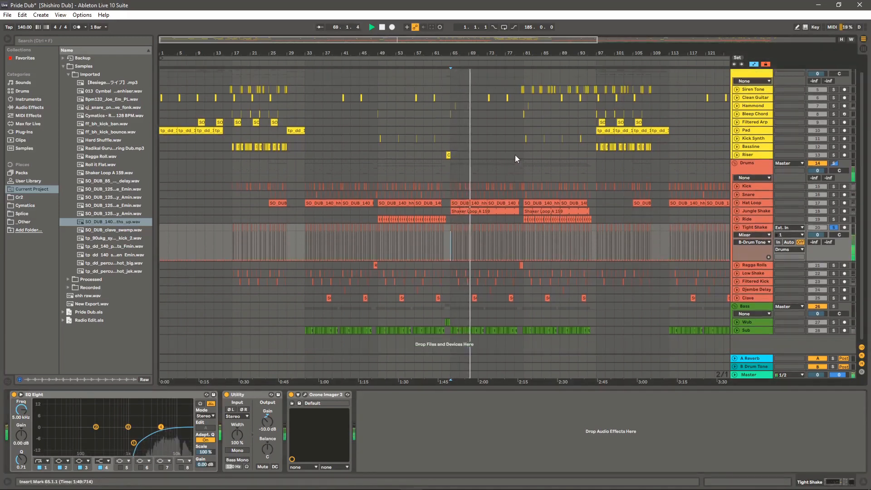
Collapse Tight Shake, expand Ragga Rolls, and examine its fill at bar 80 with the Long Tape device automation
left_click(736, 227)
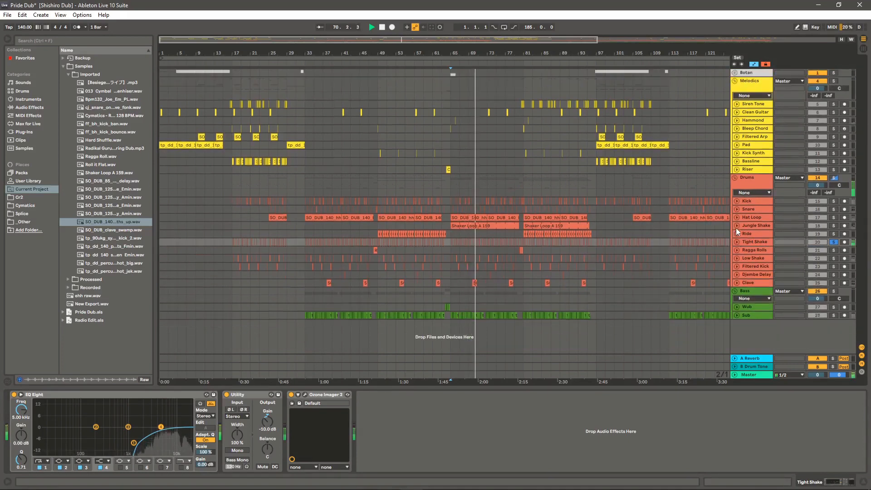
left_click(749, 249)
left_click(736, 250)
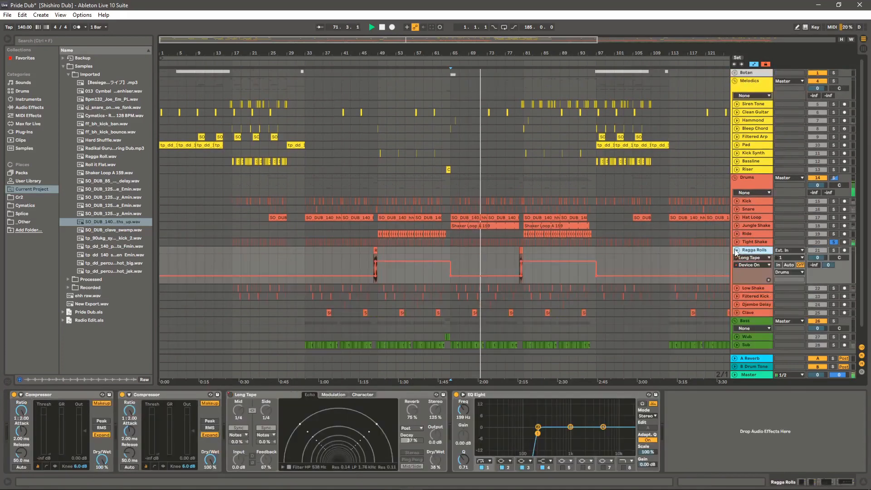
left_click_drag(534, 64, 531, 239)
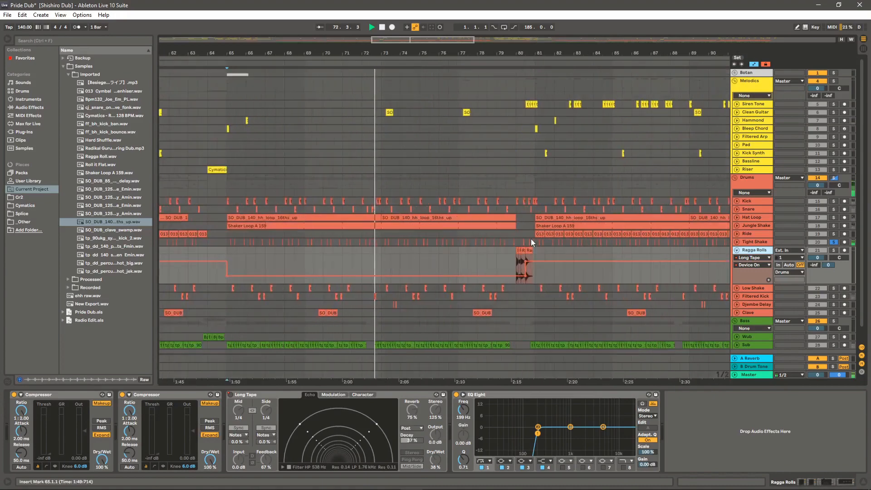
left_click(514, 257)
mouse_move(525, 53)
left_mouse_down()
mouse_move(492, 9)
mouse_move(395, 3)
mouse_move(458, 34)
mouse_move(543, 38)
left_mouse_up()
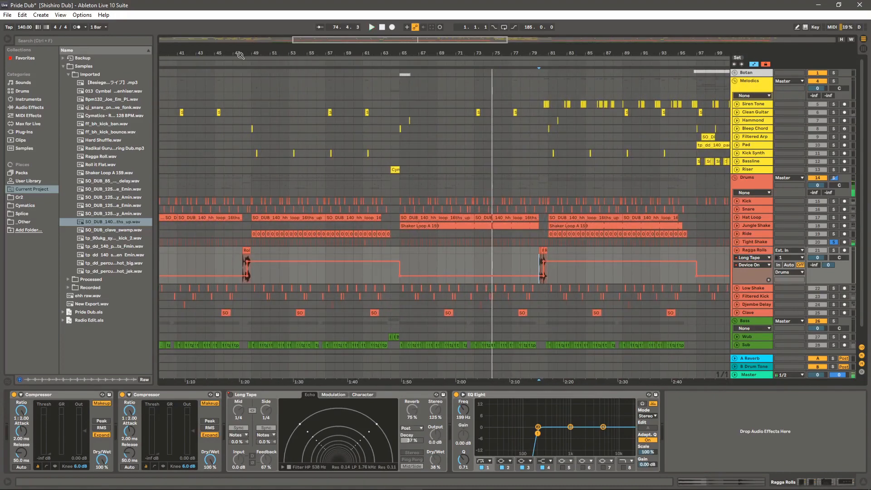
Play the Ragga Rolls fill from bar 48 and solo the track
left_click_drag(241, 55, 244, 217)
key("space")
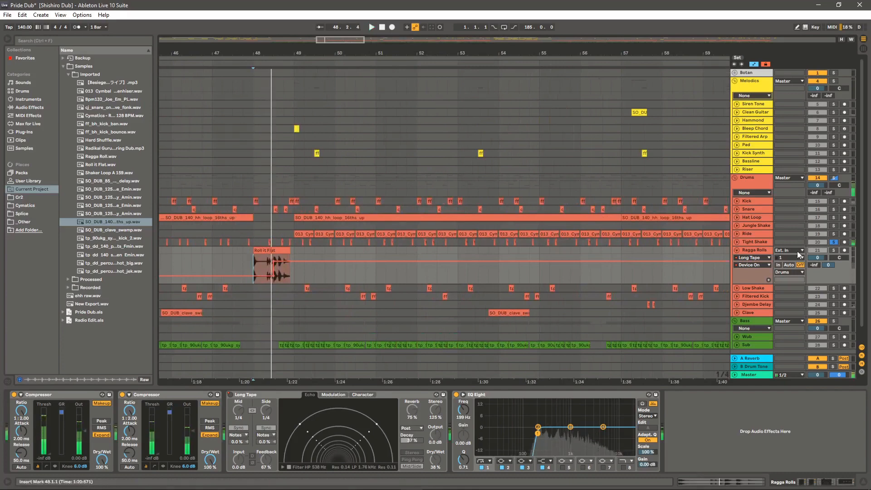
left_click(833, 250)
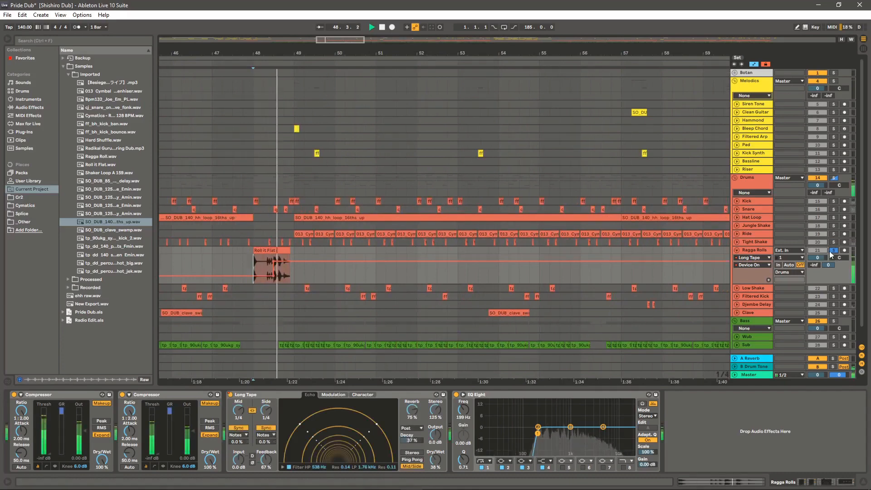
Play the soloed Ragga Rolls fill at bar 80 to hear it with its effects
left_click_drag(488, 53, 481, 1)
left_click_drag(682, 53, 668, 96)
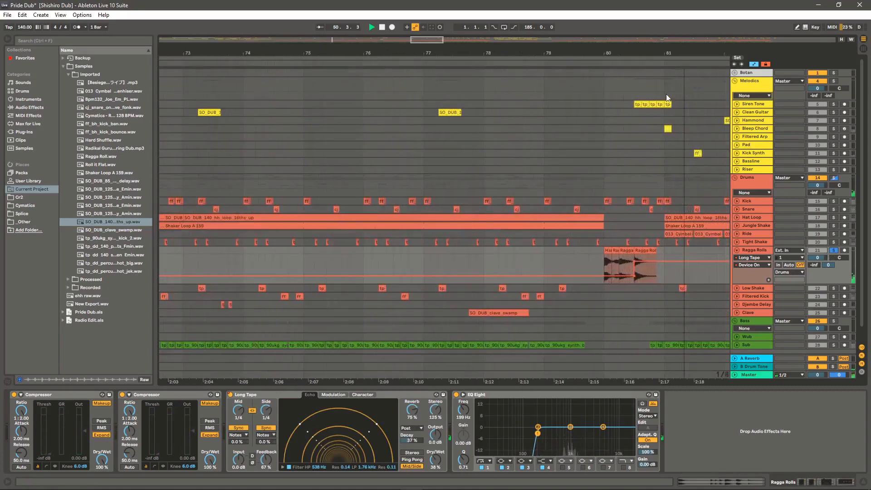
left_click(600, 259)
key("space")
key("space")
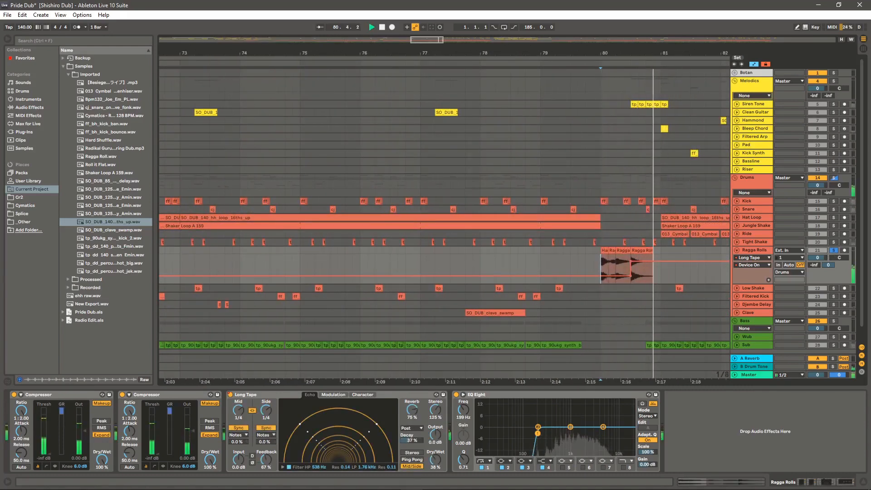
left_click_drag(678, 53, 671, 2)
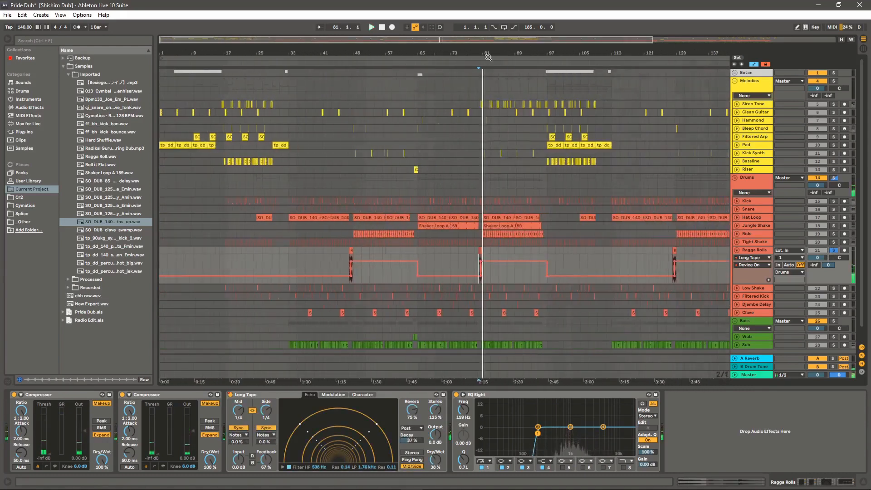
Collapse Ragga Rolls, solo and expand Low Shake, and play it from bar 65 while reviewing its effects
left_click(735, 251)
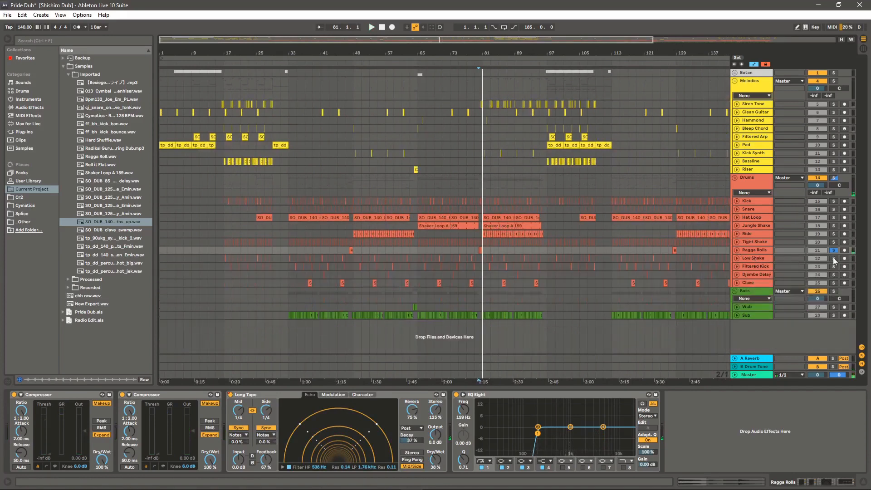
left_click(738, 260)
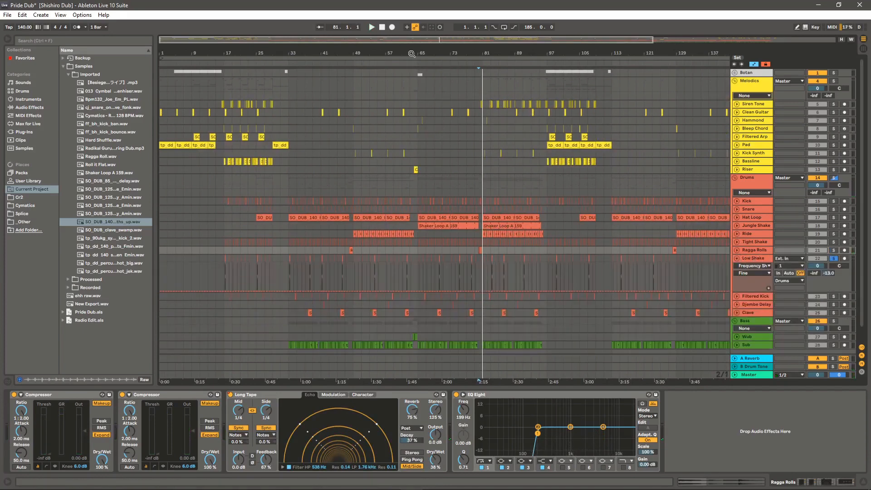
left_click_drag(412, 53, 459, 192)
left_click(425, 268)
key("space")
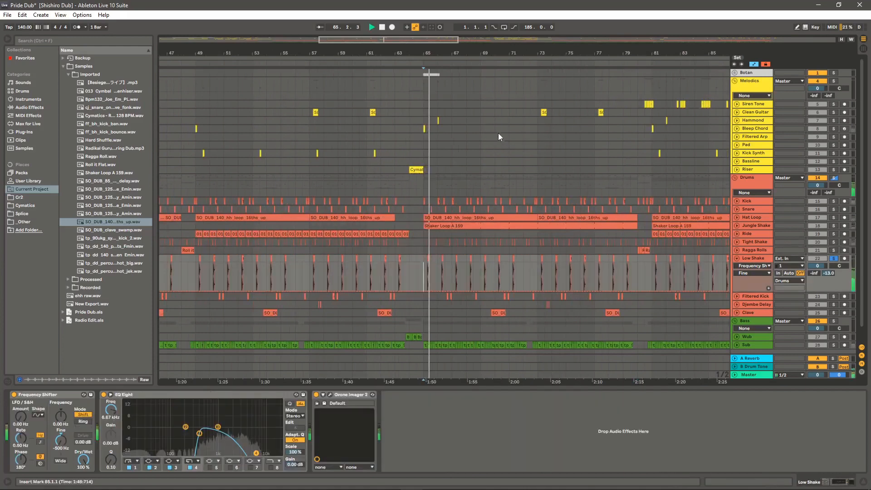
left_click_drag(479, 53, 479, 1)
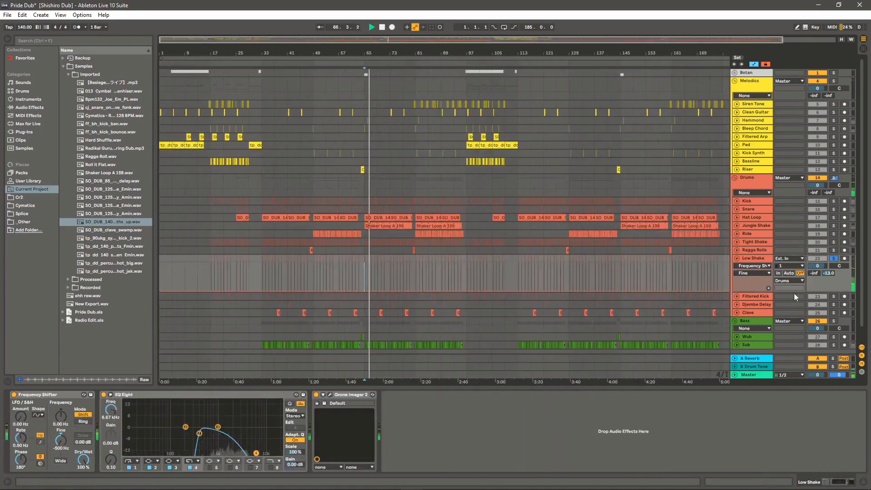
Solo and expand Filtered Kick, collapse Low Shake, and listen to its pattern from bar 65
left_click(736, 296)
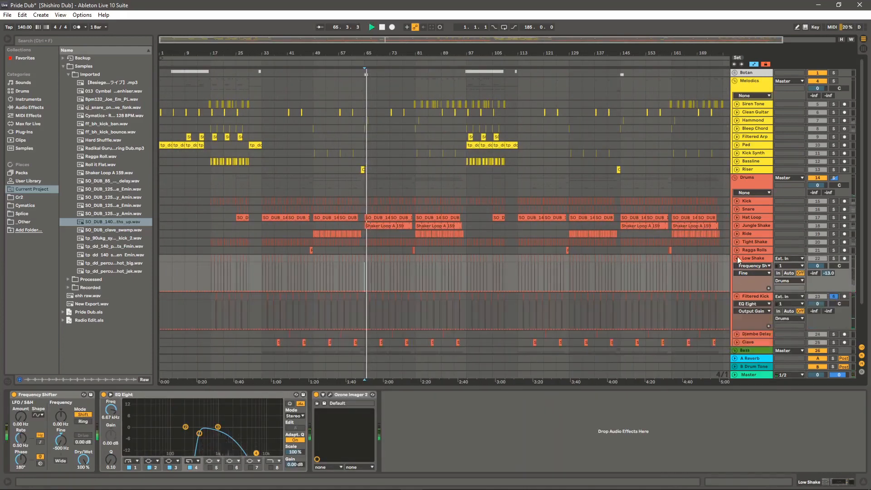
left_click(737, 258)
left_click_drag(365, 53, 364, 102)
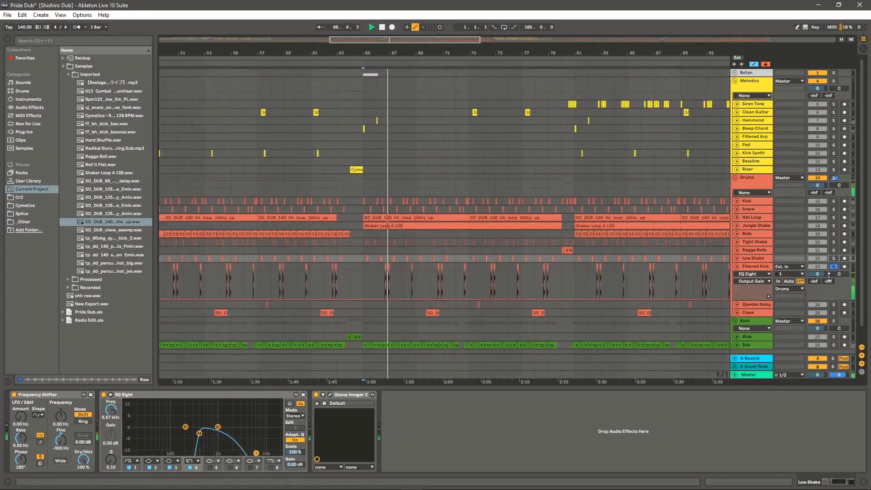
left_click_drag(440, 50, 440, 9)
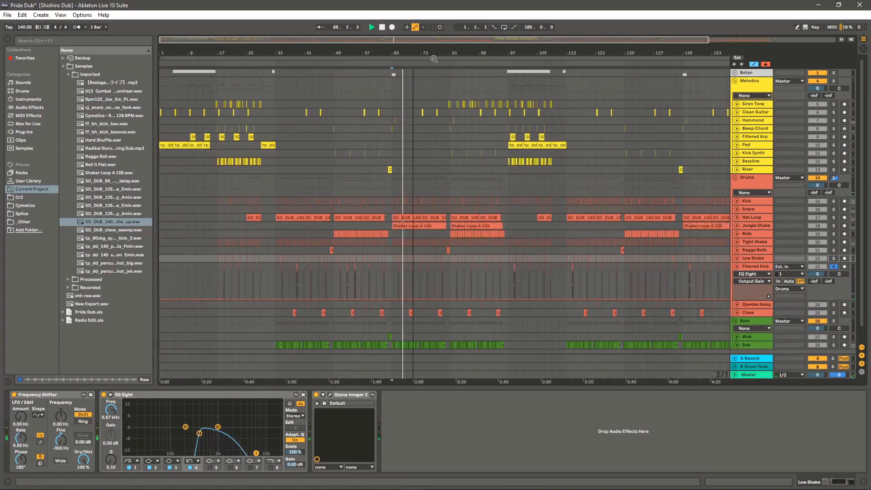
Expand and solo Djembe Delay, and play its hits from bar 73 while reviewing its effects
left_click(737, 305)
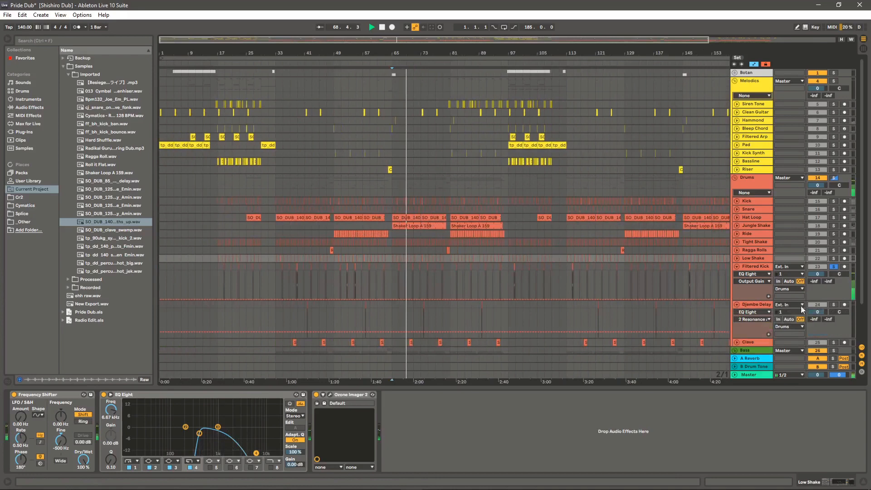
left_click(834, 305)
left_click_drag(422, 53, 422, 105)
key("space")
left_click(427, 312)
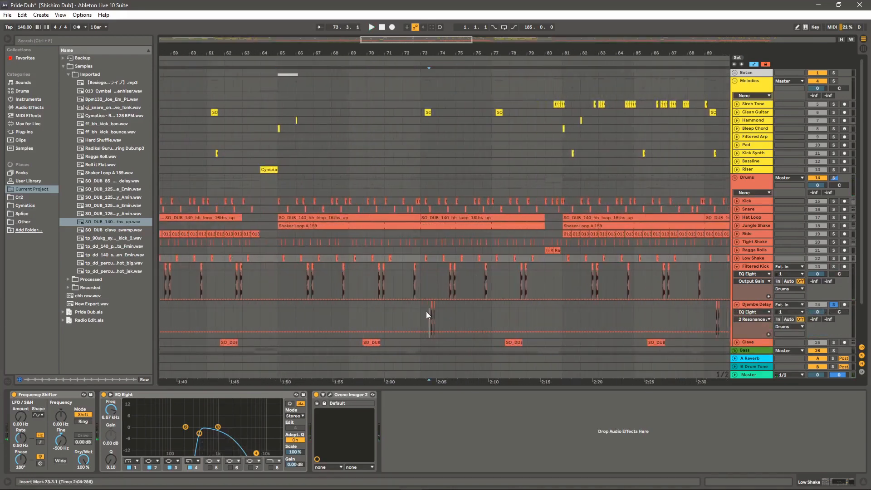
key("space")
left_click_drag(470, 51, 471, 9)
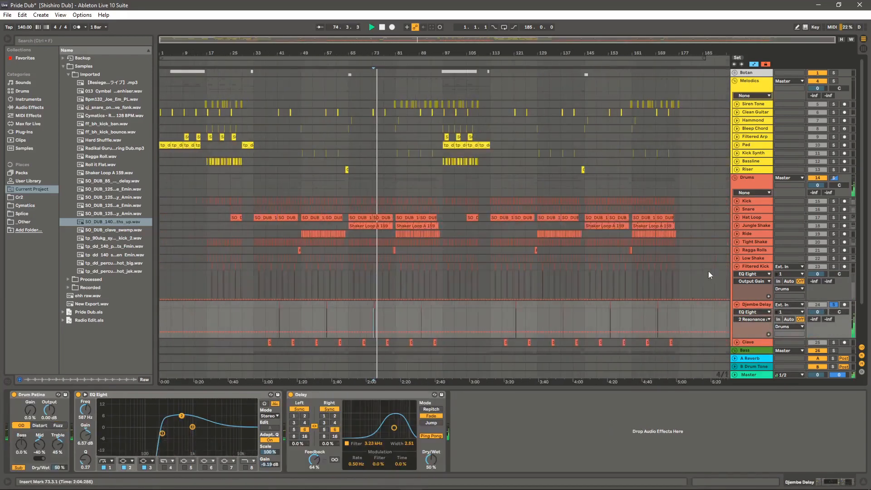
Expand and solo Clave, and play its clip from around bar 117 while reviewing its effects
scroll(709, 271, "down", 3)
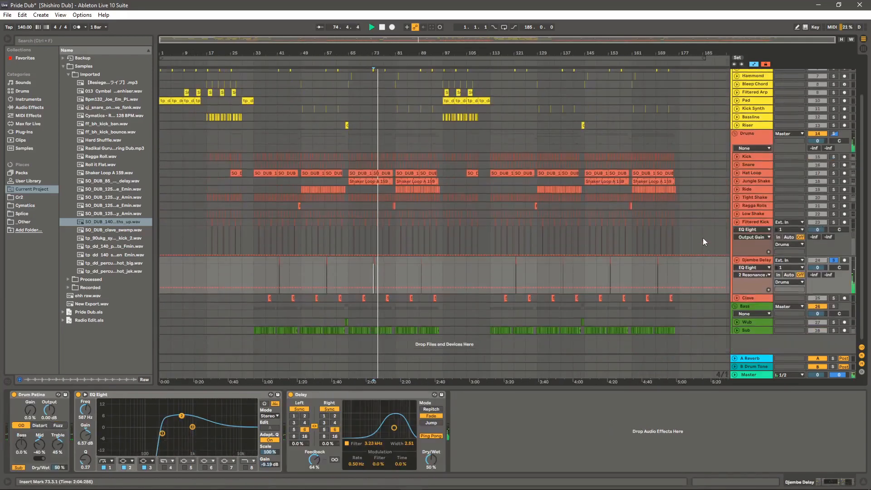
left_click(736, 297)
left_click_drag(504, 52, 504, 104)
key("space")
left_click(495, 297)
key("space")
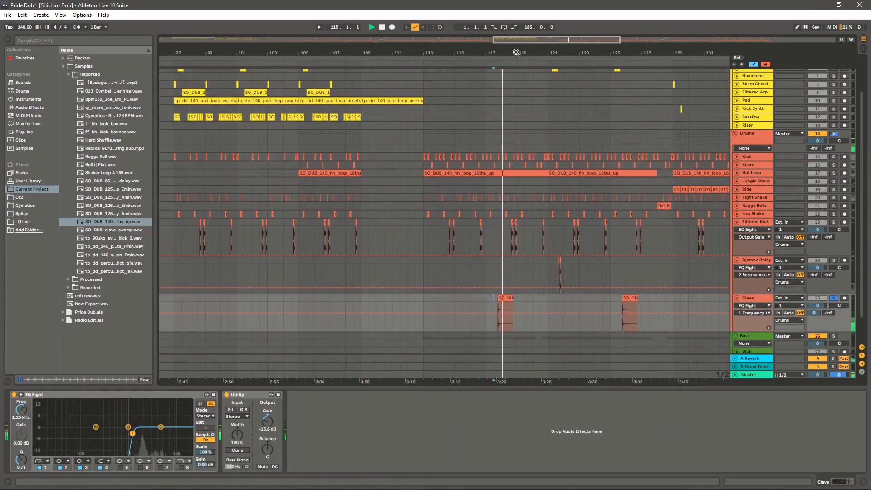
left_click_drag(514, 52, 515, 19)
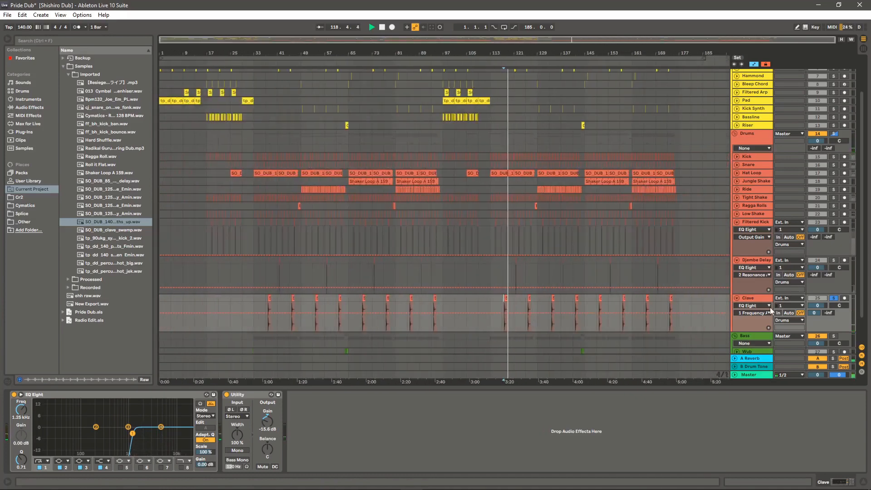
Collapse the Clave, Djembe Delay and Filtered Kick tracks
left_click(738, 298)
left_click(737, 260)
left_click(738, 222)
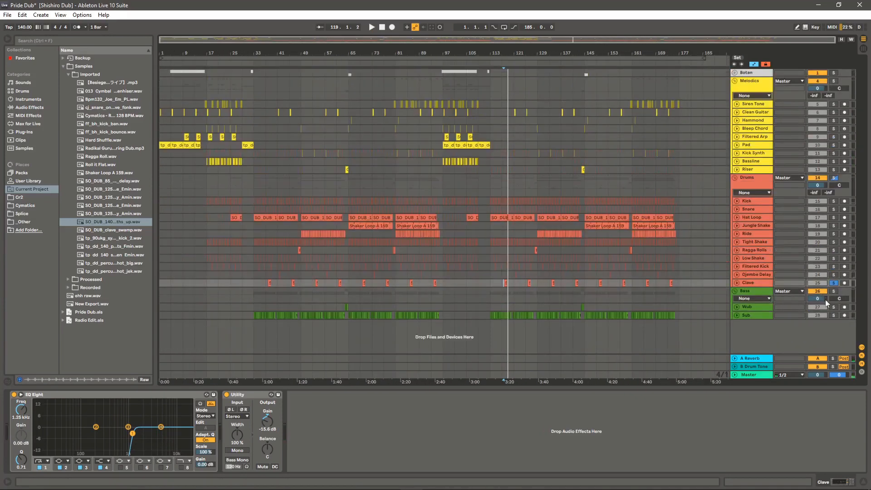
Solo the Bass group, expand Sub, and play it from bar 33 while reviewing its device chain
left_click(737, 315)
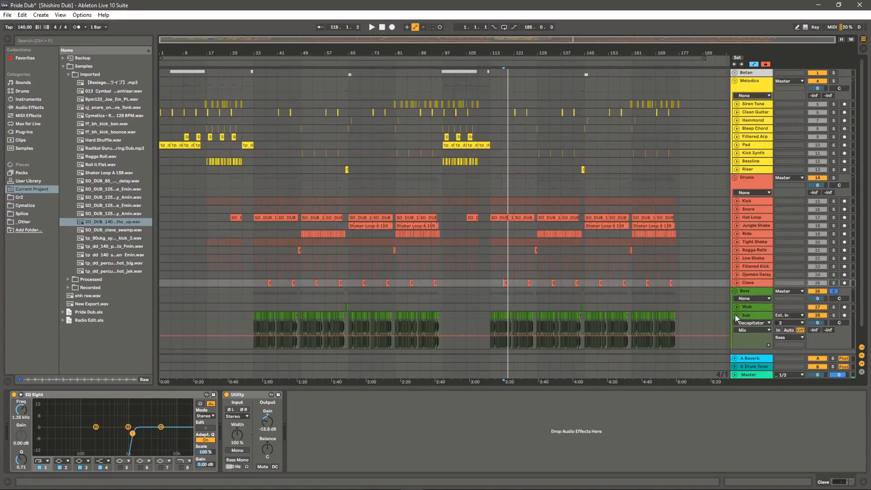
left_click_drag(255, 53, 252, 310)
left_click(251, 306)
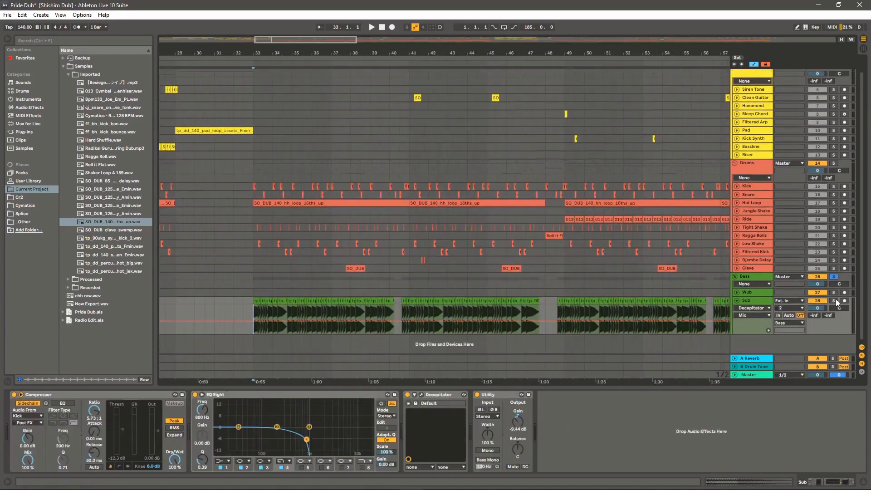
key("space")
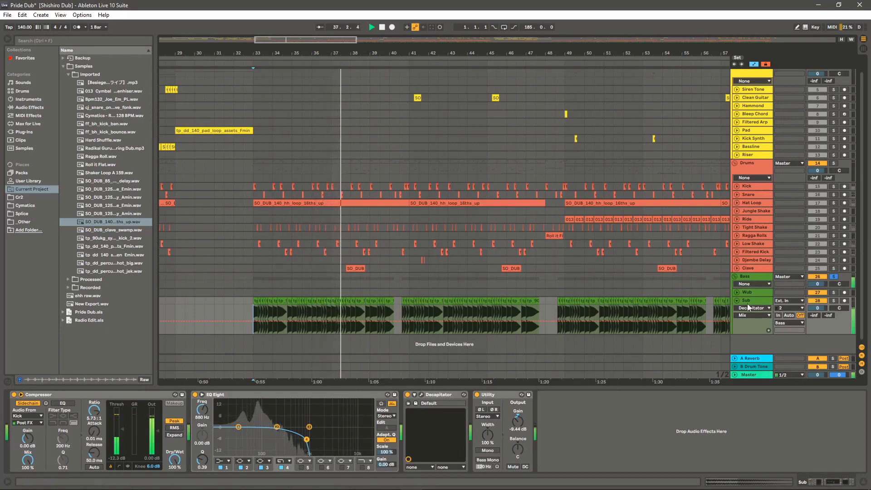
left_click_drag(359, 52, 279, 63)
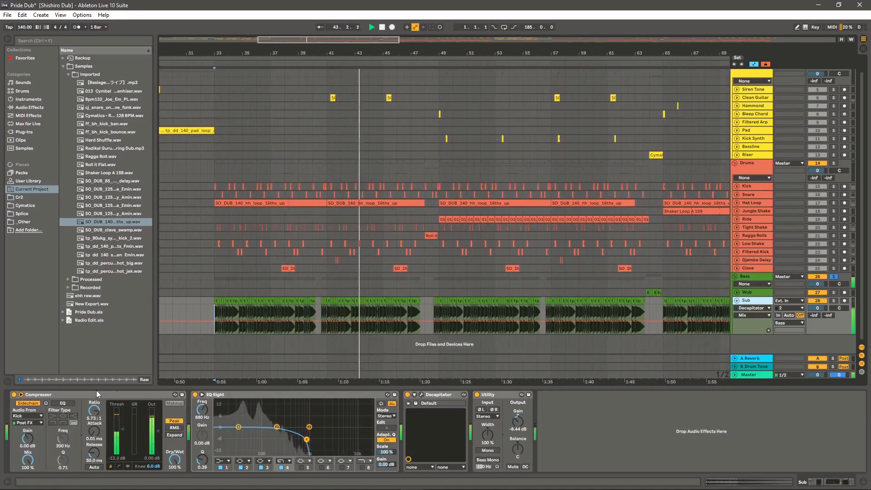
Compare the Sub with and without EQ Eight band 4 and Decapitator, switching each off and back on during playback
left_click(281, 468)
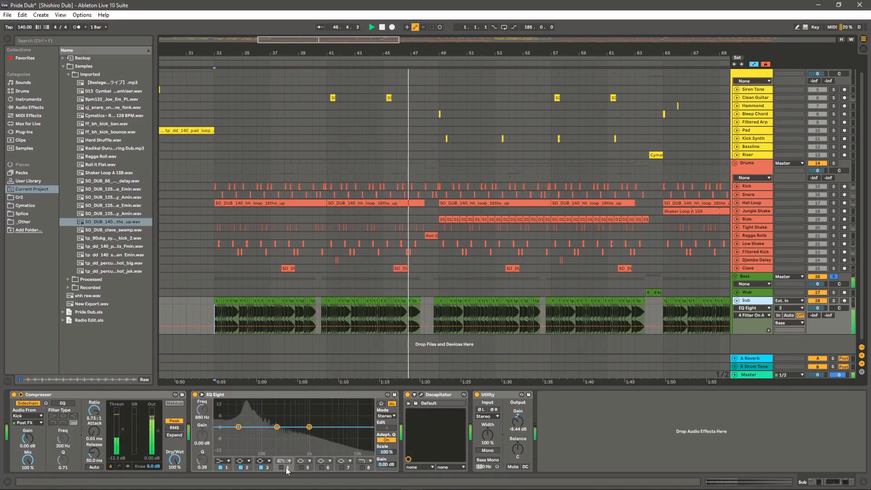
left_click(281, 467)
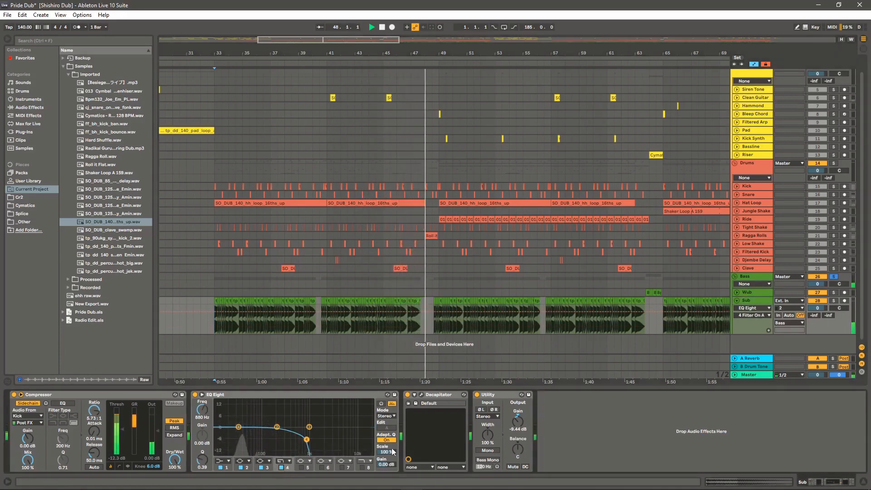
left_click(436, 394)
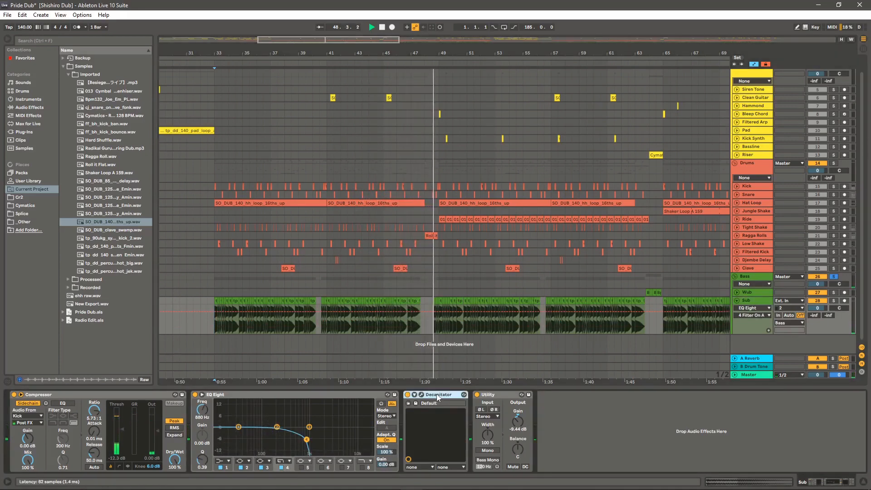
left_click(407, 395)
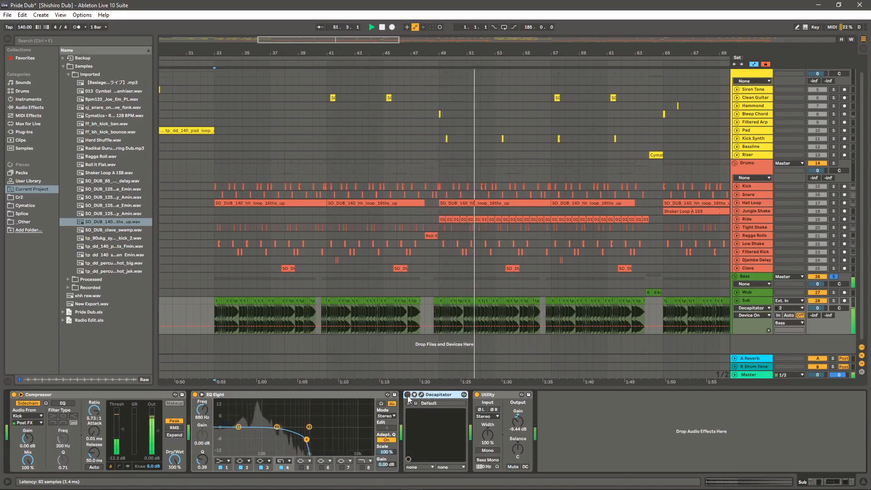
left_click(408, 394)
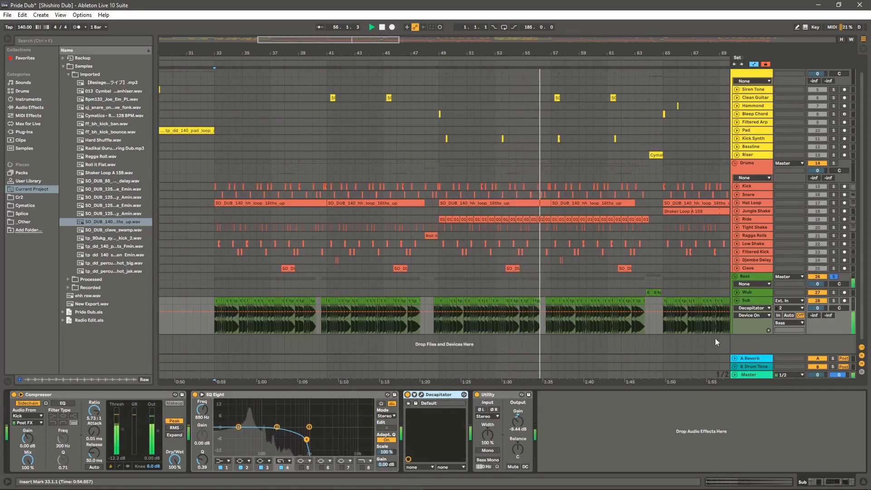
Solo and expand Wub, and play its clips from bar 63.4 while viewing the waveform up close
left_click(834, 292)
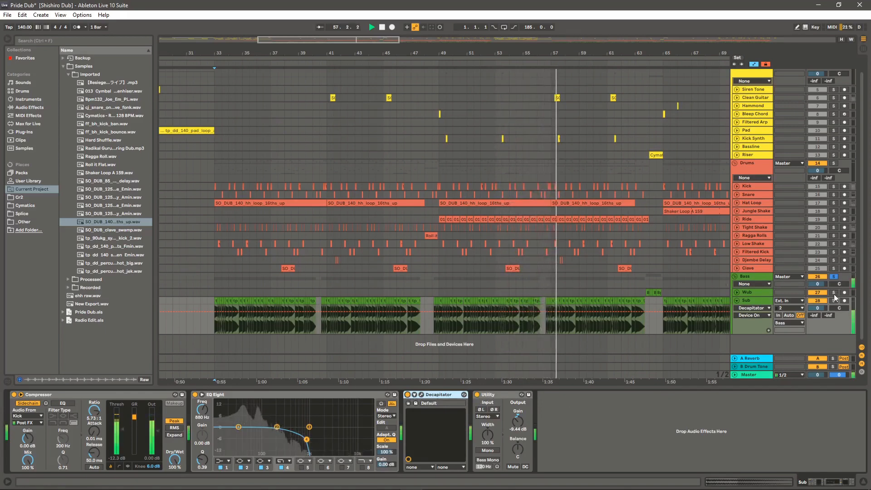
left_click_drag(646, 57, 646, 190)
left_click(736, 292)
left_click(629, 300)
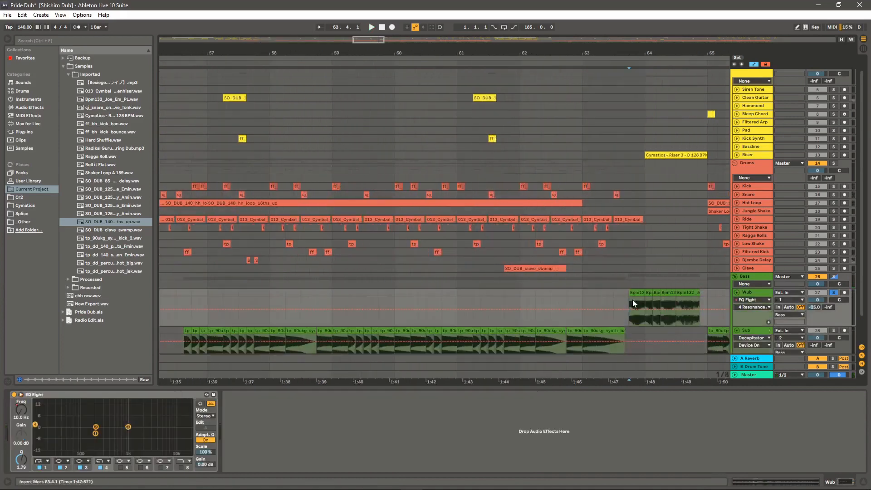
key("space")
left_click_drag(678, 57, 453, 139)
key("space")
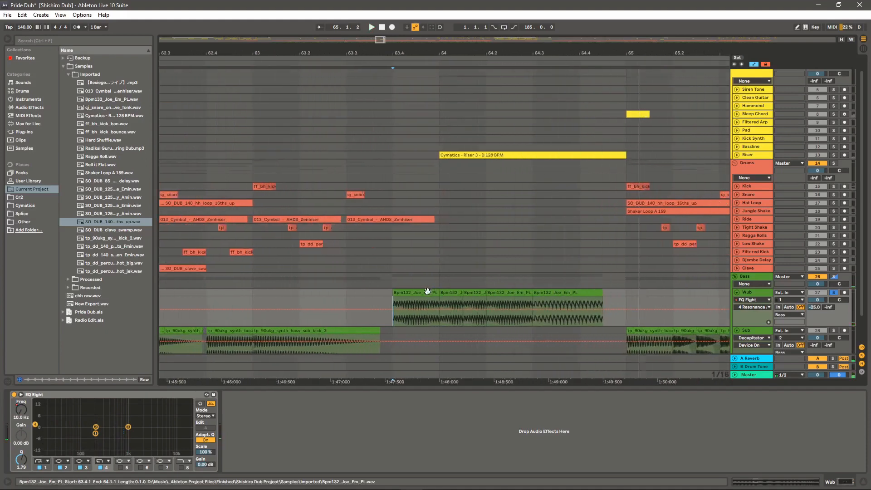
Show the Wub clip's source sample Bpm132_Joe_Em_PL in the browser, and replay the fill from bar 63.4
right_click(427, 291)
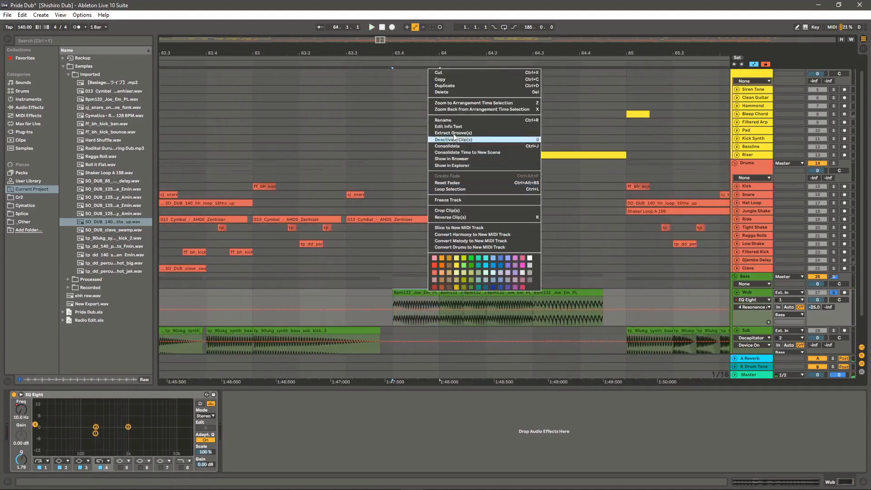
left_click(454, 158)
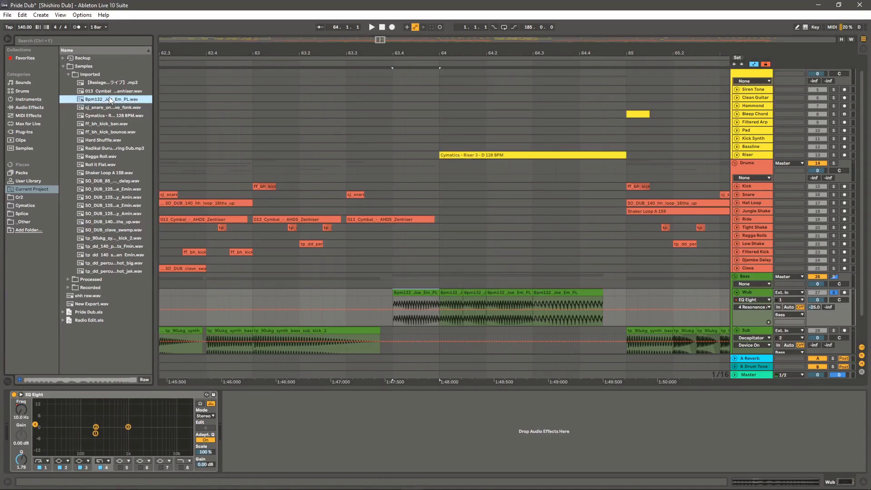
left_click(391, 303)
key("space")
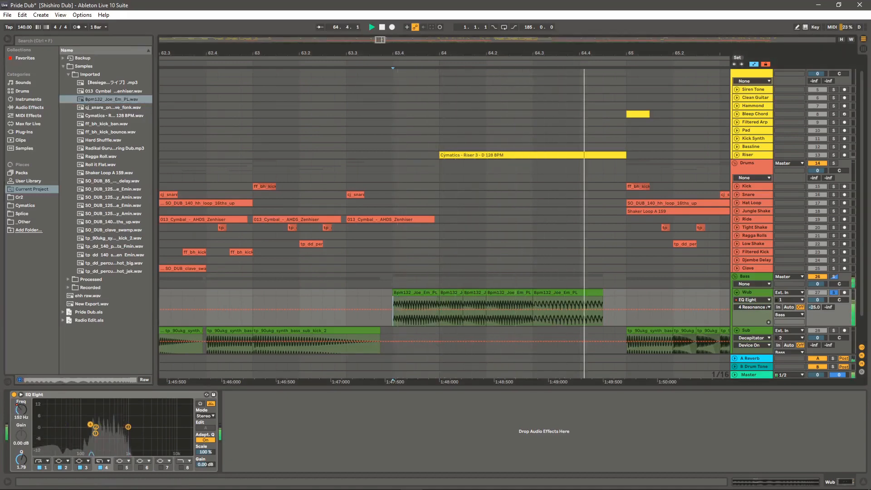
key("space")
Collapse the Wub and Sub tracks and return to the full arrangement overview
scroll(521, 278, "down", 8)
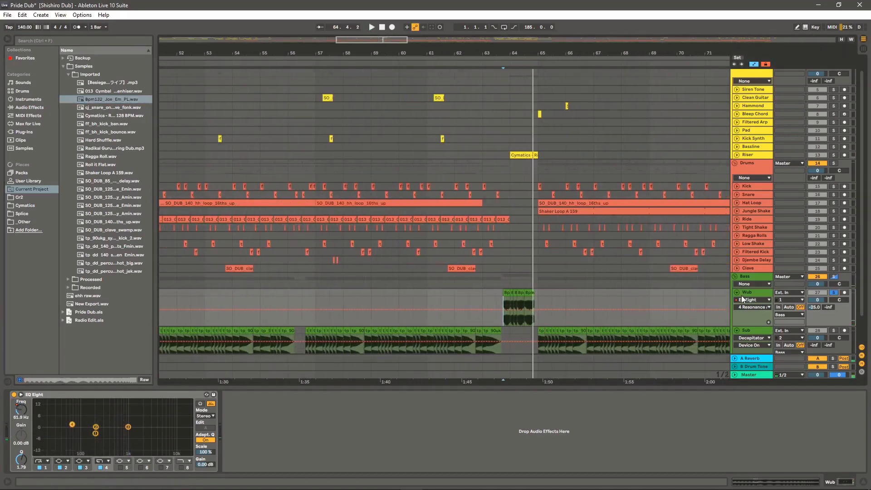
left_click(737, 293)
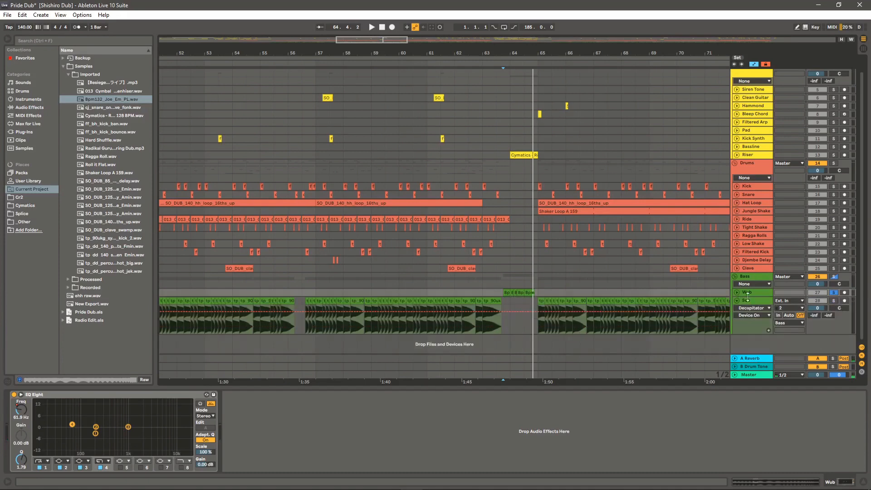
left_click(737, 301)
left_click_drag(539, 55, 350, 55)
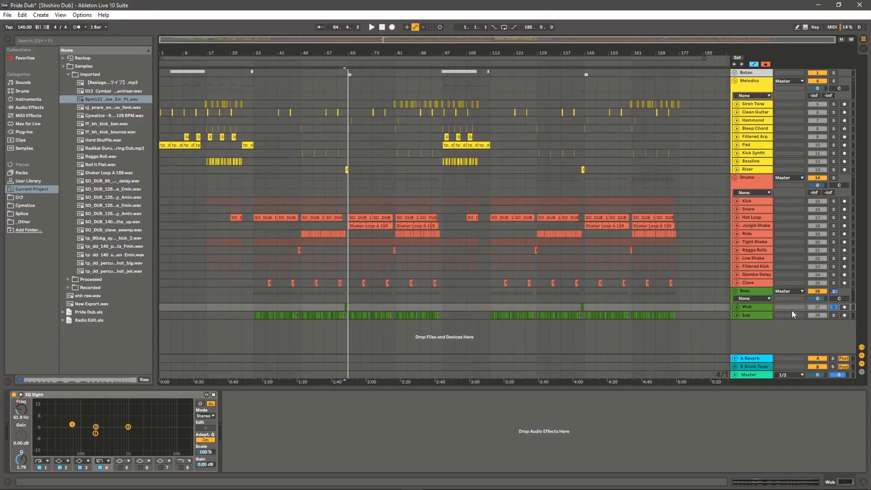
Check the device chains on the Bass, Drums, Melodics and Botan groups
left_click(756, 295)
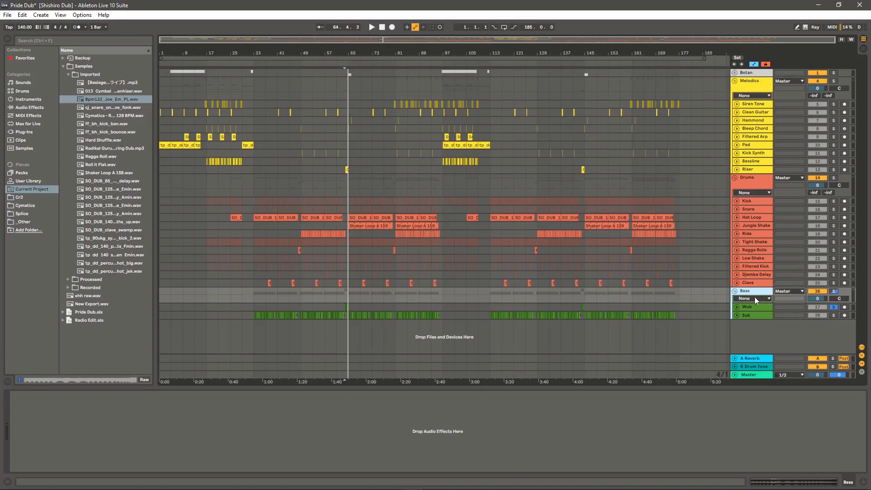
left_click(754, 177)
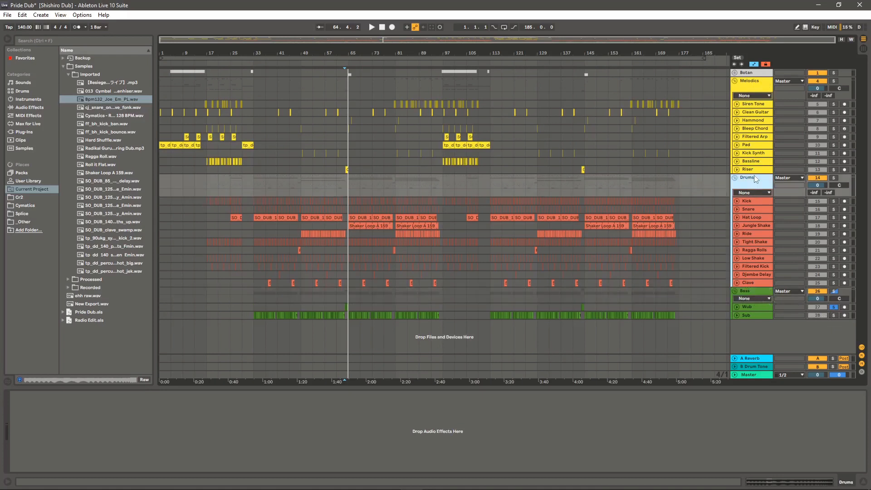
left_click(747, 81)
left_click(749, 74)
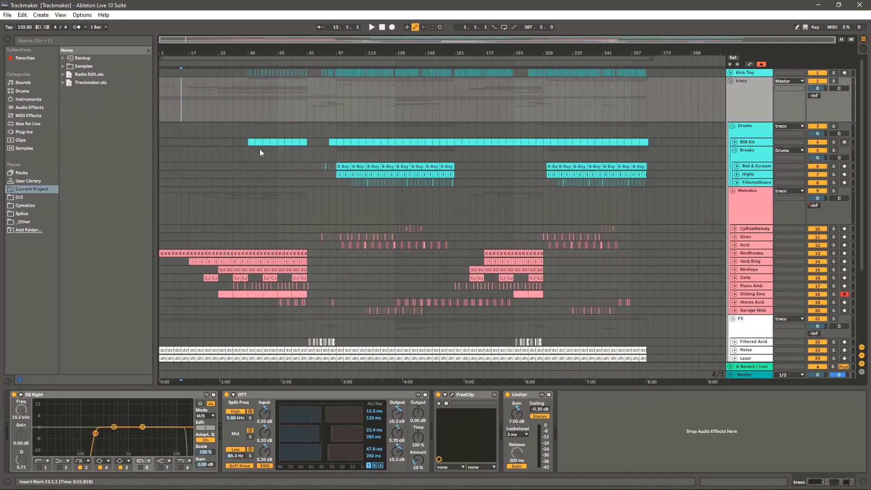
In the Trackmaker set, select the Melodics group's section from bar 1 to bar 81
scroll(211, 159, "down", 5)
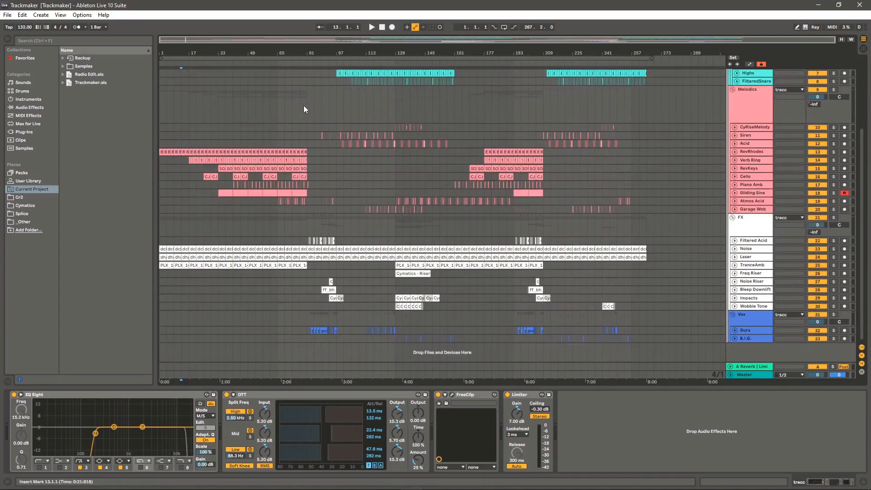
left_click_drag(303, 109, 134, 88)
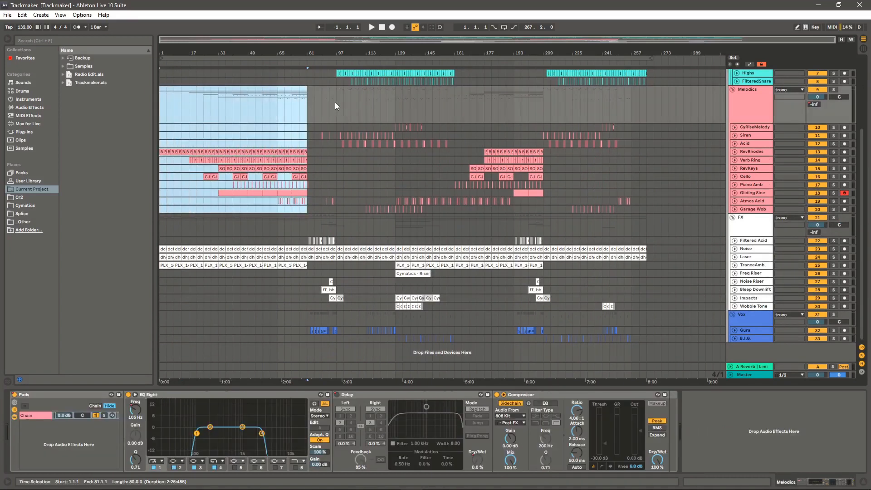
Highlight the Melodics group from bar 1 to about bar 97, and place the insert marker at bar 37
left_click_drag(335, 105, 142, 108)
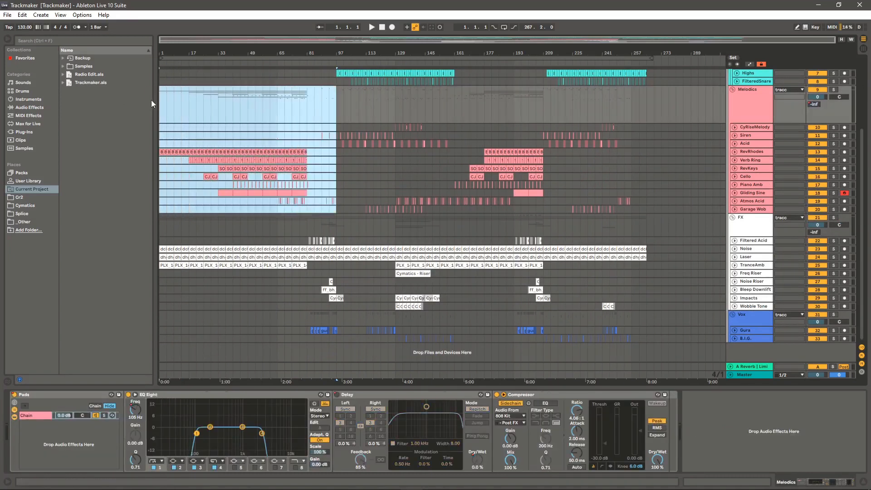
left_click(227, 121)
left_click_drag(160, 55, 161, 82)
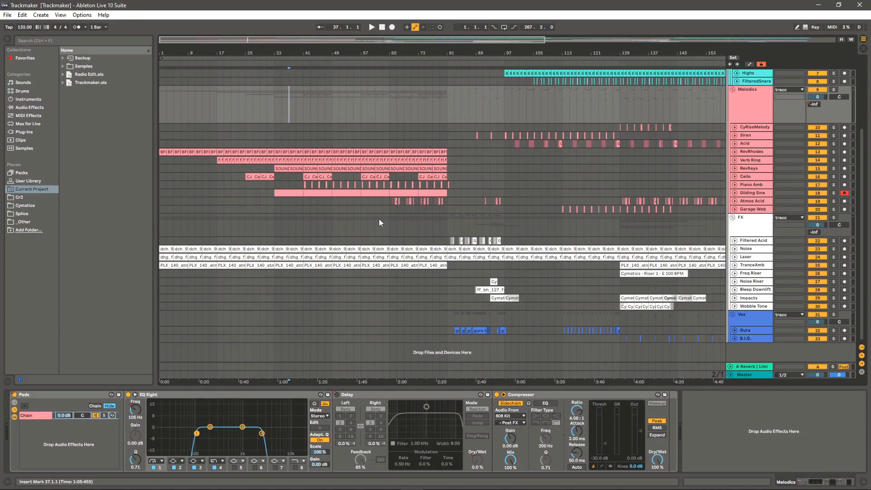
Play the arrangement from about bar 3, solo the FX group and stop playback
left_click(167, 202)
key("space")
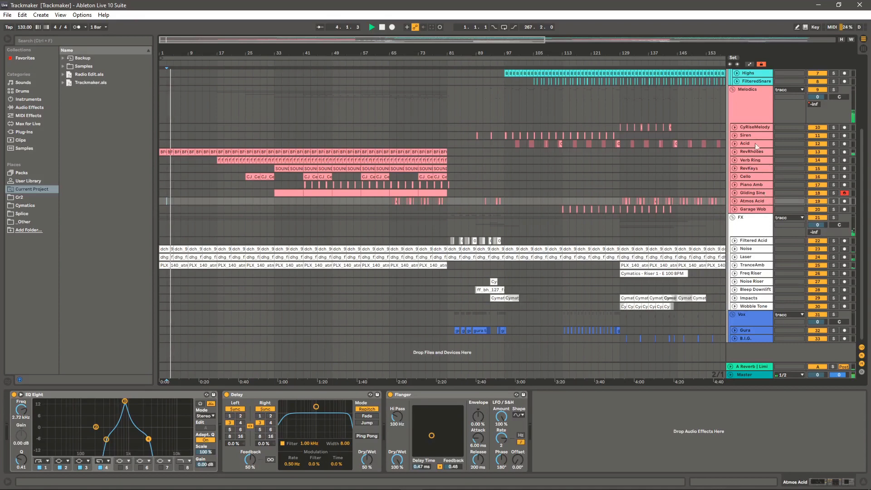
left_click(833, 217)
key("space")
left_click_drag(222, 53, 225, 55)
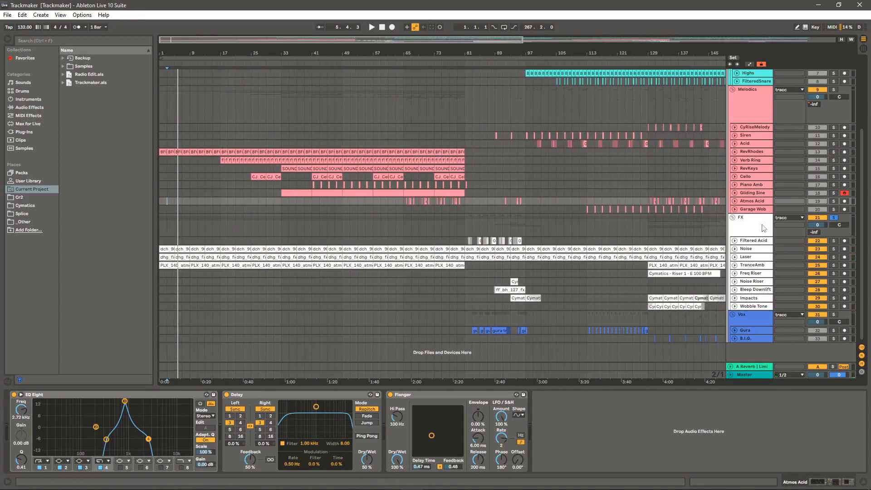
Go through the FX group's tracks down to Wobble Tone and examine their device chains
left_click(747, 223)
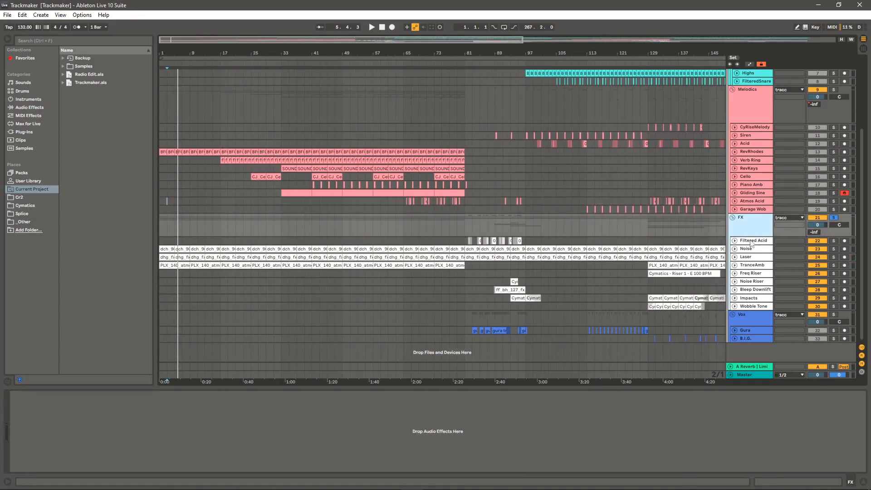
left_click(749, 257)
left_click(752, 272)
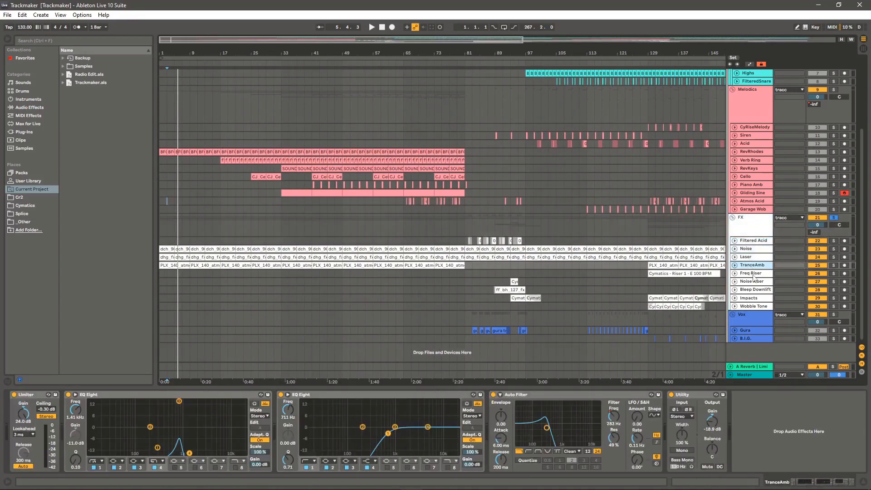
left_click(752, 282)
left_click(753, 290)
left_click(753, 298)
left_click(755, 306)
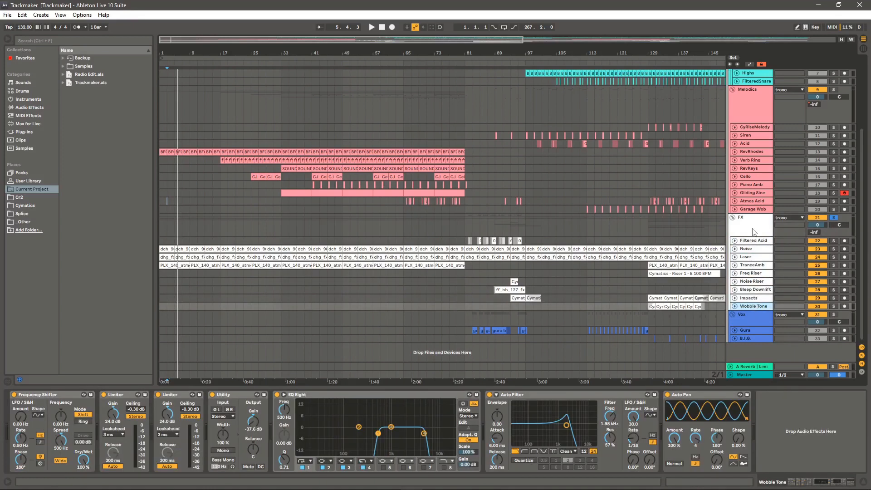
left_click(755, 230)
Play the FX group from bar 1 and solo the TranceAmb track to hear it alone
key("Home")
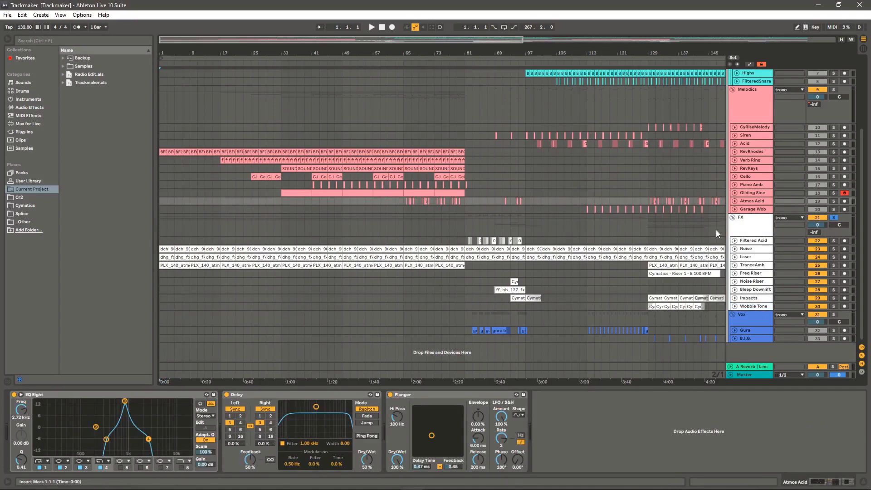
key("space")
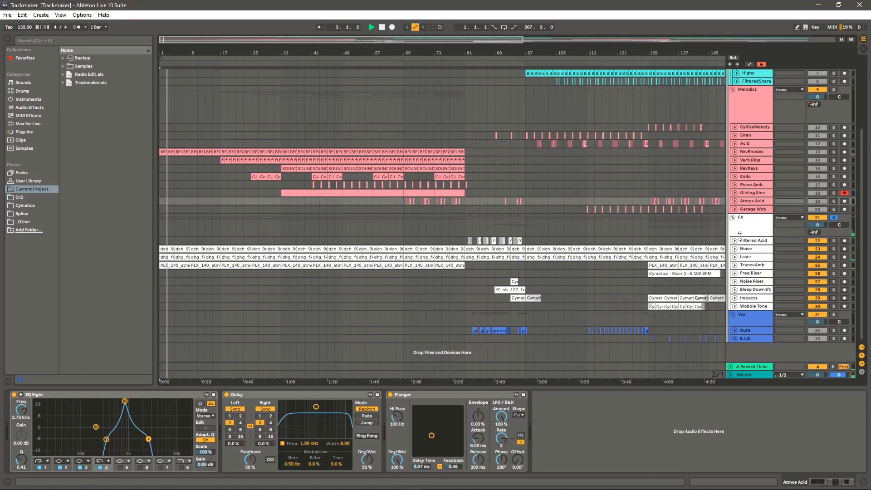
left_click(755, 266)
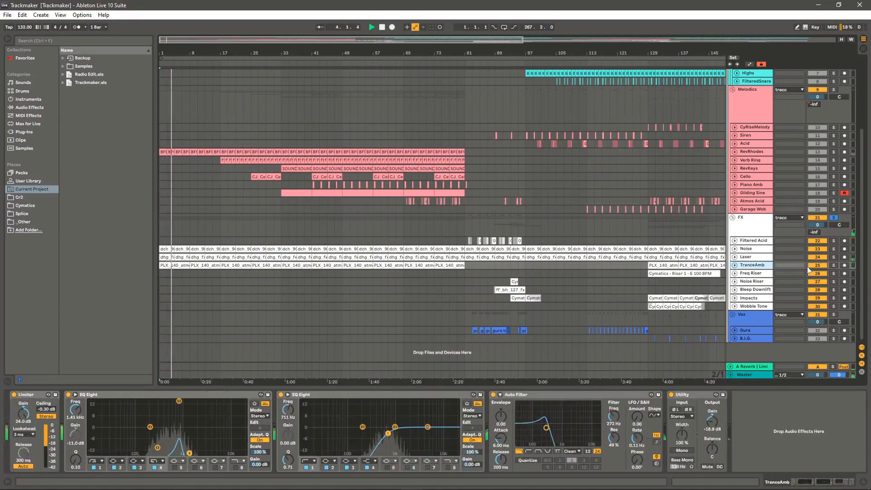
left_click(834, 266)
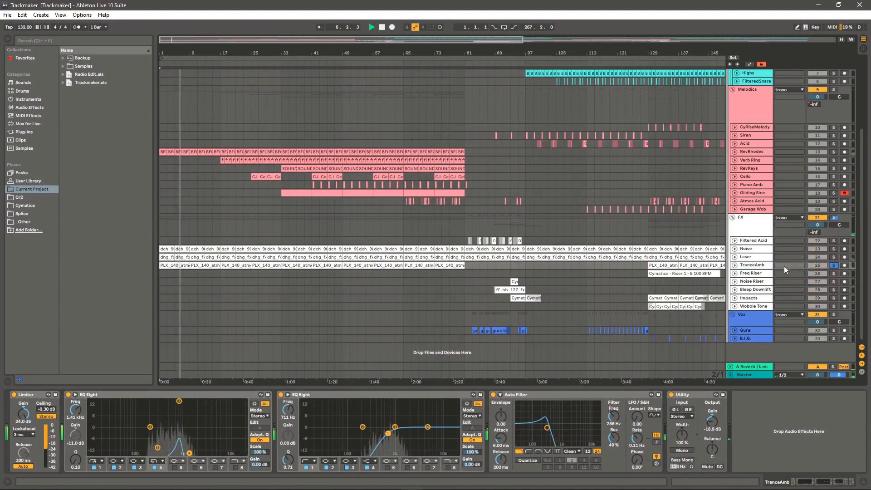
Move the TranceAmb track into the Melodics group and undo the move
left_click_drag(755, 267, 762, 128)
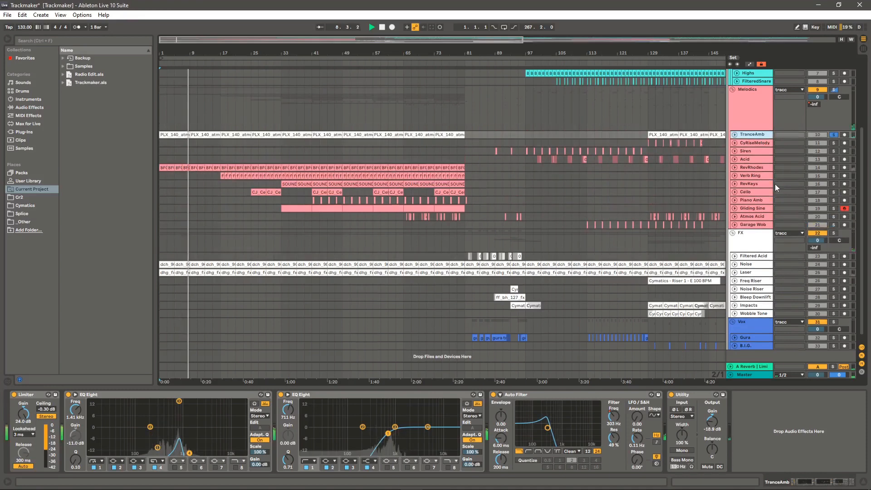
left_click(752, 108)
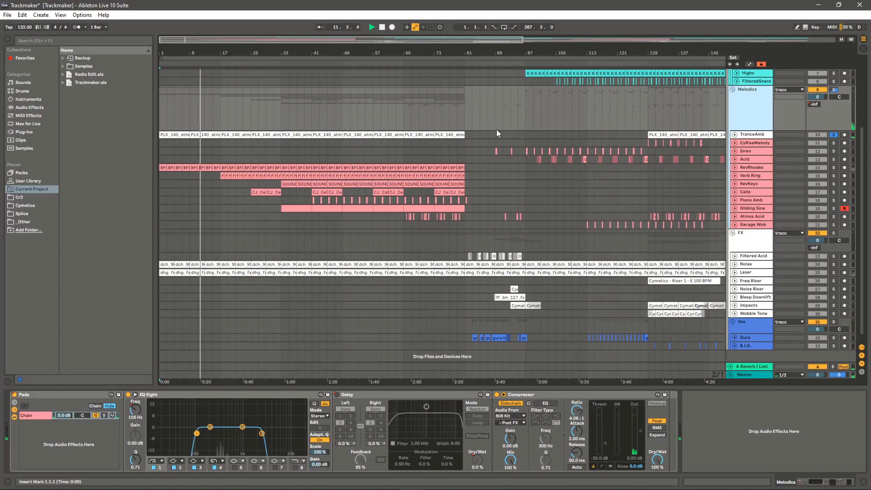
key("ctrl+z")
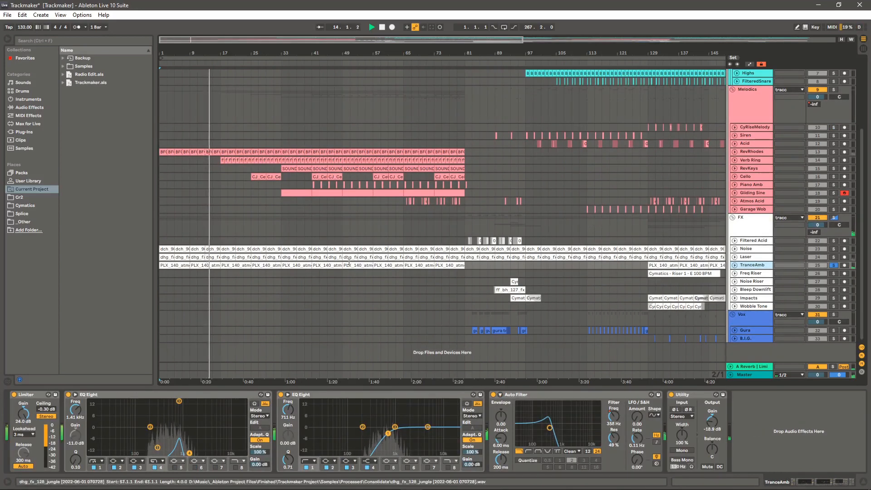
Unfold and play the TranceAmb track from bar 57, and show that clip's source file in the browser
left_click(735, 264)
key("space")
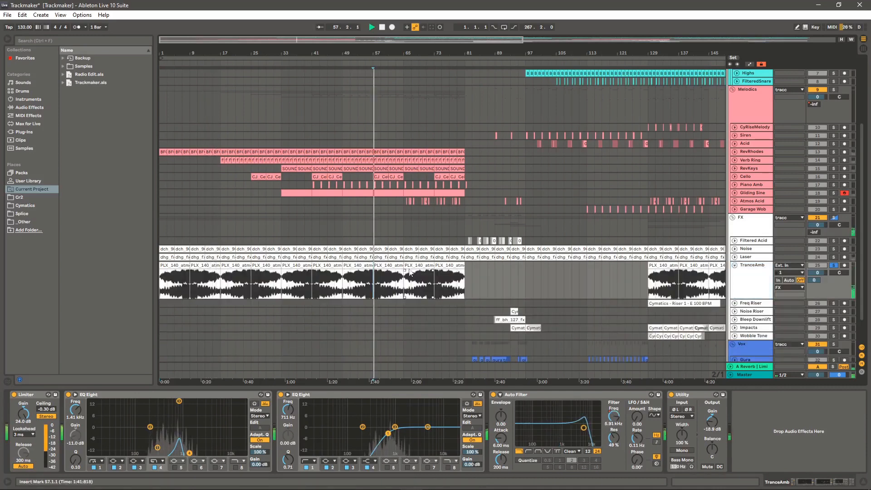
left_click_drag(363, 52, 401, 59)
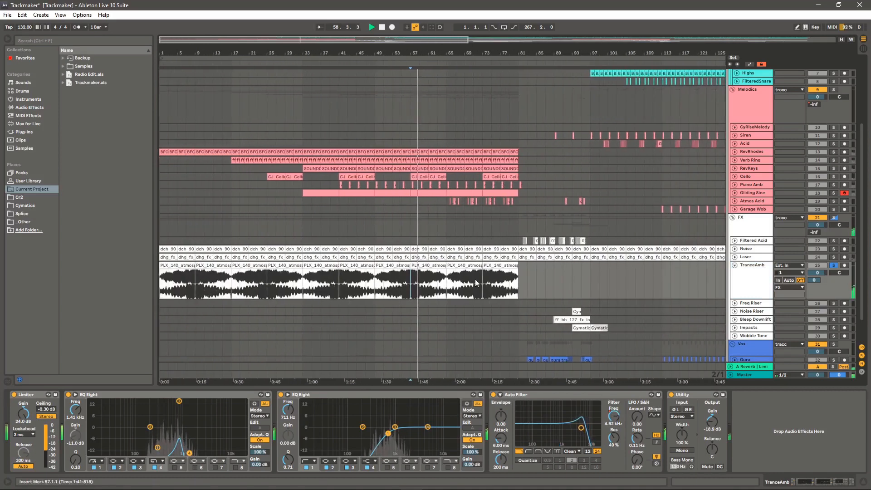
right_click(429, 265)
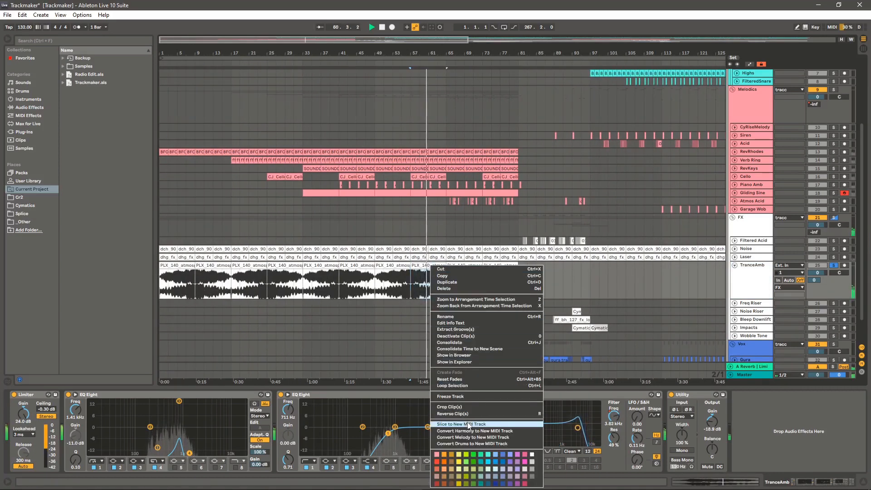
left_click(458, 355)
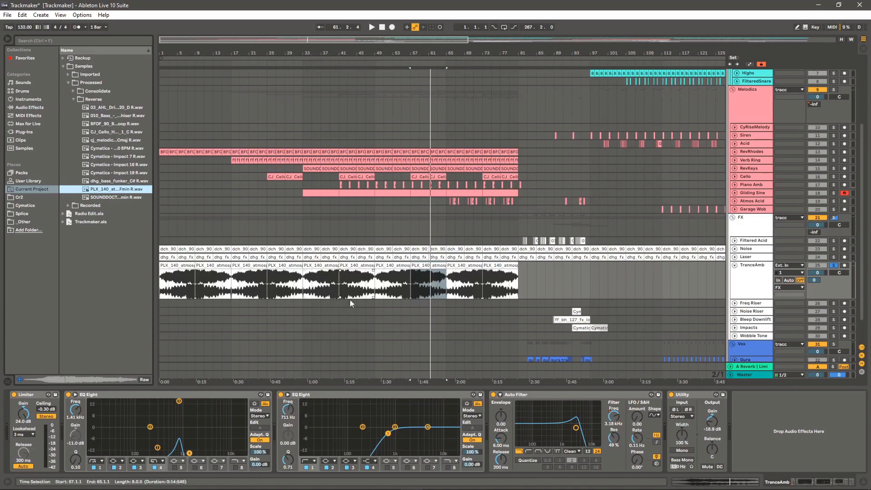
Play the soloed TranceAmb track from bar 53, zoom out to more of the arrangement and stop playback
left_click(393, 285)
key("space")
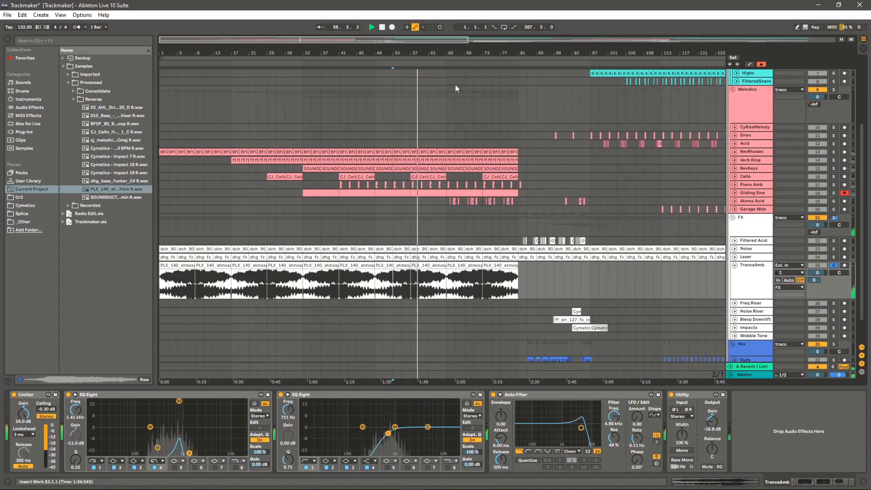
left_click_drag(453, 48, 453, 32)
key("space")
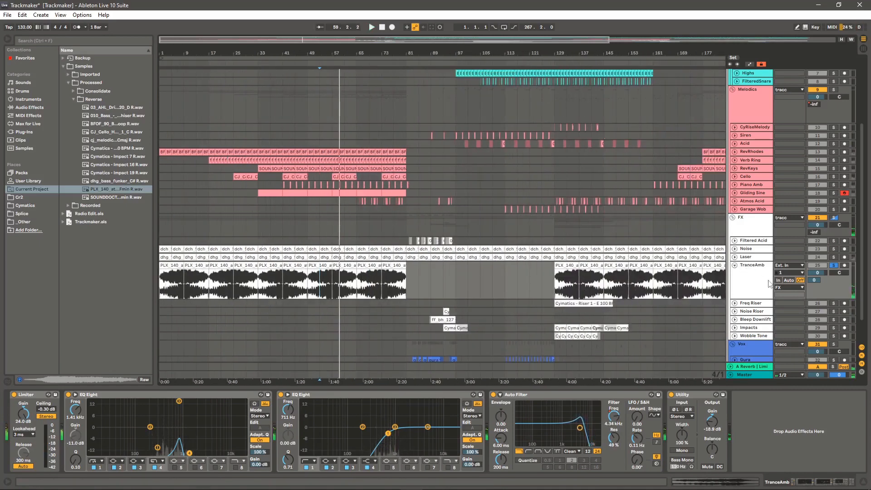
Fold the TranceAmb track, unfold the Noise track and play it from bar 37
left_click(734, 267)
left_click(734, 249)
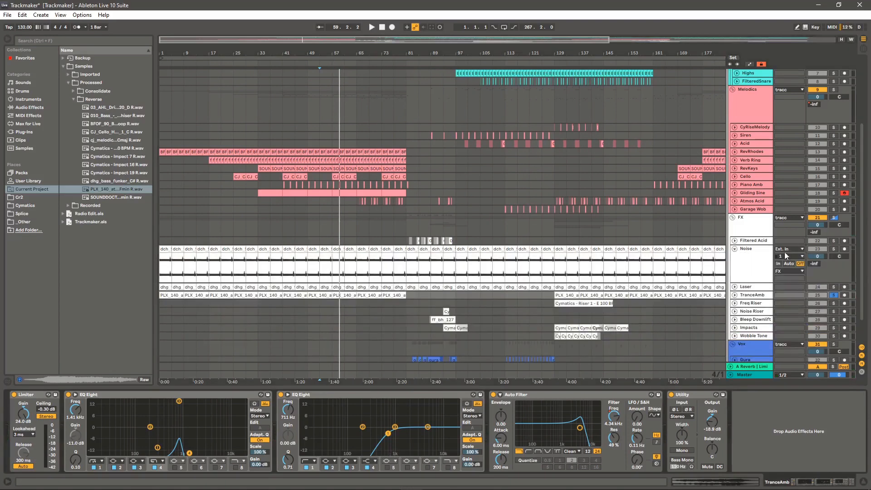
left_click(272, 275)
key("space")
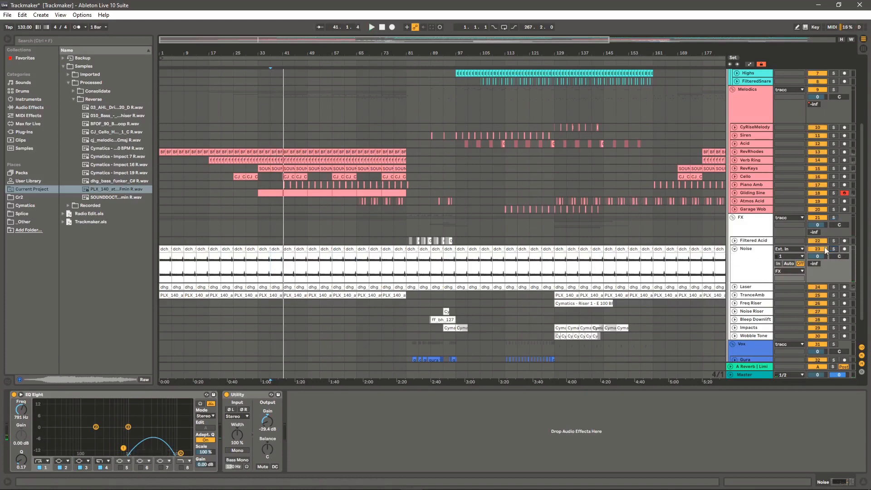
Fold the Noise track, unfold and solo the Laser track, and play it from bar 37 with its devices shown
left_click(734, 249)
left_click(735, 257)
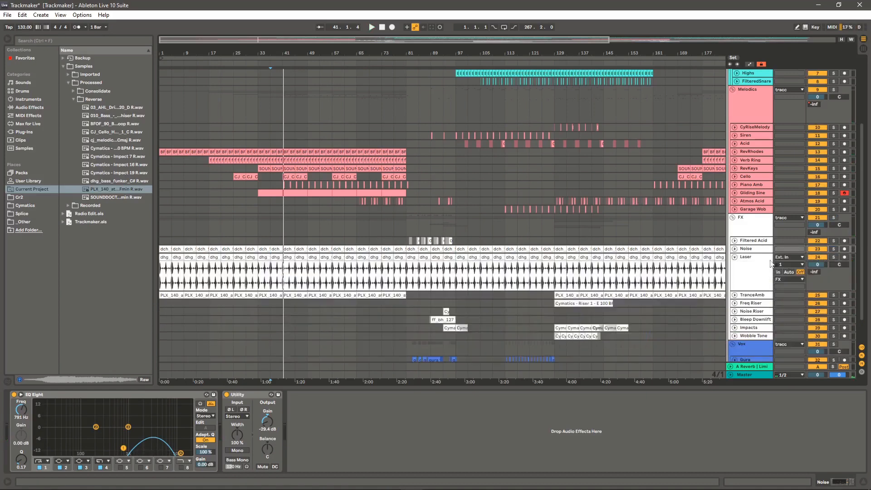
left_click(833, 257)
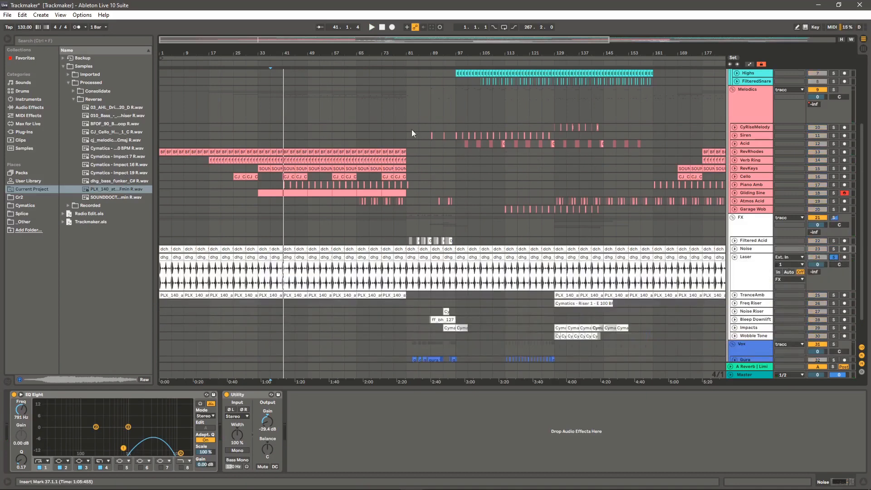
key("space")
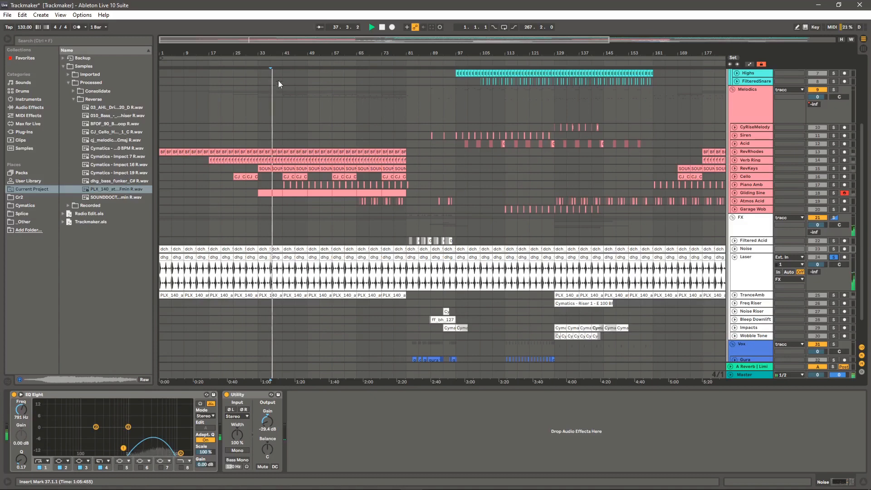
left_click(744, 274)
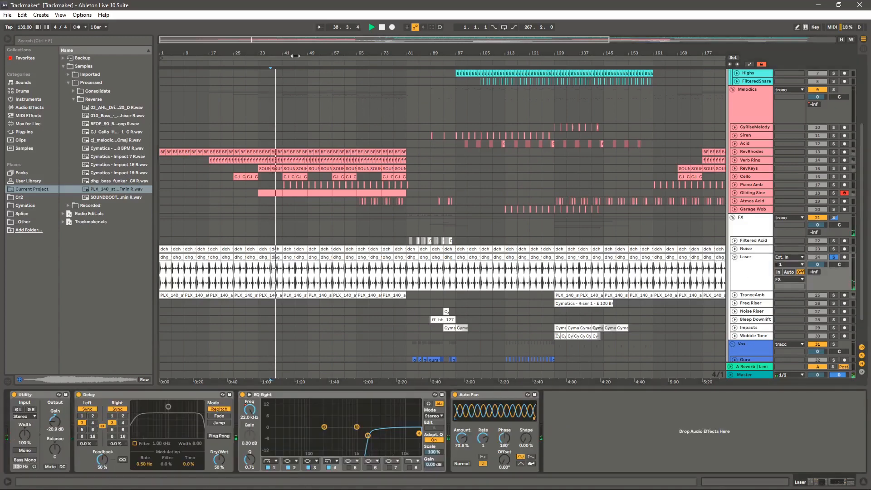
Examine the Laser track's waveform around bars 39 to 47 during playback, and stop
left_click_drag(276, 53, 130, 148)
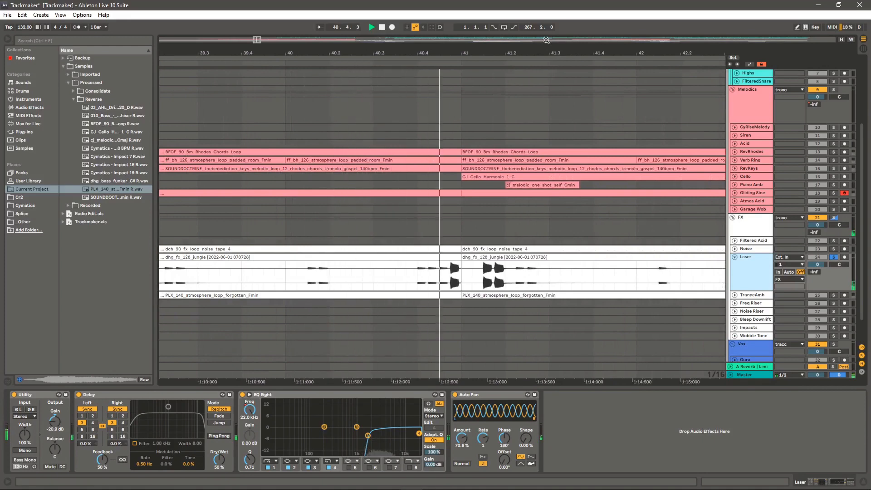
left_click_drag(545, 51, 395, 48)
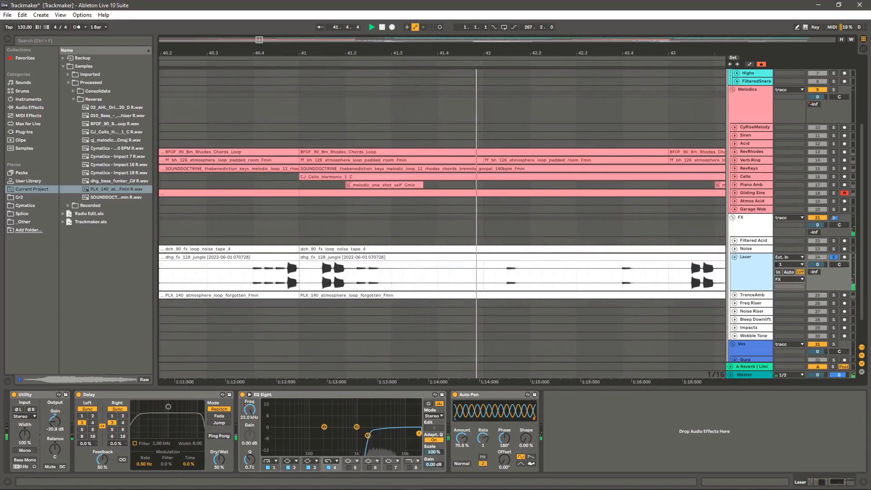
left_click_drag(458, 51, 347, 19)
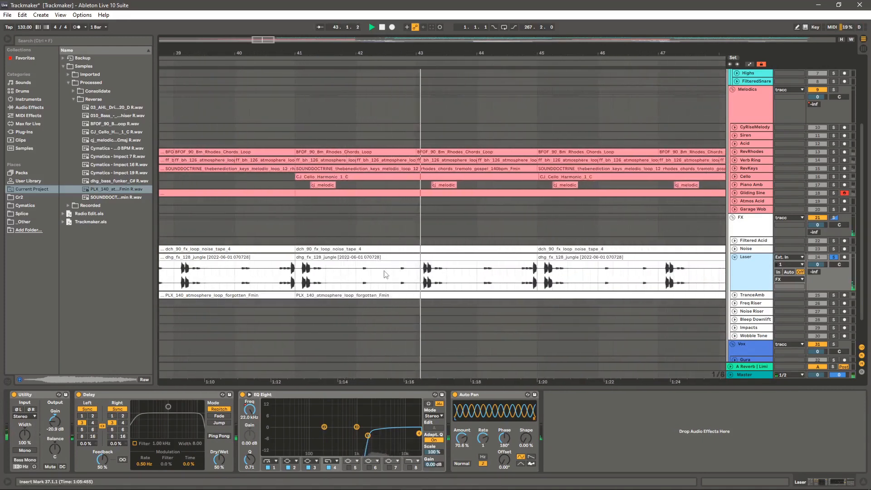
key("space")
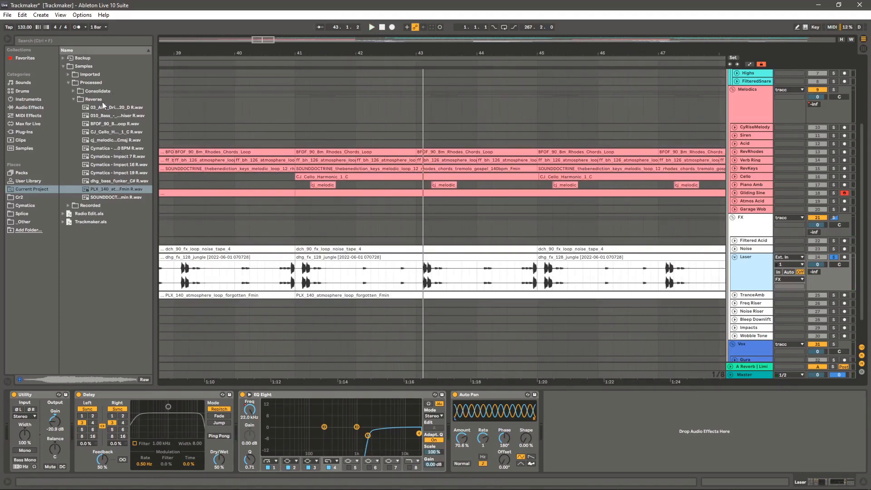
Preview the original dhg_fx_128 sample from the Consolidate folder and play the processed Laser track from bar 41 for comparison
left_click(73, 91)
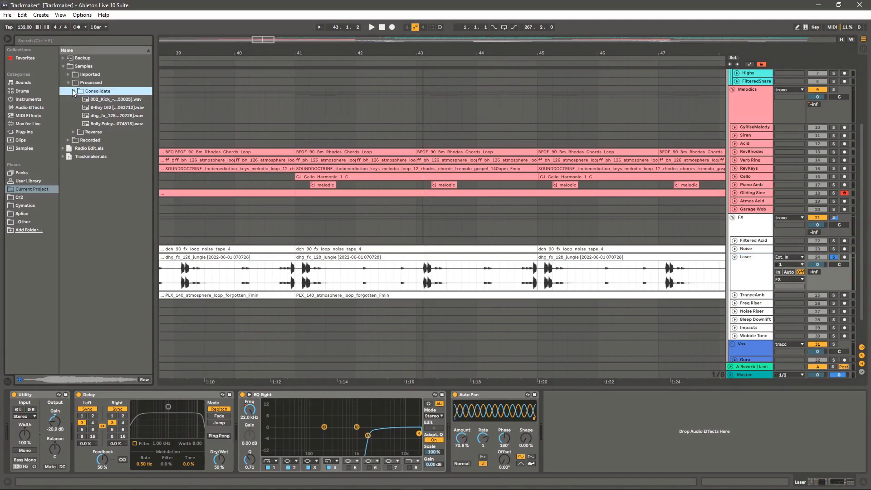
left_click(113, 116)
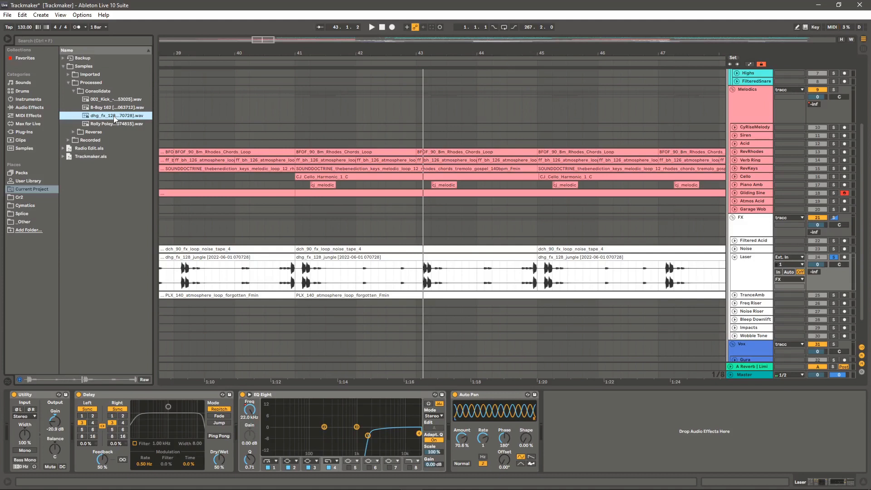
left_click(297, 278)
key("space")
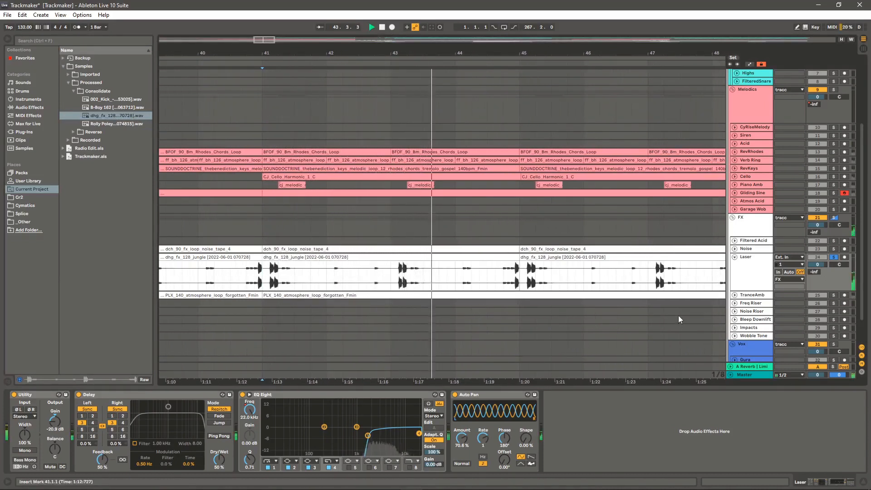
key("space")
Fold the Laser track and show the full length of the arrangement
left_click(757, 271)
left_click(734, 258)
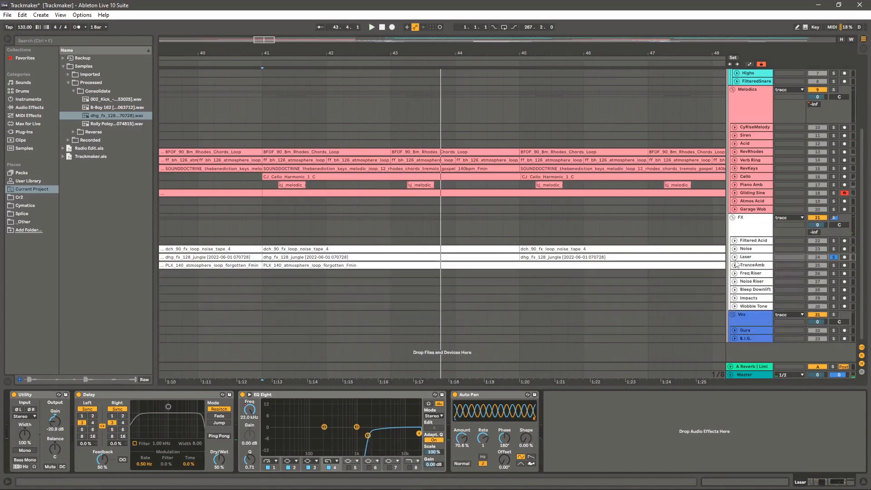
key("w")
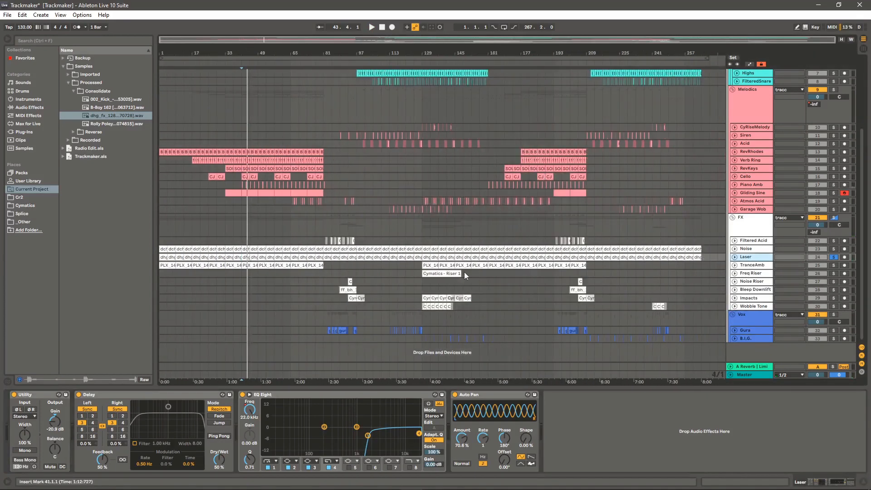
Solo the Filtered Acid track, unfold it to inspect its clips, and fold it again
left_click(834, 241)
left_click(734, 240)
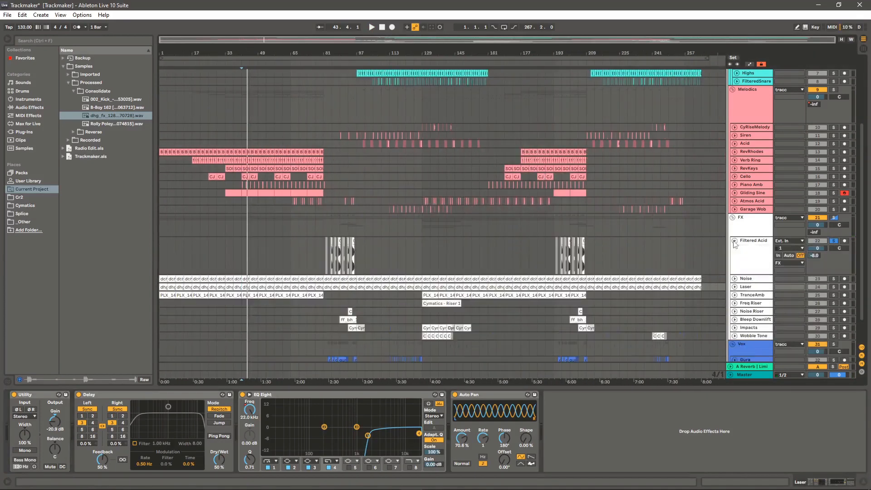
left_click_drag(328, 53, 249, 60)
left_click(735, 242)
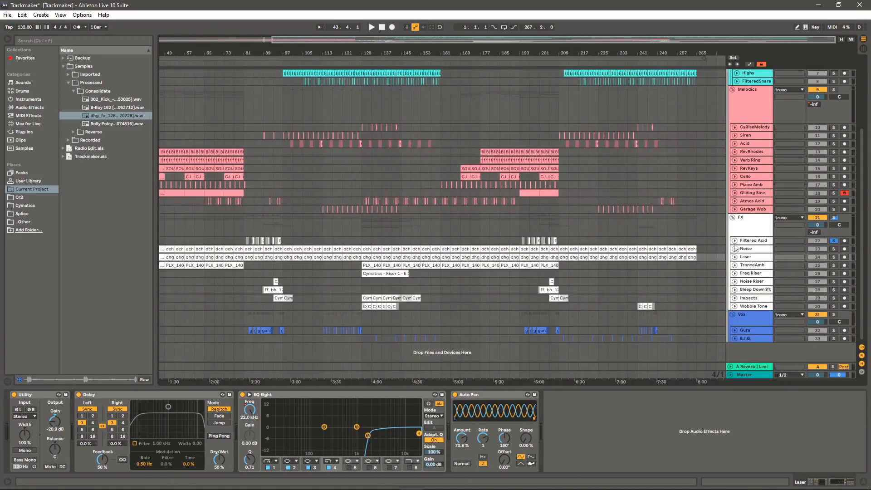
Unfold and solo the Freq Riser track, play it from bar 129, and show its Riser 1 clip's sample settings
left_click(735, 274)
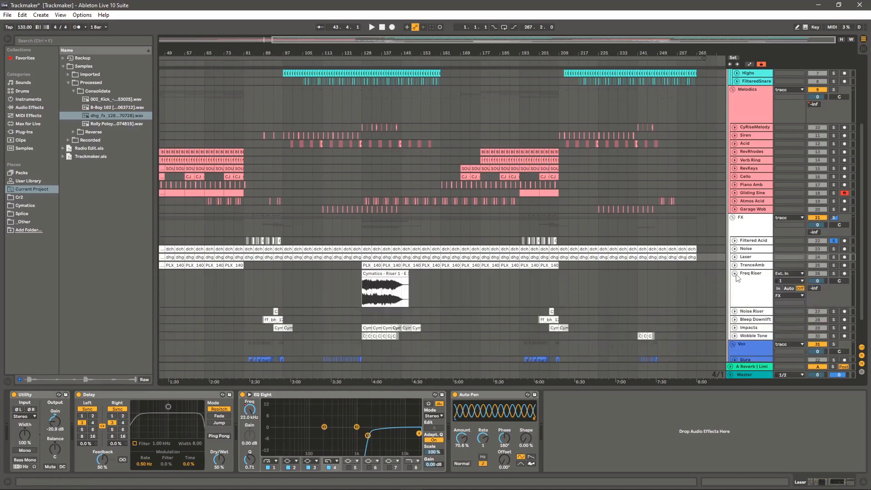
left_click(834, 273)
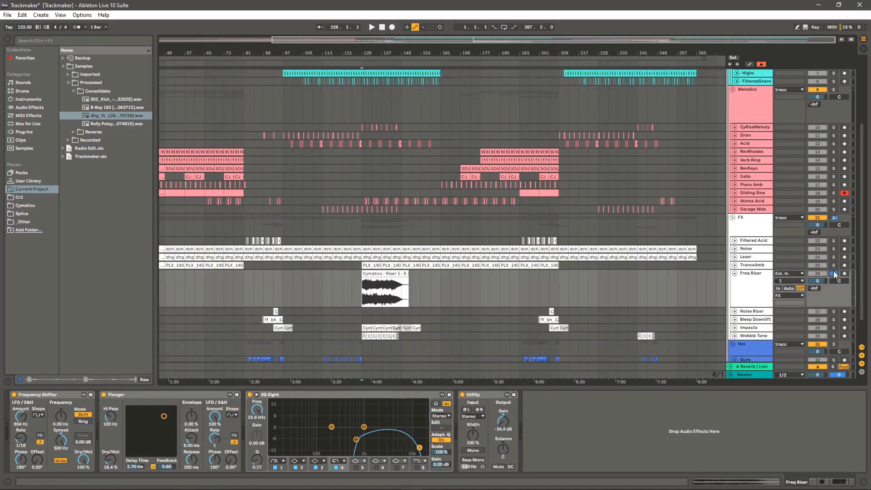
key("space")
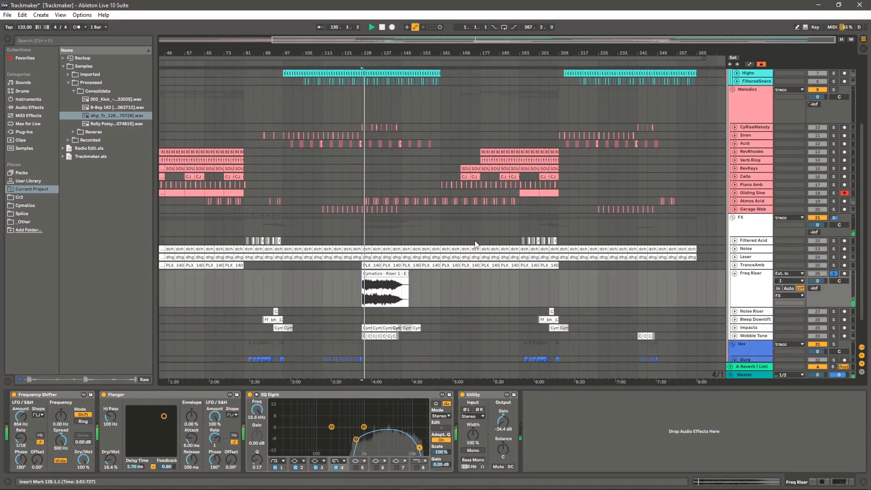
left_click(391, 274)
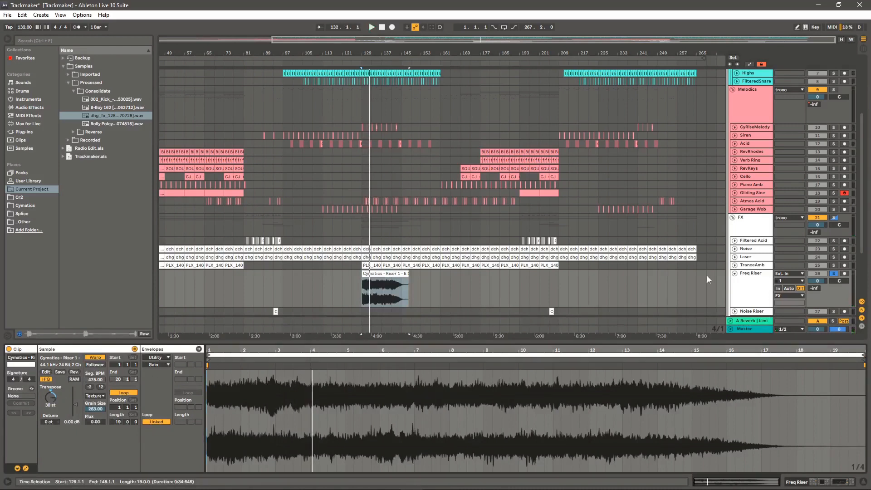
Fold the Freq Riser track, reveal its Cymatics Riser 1 sample in the browser, and replay the processed track from bar 129
left_click(735, 274)
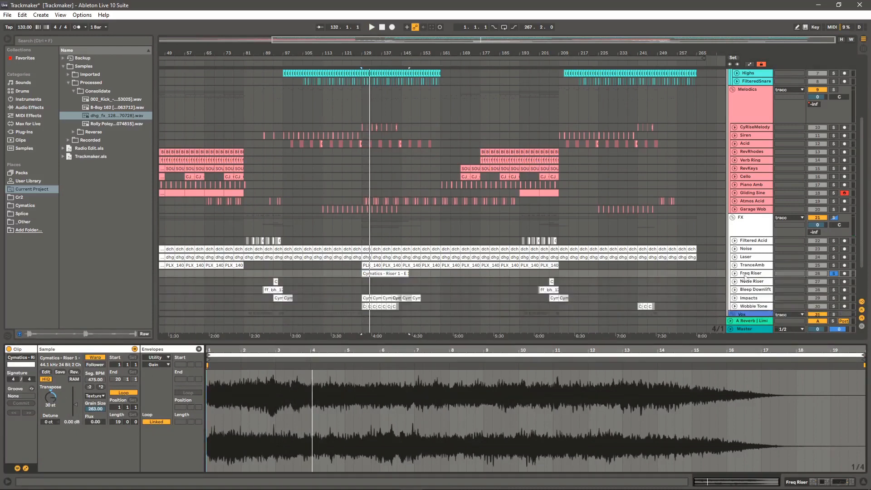
left_click(754, 275)
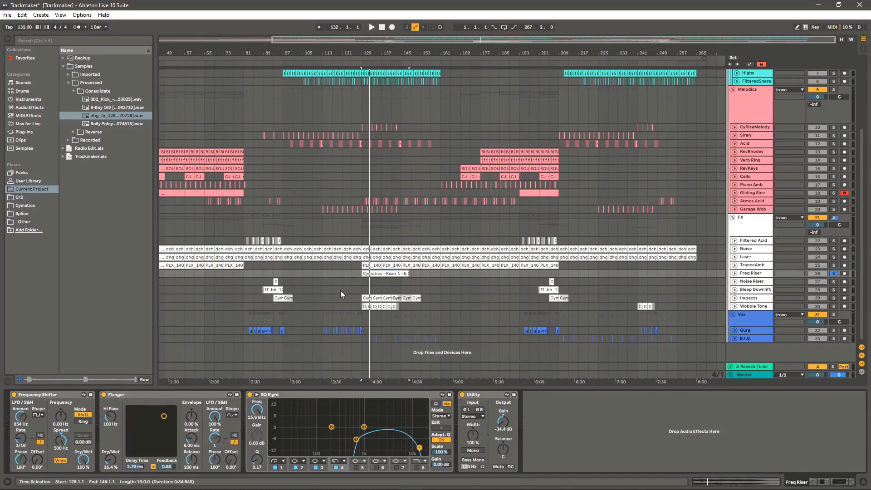
right_click(394, 274)
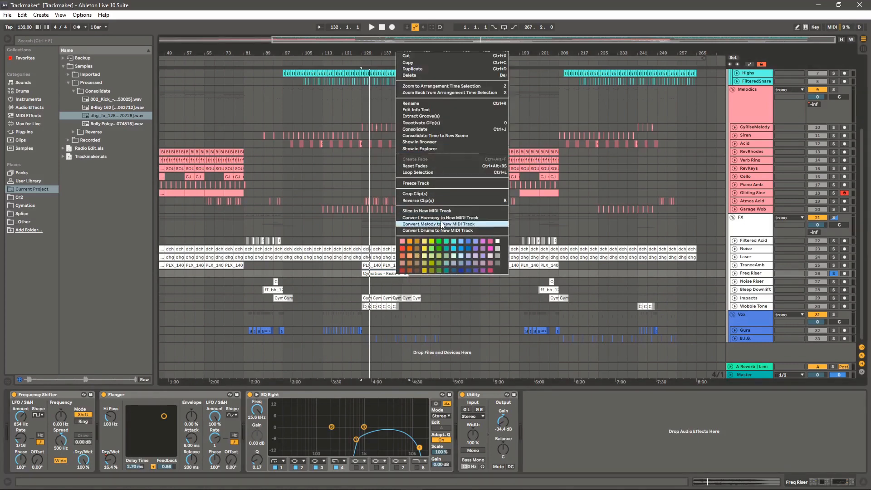
left_click(426, 142)
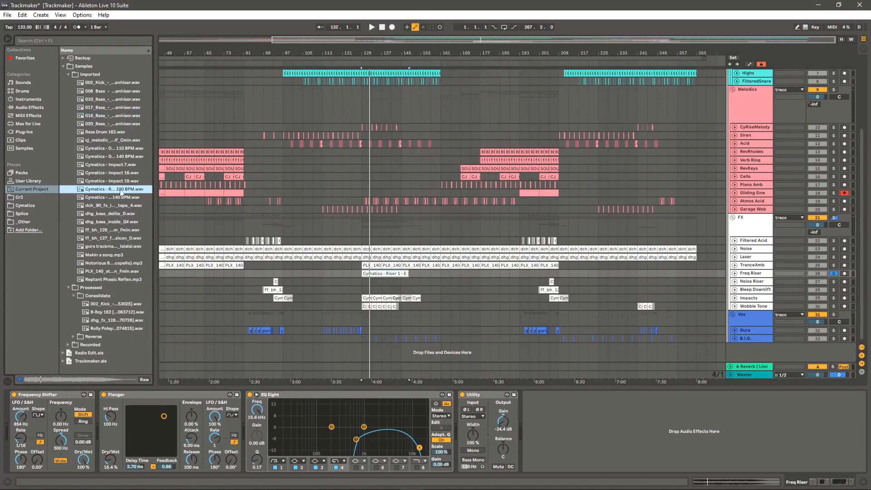
left_click(356, 273)
key("space")
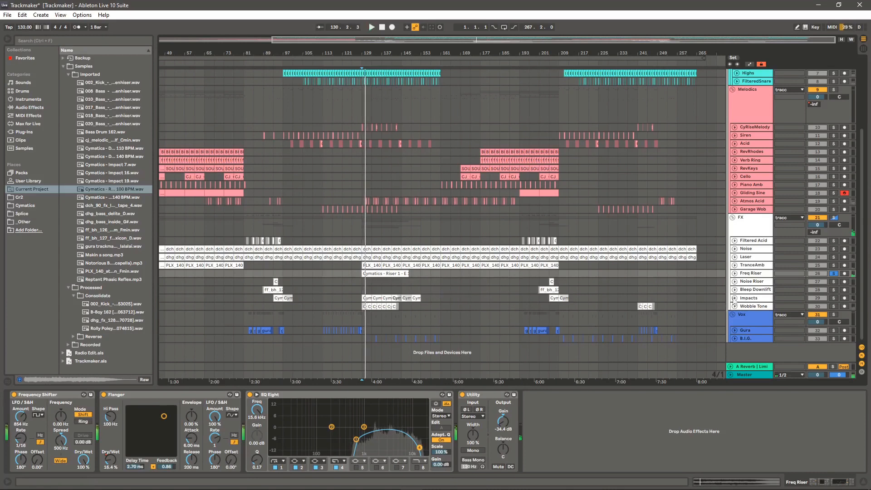
Solo the Noise Riser track and play its clip from bar 93
left_click(834, 282)
left_click_drag(270, 51, 280, 122)
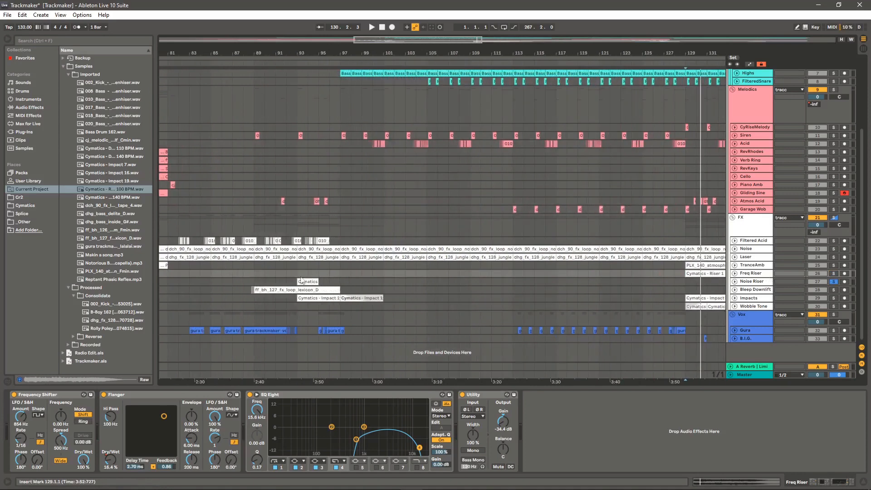
left_click(301, 280)
key("space")
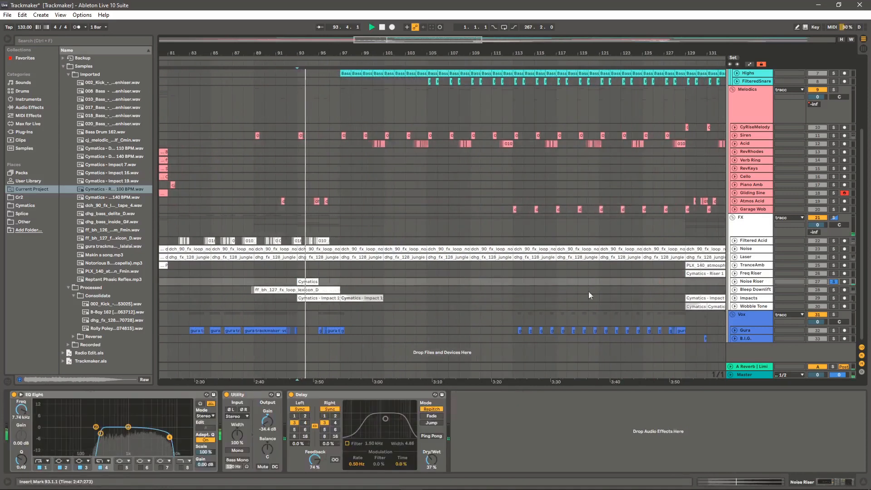
Unfold and solo the Bleep Downlift track and play it from just before its clip at bar 89
left_click(833, 290)
left_click(736, 291)
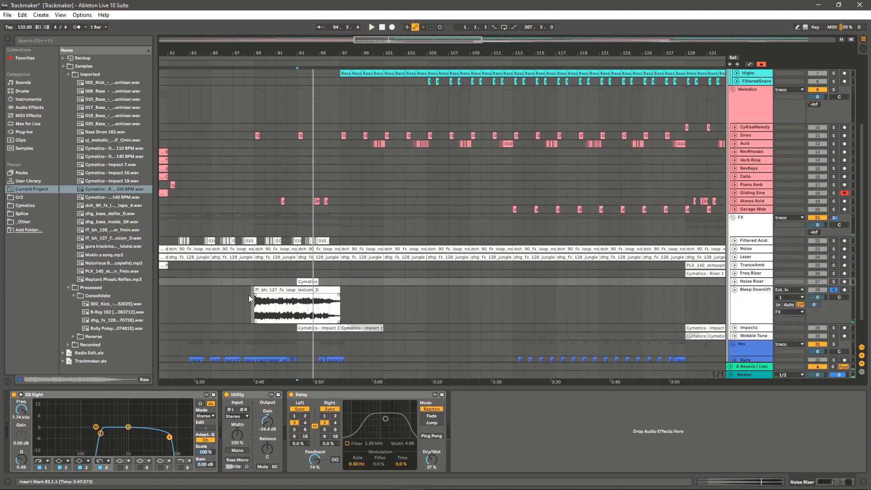
left_click(251, 296)
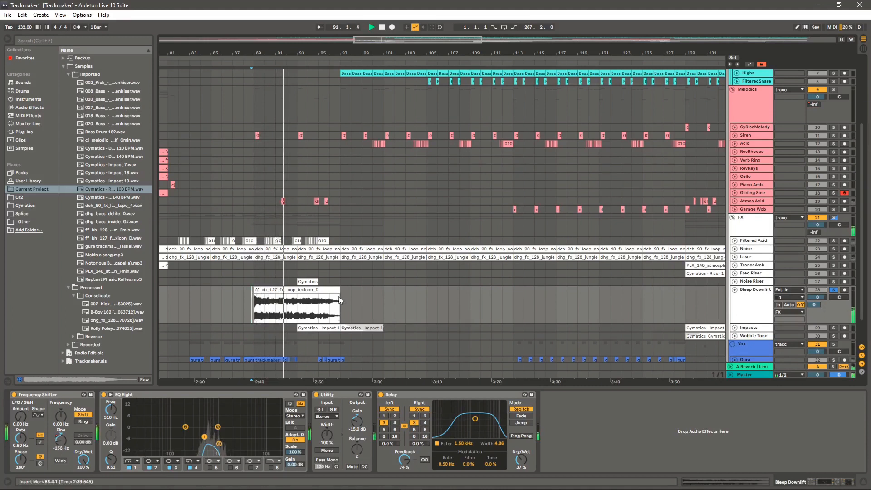
key("space")
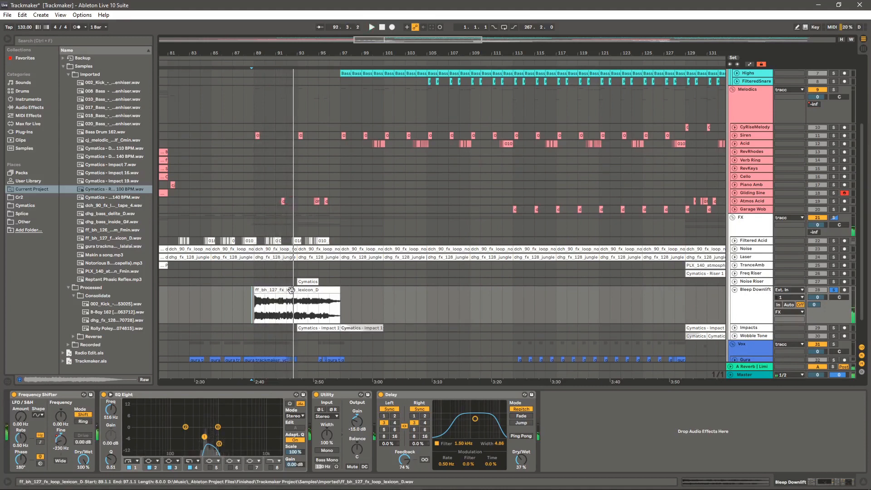
Reveal the ff_bh_127_fx_loop_lexicon_D sample in the browser, replay the Bleep Downlift track from bar 89 for comparison, and fold it
right_click(292, 289)
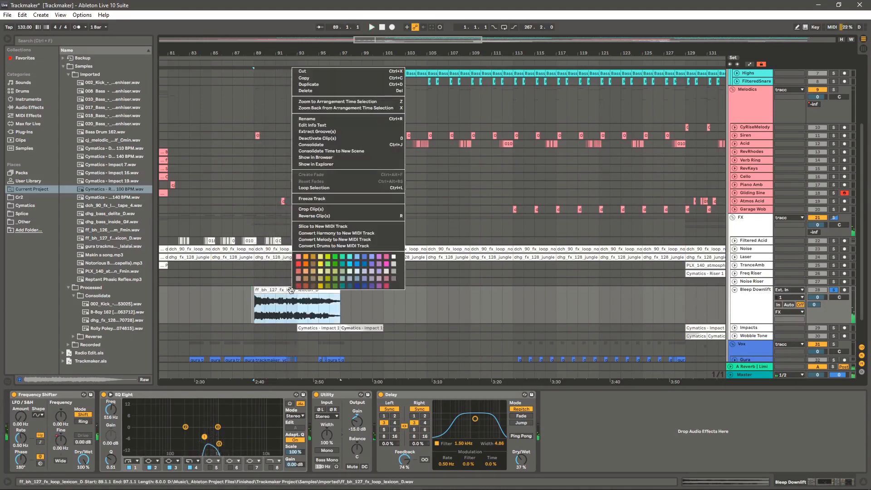
left_click(342, 157)
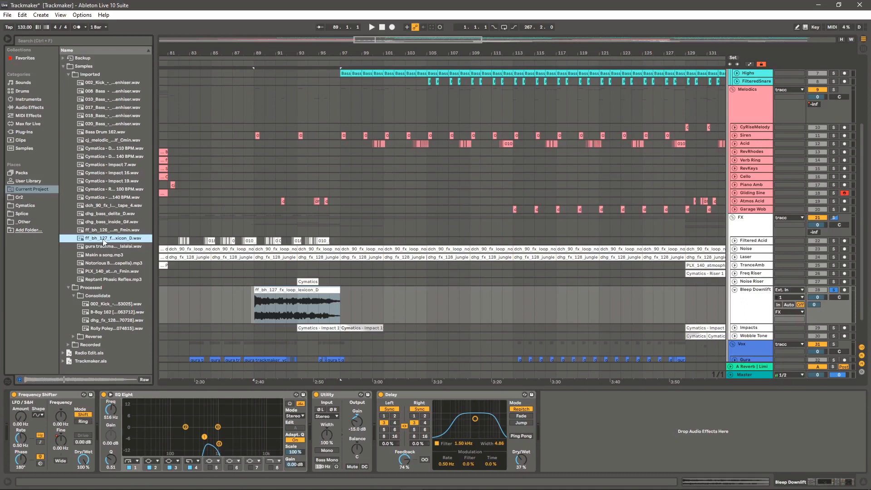
left_click(206, 292)
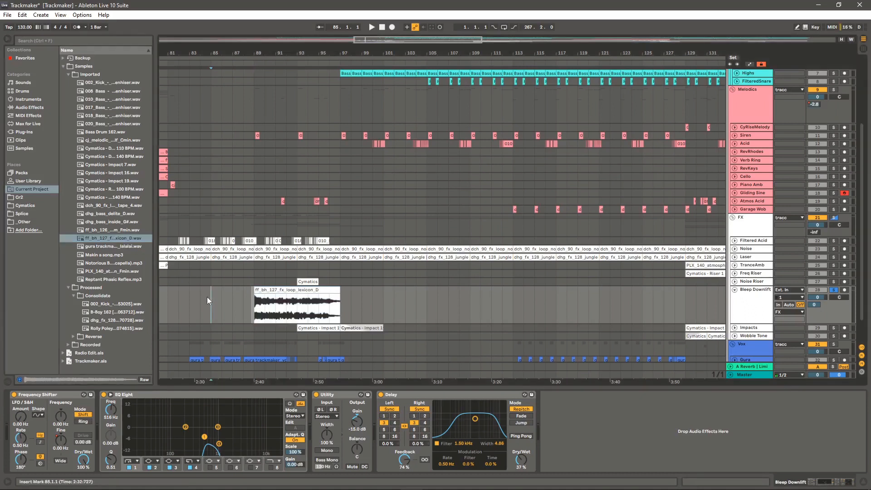
left_click(256, 309)
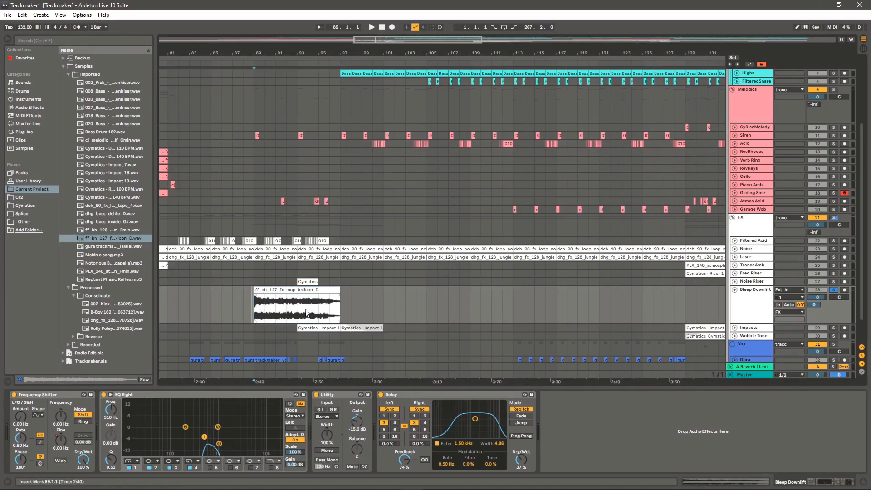
key("space")
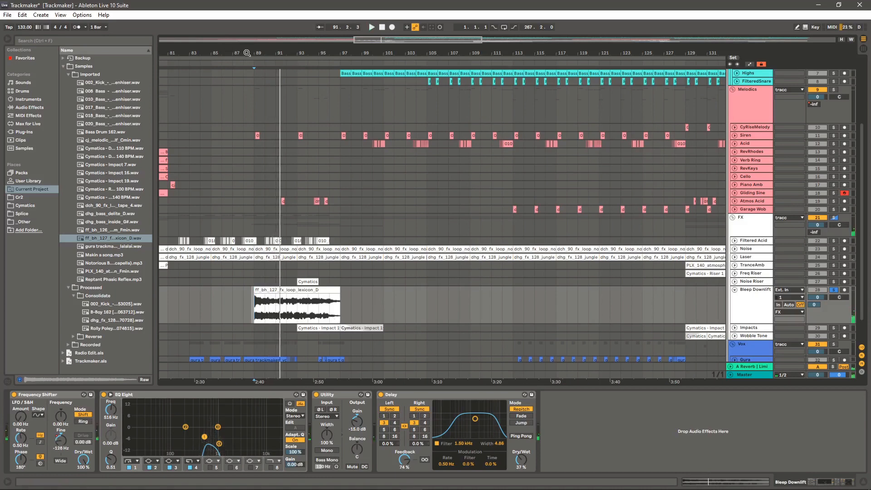
left_click_drag(247, 53, 247, 15)
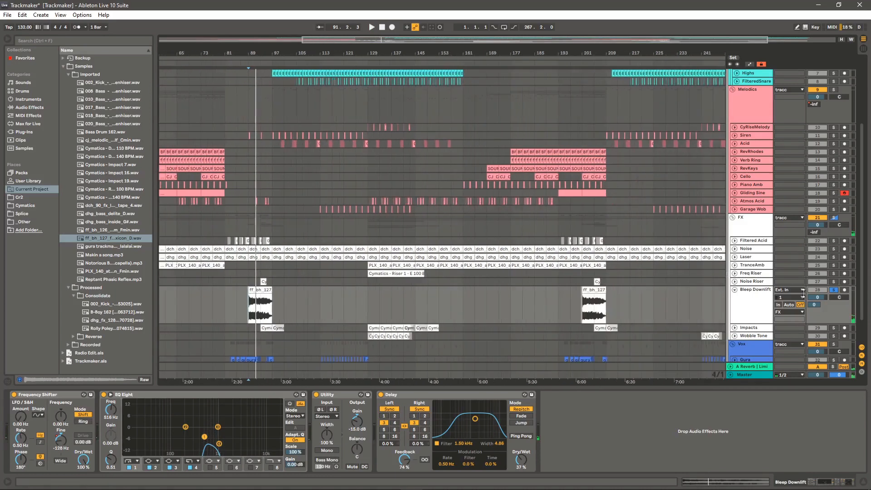
left_click(735, 290)
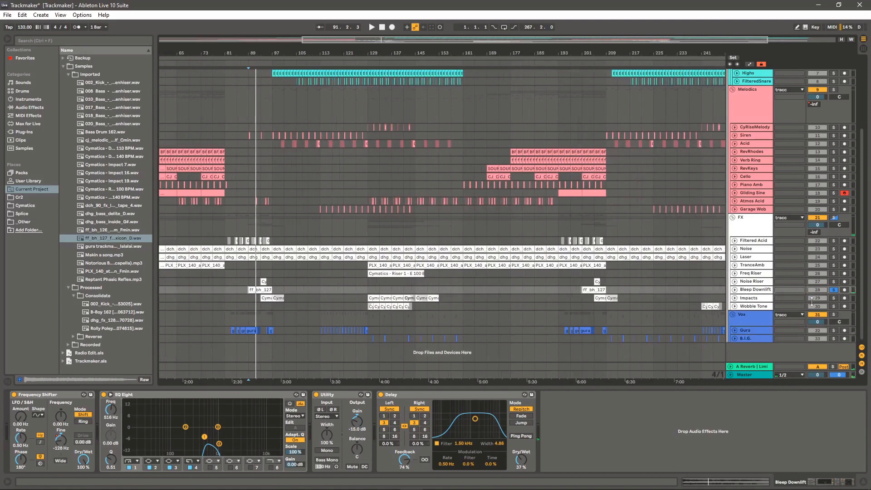
Unfold and solo the Impacts track and play its clips from bar 129
left_click(735, 299)
left_click_drag(359, 49, 360, 84)
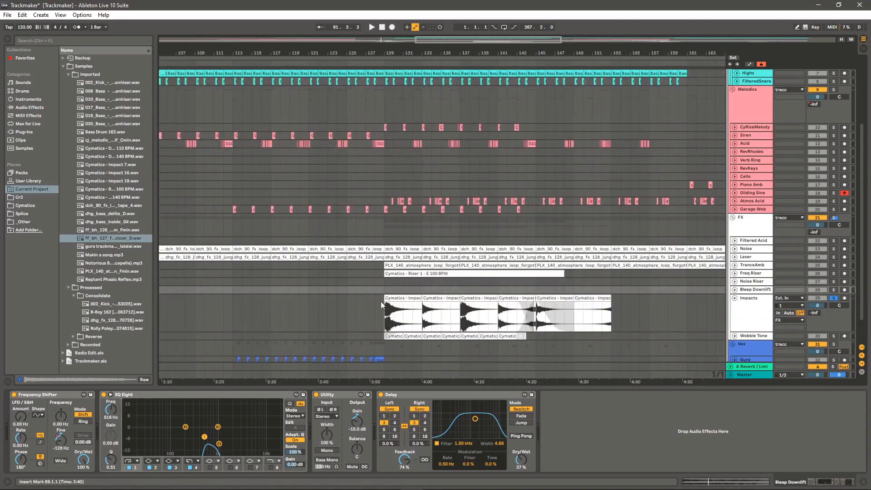
left_click(382, 309)
key("space")
left_click_drag(405, 51, 405, 18)
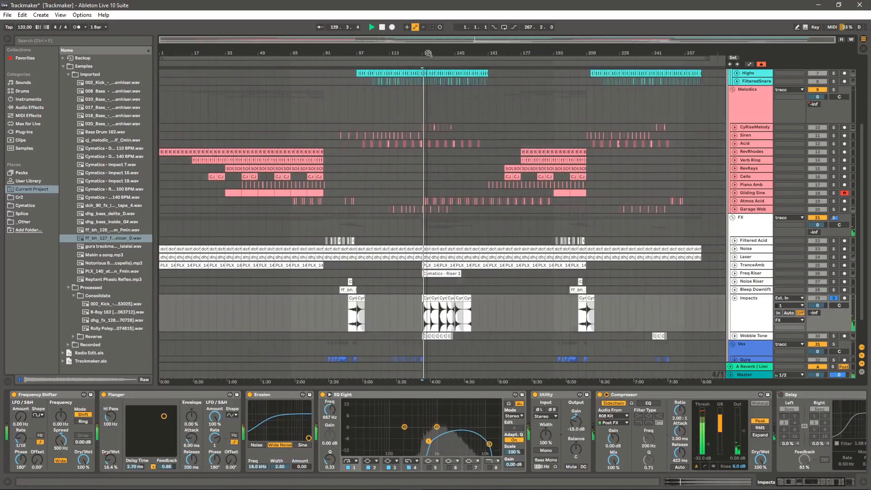
Fold the Impacts track, unfold and solo the Wobble Tone track, and play it from bar 129 with its devices shown
left_click(735, 299)
left_click(735, 306)
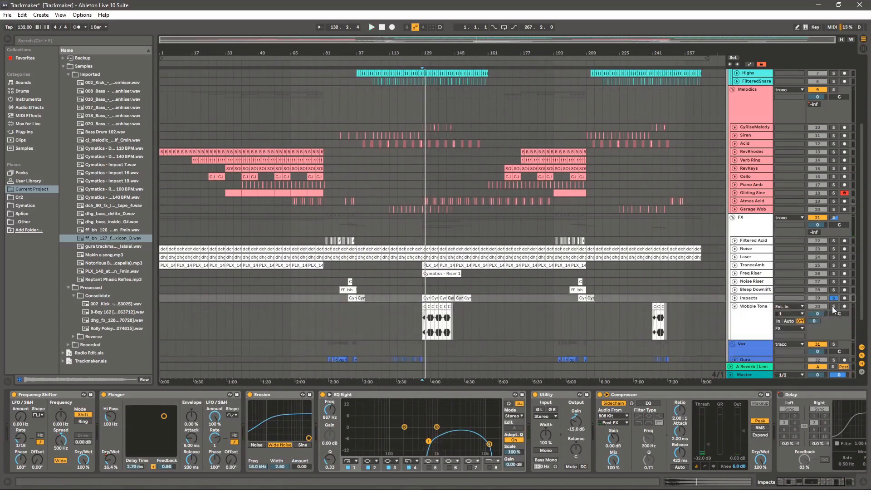
left_click(833, 307)
key("space")
left_click_drag(430, 52, 392, 40)
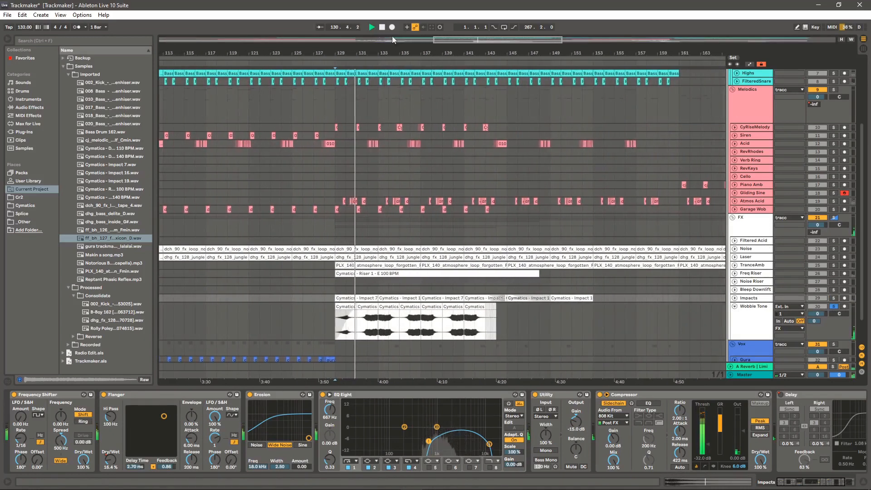
left_click(751, 321)
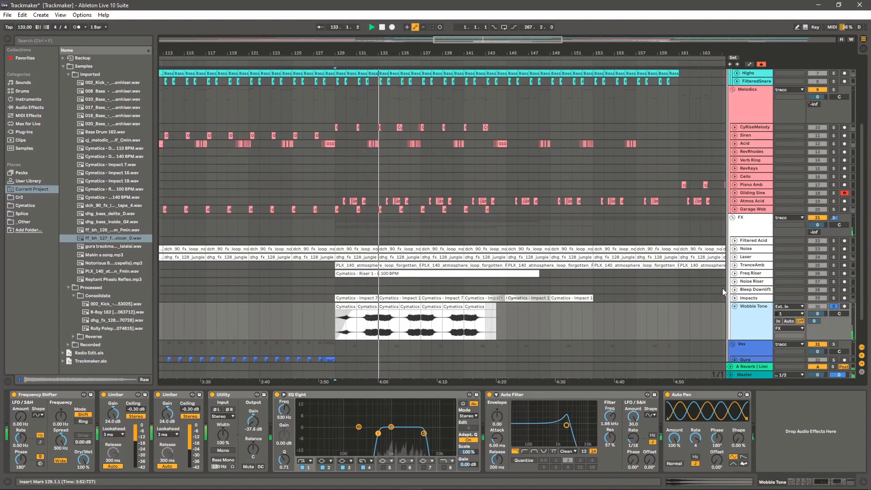
Reveal the source sample of the Wobble Tone clip at bar 133 in the browser and replay the processed track from there
right_click(386, 313)
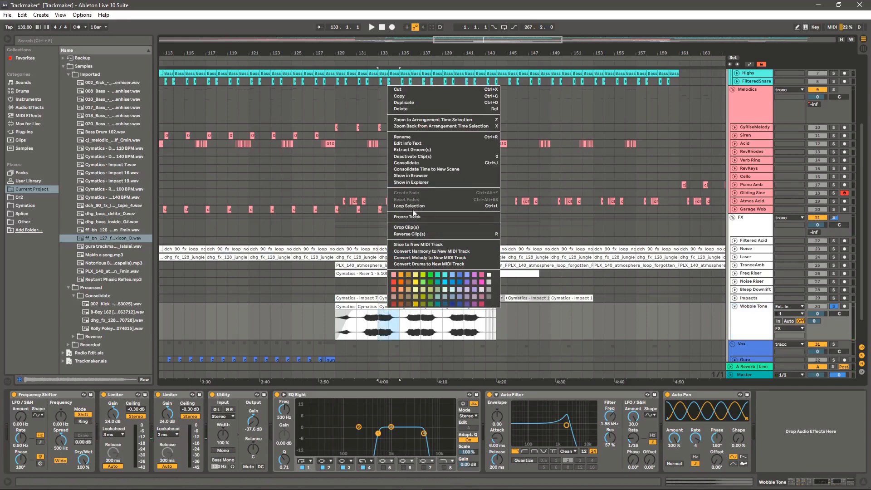
left_click(411, 175)
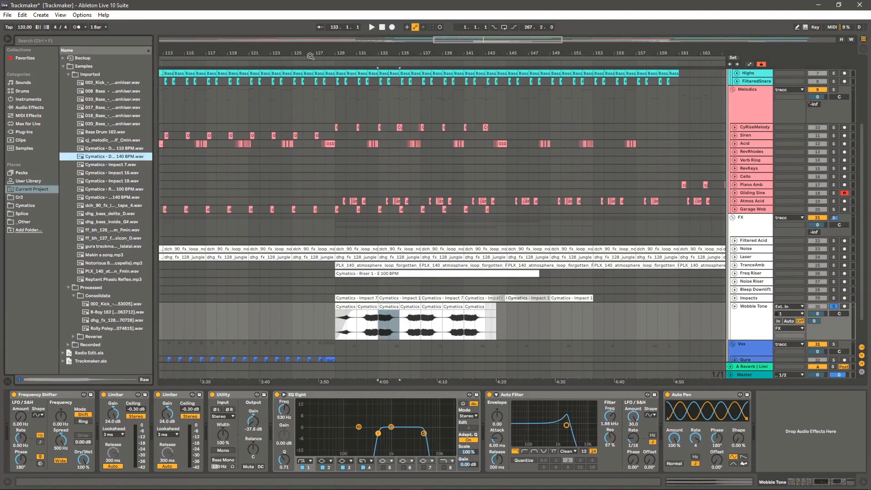
mouse_move(342, 53)
left_mouse_down()
mouse_move(342, 95)
mouse_move(333, 54)
left_mouse_up()
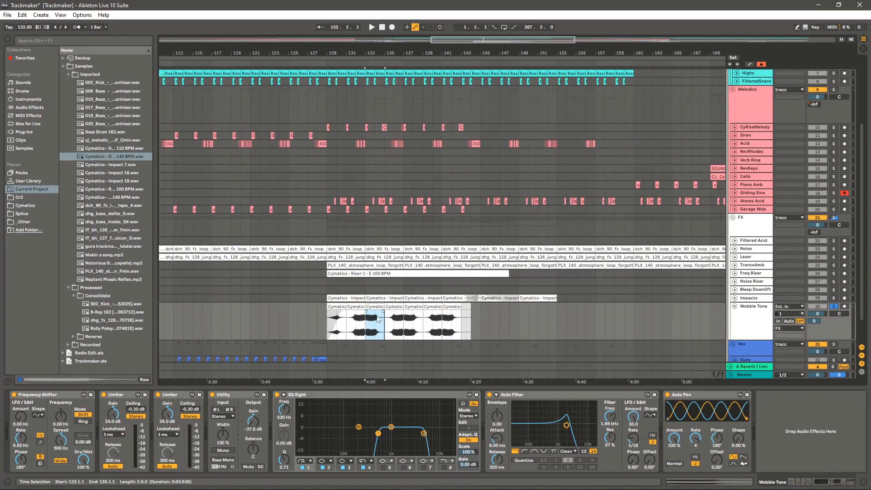
left_click(368, 322)
key("space")
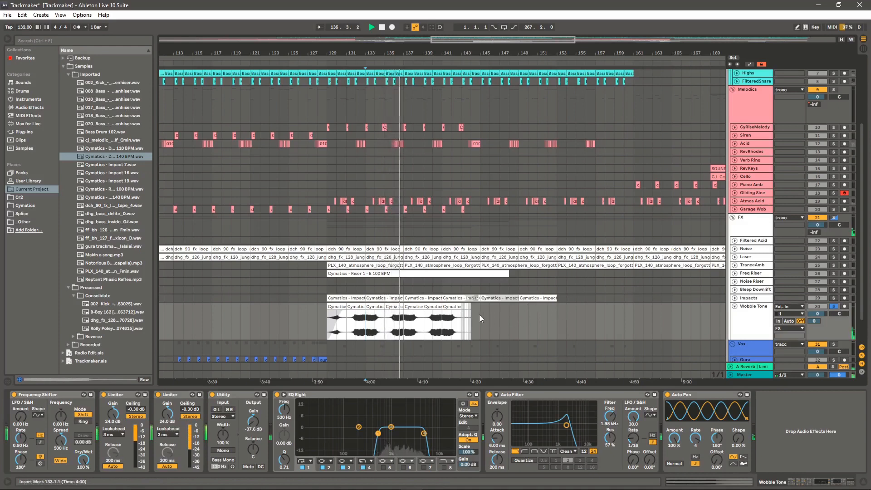
Move the solo from the folded Wobble Tone track to the Vox group, and unfold its Gura track around bars 83 to 97
left_click(734, 306)
left_click(834, 306)
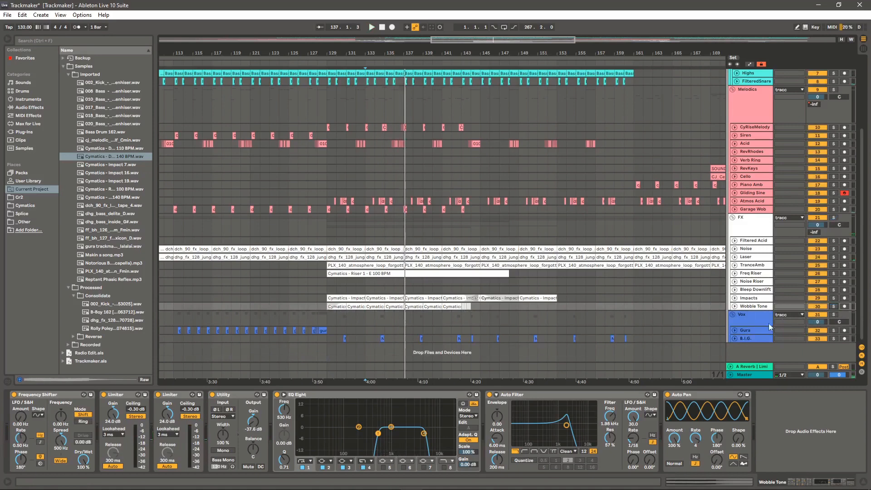
left_click(833, 314)
left_click(748, 321)
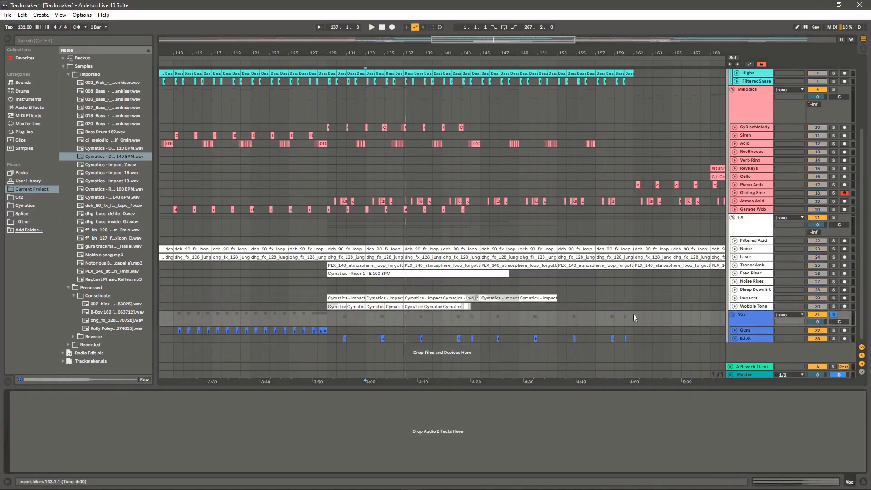
left_click(734, 329)
left_click_drag(196, 52, 327, 118)
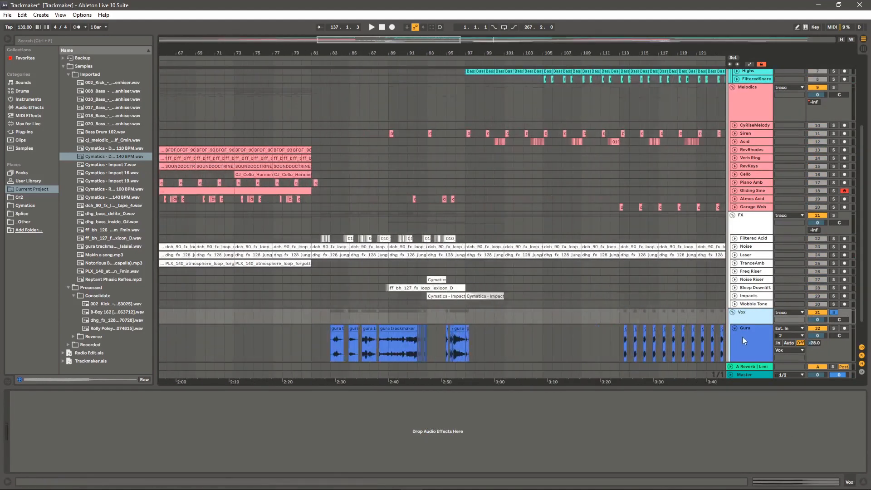
Play the Gura vocal from bar 83 with the track's device chain shown
left_click(366, 329)
scroll(354, 322, "down", 1)
left_click(330, 314)
key("space")
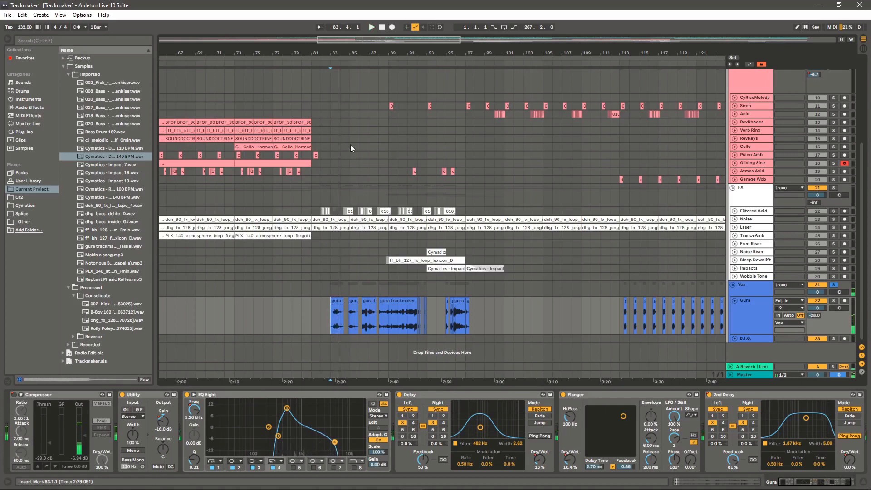
left_click_drag(366, 51, 273, 21)
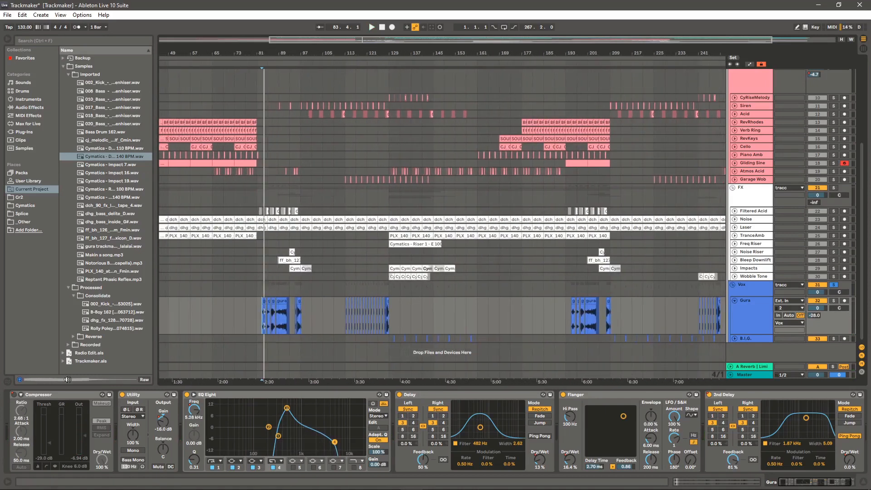
Show the automation lanes and view the Gura track's Compressor Device On envelope around its clips at bar 83
key("a")
left_click(747, 314)
left_click(746, 323)
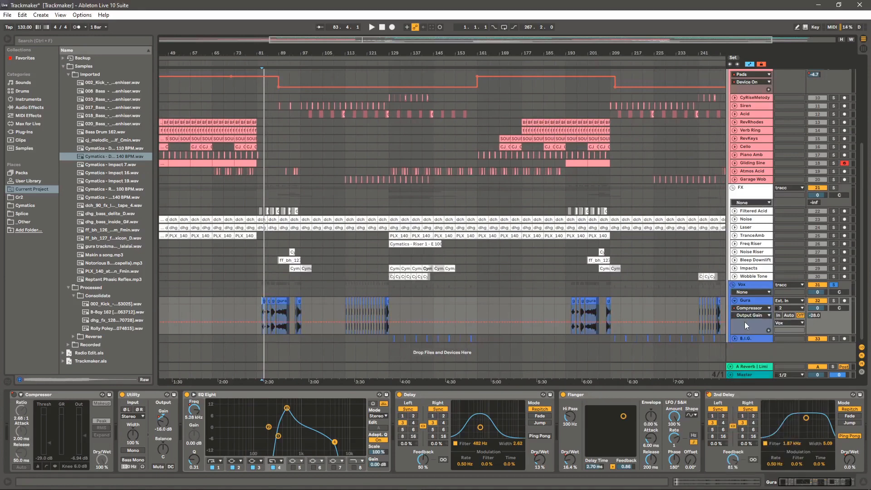
left_click_drag(583, 53, 566, 36)
left_click_drag(339, 52, 285, 279)
left_click(345, 312)
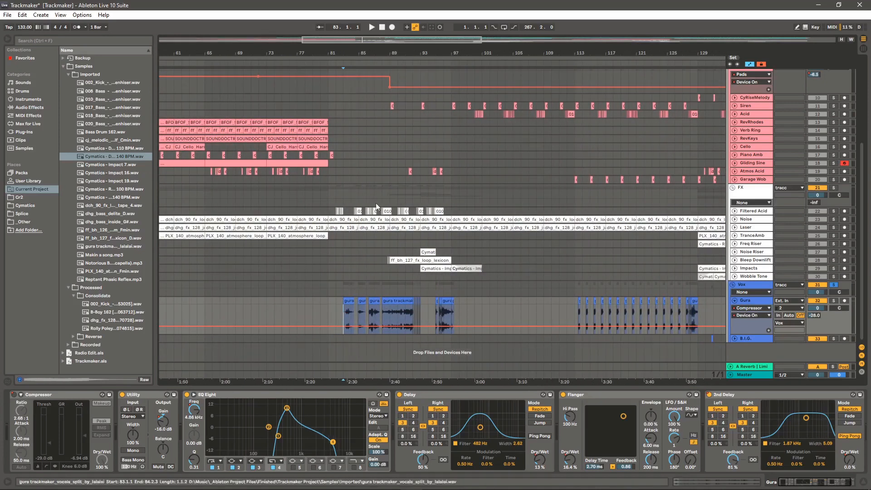
Play the Gura track from bar 83 while selecting its EQ Eight, Delay, Flanger and 2nd Delay devices in turn
left_click_drag(354, 52, 360, 282)
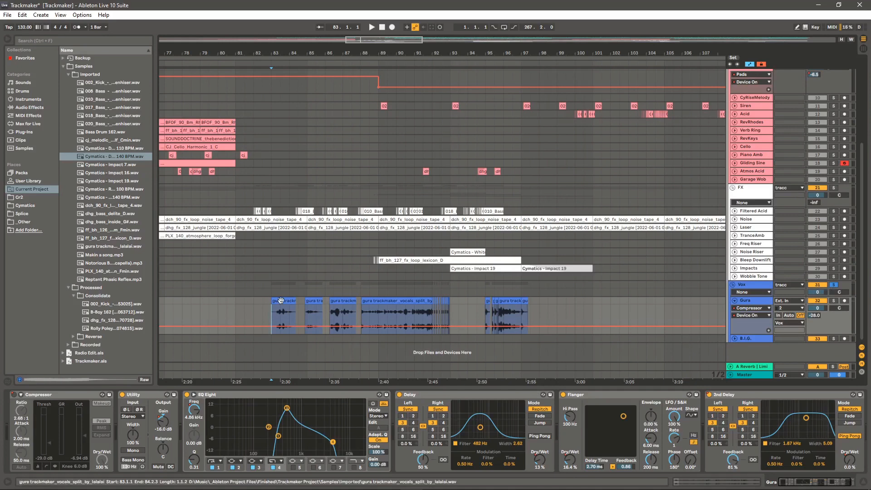
key("space")
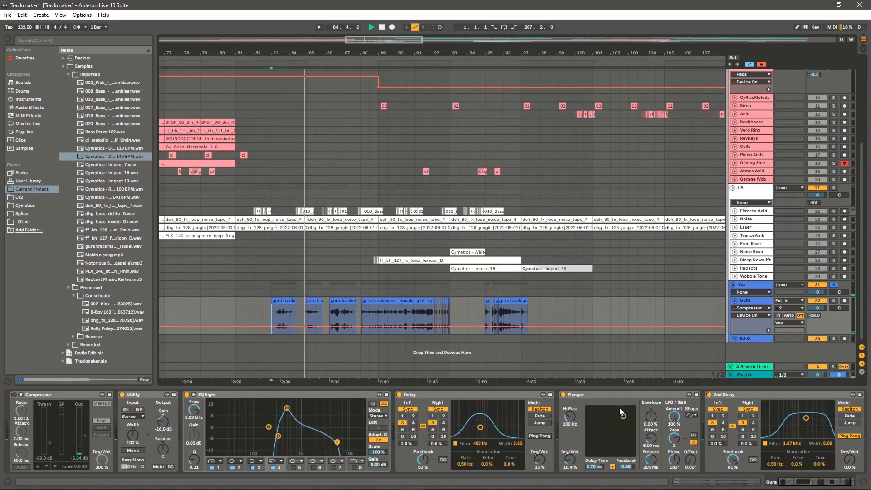
left_click(152, 395)
left_click(234, 395)
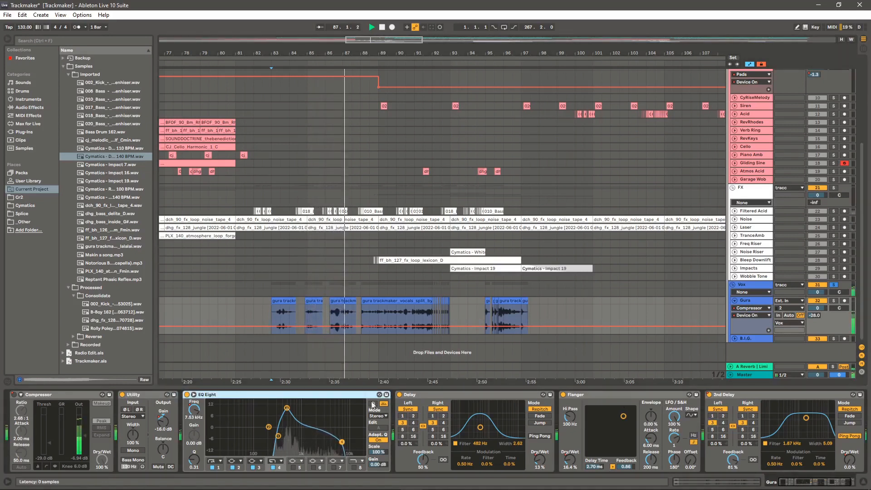
left_click(471, 396)
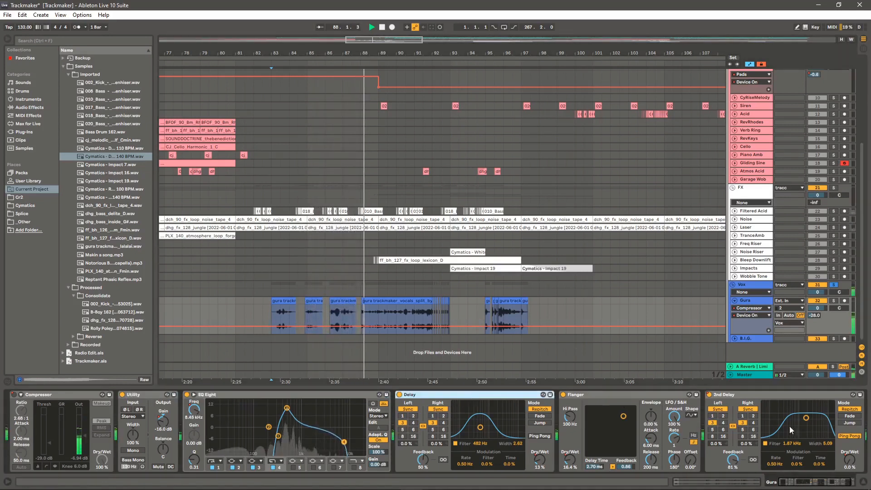
scroll(562, 397, "down", 2)
left_click(563, 395)
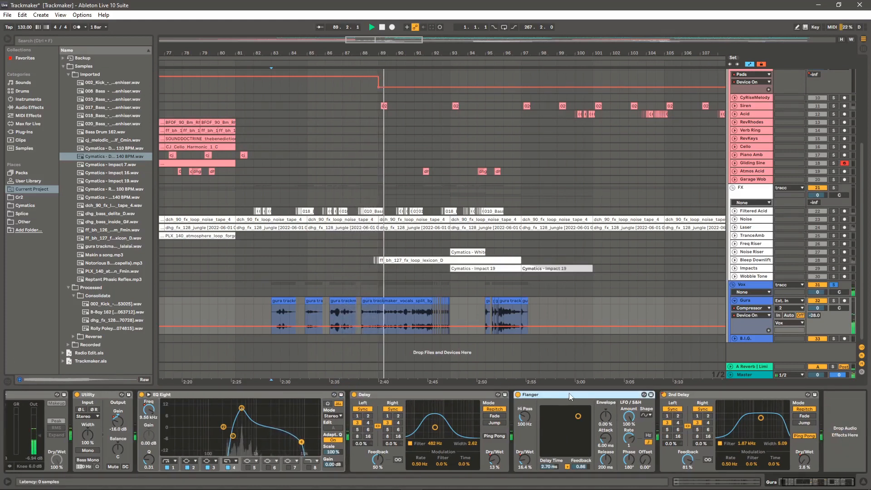
left_click(714, 393)
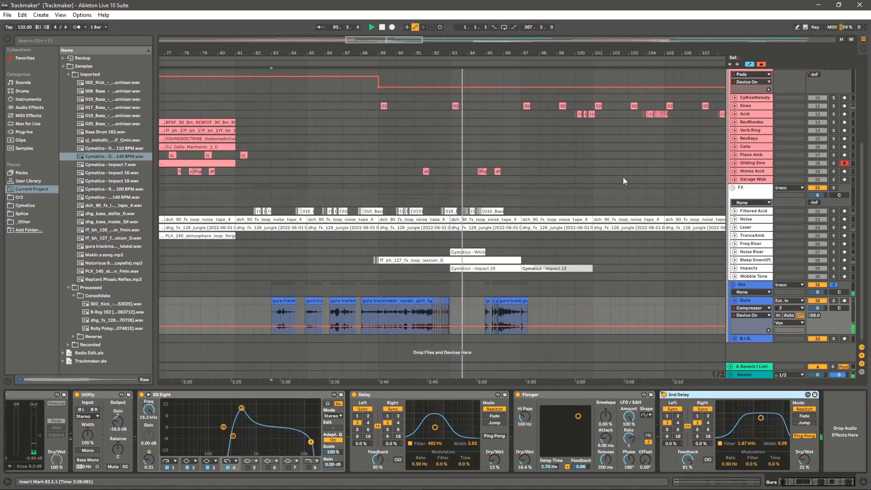
Play the chopped Gura clips from bar 113 and view the track's automation over the whole arrangement
left_click_drag(454, 52, 442, 52)
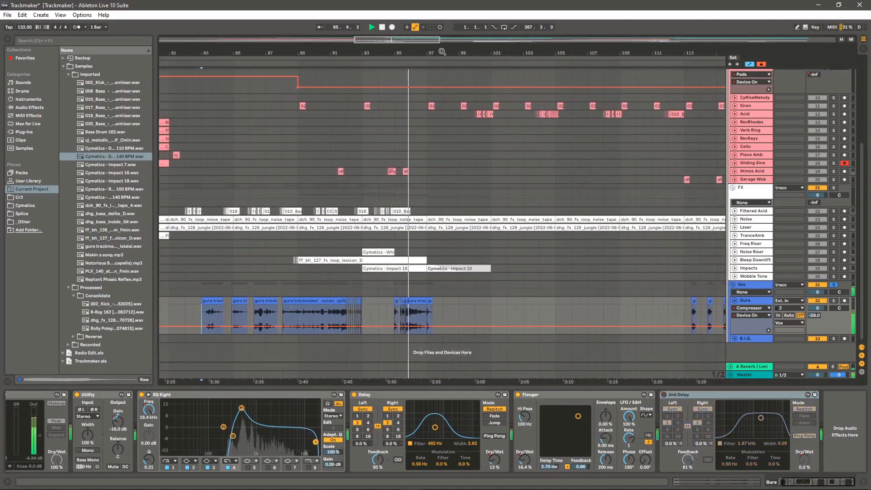
left_click_drag(444, 52, 445, 32)
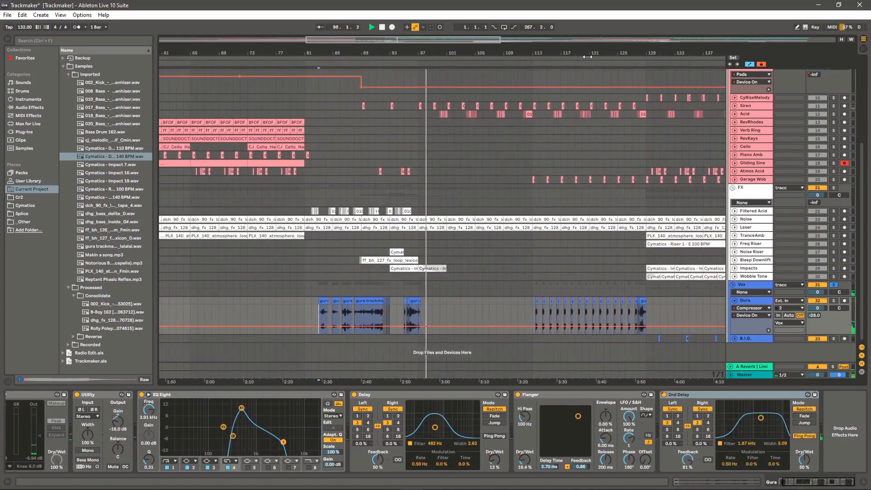
left_click_drag(568, 53, 566, 86)
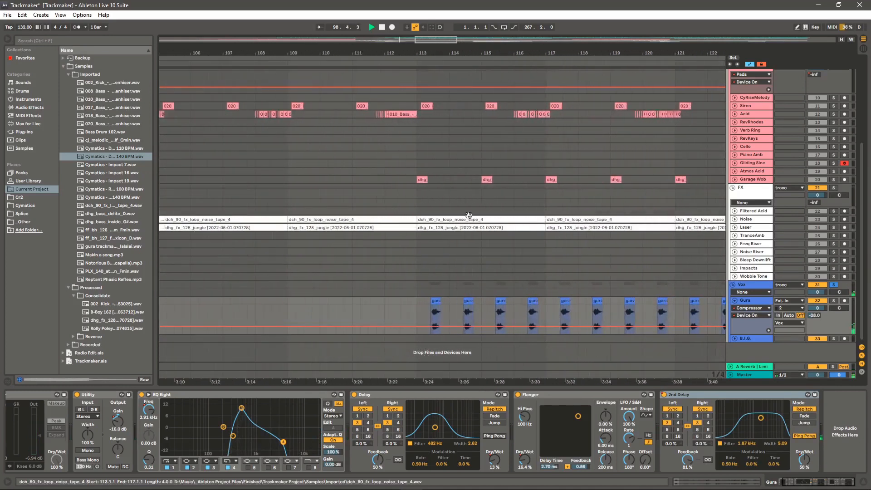
left_click(424, 306)
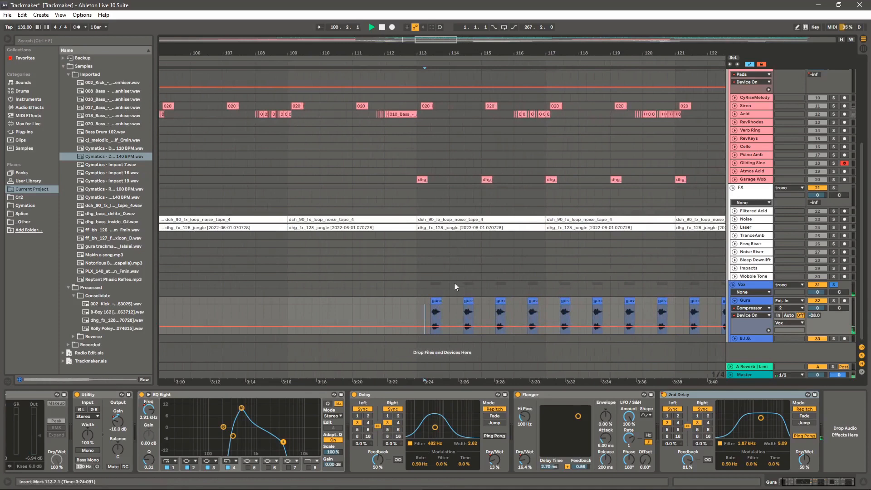
key("space")
key("space")
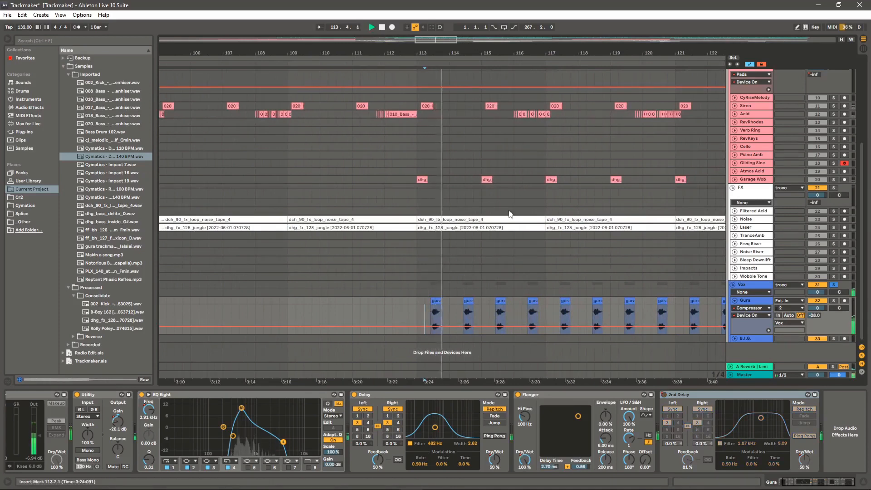
left_click_drag(516, 52, 287, 19)
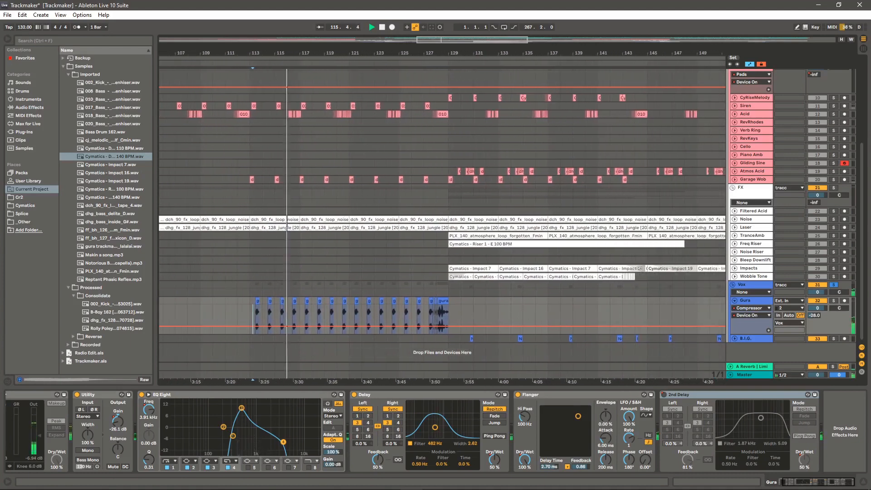
left_click_drag(423, 52, 423, 45)
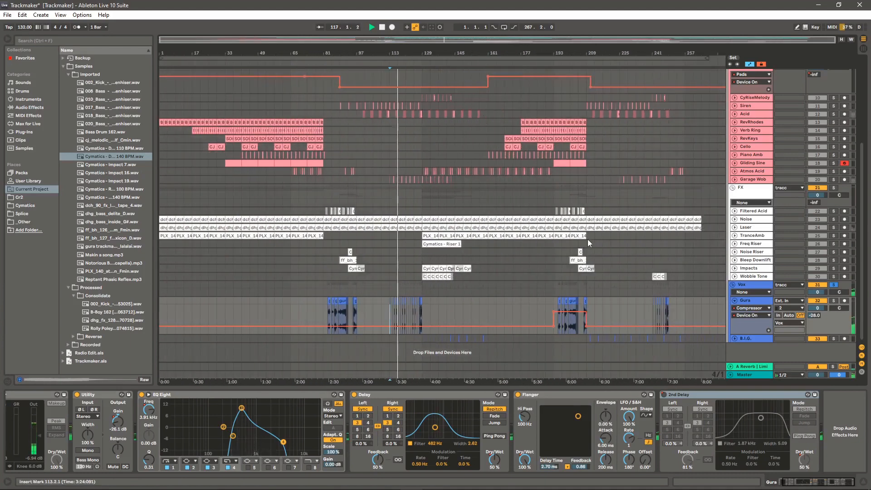
Move the solo from the Vox group to the B.I.G. track, folding Gura and unfolding B.I.G
left_click(833, 286)
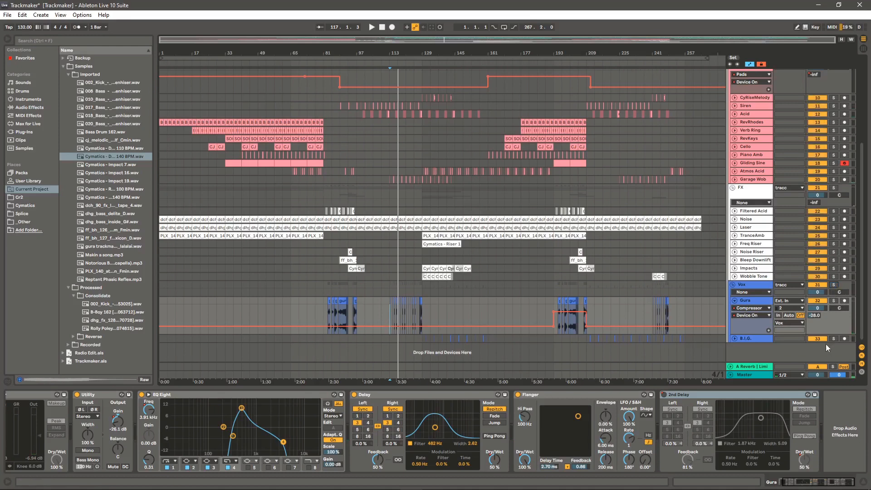
left_click(735, 303)
left_click(734, 309)
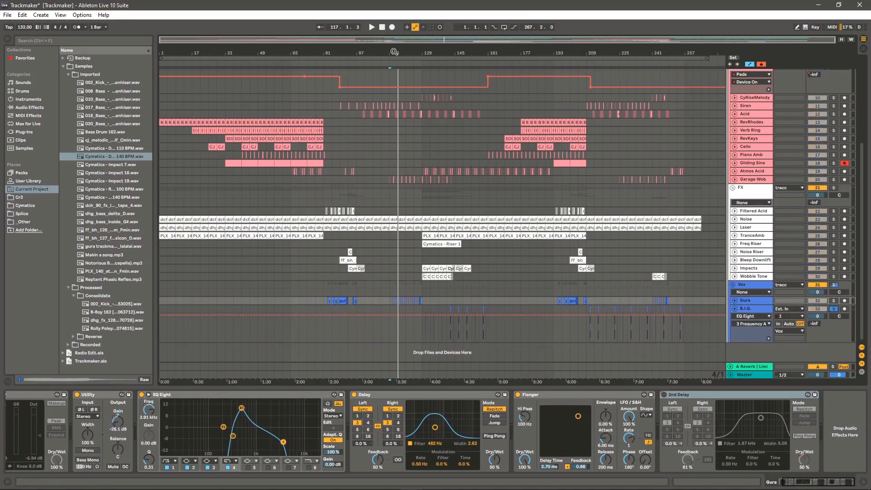
Audition the B.I.G. vocal clips from bars 130 and 134 with the track's devices shown
left_click_drag(395, 51, 331, 322)
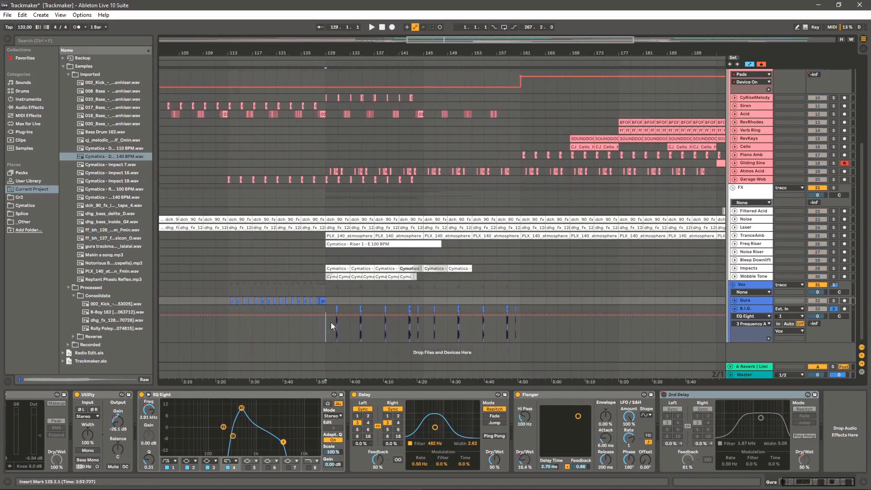
left_click(331, 322)
left_click_drag(335, 51, 318, 293)
key("space")
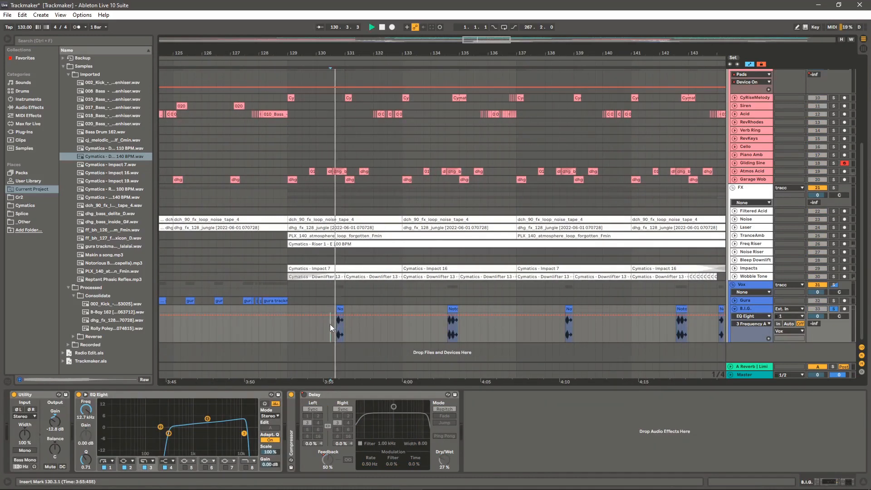
left_click(445, 328)
key("space")
key("space")
key("space")
Play the short B.I.G. clip at bar 144
left_click_drag(539, 51, 342, 43)
left_click(484, 329)
key("space")
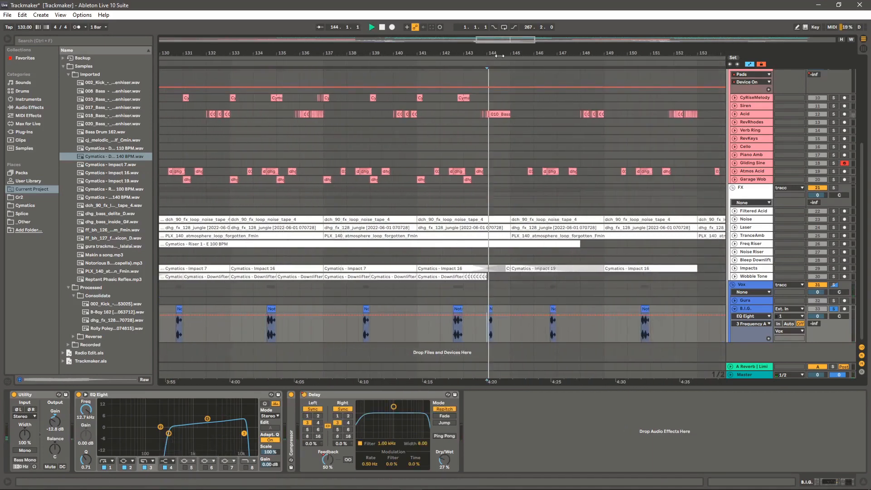
mouse_move(548, 51)
left_mouse_down()
mouse_move(540, 59)
mouse_move(481, 36)
mouse_move(476, 5)
left_mouse_up()
key("space")
Fold and unsolo the B.I.G. track, and solo the Melodics group with its devices shown
left_click(735, 309)
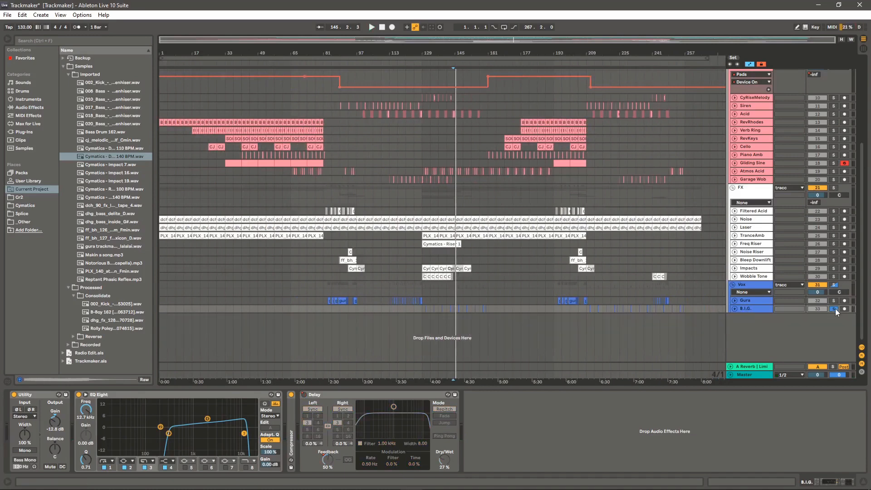
left_click(834, 309)
scroll(706, 200, "up", 5)
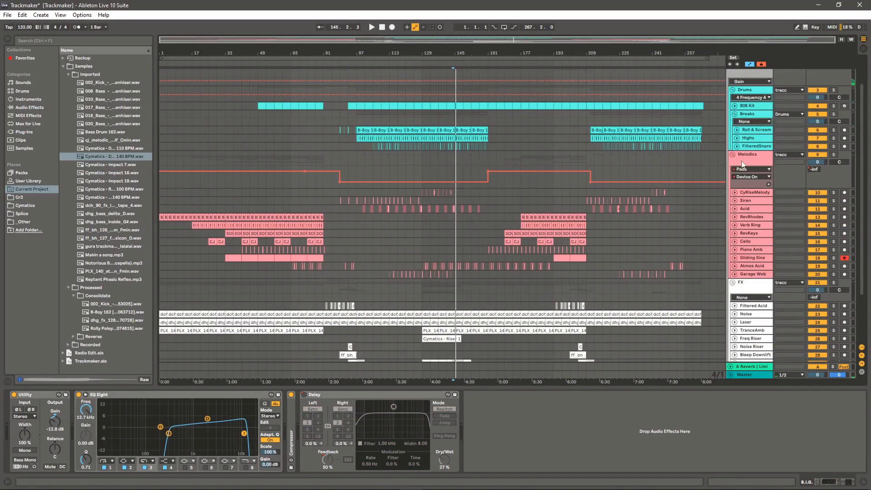
left_click(749, 157)
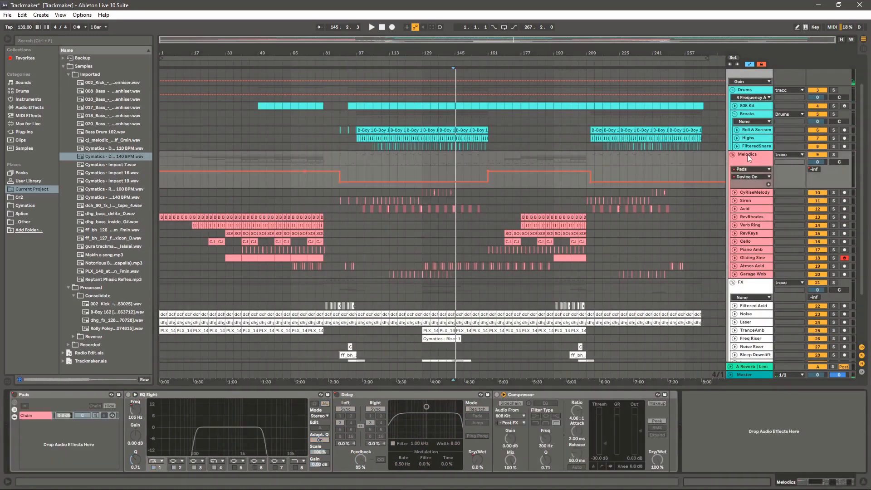
left_click(834, 155)
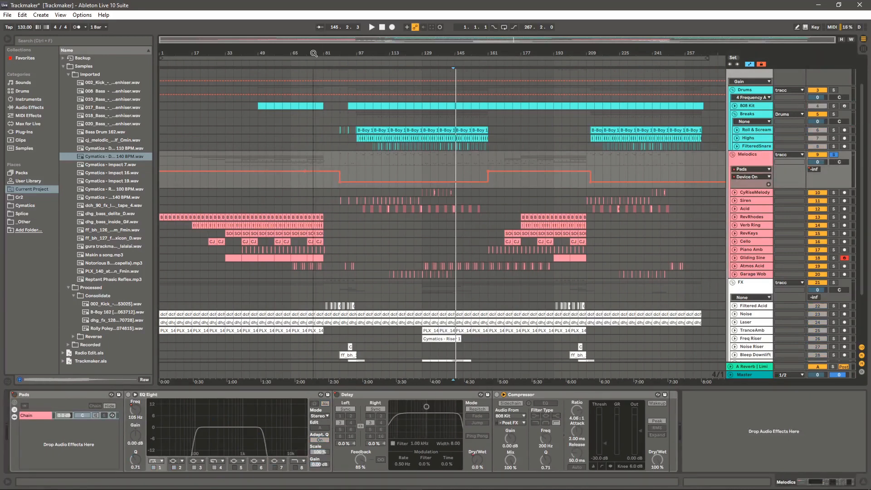
Play the soloed Melodics group from bar 33
left_click_drag(313, 53, 293, 82)
left_click(314, 198)
key("space")
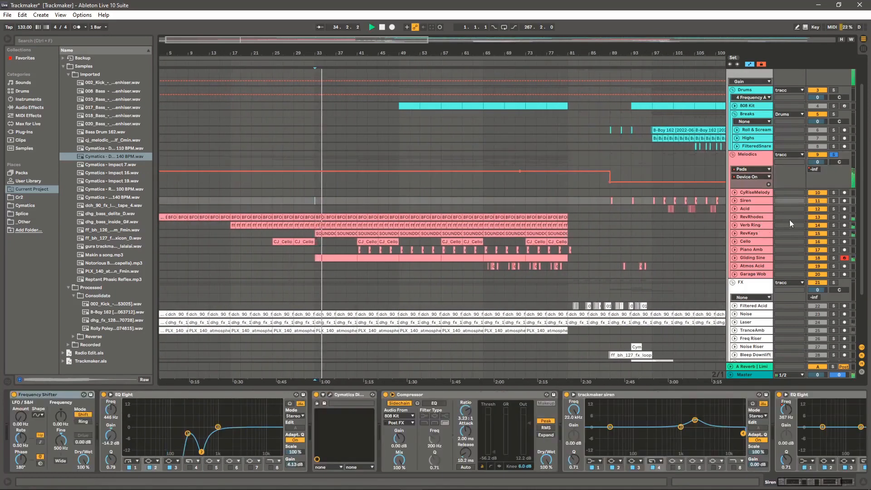
Solo and unfold the RevRhodes track and play its clip at bar 37 with its devices shown
left_click(834, 216)
left_click(735, 216)
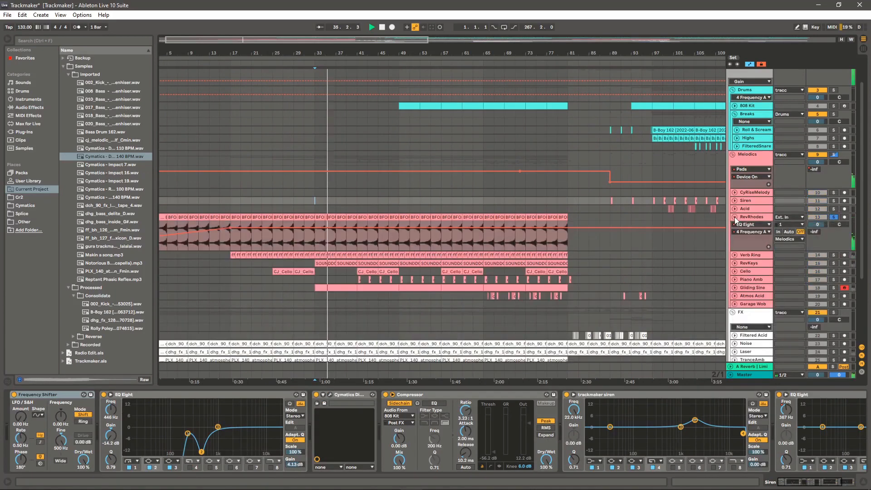
left_click_drag(337, 51, 392, 117)
left_click(411, 215)
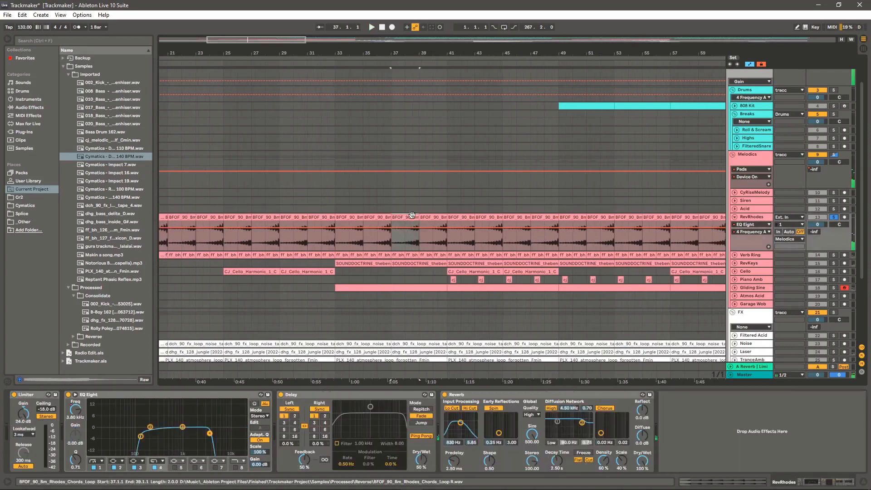
mouse_move(405, 52)
left_mouse_down()
mouse_move(405, 113)
mouse_move(405, 45)
left_mouse_up()
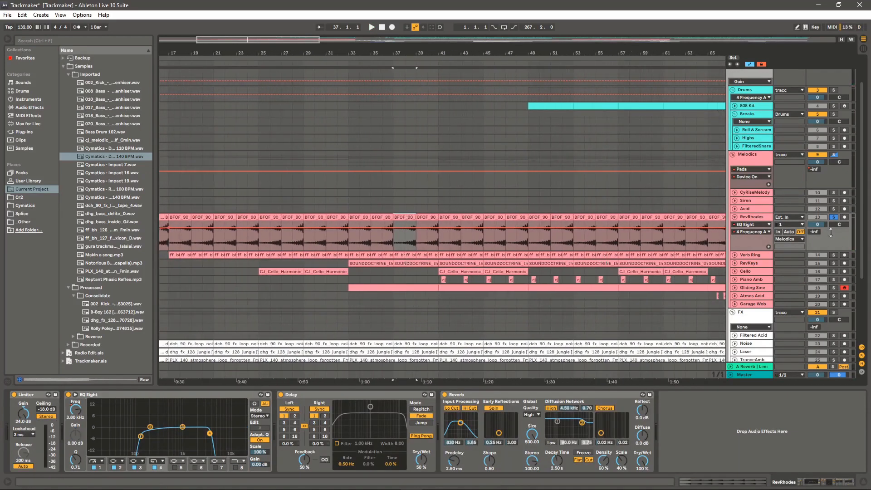
key("space")
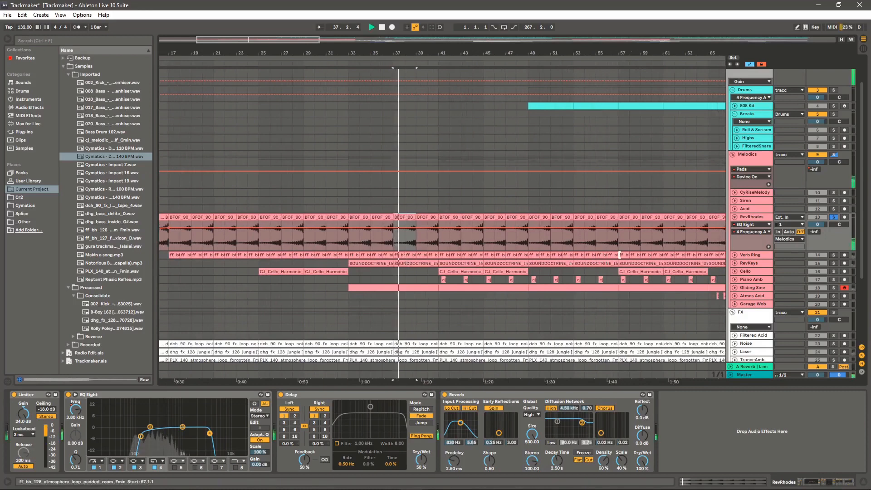
Hide the automation lanes, then unfold and solo the Verb Ring track
key("a")
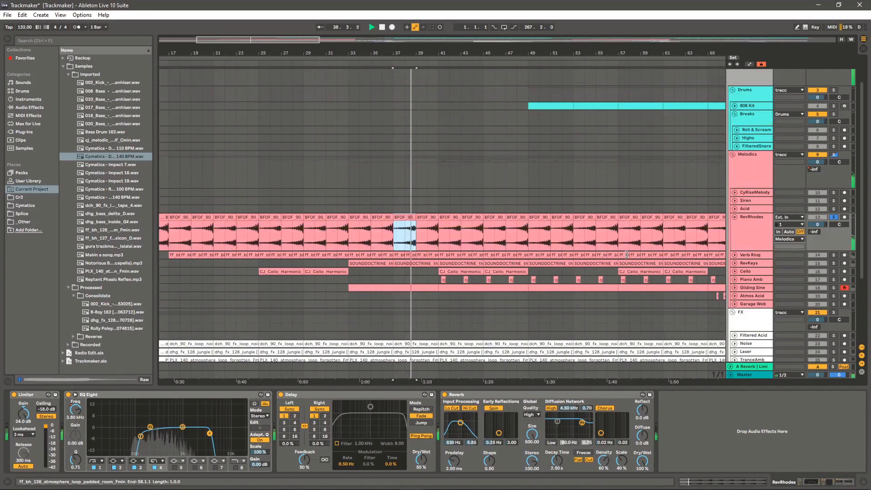
scroll(550, 205, "down", 3)
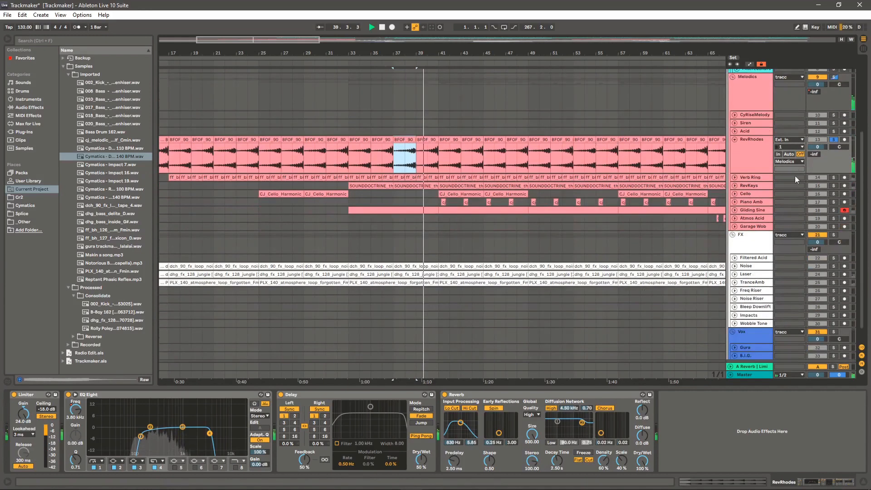
left_click(734, 177)
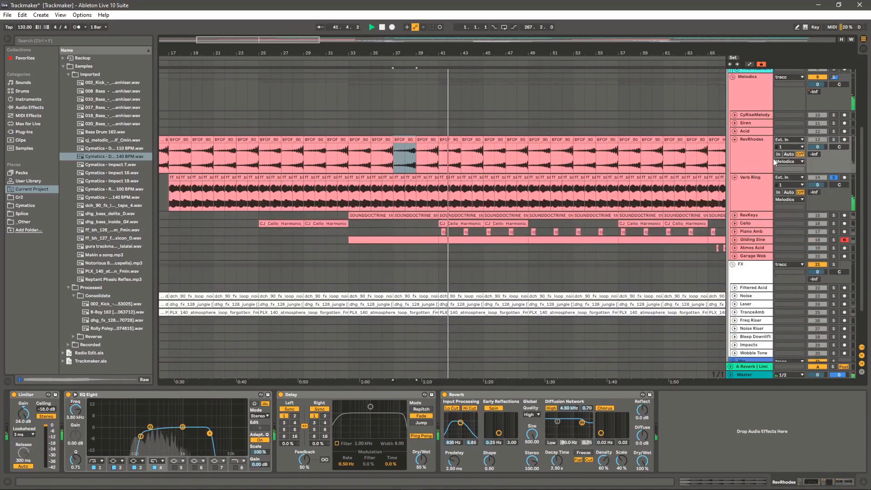
Unfold the RevKeys track and solo it during playback
left_click(735, 216)
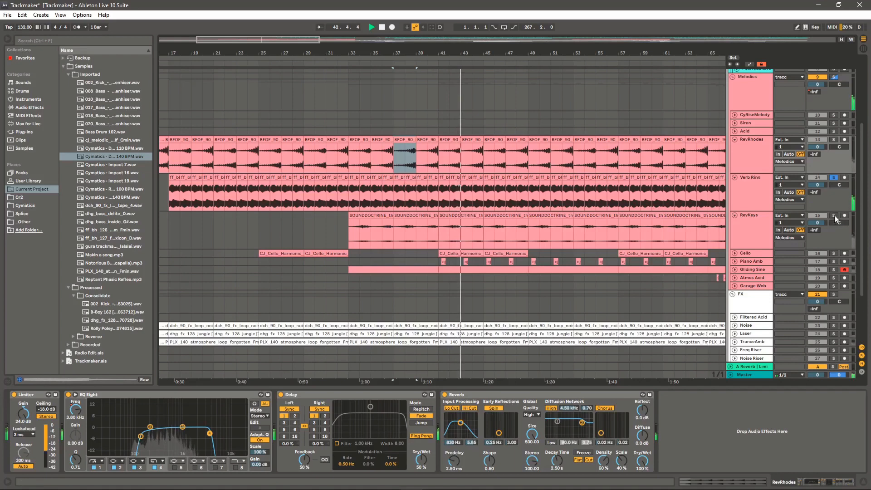
left_click_drag(553, 53, 425, 36)
scroll(656, 214, "down", 2)
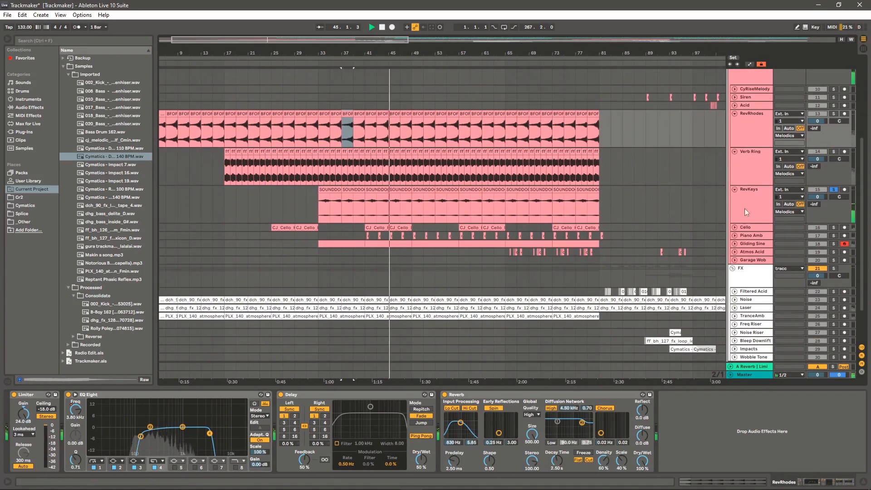
Unfold and audition the Cello and Piano Amb tracks, soloing one after the other
left_click(734, 228)
left_click(833, 227)
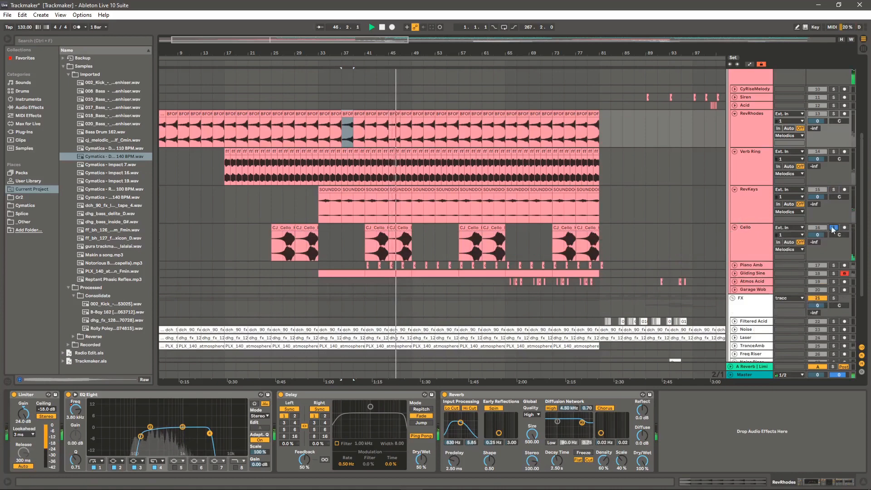
scroll(707, 193, "down", 2)
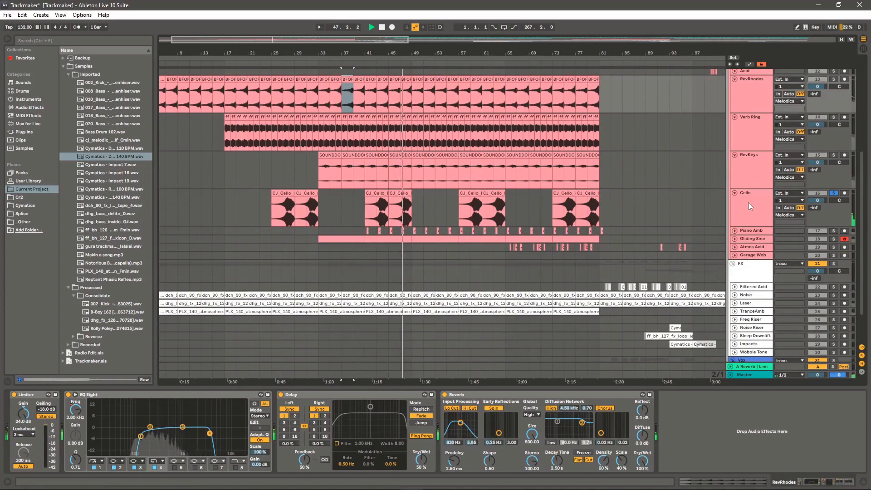
left_click(734, 231)
scroll(714, 206, "down", 2)
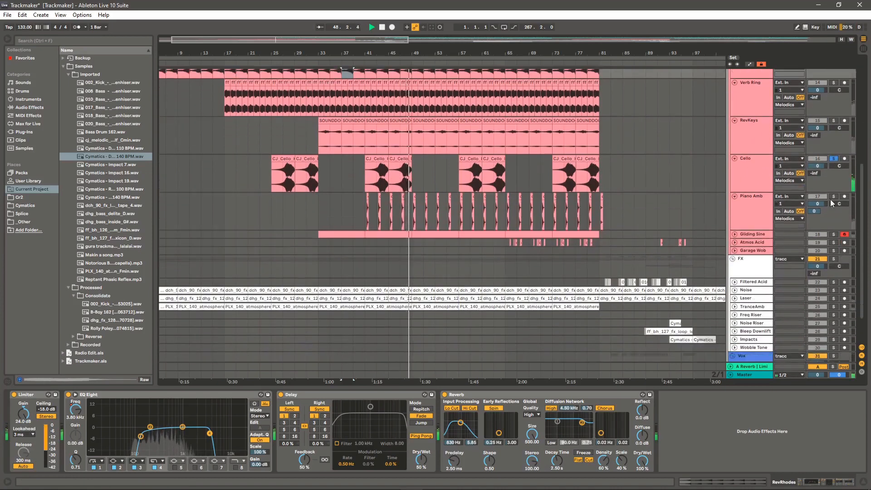
left_click(834, 198)
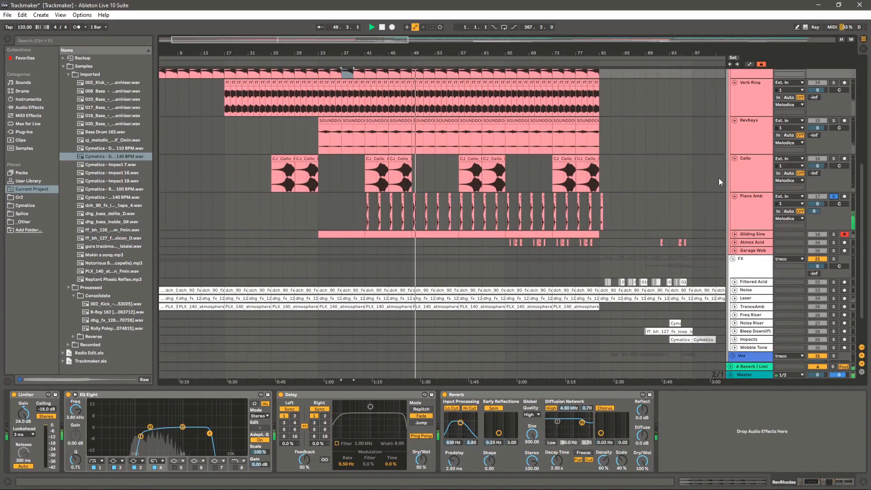
Unfold and solo the Gliding Sine track and inspect its Wavetable oscillators and the rest of its effects chain
scroll(657, 168, "down", 1)
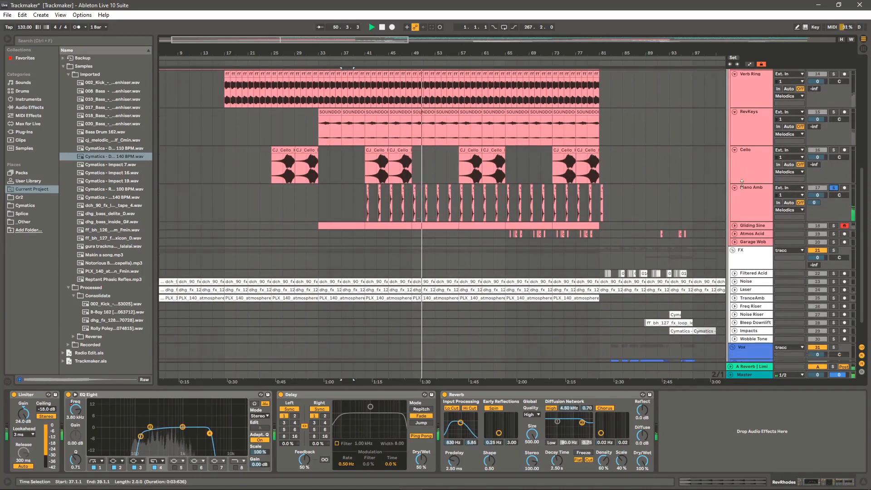
left_click(732, 225)
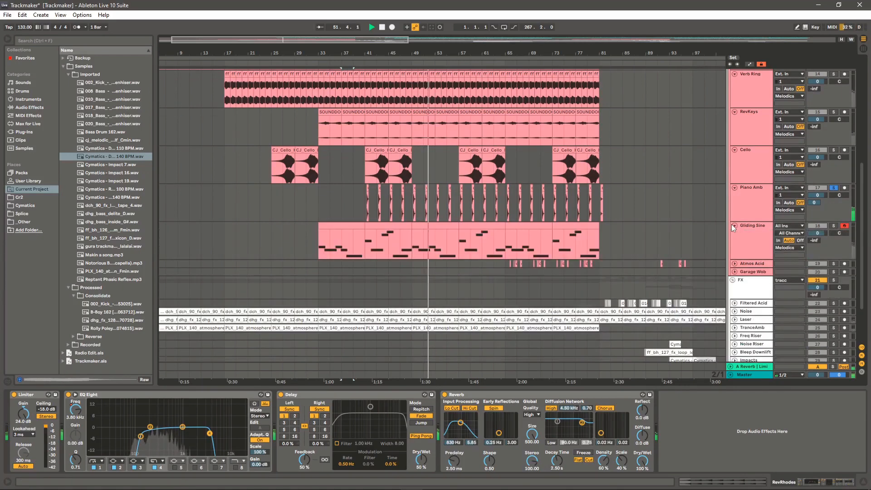
left_click(833, 226)
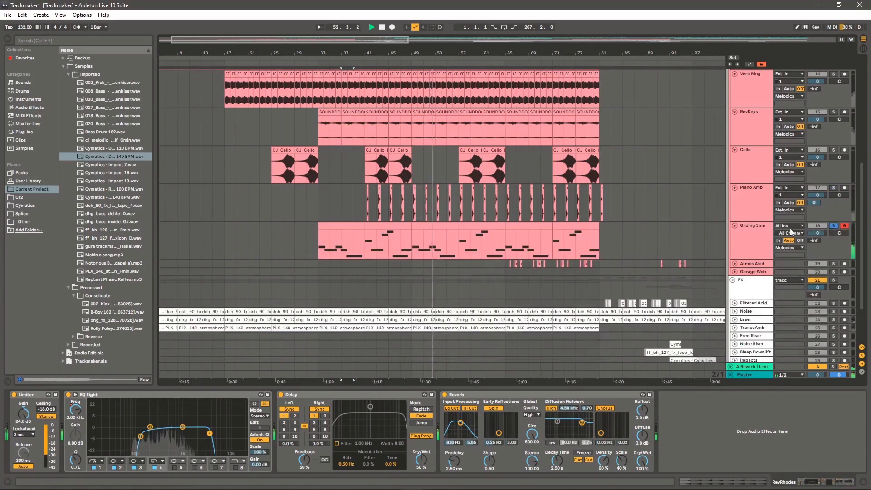
left_click(758, 245)
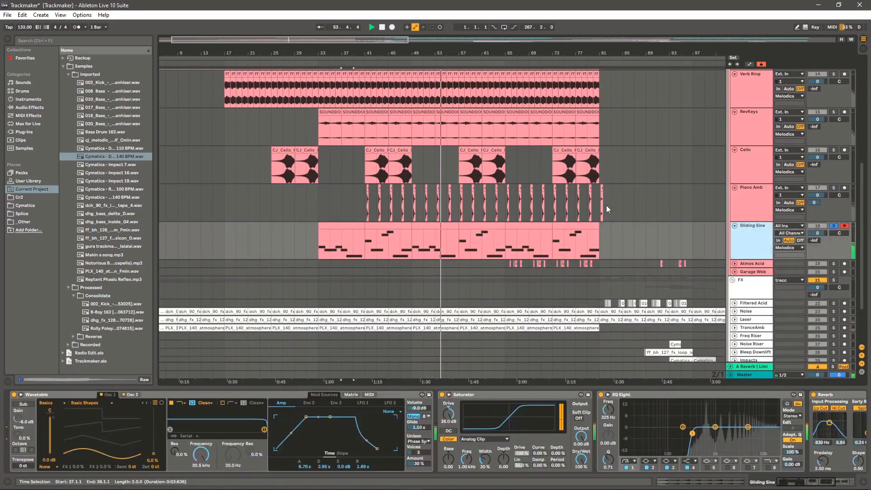
left_click(132, 395)
left_click(116, 395)
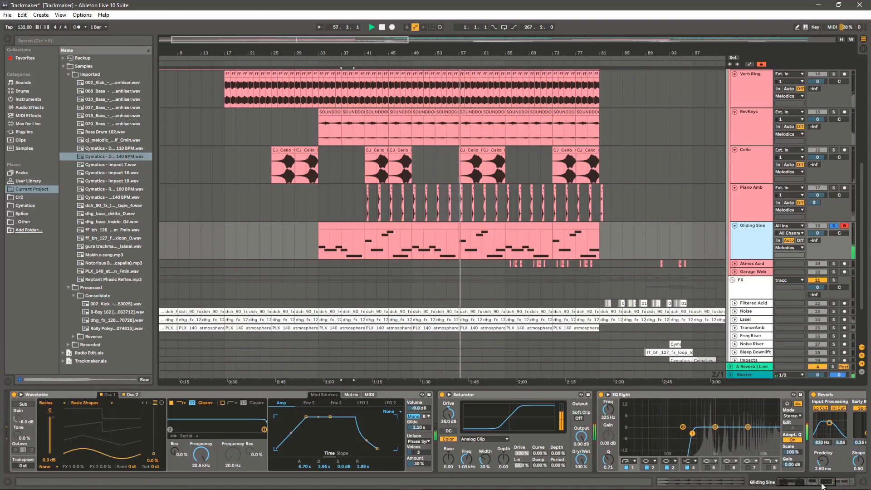
left_click(847, 483)
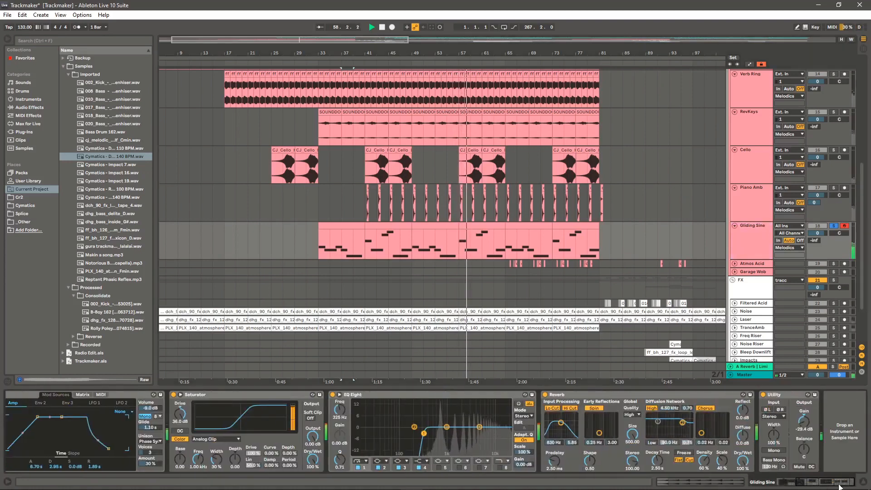
Show the device chains of the melodic audio tracks one by one, from Piano Amb up to RevRhodes
left_click(755, 197)
scroll(687, 224, "up", 2)
left_click(748, 199)
scroll(729, 208, "up", 1)
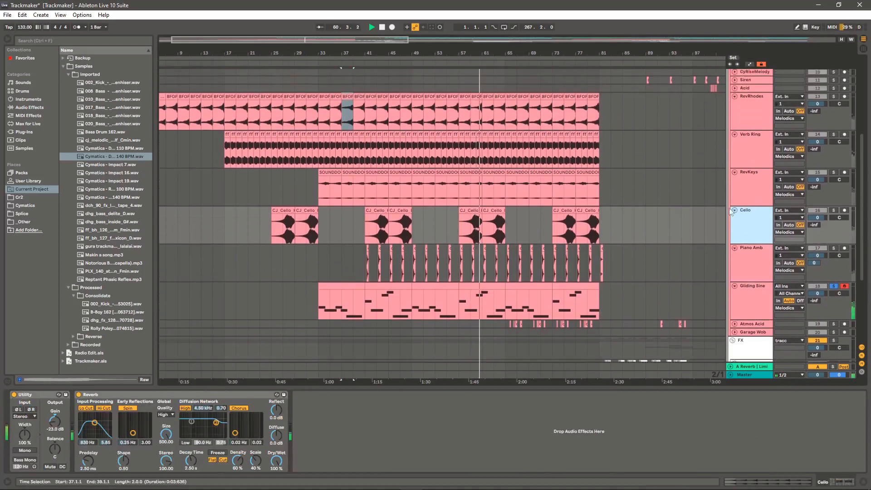
left_click(745, 175)
left_click(750, 143)
left_click(753, 111)
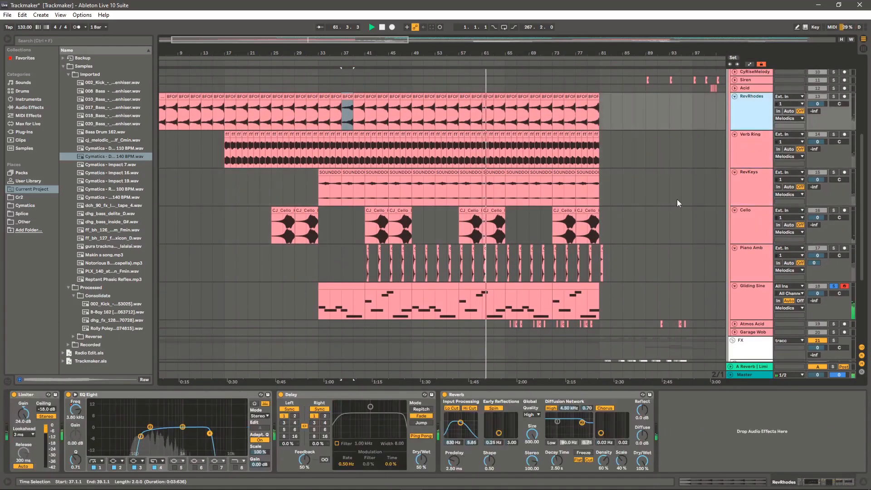
Solo the whole Melodics group and play all its tracks together from bar 41
scroll(682, 194, "up", 1)
scroll(684, 184, "down", 1)
scroll(683, 186, "up", 1)
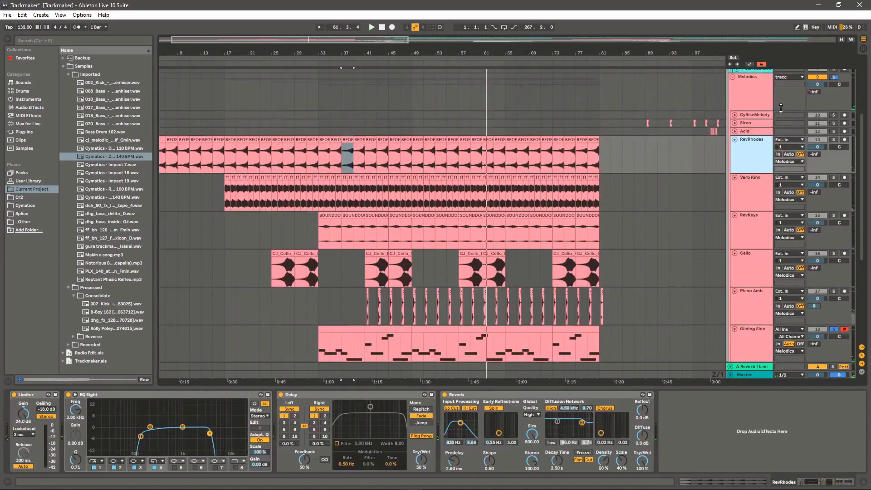
left_click(834, 78)
left_click(365, 110)
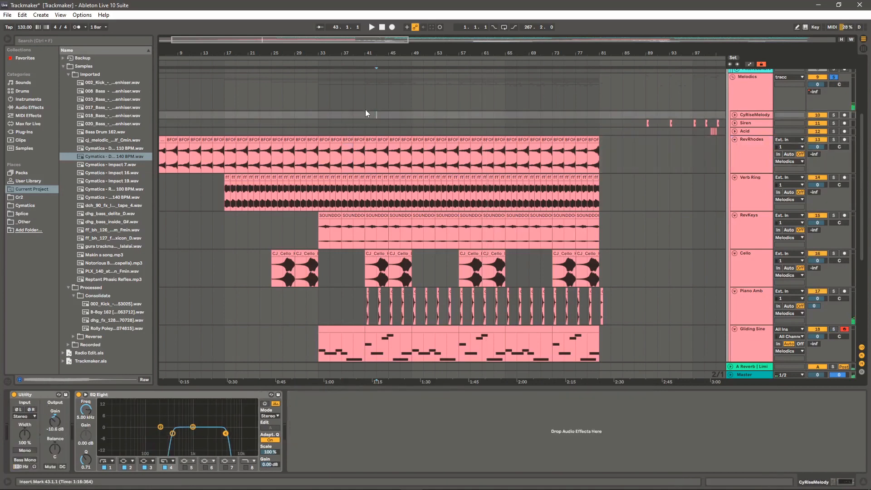
key("space")
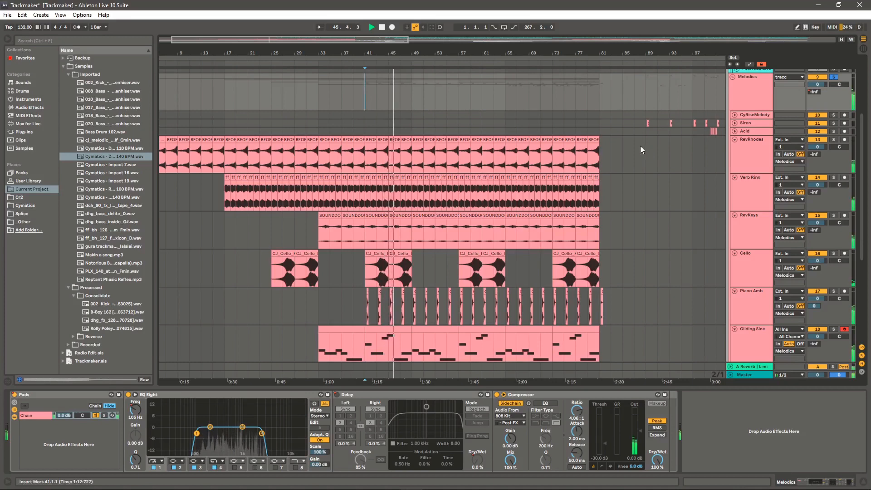
key("space")
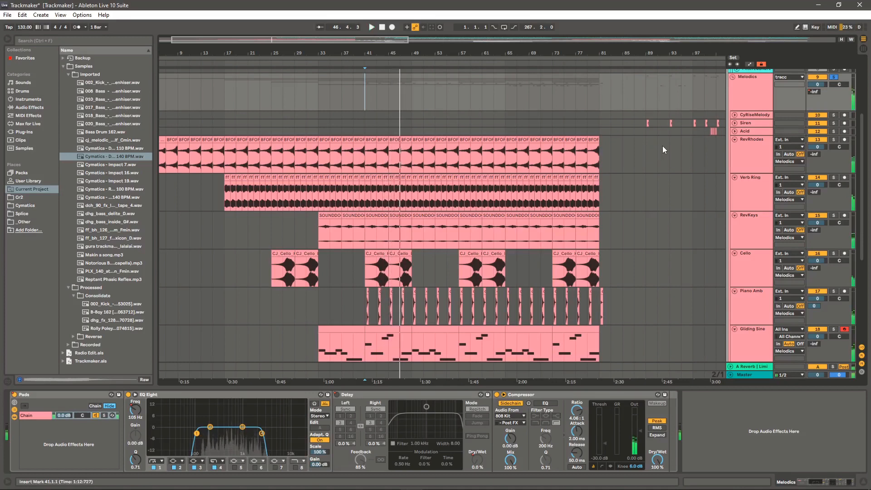
Fold the RevRhodes, Verb Ring, RevKeys, Cello, Piano Amb and Gliding Sine tracks
left_click(734, 139)
left_click(735, 147)
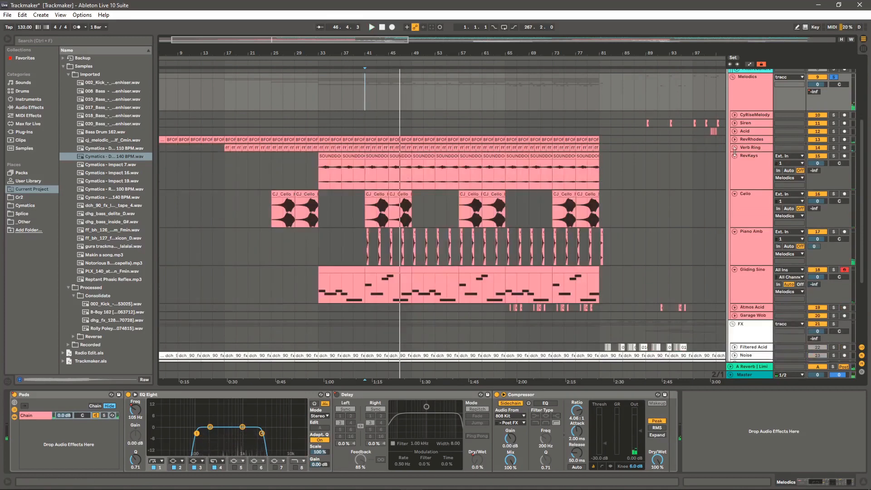
left_click(735, 156)
left_click(734, 164)
left_click(734, 172)
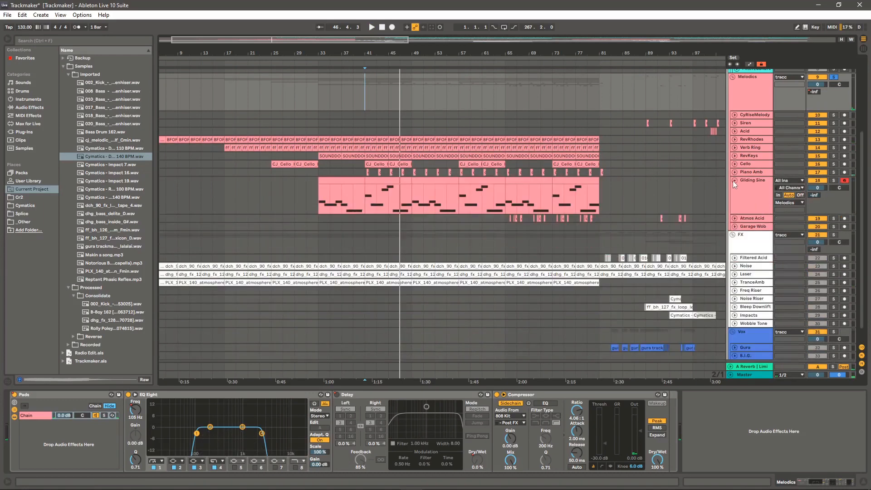
left_click(734, 181)
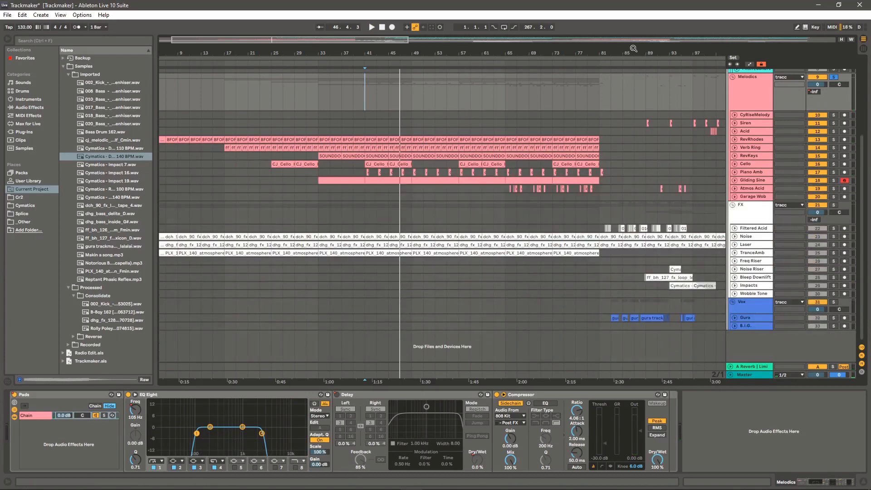
Solo and unfold the Siren track and play it from bar 97
left_click_drag(633, 49, 494, 90)
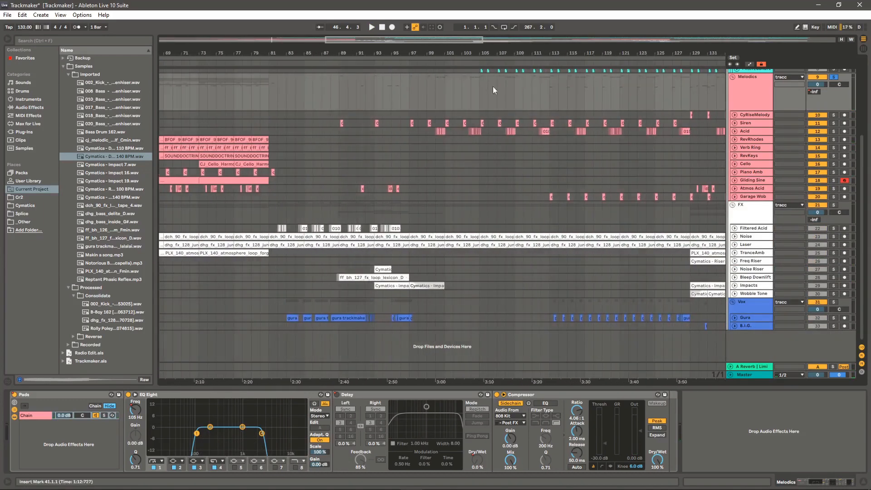
left_click(833, 123)
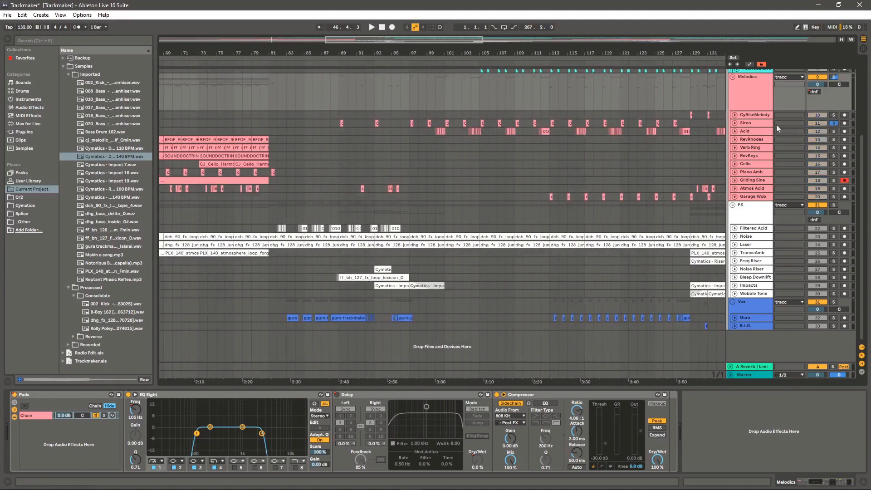
left_click(735, 123)
left_click_drag(423, 53, 397, 137)
left_click(393, 137)
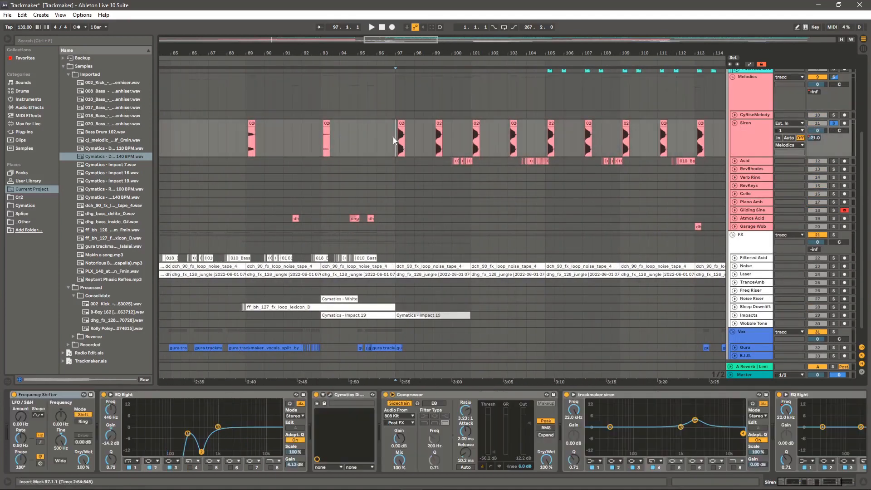
key("space")
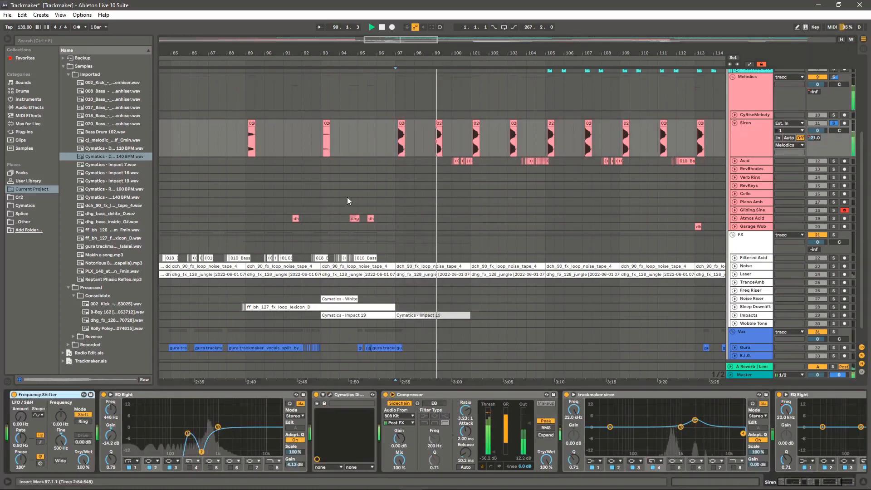
key("space")
Locate the source sample of the Siren clip at bar 97 in the browser
left_click_drag(396, 53, 402, 122)
right_click(447, 126)
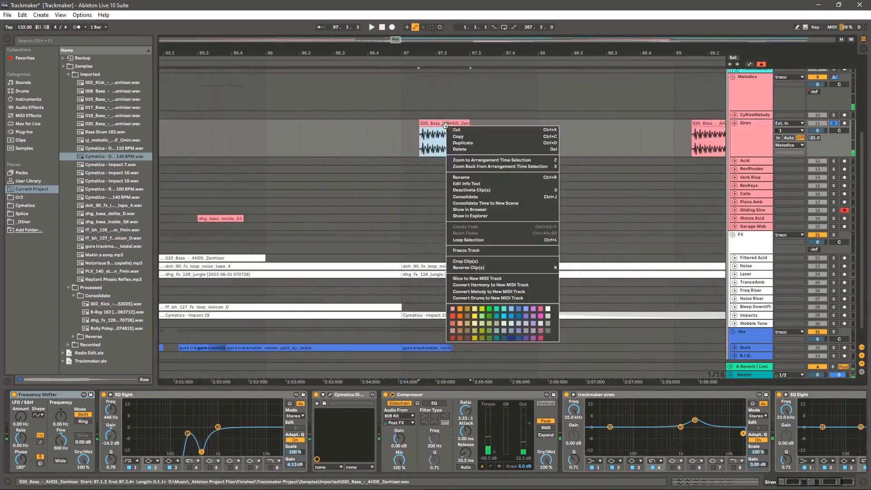
left_click(478, 209)
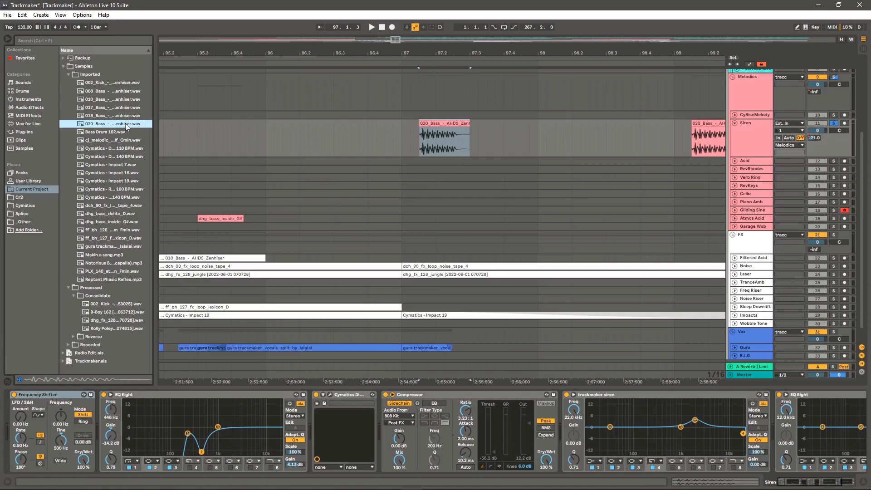
Play the Siren clip at bar 97 again with its effects to compare it with the original sample
left_click(411, 146)
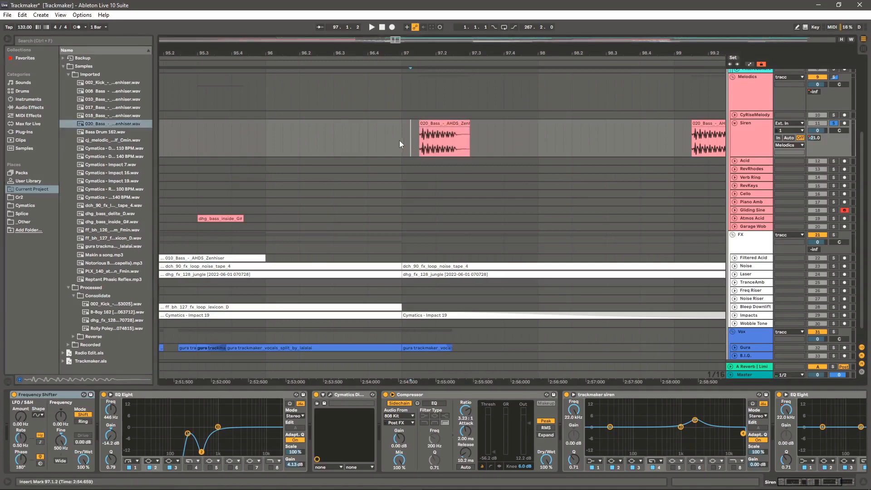
key("space")
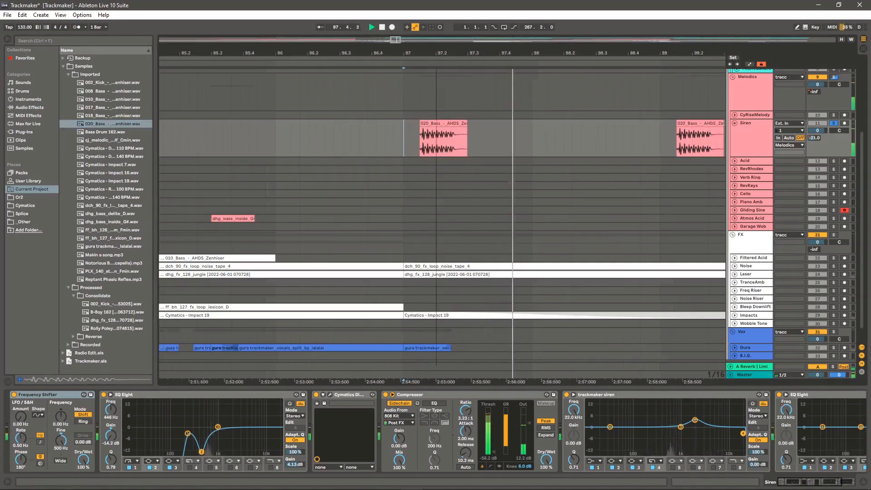
key("space")
Examine the Siren track's device chain through to its last EQ Eight
scroll(422, 146, "down", 4)
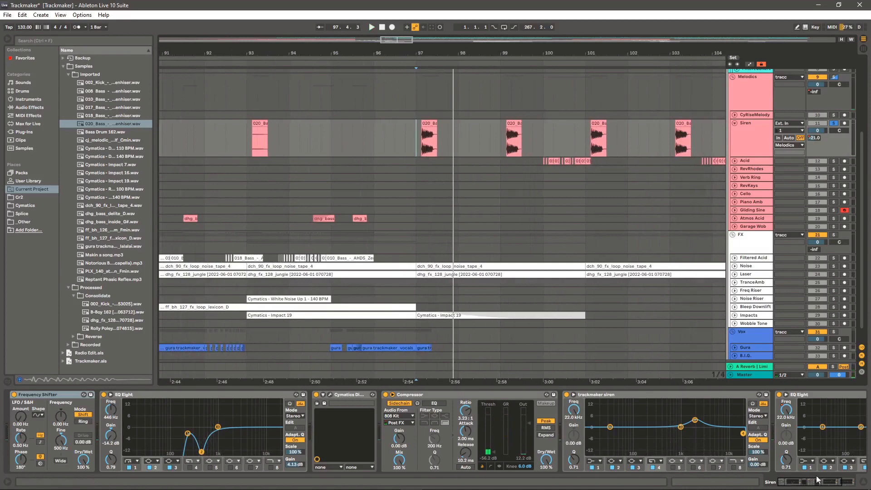
left_click_drag(817, 480, 862, 486)
left_click(761, 132)
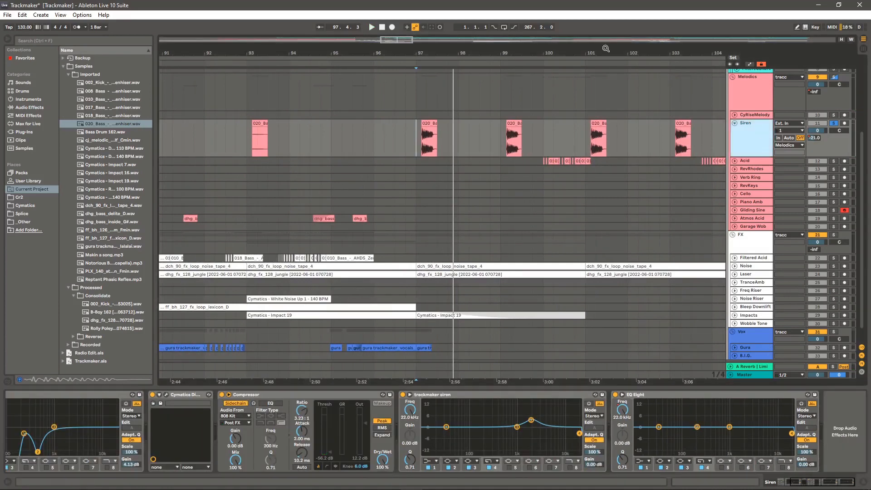
left_click_drag(606, 48, 521, 44)
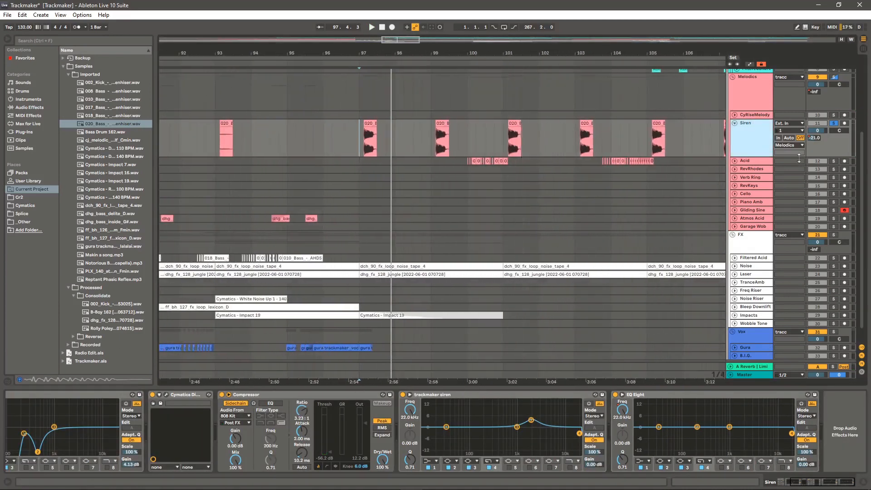
Unfold and solo the Acid track and play it from bar 100
left_click(735, 161)
left_click(833, 161)
left_click_drag(512, 52, 512, 72)
left_click(409, 177)
key("space")
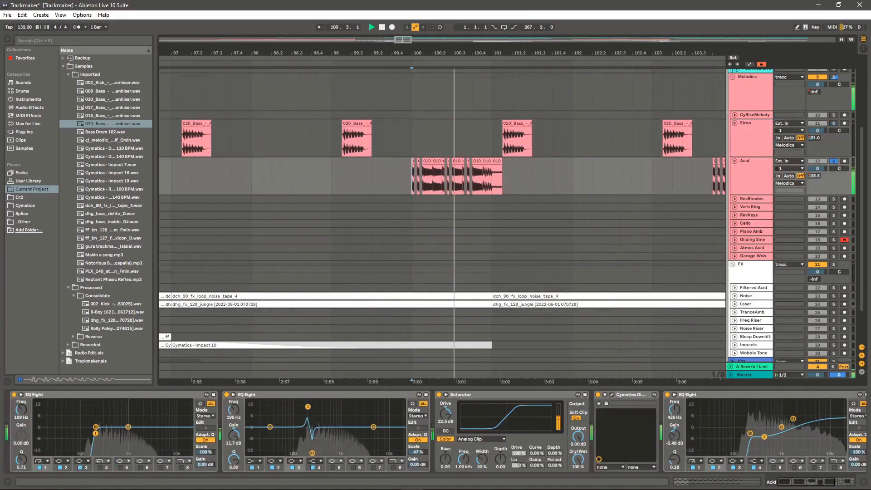
Play the Acid track's chopped clip groups from bar 103 and from just before bar 108
left_click_drag(388, 53, 389, 30)
left_click(478, 173)
key("space")
key("space")
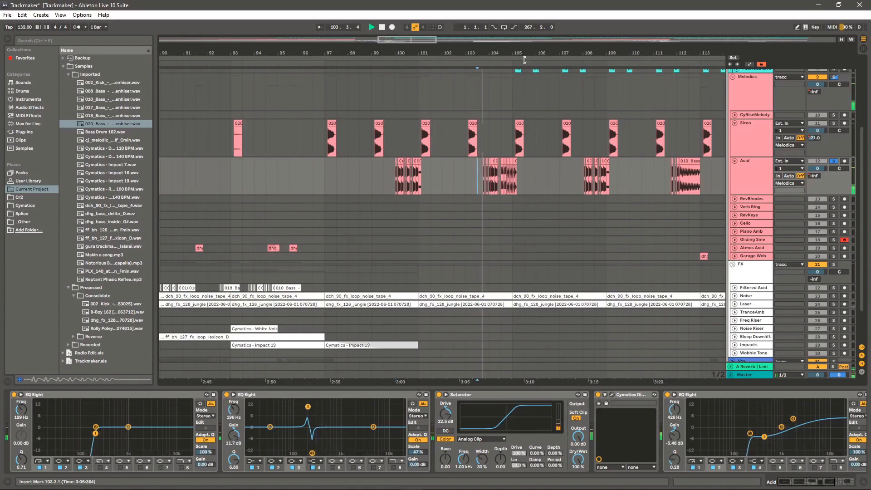
left_click_drag(524, 60, 479, 80)
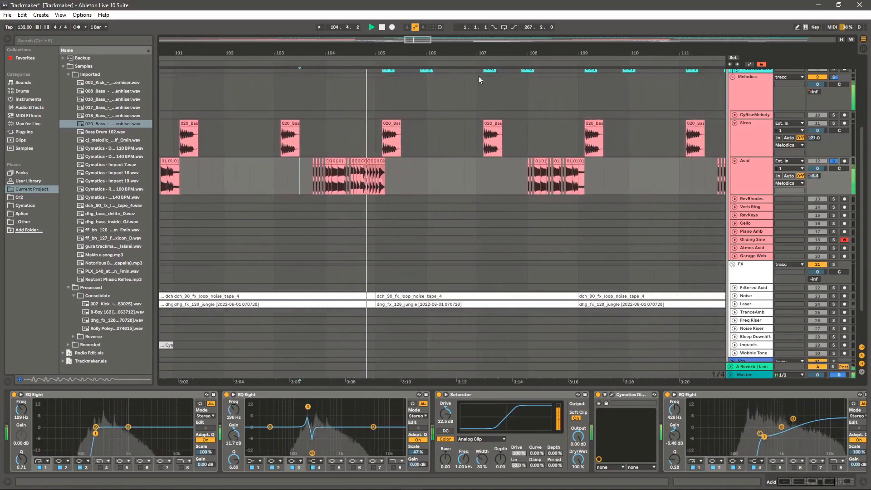
left_click(516, 177)
key("space")
key("space")
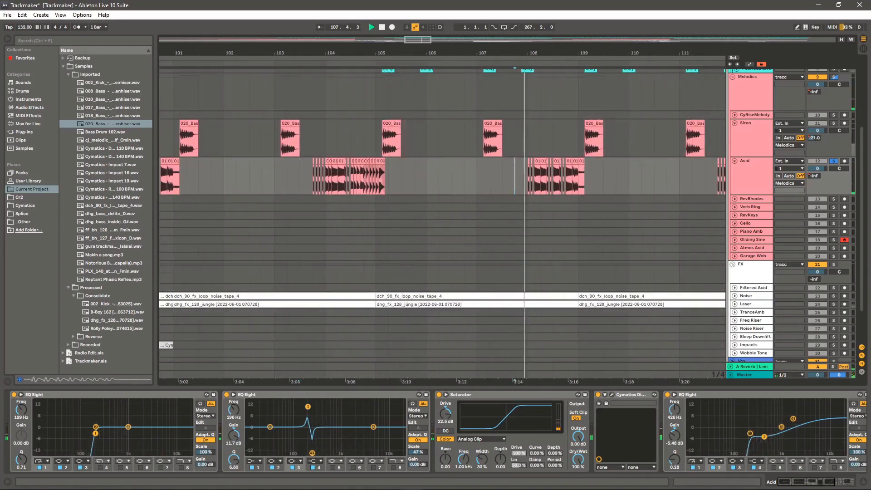
Play the Acid phrase that leads up to bar 113
left_click_drag(567, 53, 444, 50)
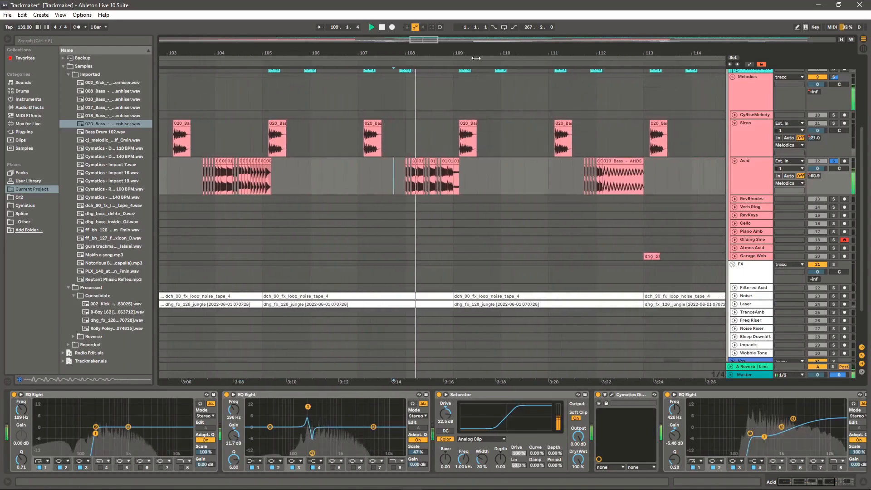
left_click(580, 183)
key("space")
key("space")
left_click(746, 172)
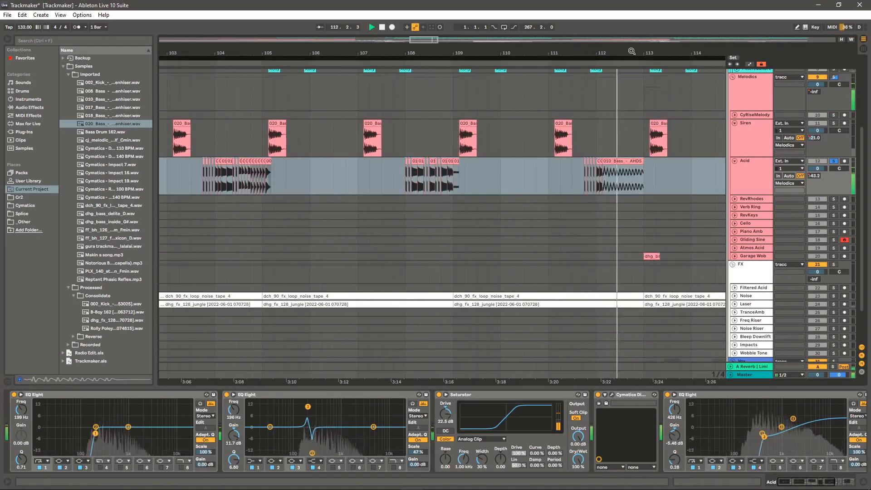
Play the stretched ending of the Acid phrase from bar 112
mouse_move(631, 52)
left_mouse_down()
mouse_move(493, 45)
mouse_move(490, 71)
left_mouse_up()
left_click(575, 176)
key("space")
left_click(401, 173)
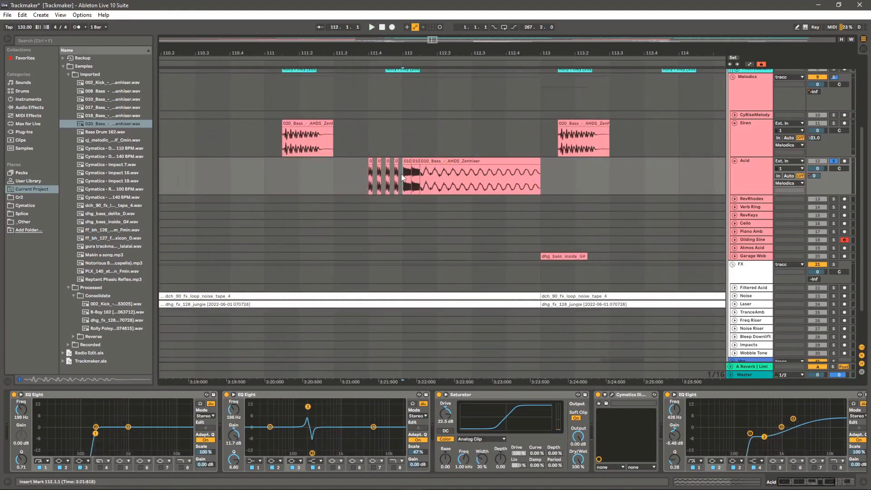
key("space")
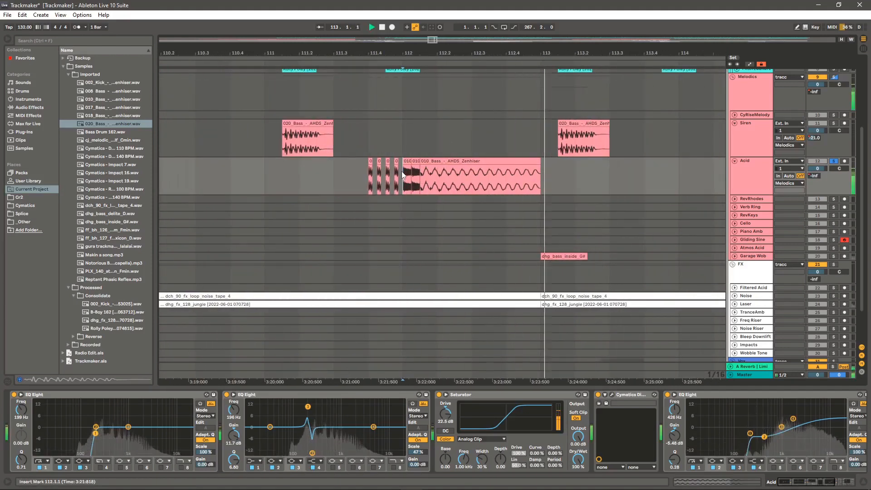
key("space")
Open the long Acid clip in bar 112 to view its warp settings, and play it and the short clip before it
double_click(465, 161)
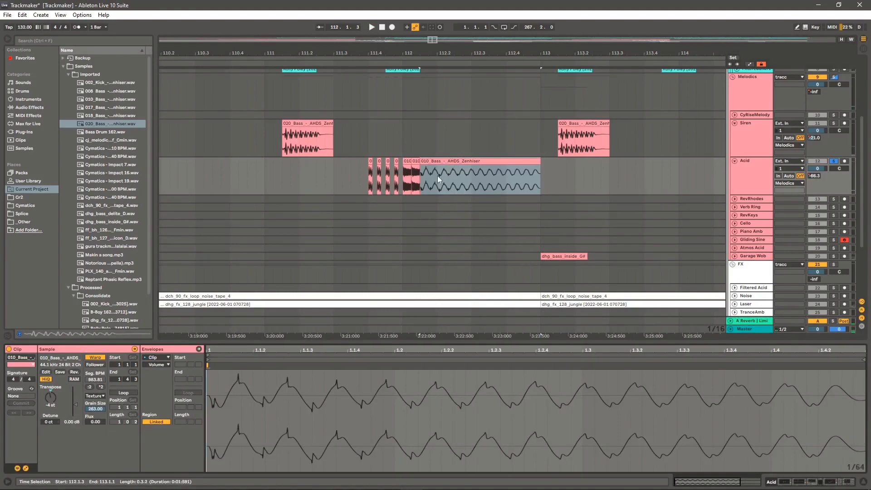
left_click_drag(443, 63, 395, 80)
key("space")
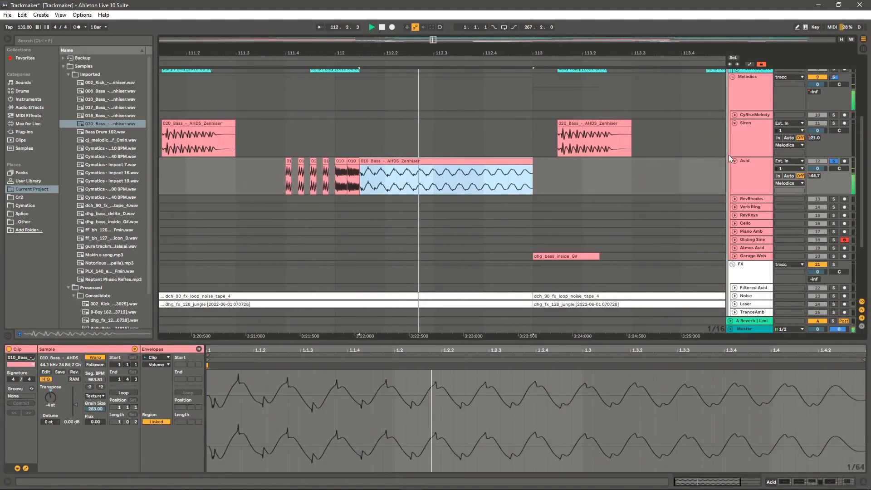
key("space")
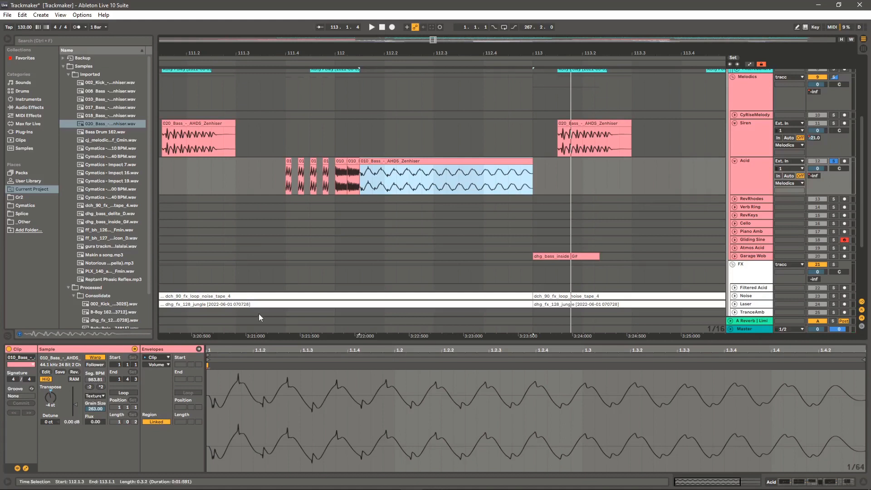
left_click(341, 185)
key("space")
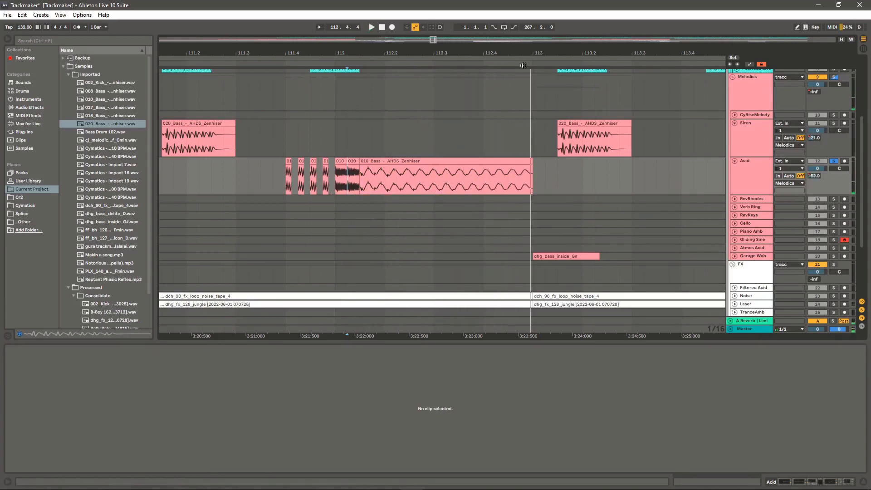
Turn off the Acid track's solo and fold the Acid and Siren tracks
left_click_drag(517, 54, 403, 15)
left_click_drag(409, 54, 404, 17)
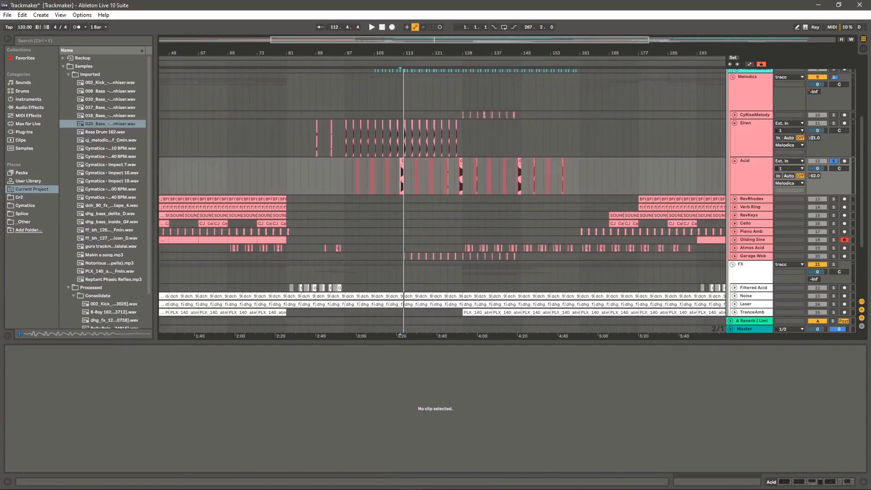
left_click(834, 161)
left_click(735, 161)
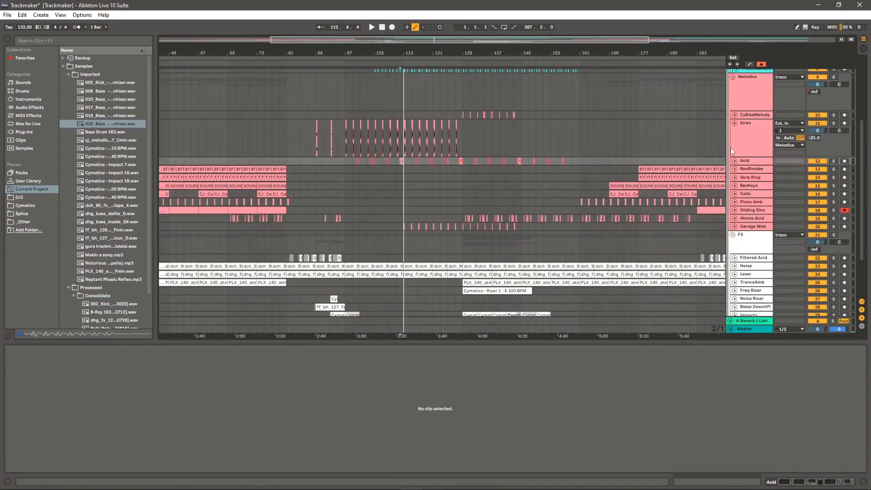
left_click(734, 123)
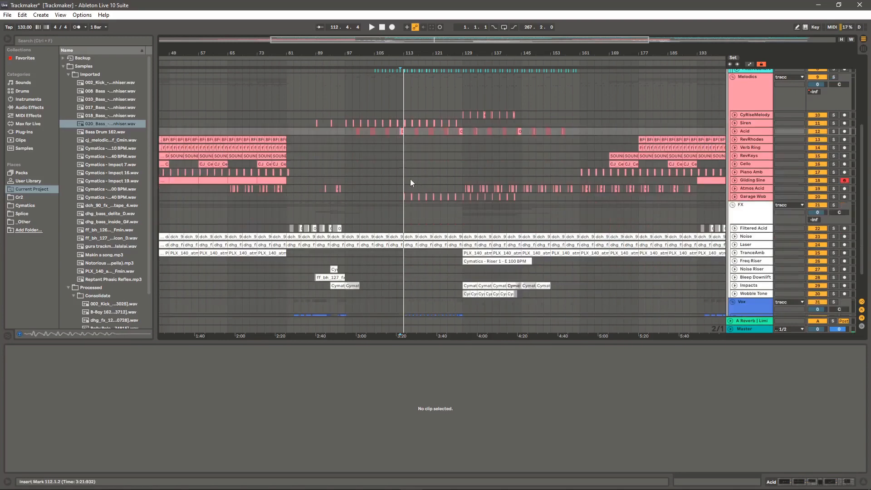
Unfold and solo the Garage Wob track and play it from bar 113
scroll(410, 180, "down", 2)
left_click_drag(407, 54, 408, 105)
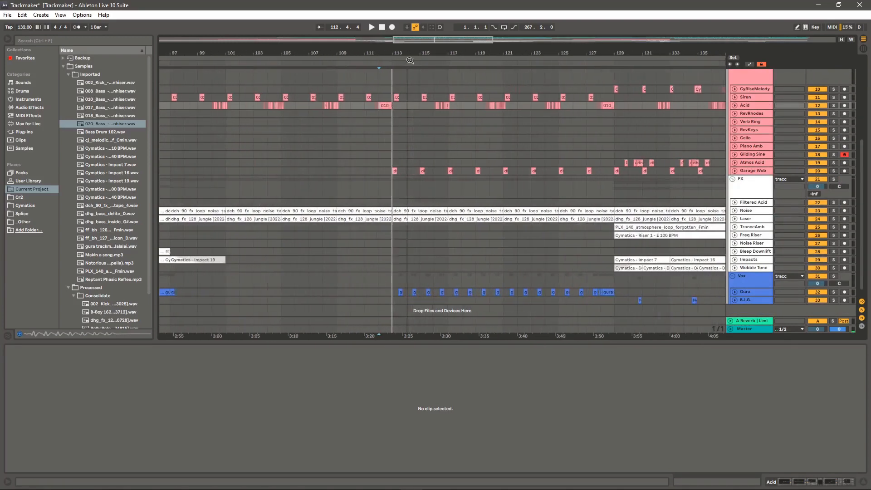
left_click(734, 171)
left_click(833, 171)
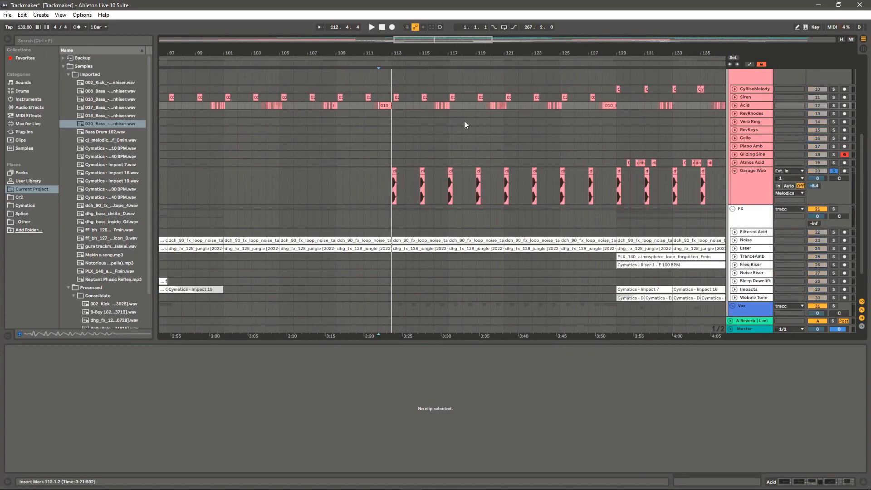
left_click_drag(395, 54, 426, 165)
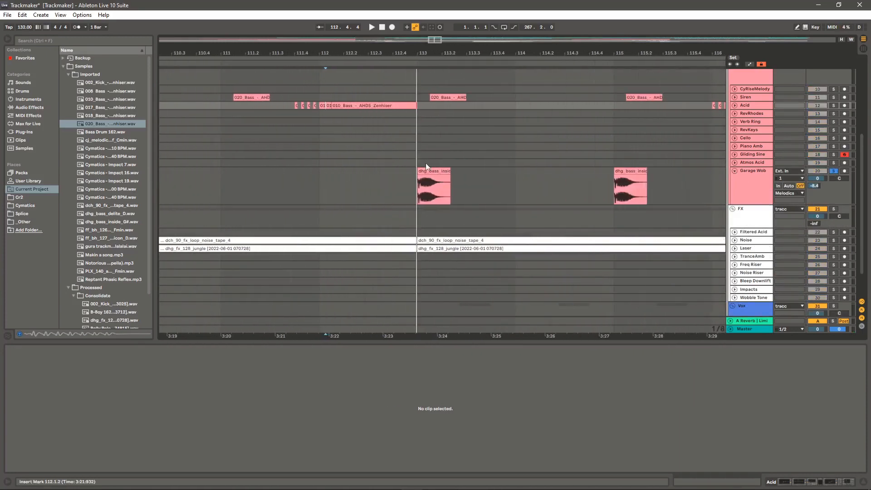
left_click(415, 185)
left_click_drag(389, 54, 364, 34)
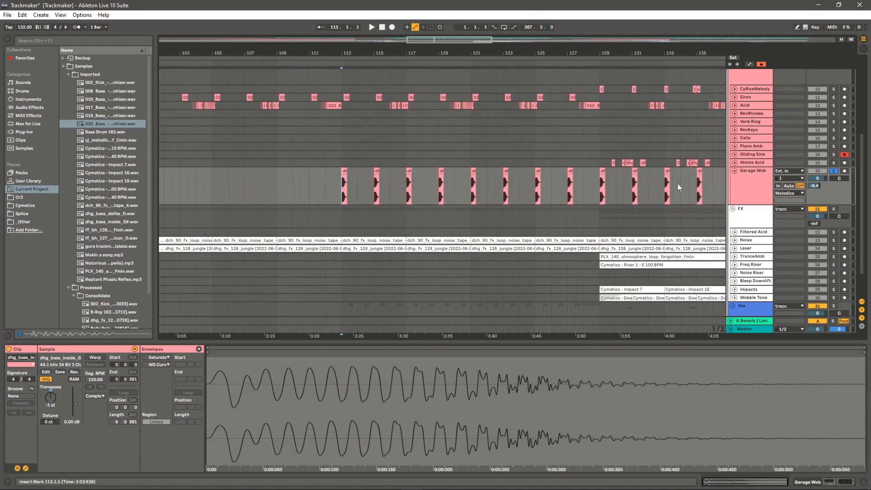
key("space")
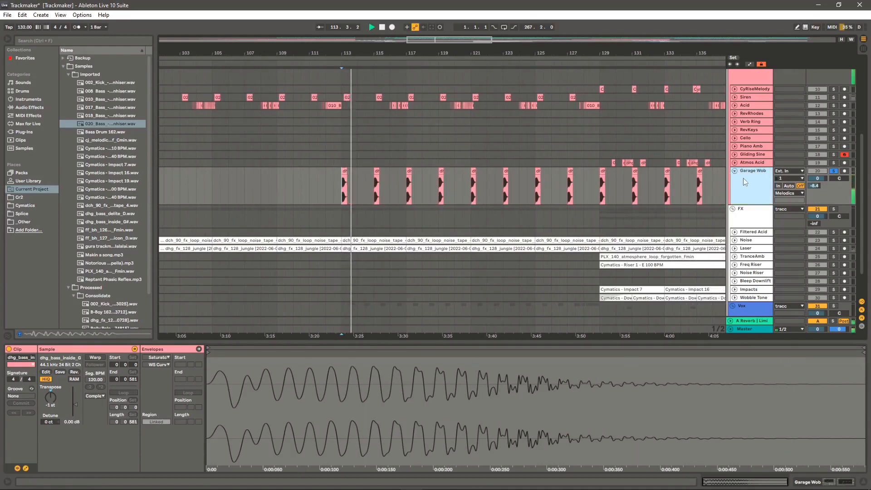
Show the Garage Wob track's Saturator and EQ Eight, and fold the track
left_click(743, 178)
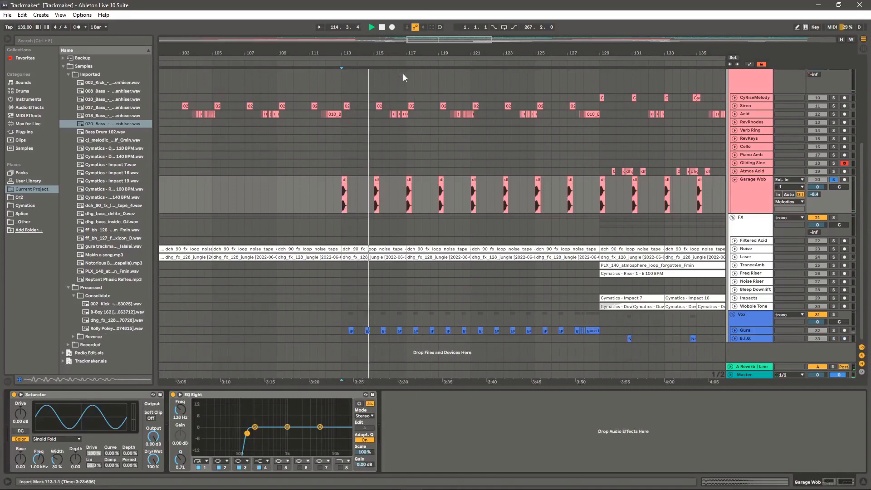
left_click_drag(381, 51, 380, 25)
left_click(734, 180)
Solo the Drums group, play it from bar 113 and add Kick Top to the solo
scroll(655, 255, "up", 5)
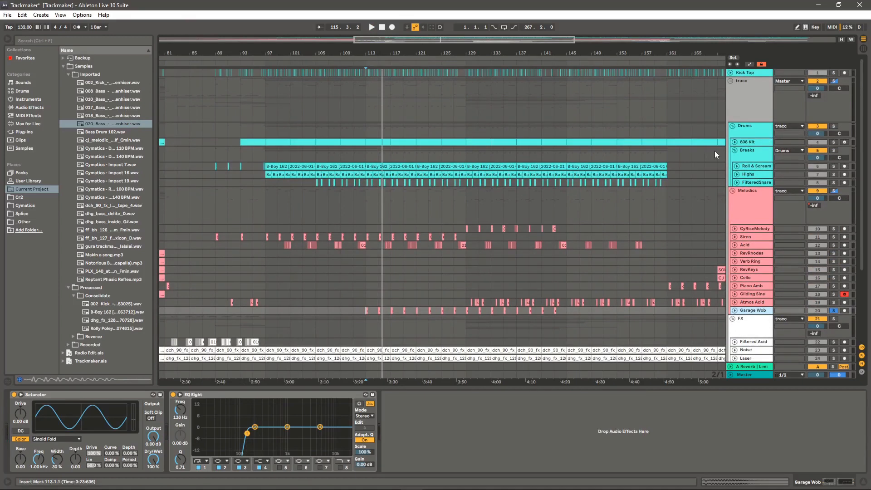
left_click(833, 126)
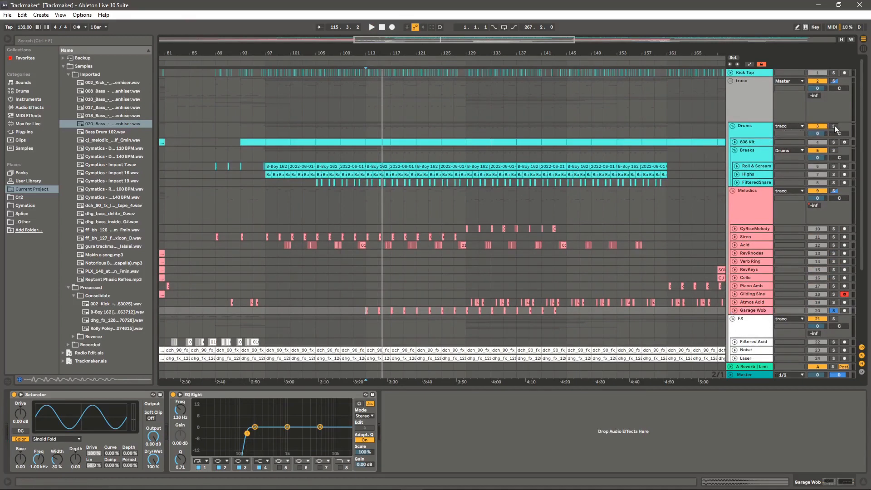
key("space")
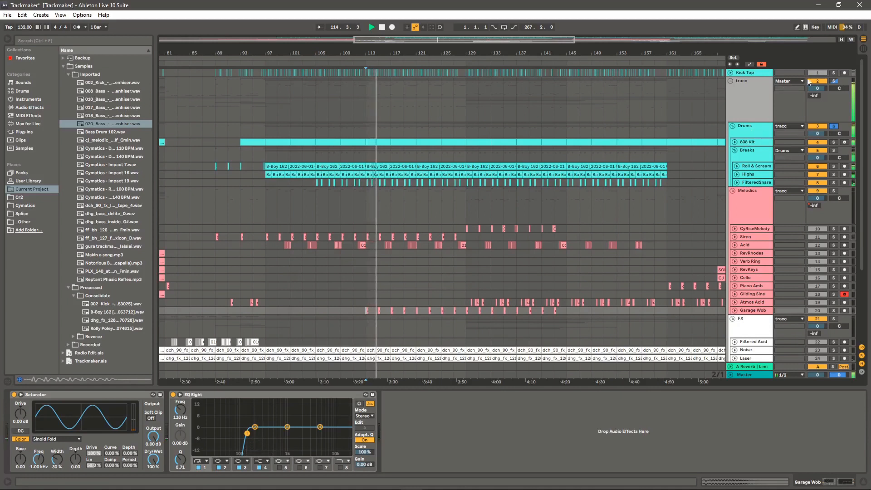
left_click(832, 73)
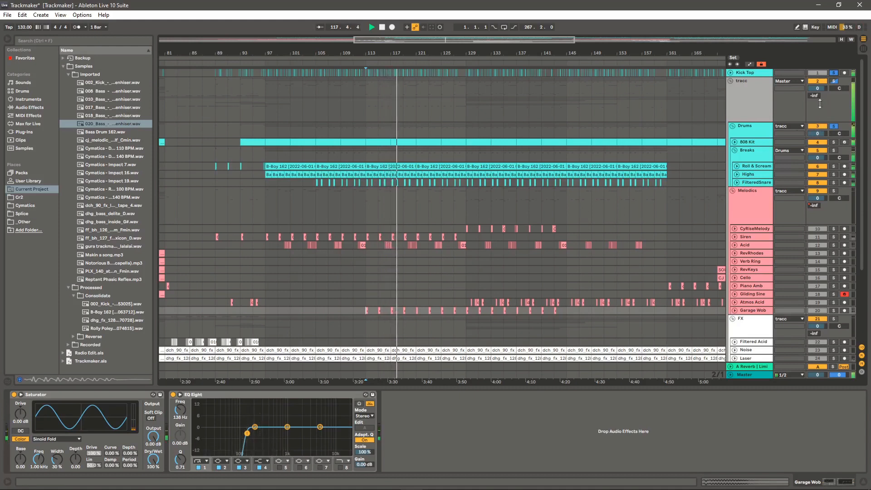
scroll(753, 105, "down", 2)
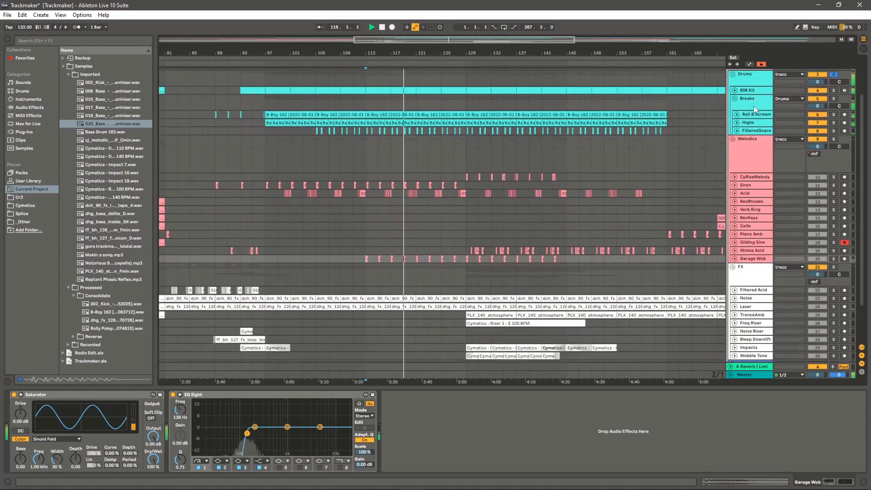
scroll(751, 107, "up", 1)
Unfold the 808 Kit track and examine its clips across the arrangement and its 808 Core Kit device chain
left_click(735, 116)
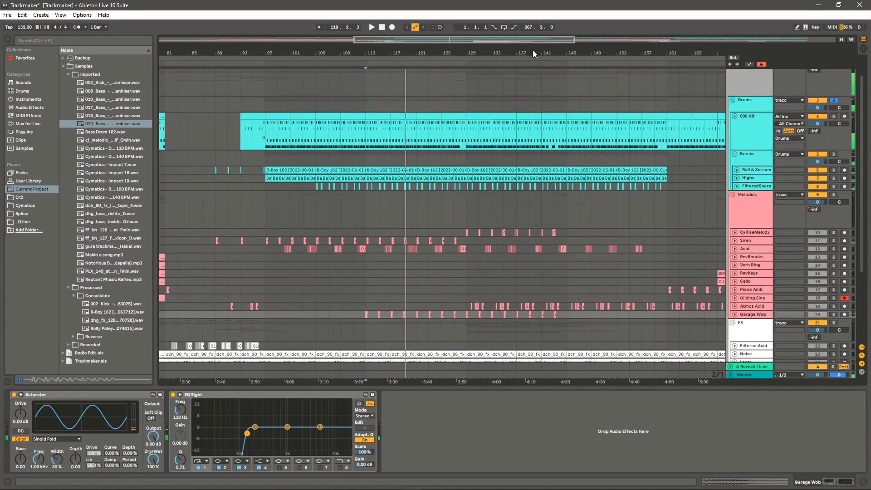
double_click(555, 51)
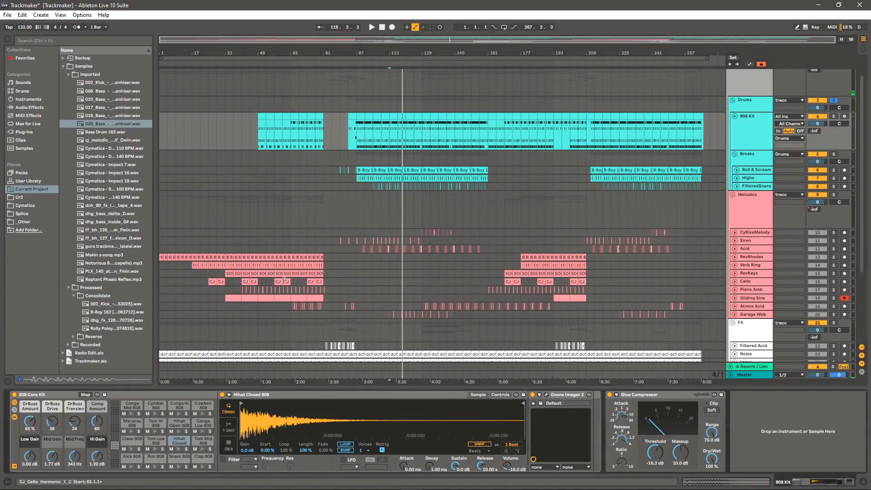
left_click(40, 399)
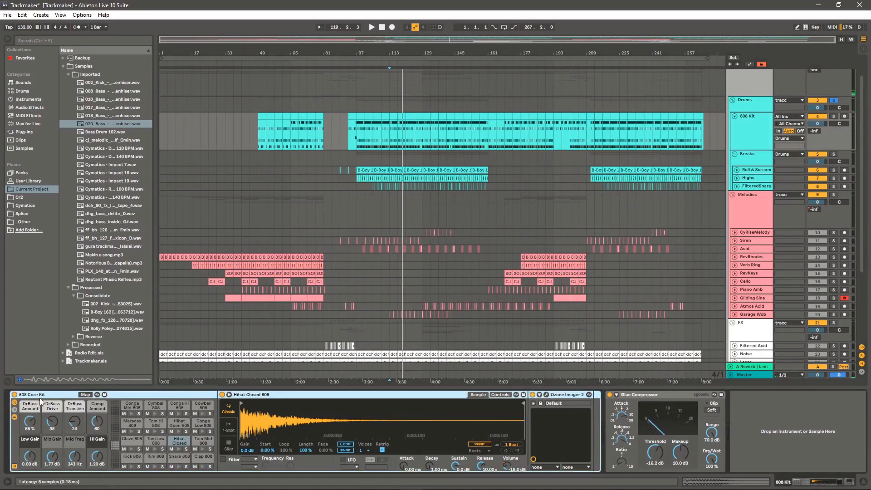
left_click(753, 133)
Solo the 808 Kit track and play it from bar 97
mouse_move(377, 49)
left_mouse_down()
mouse_move(326, 75)
mouse_move(319, 43)
mouse_move(325, 47)
left_mouse_up()
left_click(300, 139)
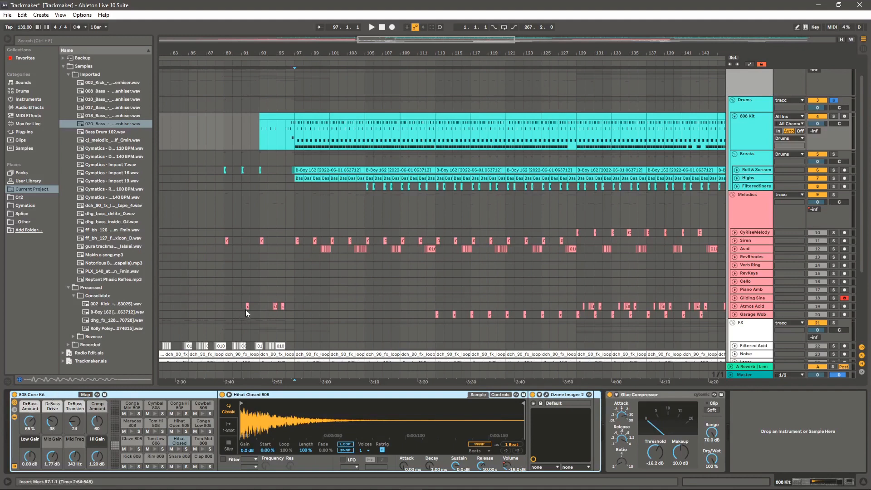
left_click_drag(314, 53, 269, 52)
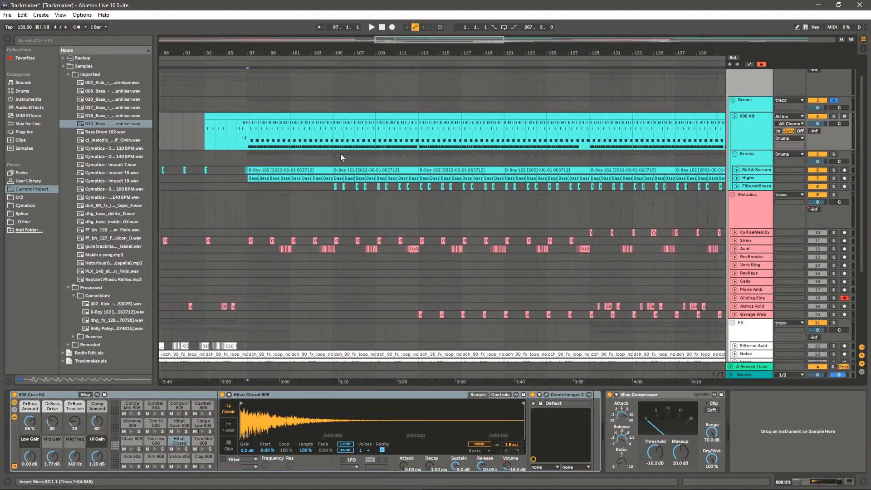
left_click(833, 117)
key("space")
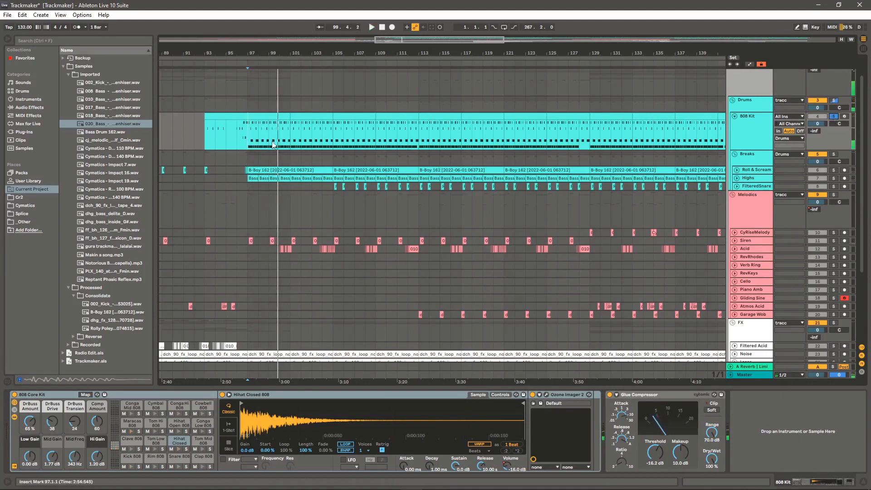
Play the whole Drums group from bar 97, and solo the 808 Kit track to replay it alone
key("space")
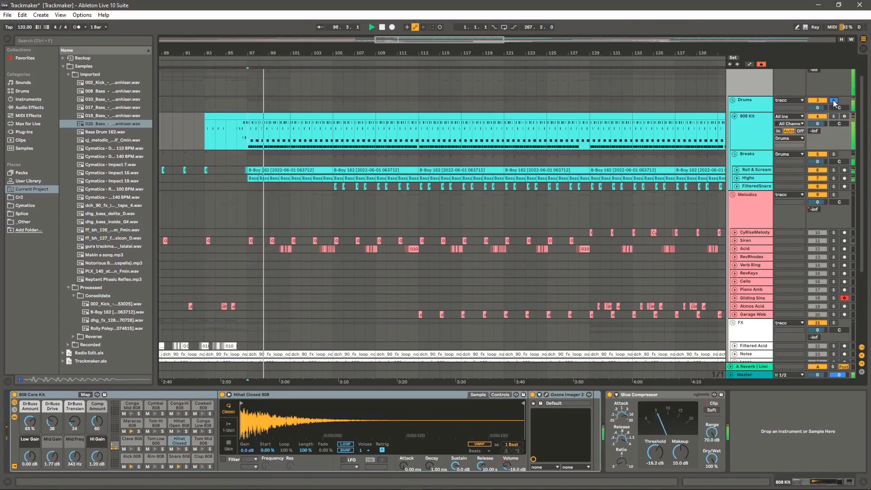
left_click(833, 116)
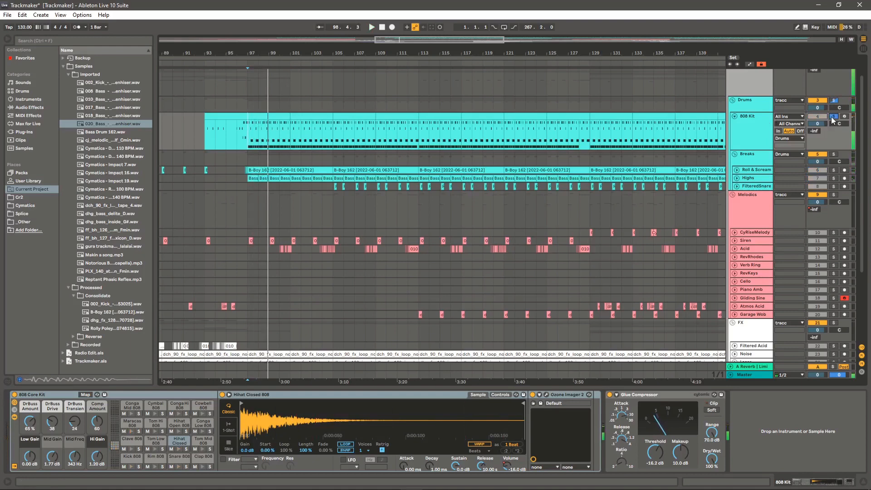
left_click(747, 129)
key("space")
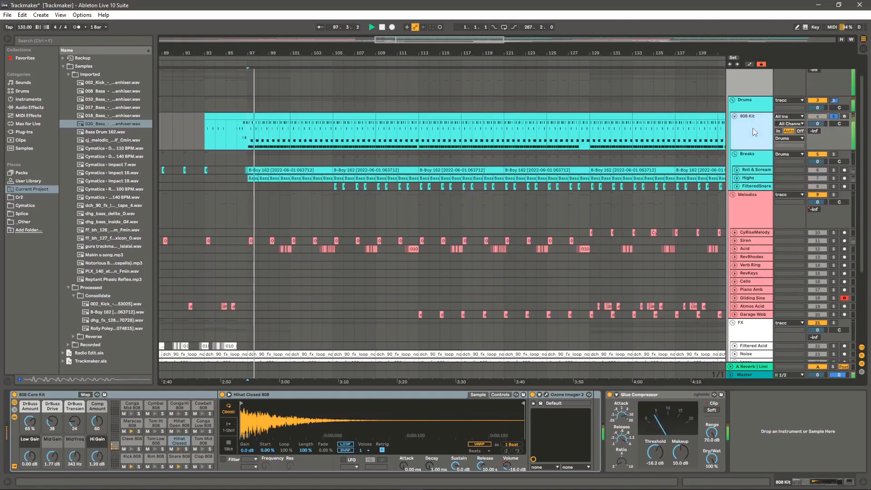
Audition the 808 Kit while toggling mute and solo on the Maracas 808 pad of the 808 Core Kit
left_click(124, 431)
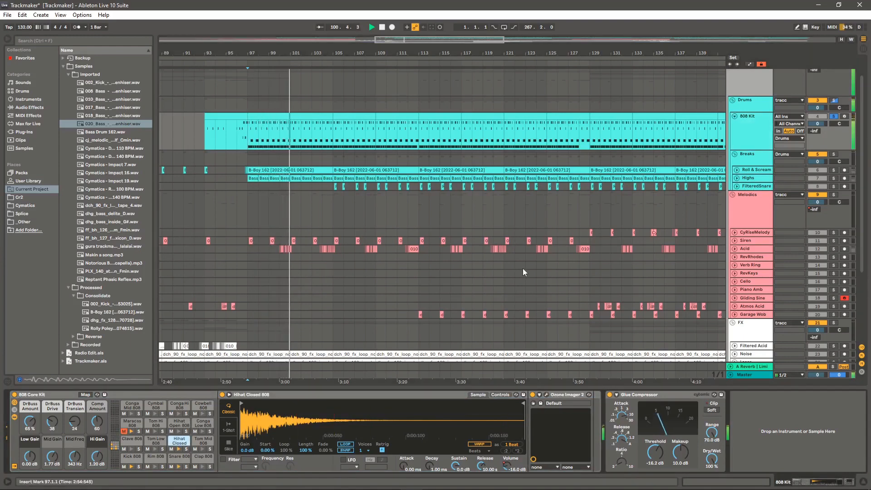
left_click(123, 431)
left_click(138, 432)
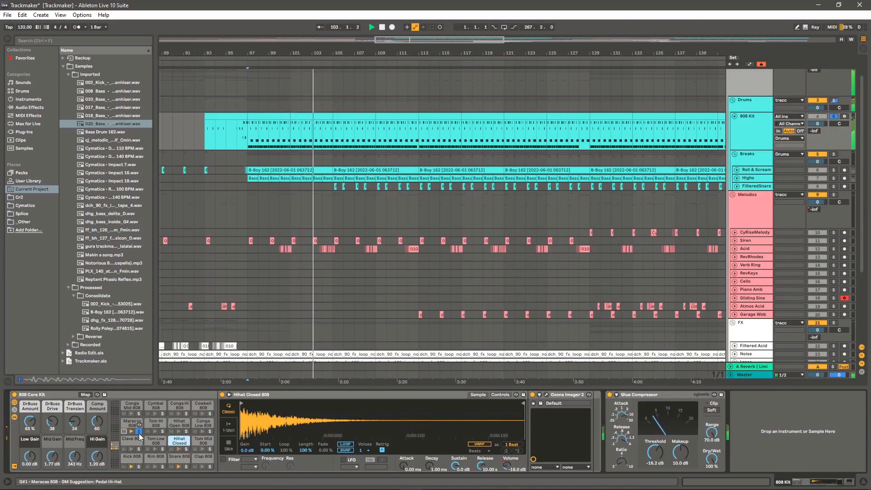
left_click(138, 432)
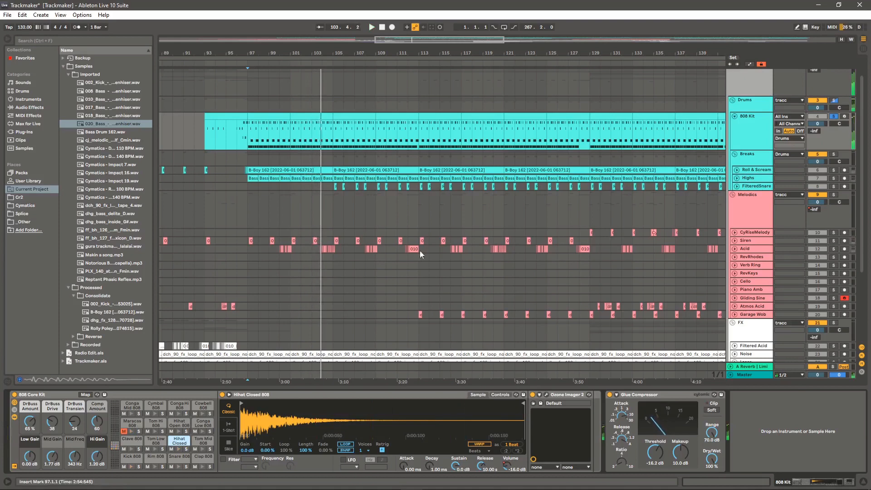
Solo the Breaks group, play it from bar 97 and unfold its Roll & Scream and Highs tracks
left_click(752, 158)
left_click(834, 154)
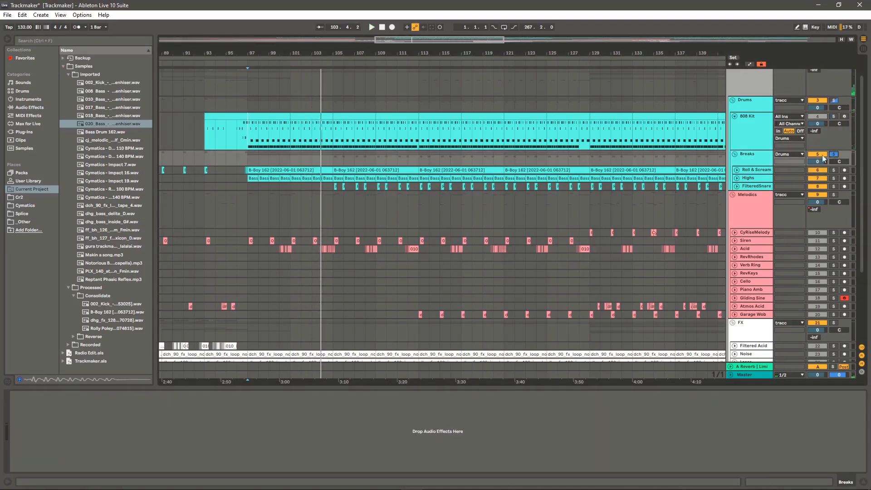
key("space")
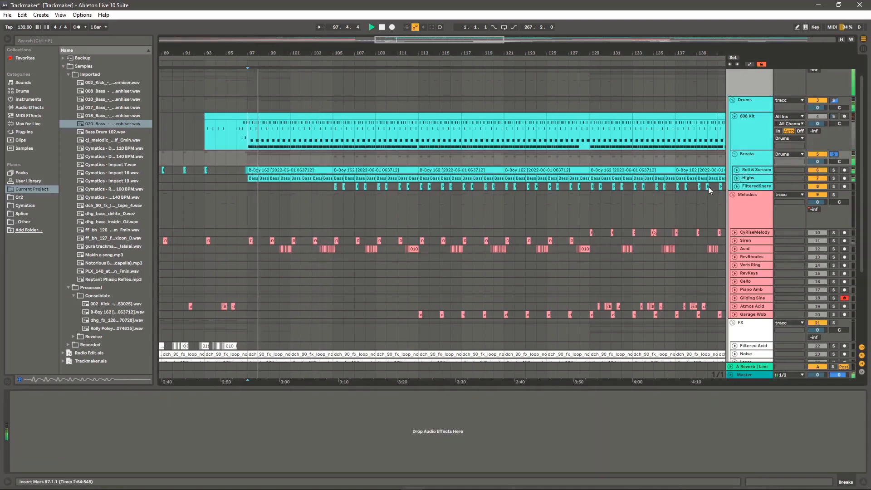
left_click(737, 170)
scroll(671, 214, "down", 1)
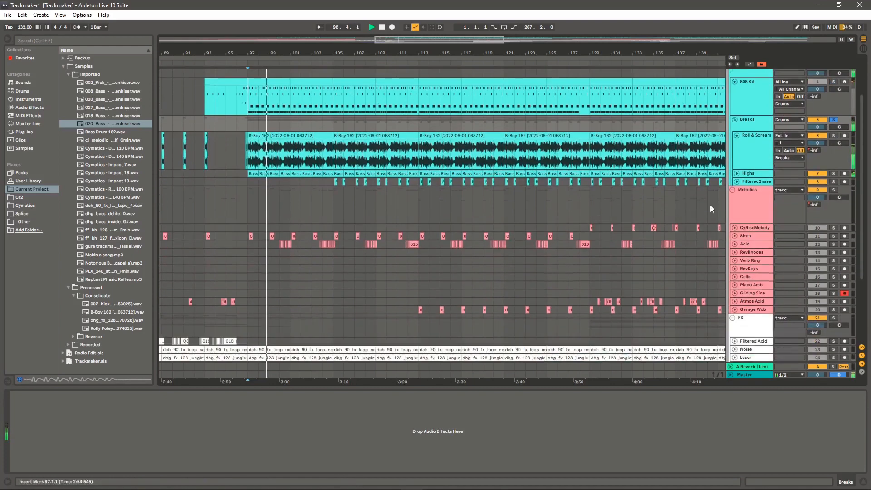
left_click(737, 174)
key("space")
Solo the Roll & Scream track within the Breaks group and play it from bar 97
left_click_drag(266, 53, 305, 43)
left_click(834, 136)
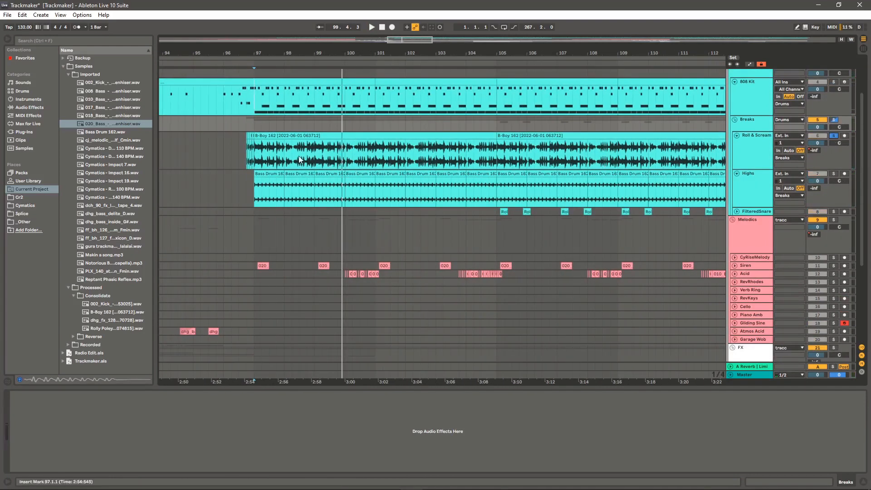
key("space")
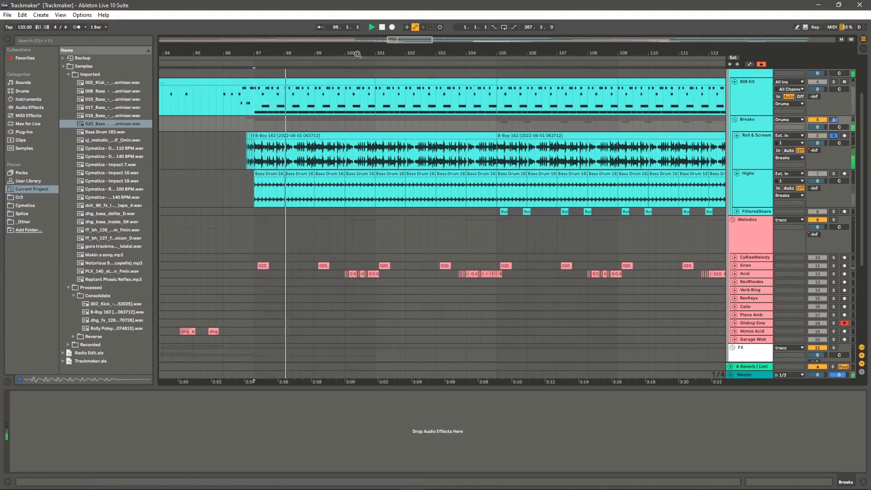
key("space")
Examine the B-Boy 162 clip around bar 97 and locate its consolidated file and original B-Boy 162.wav sample in the browser
mouse_move(272, 53)
left_mouse_down()
mouse_move(254, 61)
mouse_move(332, 64)
mouse_move(331, 80)
left_mouse_up()
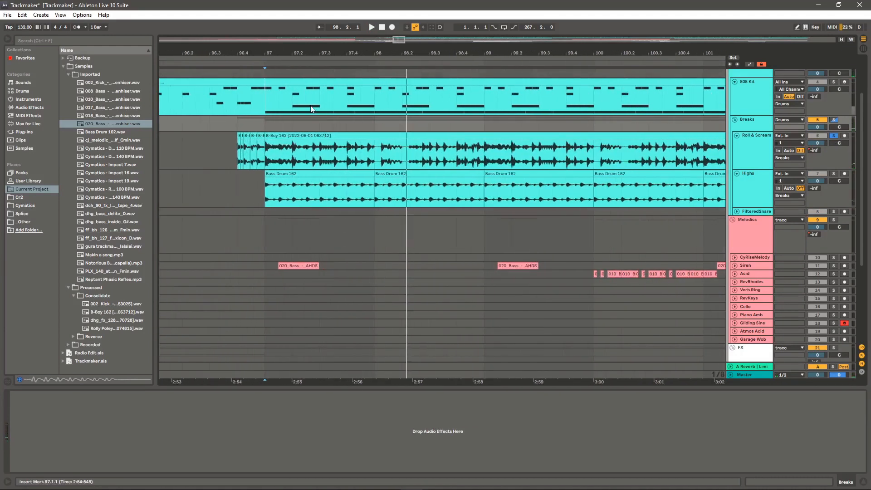
left_click(319, 142)
left_click_drag(273, 54, 393, 92)
left_click_drag(317, 55, 188, 59)
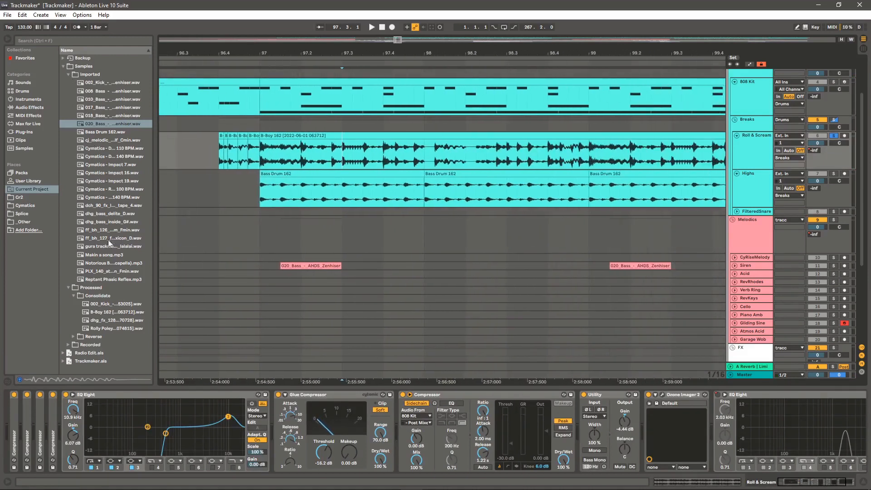
left_click(103, 312)
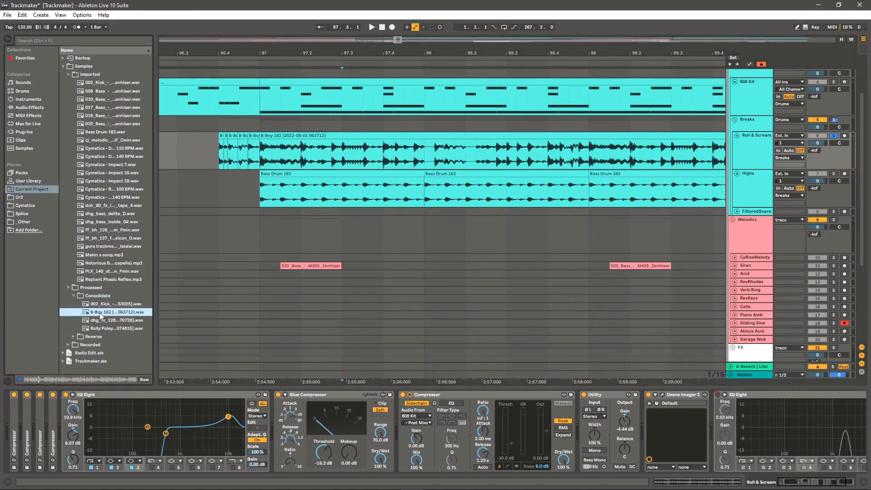
left_click(266, 158)
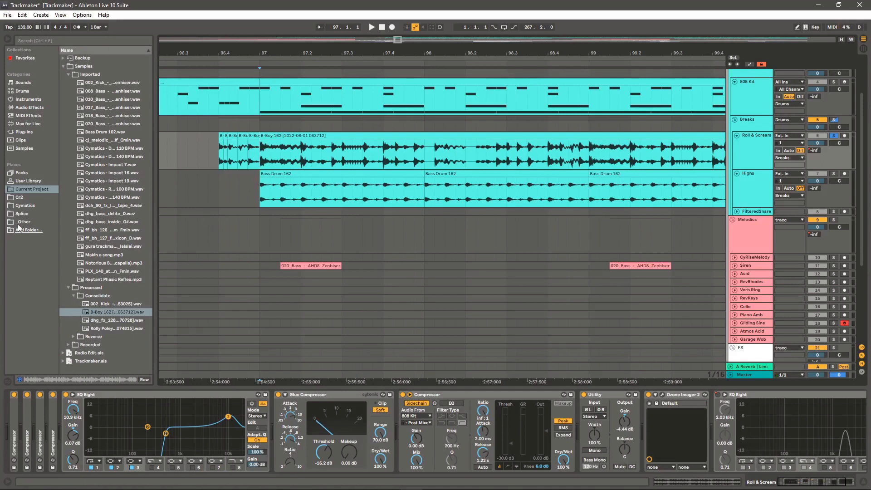
left_click(24, 222)
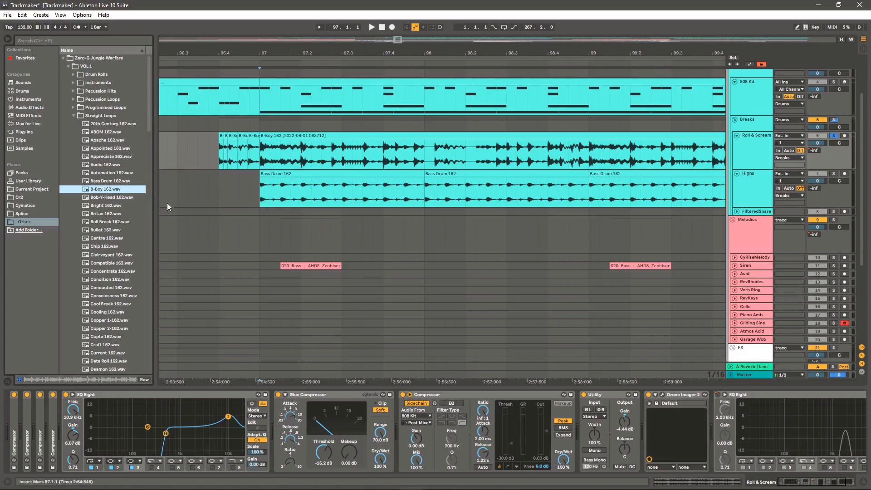
Replay the soloed Roll & Scream track from bar 97 while following its B-Boy 162 break across the next bars
left_click(262, 152)
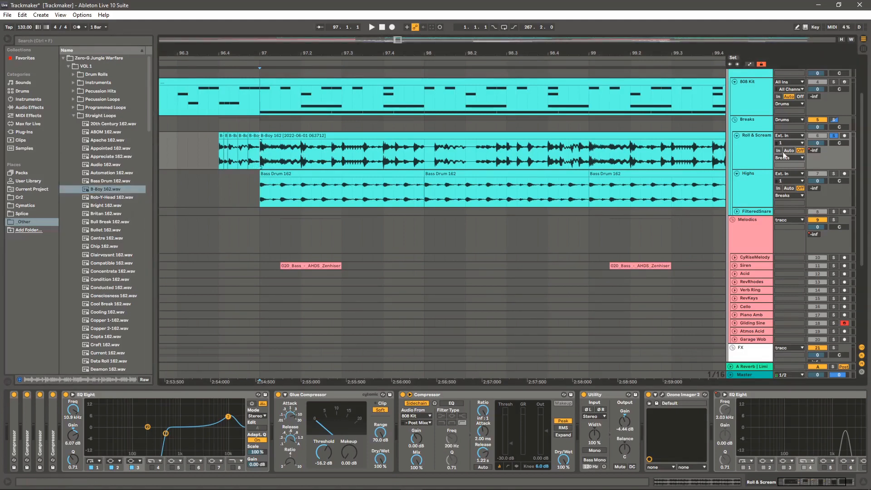
key("space")
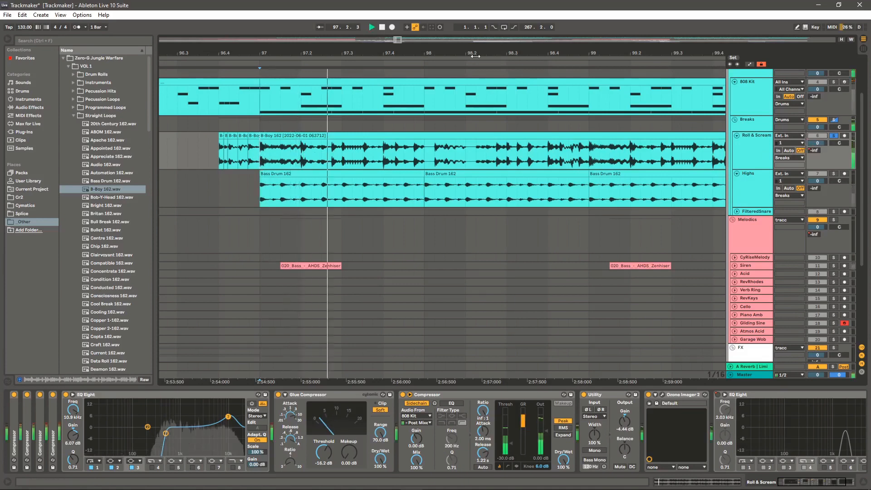
left_click_drag(491, 54, 346, 28)
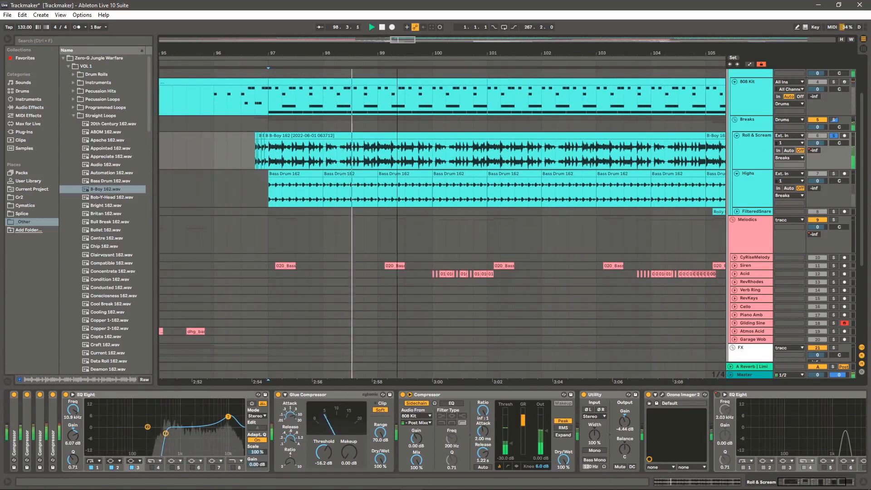
left_click_drag(397, 52, 324, 52)
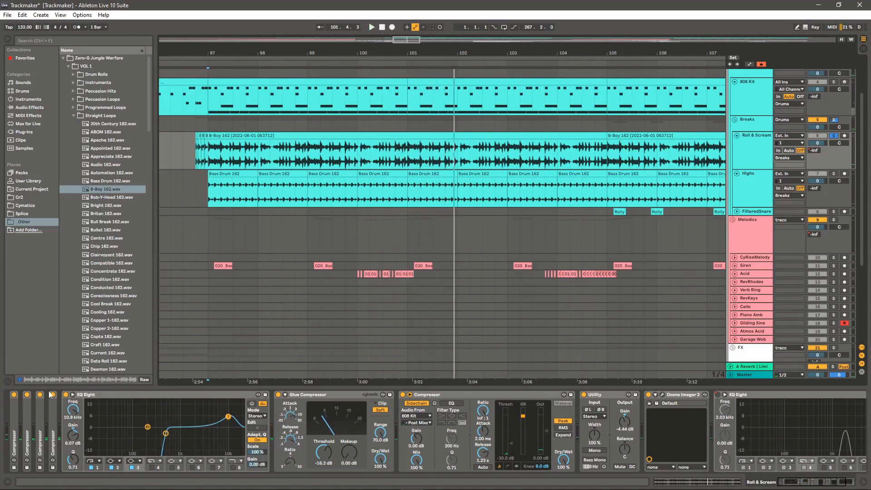
Examine the Roll & Scream device chain from the first Compressor through EQ Eight, Glue Compressor, sidechain Compressor, Utility and Ozone Imager 2 to the last EQ Eight
double_click(16, 433)
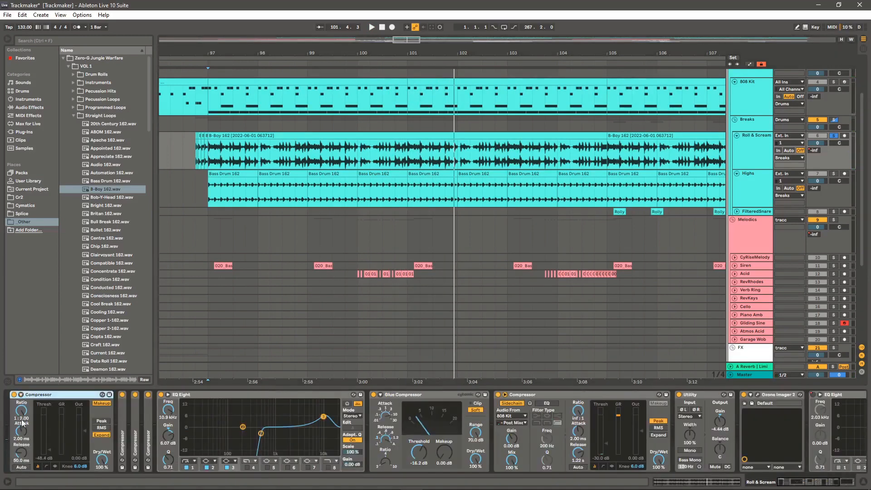
double_click(58, 395)
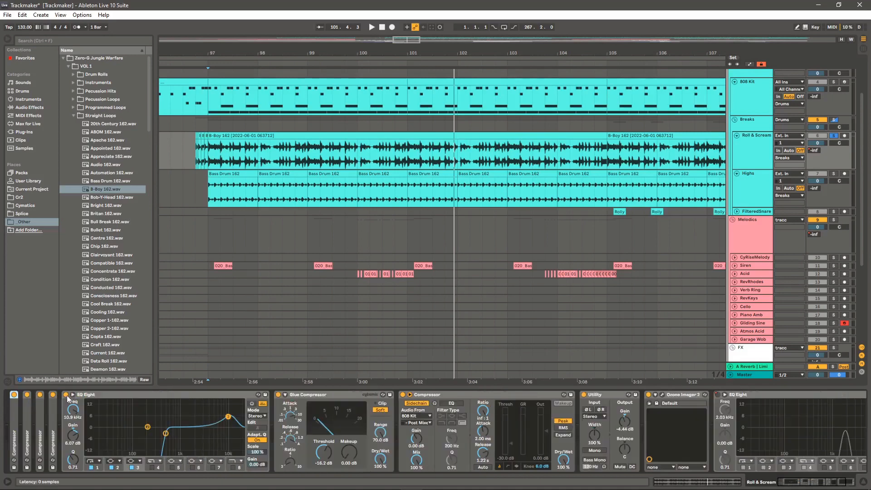
left_click(116, 398)
left_click(324, 399)
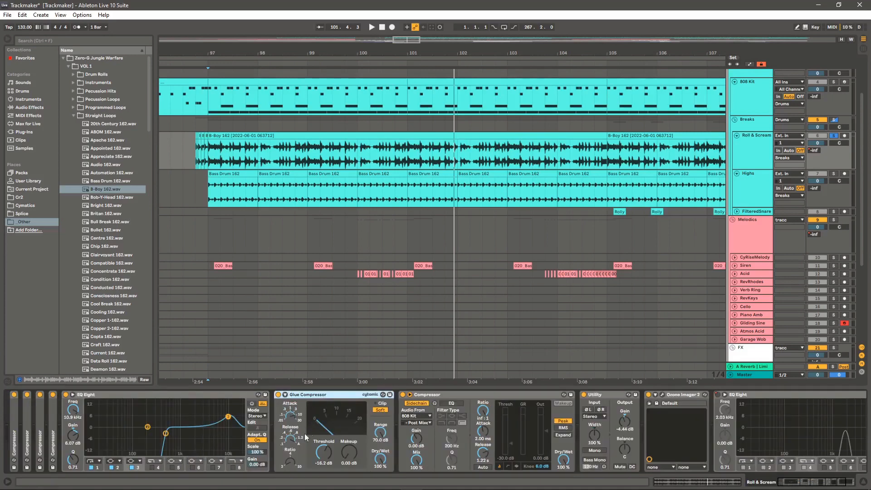
left_click(451, 397)
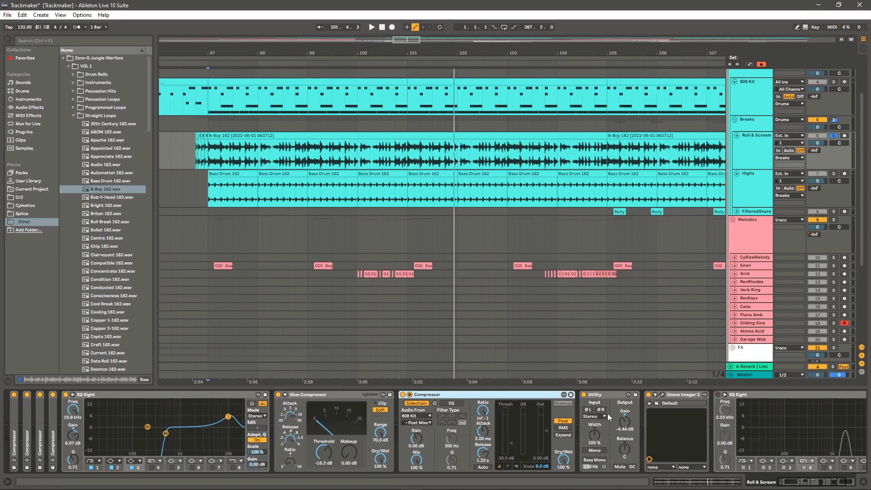
left_click(838, 483)
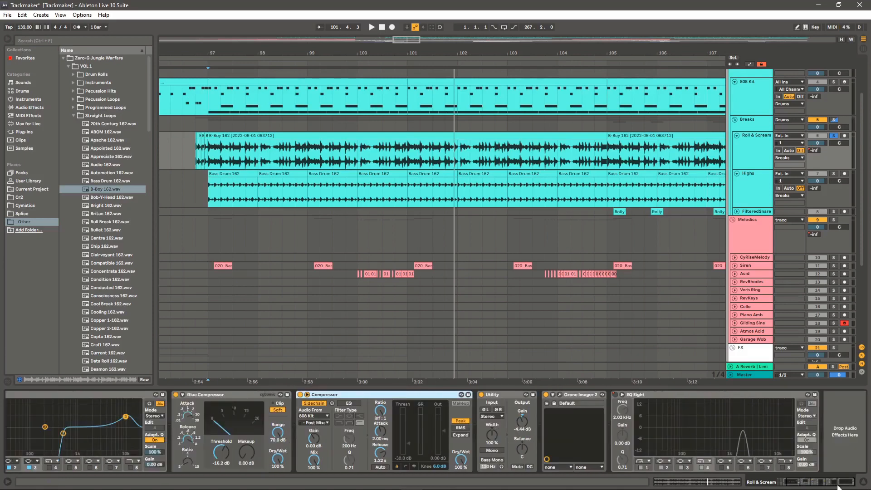
left_click(505, 398)
left_click(577, 398)
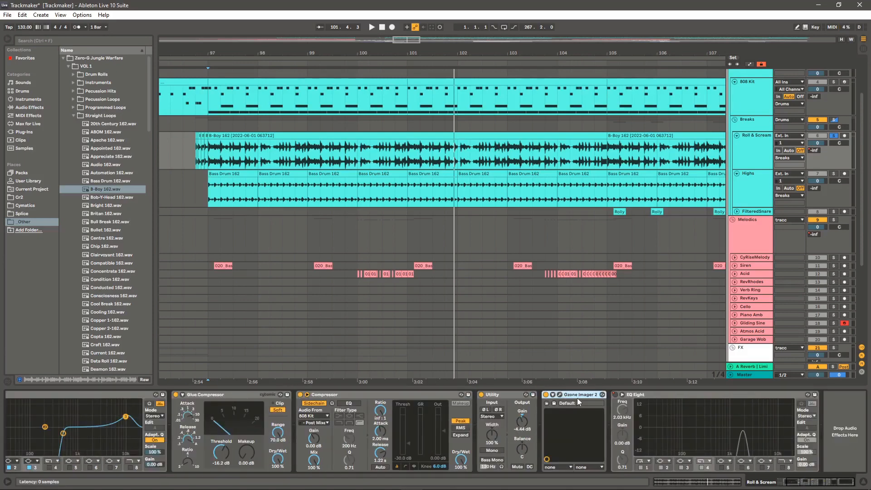
left_click(669, 396)
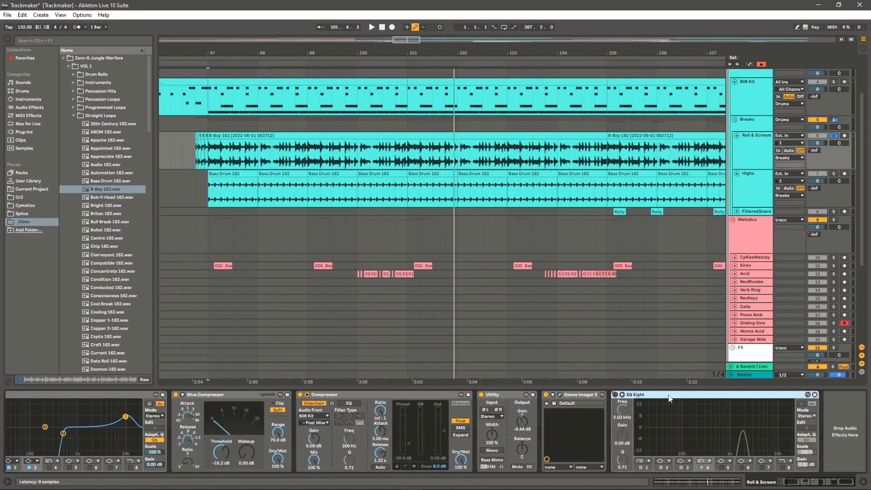
Show the automation lanes and examine the EQ Eight Device On automation of the Roll & Scream track
key("a")
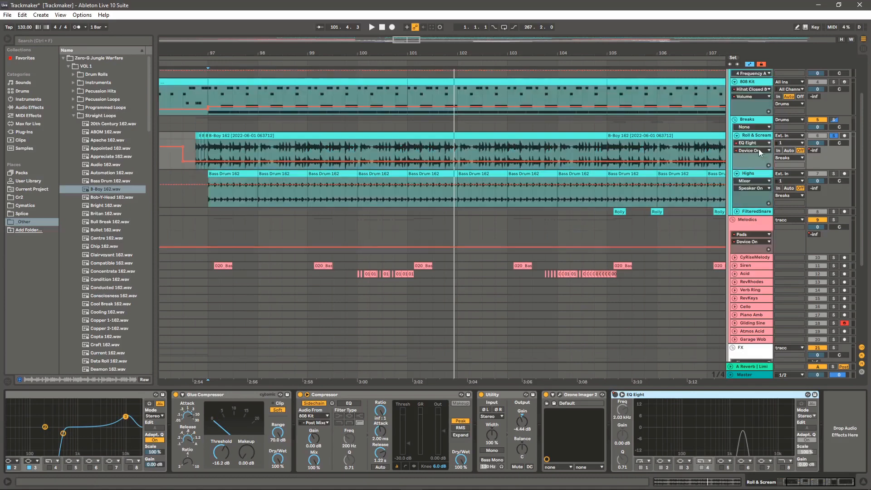
left_click(753, 150)
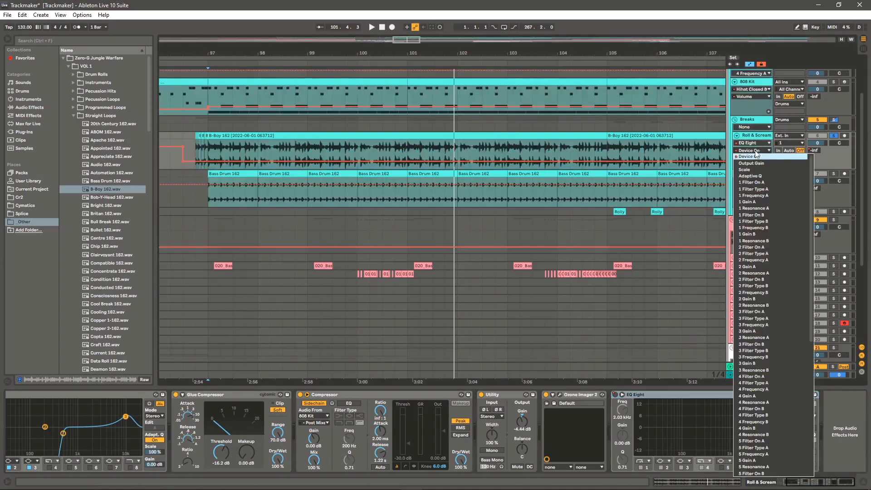
left_click(754, 151)
left_click_drag(544, 57, 515, 57)
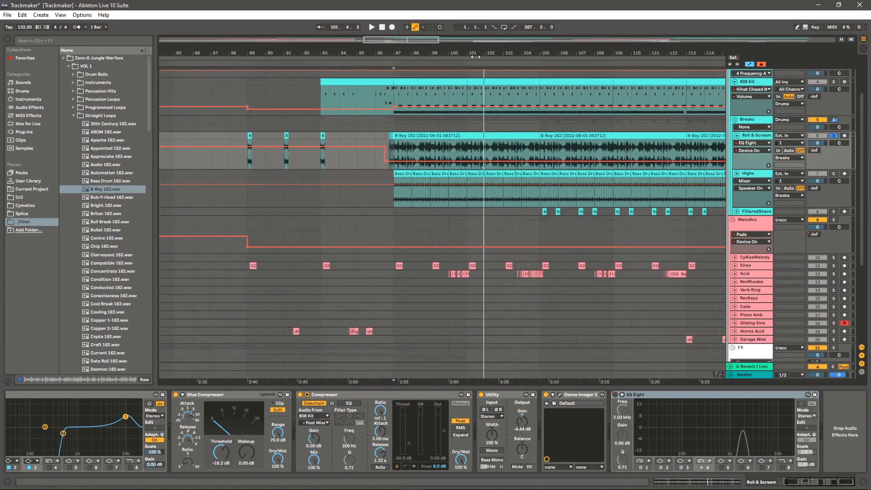
Play the Roll & Scream track from just before bar 91 to hear its short hit with the EQ Eight switched on
left_click_drag(289, 52, 272, 72)
left_click(311, 160)
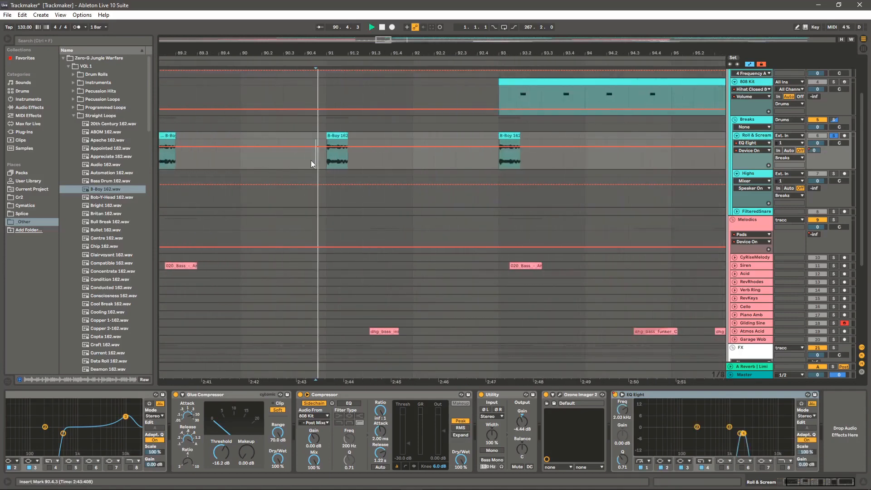
key("space")
key("space")
Solo the Highs track and play it from bar 97, and solo the whole Breaks group during playback
left_click_drag(446, 52, 435, 31)
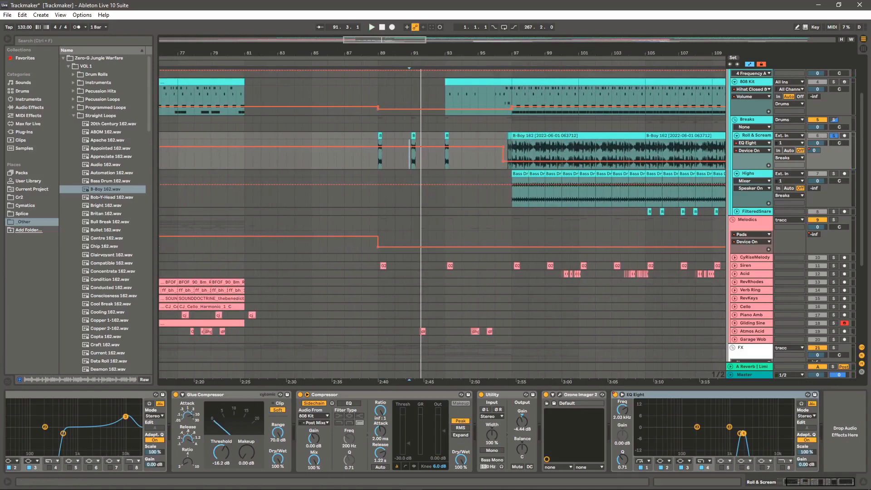
left_click_drag(658, 53, 557, 132)
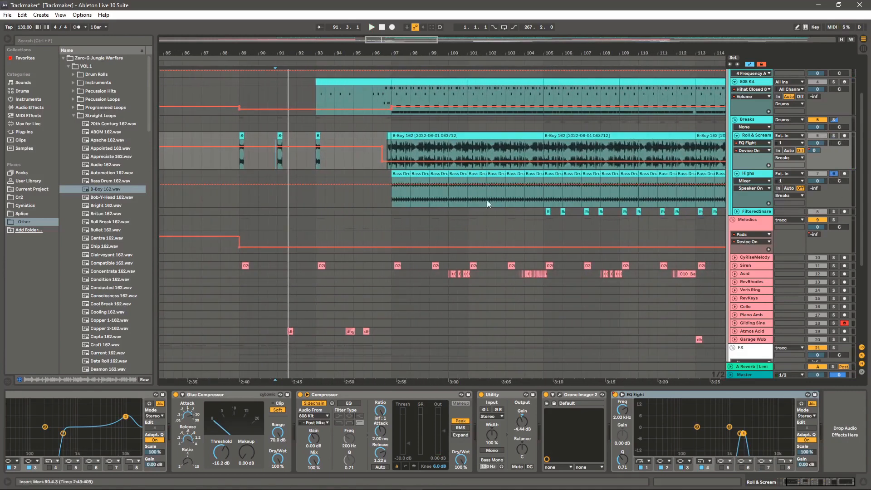
left_click(391, 199)
key("space")
left_click_drag(452, 45, 453, 52)
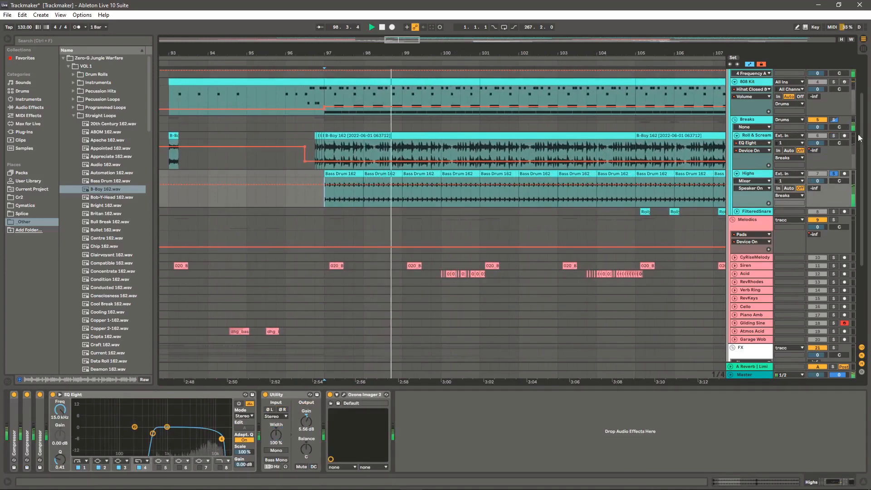
left_click(835, 120)
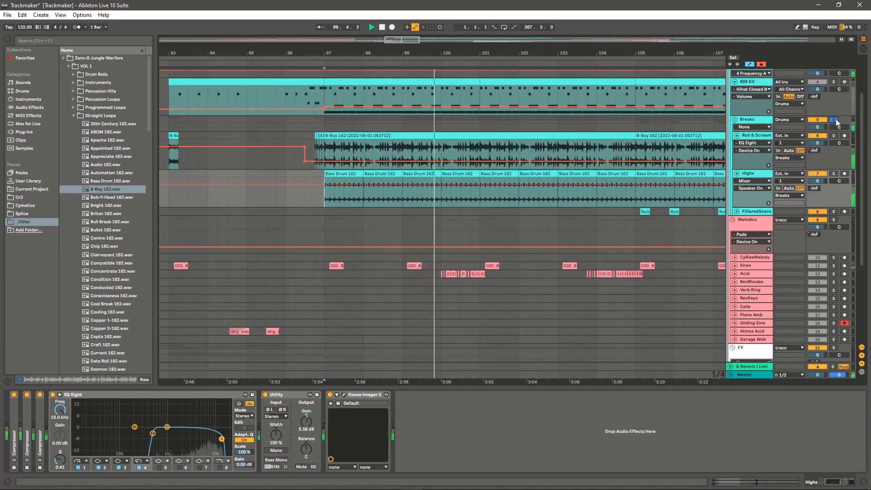
left_click_drag(653, 52, 363, 47)
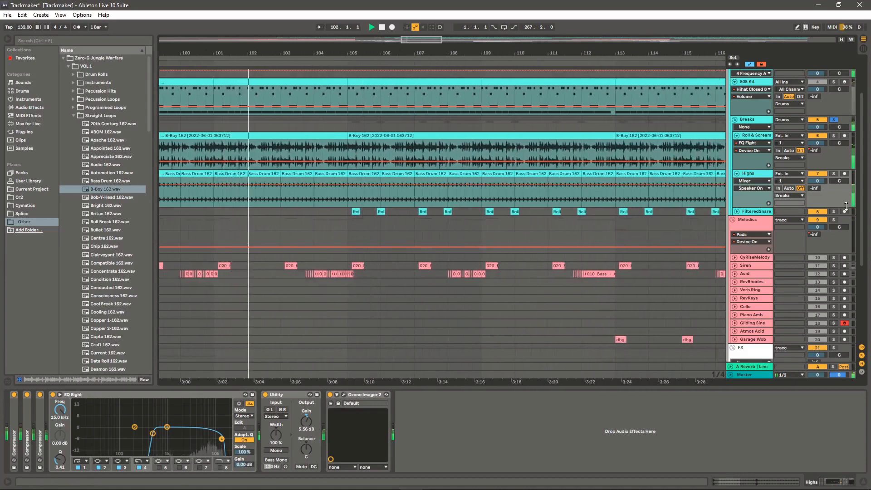
Solo the FilteredSnare track, play it from bar 105 and look over its clips along the arrangement
left_click(834, 212)
left_click(350, 220)
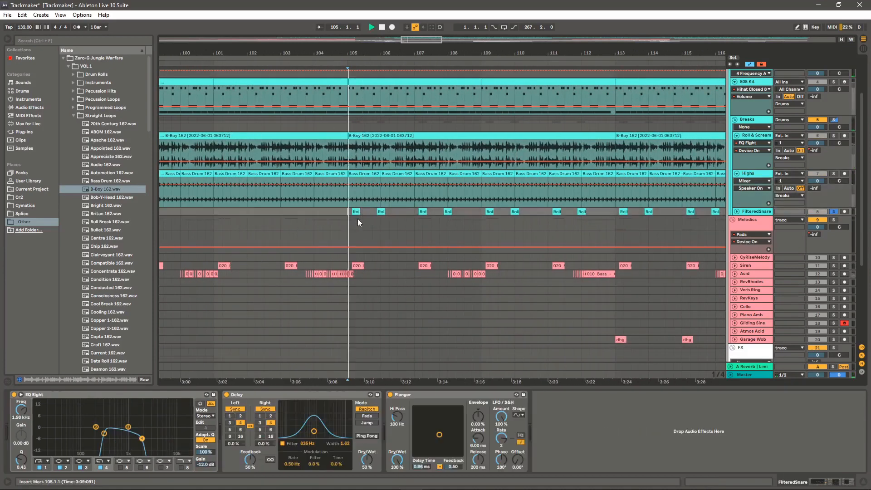
left_click_drag(406, 52, 364, 48)
left_click_drag(477, 53, 373, 47)
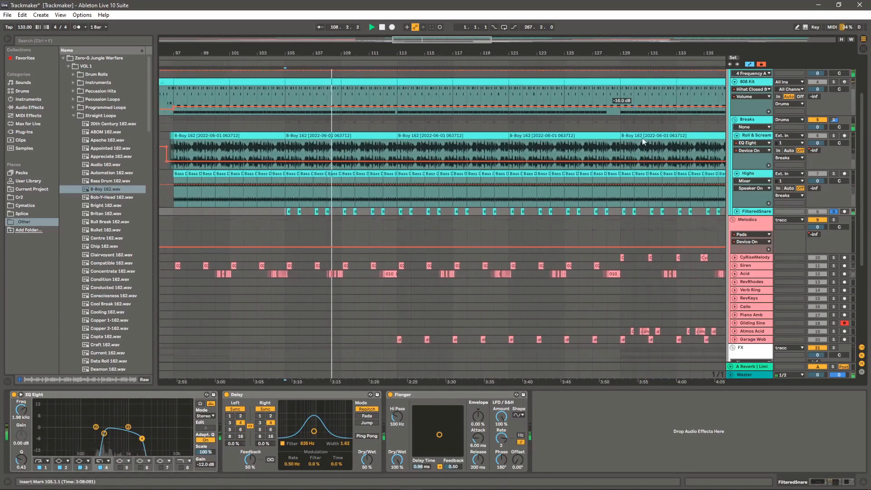
Show the whole arrangement and examine the tracc group's effect chain of EQ Eight, OTT, FreeClip and Limiter
scroll(640, 131, "up", 3)
scroll(640, 131, "up", 1)
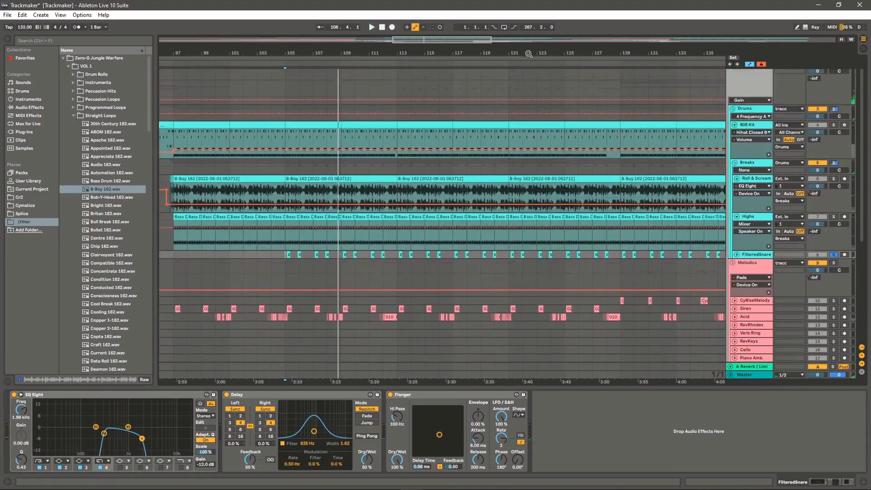
left_click_drag(533, 49, 533, 28)
scroll(557, 99, "up", 2)
double_click(674, 51)
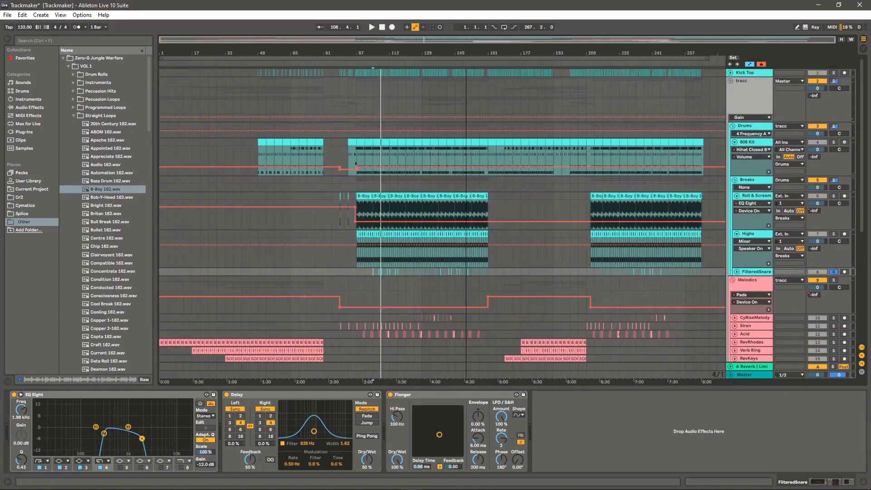
left_click(752, 93)
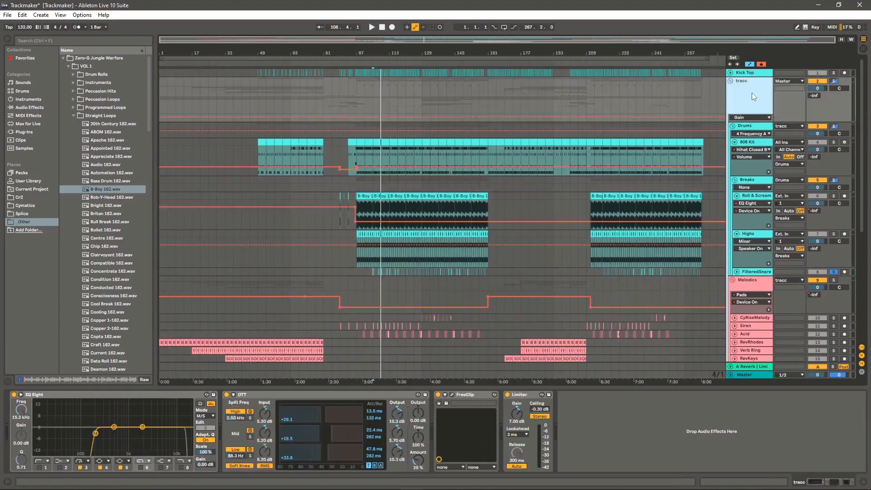
double_click(763, 92)
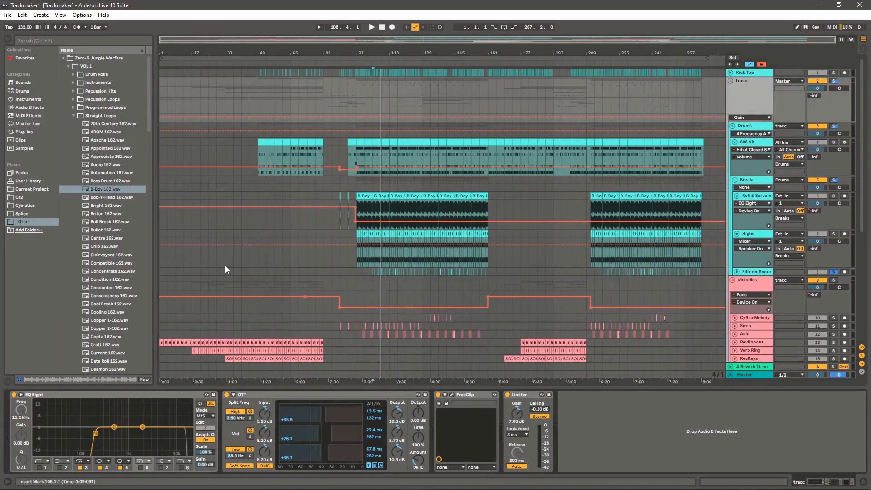
left_click(761, 95)
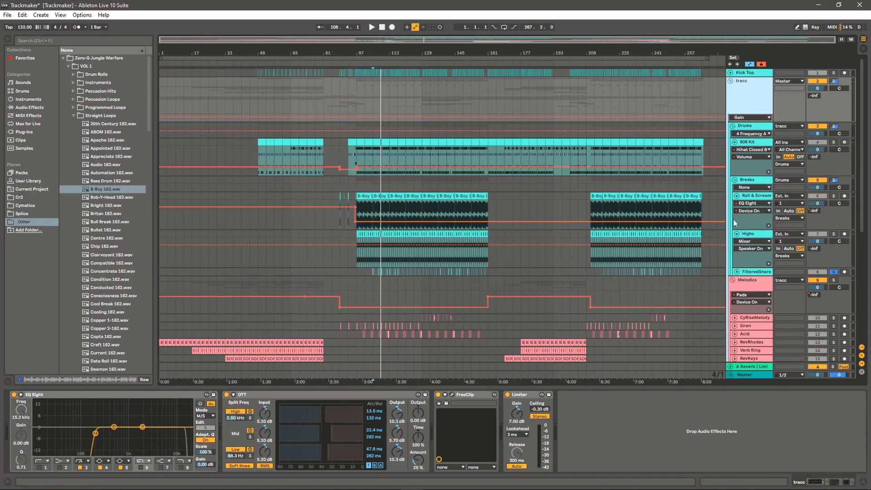
left_click(741, 97)
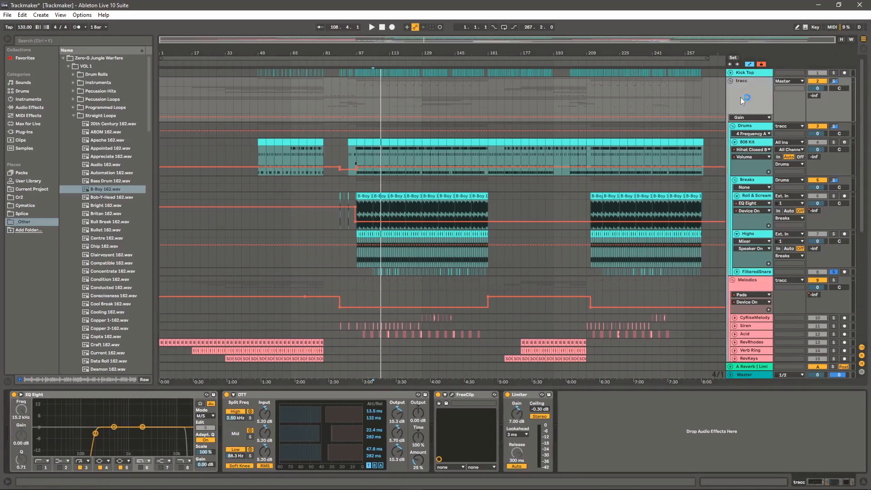
Solo the Kick Top track and play it from bar 113
left_click(747, 72)
left_click(834, 72)
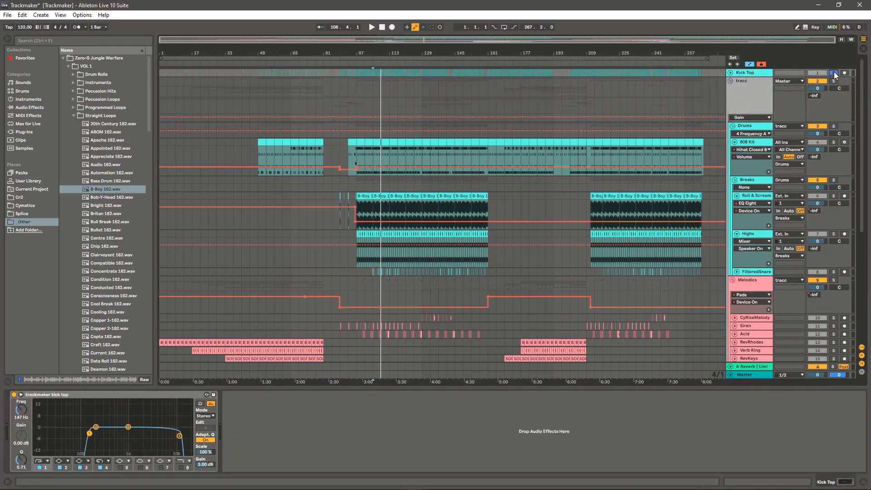
left_click(391, 88)
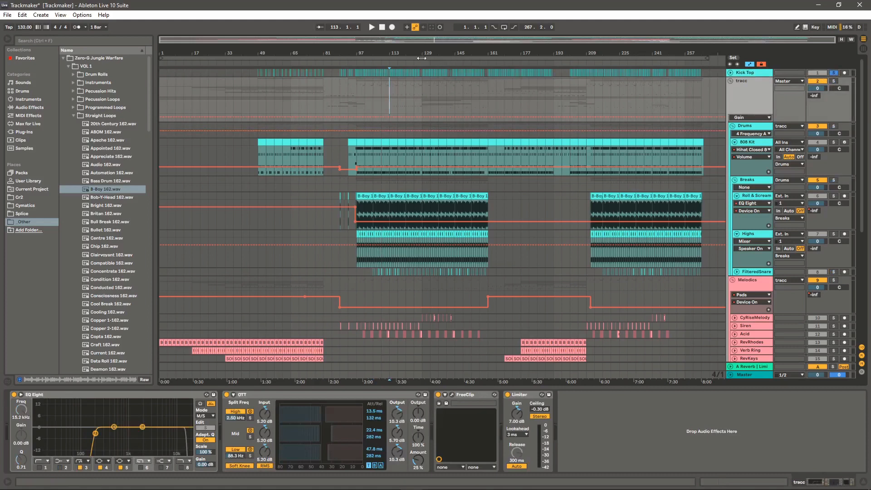
key("space")
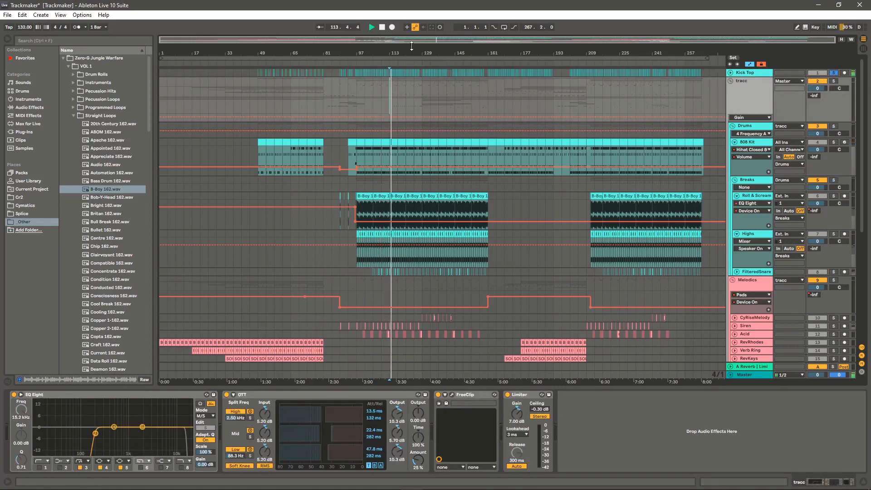
key("space")
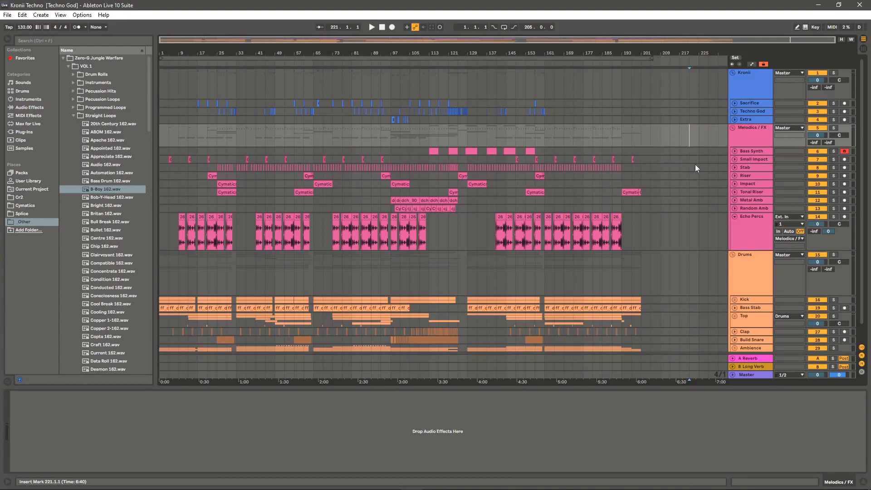
Look over the Kronii Techno project's track groups and display the effects on the Drums group
scroll(682, 161, "down", 1)
scroll(682, 161, "up", 1)
left_click(742, 86)
scroll(706, 93, "down", 1)
left_click(746, 115)
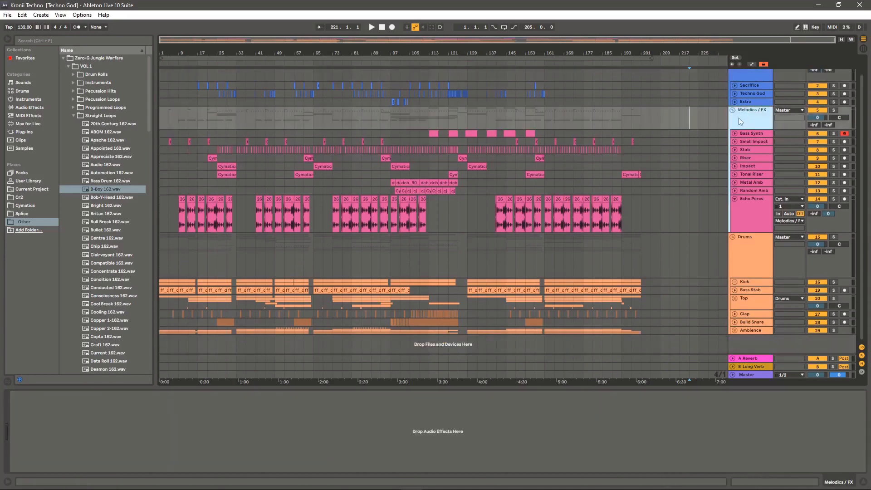
left_click(747, 258)
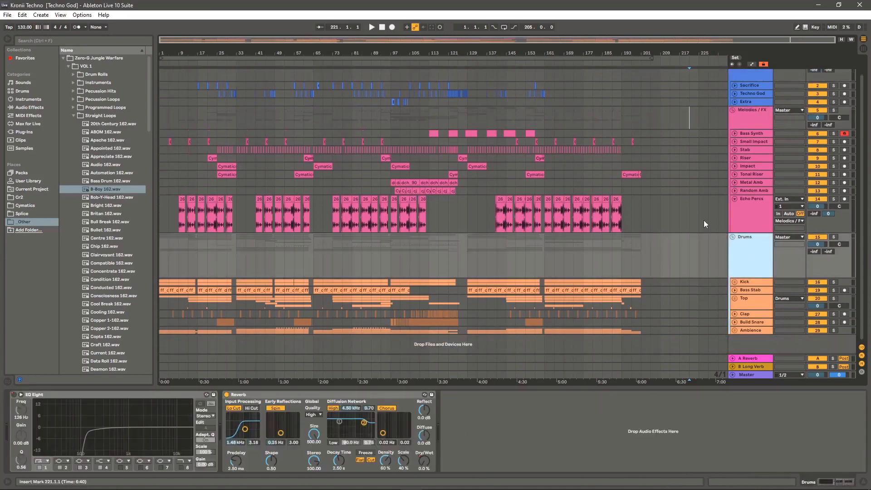
Display the Kronii group's effect chain
scroll(703, 220, "up", 1)
left_click(754, 80)
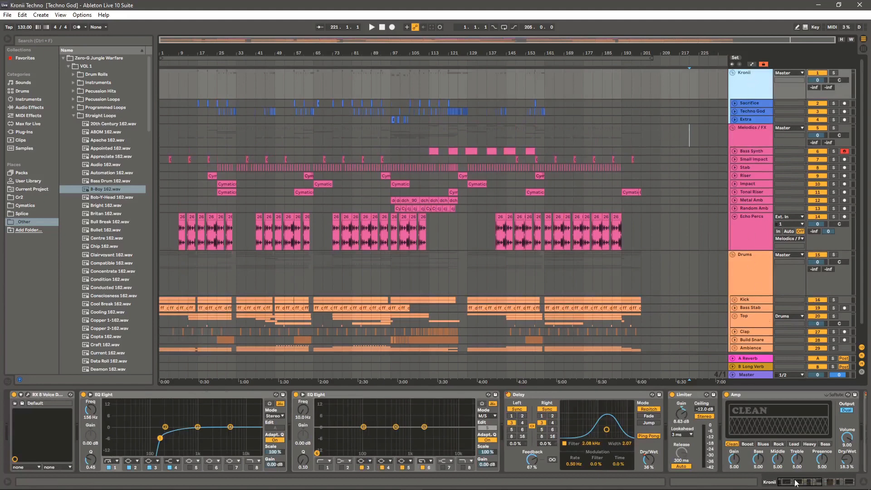
mouse_move(795, 481)
left_mouse_down()
mouse_move(837, 484)
mouse_move(783, 488)
left_mouse_up()
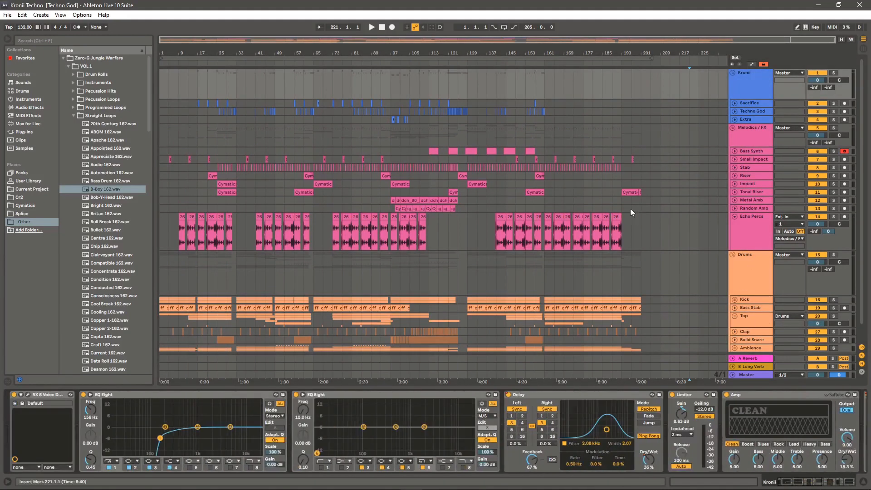
Solo and unfold the Sacrifice track, and play its first clip from just before bar 17
left_click(834, 103)
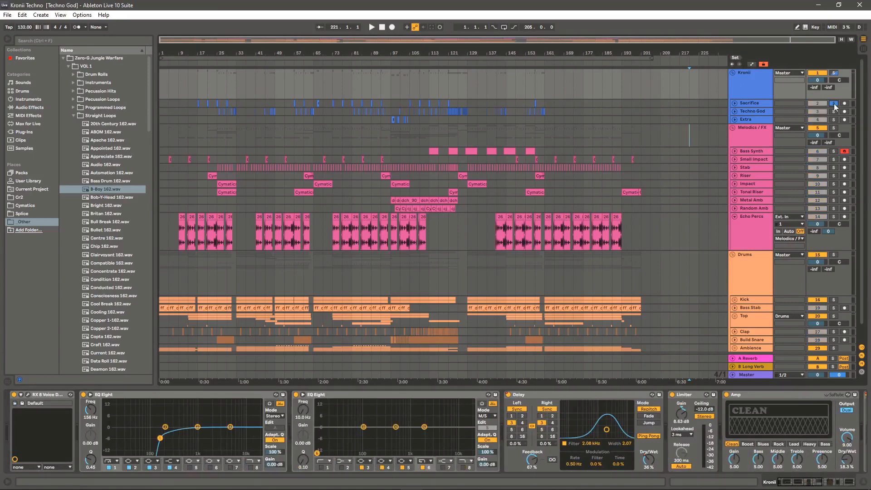
left_click(734, 103)
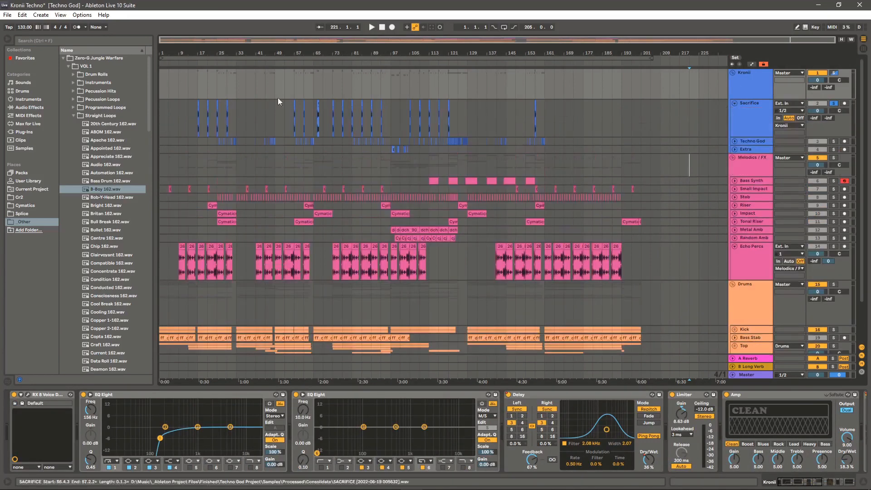
left_click_drag(195, 54, 266, 61)
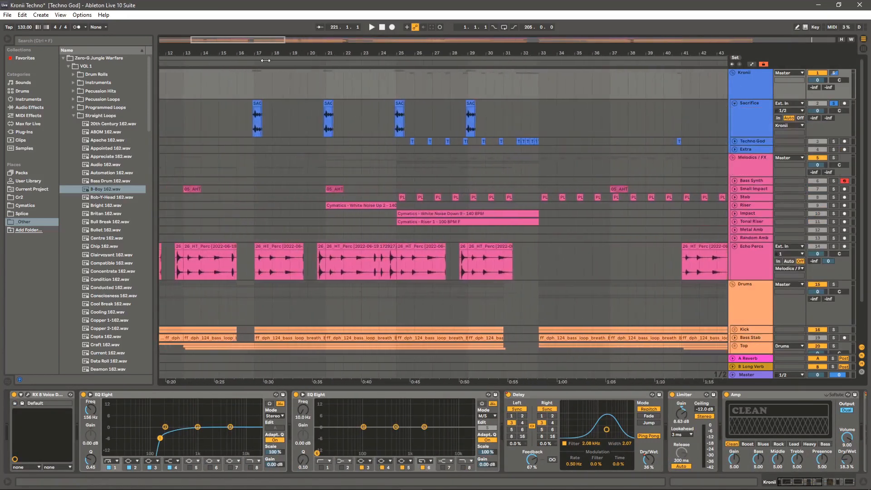
left_click(247, 118)
key("space")
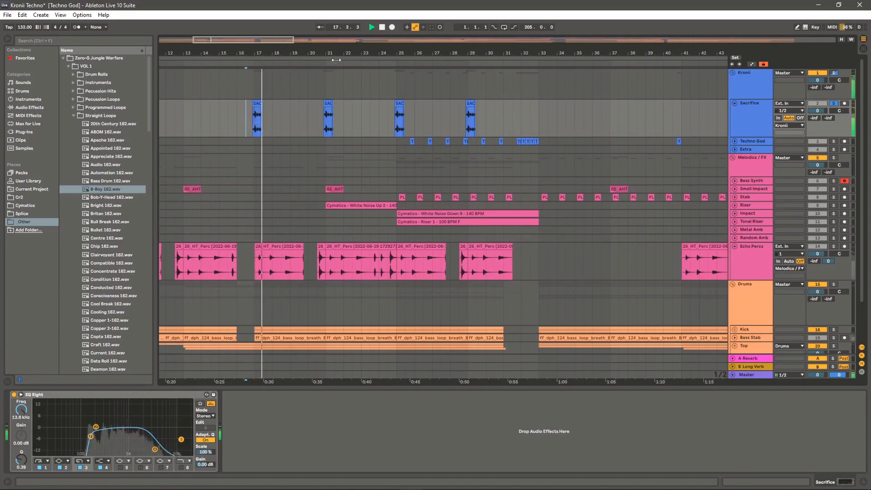
left_click_drag(314, 56, 313, 47)
key("space")
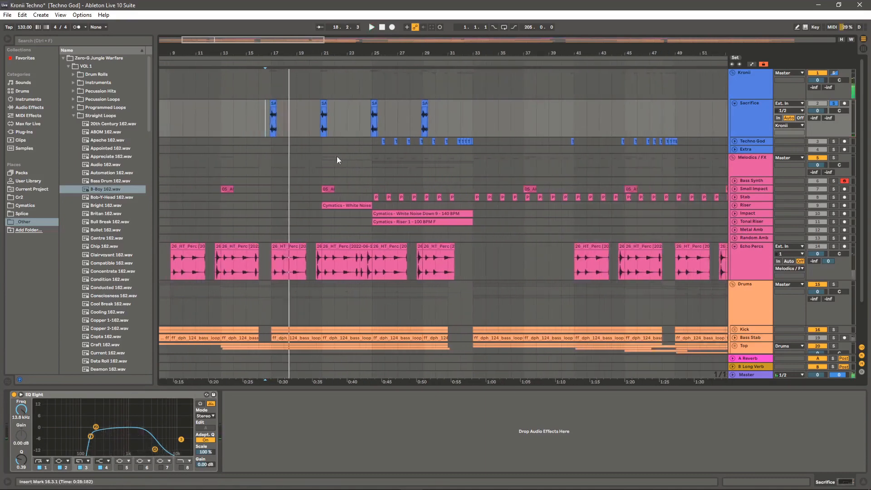
Open the RX 8 Voice De-noise plugin on the Kronii group, examine its settings and close it
left_click(748, 86)
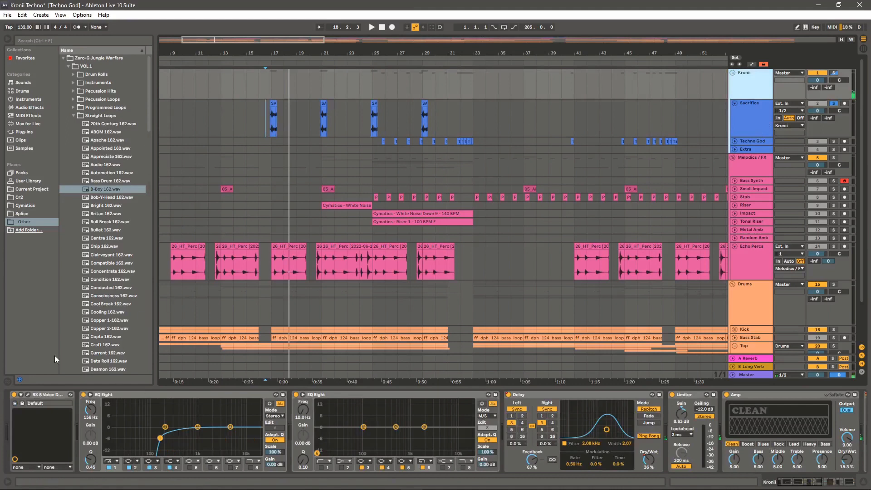
left_click(29, 394)
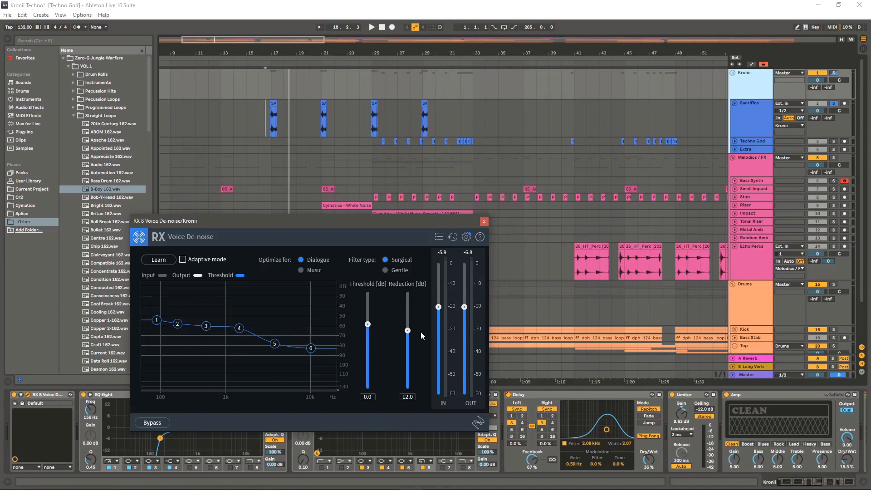
left_click(484, 221)
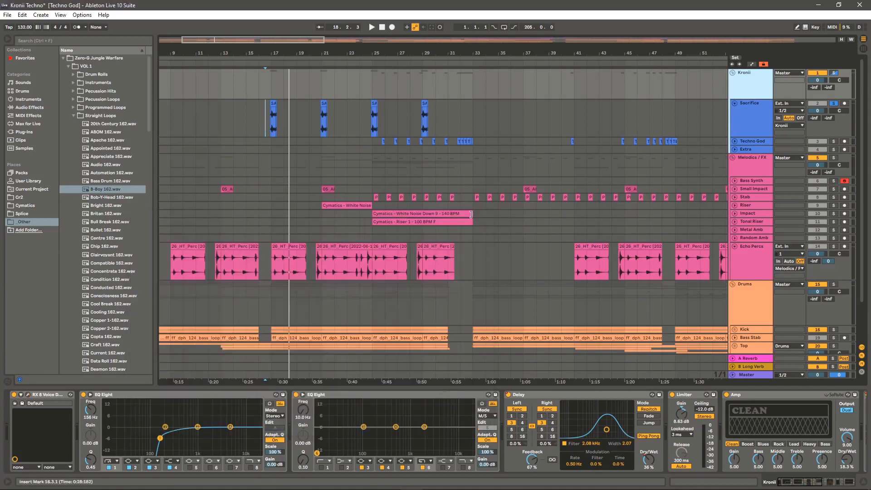
Examine the Kronii group's first two EQ Eight devices and look over the vocal clips around bars 17 to 39
left_click(142, 396)
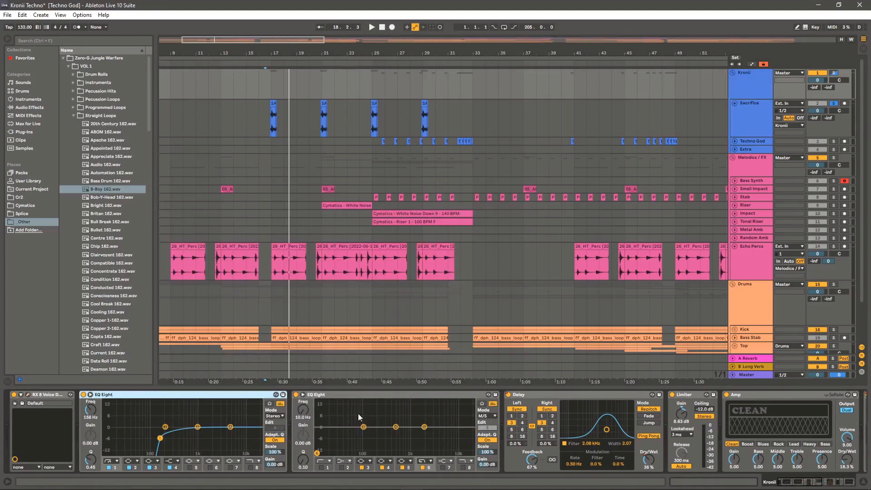
left_click(404, 396)
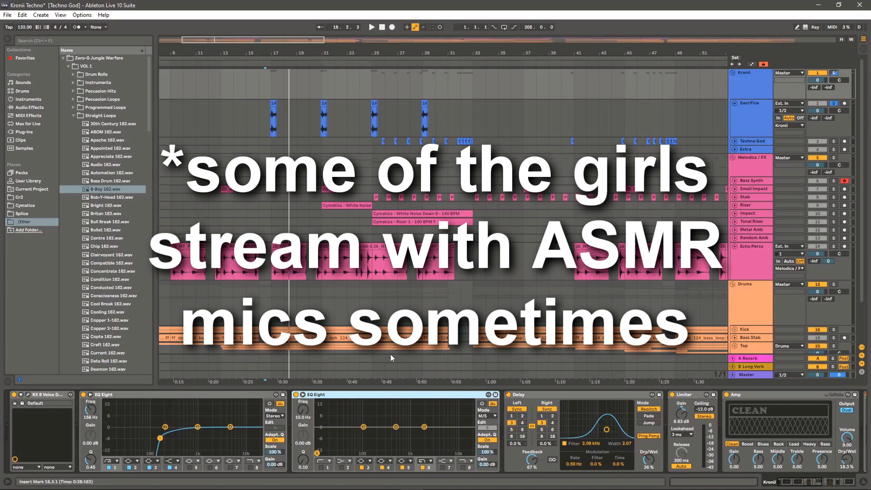
mouse_move(316, 54)
left_mouse_down()
mouse_move(326, 73)
mouse_move(309, 57)
mouse_move(248, 49)
mouse_move(307, 68)
mouse_move(324, 52)
left_mouse_up()
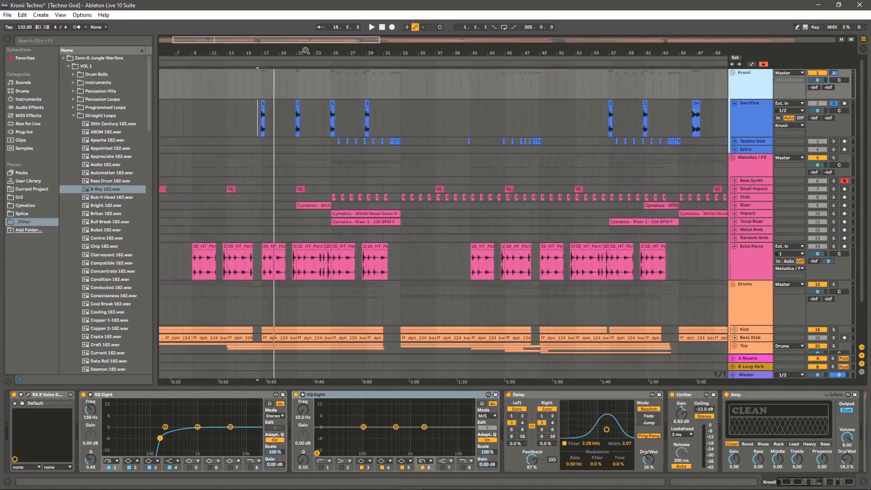
left_click_drag(306, 51, 302, 72)
left_click_drag(374, 53, 368, 59)
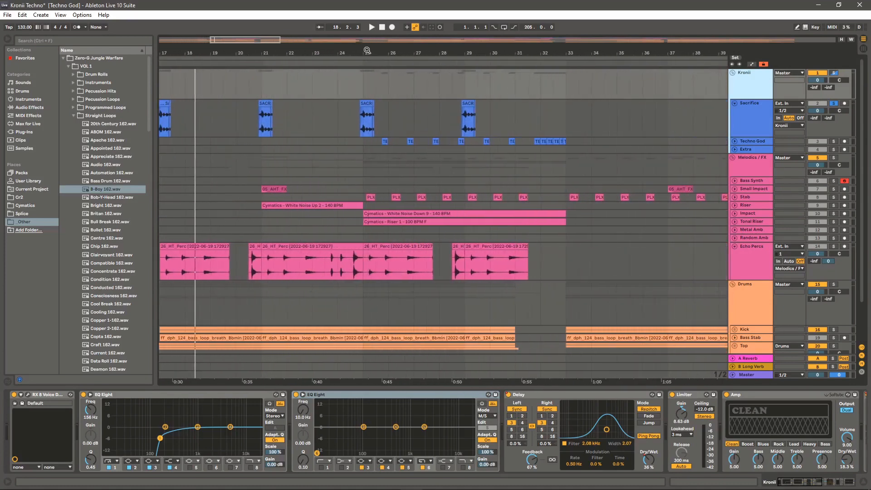
Go through the Kronii group's Delay, Limiter, Amp and Shimmery echo devices and examine their settings
left_click(560, 395)
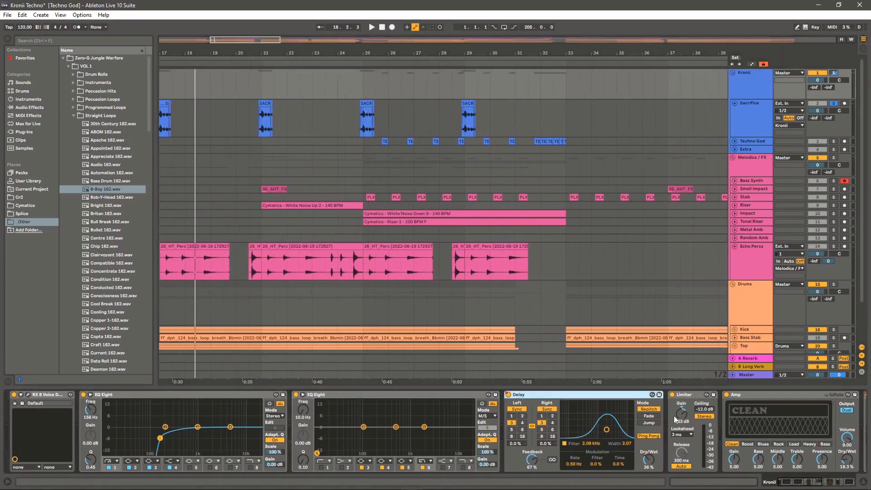
left_click(823, 482)
left_click_drag(825, 485, 819, 484)
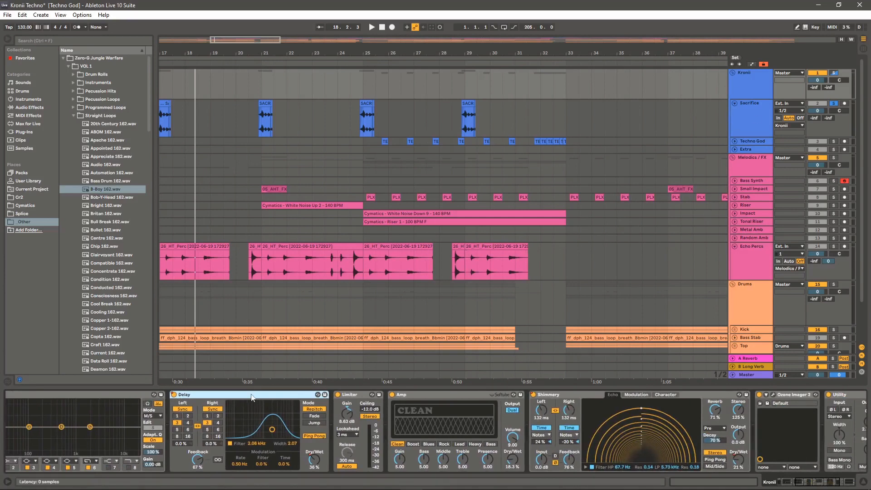
left_click(356, 398)
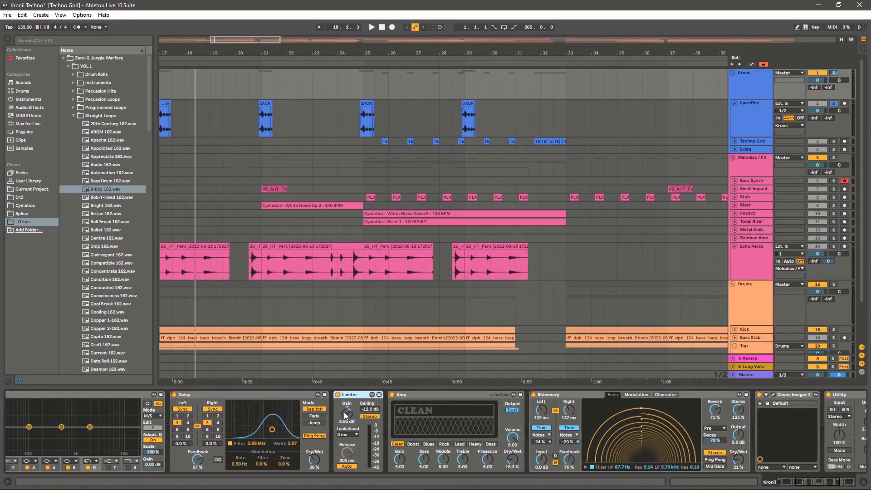
left_click(454, 395)
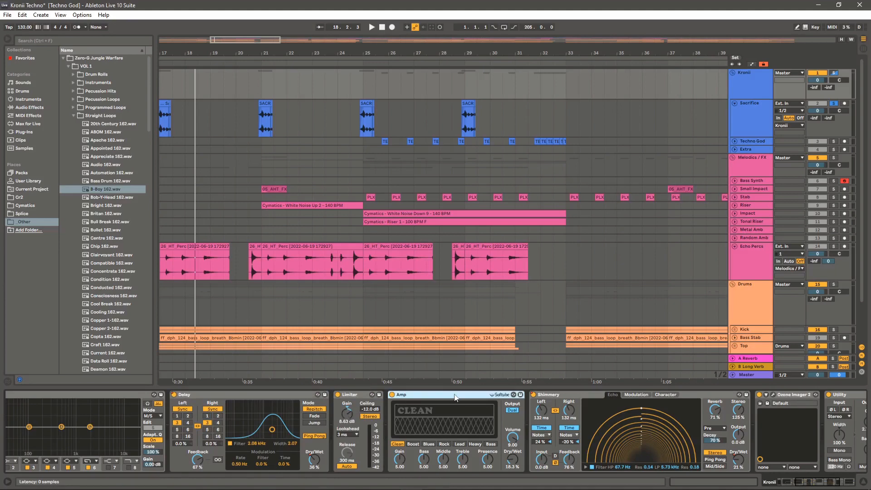
left_click(588, 397)
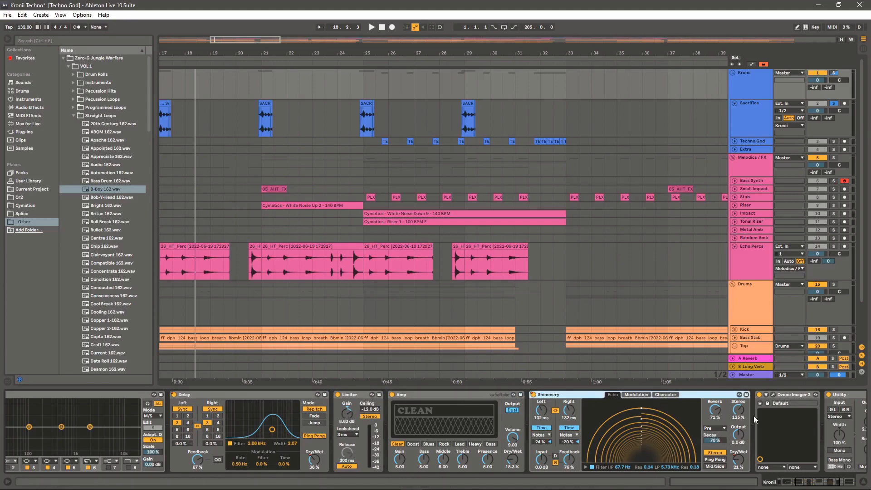
Examine the Ozone Imager 2 window and the closing EQ Eight at the end of the Kronii group's chain
left_click_drag(814, 483, 837, 483)
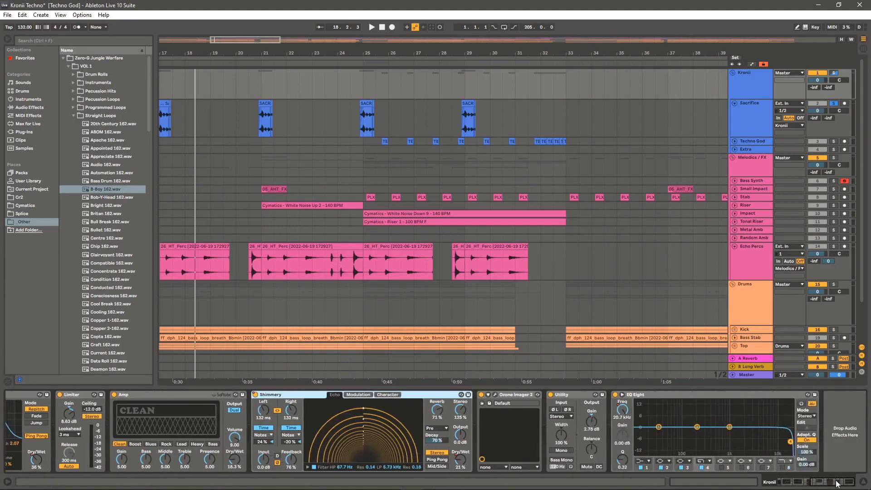
left_click(518, 398)
left_click(494, 395)
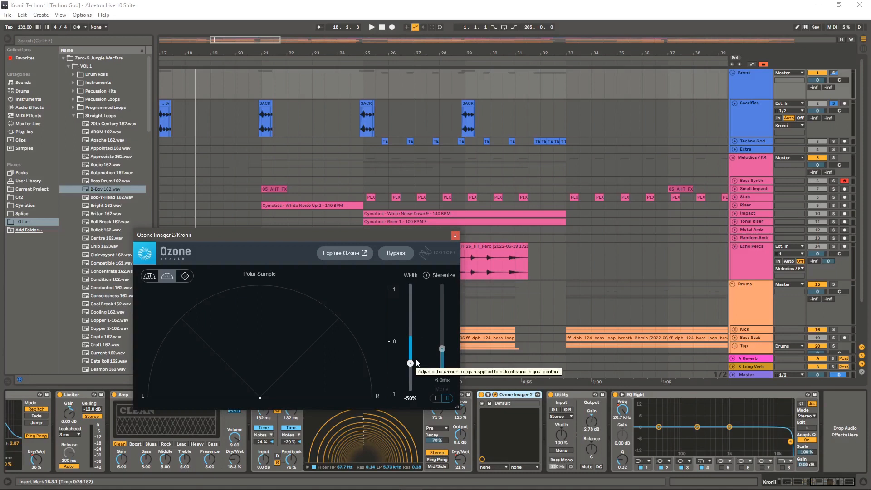
left_click(455, 236)
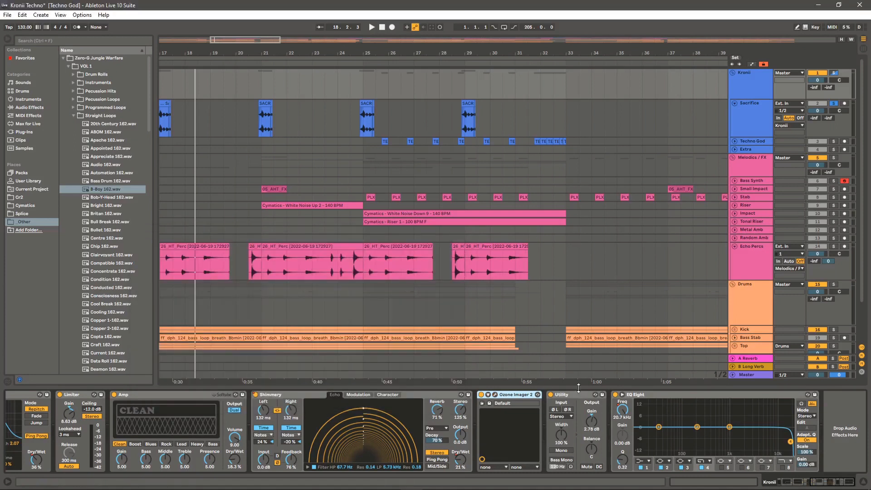
left_click(665, 397)
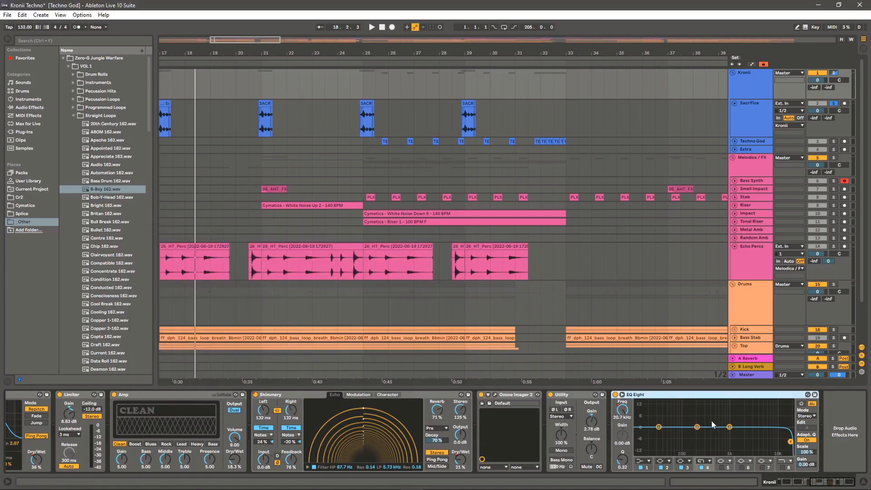
Audition the soloed Sacrifice vocal track from bar 16.3
left_click_drag(464, 53, 284, 21)
left_click_drag(284, 52, 323, 52)
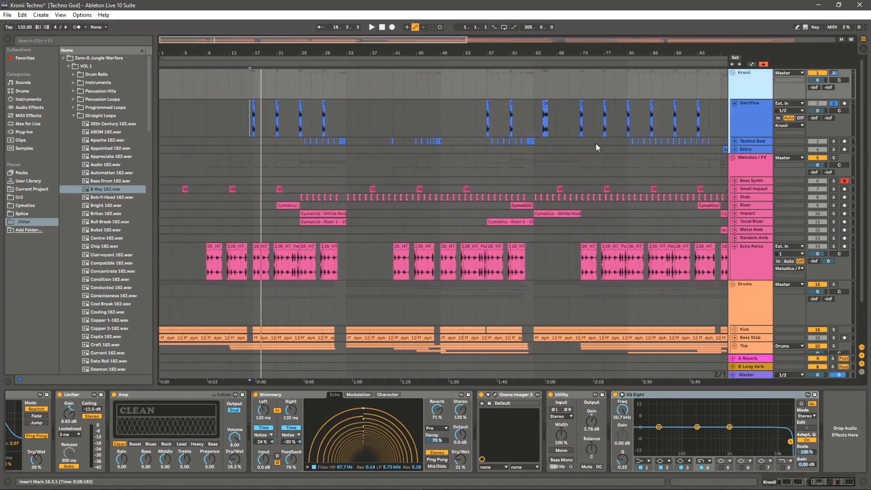
key("plus")
left_click(250, 120)
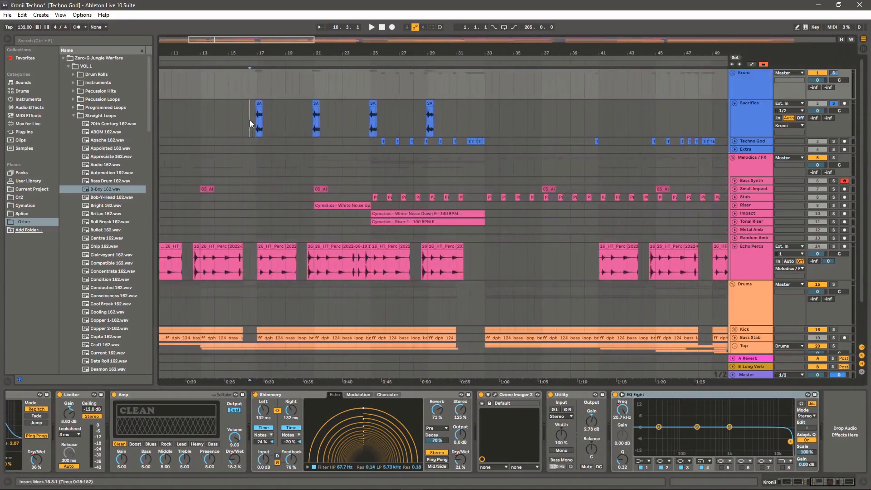
key("space")
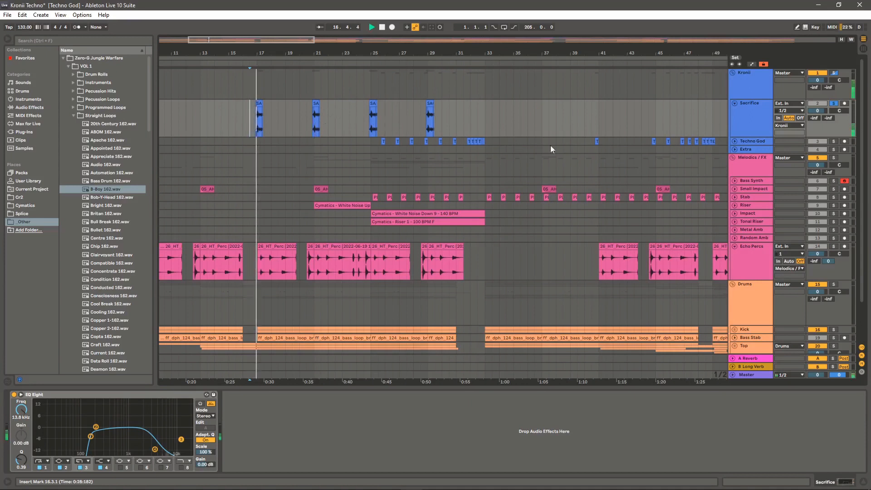
key("minus")
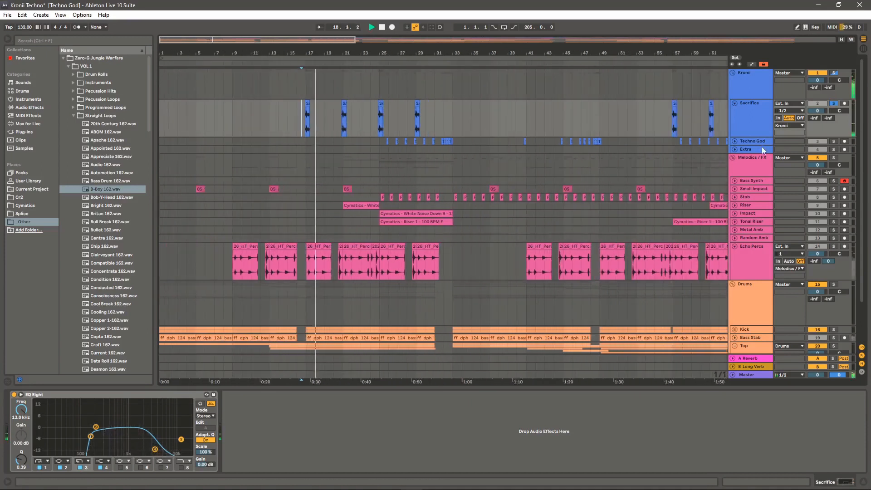
Solo and unfold the Techno God track and play its vocal chops from bar 25.3 past bar 33
left_click(833, 141)
left_click(734, 141)
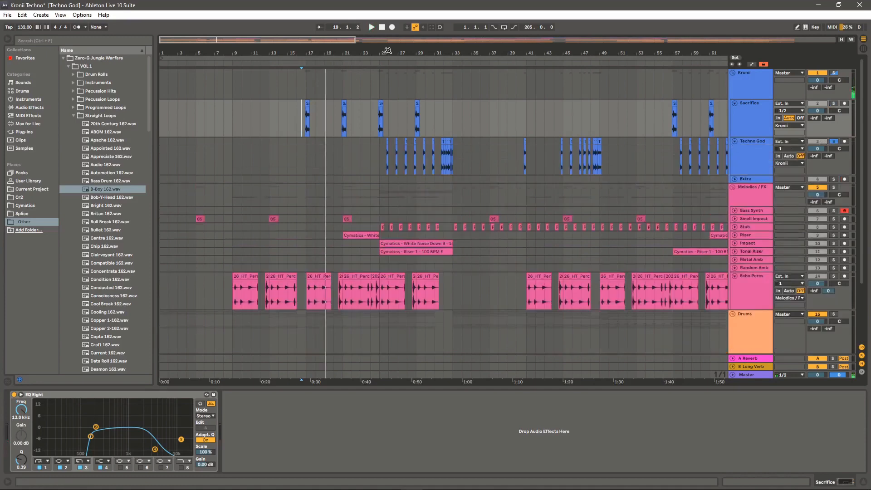
left_click_drag(386, 53, 384, 83)
left_click(320, 154)
key("space")
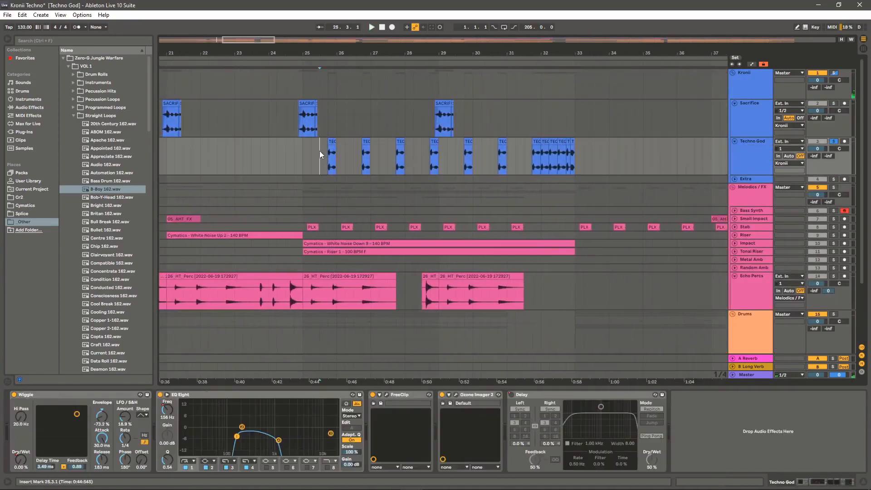
left_click_drag(397, 55, 375, 50)
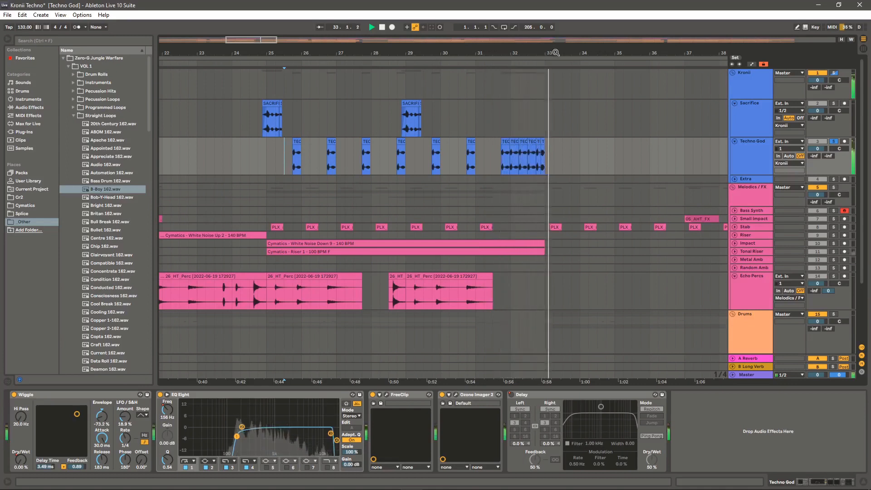
left_click_drag(506, 48, 416, 47)
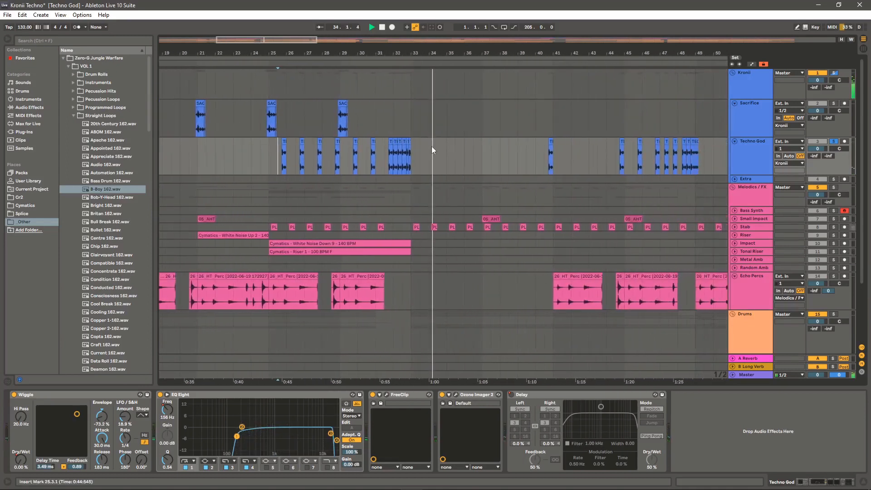
Go through the Techno God track's EQ Eight and FreeClip, then open Ozone Imager 2, examine its settings and close it
left_click(245, 397)
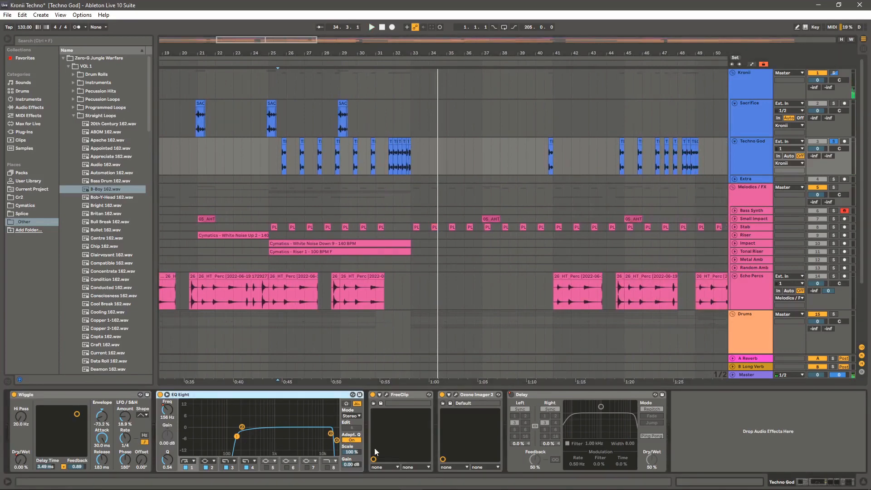
left_click(394, 395)
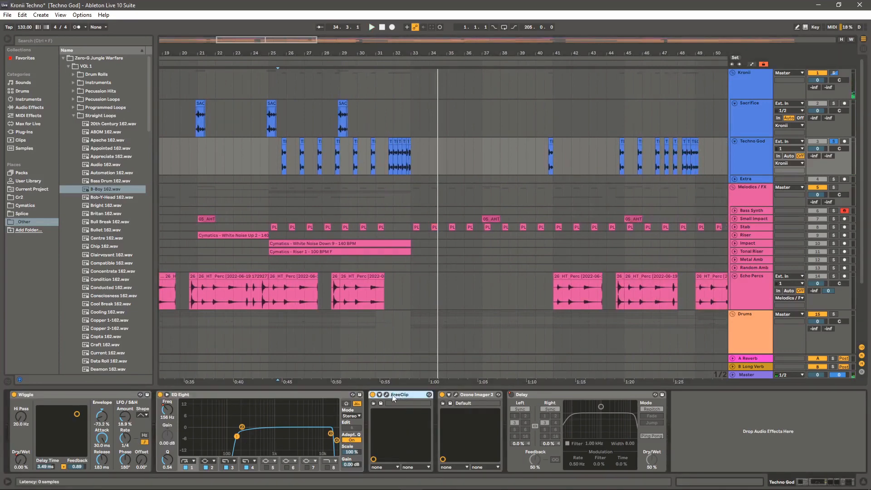
left_click(469, 396)
left_click(457, 395)
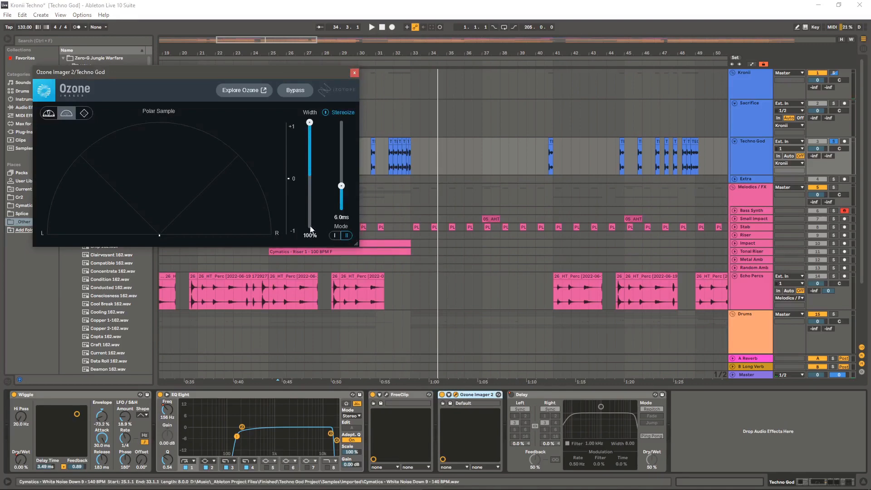
left_click(355, 72)
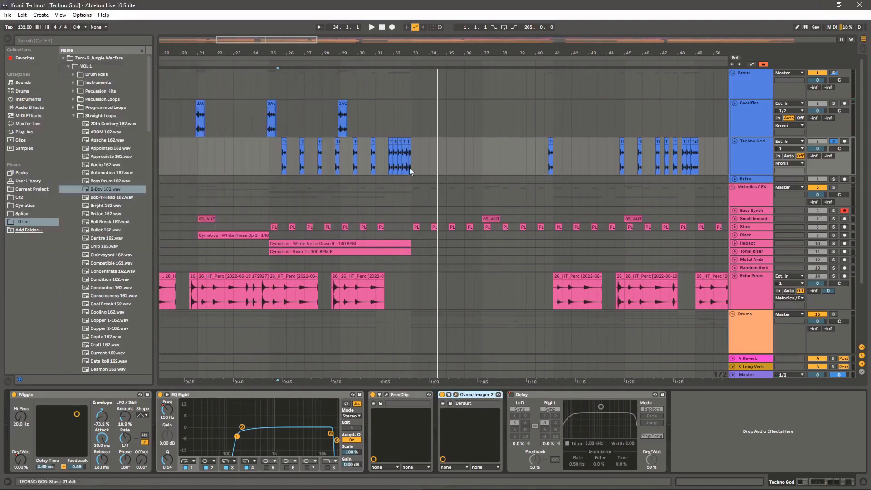
Compare the Kronii group's device chain with the Techno God track's chain, ending on the track's Delay device
left_click(747, 79)
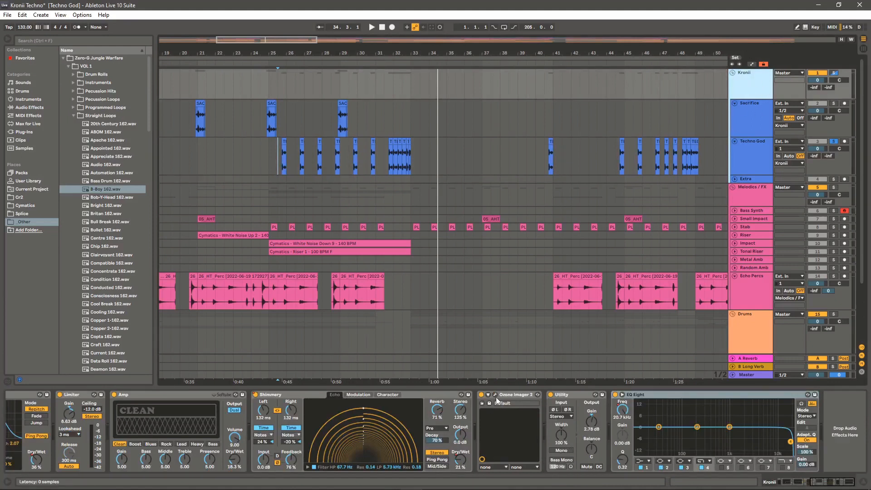
left_click_drag(399, 53, 399, 83)
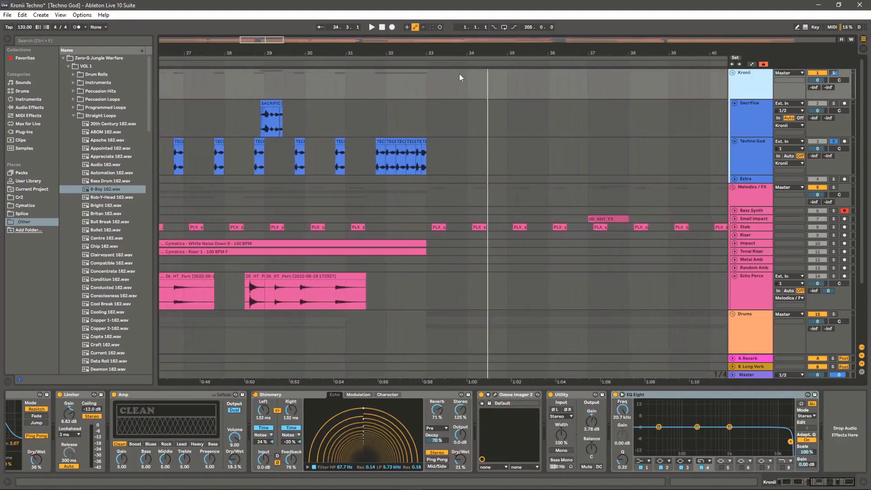
left_click(751, 157)
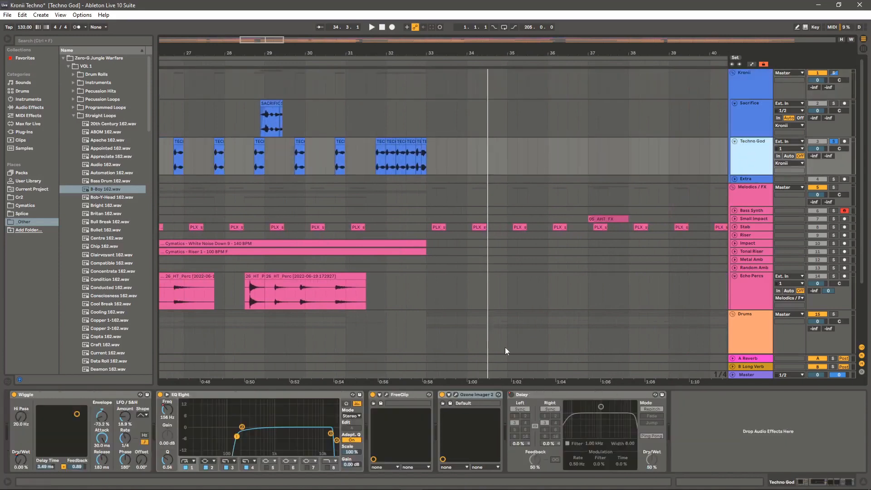
left_click(754, 91)
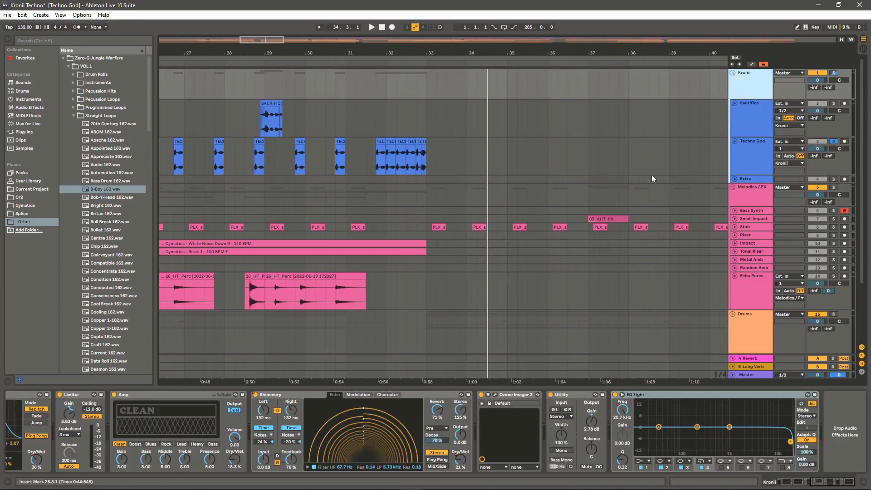
left_click(704, 172)
left_click_drag(564, 54, 294, 52)
left_click(564, 399)
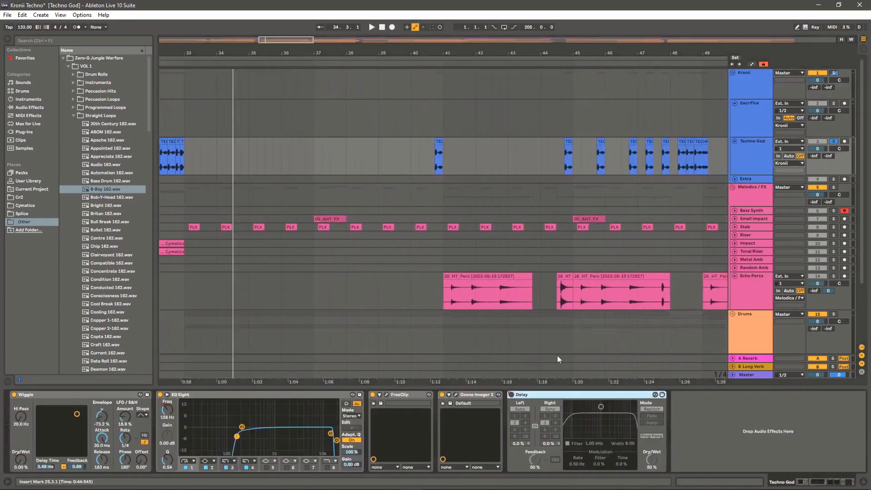
Play the Techno God vocal chops from bar 47.3 to hear their delay tail, and stop playback after bar 50
left_click_drag(639, 53, 509, 55)
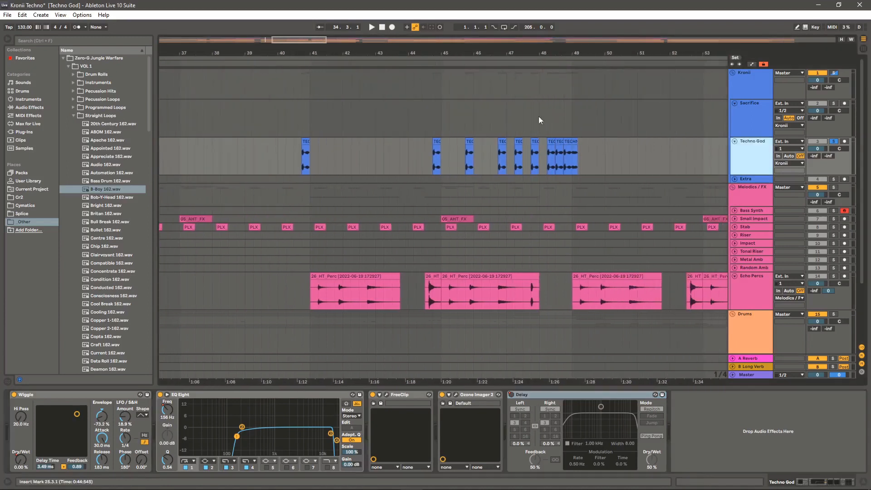
left_click(527, 168)
key("space")
left_click_drag(562, 56, 559, 53)
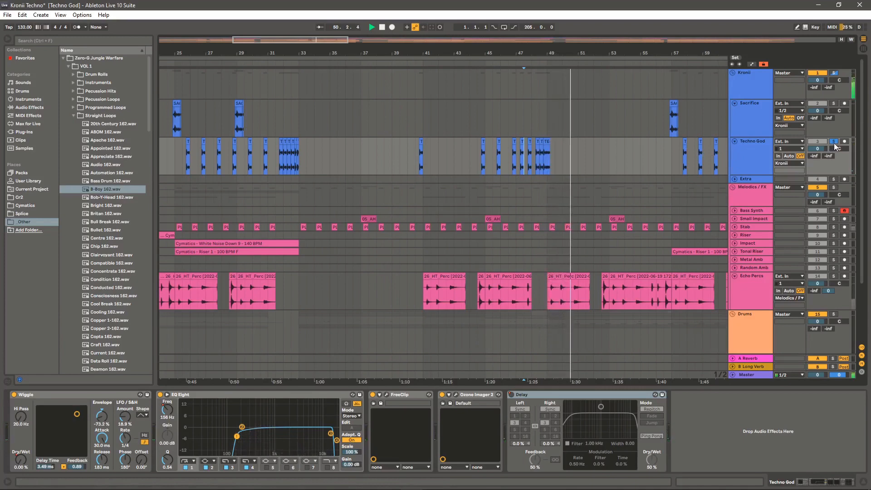
key("space")
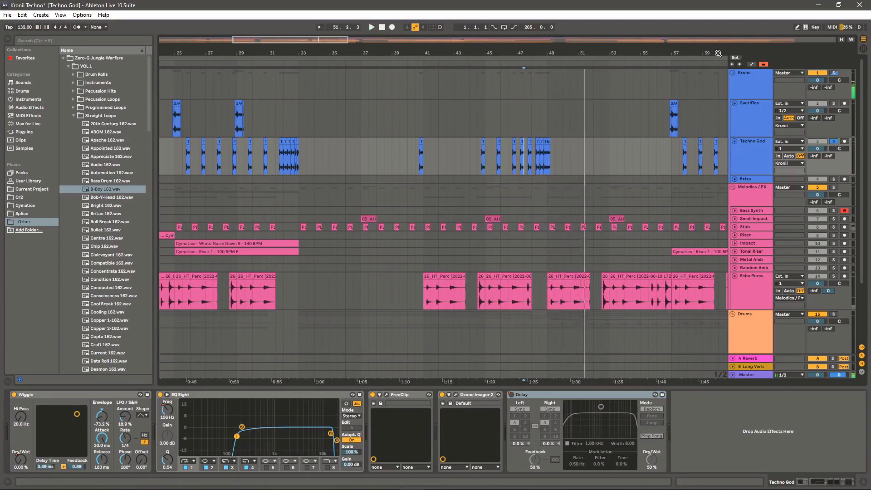
Look over the Techno God clips across the whole arrangement and fold the Techno God and Sacrifice tracks
left_click_drag(715, 53, 335, 15)
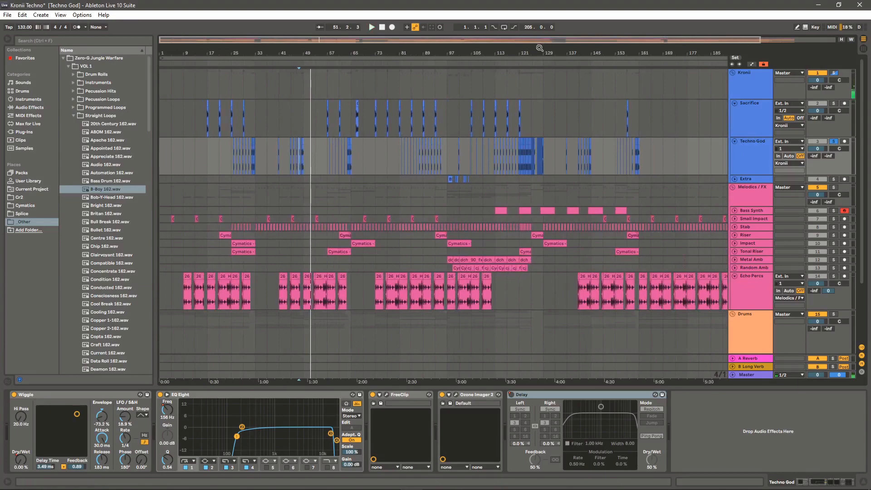
left_click_drag(539, 49, 533, 51)
left_click_drag(586, 53, 499, 21)
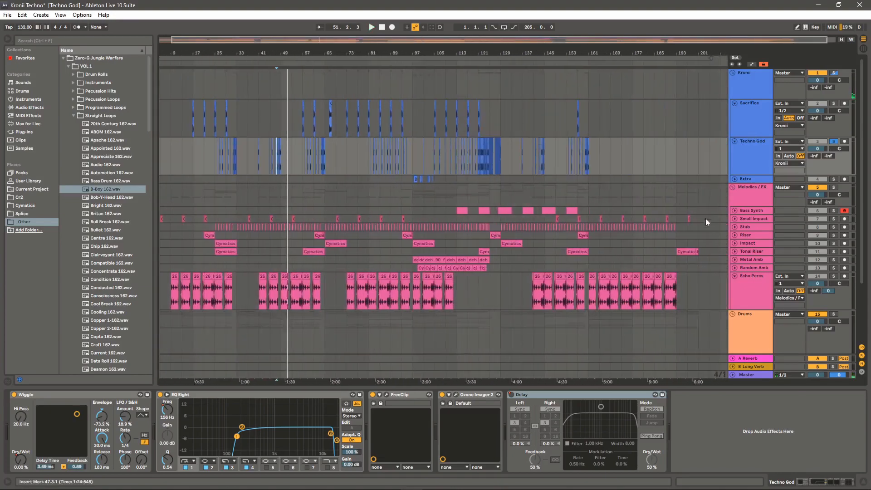
left_click(735, 141)
left_click(734, 110)
left_click(733, 104)
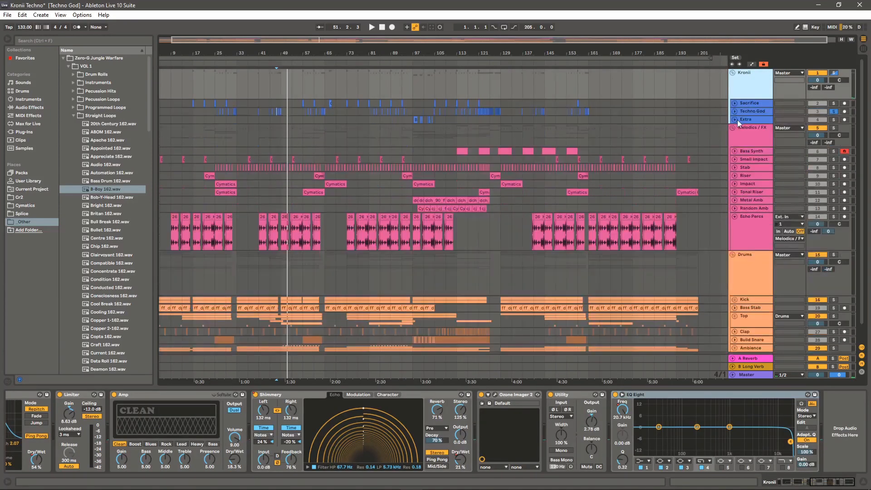
Unfold and solo the Extra track and audition its vocal clips from bar 97
left_click(738, 121)
left_click(734, 120)
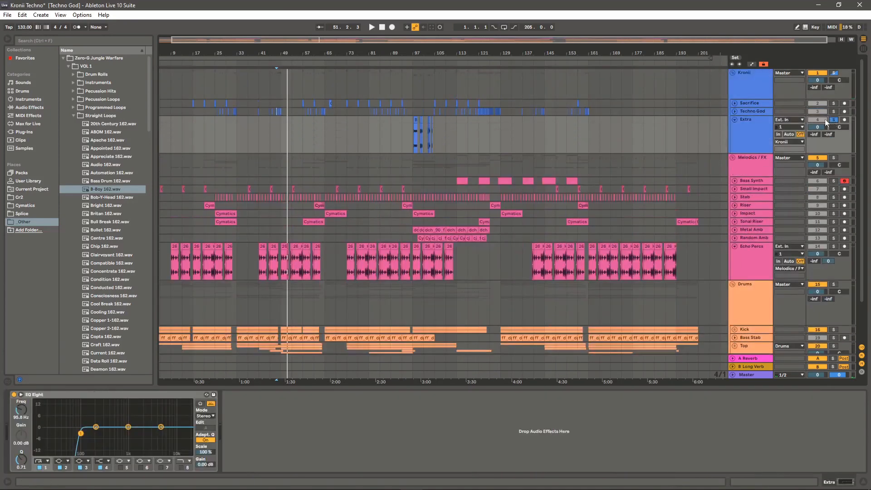
left_click_drag(415, 53, 415, 127)
left_click(390, 148)
key("space")
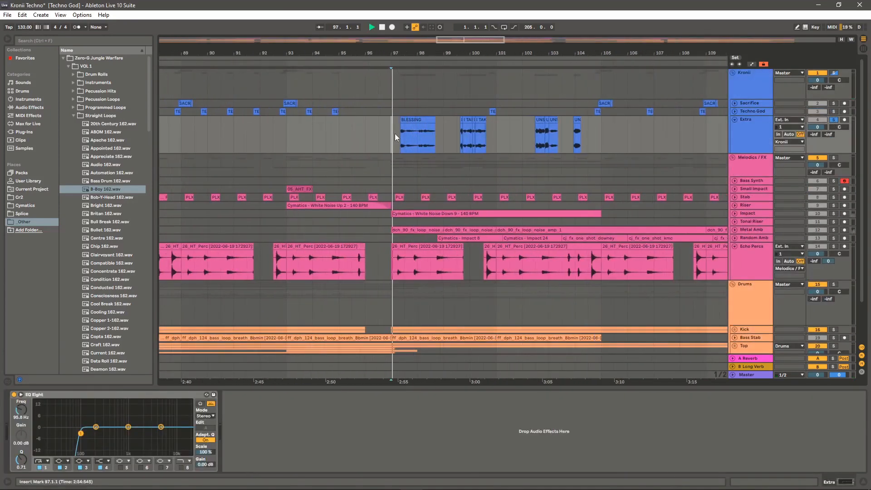
left_click_drag(487, 54, 376, 49)
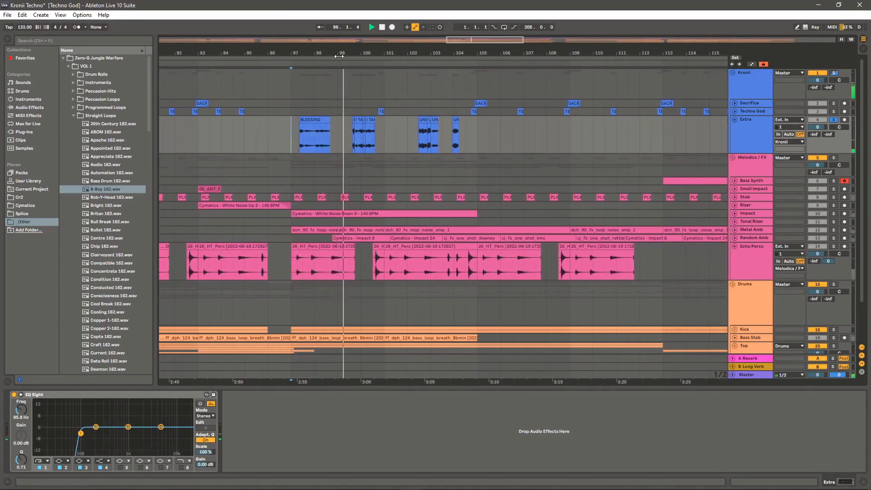
left_click_drag(363, 55, 363, 91)
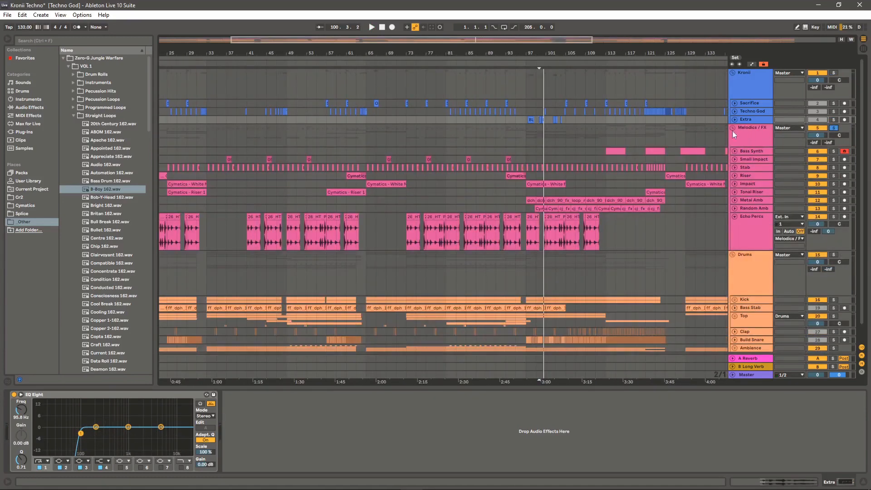
Unfold and solo the Bass Synth track in the Melodics / FX group and audition it from around bar 128
left_click_drag(650, 53, 651, 25)
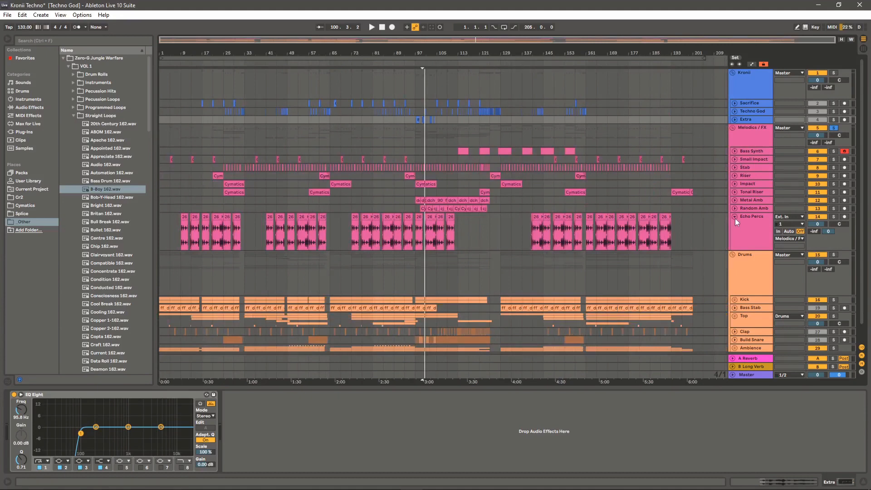
left_click(734, 152)
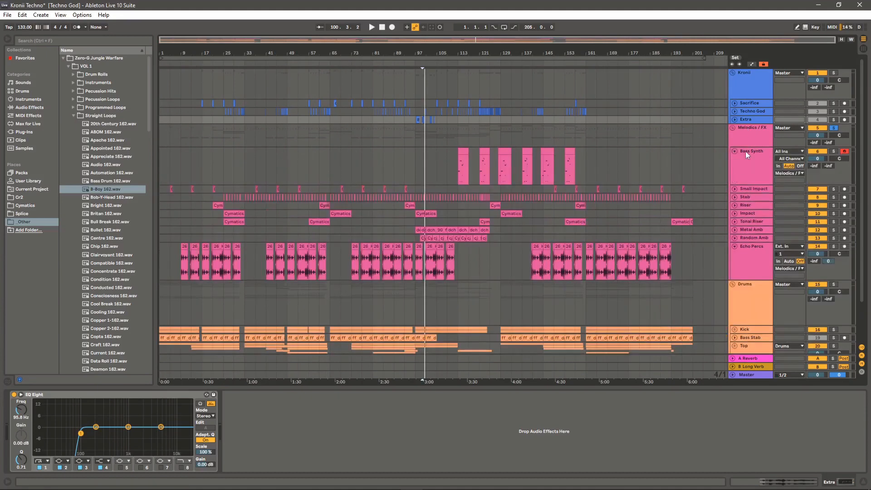
left_click(834, 151)
mouse_move(511, 50)
left_mouse_down()
mouse_move(511, 86)
mouse_move(486, 100)
mouse_move(486, 84)
left_mouse_up()
left_click(393, 163)
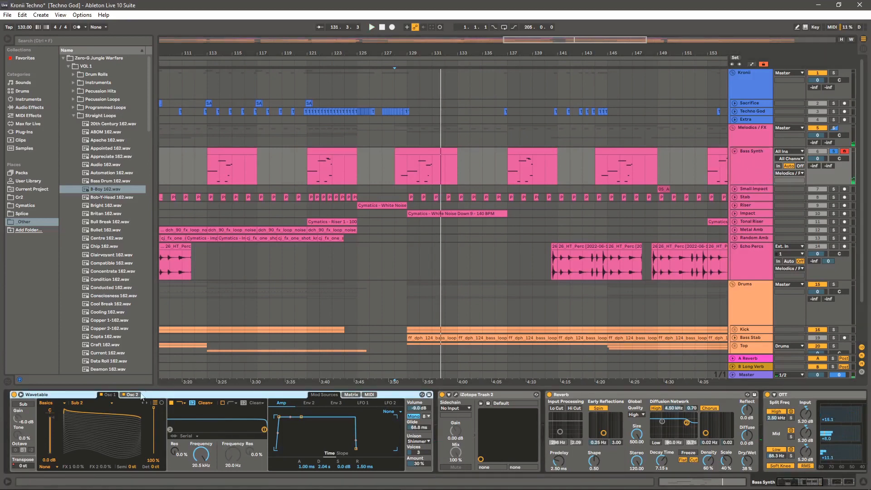
Examine the Bass Synth's two Wavetable oscillators and its iZotope Trash 2 and Reverb devices
left_click(132, 394)
left_click(113, 395)
left_click(488, 396)
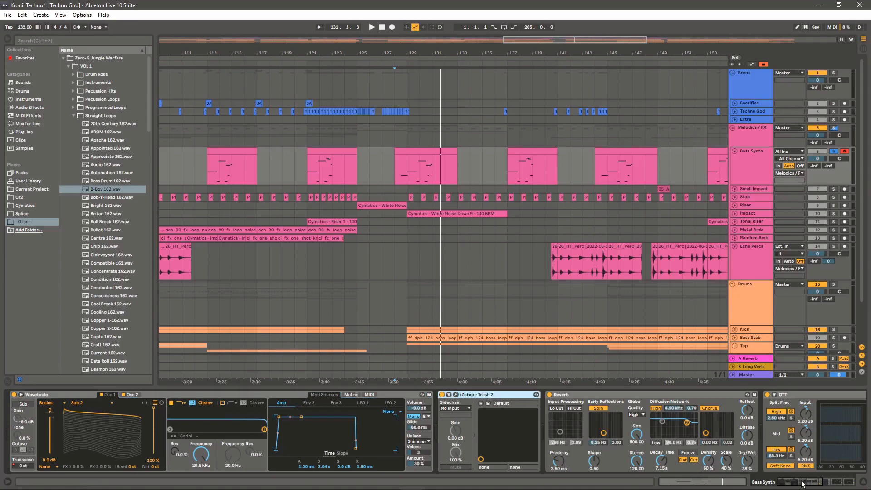
left_click(614, 396)
left_click(833, 484)
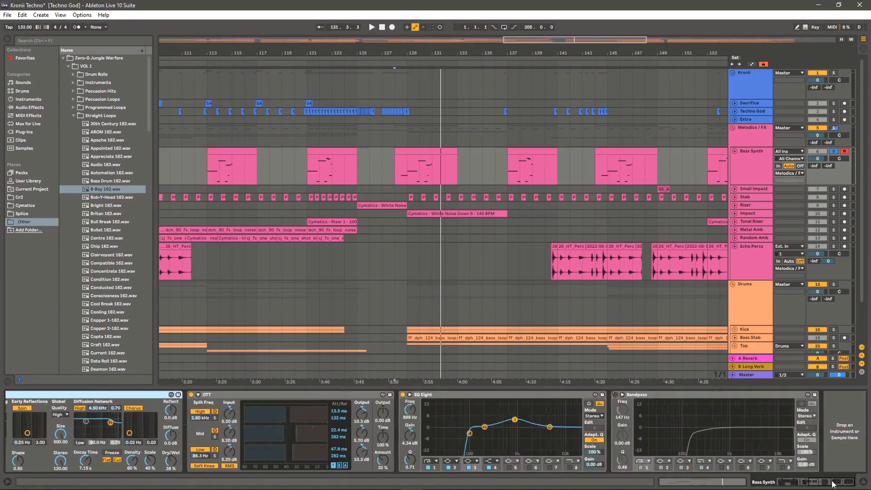
Examine the Bass Synth's OTT, EQ Eight and Bandpass devices, and fold the track
left_click(331, 395)
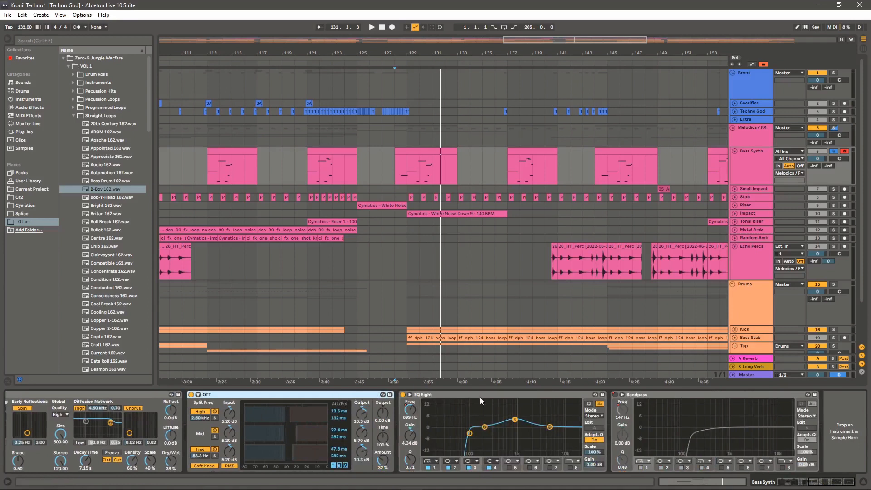
left_click(480, 398)
left_click(672, 397)
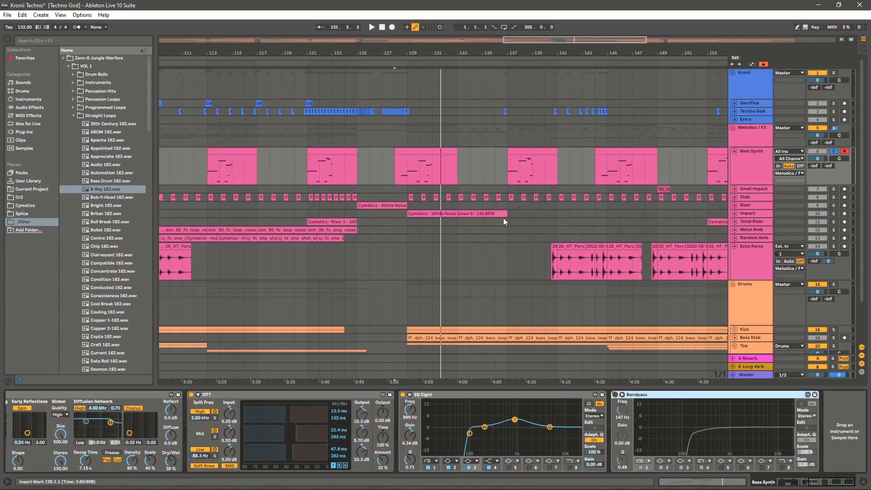
left_click_drag(441, 53, 475, 13)
left_click(735, 151)
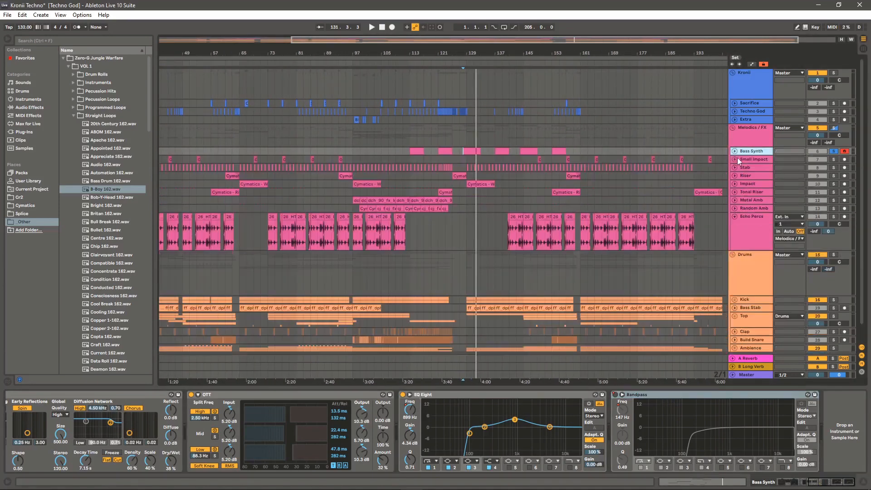
Unfold and solo the Small Impact track, audition it from bar 68, and fold it again
left_click(735, 160)
left_click(833, 159)
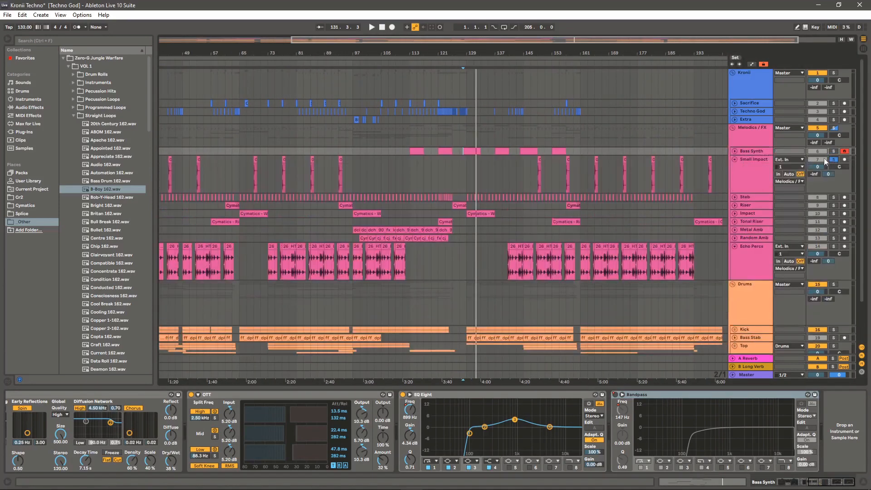
left_click_drag(246, 53, 275, 155)
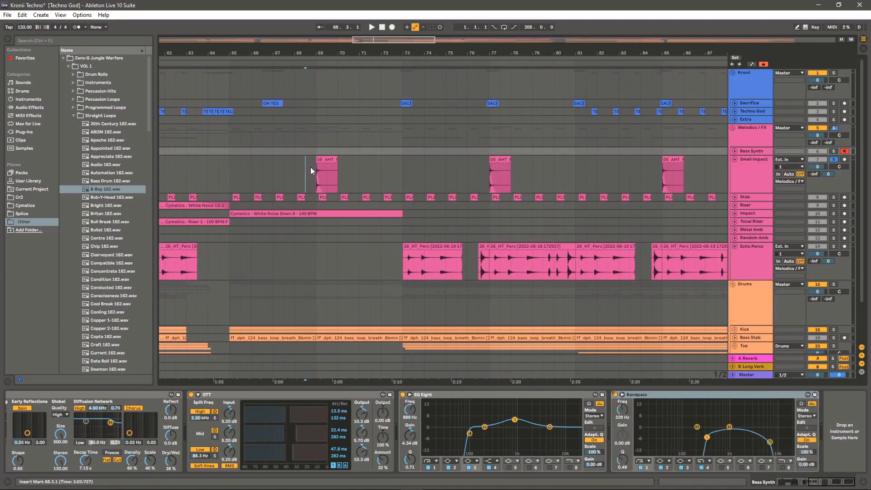
left_click(311, 168)
key("space")
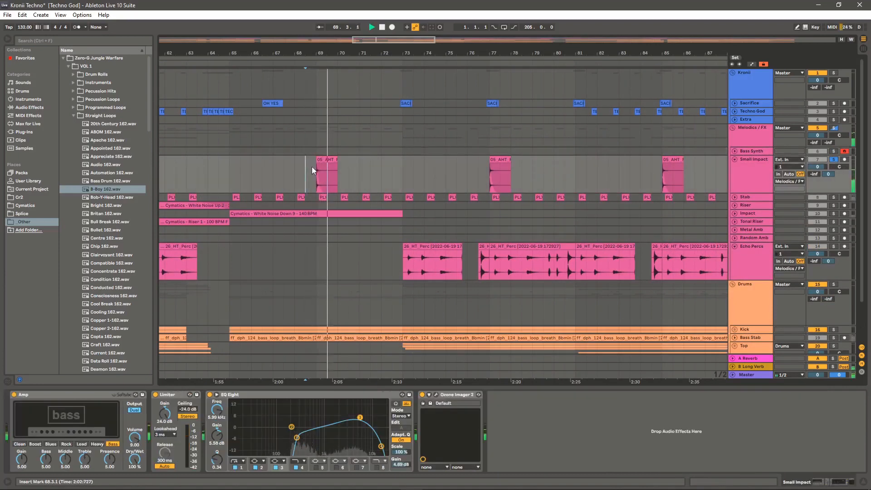
left_click_drag(380, 53, 390, 51)
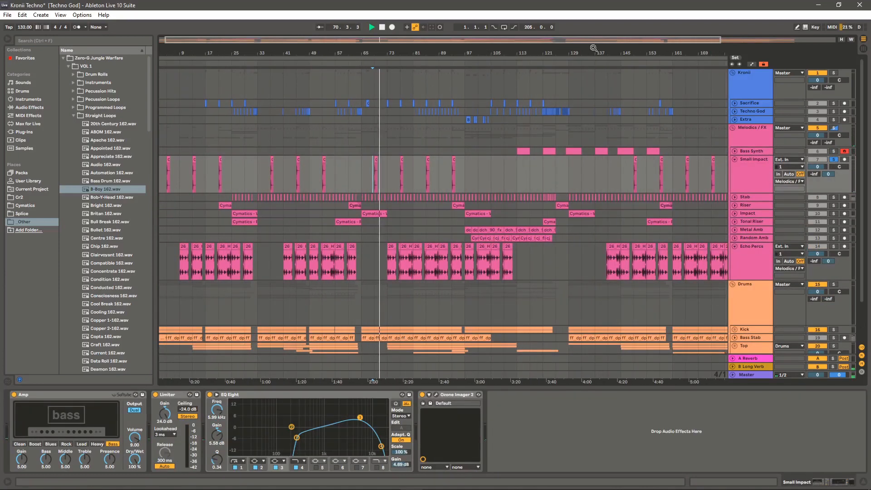
left_click_drag(533, 50, 540, 42)
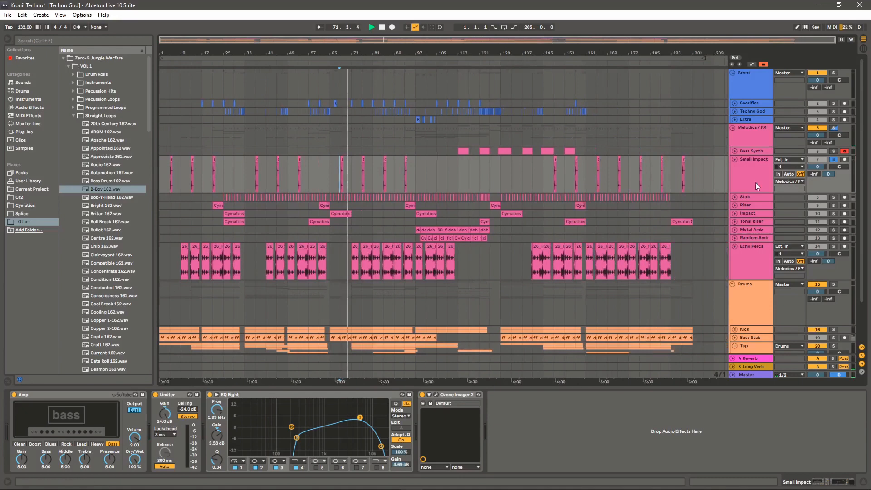
key("space")
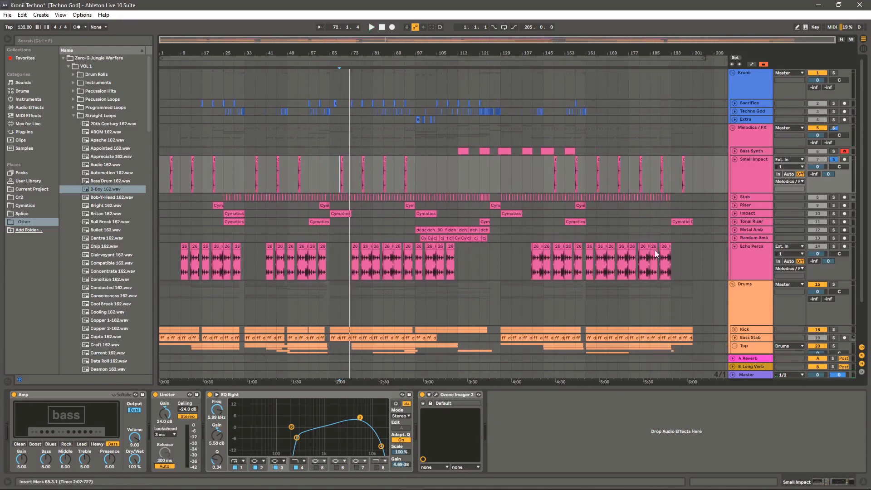
left_click(736, 160)
Unfold and solo the Stab track and audition its clips from bar 74
left_click(734, 169)
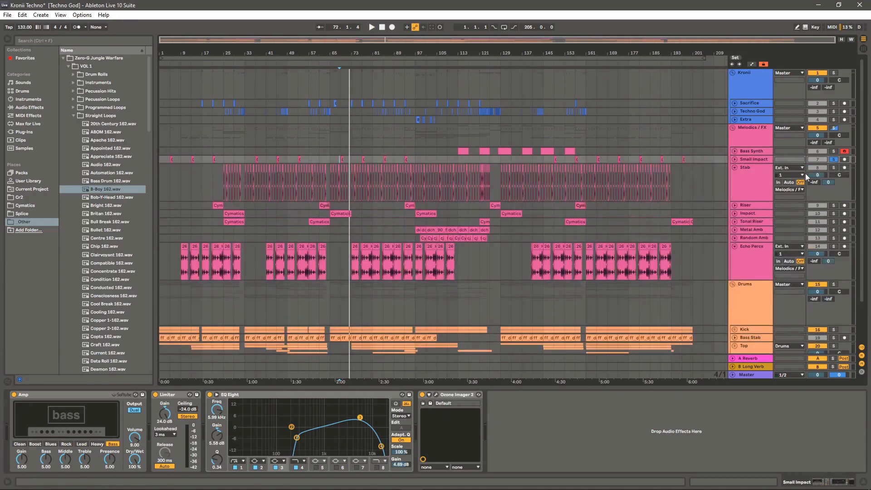
left_click(354, 183)
key("space")
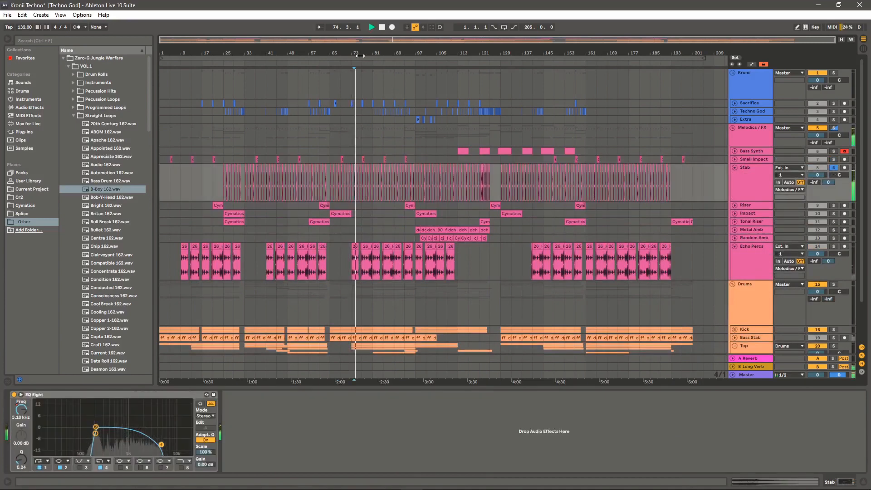
left_click_drag(355, 53, 383, 71)
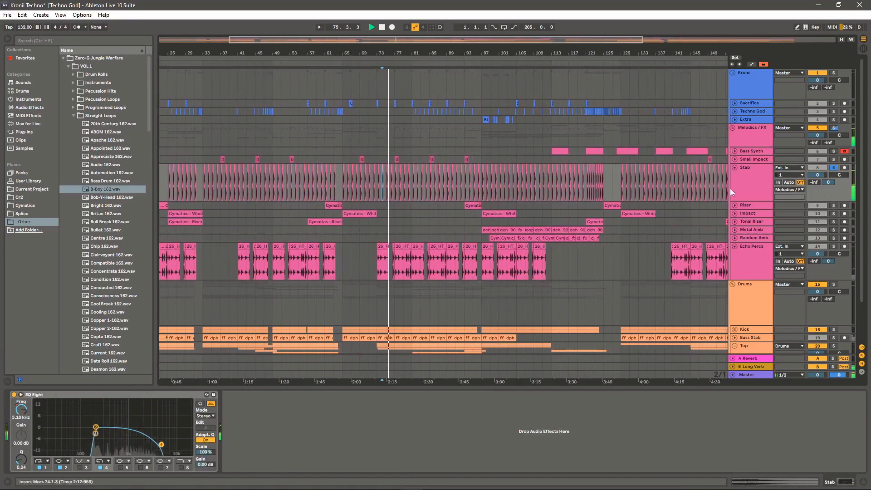
left_click(752, 177)
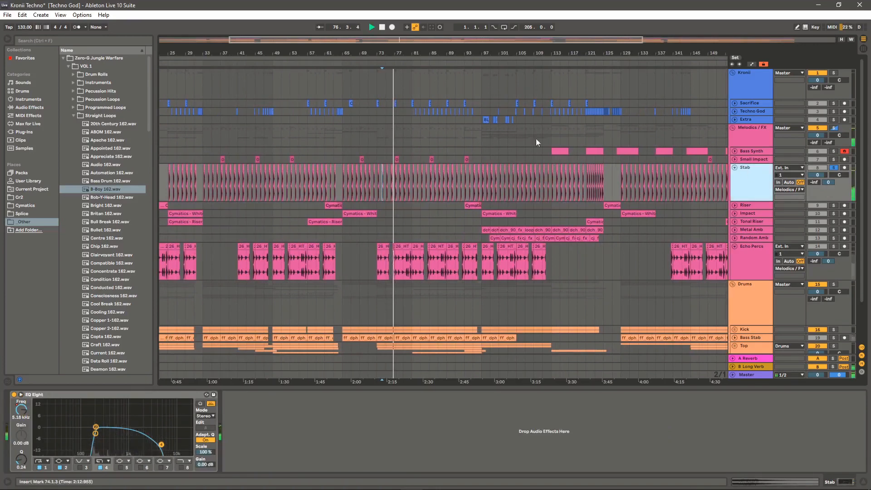
left_click_drag(396, 53, 418, 130)
key("space")
Reveal the source sample of the Stab clip at bar 77 in the browser, and fold the Stab track
left_click(519, 168)
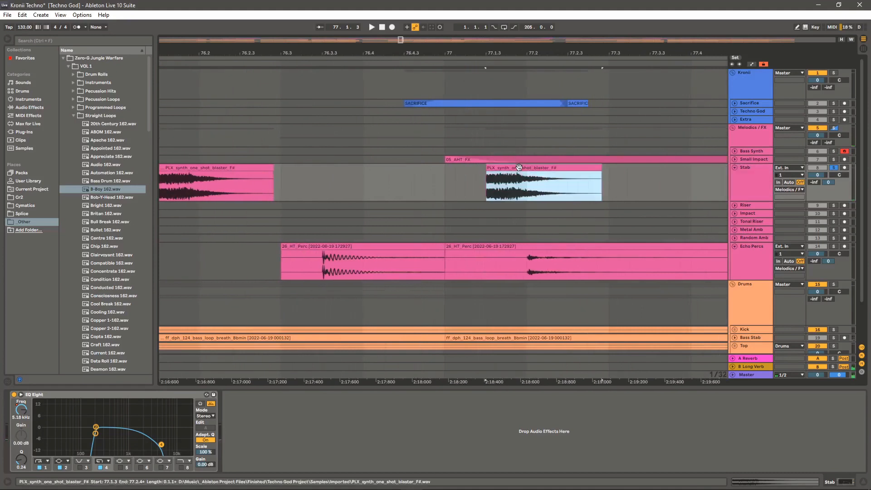
right_click(519, 168)
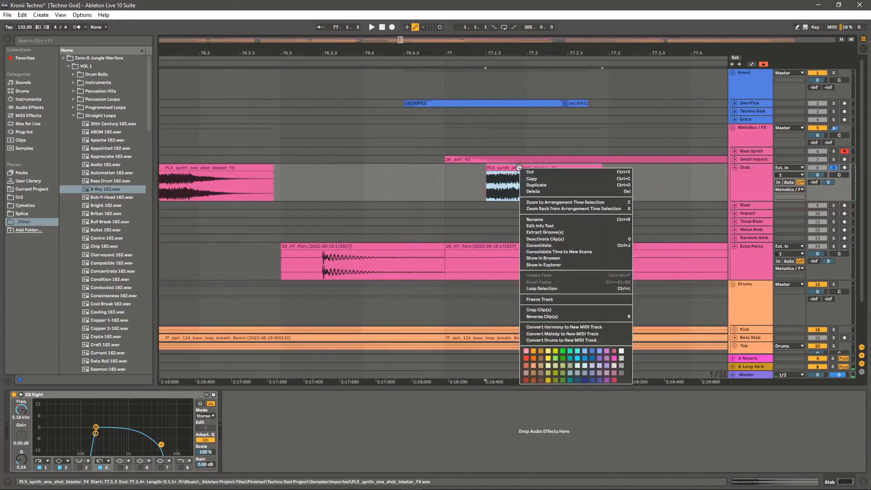
left_click(542, 258)
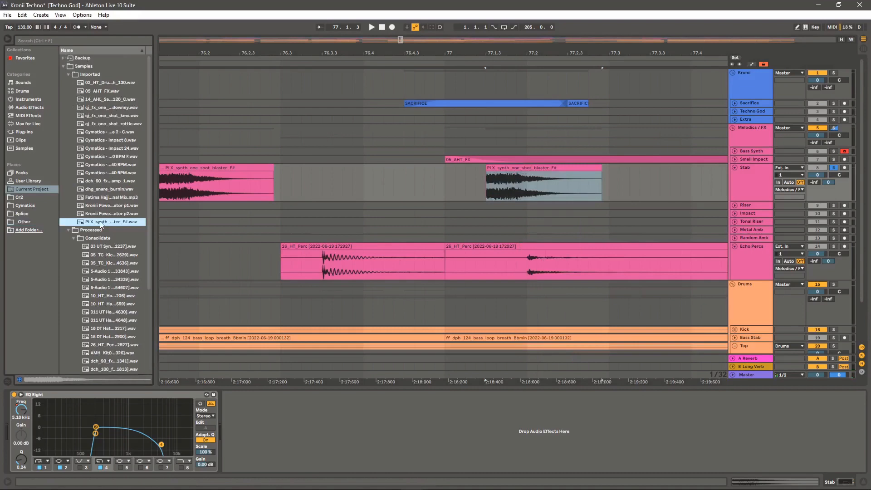
left_click_drag(431, 54, 363, 7)
left_click_drag(338, 53, 338, 44)
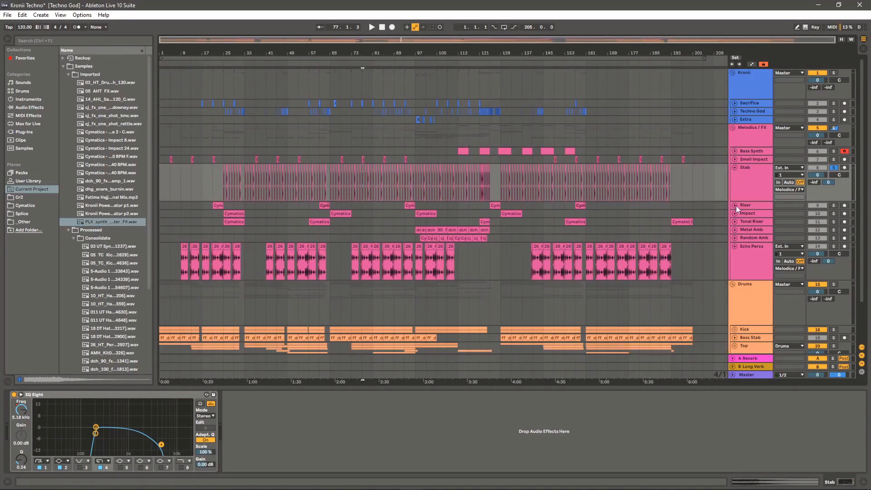
left_click(734, 167)
Unfold and solo the Riser track, audition its clip from bar 63, and fold the track
left_click(734, 177)
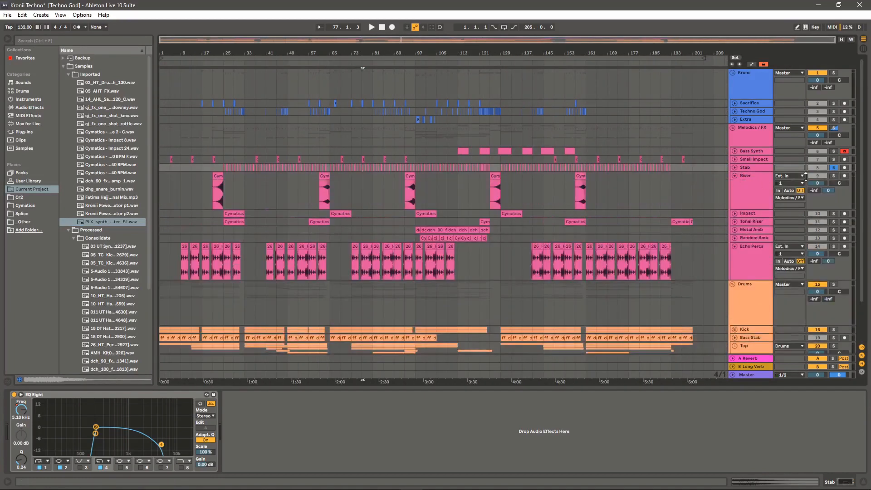
left_click(833, 176)
scroll(331, 184, "up", 5)
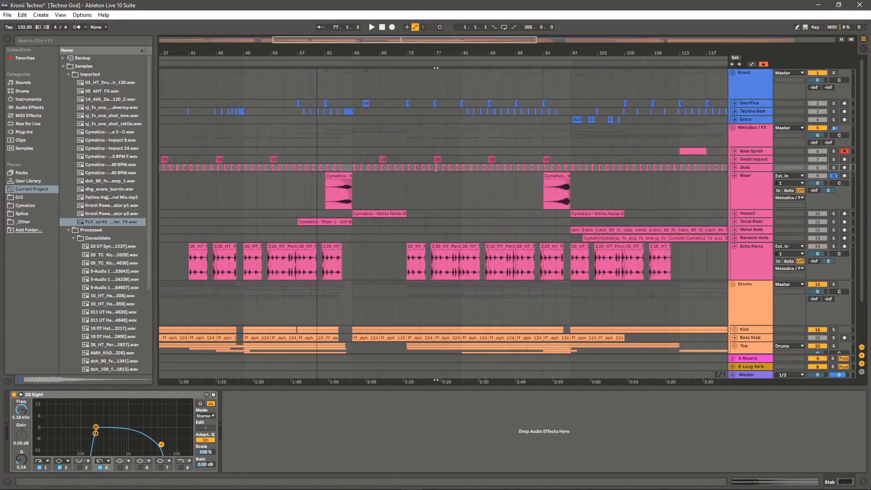
left_click(350, 190)
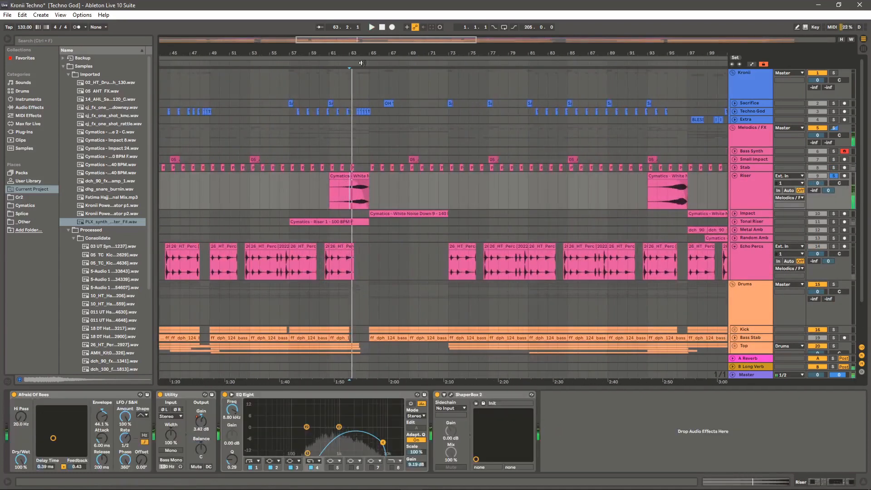
left_click_drag(367, 54, 469, 46)
left_click(734, 176)
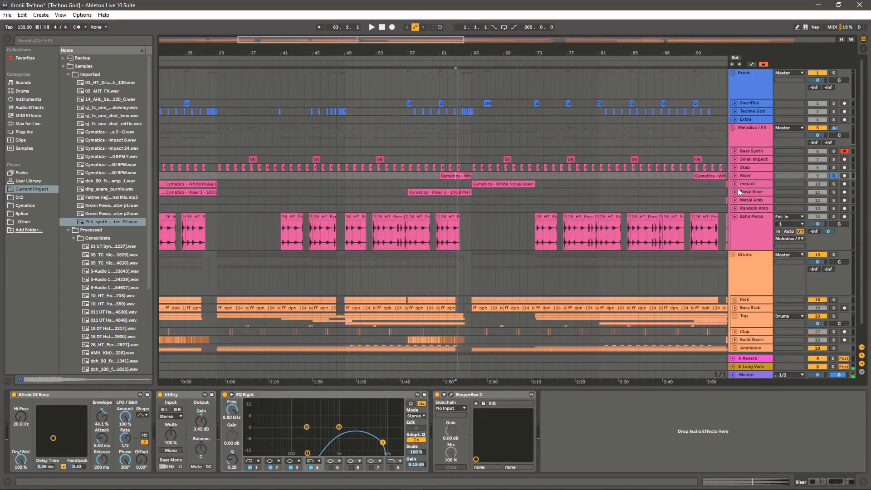
Unfold and solo the Impact track, audition its white noise clip from around bar 65, and fold the track
left_click(735, 184)
left_click(834, 184)
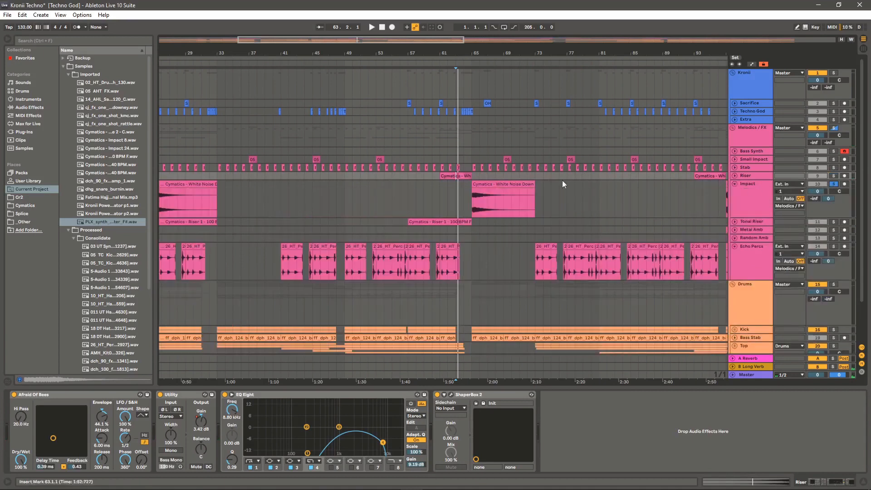
left_click(468, 194)
key("space")
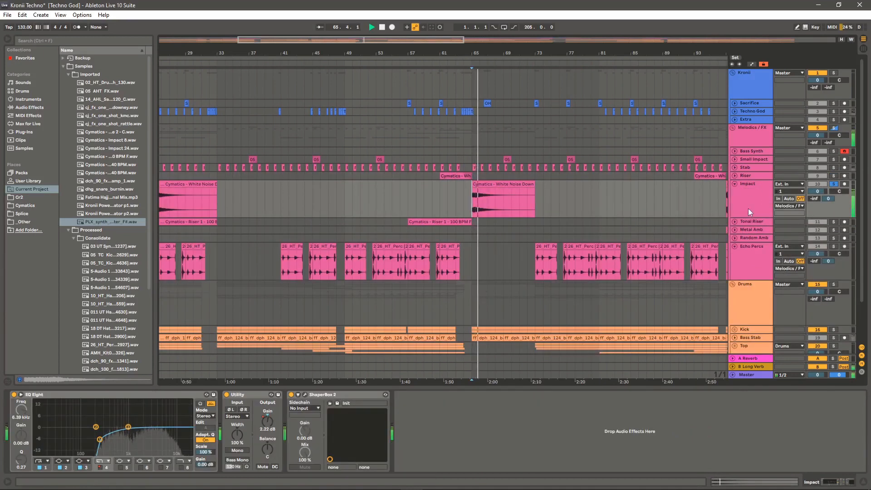
left_click_drag(472, 55, 472, 9)
left_click(734, 184)
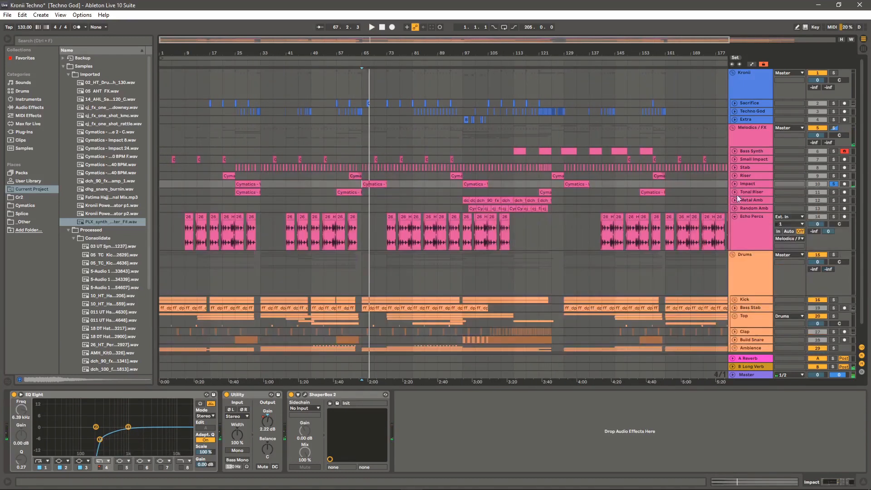
Unfold and solo the Tonal Riser track, audition its clip from bar 57, and fold the track
left_click(732, 193)
left_click(734, 192)
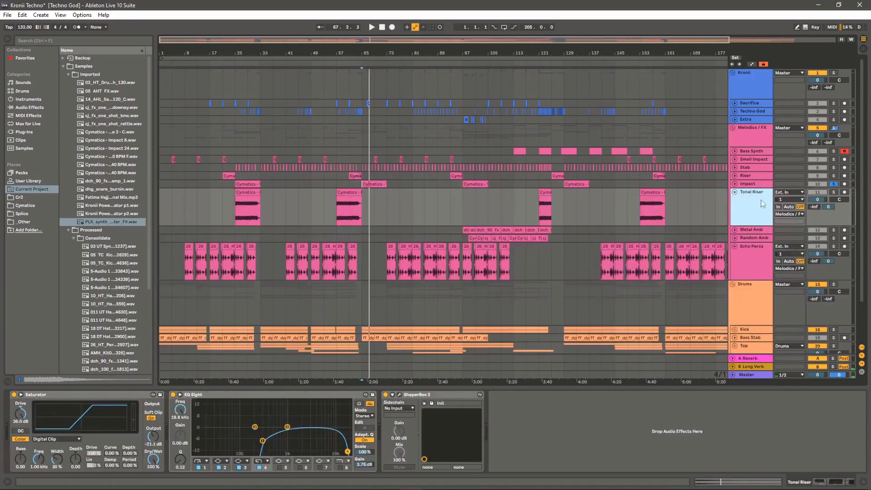
left_click(833, 193)
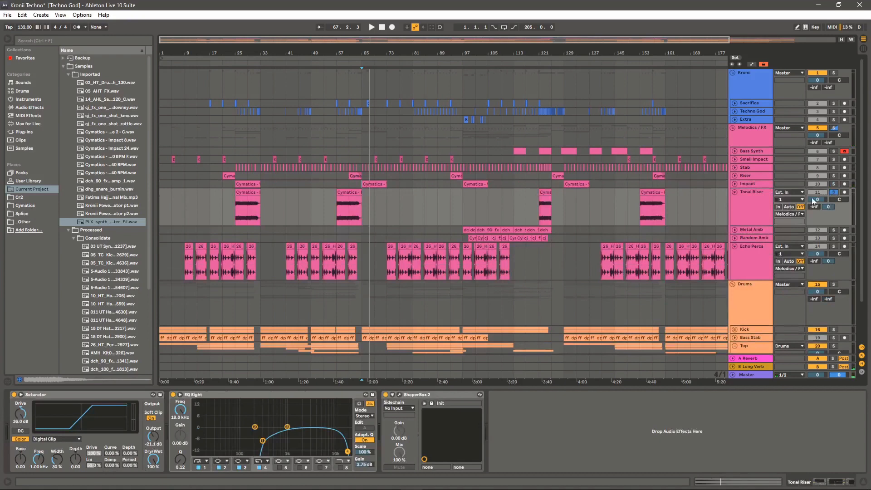
left_click(338, 208)
mouse_move(338, 54)
left_mouse_down()
mouse_move(340, 87)
mouse_move(352, 57)
left_mouse_up()
key("space")
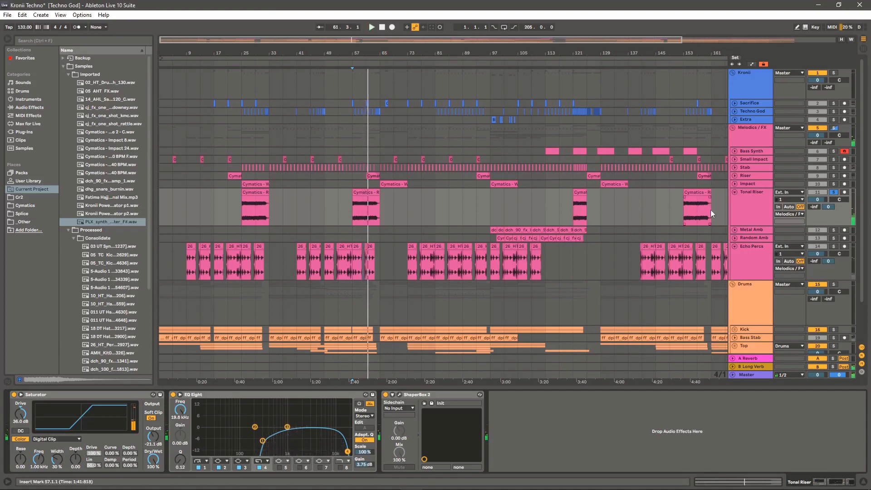
left_click(734, 193)
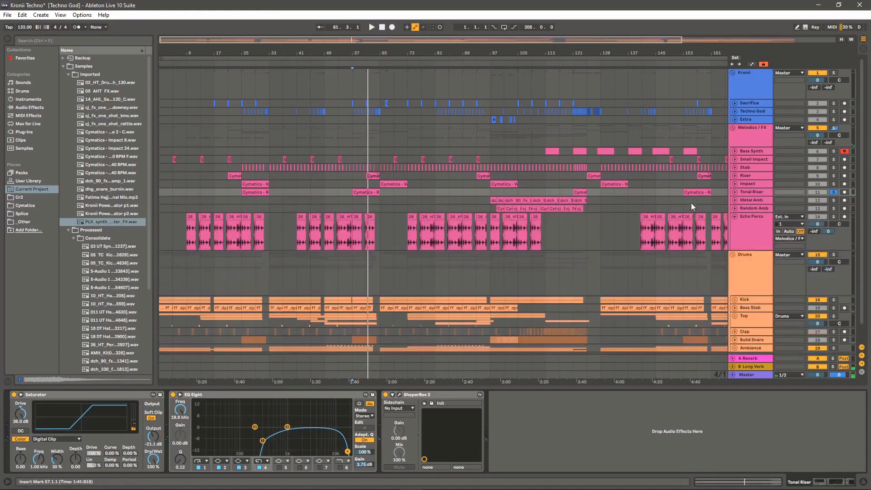
Unfold and solo the Metal Amb track and audition it from bar 107
left_click(734, 200)
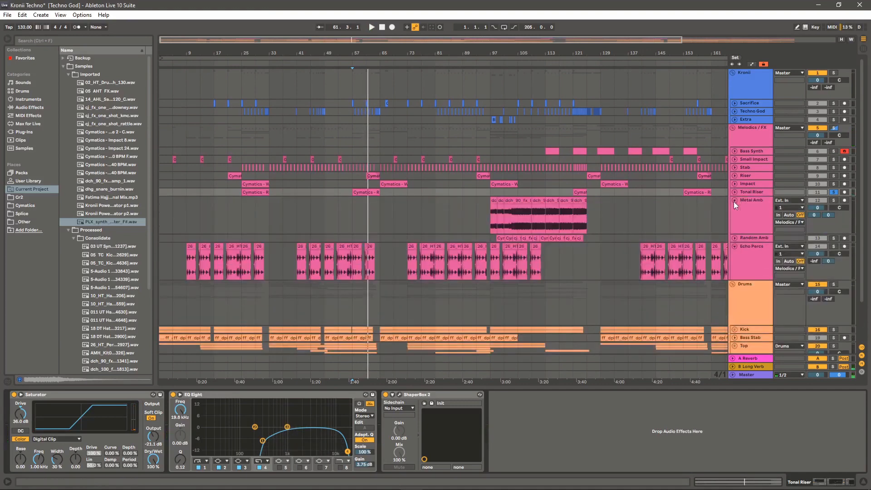
left_click(833, 200)
scroll(524, 219, "up", 3)
left_click(525, 220)
key("space")
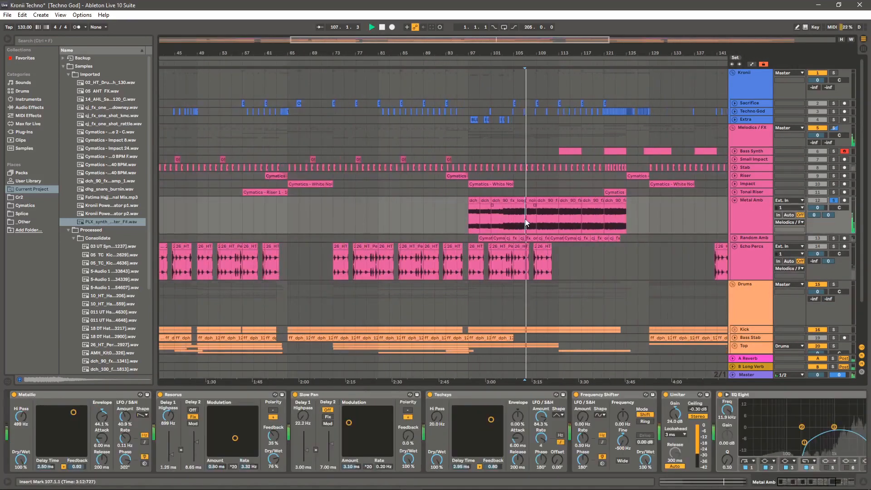
scroll(525, 219, "down", 3)
key("space")
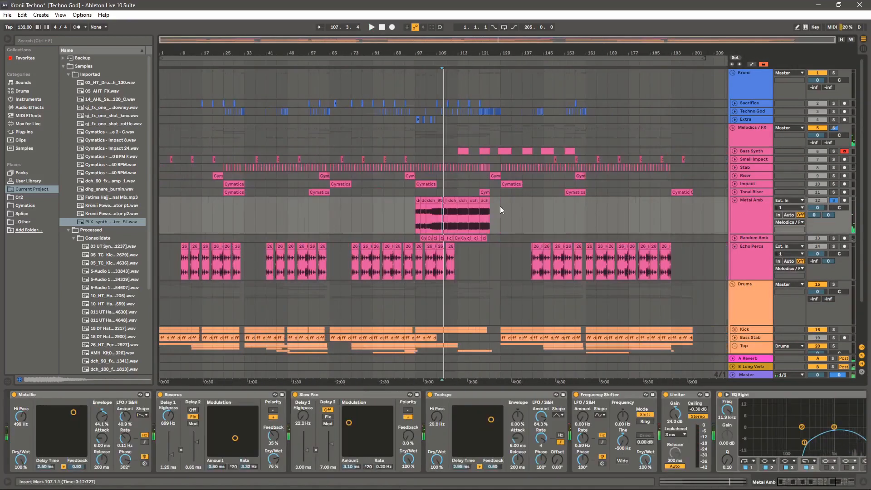
Examine the arrangement of the Metal Amb clips from bar 97 onward, including the clip starting at bar 101
left_click_drag(500, 206, 391, 212)
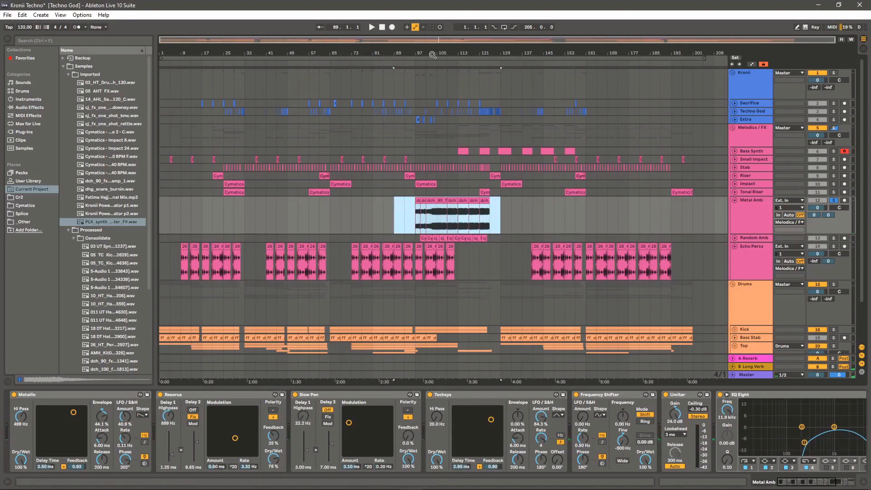
scroll(408, 222, "up", 2)
left_click(413, 232)
scroll(438, 223, "up", 1)
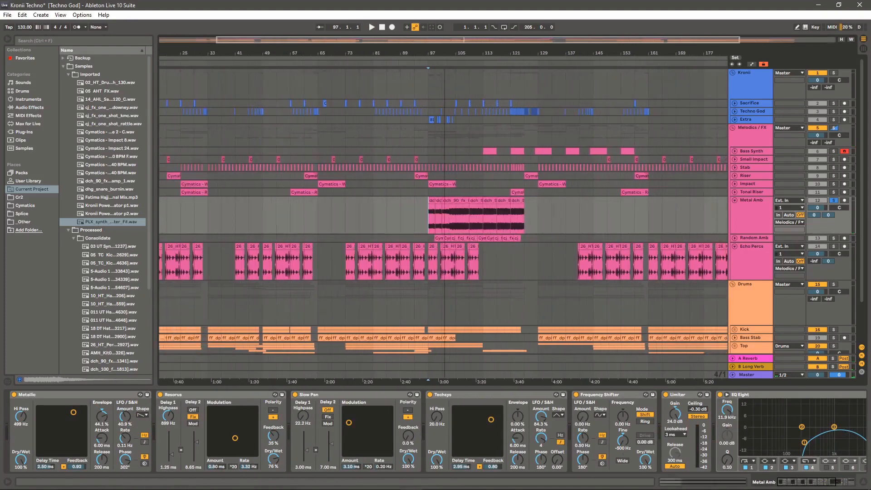
left_click(440, 221)
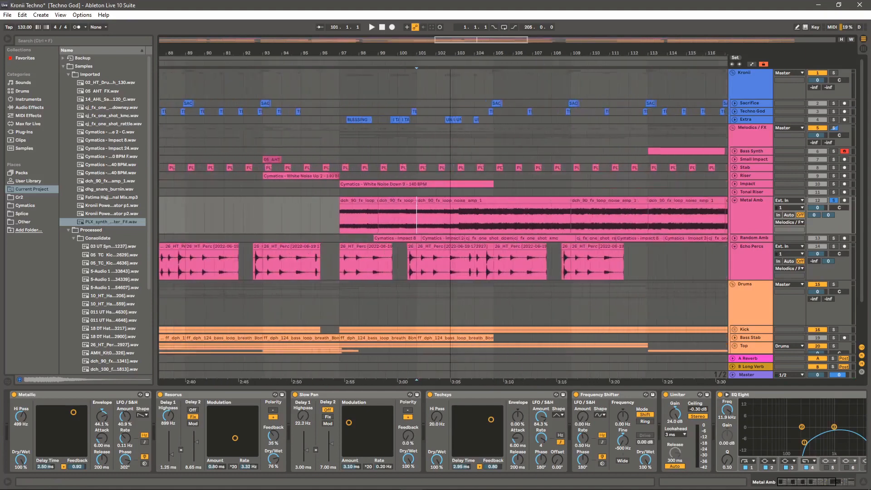
scroll(440, 220, "down", 2)
scroll(455, 117, "down", 2)
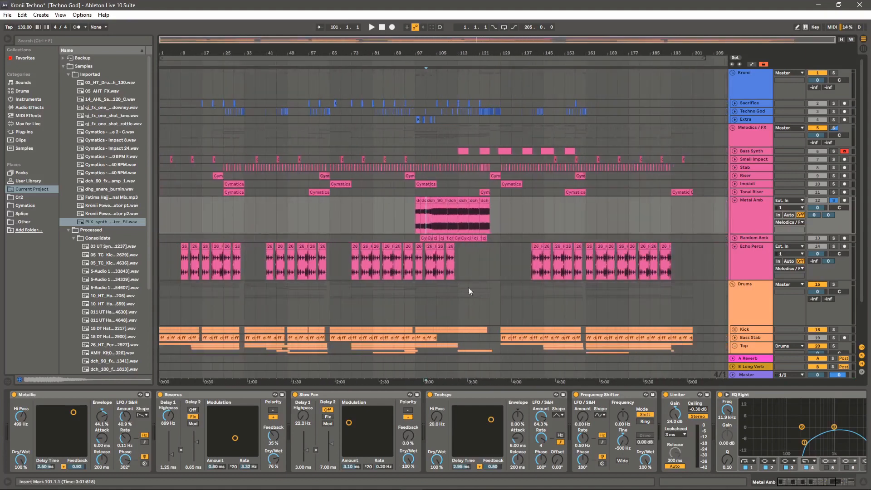
Examine the Metal Amb track's Metallic, Resorus, Slow Pan, Techsys and Frequency Shifter devices, and fold the track
left_click(746, 217)
left_click(77, 394)
left_click(215, 394)
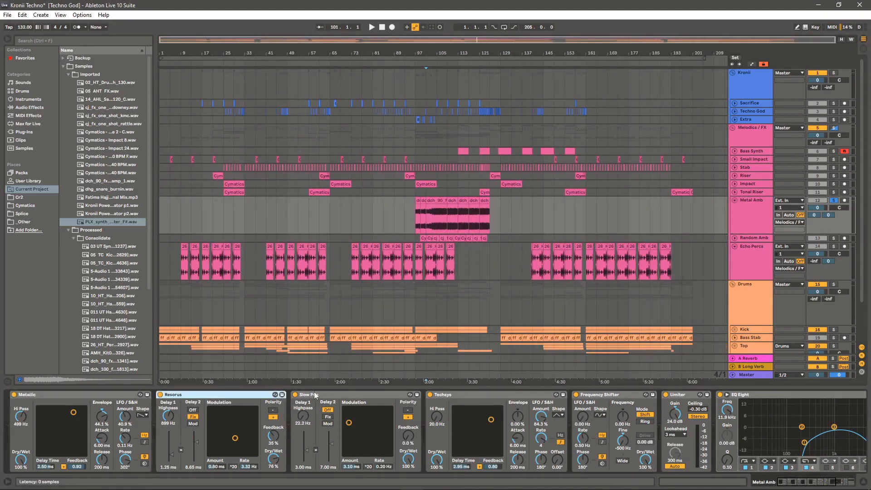
left_click(319, 394)
left_click(544, 393)
left_click(625, 393)
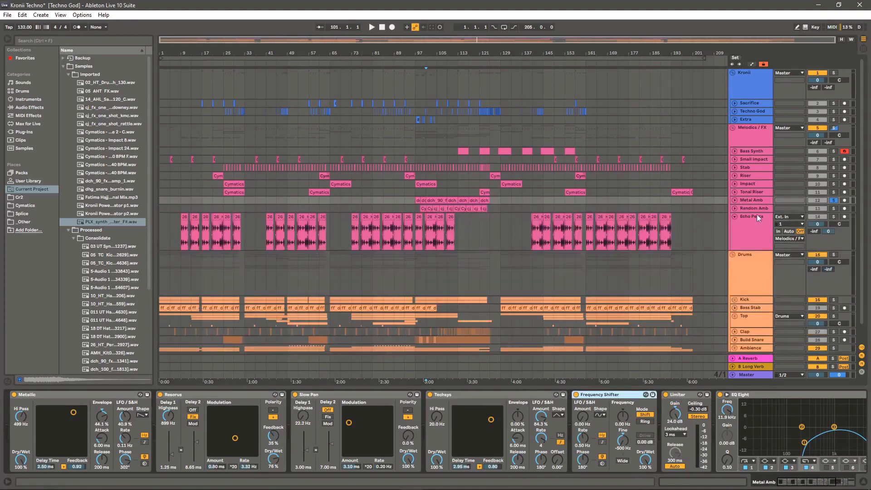
Unfold and solo the Random Amb track and audition its clips from bar 99
left_click(736, 208)
left_click(832, 209)
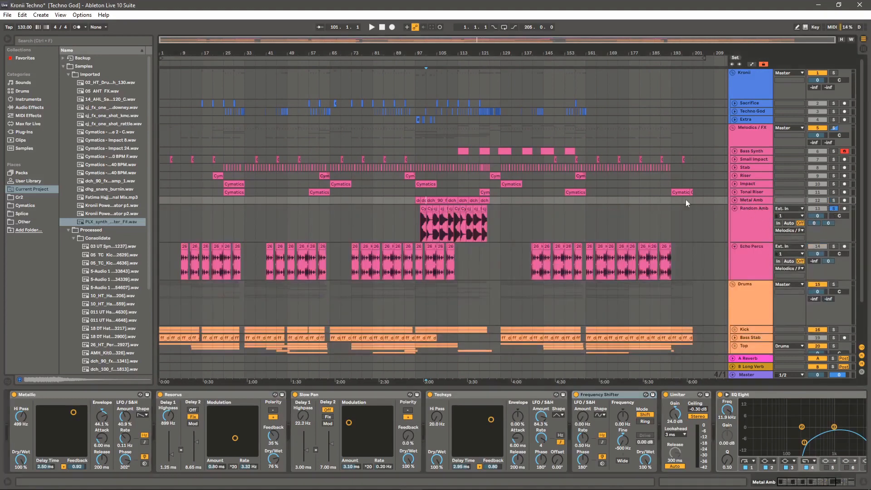
scroll(462, 92, "up", 5)
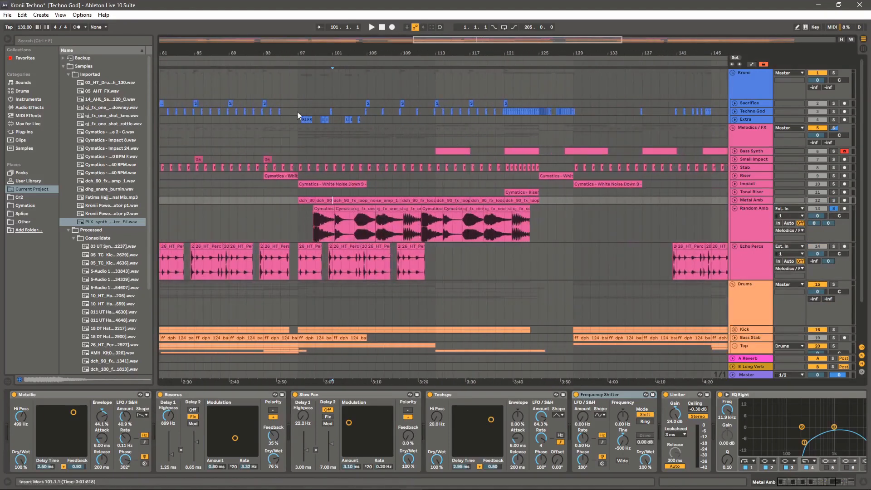
left_click(318, 234)
key("space")
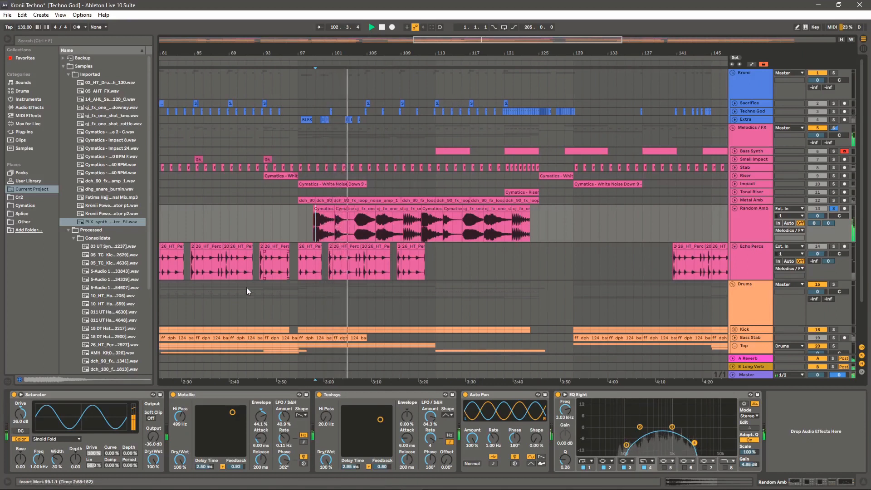
Examine the Random Amb track's Saturator, Metallic, Techsys and Auto Pan devices
left_click(108, 394)
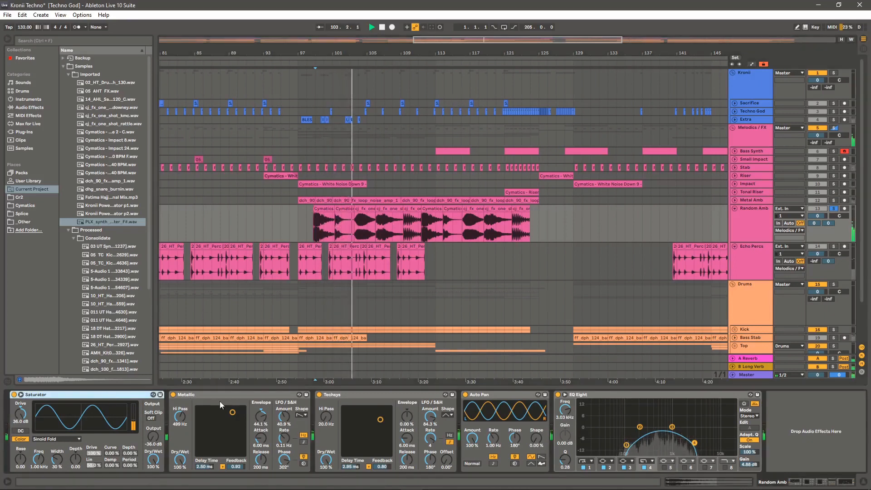
left_click(365, 395)
left_click(493, 394)
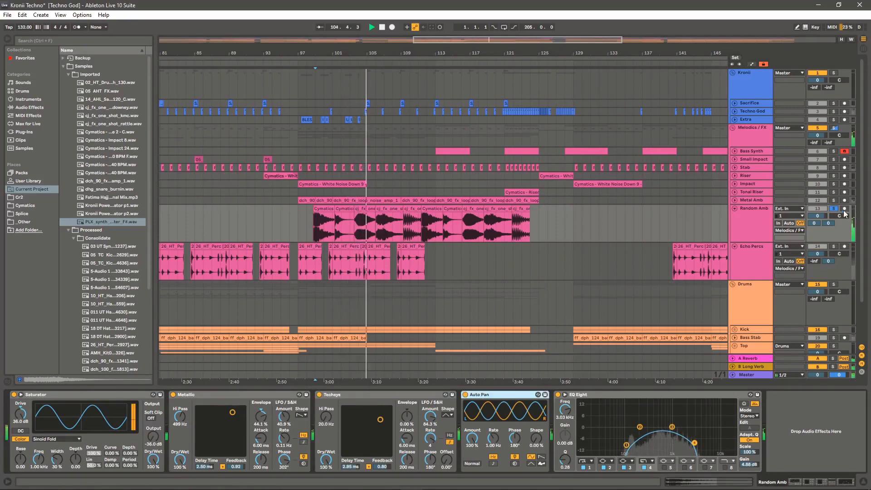
Solo the Echo Percs track and audition its clip from bar 41
left_click(834, 246)
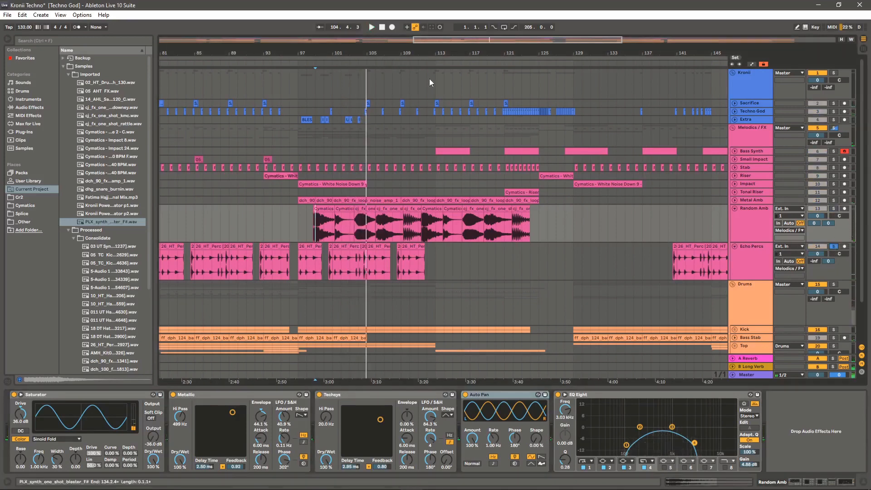
left_click_drag(337, 51, 421, 53)
left_click_drag(184, 54, 226, 151)
left_click(239, 244)
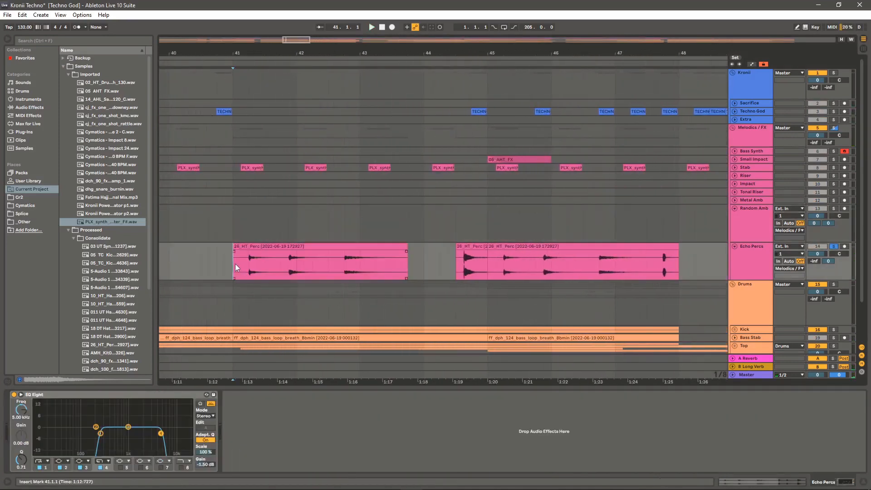
left_click(235, 263)
key("space")
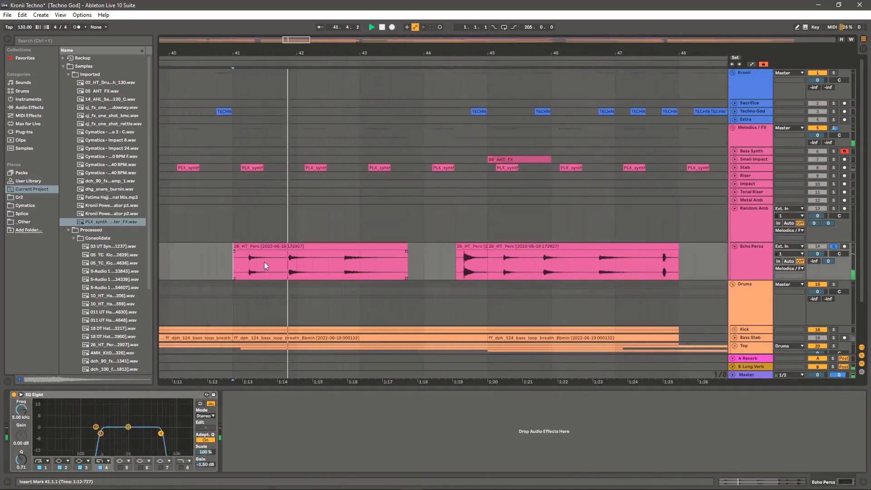
Audition the Echo Percs clips from bar 45 and stop playback
left_click_drag(427, 55, 371, 27)
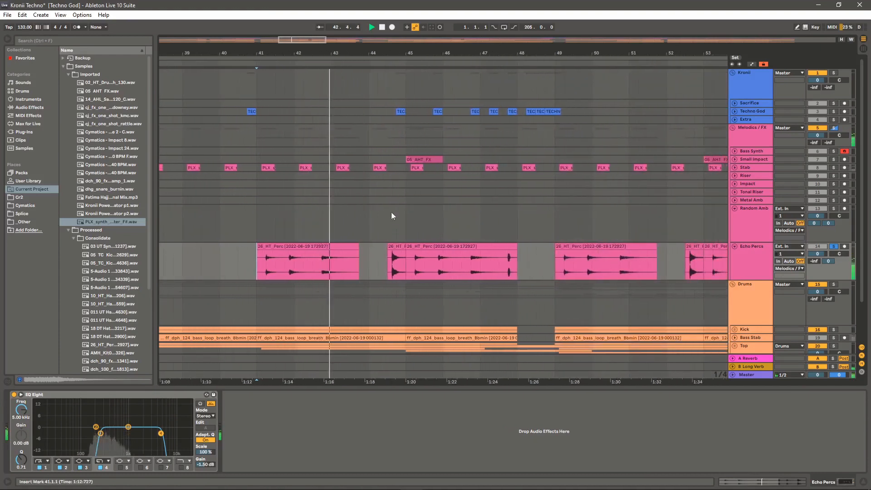
left_click(389, 262)
key("space")
key("space")
Fold the Echo Percs and Random Amb tracks
left_click_drag(462, 56, 439, 61)
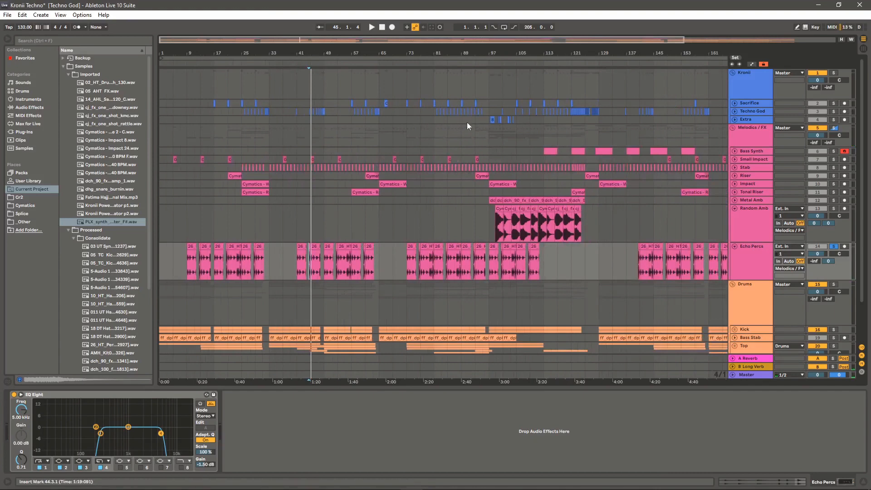
left_click_drag(405, 56, 405, 31)
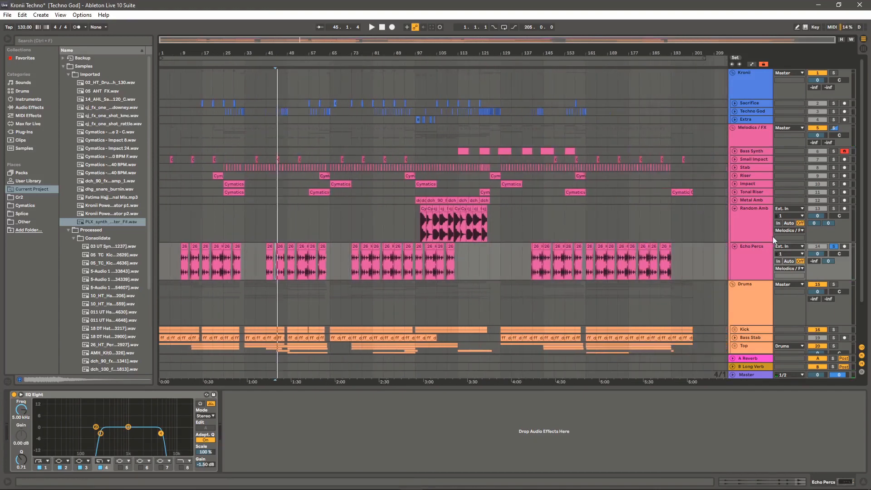
left_click(750, 253)
left_click(734, 246)
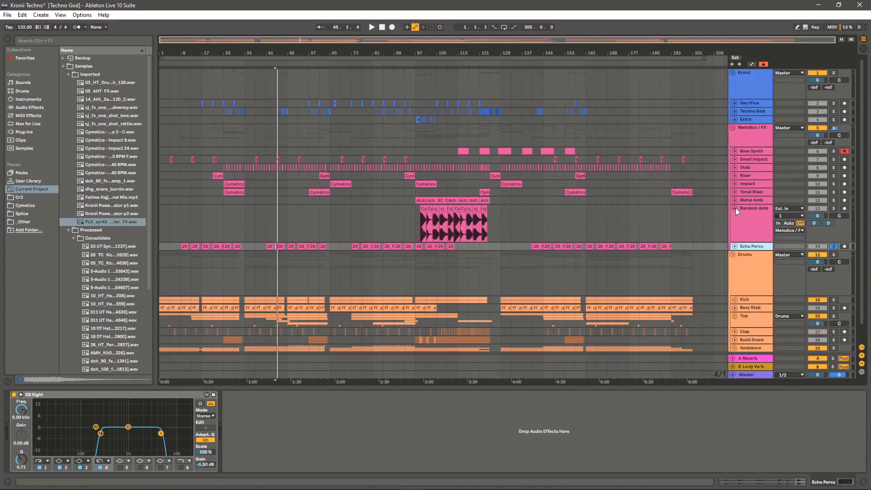
left_click(735, 208)
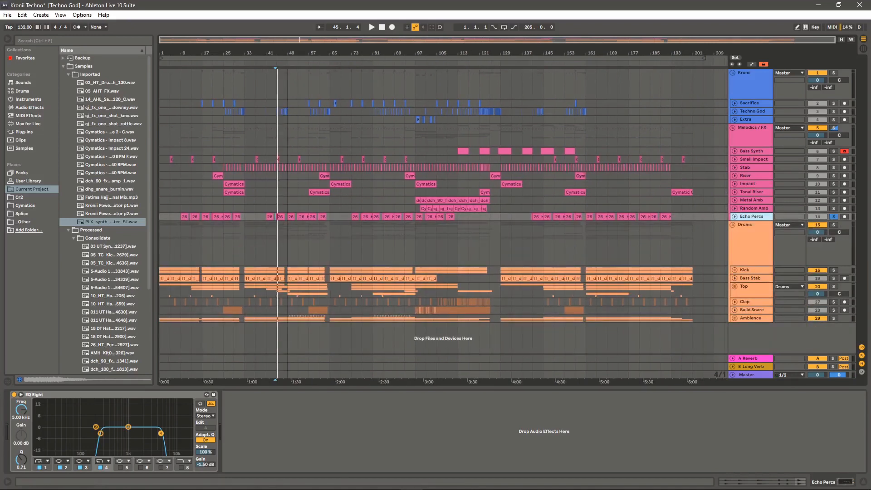
Unfold and solo the Kick group inside the Drums group and audition it from bar 65
left_click(742, 248)
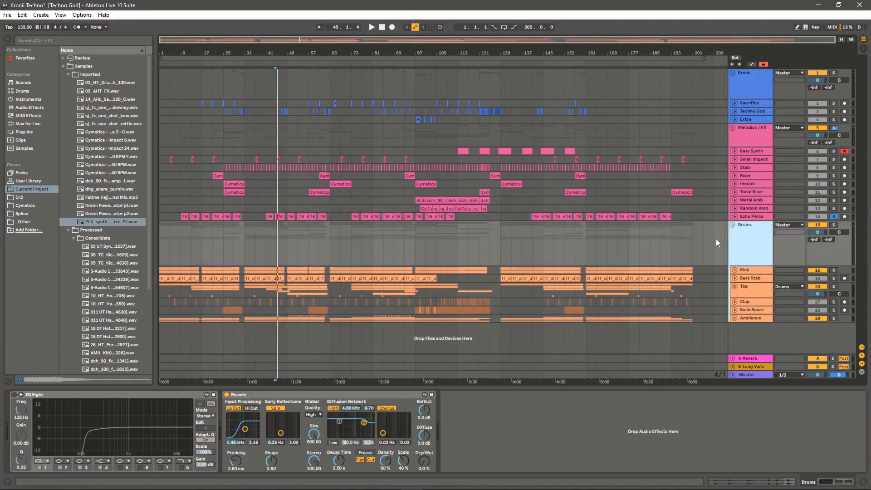
left_click(734, 270)
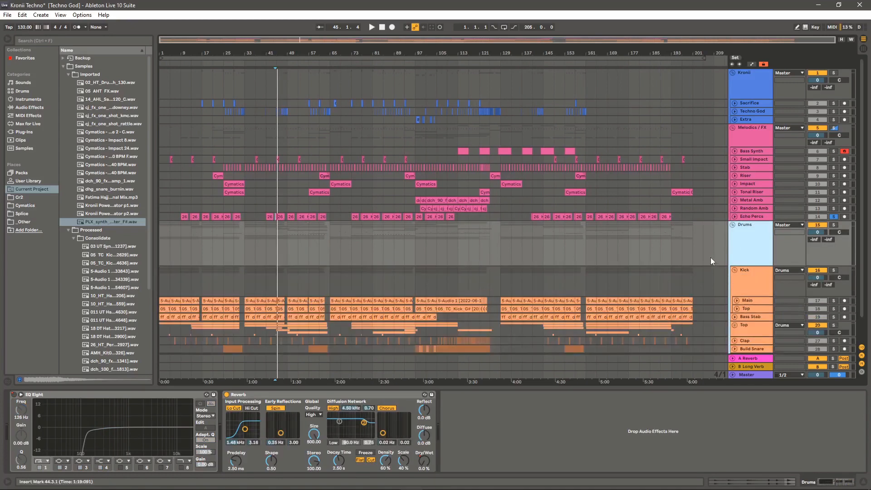
scroll(710, 257, "down", 2)
left_click(745, 244)
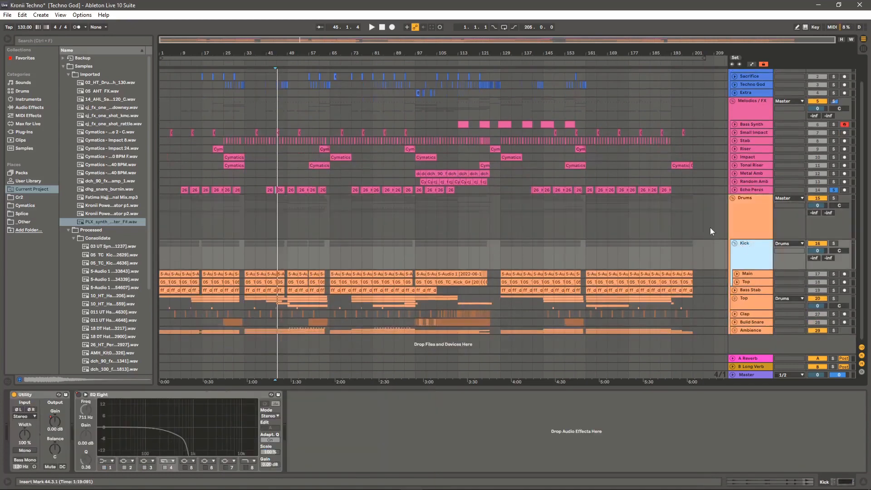
left_click(834, 244)
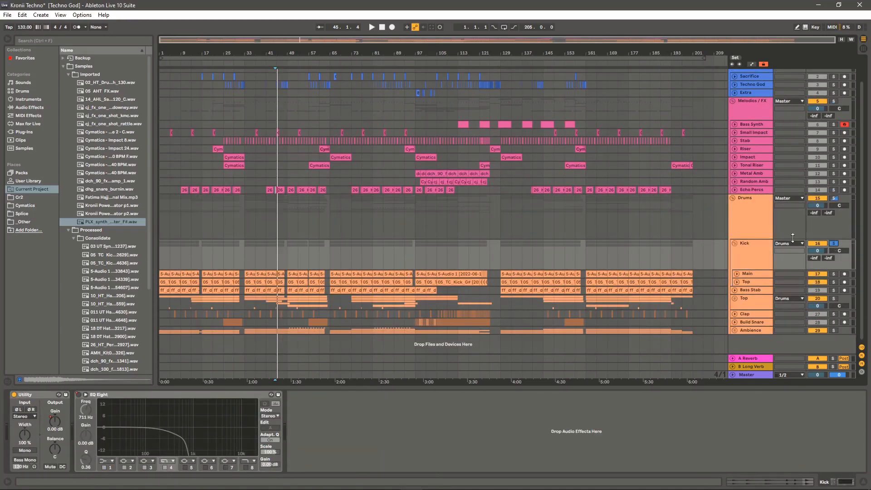
left_click(331, 253)
key("space")
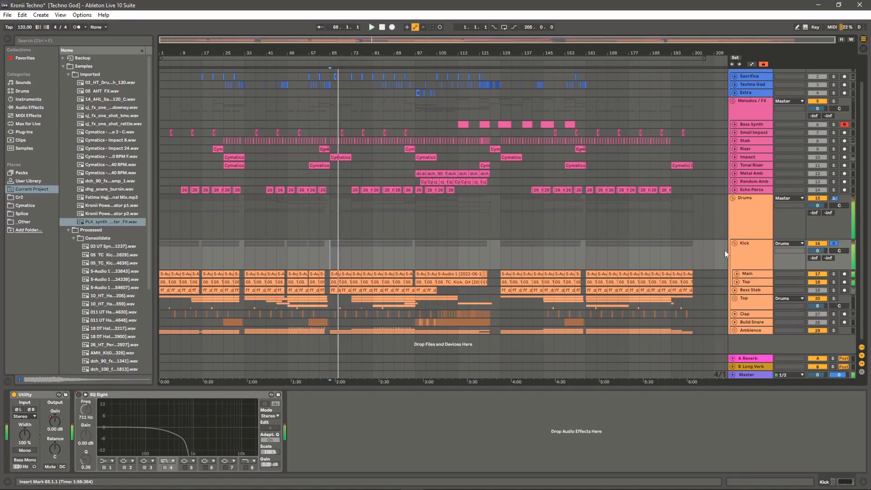
Unfold the Kick group's Main track and examine its clip starting at bar 65
left_click(749, 274)
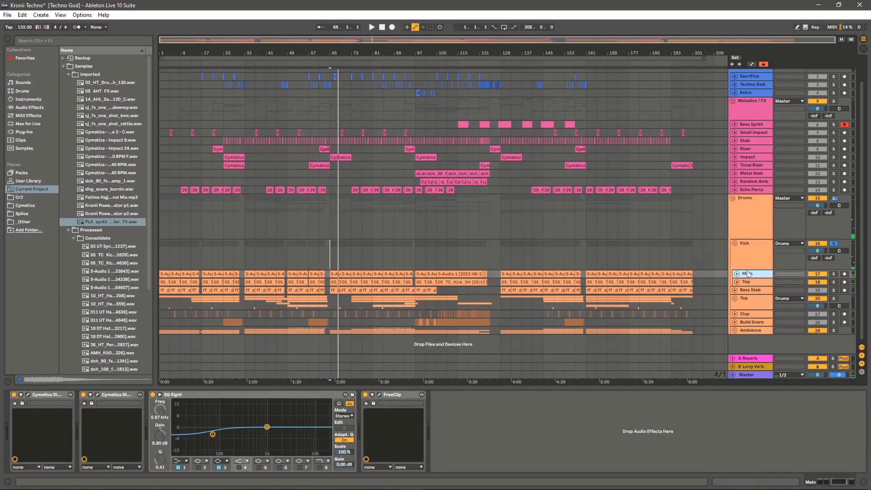
left_click(737, 274)
left_click_drag(340, 55, 492, 63)
left_click(415, 289)
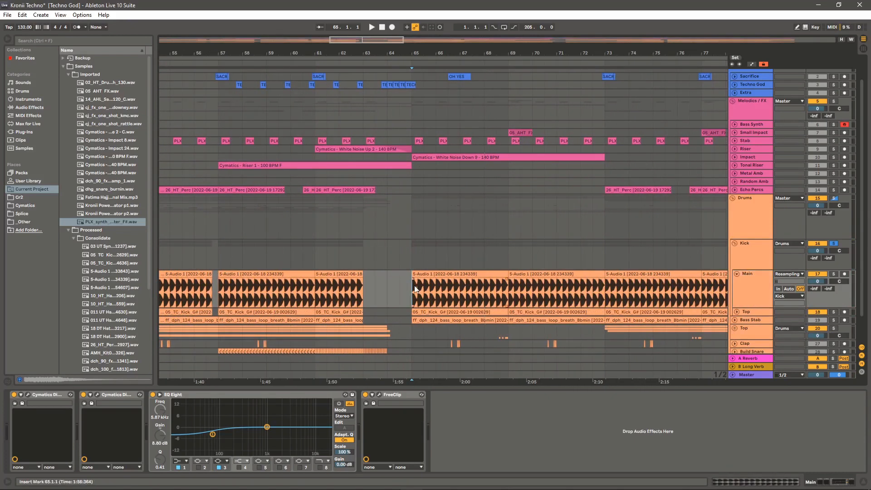
left_click_drag(438, 59, 331, 57)
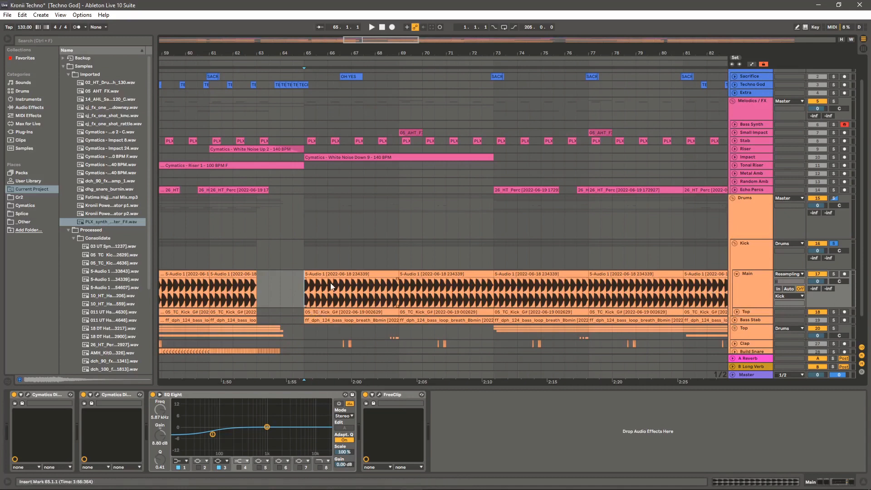
left_click(318, 274)
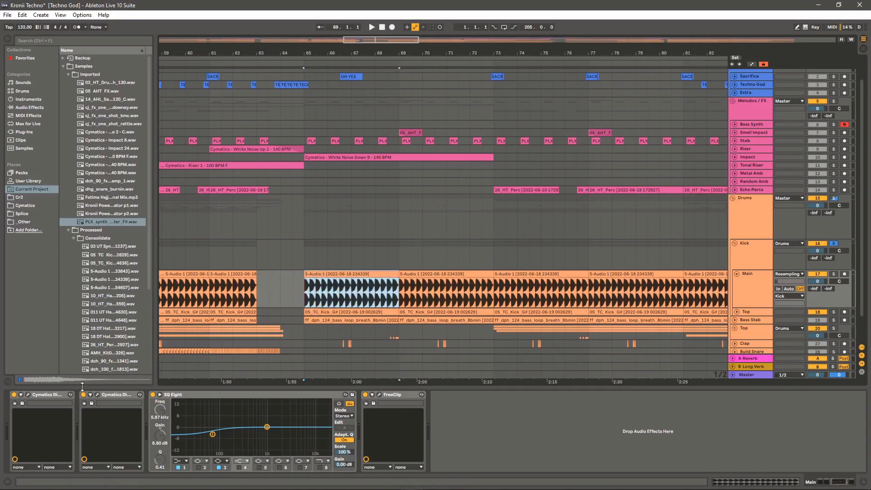
Examine the Main kick track's Cymatics Diablo plug-ins and EQ Eight, and fold the track
left_click(29, 396)
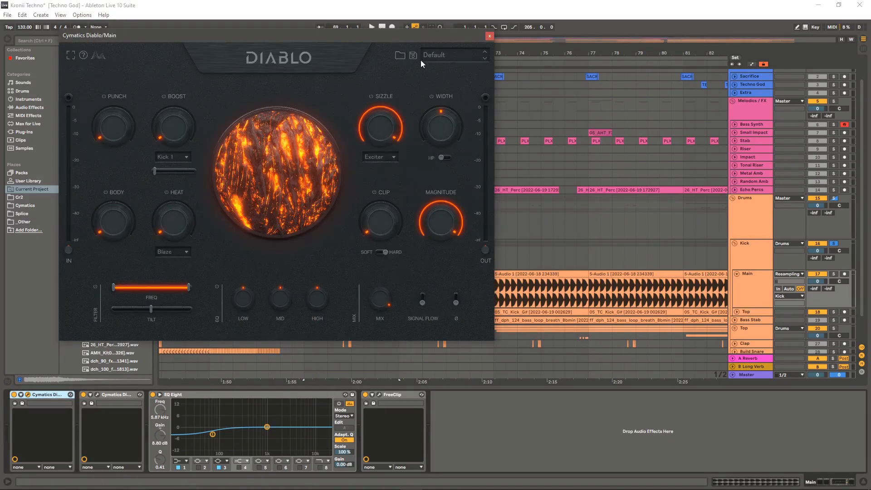
left_click(490, 36)
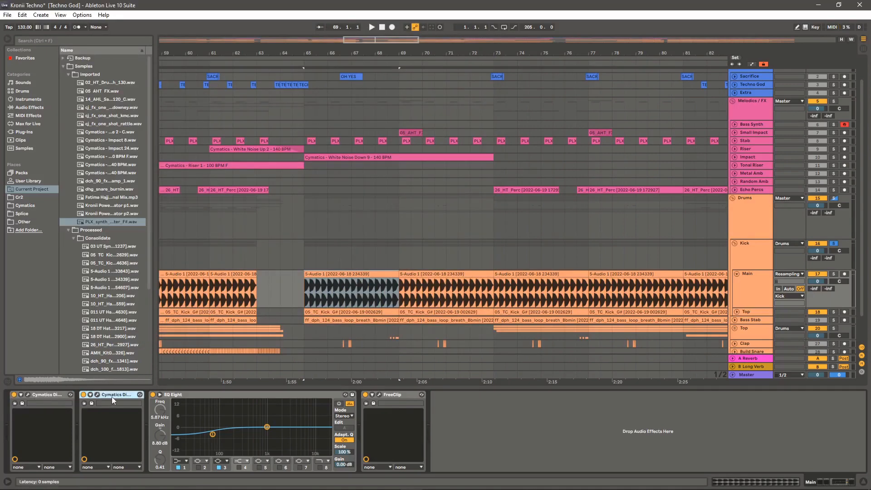
left_click(236, 398)
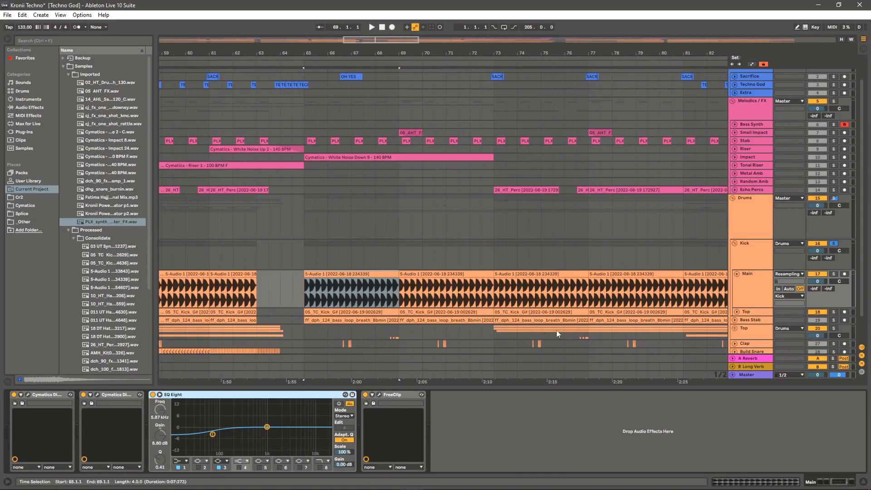
left_click(736, 274)
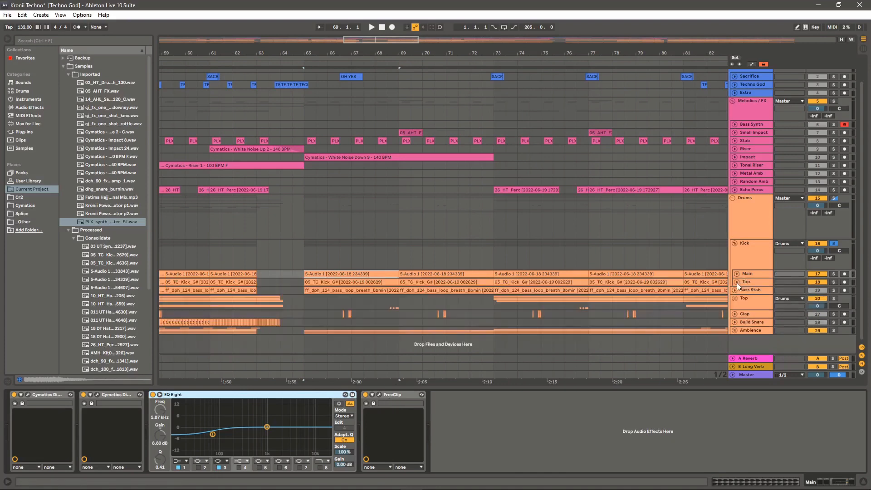
Unfold and solo the Kick group's Top track, audition it from bar 65, and compare it with the Main track
left_click(737, 282)
left_click(756, 286)
left_click(834, 282)
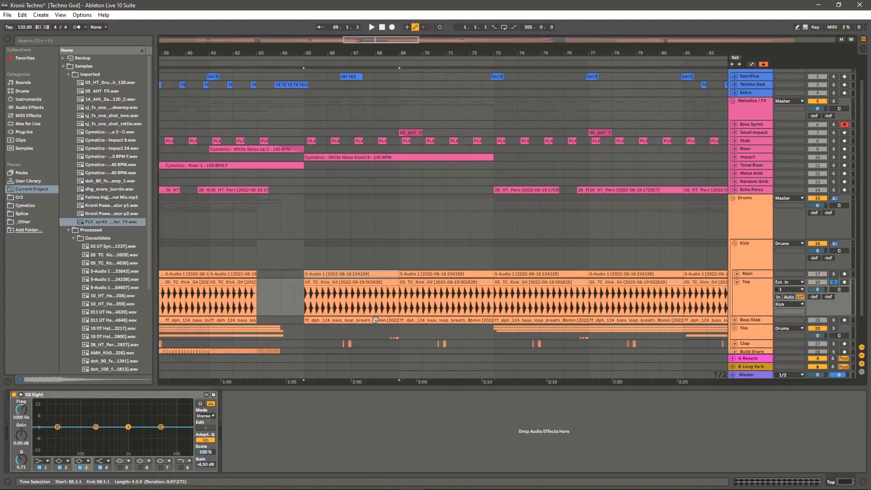
left_click(306, 303)
key("space")
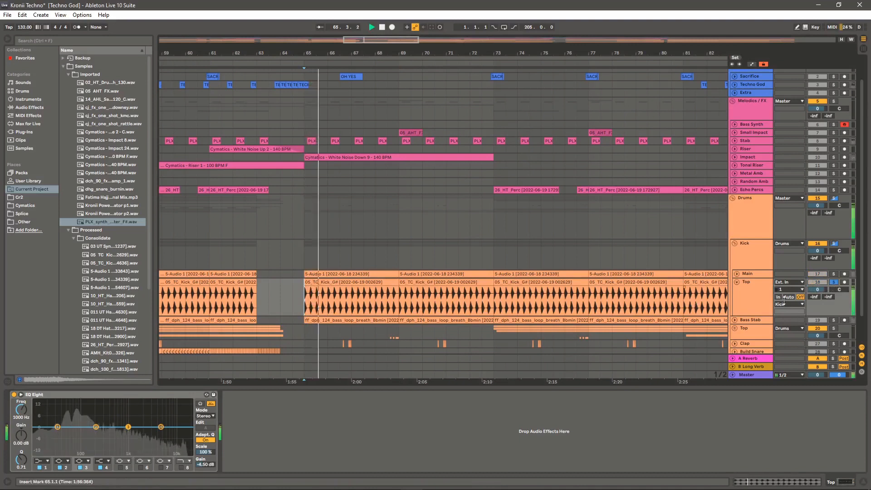
left_click(834, 273)
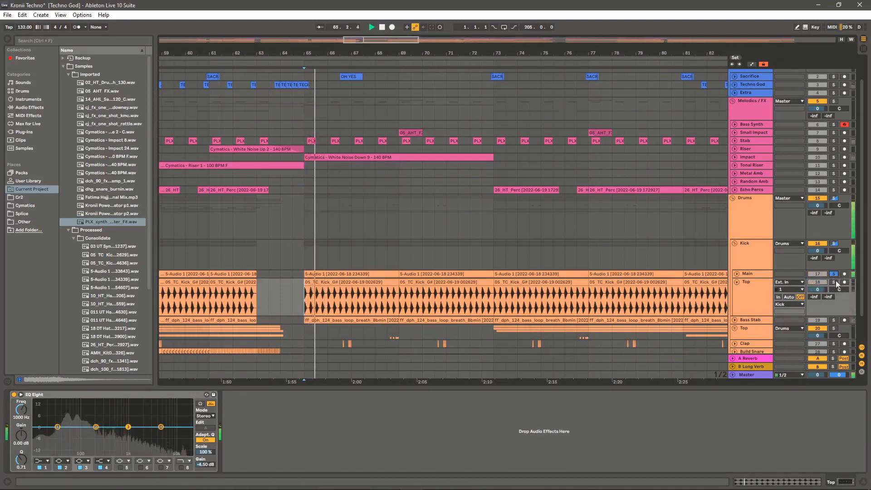
left_click(835, 281)
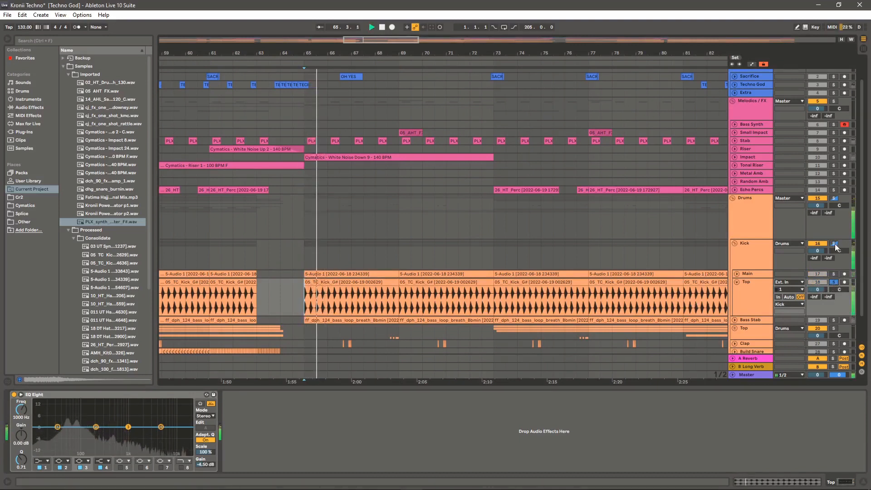
Solo the whole Kick group to audition both layers together from bar 65, and fold its Top track
key("space")
left_click(834, 244)
key("space")
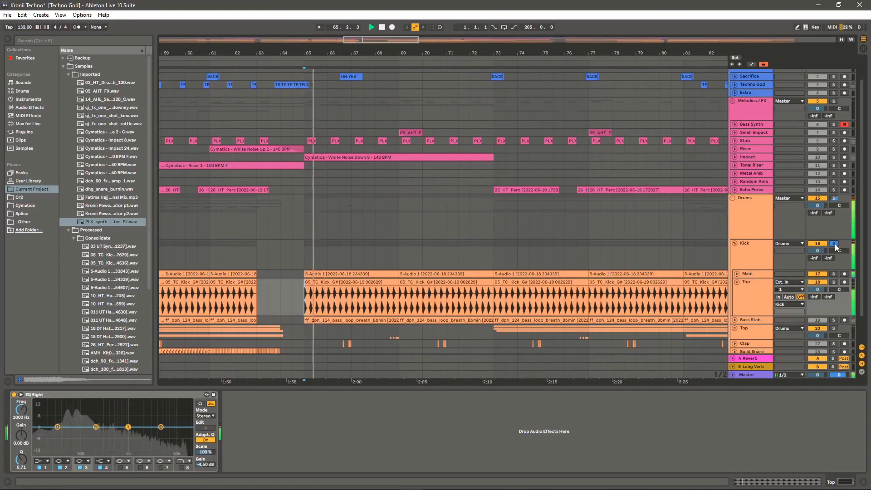
left_click(735, 282)
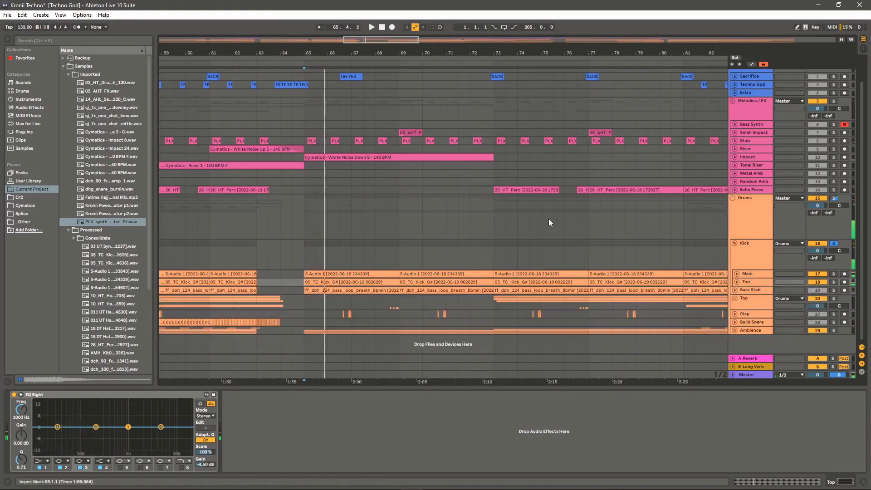
Unfold and solo the Bass Stab track and audition its bass loop from bar 65
left_click(735, 290)
left_click_drag(482, 54, 445, 18)
left_click(398, 311)
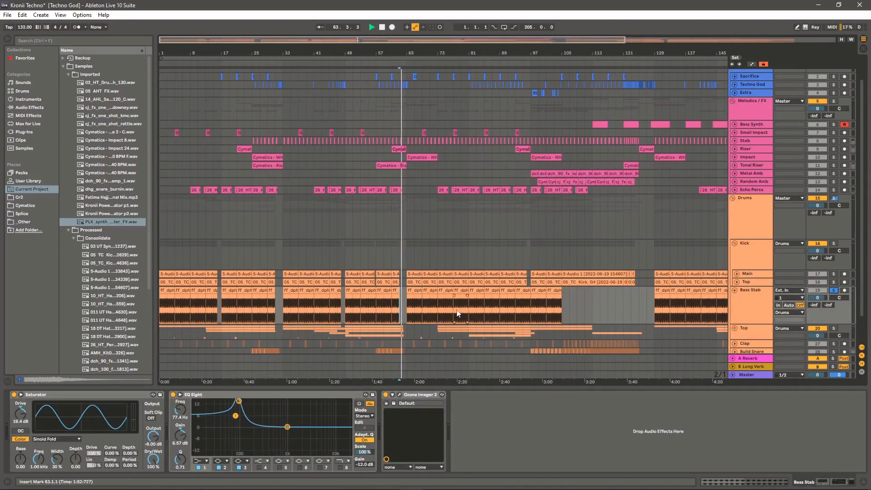
left_click(407, 305)
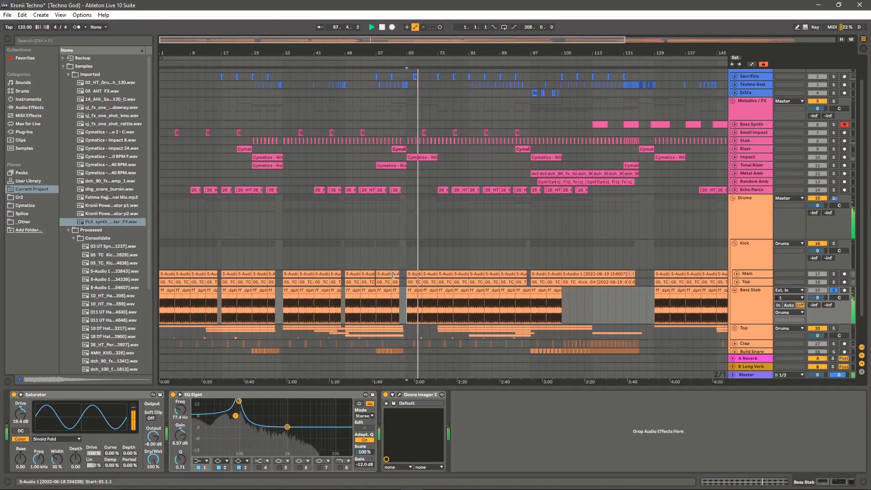
left_click_drag(418, 53, 525, 104)
key("space")
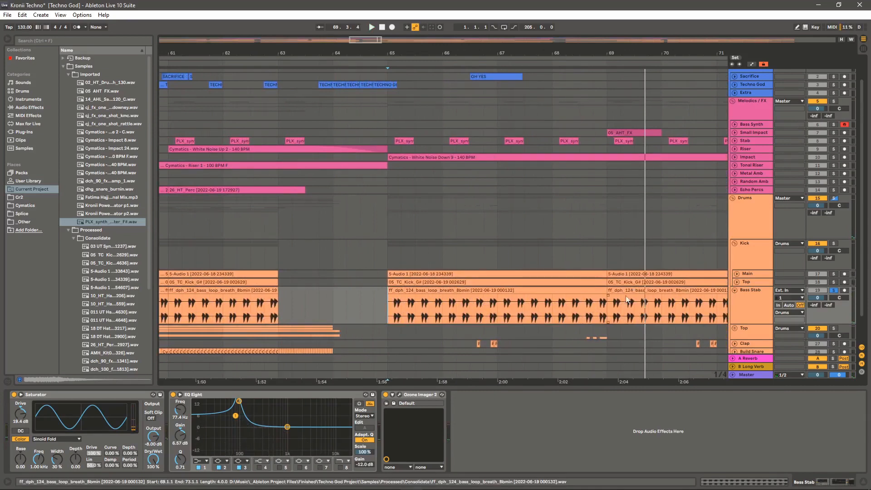
Select the Bass Stab's four bars from bar 65, examine its Saturator, EQ Eight and Ozone Imager 2 effects, and fold the track
left_click_drag(468, 53, 440, 20)
left_click(526, 291)
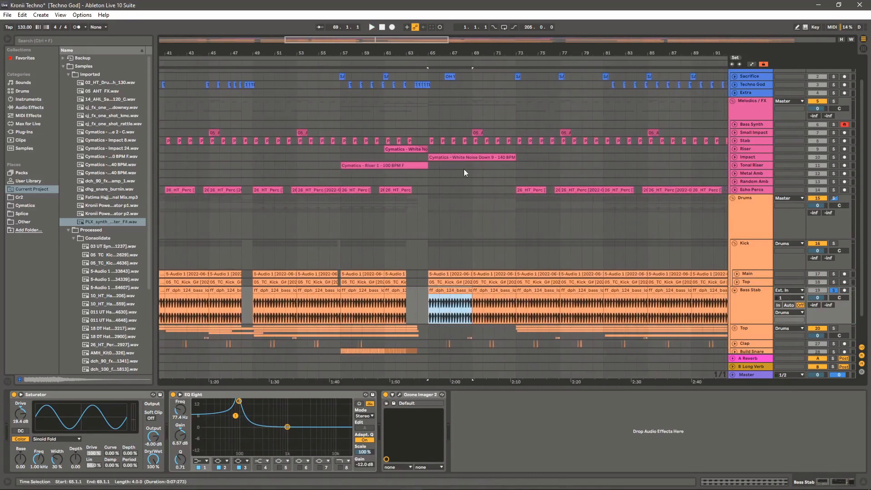
left_click_drag(474, 53, 472, 23)
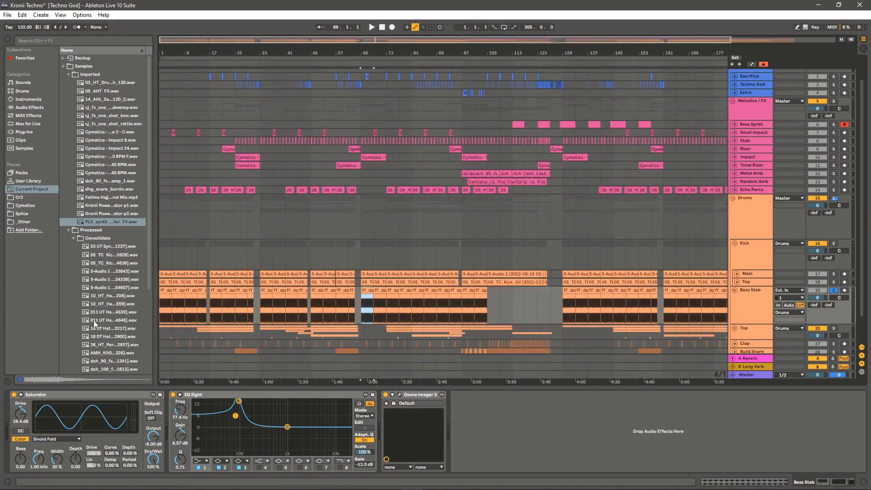
left_click(115, 393)
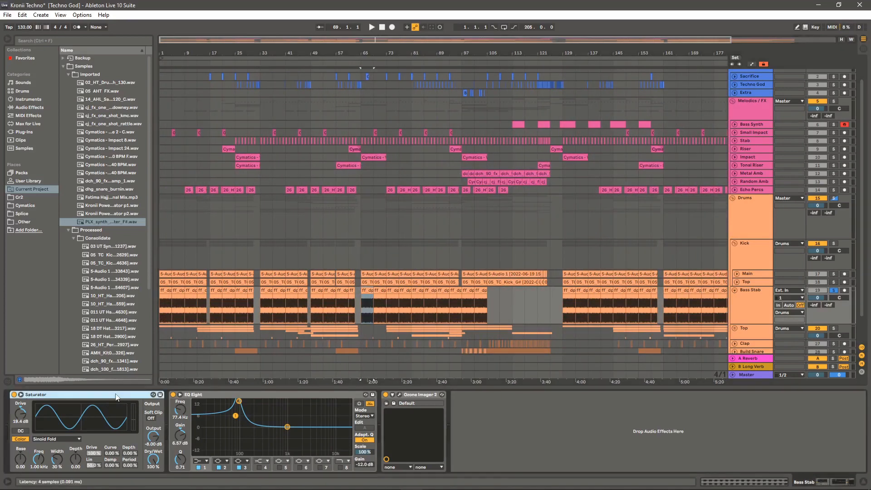
left_click(212, 393)
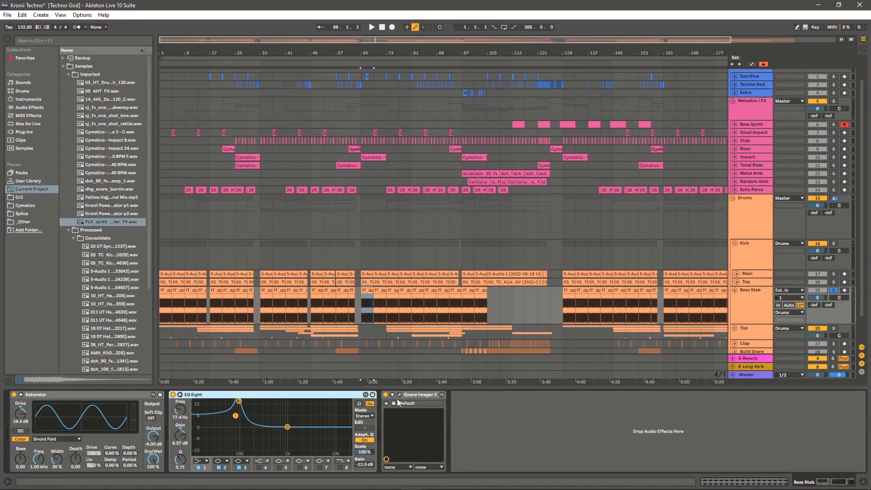
left_click(734, 291)
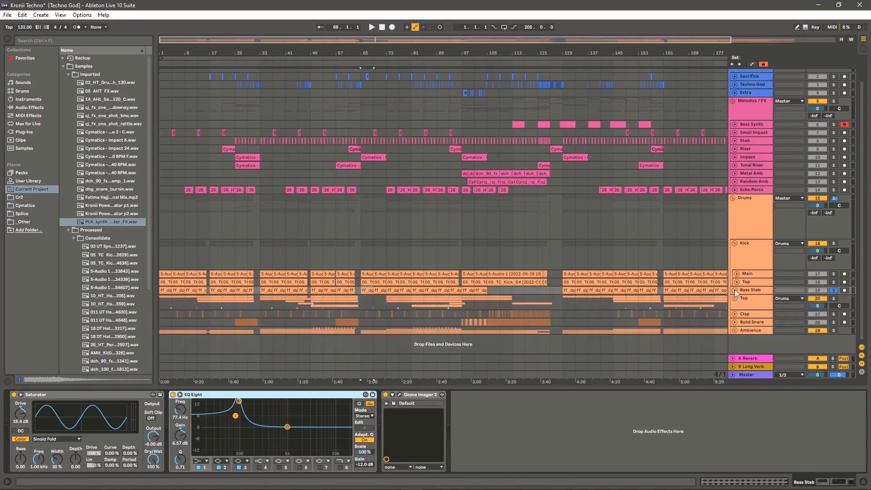
Unfold and solo the Drums group's Top subgroup, and audition its hats and cymbals from bar 73 and from bar 93
left_click(746, 299)
left_click(735, 298)
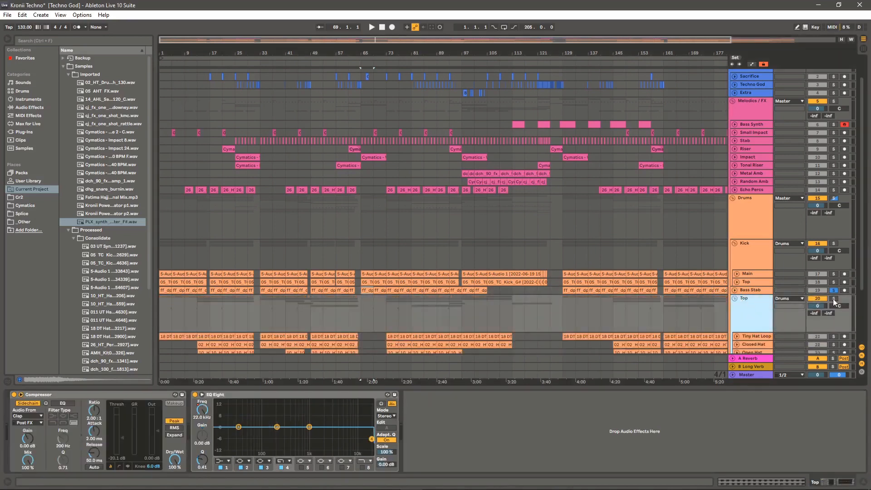
scroll(754, 318, "down", 3)
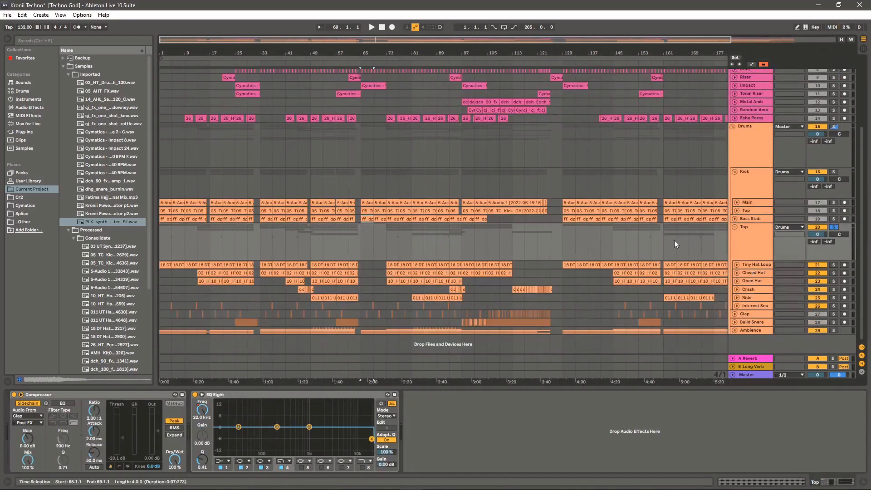
left_click(389, 244)
key("space")
left_click_drag(381, 53, 381, 55)
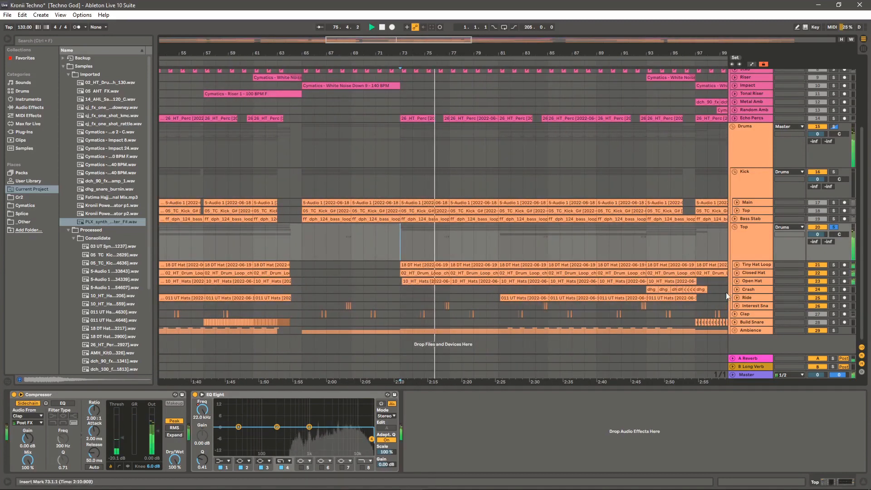
left_click(647, 246)
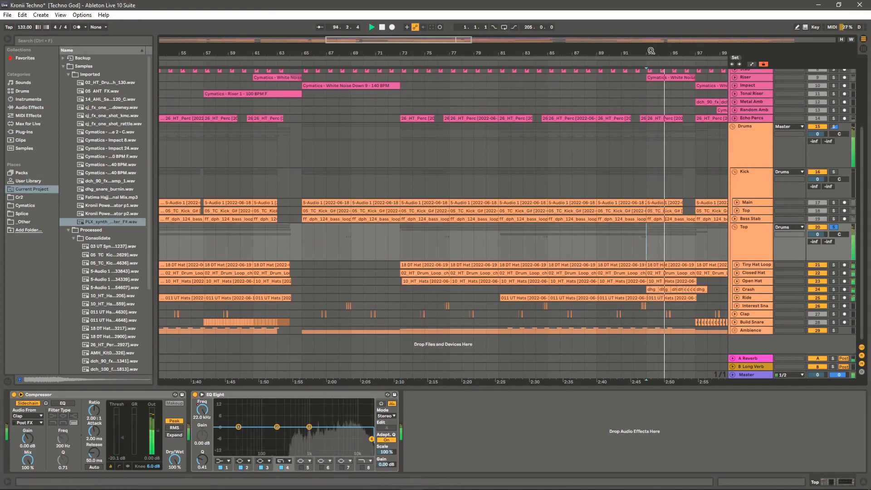
Fold the Top drum group's tracks away and turn off the group's solo
left_click_drag(647, 50, 625, 32)
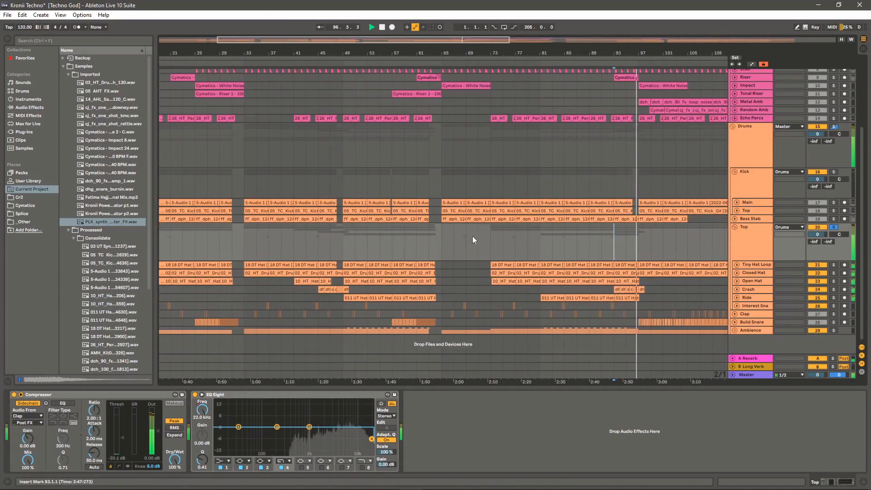
left_click(732, 229)
left_click(736, 228)
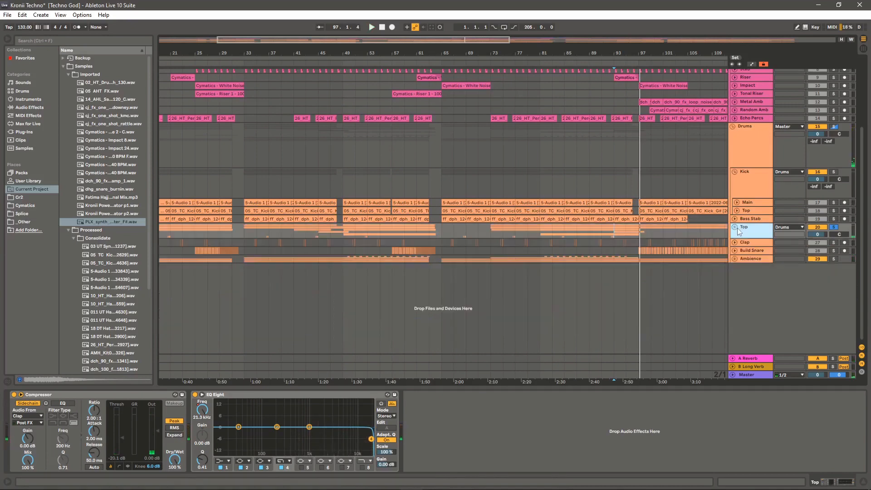
left_click(833, 228)
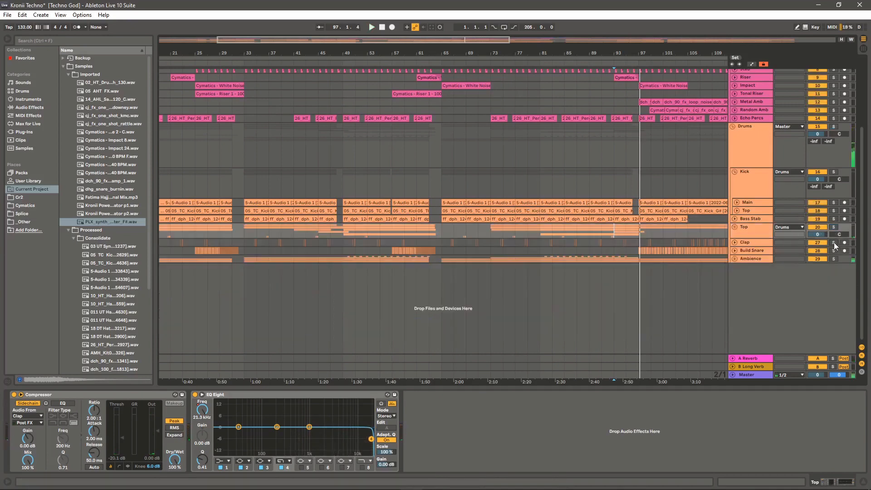
Solo and unfold the Clap track and play the arrangement from bar 82
left_click(834, 243)
left_click_drag(567, 66, 745, 231)
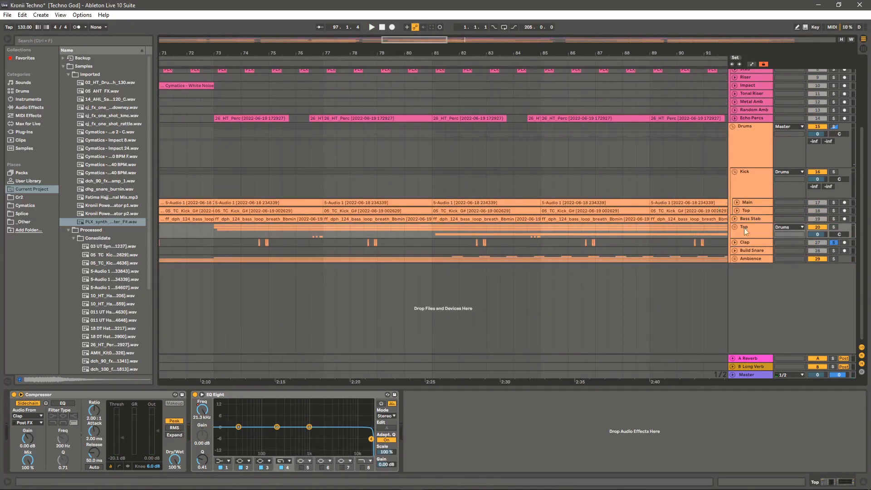
left_click(735, 243)
left_click_drag(459, 57, 448, 119)
left_click(489, 251)
left_click_drag(515, 57, 552, 22)
key("space")
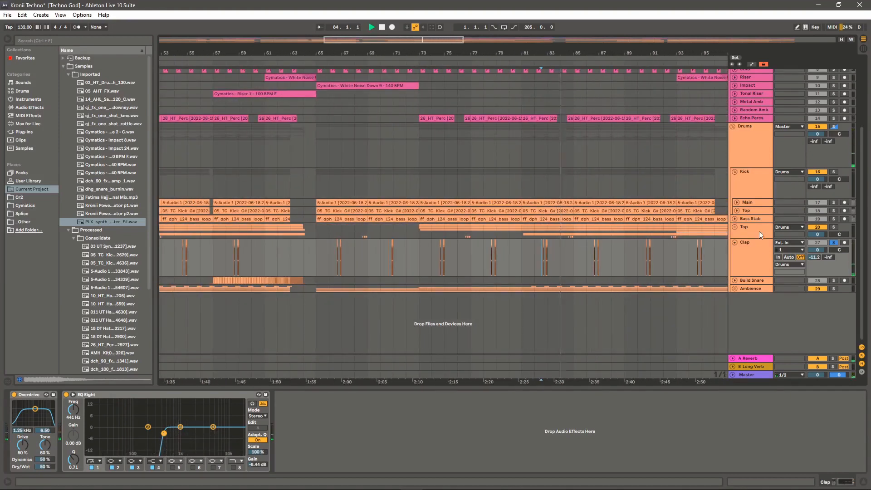
Fold the Clap track, unfold and solo Build Snare, and play its first build from bar 25
left_click(734, 242)
left_click(734, 250)
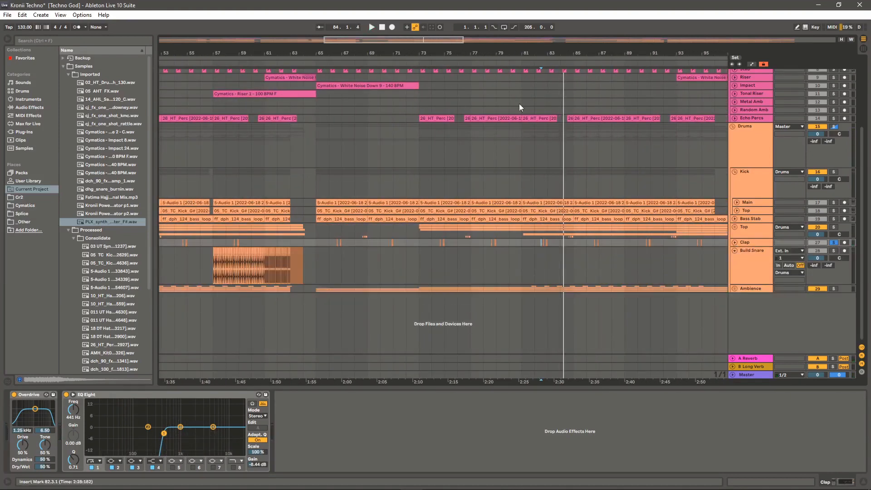
left_click_drag(564, 54, 563, 25)
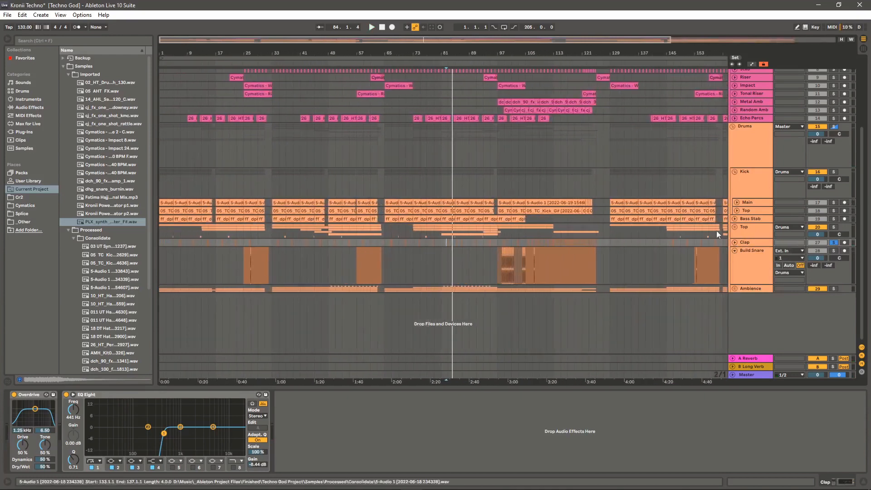
left_click(834, 251)
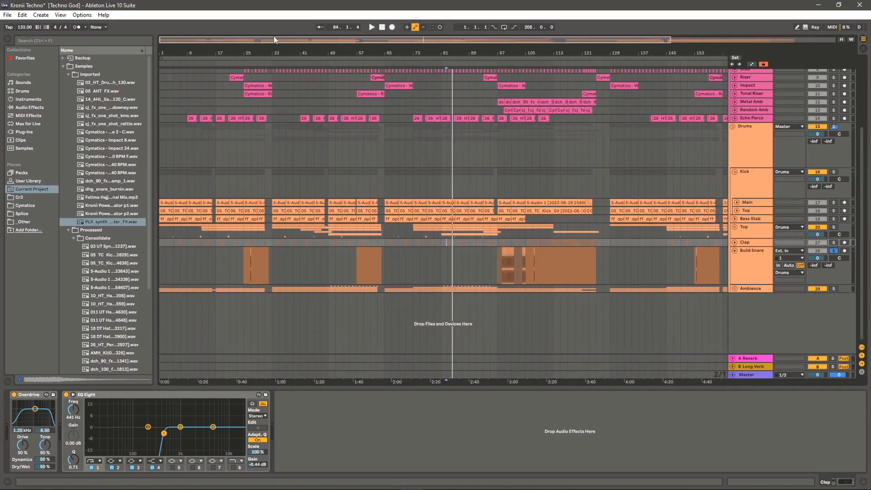
left_click_drag(245, 53, 331, 96)
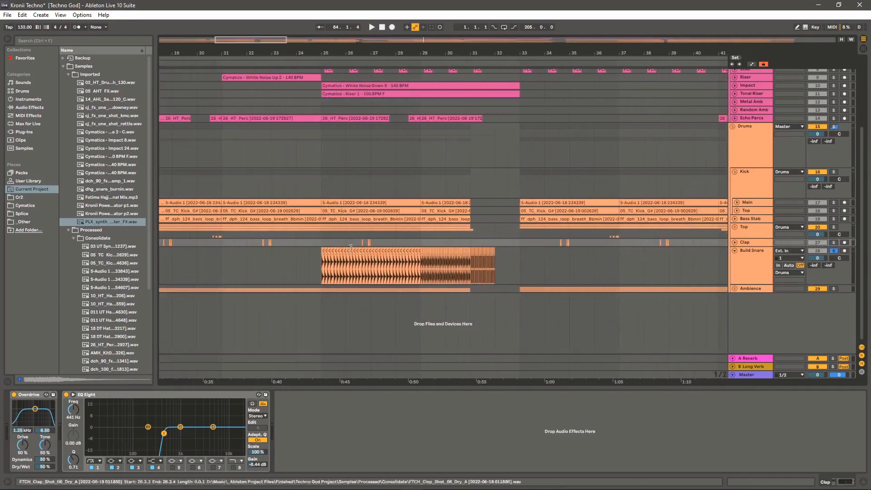
left_click(323, 265)
key("space")
Audition the long Build Snare section from about bar 113 and again from about bar 118
left_click_drag(371, 54, 383, 27)
key("space")
left_click_drag(596, 45, 510, 235)
key("space")
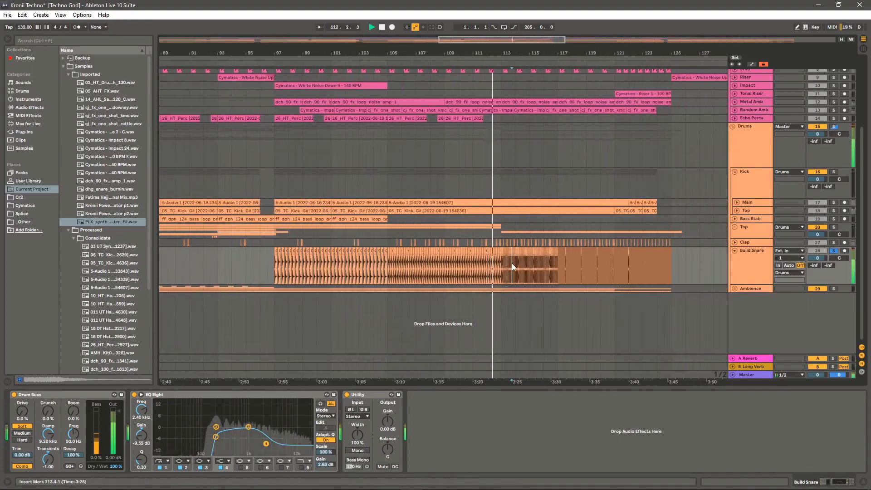
left_click(512, 263)
left_click(577, 268)
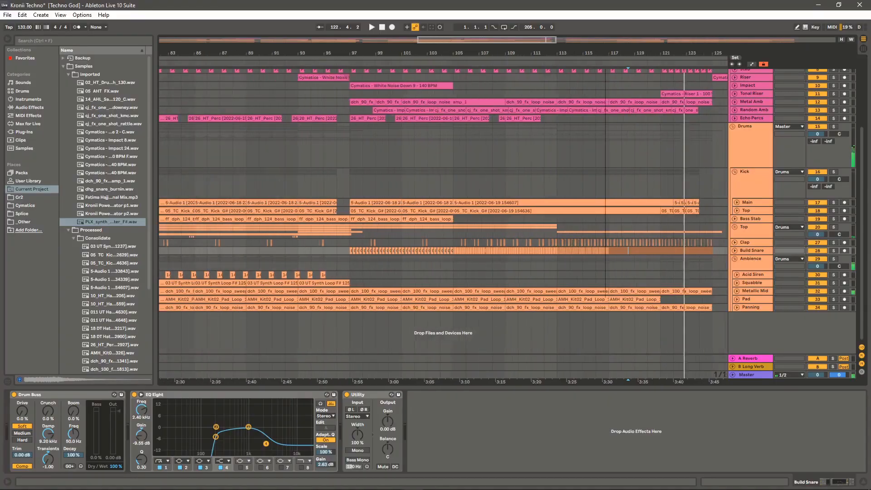
Solo the Ambience group, play it from bar 33, and unfold and solo its Panning track
key("w")
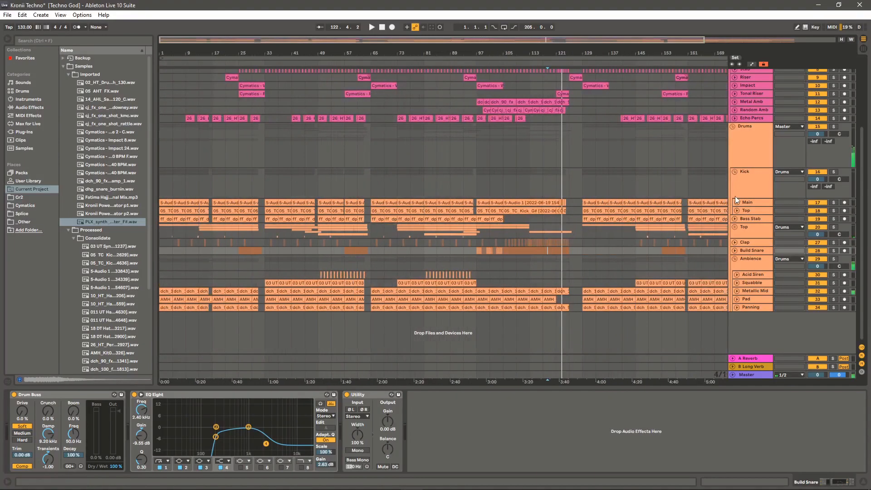
left_click(834, 258)
left_click_drag(277, 44, 277, 58)
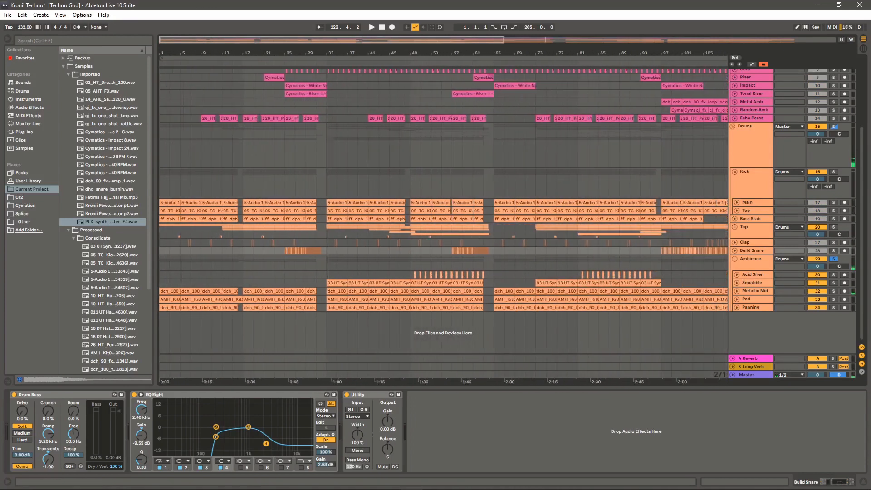
left_click(325, 267)
key("space")
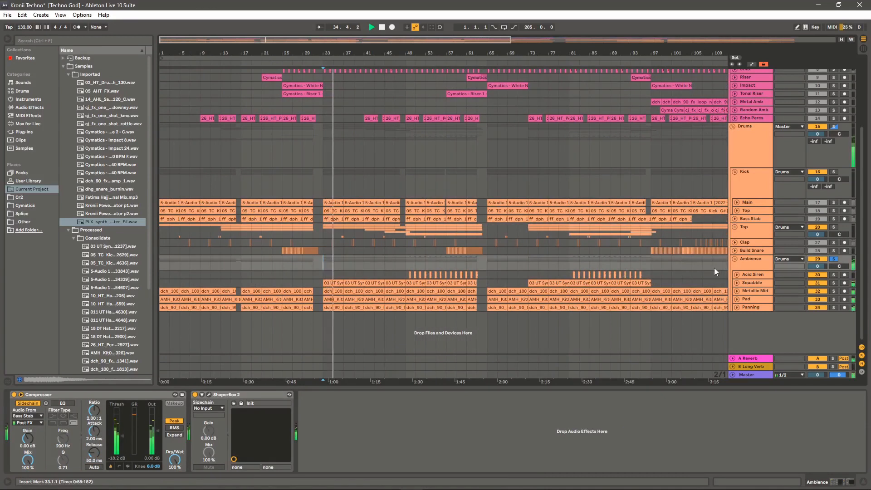
left_click(734, 307)
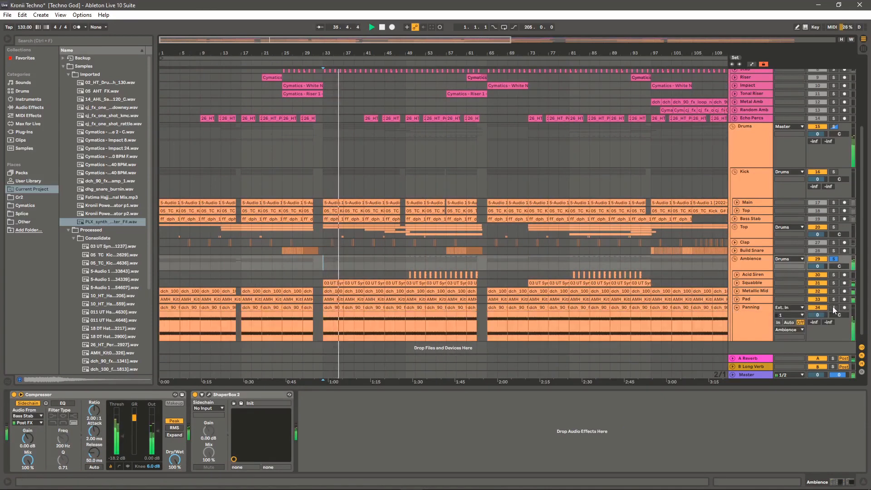
left_click(833, 307)
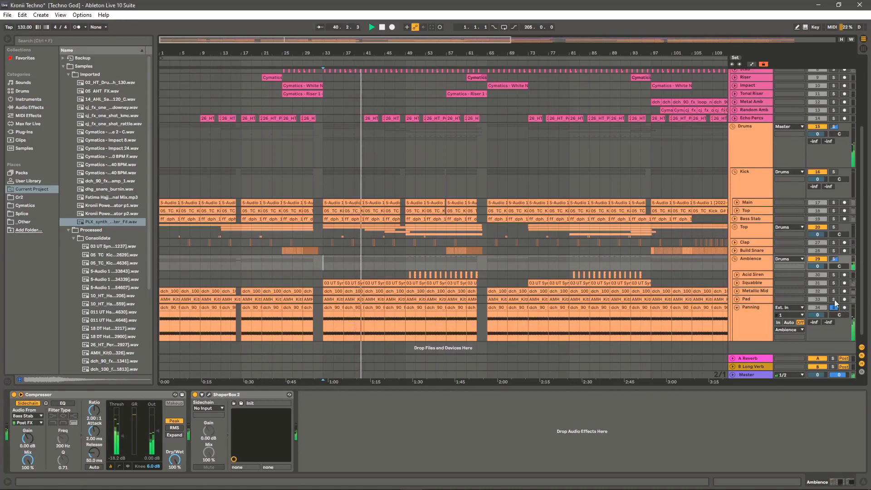
Unfold the Pad track, solo it instead of Panning, and listen with its effect devices displayed
left_click(736, 299)
left_click(747, 305)
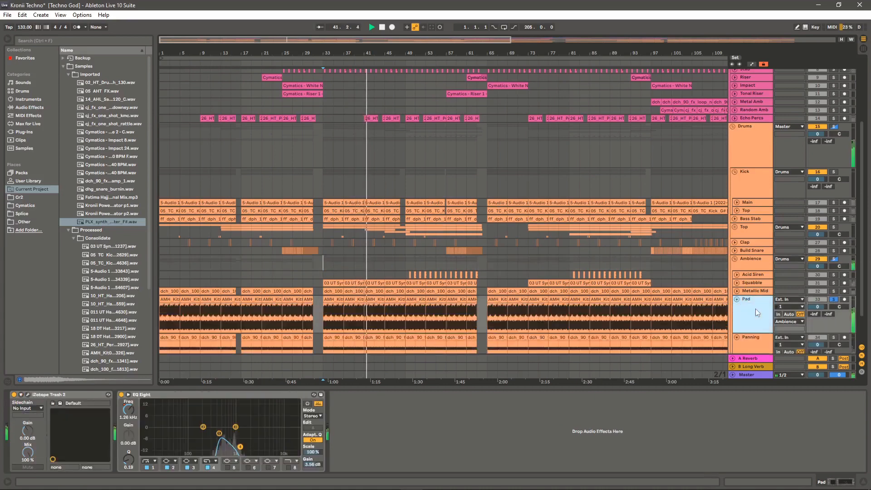
scroll(754, 306, "down", 3)
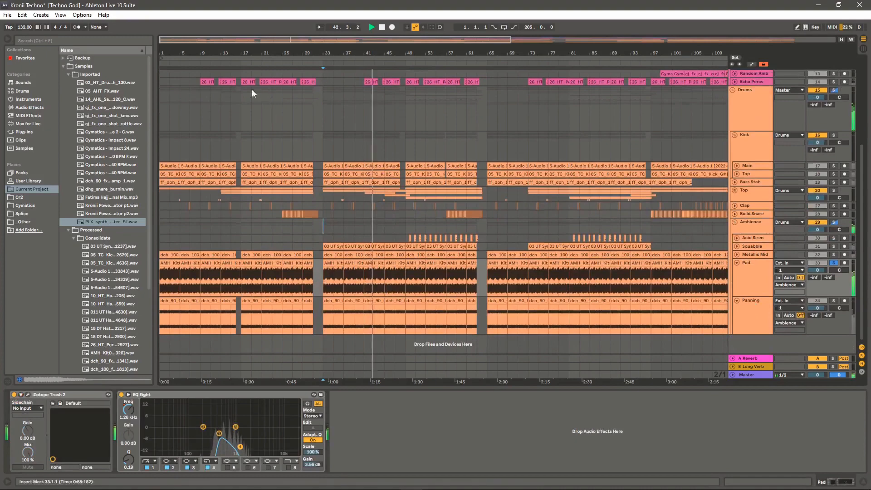
mouse_move(241, 53)
left_mouse_down()
mouse_move(241, 86)
mouse_move(240, 47)
left_mouse_up()
key("space")
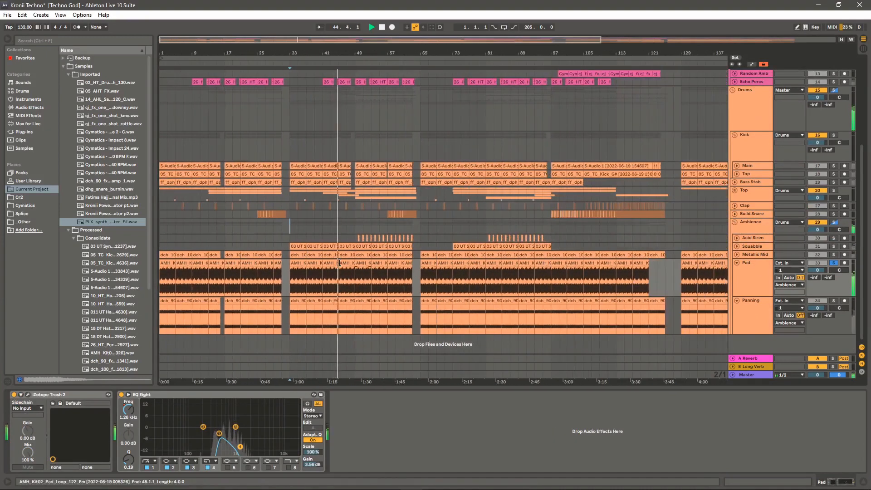
Reveal the Pad clip at bar 41 in the browser and widen the browser to read its sample name
right_click(329, 275)
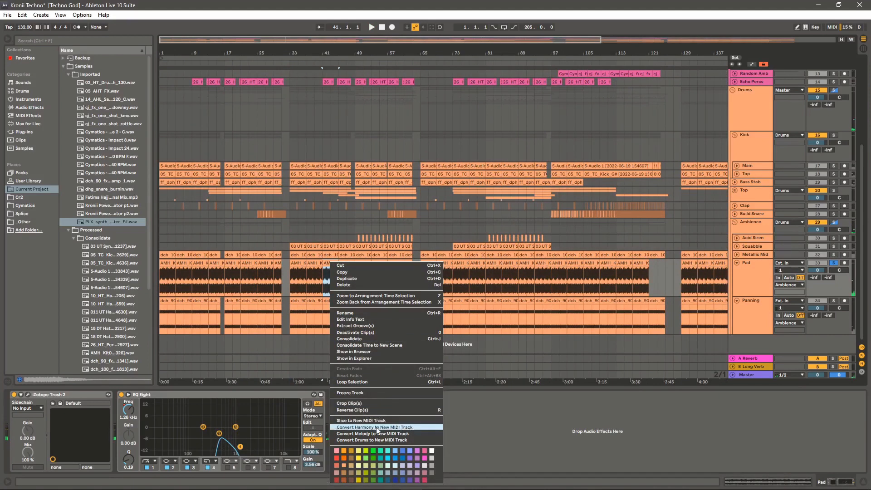
left_click(359, 352)
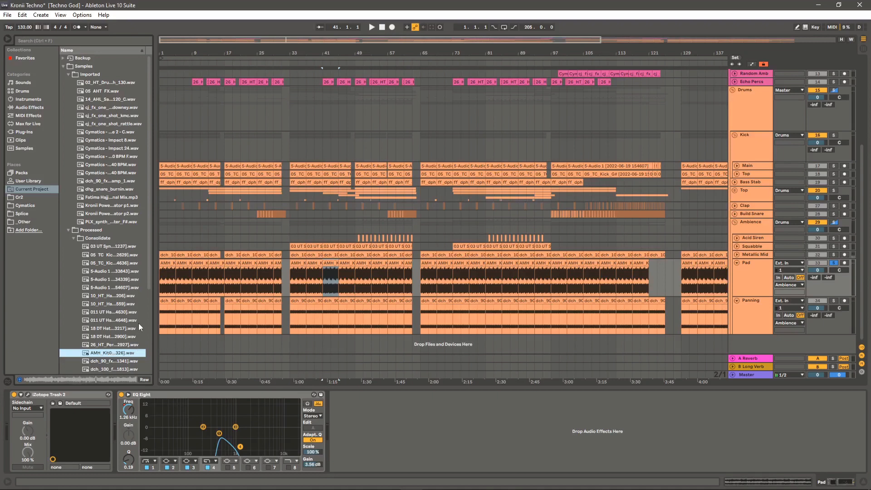
left_click_drag(154, 312, 178, 316)
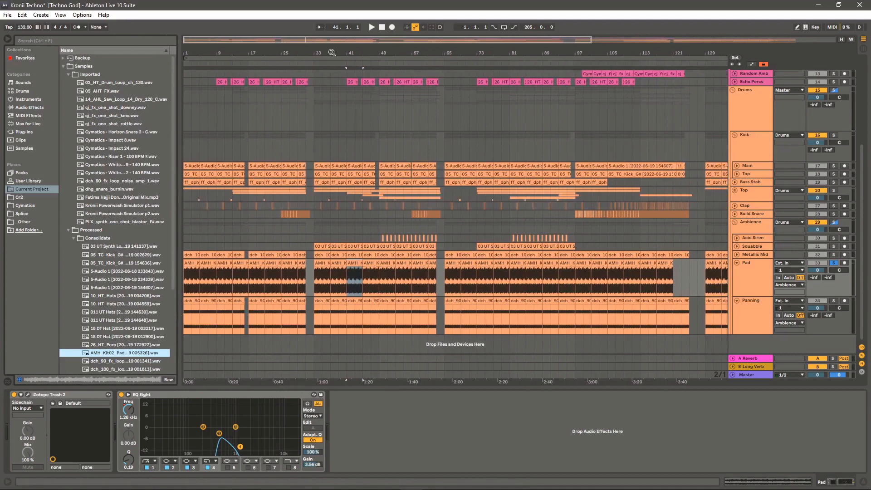
Unfold and solo the Metallic Mid track and play it from bar 42
left_click_drag(333, 52, 441, 70)
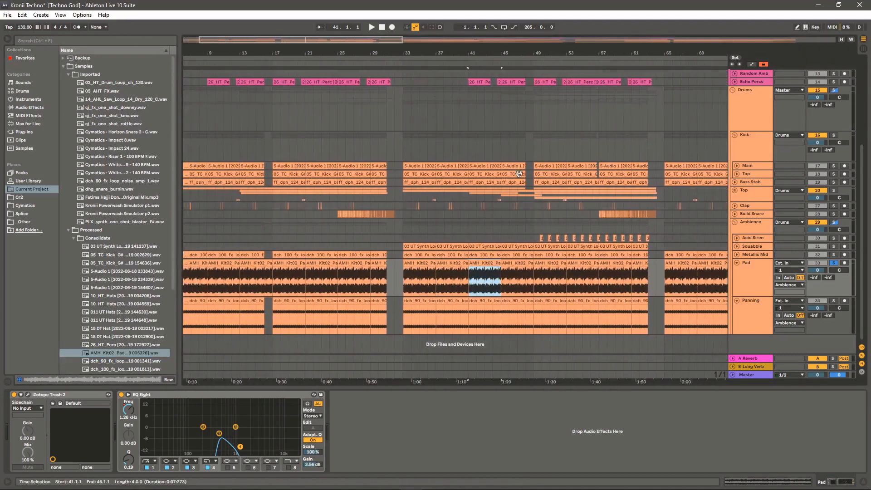
left_click(737, 255)
left_click(833, 255)
left_click(474, 272)
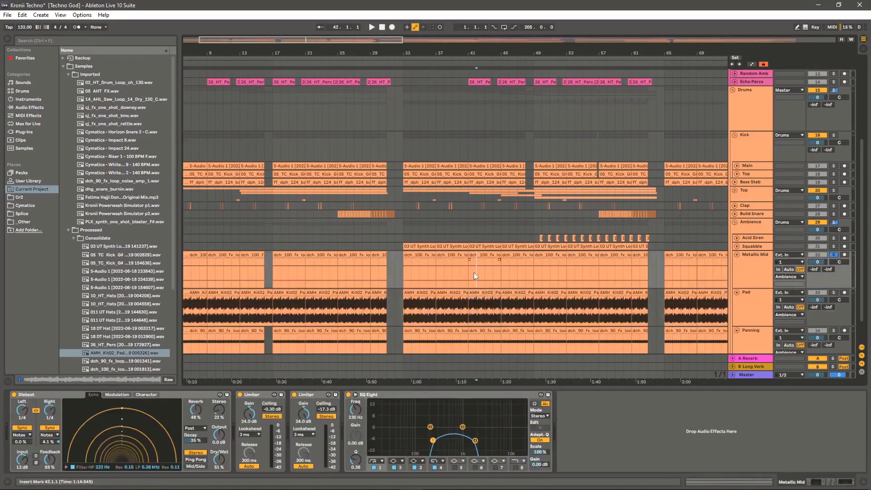
key("space")
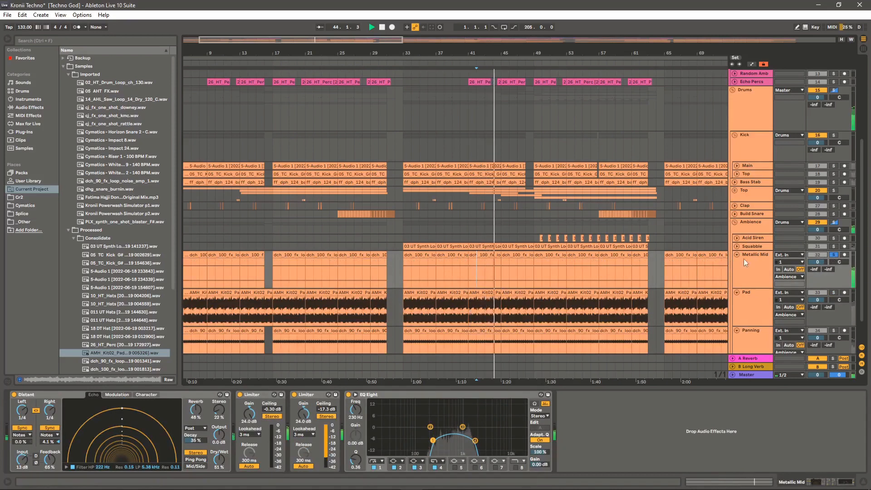
Solo and unfold the Squabble track, play it from bar 42 and display its effect devices
left_click(833, 247)
key("space")
key("space")
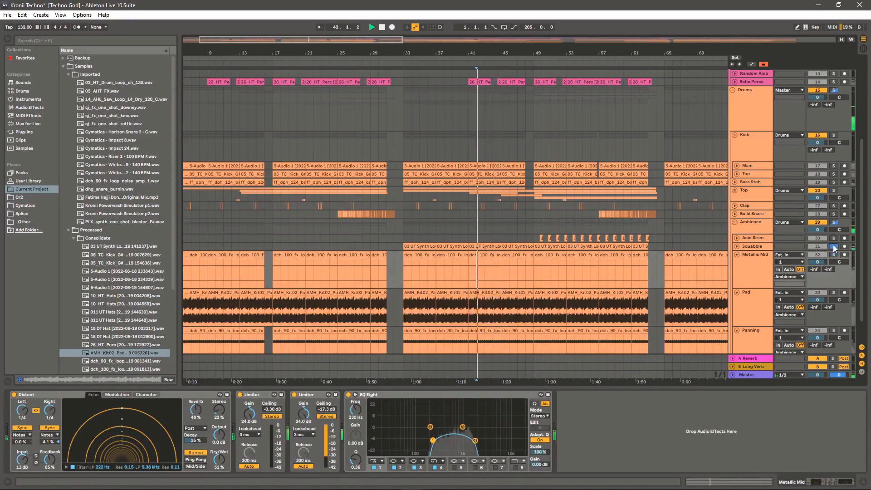
left_click(736, 246)
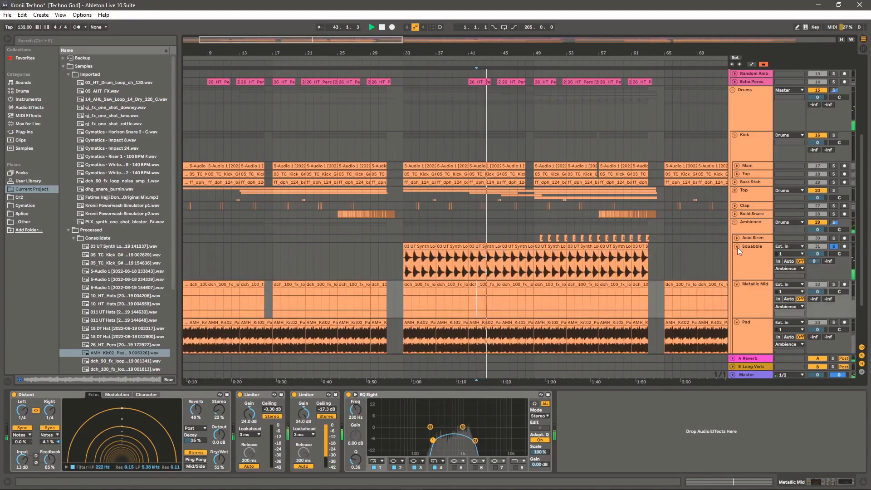
left_click(749, 252)
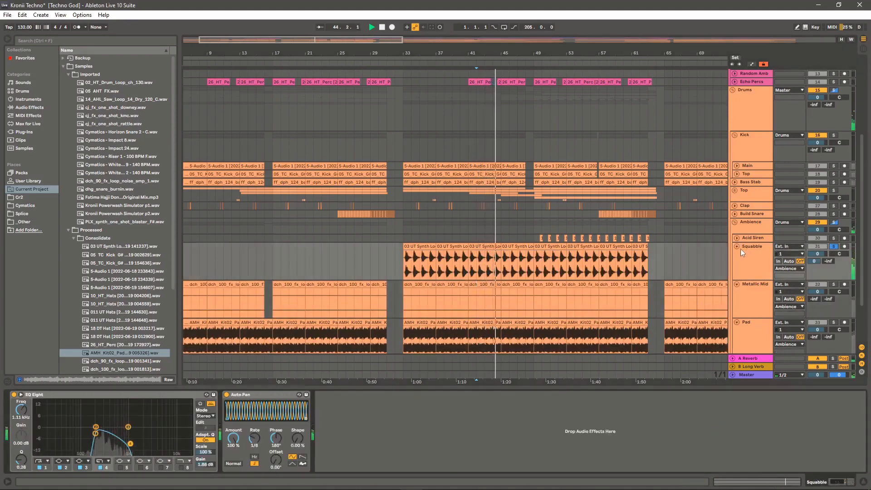
scroll(490, 72, "up", 6)
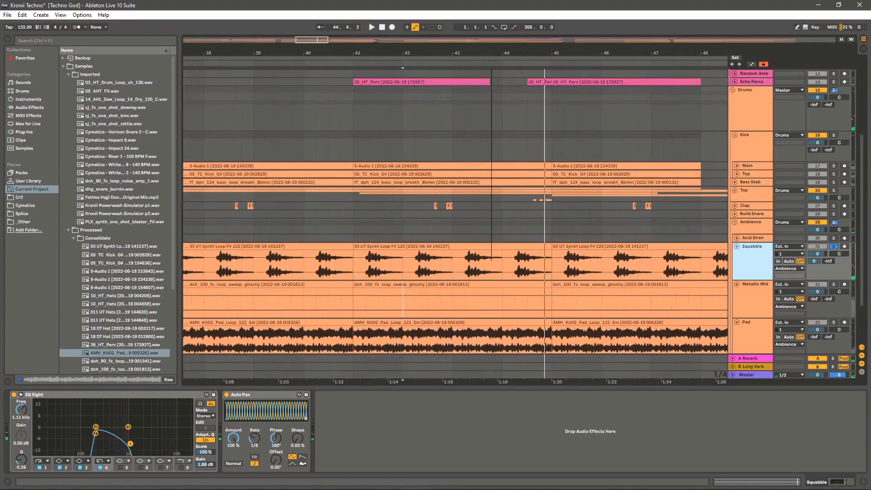
scroll(489, 73, "down", 7)
scroll(753, 277, "down", 3)
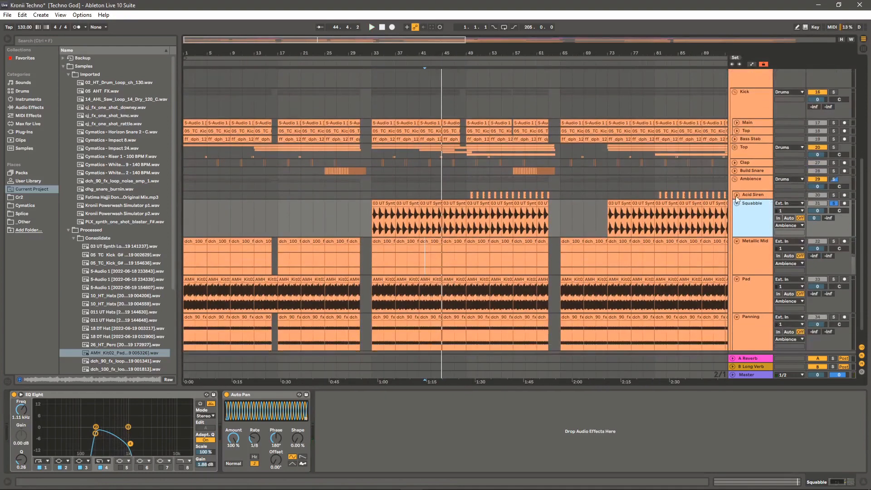
Unfold and solo the Acid Siren track and play it from bar 49
left_click(736, 196)
left_click(474, 210)
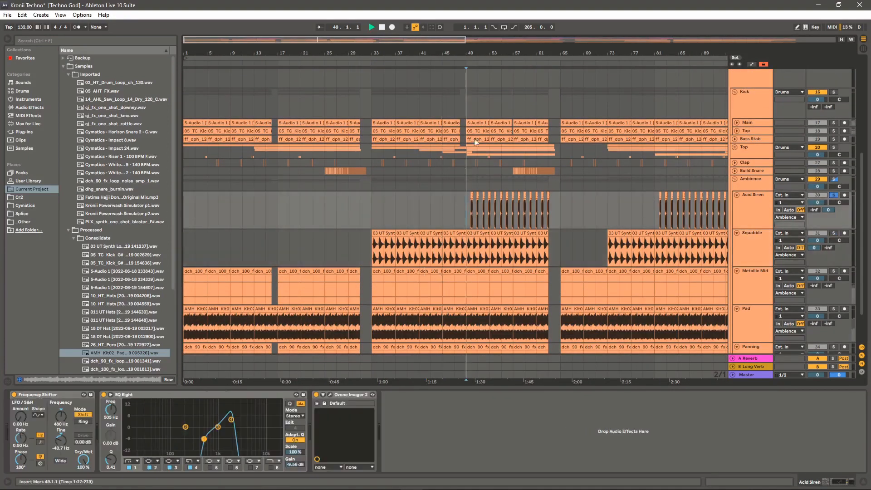
key("space")
scroll(474, 53, "up", 4)
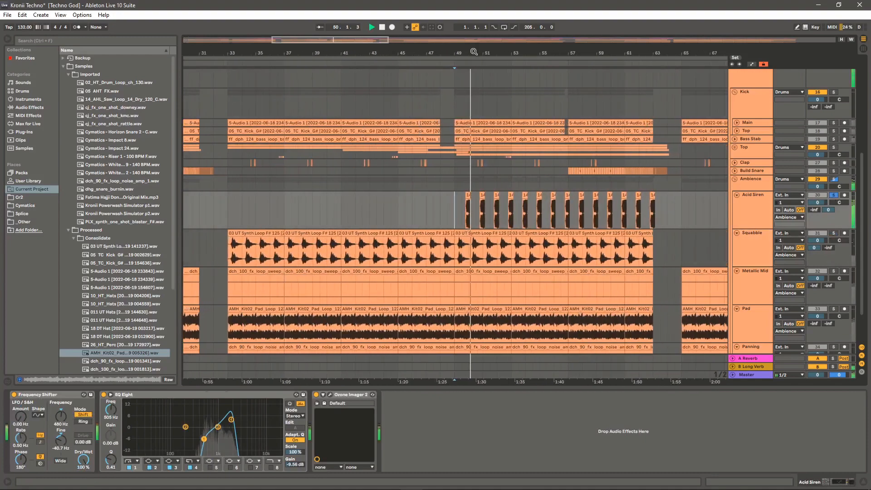
left_click_drag(479, 53, 470, 27)
key("space")
Fold the Acid Siren, Squabble, Metallic Mid, Pad and Panning tracks back to compact rows
left_click(738, 196)
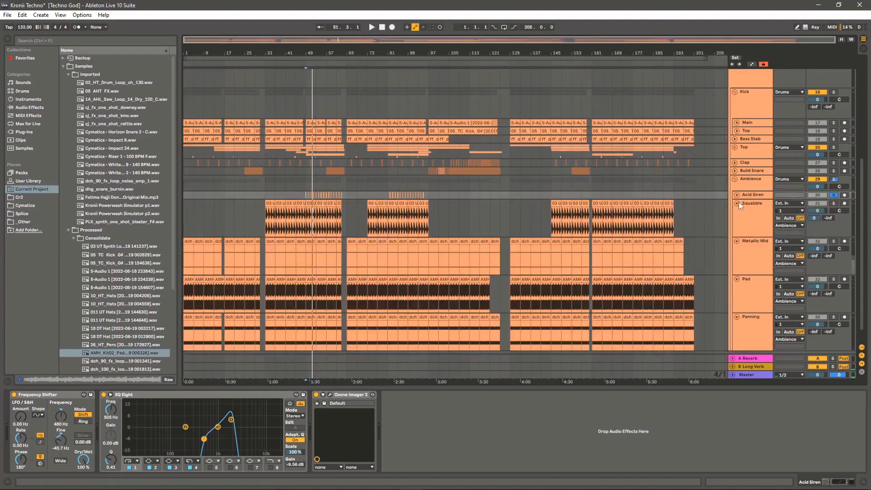
left_click(738, 202)
left_click(738, 211)
left_click(737, 220)
left_click(739, 229)
scroll(713, 240, "up", 8)
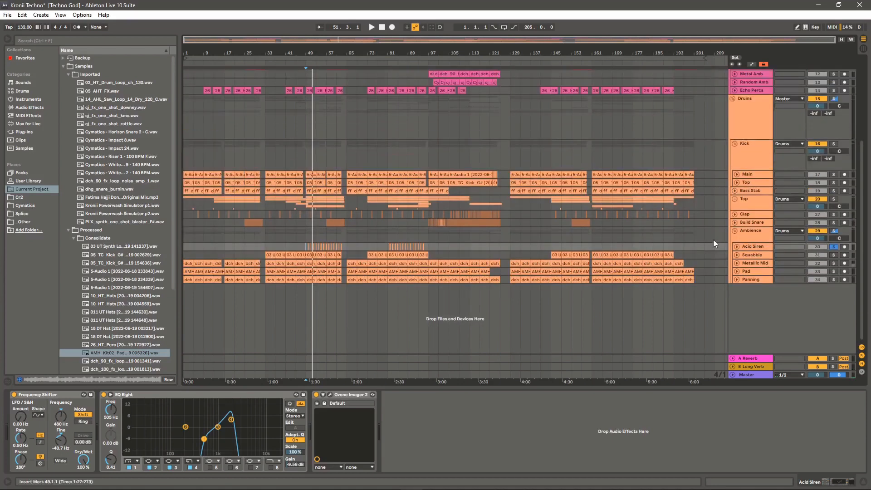
scroll(731, 258, "down", 2)
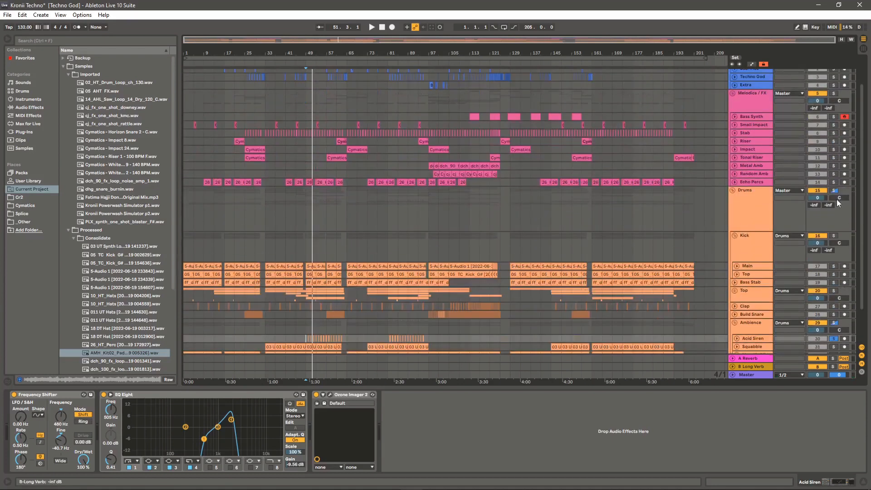
Play the Kronii Techno drums from around bar 80
left_click(385, 243)
key("space")
scroll(391, 218, "down", 2)
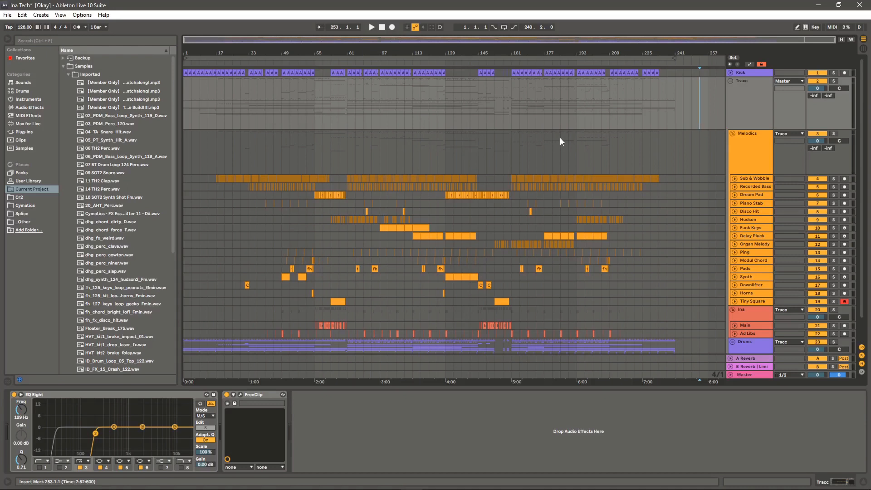
Unfold and solo the Drums group in the Ina Tech project and play it from bar 113
scroll(612, 138, "down", 2)
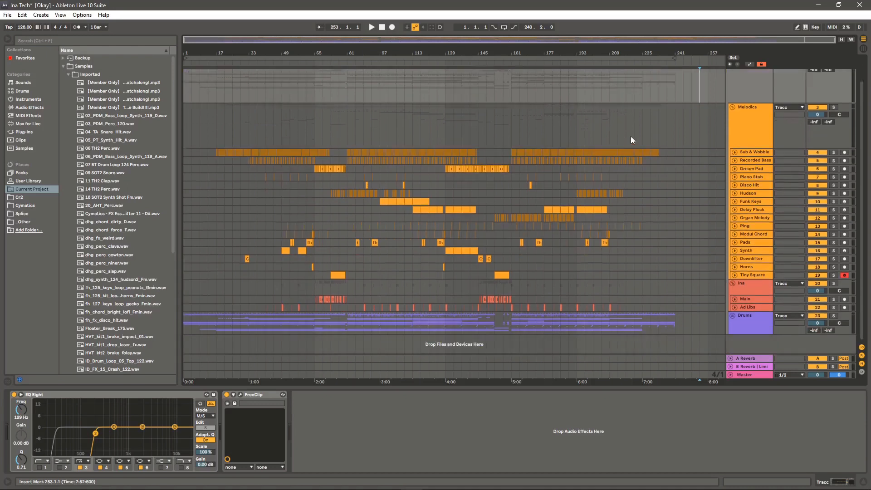
left_click(834, 107)
left_click(733, 316)
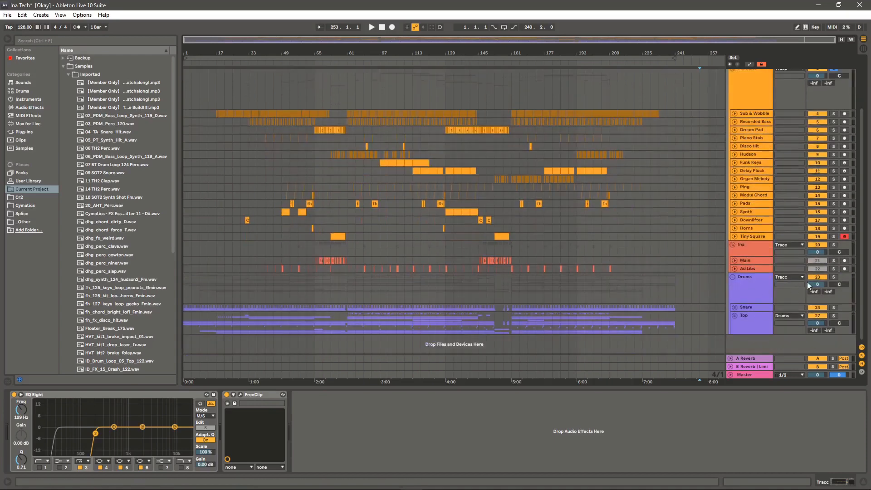
left_click(833, 277)
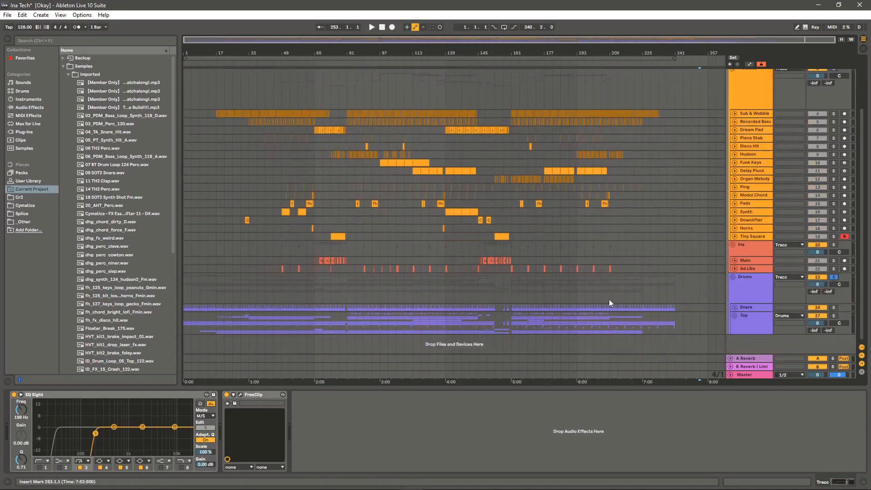
left_click(412, 290)
key("space")
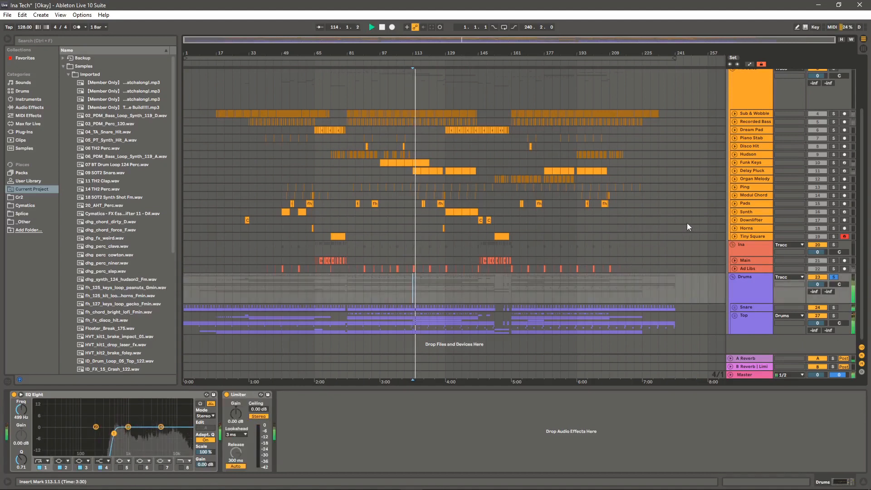
Unfold the Snare and Top subgroups inside the Drums group to show their individual tracks
left_click(733, 308)
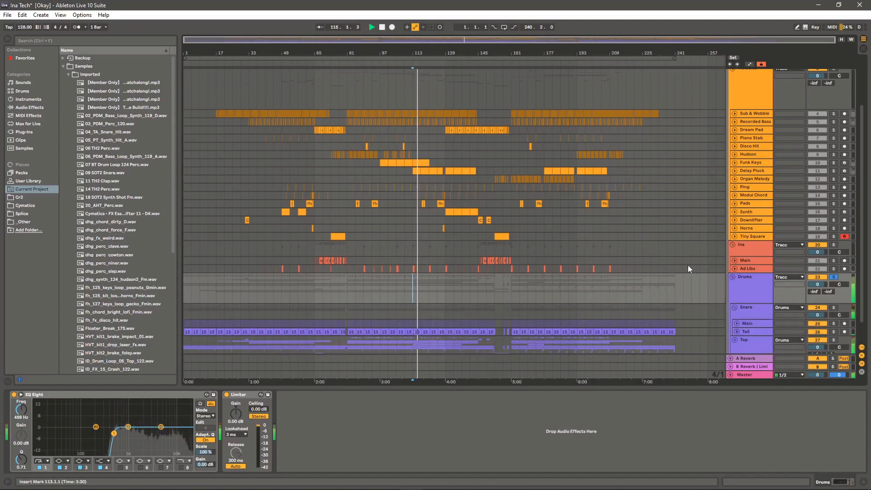
left_click(735, 315)
scroll(693, 266, "down", 3)
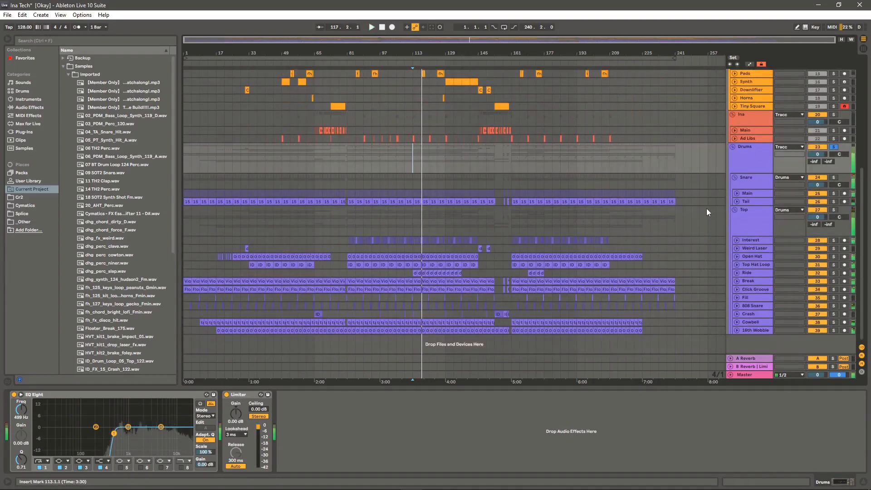
Solo the Kick track, play it from bar 113 and display its effect devices
scroll(705, 208, "up", 9)
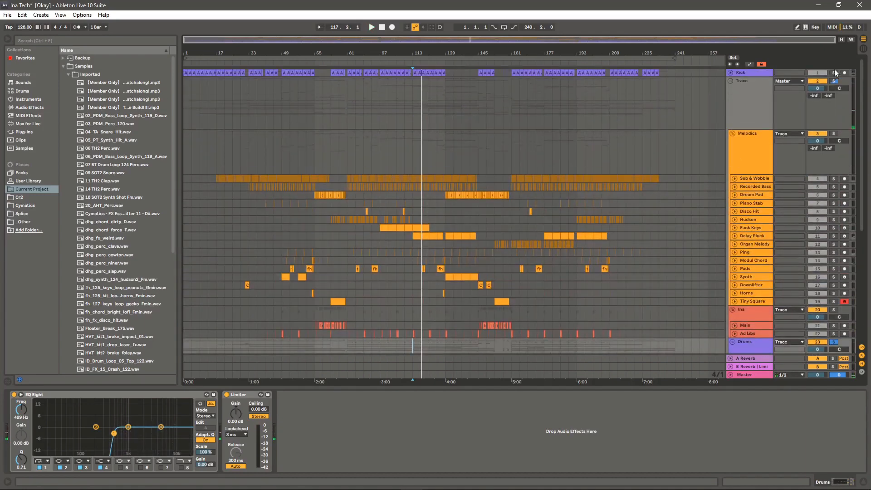
key("space")
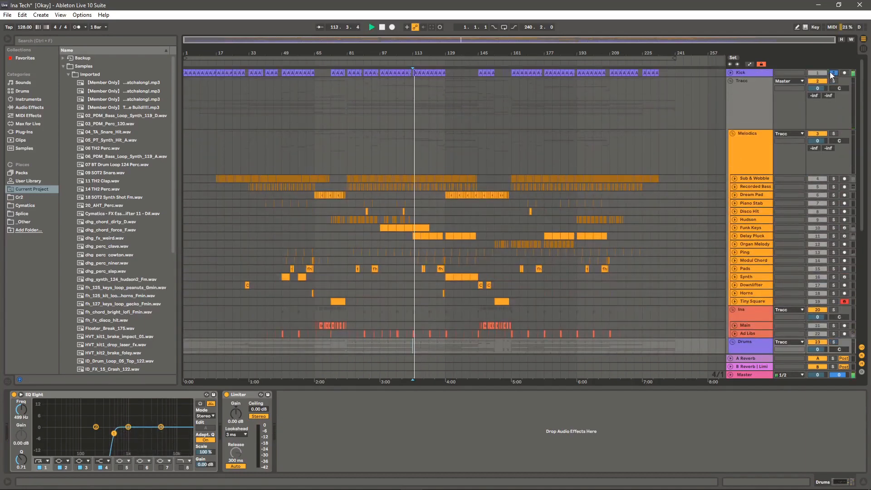
left_click(765, 74)
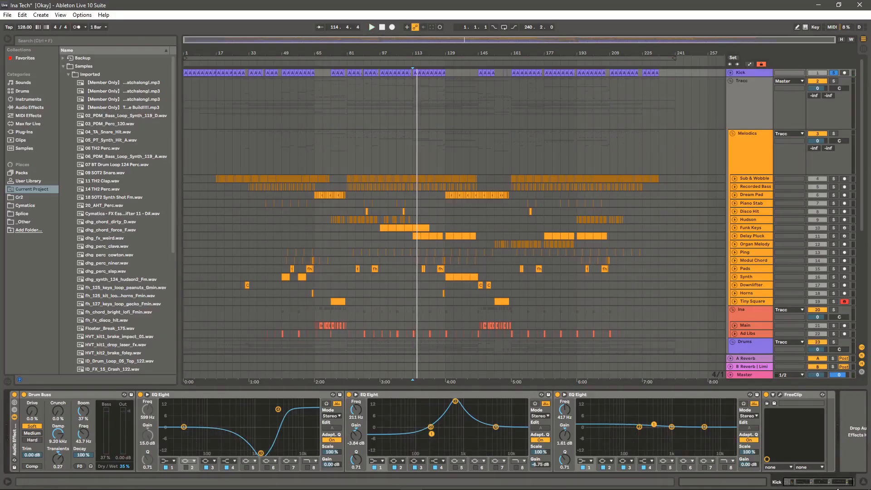
key("space")
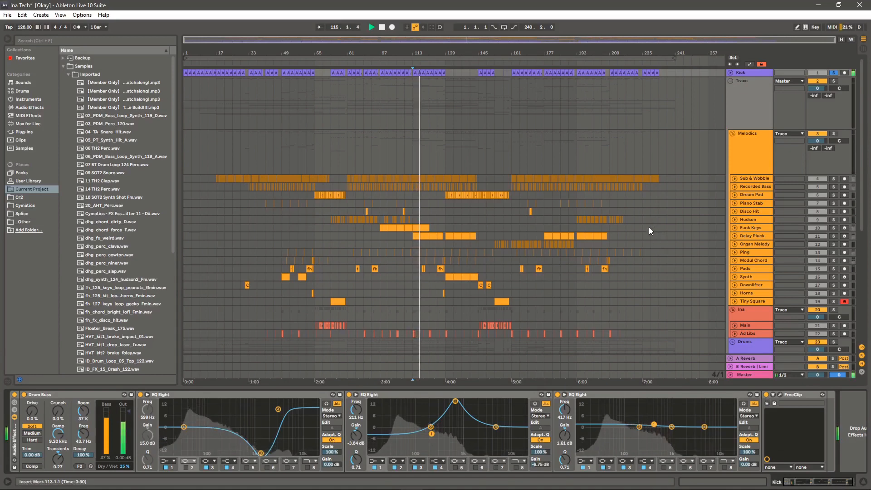
key("space")
Solo the Drums group, display its effect devices and play it from bar 113
scroll(696, 191, "down", 10)
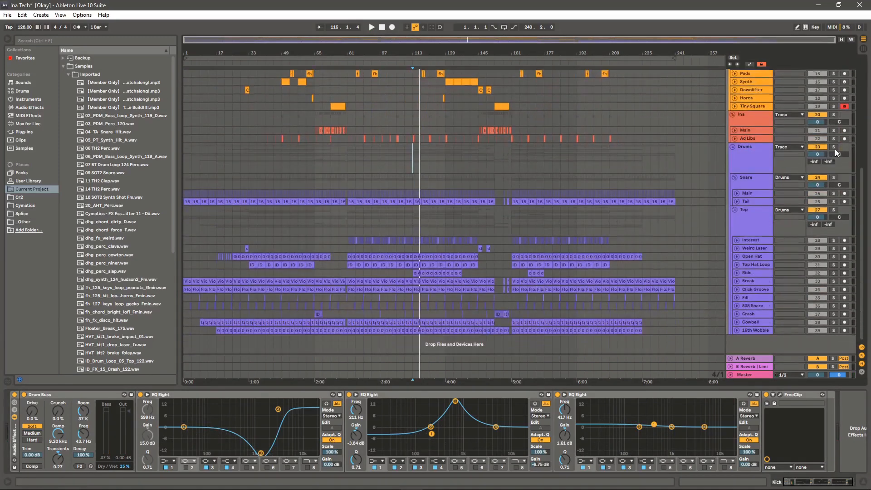
left_click(834, 147)
left_click(755, 155)
left_click(744, 183)
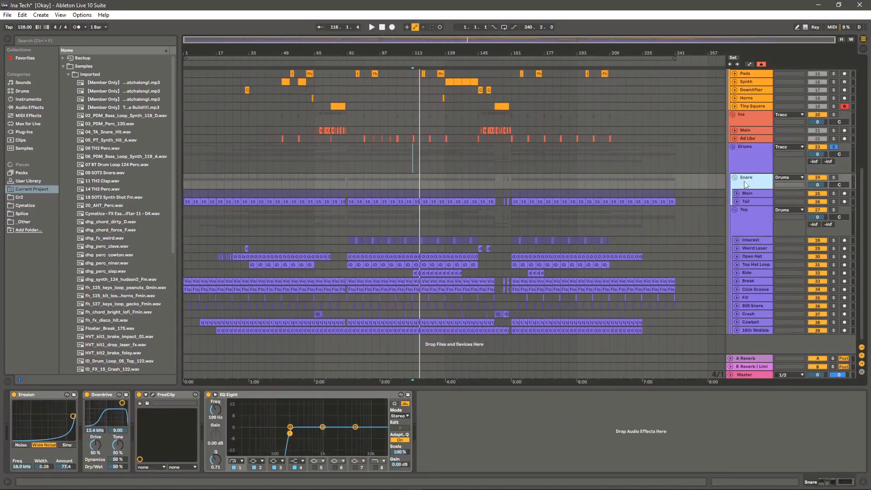
left_click(757, 158)
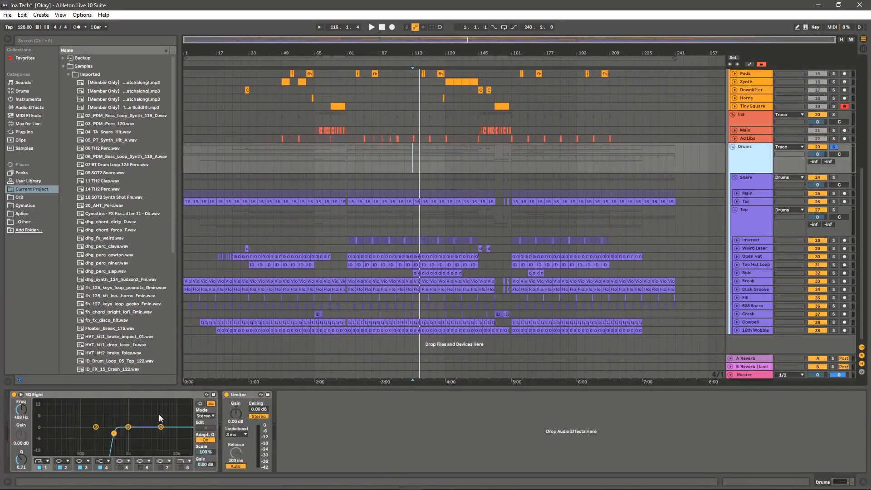
key("space")
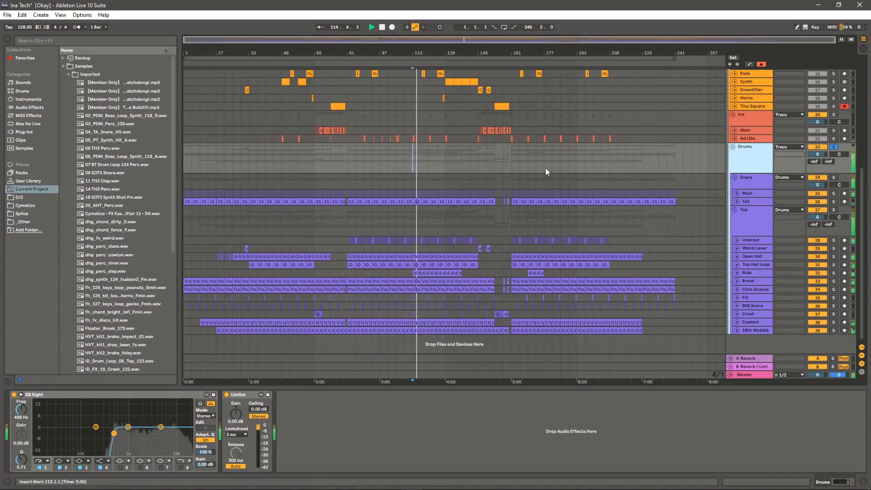
Display the Snare group's effect devices, solo the group and play it from bar 113
left_click(751, 184)
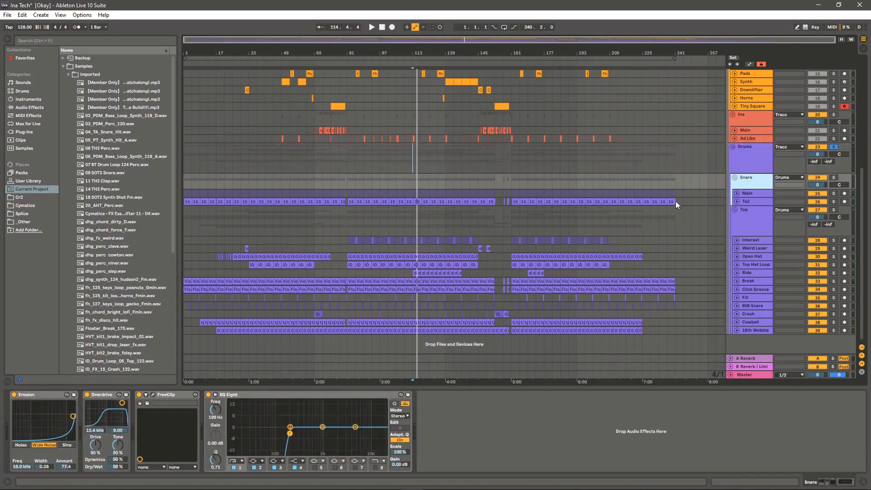
left_click(834, 177)
key("space")
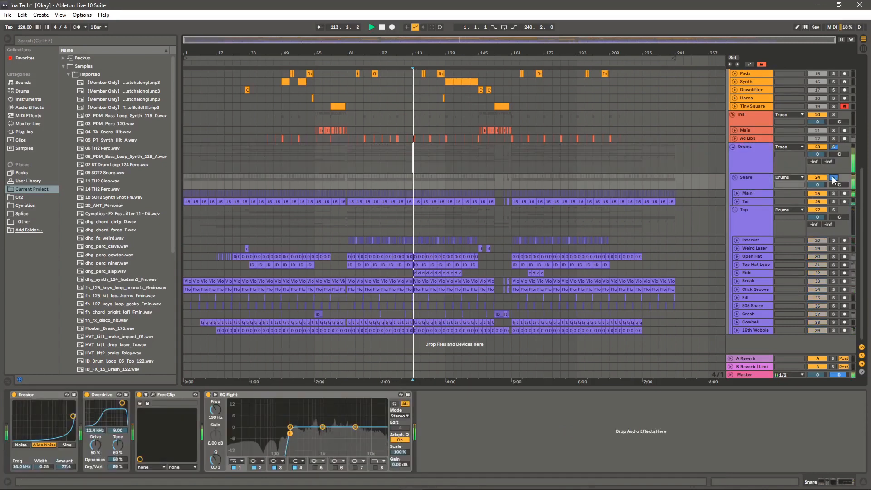
Unfold the Main and Tail tracks of the Snare group to show their waveforms around bar 115, and stop playback
left_click(737, 201)
left_click(736, 193)
left_click_drag(421, 53, 424, 115)
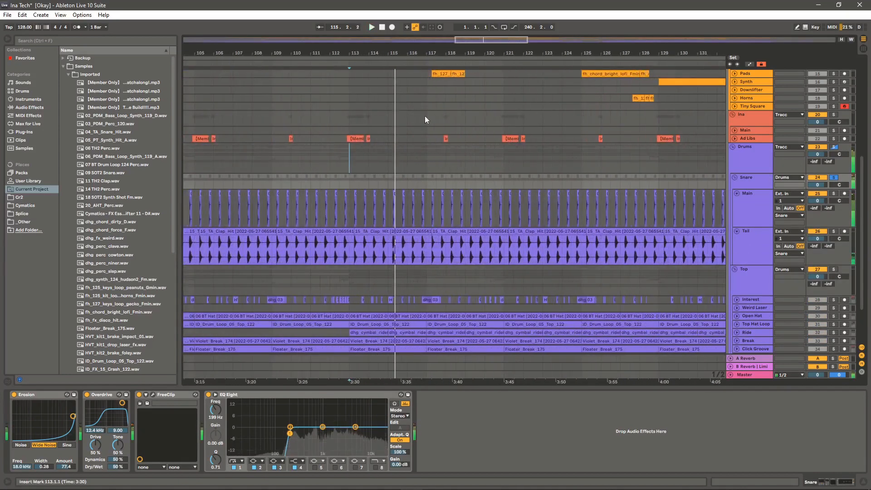
key("space")
Solo the Main snare track and play it from bar 115
left_click(387, 182)
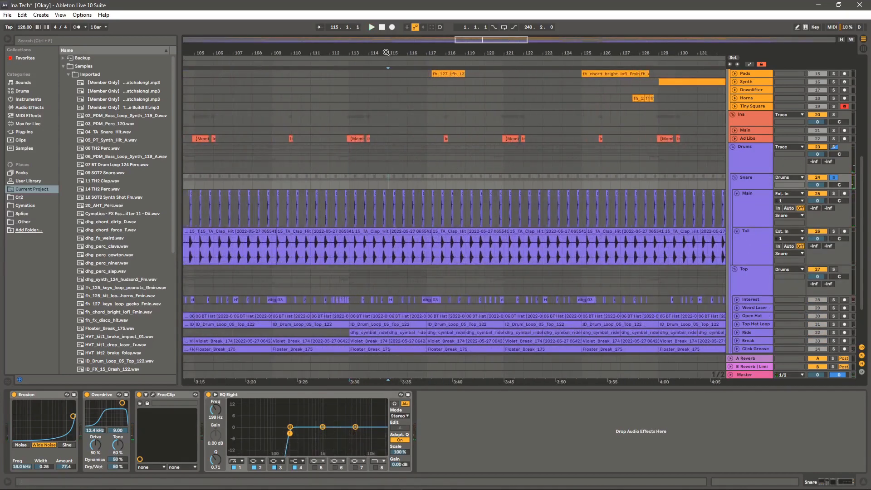
left_click_drag(386, 52, 387, 93)
left_click(834, 194)
key("space")
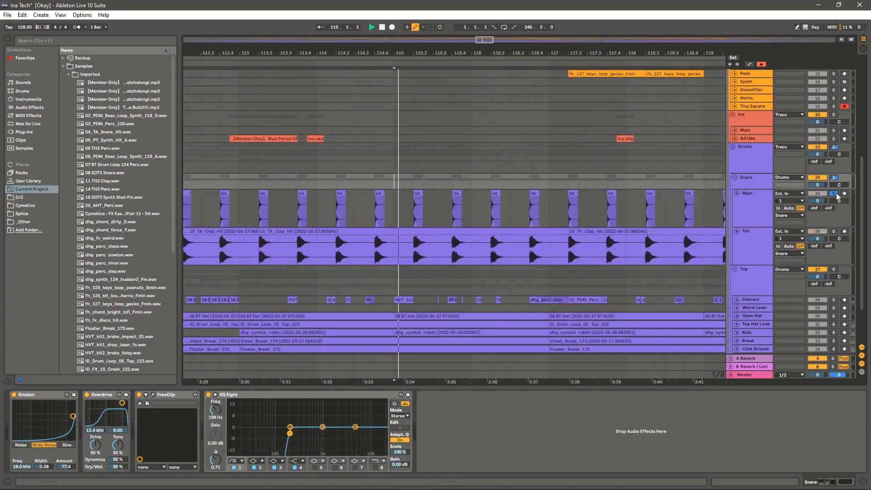
Solo the snare's Tail track and play it from bar 115, followed by the whole Snare group
left_click(833, 232)
left_click(414, 251)
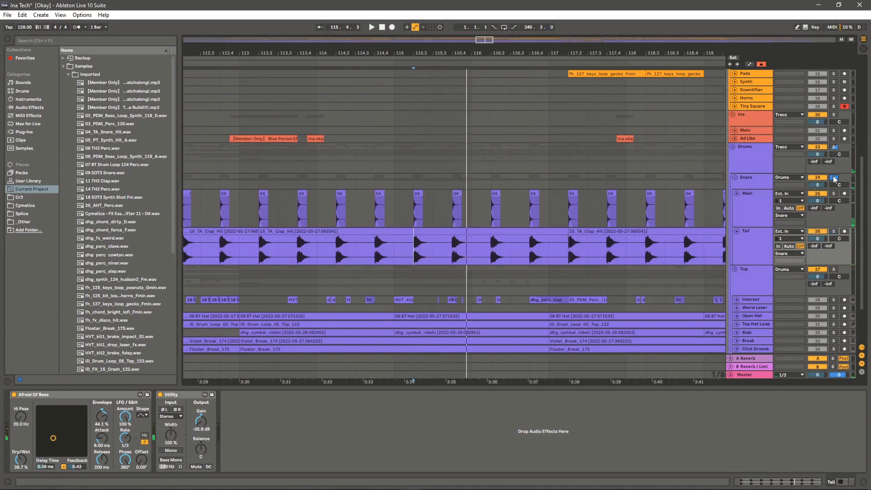
key("minus")
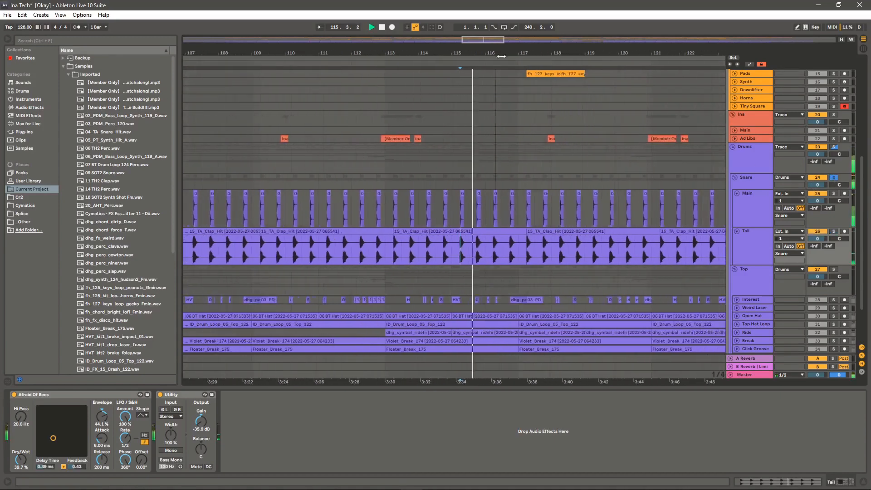
Display the effect devices of the Main and Tail tracks and of the Snare group during playback
left_click(744, 206)
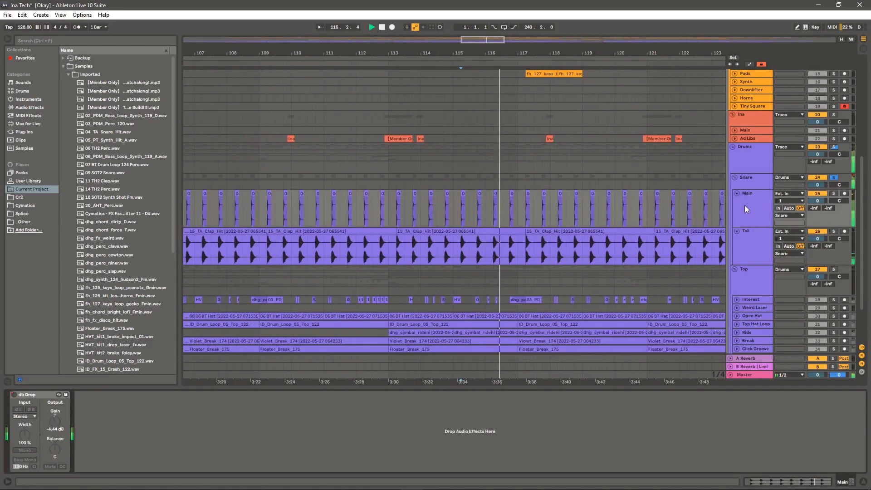
left_click(753, 244)
left_click(751, 182)
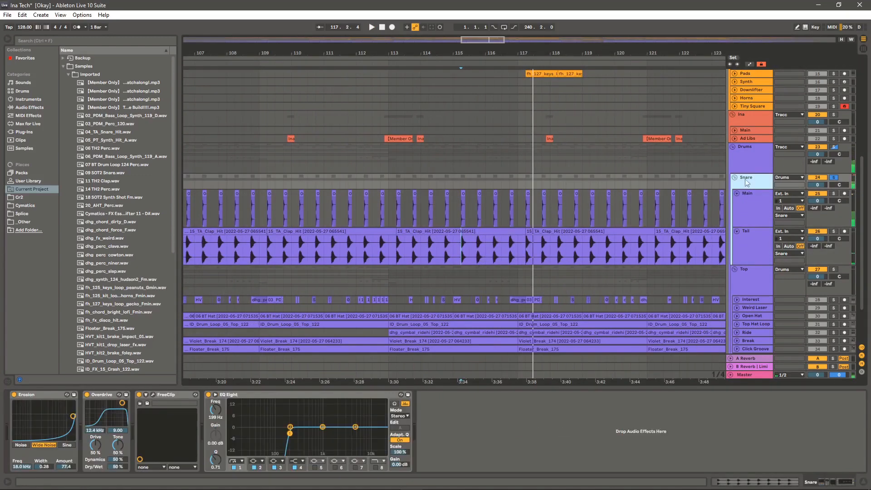
Fold the Snare group back to a single compact row
left_click(464, 182)
key("minus")
key("minus")
key("minus")
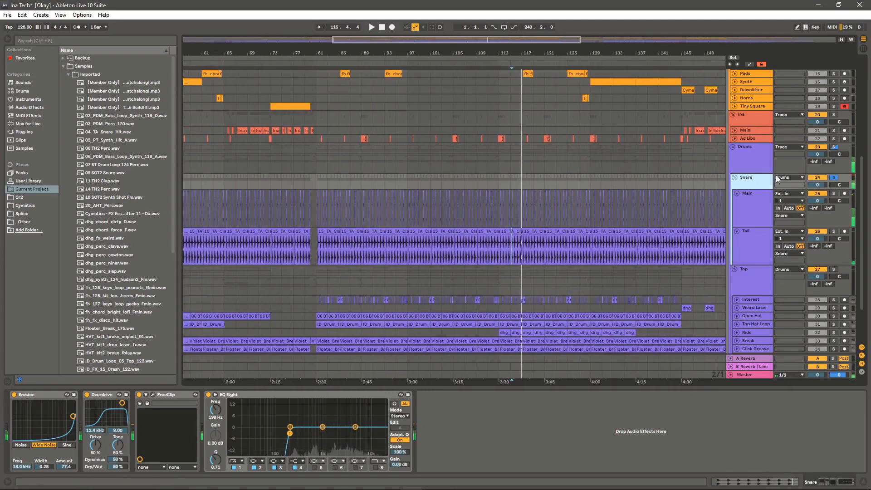
left_click(735, 178)
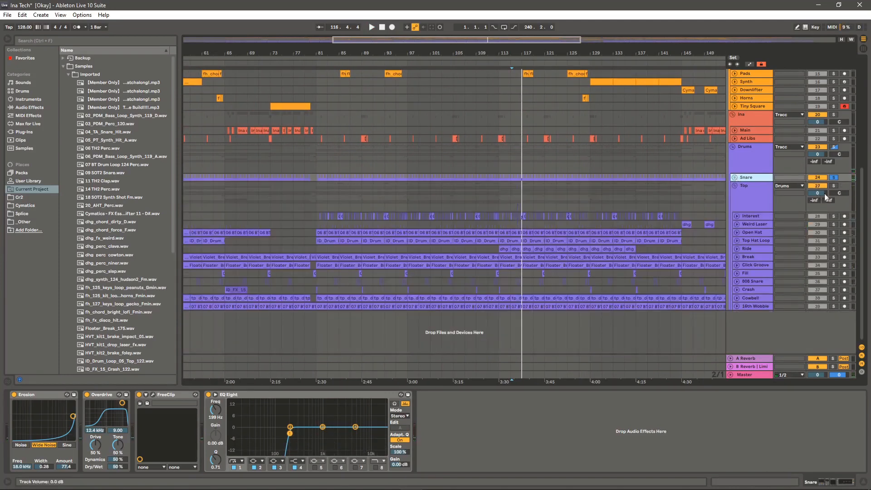
Solo the Top group and play it from bar 113
left_click(834, 186)
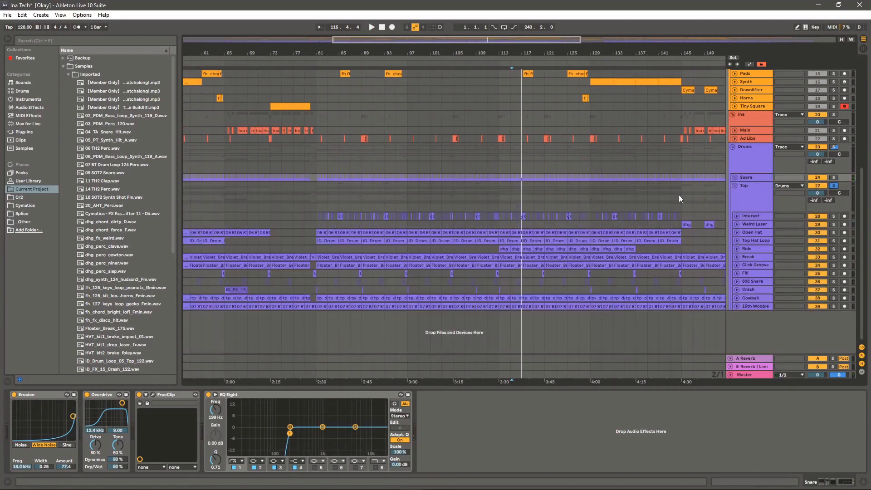
left_click(499, 198)
mouse_move(514, 51)
left_mouse_down()
mouse_move(515, 63)
mouse_move(409, 57)
left_mouse_up()
key("space")
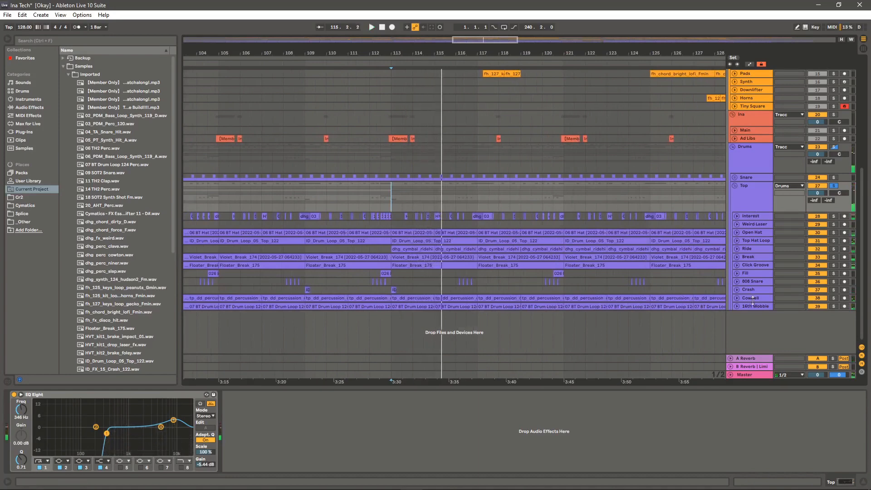
Unfold and solo the Interest track and place the insert marker at 81.3, just before its first clip
left_click(737, 216)
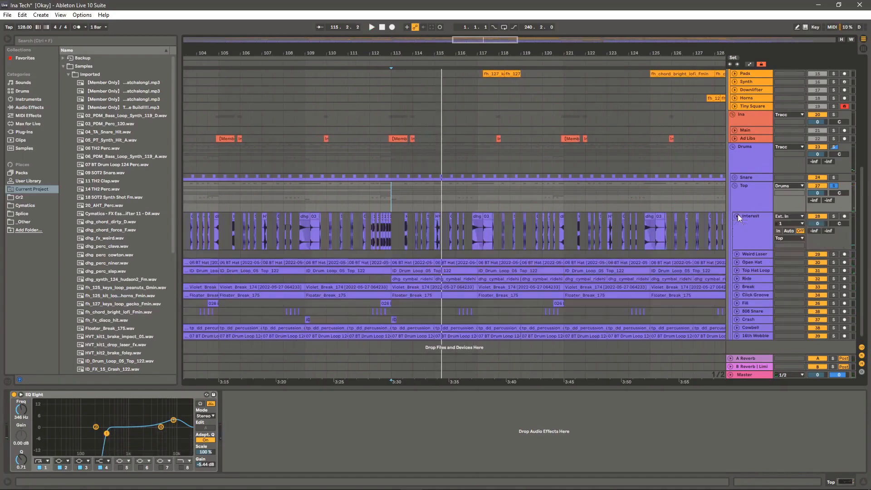
left_click(833, 216)
left_click_drag(394, 53, 313, 63)
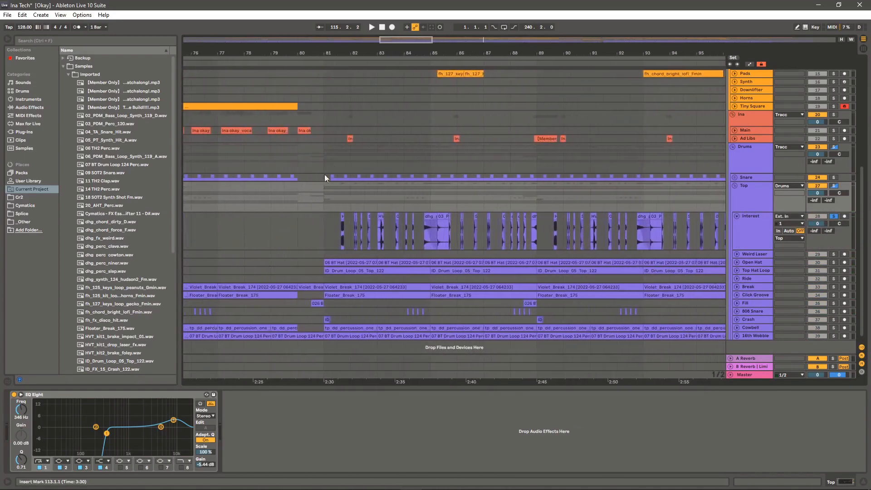
left_click(323, 237)
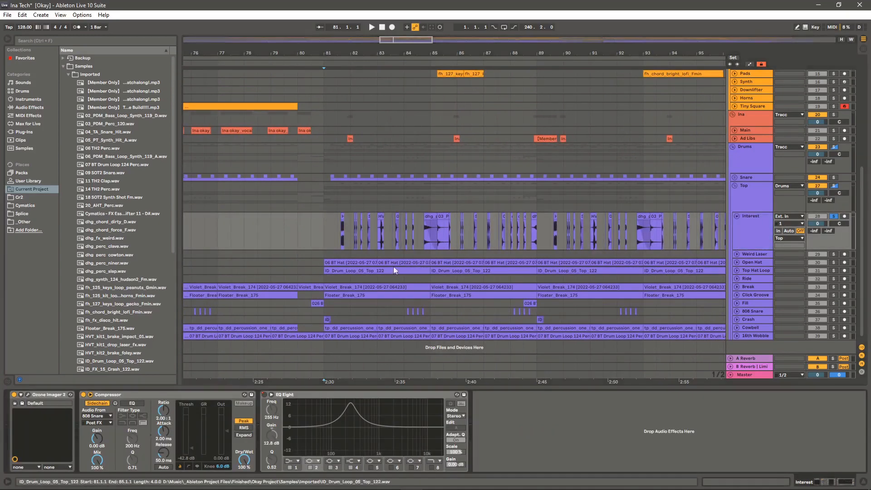
left_click(337, 239)
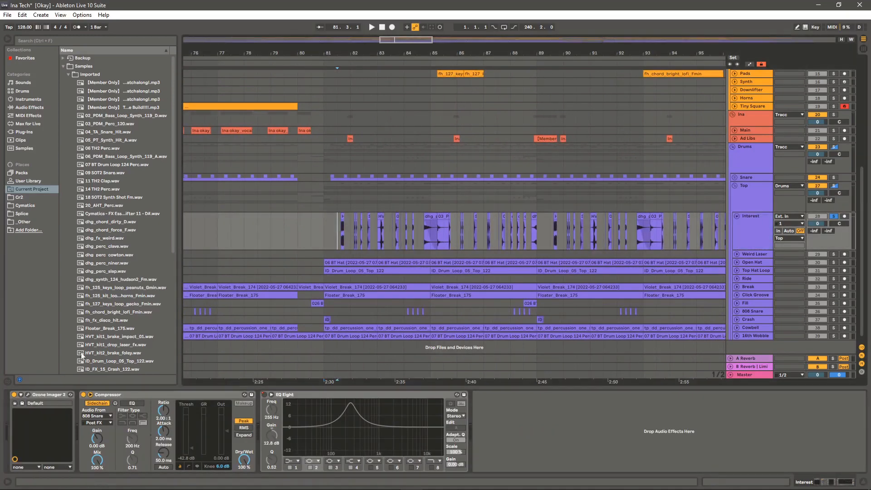
Examine the Interest track's Compressor and EQ Eight devices and place the insert marker at 81.3 again
left_click(161, 392)
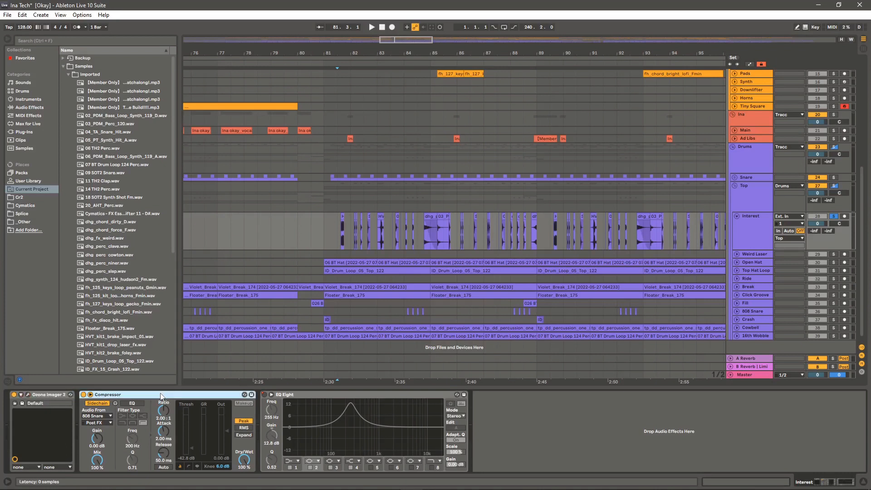
left_click(303, 398)
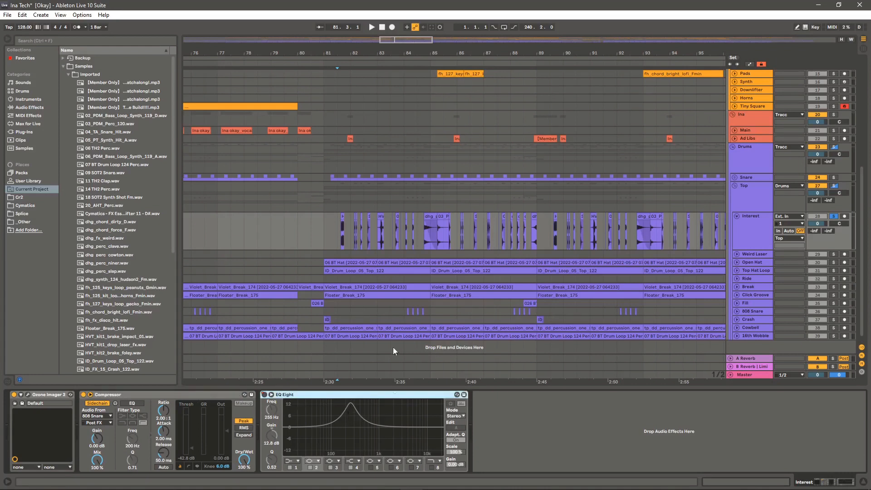
left_click(336, 230)
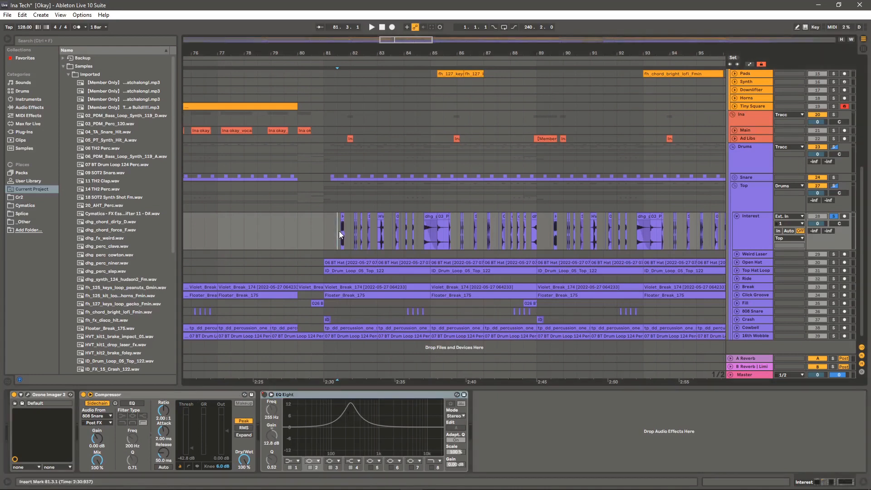
Play the soloed Interest track from 81.3 and stop playback around bar 89
key("space")
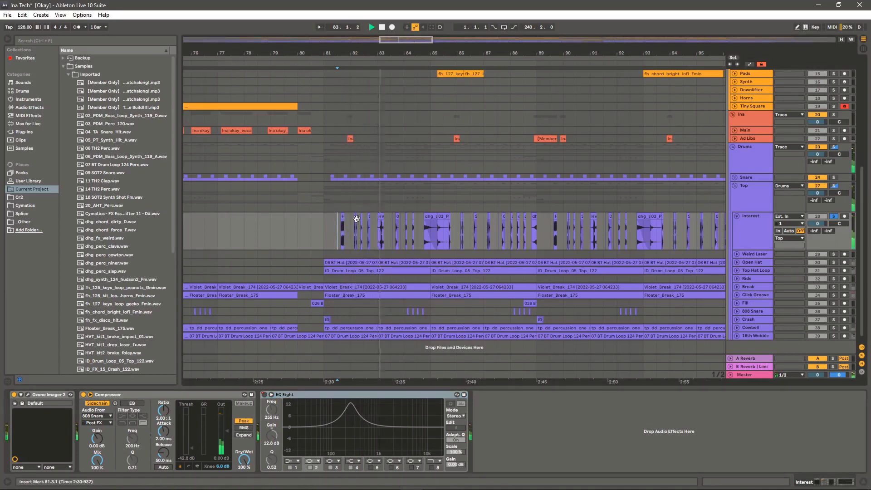
left_click_drag(432, 53, 342, 42)
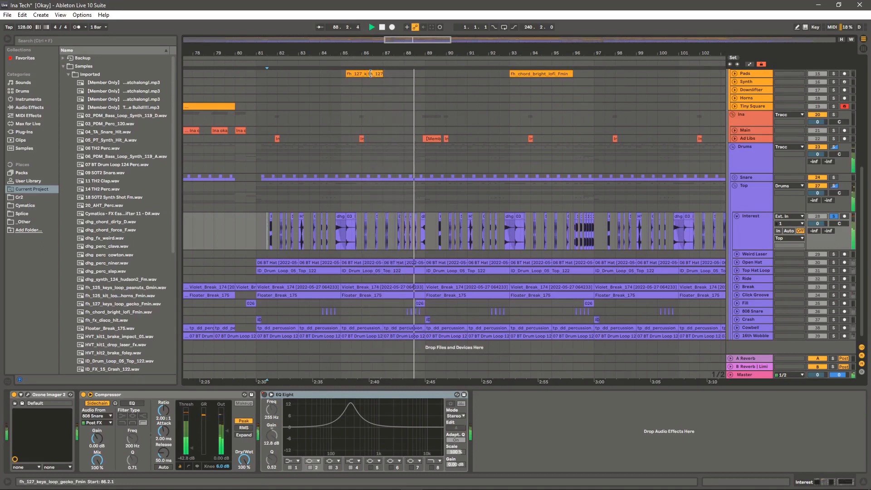
left_click_drag(508, 54, 502, 57)
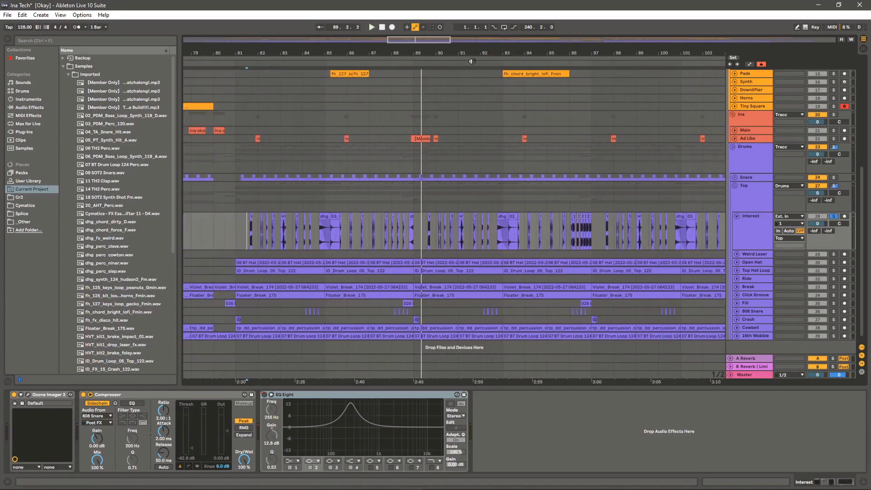
Place the insert marker at bar 96 on the Interest track and play the run of repeated hits there
left_click_drag(471, 52, 395, 51)
left_click_drag(552, 52, 472, 73)
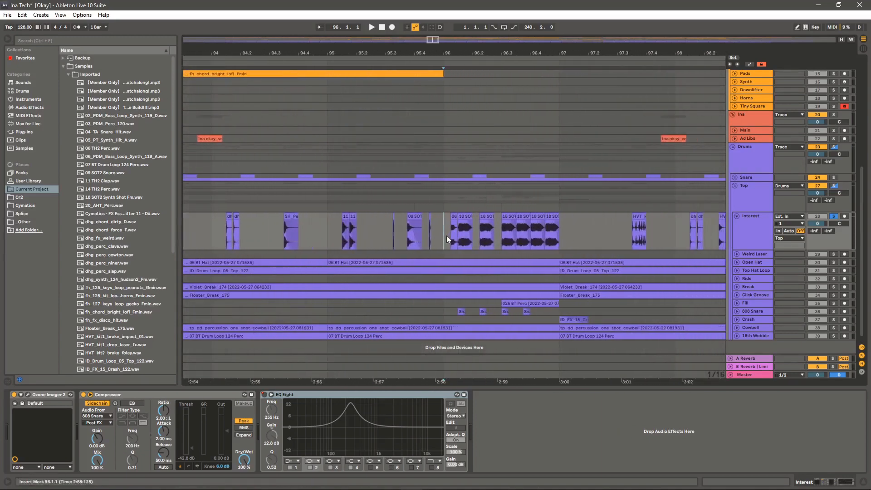
key("space")
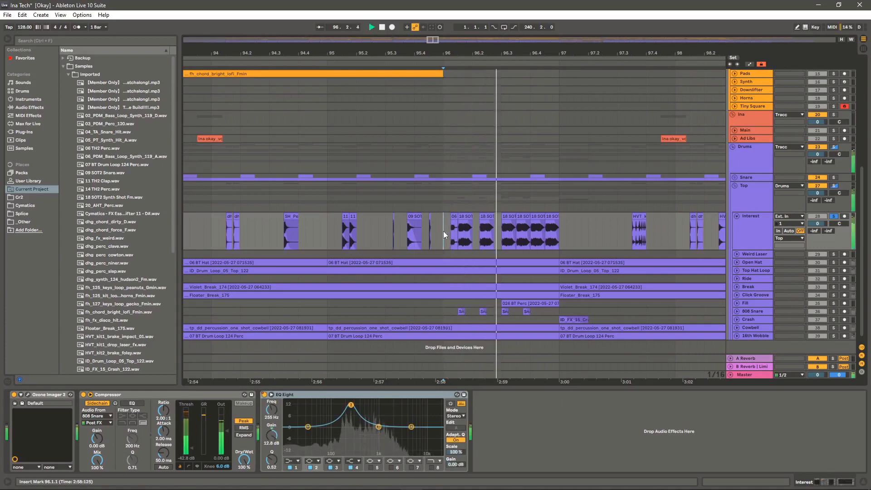
key("space")
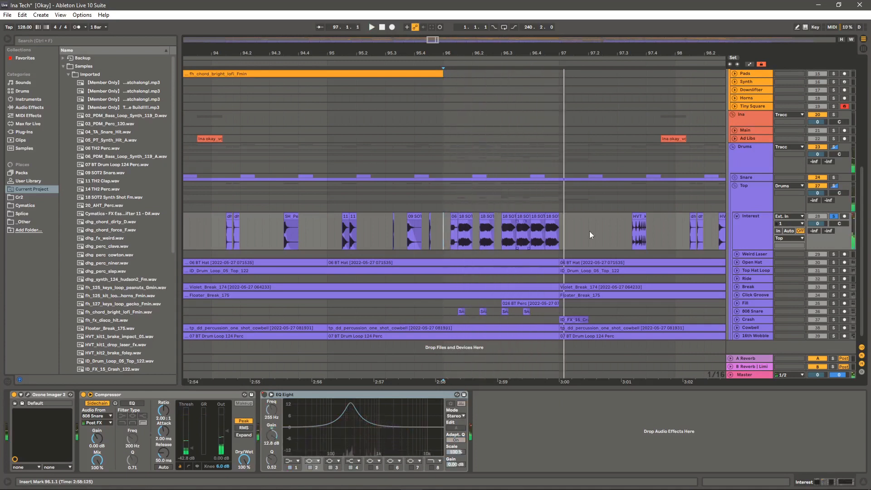
Select the repeated hits on the Interest track from 96.1.3 to 97.1.2, and finish by selecting the whole track
left_click(563, 231)
left_click(459, 230, "shift")
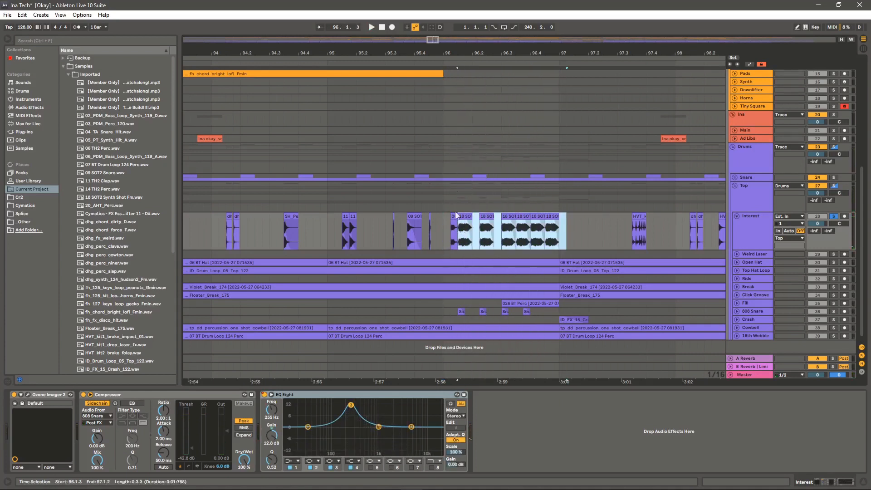
left_click_drag(460, 51, 498, 8)
left_click(762, 232)
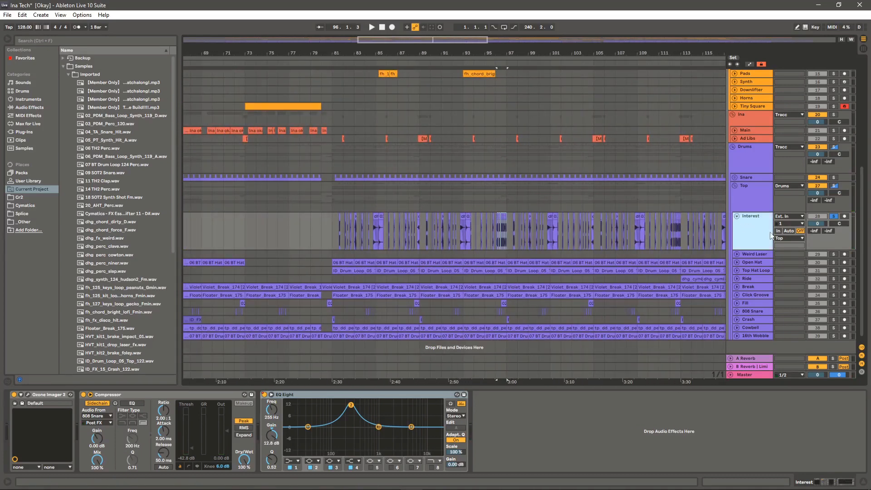
Unfold and solo the Weird Laser track and play its first clip from bar 145
left_click(737, 254)
scroll(752, 224, "down", 1)
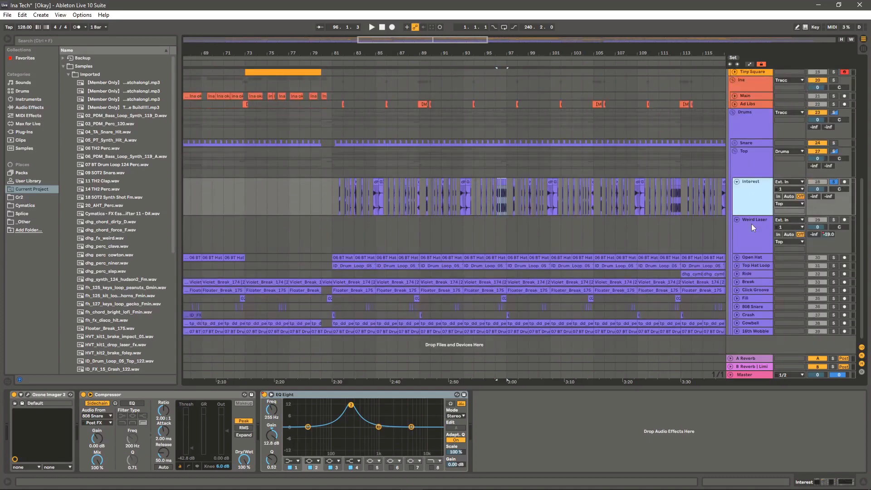
left_click_drag(702, 56, 436, 31)
left_click(834, 220)
left_click_drag(518, 51, 487, 83)
left_click(493, 233)
key("space")
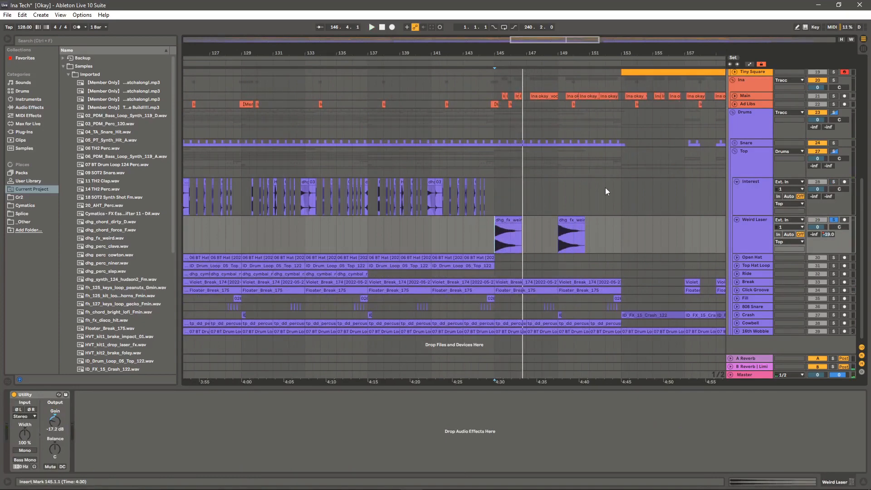
Fold the Weird Laser and Interest tracks, and unfold and solo the Open Hat track
left_click(736, 219)
left_click(737, 181)
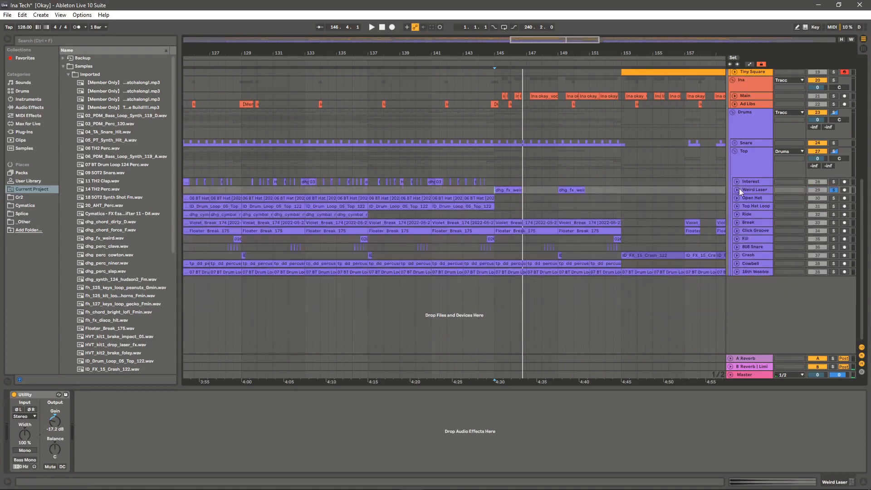
left_click(736, 198)
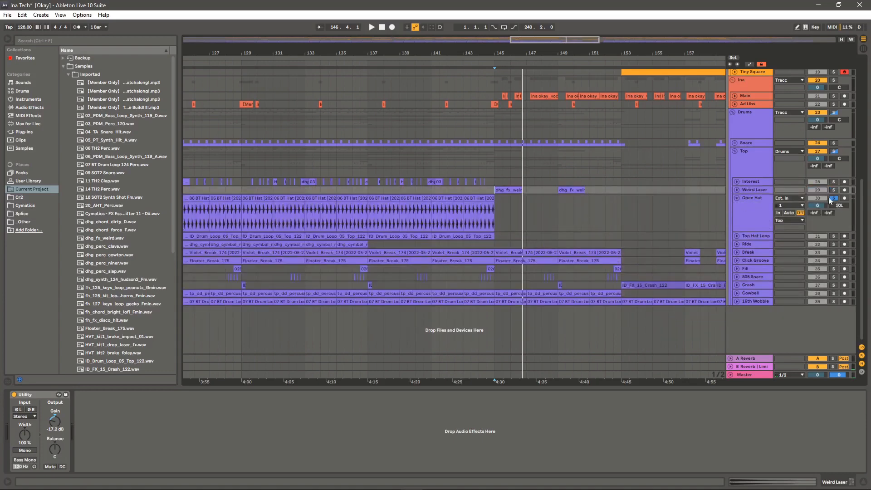
Play the Open Hat track from bar 81 with its EQ Eight and Utility devices in view
left_click_drag(439, 52, 647, 8)
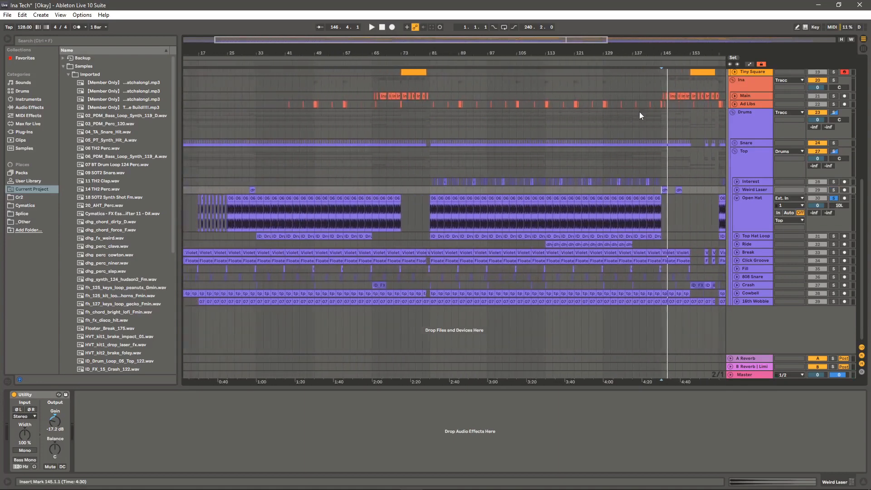
left_click_drag(432, 52, 406, 122)
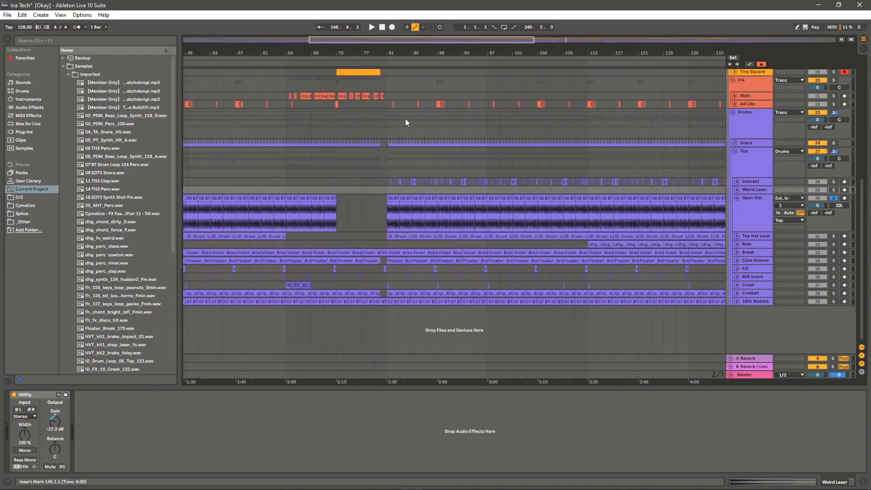
left_click(384, 219)
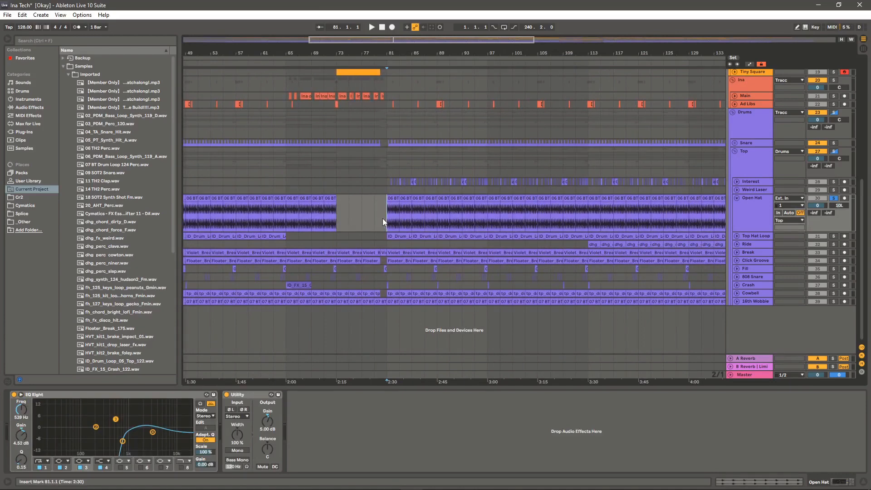
key("space")
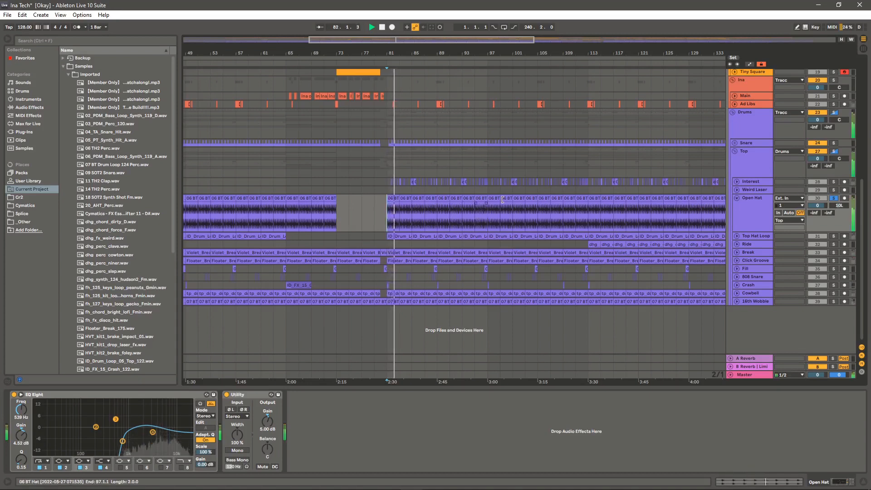
left_click(767, 211)
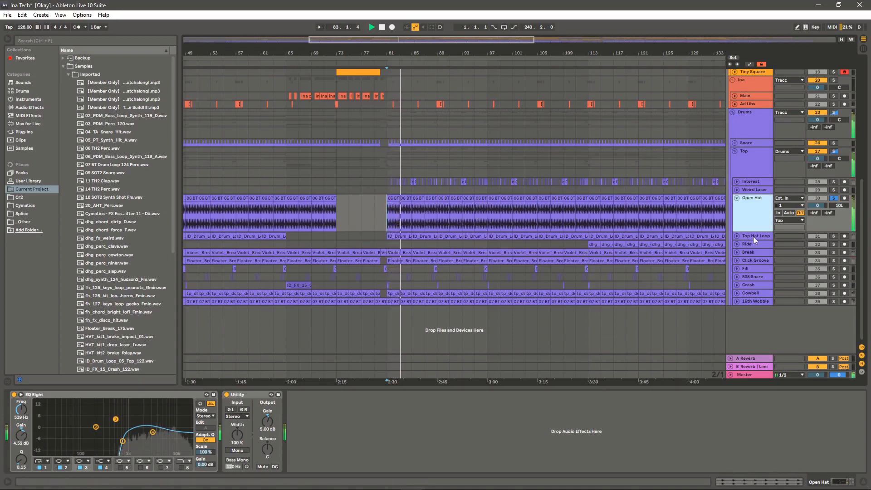
Unfold and solo the Top Hat Loop track and play it from bar 101
left_click(833, 236)
left_click(738, 236)
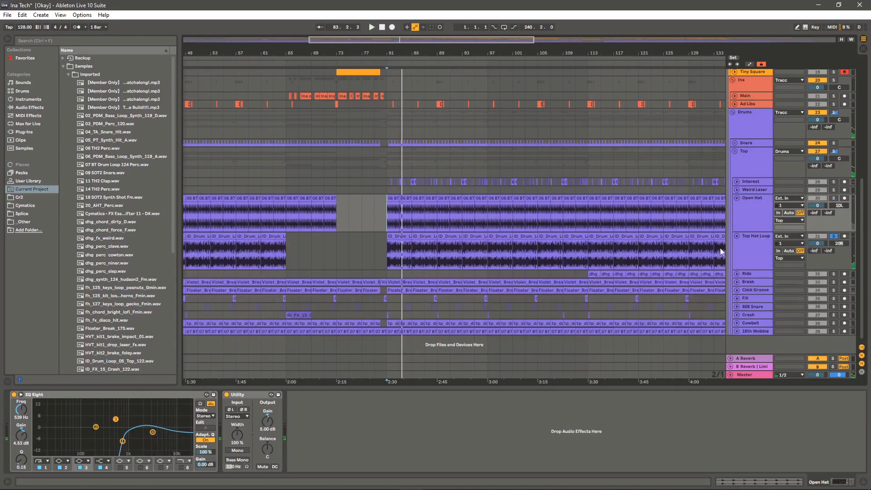
left_click(514, 258)
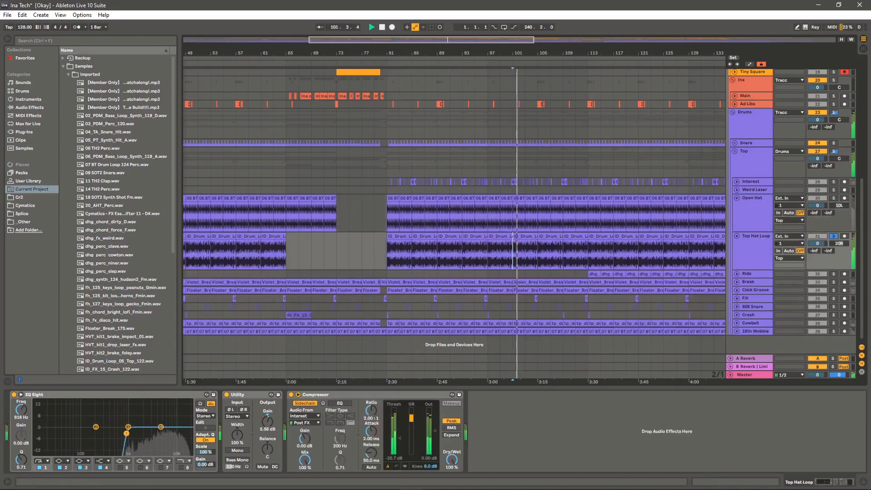
key("minus")
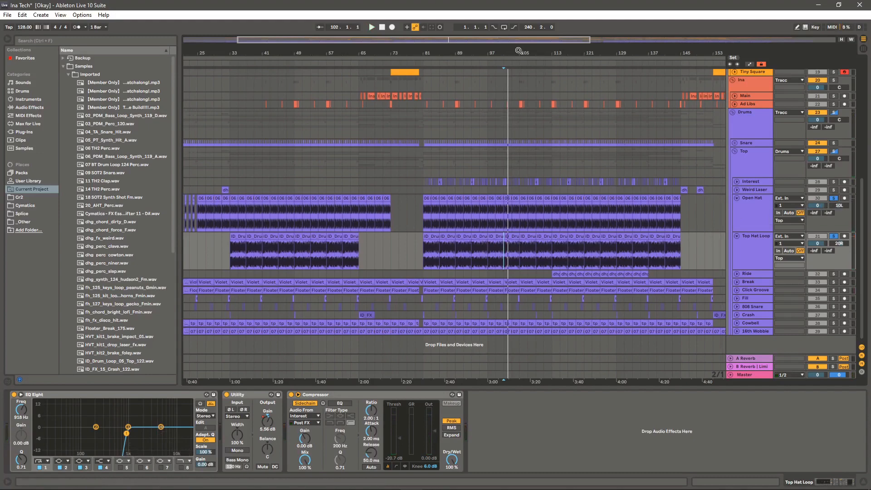
Play the Open Hat and Top Hat Loop tracks soloed together from bar 101, and clear both solos
left_click_drag(518, 50, 441, 51)
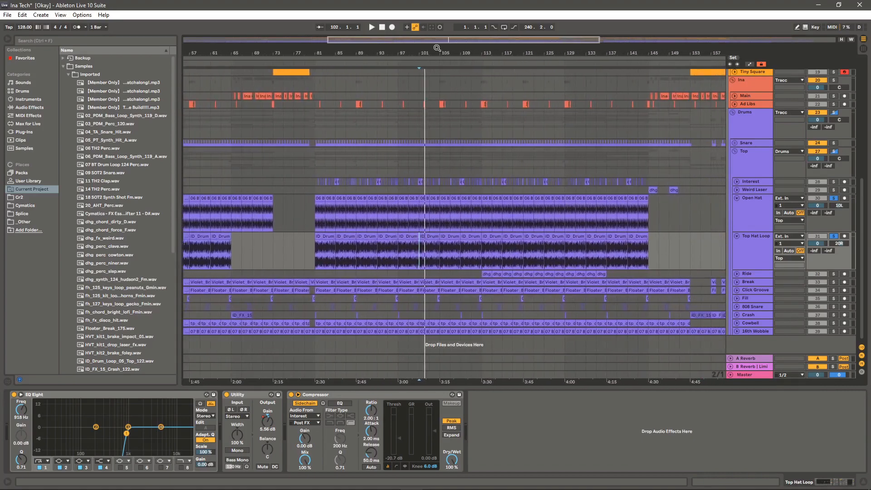
key("space")
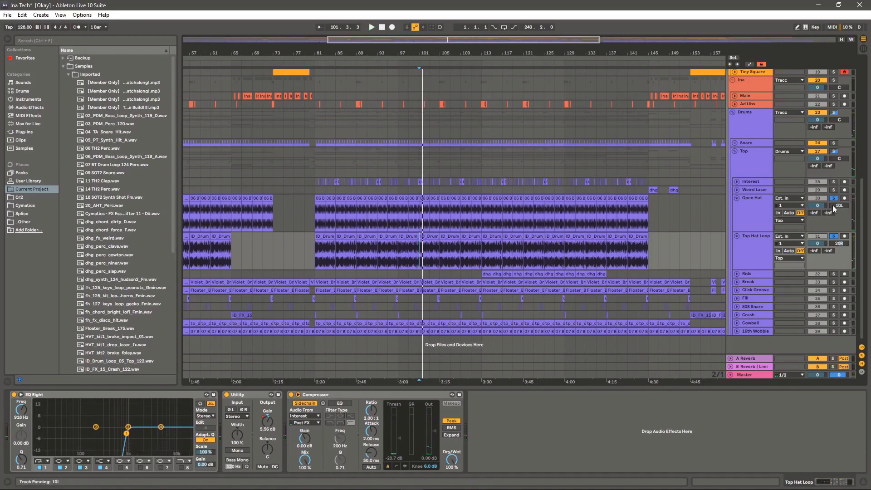
key("space")
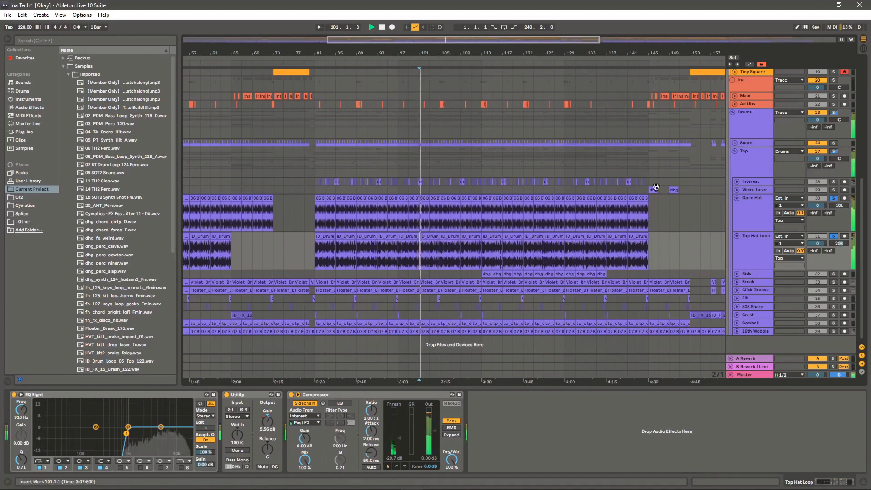
left_click_drag(499, 52, 481, 47)
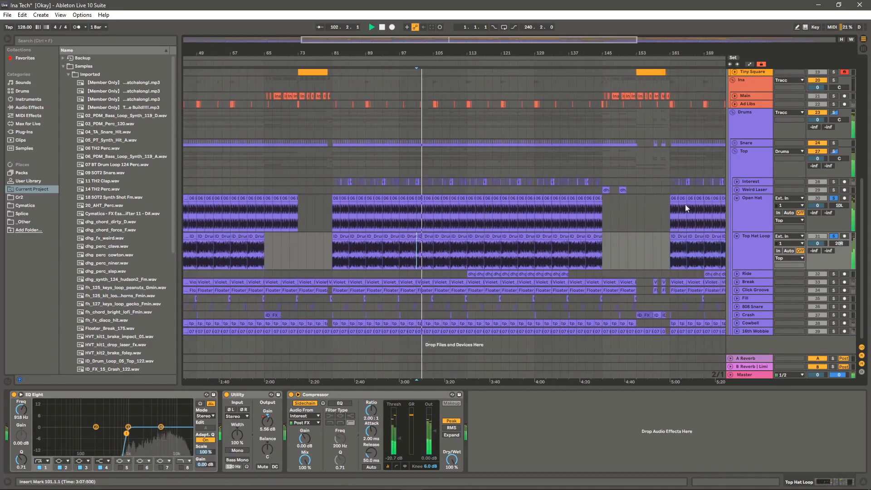
key("space")
left_click(833, 237)
left_click(831, 199)
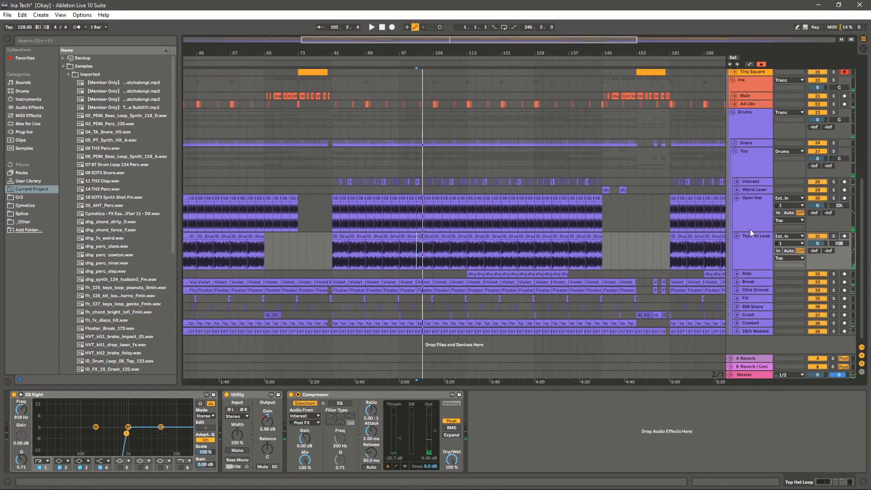
Unfold and solo the Ride track and play it from bar 113
left_click(736, 274)
left_click(834, 273)
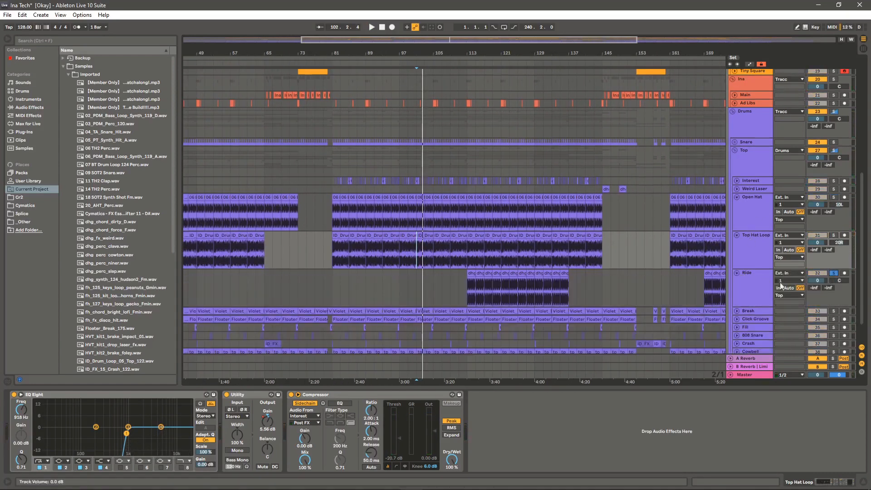
left_click(467, 287)
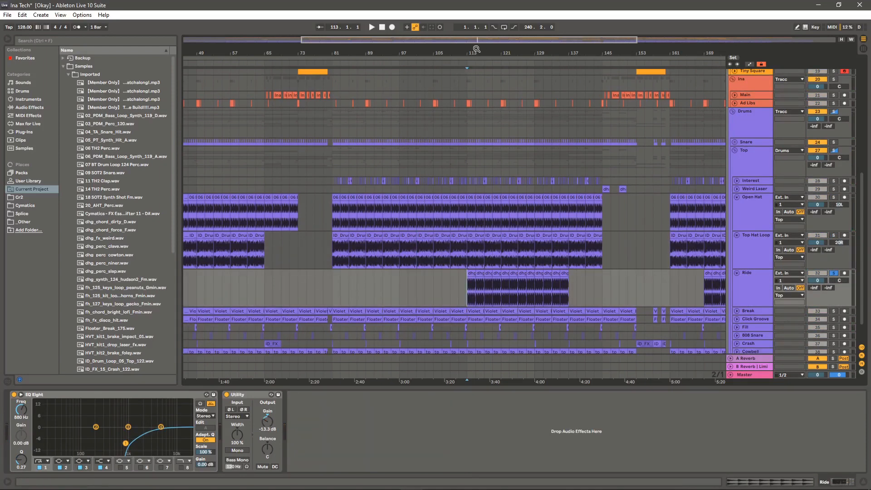
key("space")
left_click_drag(472, 53, 470, 29)
scroll(391, 260, "down", 2)
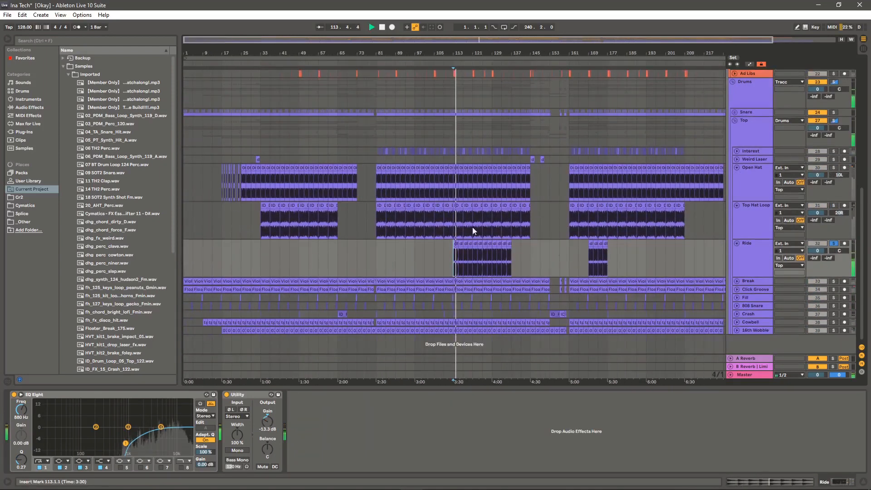
Unfold and solo the Break track and play it from bar 1
left_click(737, 281)
scroll(676, 259, "down", 2)
key("space")
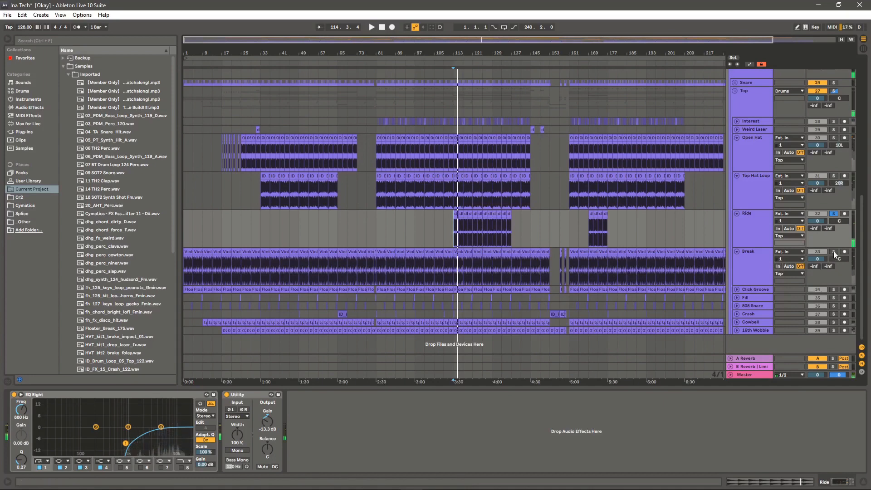
left_click_drag(347, 61, 347, 58)
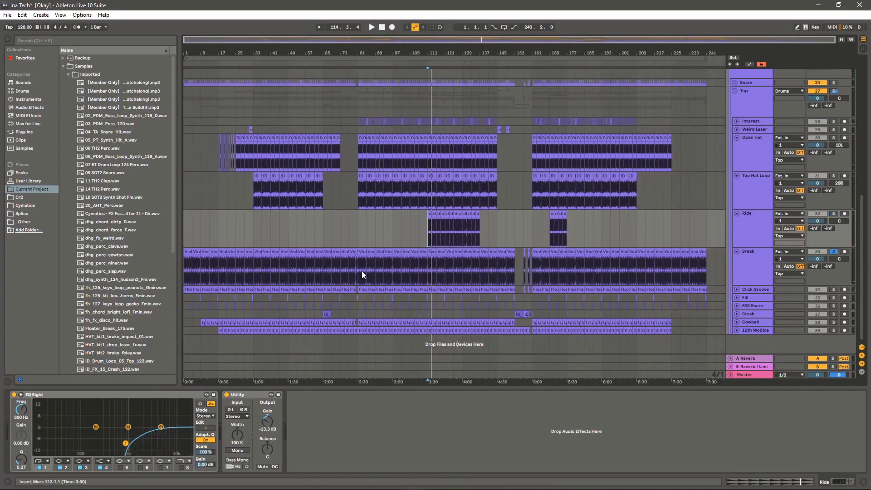
left_click(184, 269)
key("space")
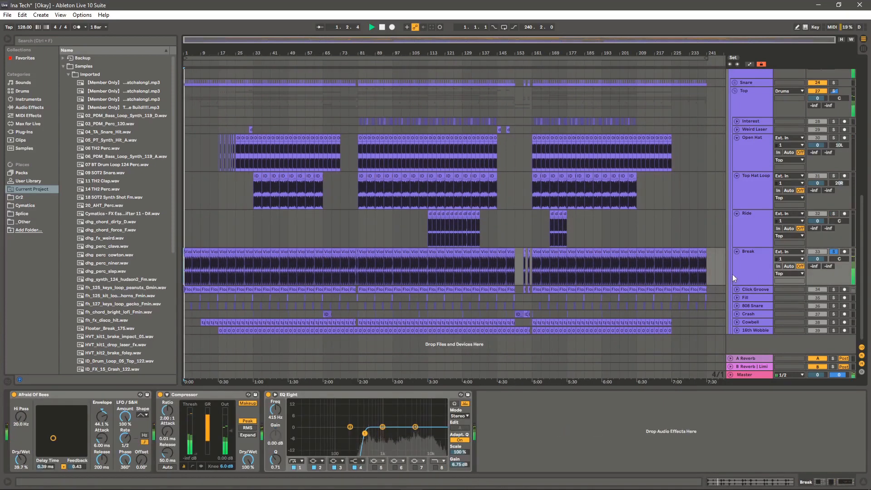
Unfold the Click Groove track and solo it in place of the Break track during playback
left_click(737, 289)
scroll(736, 272, "down", 2)
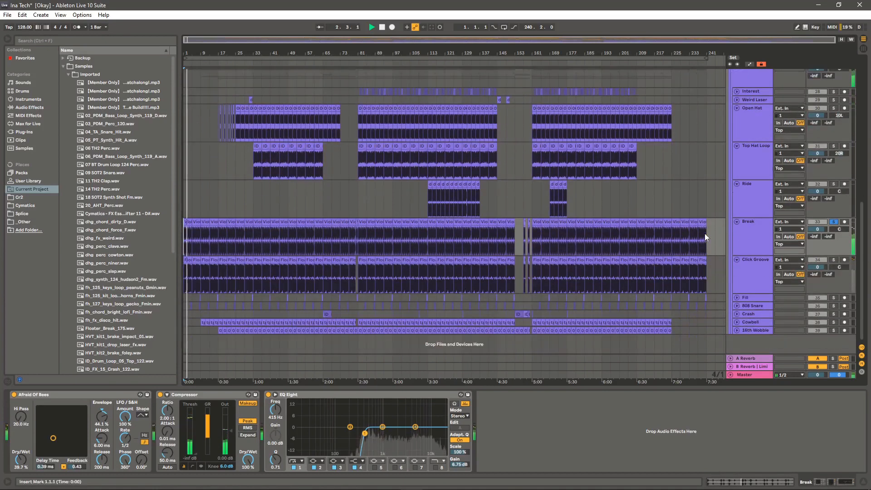
left_click(833, 260)
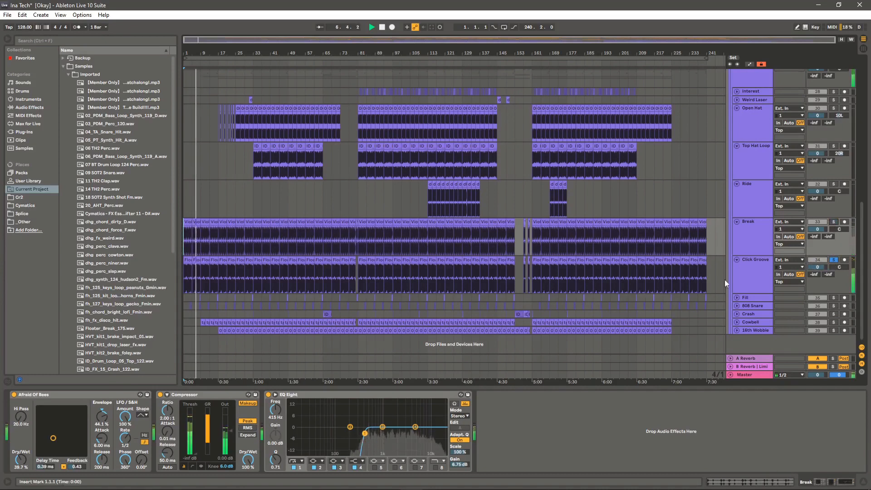
left_click(833, 222)
Select the Click Groove track to show its devices, inspect its clips around bars 4 to 13, and stop playback
left_click(750, 280)
left_click_drag(195, 54, 296, 108)
left_click_drag(305, 54, 361, 53)
key("space")
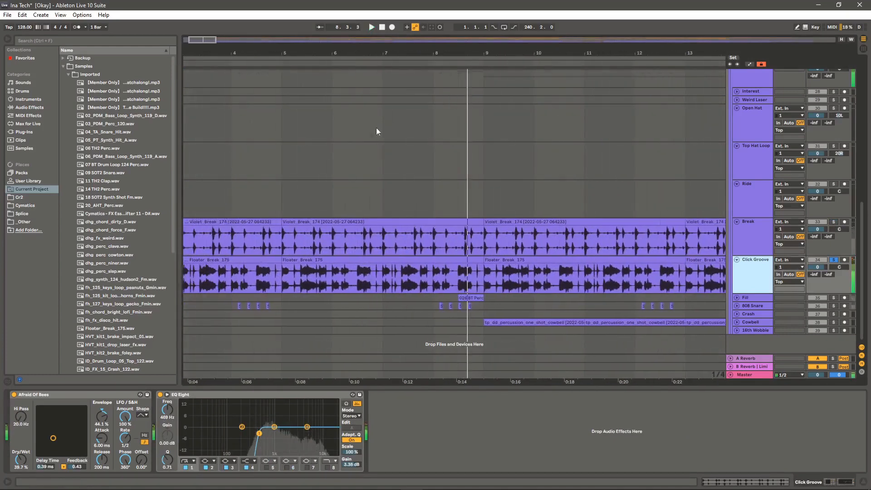
Locate the source sample of the Click Groove clip at bar 5 in the browser and preview Floater_Break_175.wav
double_click(393, 262)
right_click(393, 262)
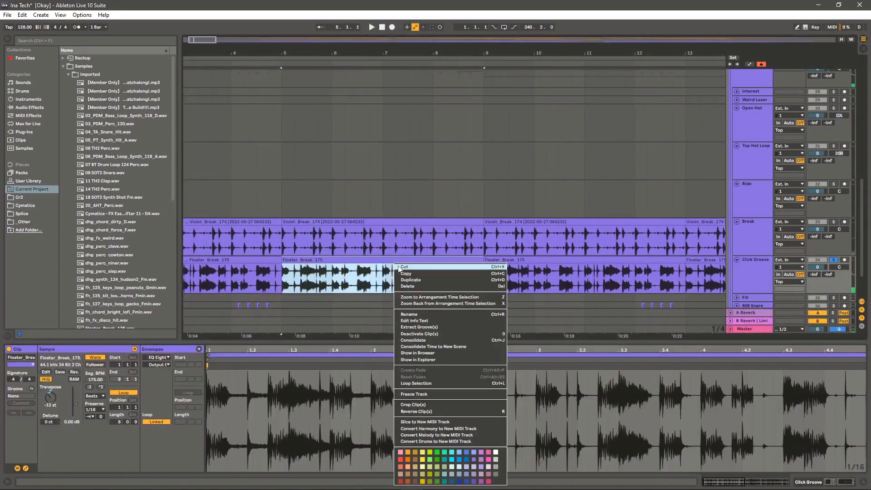
left_click(426, 353)
scroll(113, 276, "down", 3)
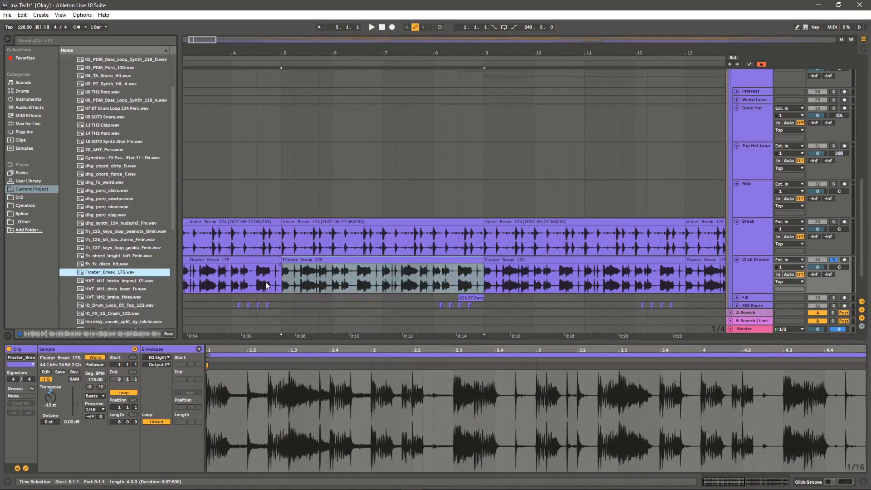
left_click(281, 275)
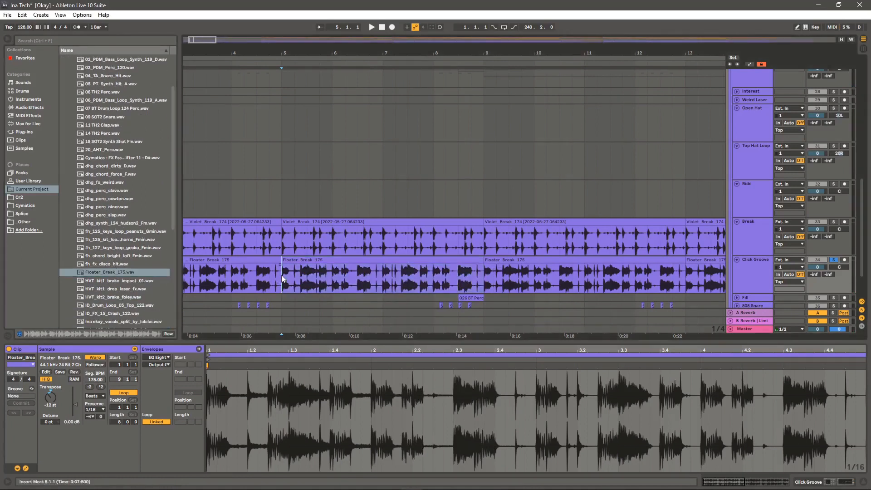
left_click(106, 273)
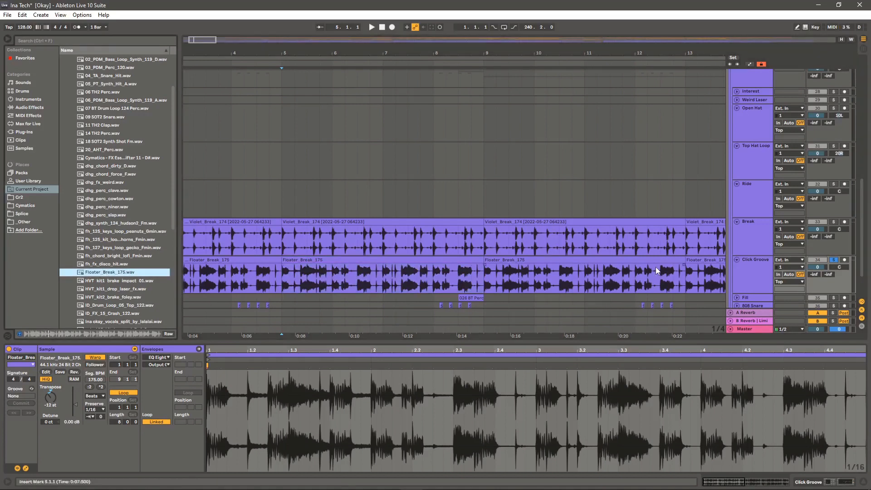
Play the soloed Click Groove track from bar 5, show its effect devices, and stop playback
left_click(282, 275)
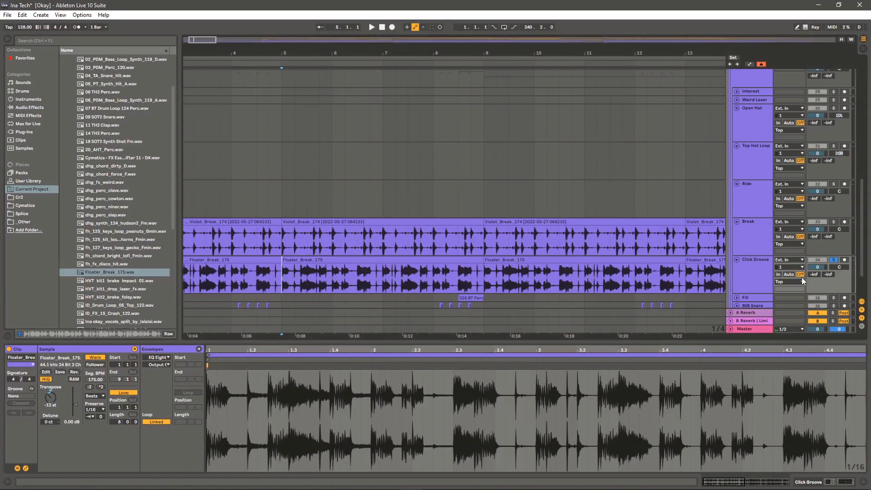
key("space")
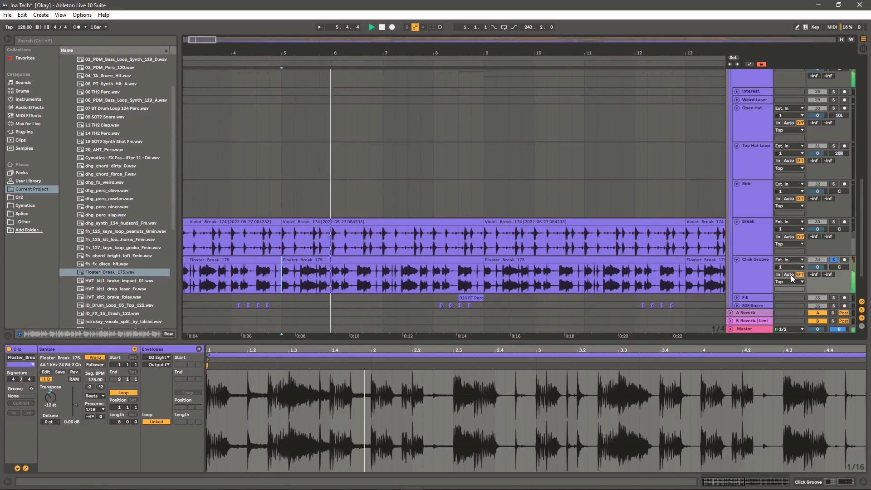
left_click(757, 273)
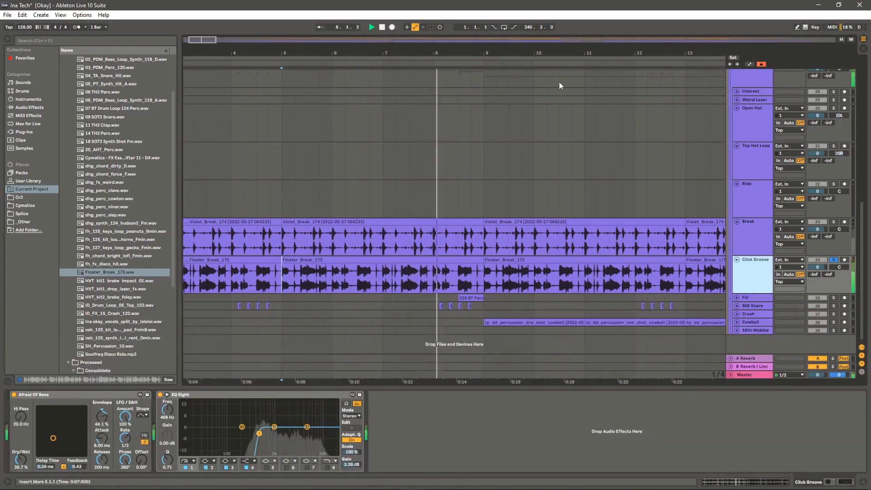
key("space")
Add the Break track to the Click Groove solo, play both together from bar 5, and clear the solos
left_click_drag(537, 67, 312, 68)
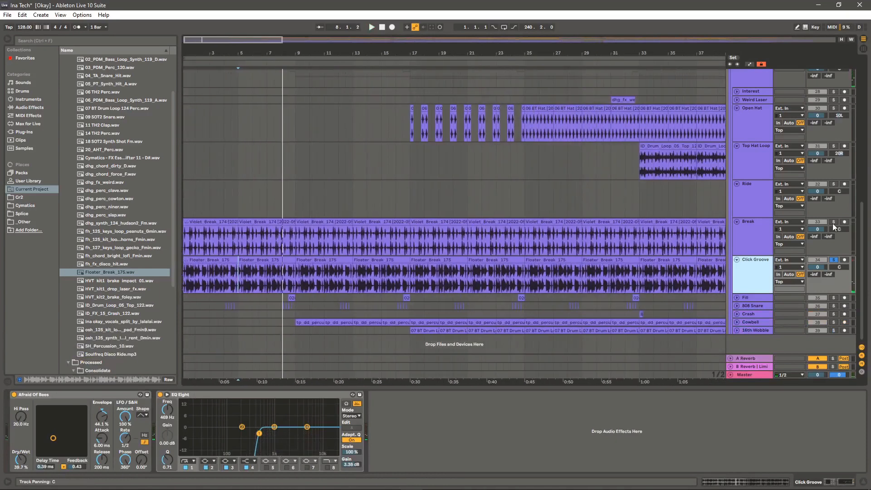
left_click(833, 222)
key("space")
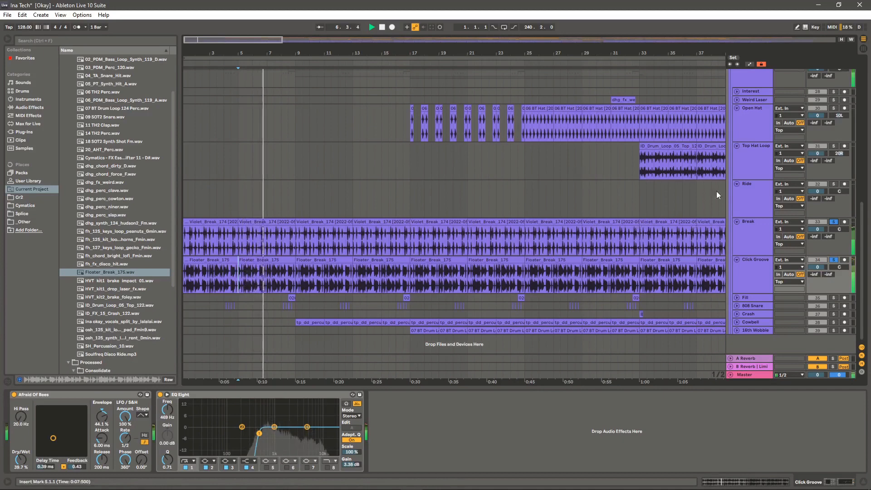
left_click(833, 221)
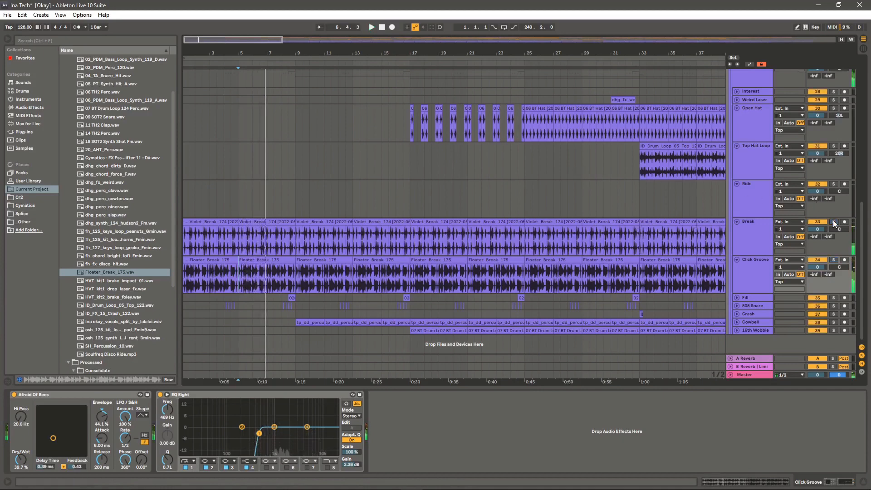
Solo and unfold the Fill track, and play it from its first clip at 8.3 with its devices shown
left_click(833, 298)
left_click(737, 297)
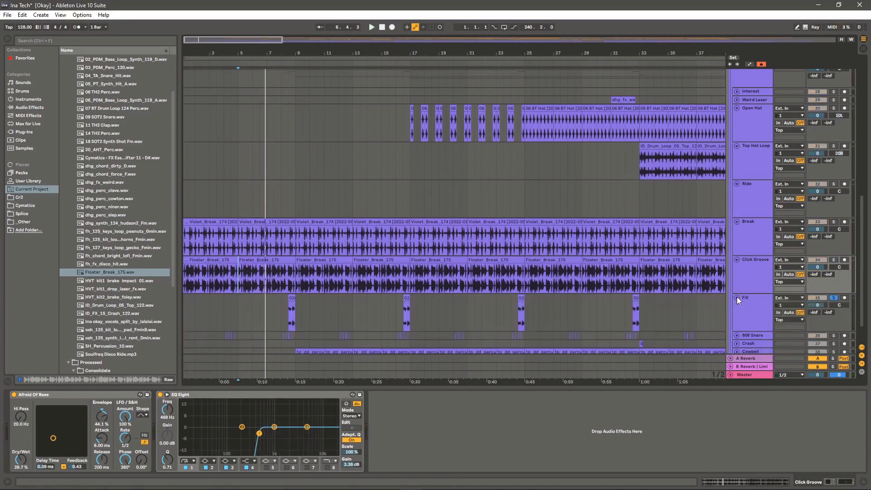
left_click_drag(286, 53, 336, 50)
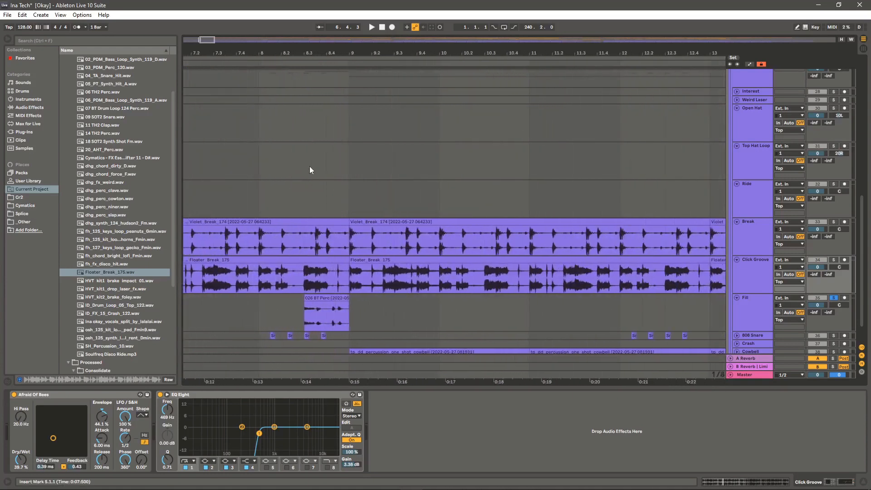
left_click(301, 306)
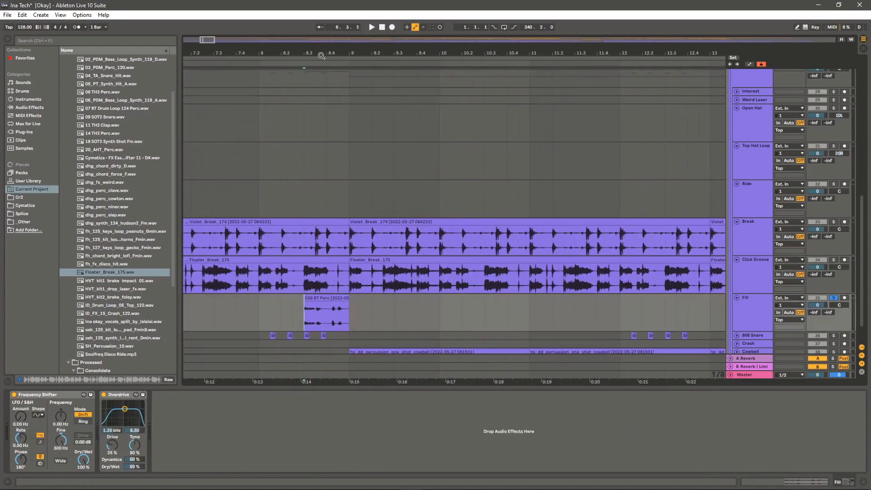
left_click_drag(321, 55, 320, 25)
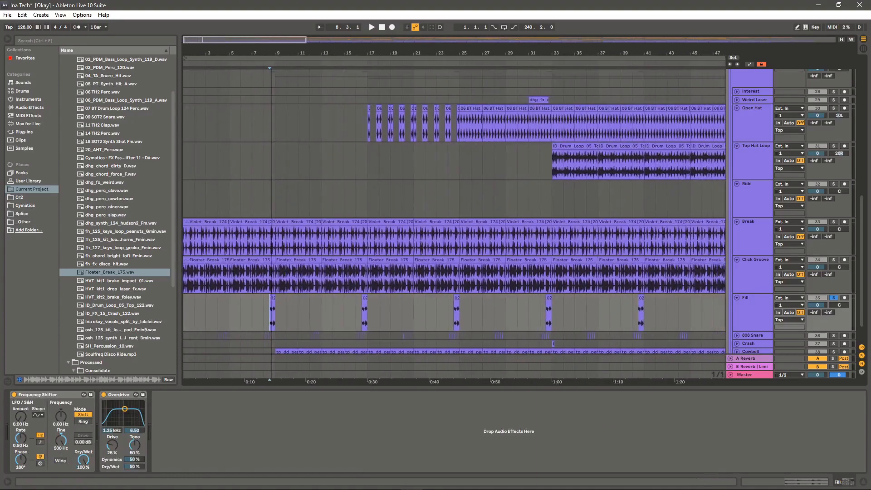
mouse_move(272, 53)
left_mouse_down()
mouse_move(272, 70)
mouse_move(433, 69)
mouse_move(273, 52)
left_mouse_up()
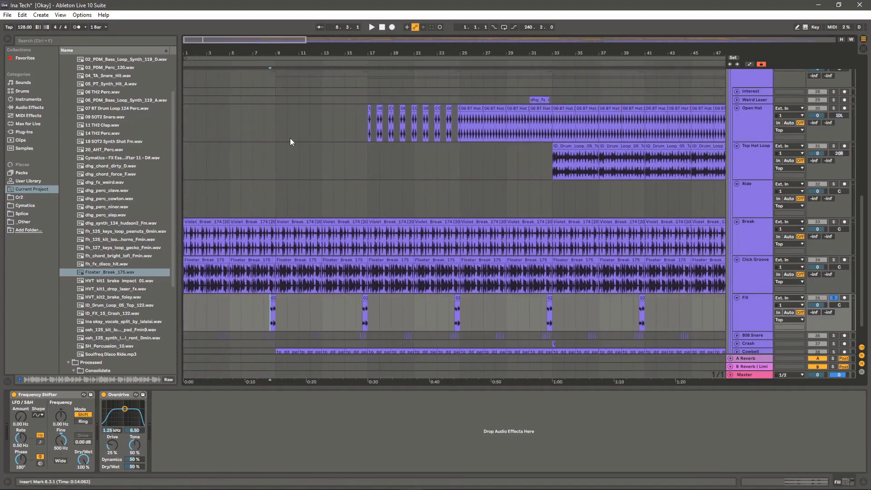
key("space")
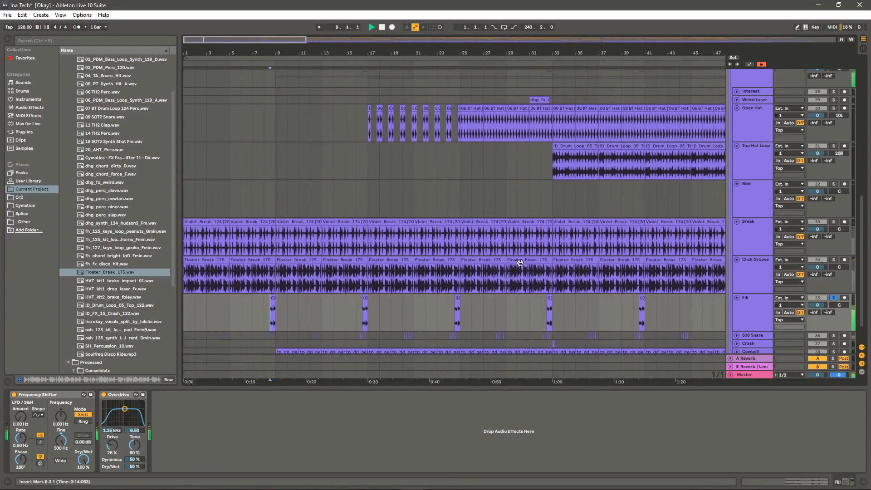
scroll(527, 318, "down", 1)
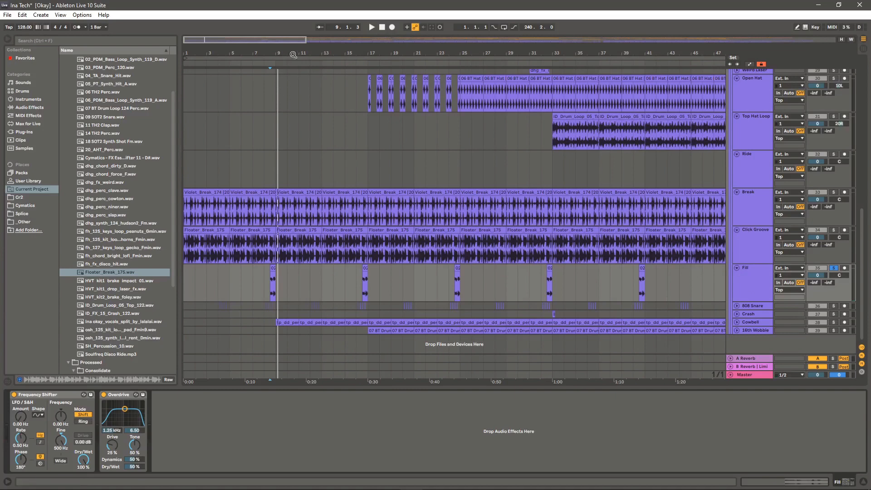
mouse_move(293, 55)
left_mouse_down()
mouse_move(277, 63)
mouse_move(265, 55)
mouse_move(287, 91)
left_mouse_up()
key("space")
key("space")
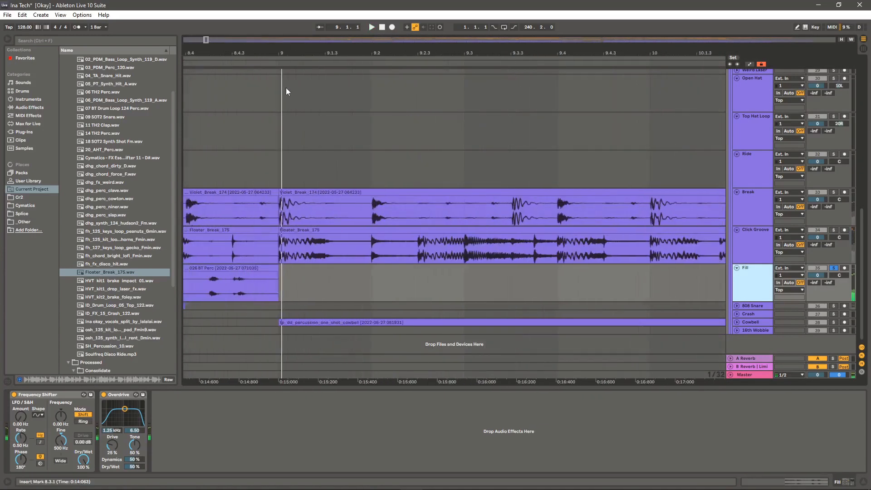
Locate the source sample of the Fill clip at 8.3 in the browser and preview the 026 BT Perc file
left_click_drag(237, 51, 509, 60)
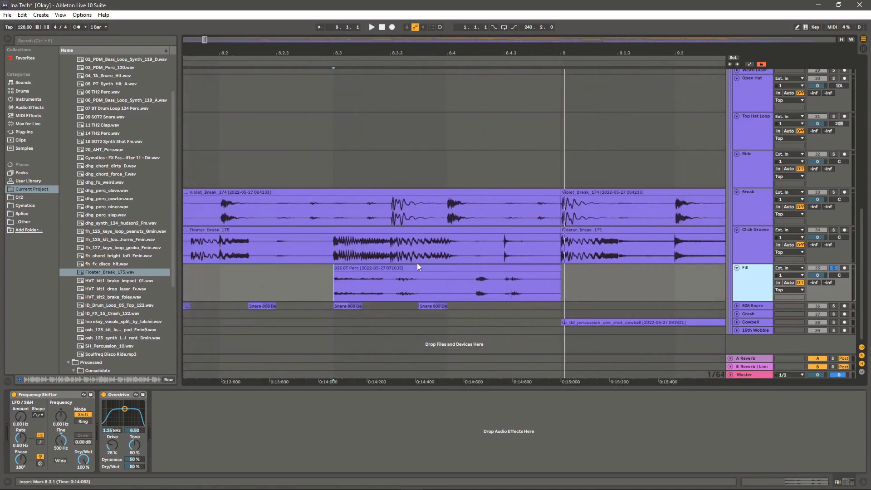
right_click(417, 267)
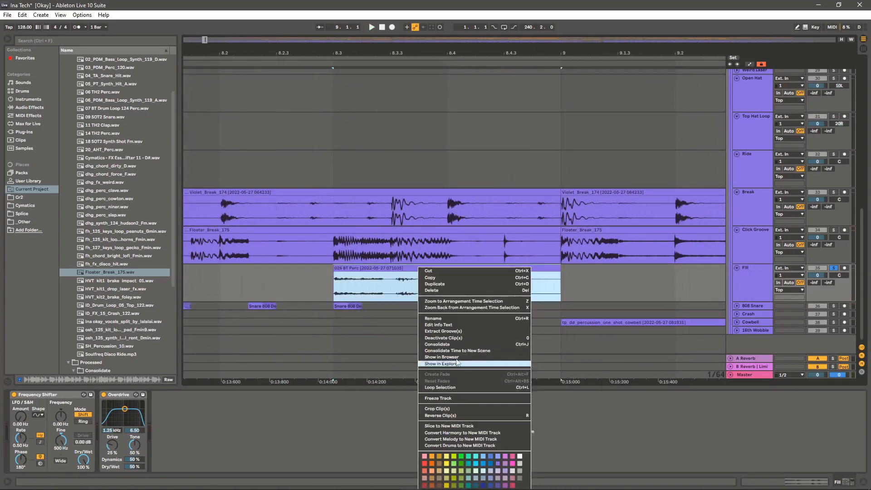
left_click(433, 361)
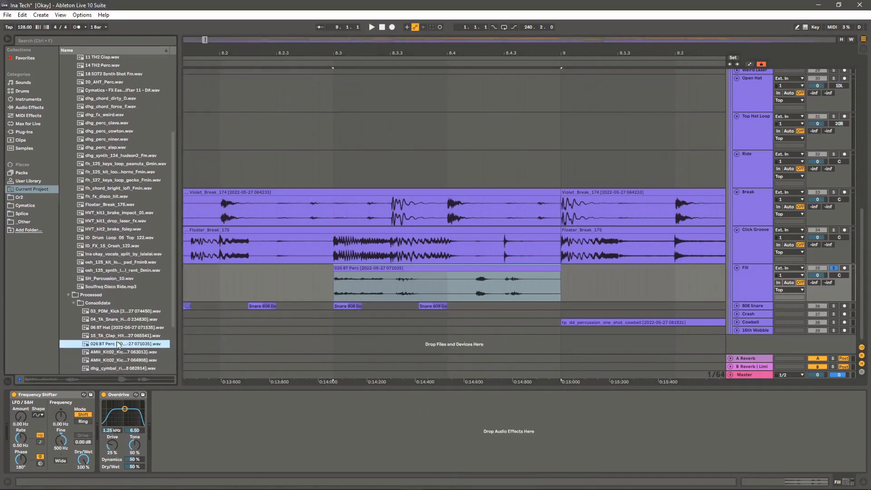
left_click(116, 345)
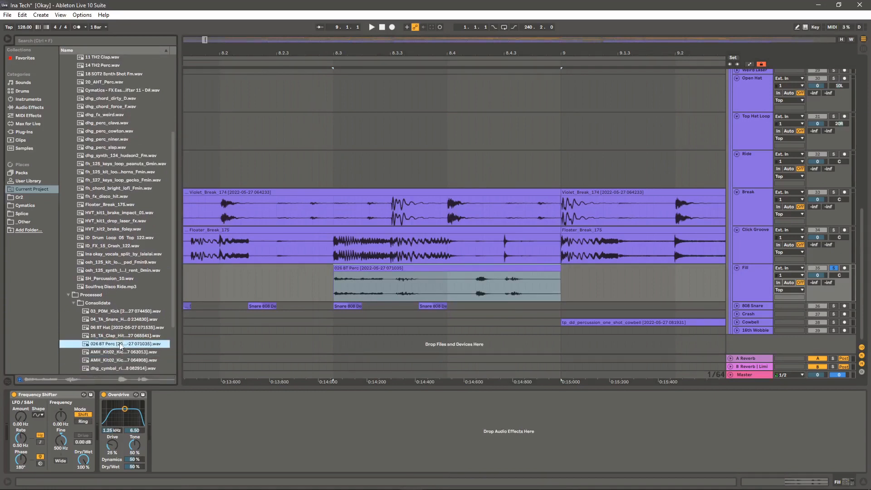
left_click(340, 274)
Unfold and solo the 808 Snare track and play it from bar 8
left_click_drag(379, 56, 380, 18)
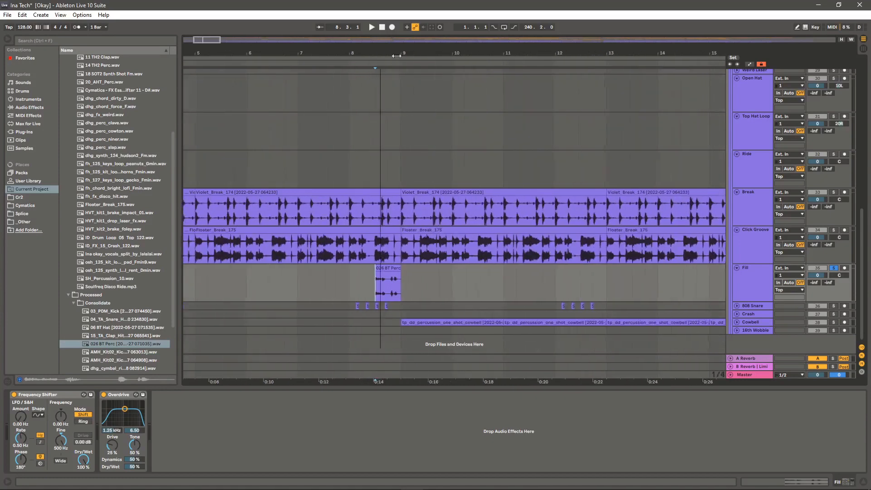
scroll(680, 249, "down", 5)
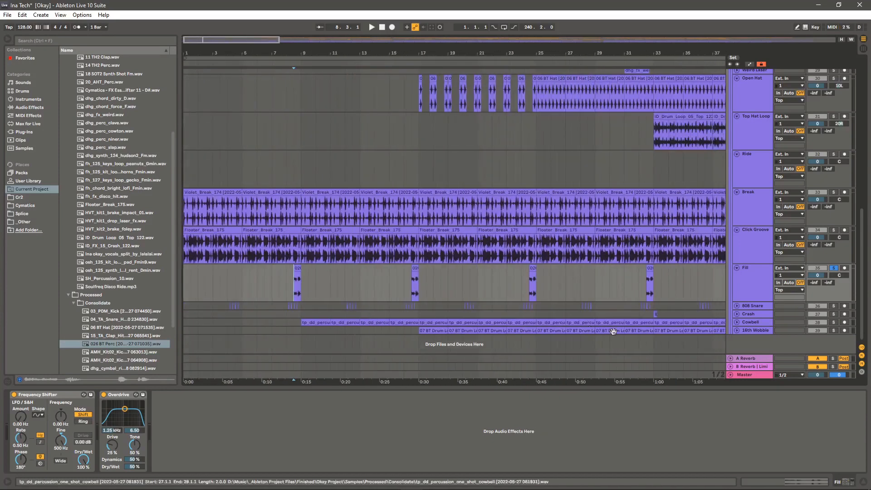
left_click(736, 306)
left_click(833, 306)
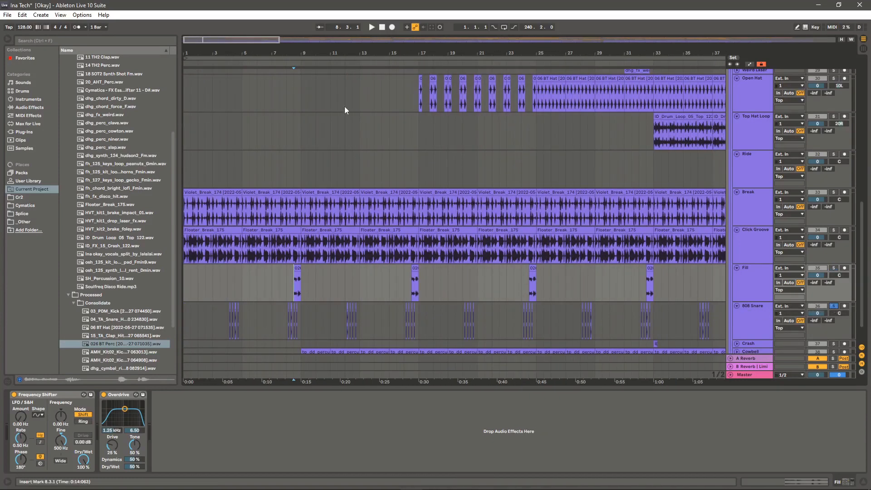
left_click_drag(290, 53, 311, 299)
left_click(287, 318)
key("space")
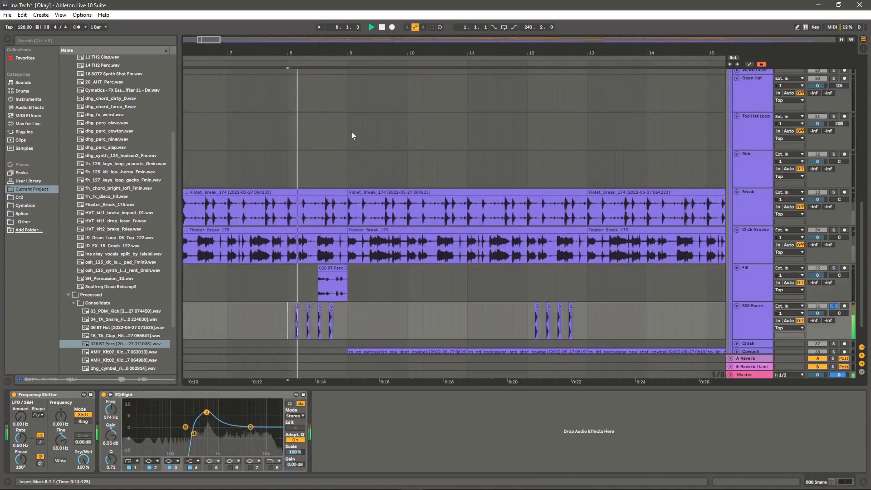
left_click_drag(351, 53, 351, 39)
Unfold the Crash track and view its clips across the whole arrangement
scroll(458, 296, "down", 2)
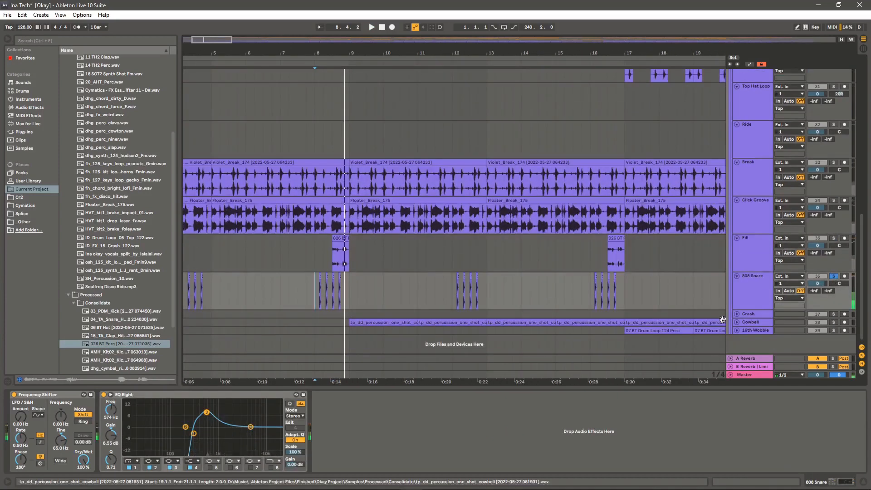
left_click(736, 314)
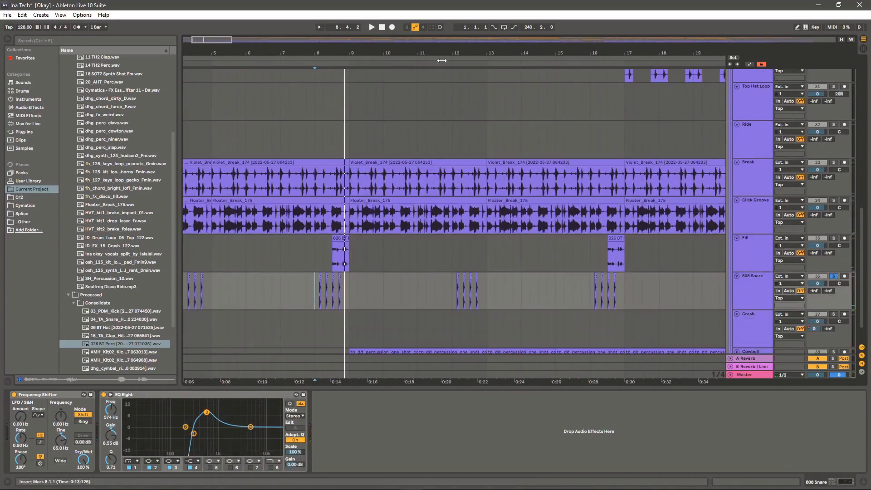
left_click_drag(443, 52, 442, 27)
scroll(441, 363, "down", 2)
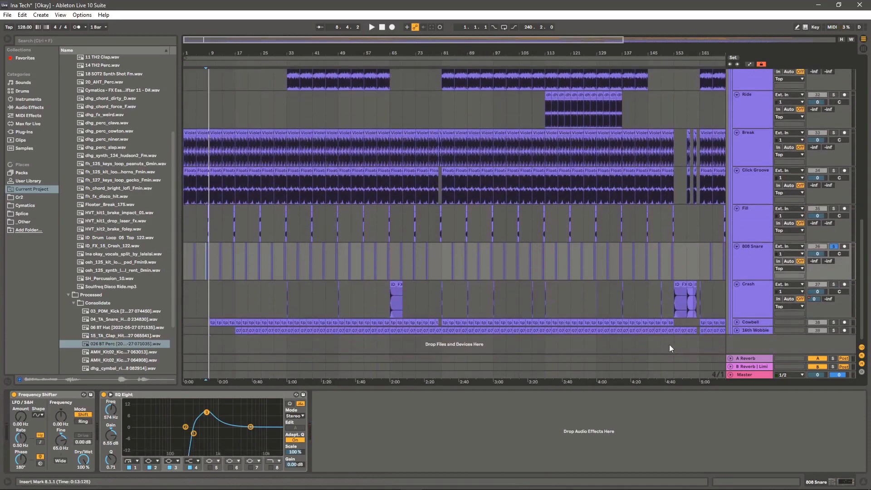
Unfold and solo the Cowbell track and play it from bar 33 with its devices shown
left_click(740, 325)
left_click(736, 323)
left_click(833, 320)
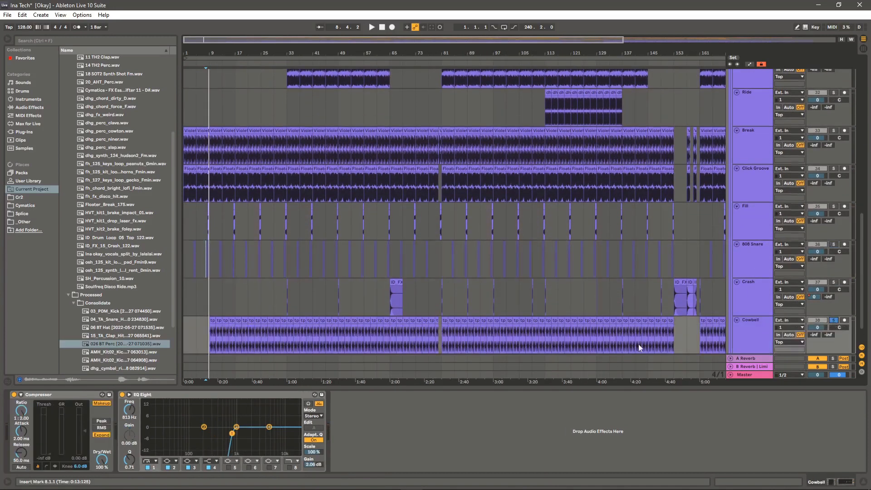
left_click(288, 339)
key("space")
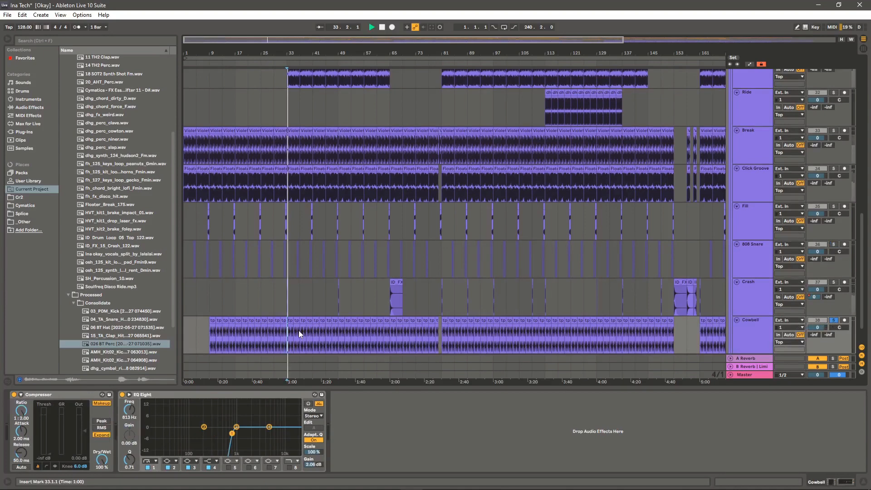
Solo the 16th Wobble track in place of Cowbell, play it from bar 33, unfold it, and show its devices
scroll(297, 300, "down", 2)
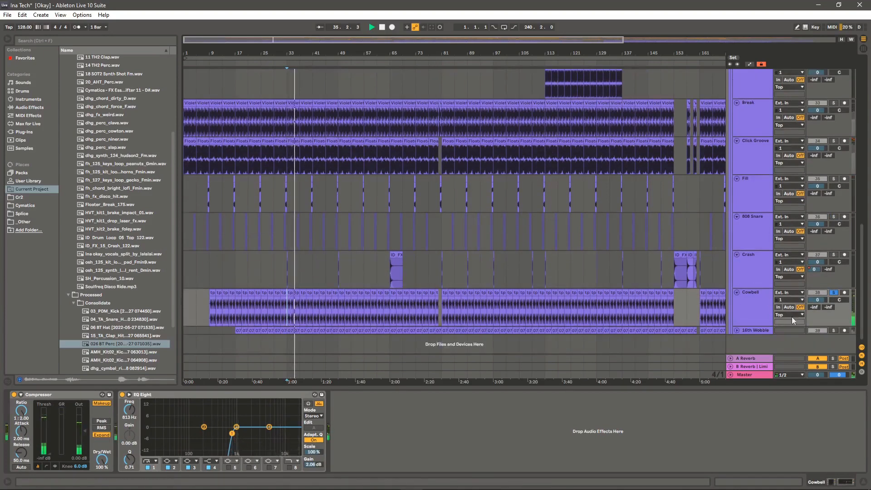
left_click(833, 330)
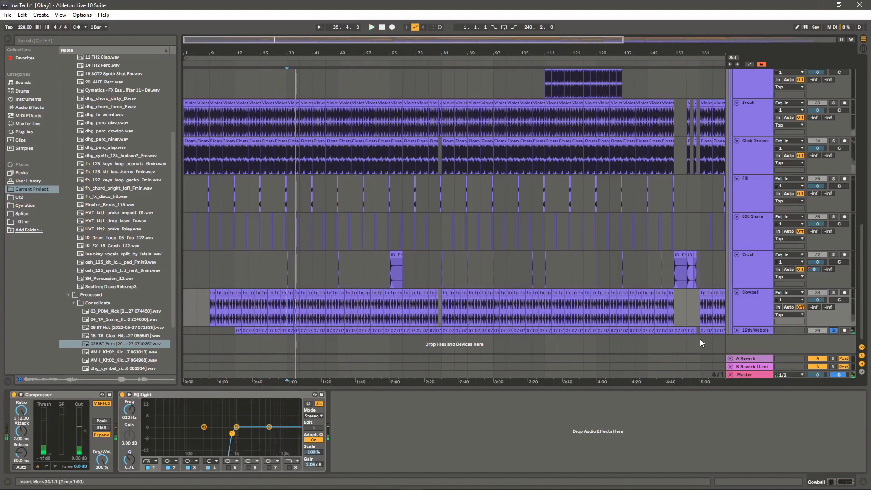
key("space")
left_click(738, 330)
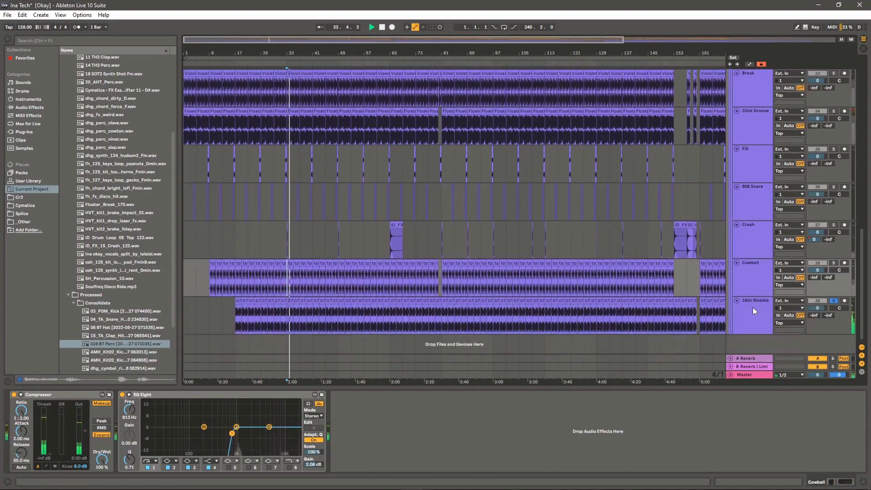
left_click(752, 306)
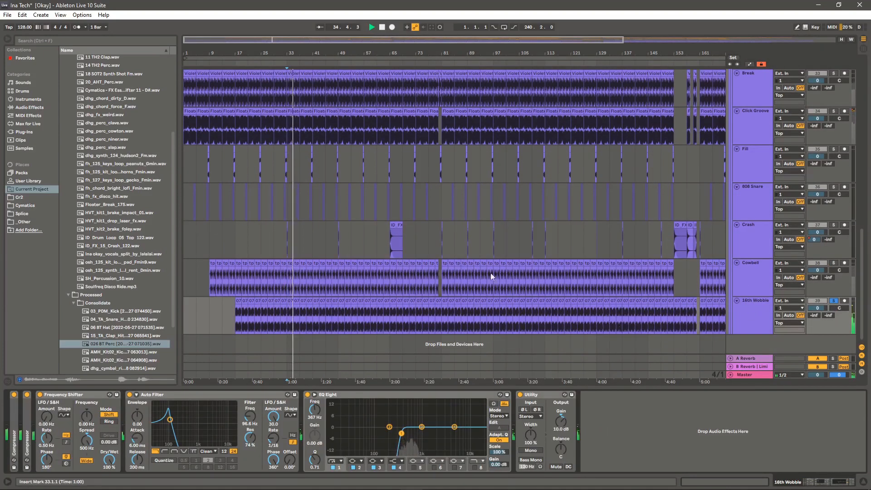
Show the second Compressor on the 16th Wobble track and go through its Frequency Shifter, Auto Filter and EQ Eight
double_click(26, 410)
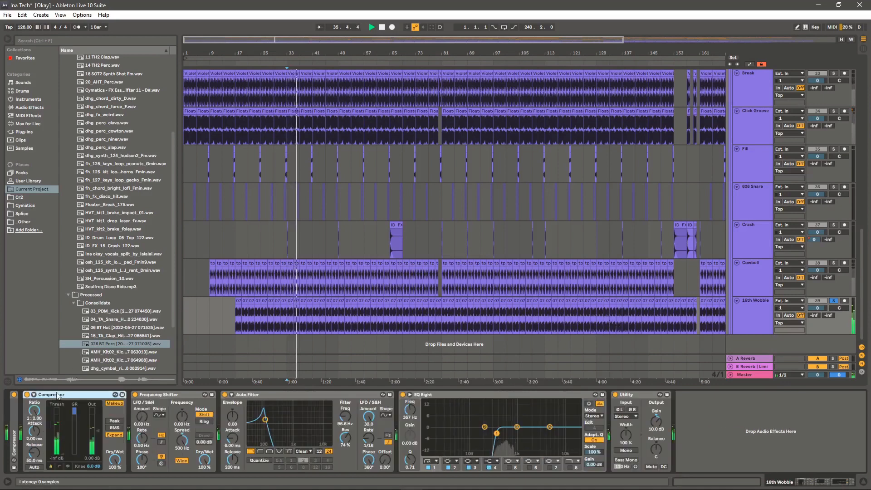
double_click(52, 396)
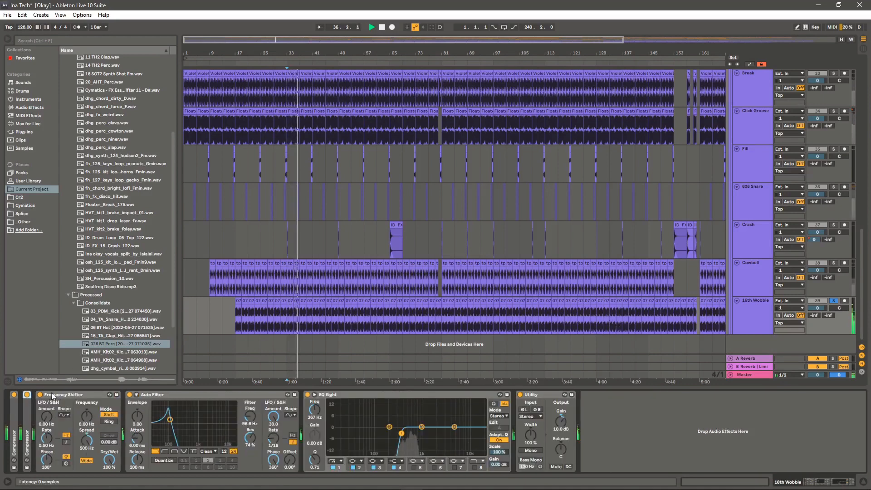
left_click(81, 394)
left_click(200, 396)
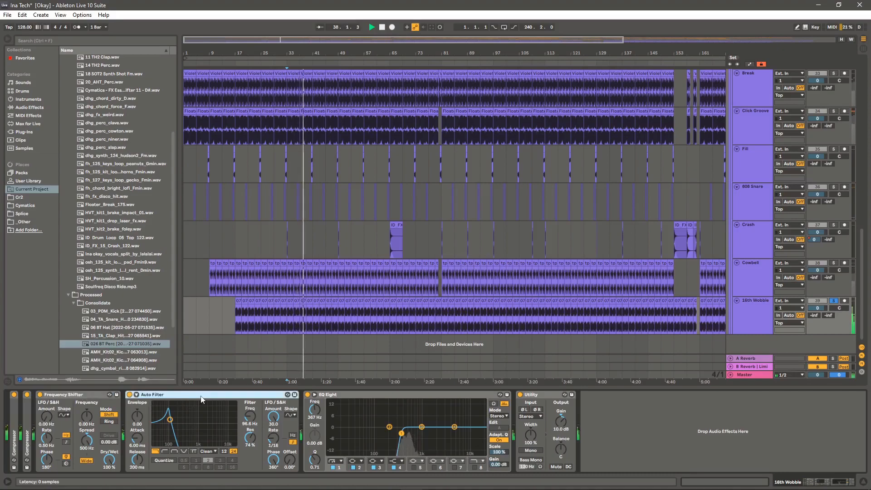
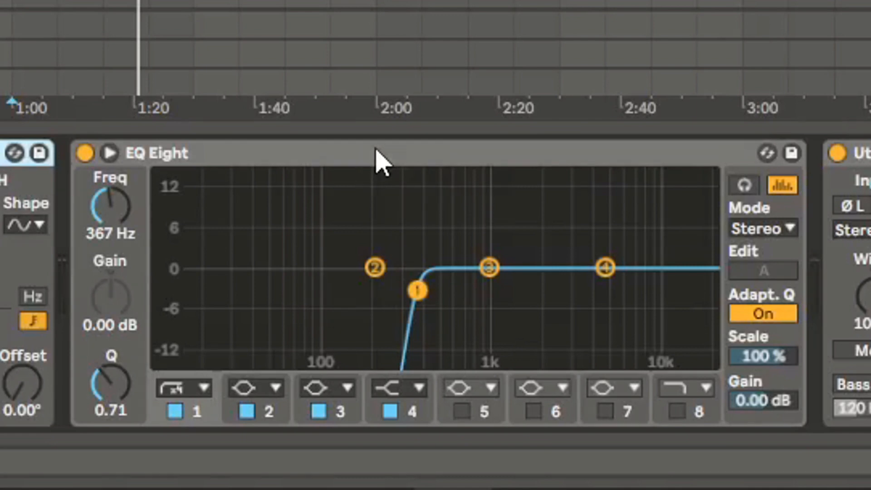
left_click(376, 151)
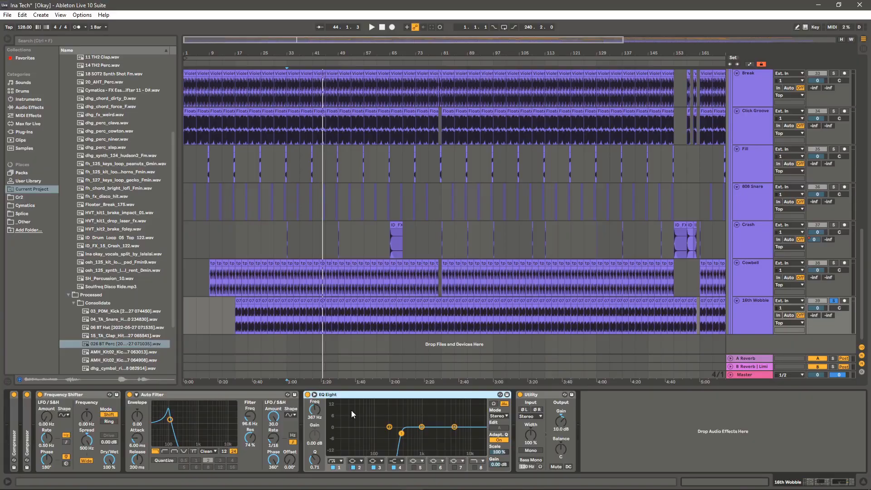
Play 16th Wobble from bar 33, bypassing and re-enabling Auto Filter to compare the sound
key("space")
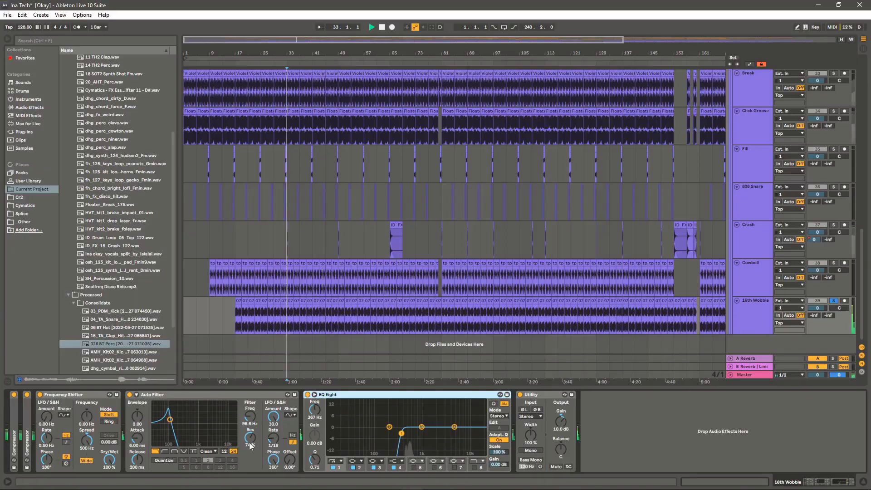
left_click(129, 394)
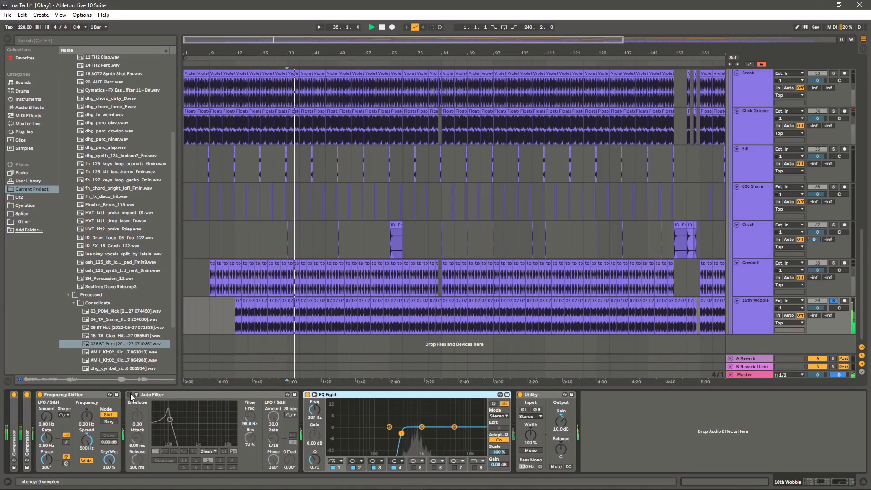
left_click(129, 394)
key("space")
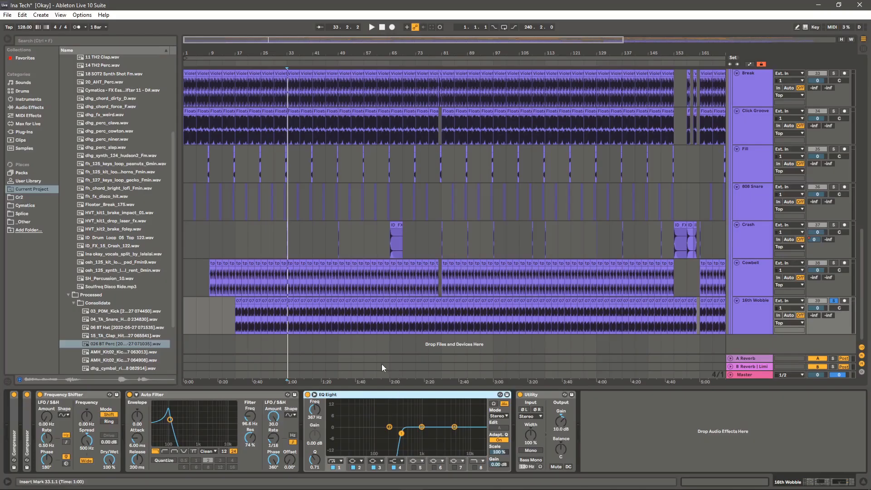
Solo the Ina vocal group in place of the drum tracks and unfold its Main track
left_click(354, 345)
scroll(350, 344, "up", 2)
scroll(342, 335, "down", 2)
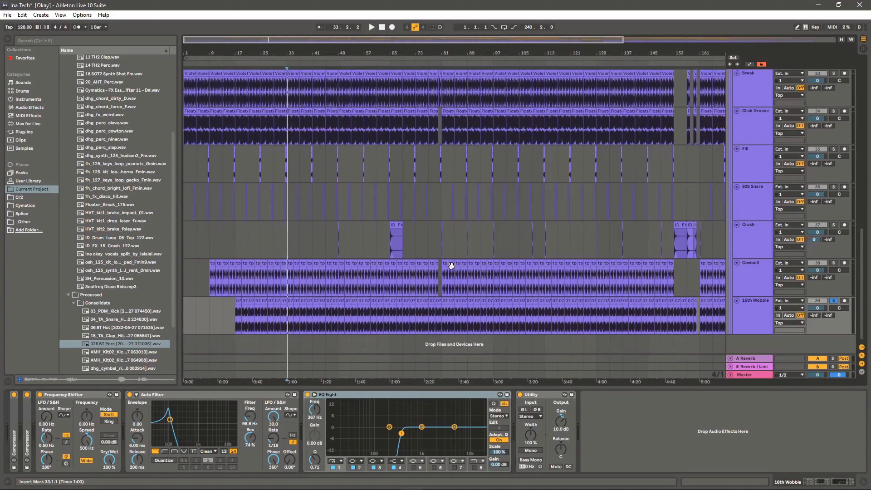
scroll(467, 260, "up", 10)
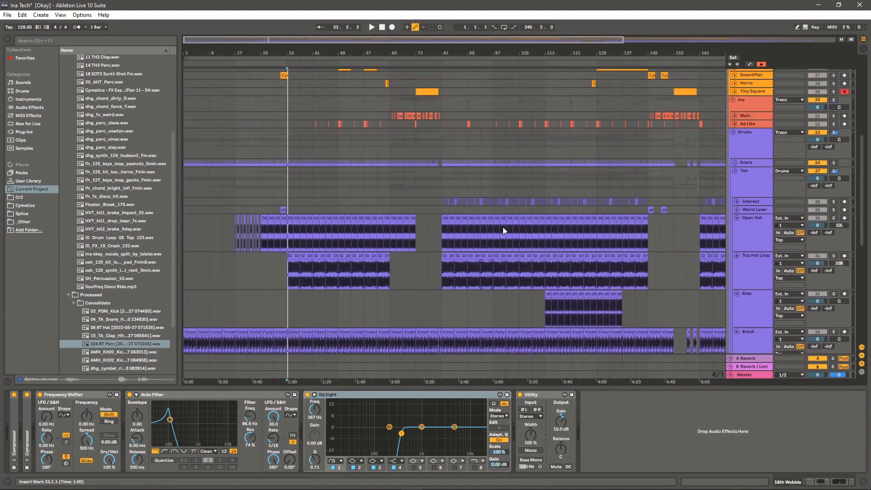
scroll(535, 190, "up", 3)
scroll(467, 75, "down", 3, "ctrl")
scroll(589, 200, "up", 3)
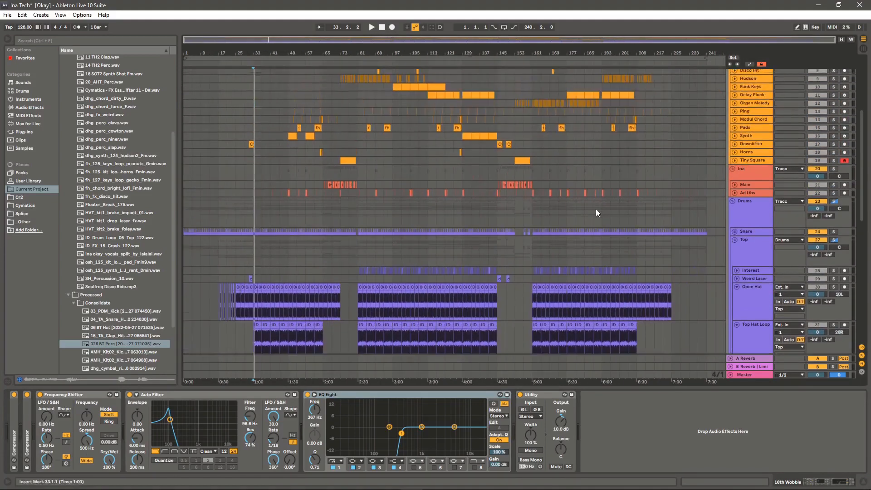
scroll(653, 225, "up", 2)
left_click(753, 204)
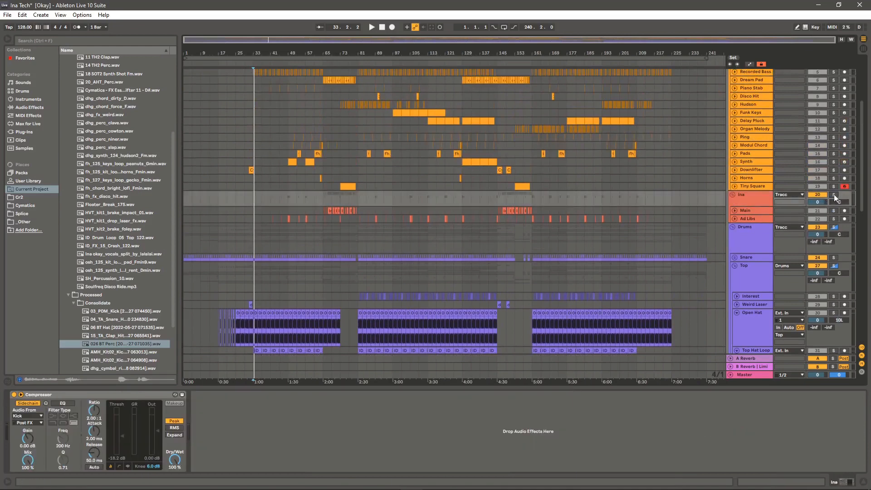
left_click(735, 210)
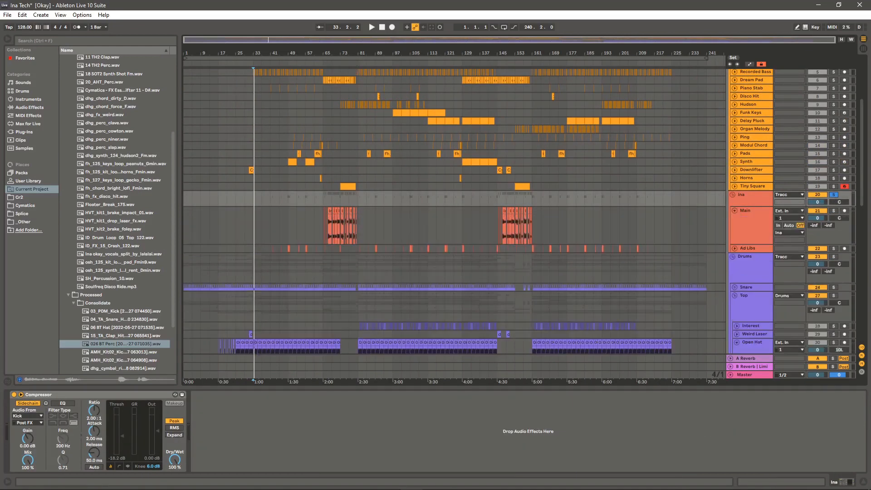
Play the first block of vocal clips on the Main track from bar 65
left_click_drag(358, 59, 317, 130)
left_click(307, 223)
key("space")
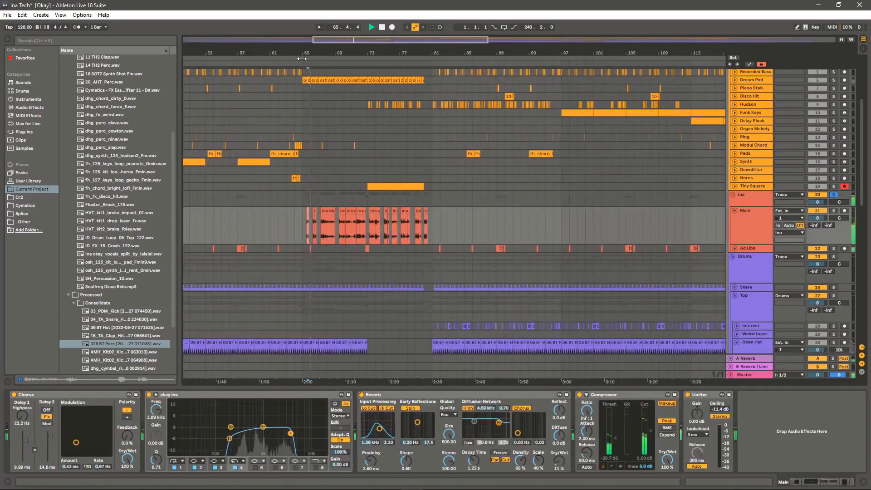
left_click_drag(303, 53, 329, 84)
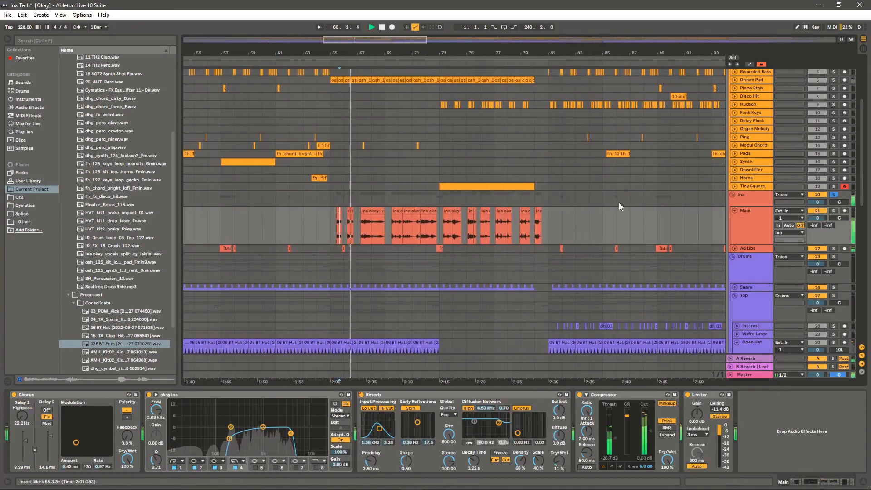
Unfold the Ad Libs track and show the Ina group's sidechained Compressor
left_click(734, 248)
left_click(753, 228)
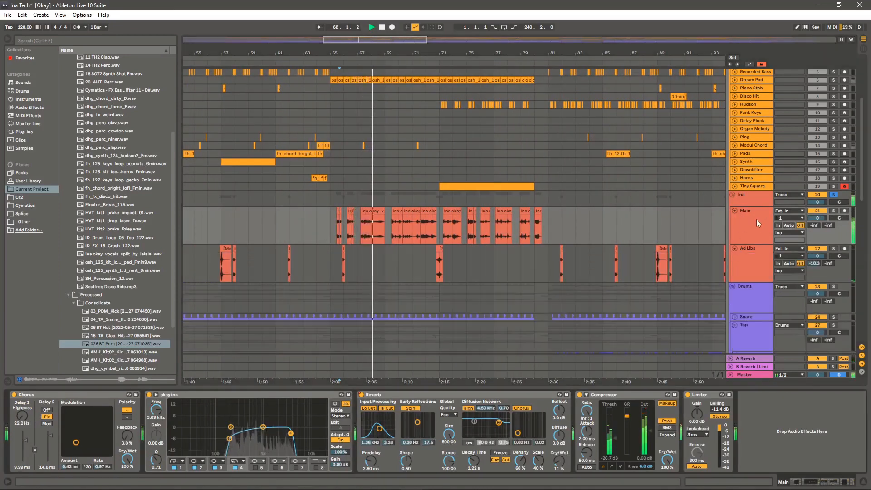
left_click(756, 199)
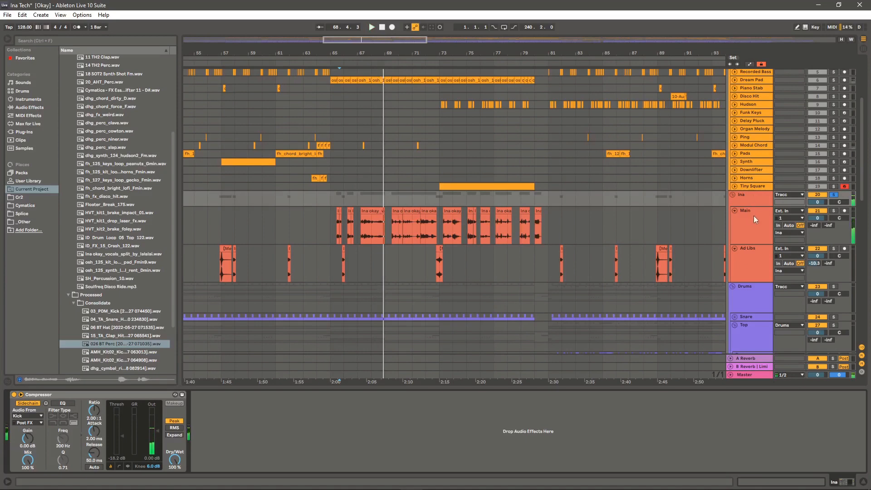
Show the Main track's devices and go through Chorus, the okay ina EQ, Reverb, Compressor and Limiter
left_click(753, 216)
left_click(82, 400)
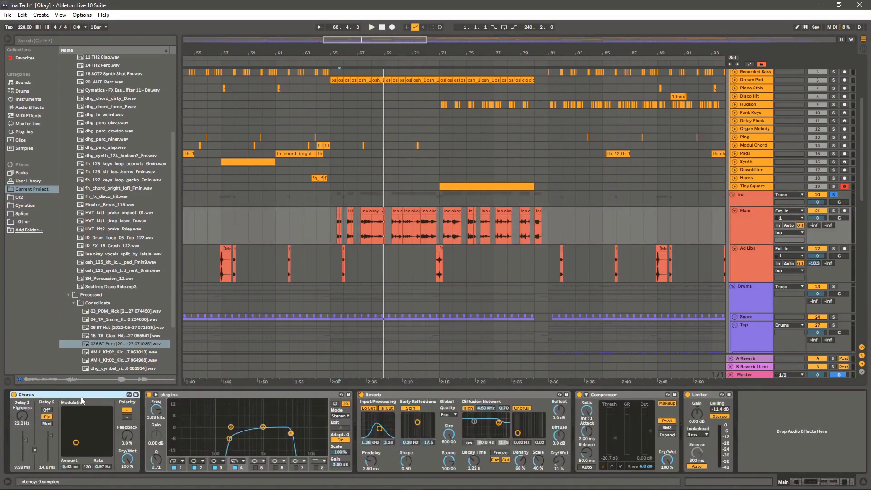
left_click(179, 398)
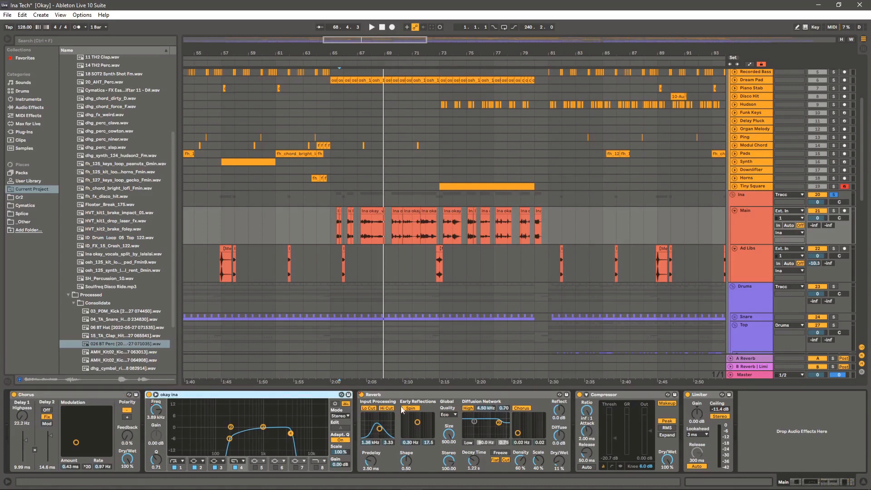
left_click(412, 399)
left_click(627, 397)
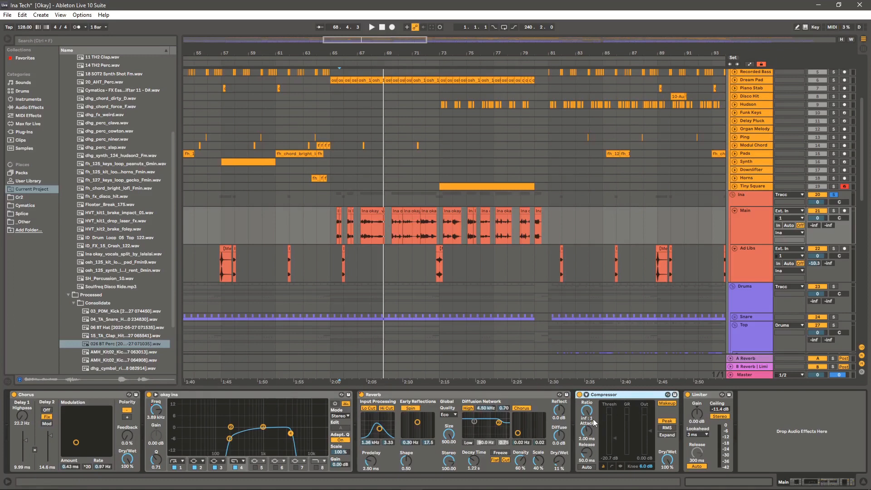
left_click(702, 395)
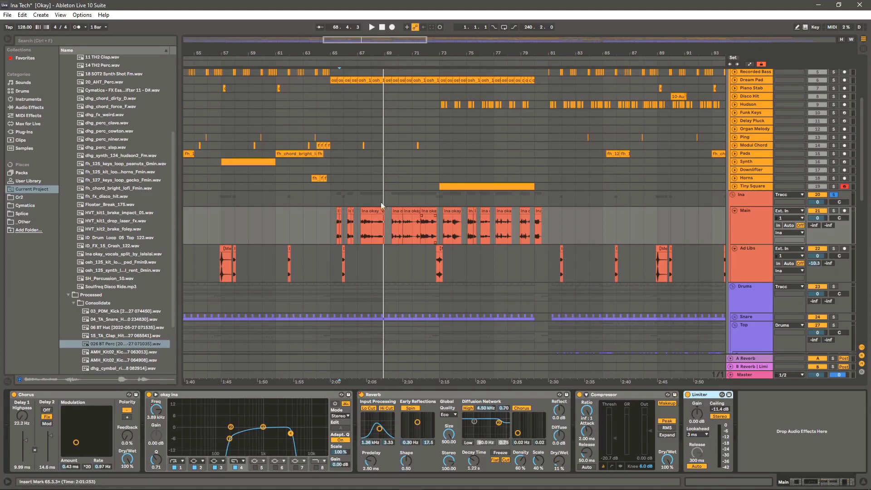
Play the Main track's vocal from bar 67 and stop after that phrase
left_click(364, 236)
key("space")
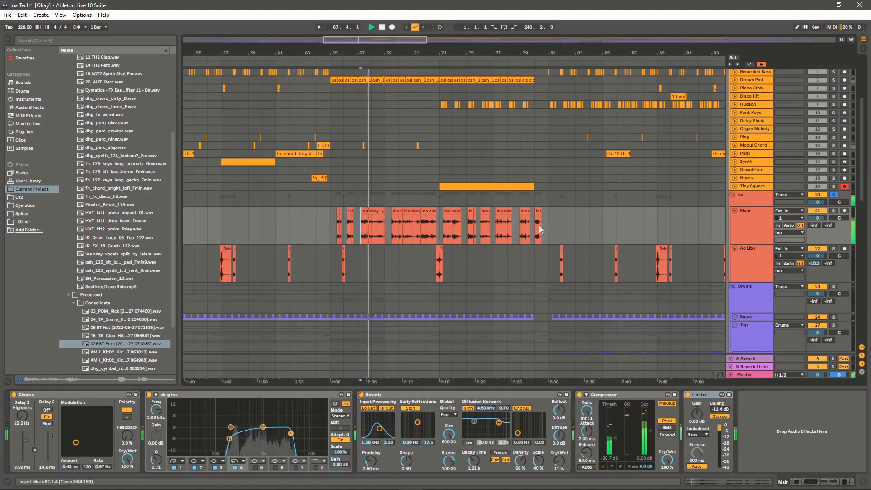
key("space")
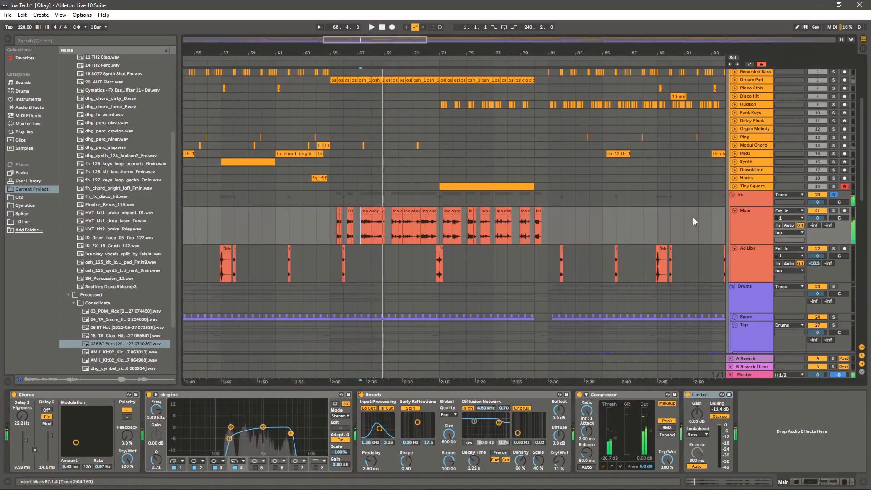
left_click(749, 216)
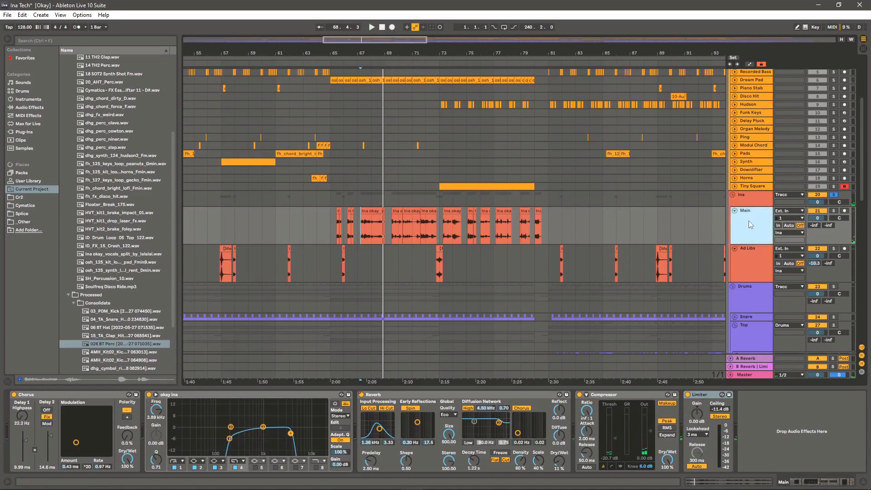
Examine how the vocal clips on the Main track are cut and spaced between bars 65 and 81
left_click_drag(378, 48, 406, 48)
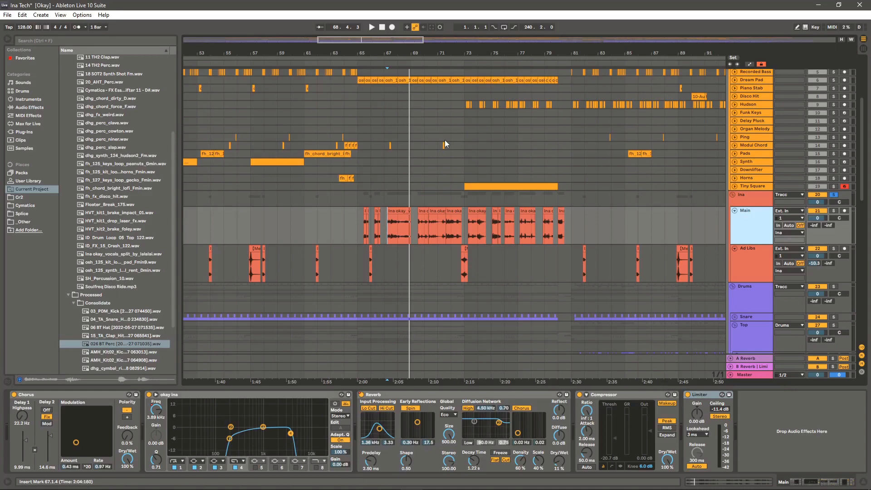
left_click_drag(383, 52, 393, 84)
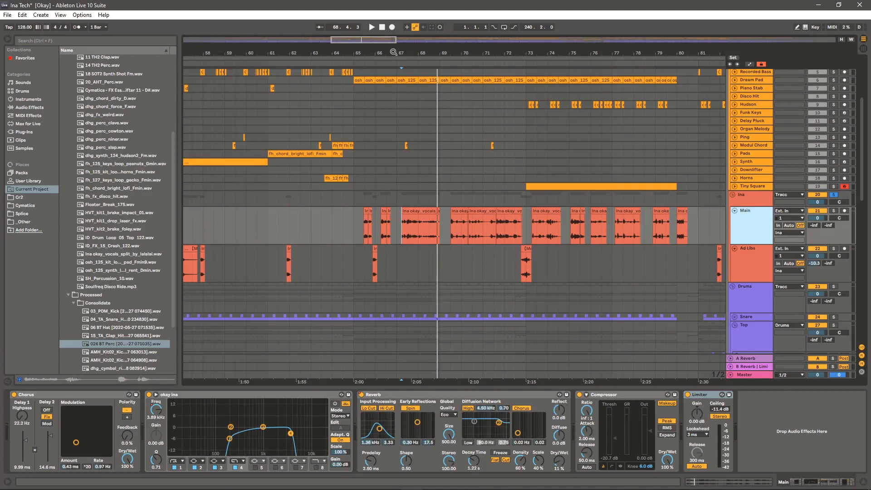
key("minus")
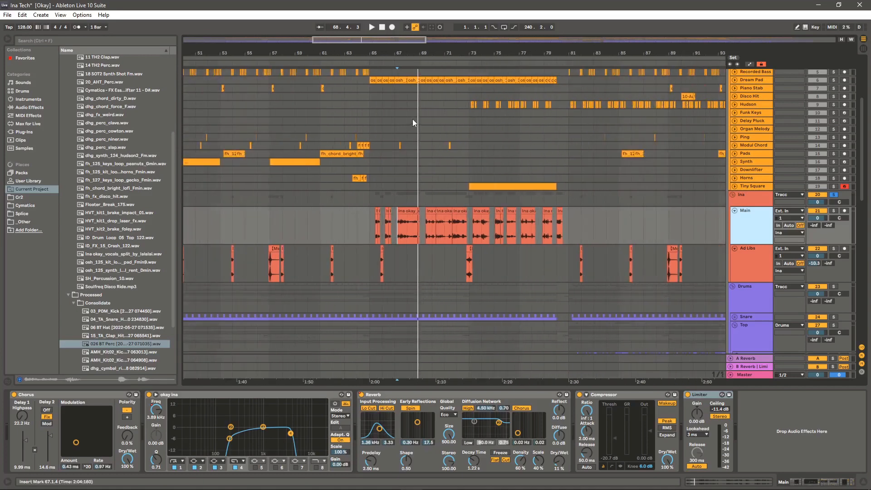
key("plus")
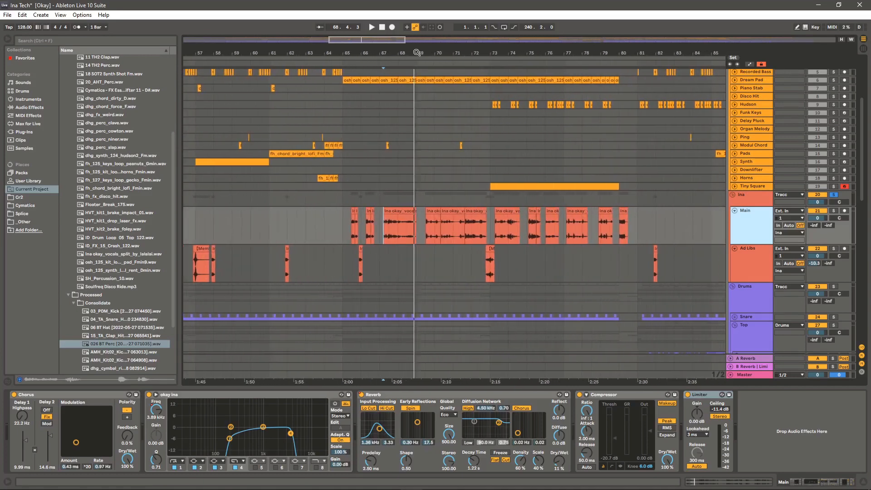
mouse_move(431, 47)
left_mouse_down()
mouse_move(467, 51)
mouse_move(435, 52)
left_mouse_up()
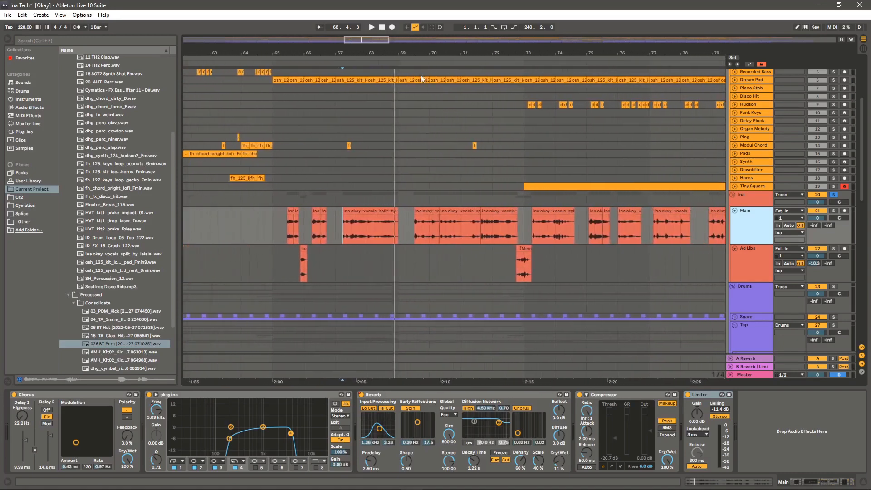
left_click(413, 227)
left_click_drag(403, 52, 402, 38)
Show the Ina group's Compressor, then solo the Ad Libs track with its effect devices shown
left_click(745, 198)
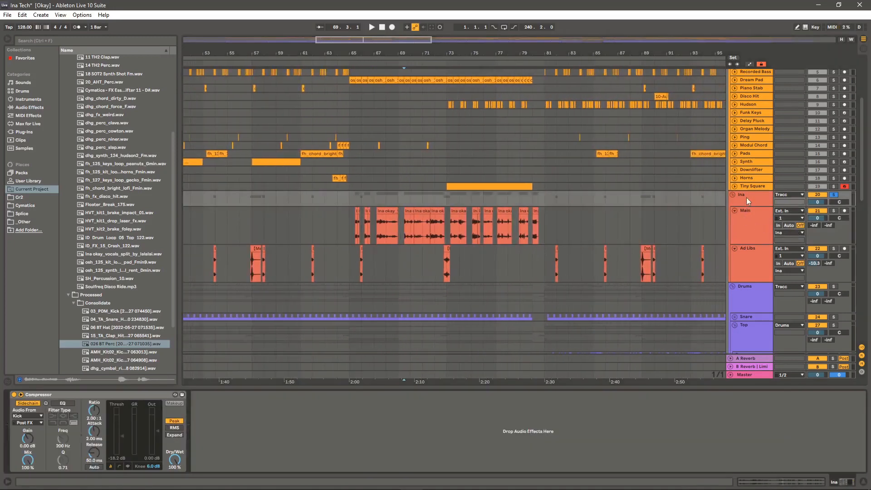
left_click(756, 269)
left_click(834, 248)
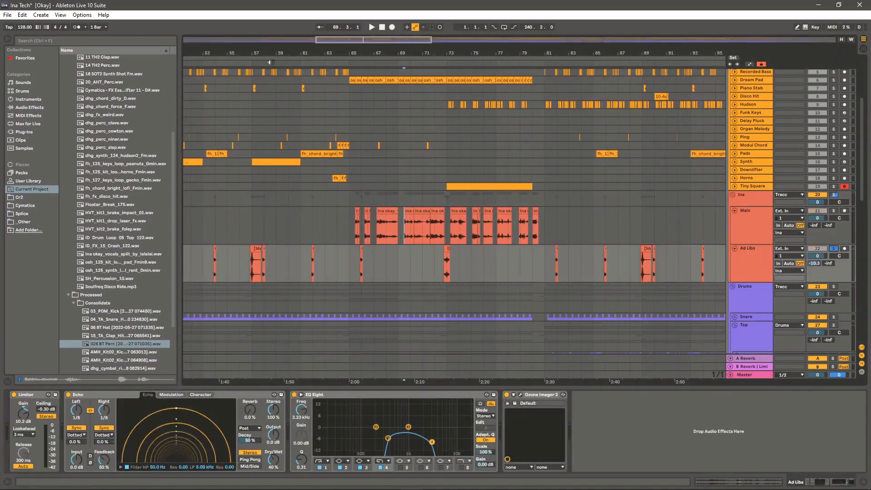
Play the Ad Libs track from 41.4.1, then from 48.4.1 just before the longer clip
left_click_drag(237, 54, 468, 54)
left_click_drag(290, 48, 300, 64)
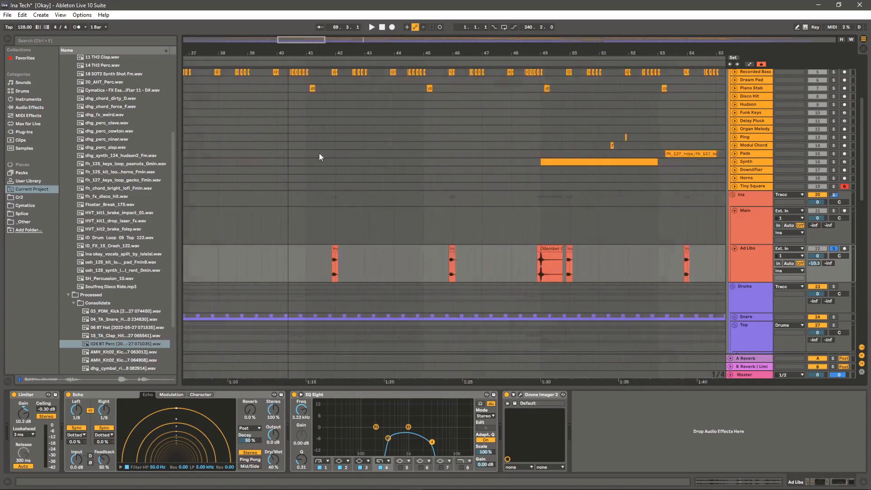
left_click(328, 262)
key("space")
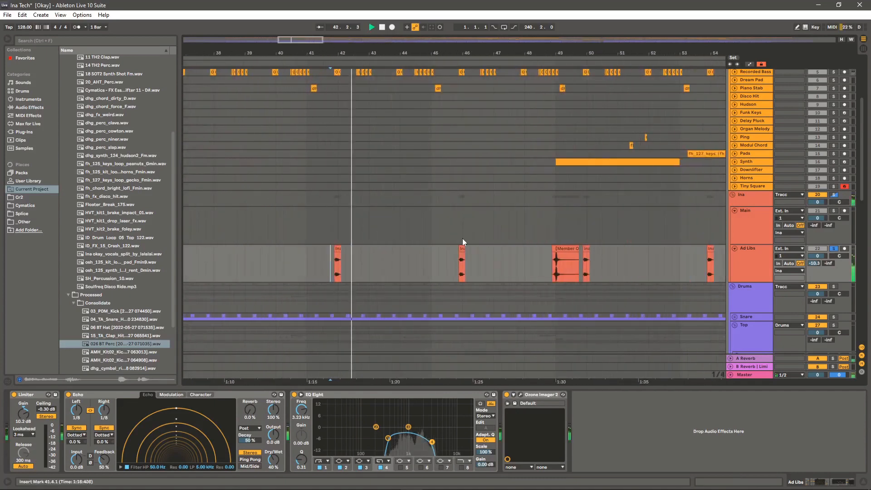
left_click_drag(556, 54, 388, 52)
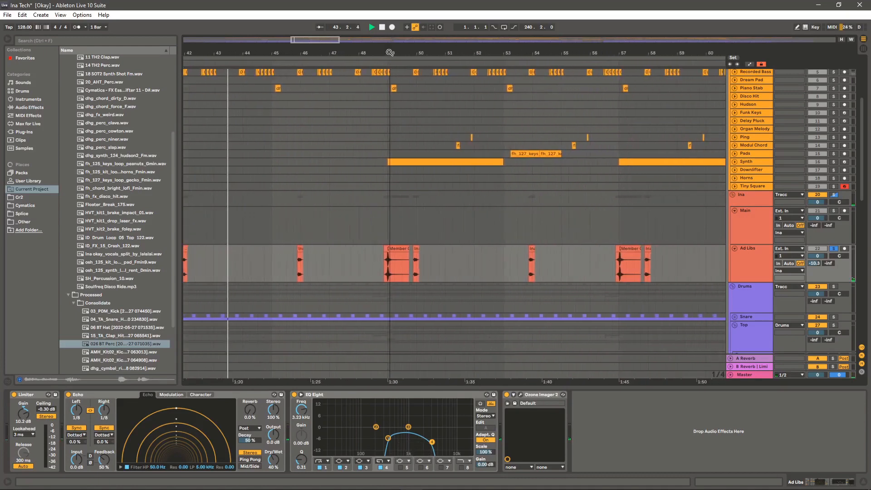
left_click(380, 267)
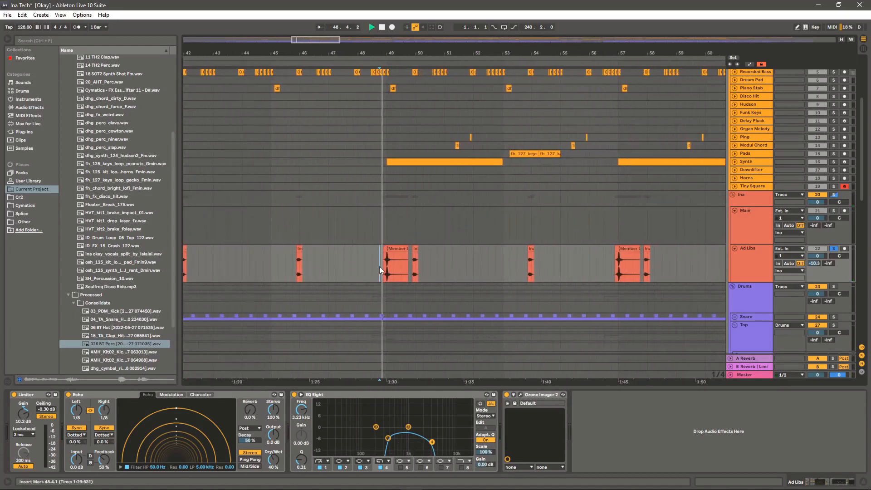
Stop the current playback, play the Ad Libs track from 56.4.1 just before its longer clip, and stop again
key("space")
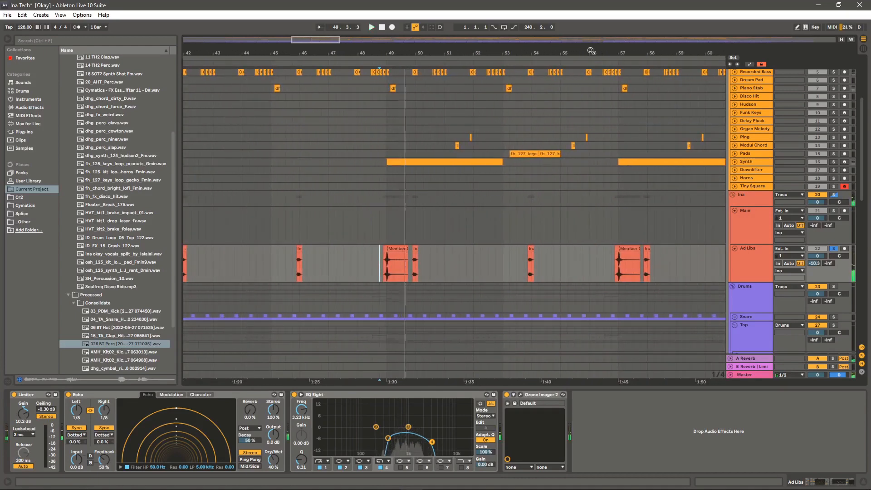
left_click_drag(591, 52, 360, 89)
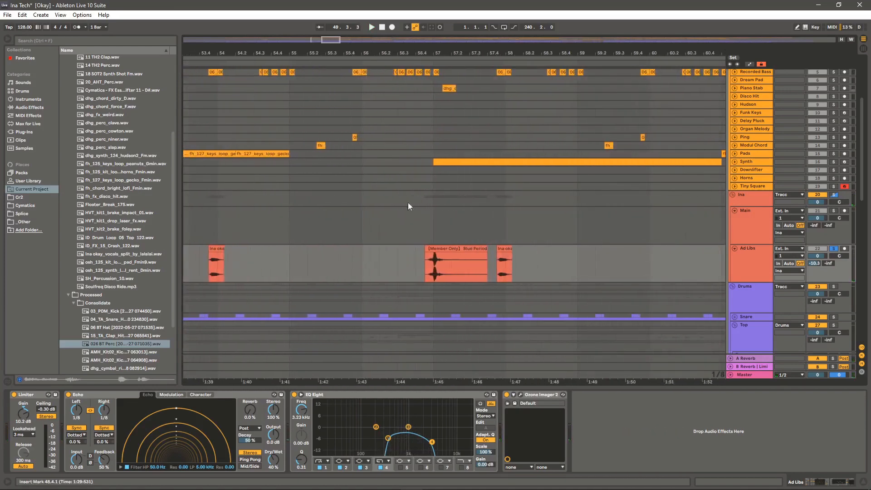
left_click(416, 268)
key("space")
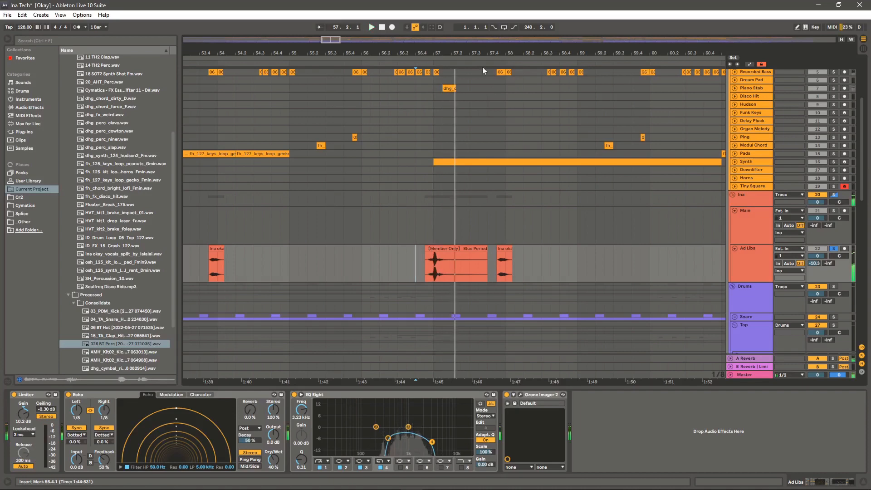
left_click_drag(478, 53, 467, 23)
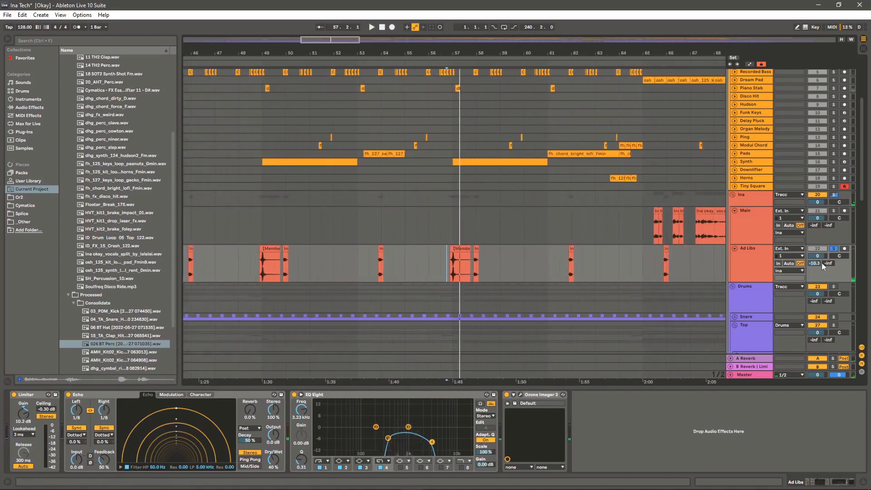
Unsolo the Ad Libs track and fold the Ina and Drums groups
left_click(834, 250)
scroll(638, 270, "up", 3)
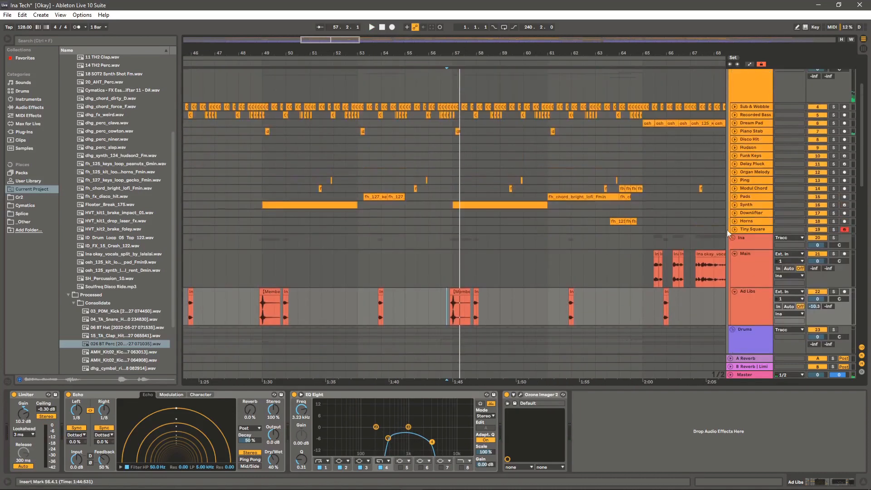
left_click(733, 238)
left_click(733, 246)
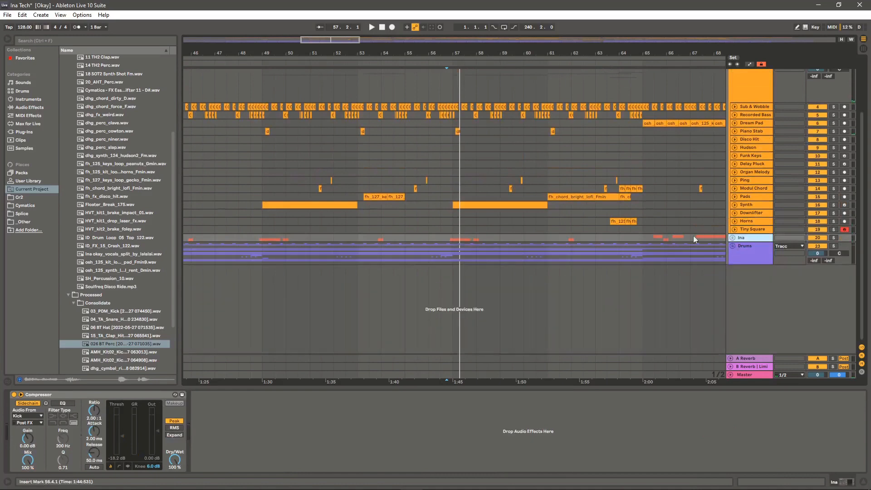
Solo the Melodics group, narrowing the solo to its unfolded Sub & Wobble track
scroll(693, 236, "up", 5)
left_click(834, 133)
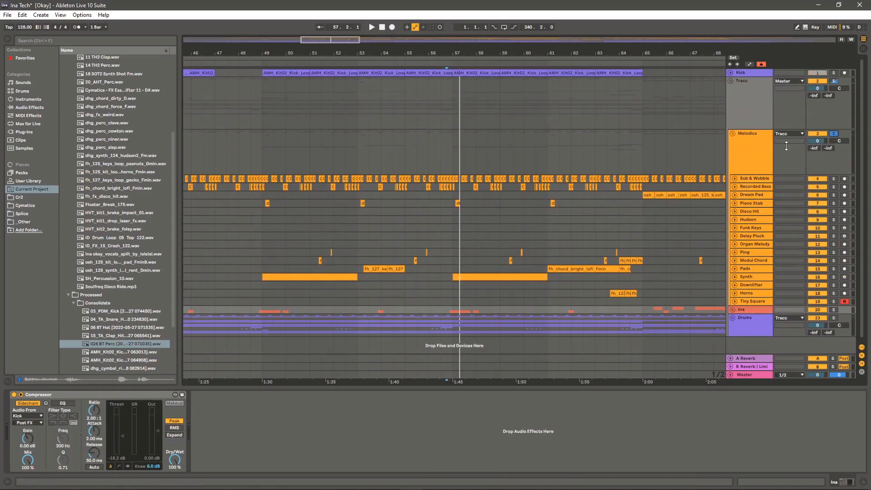
left_click_drag(497, 49, 503, 7)
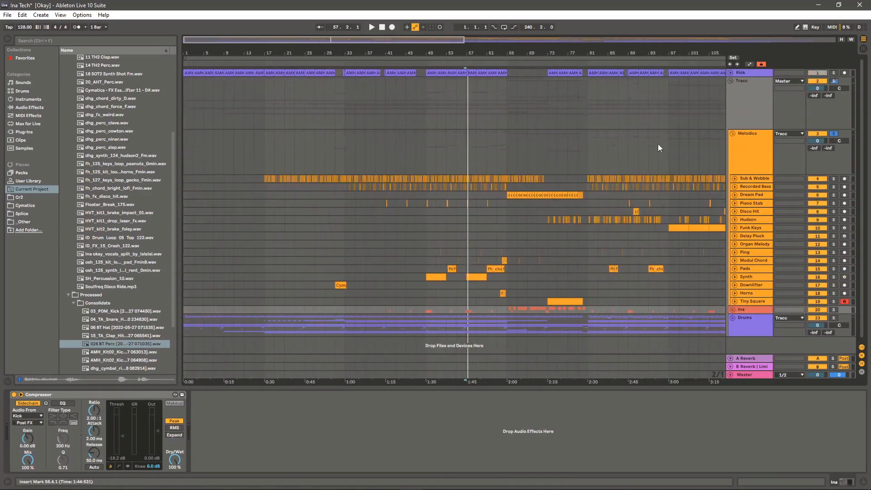
left_click(734, 180)
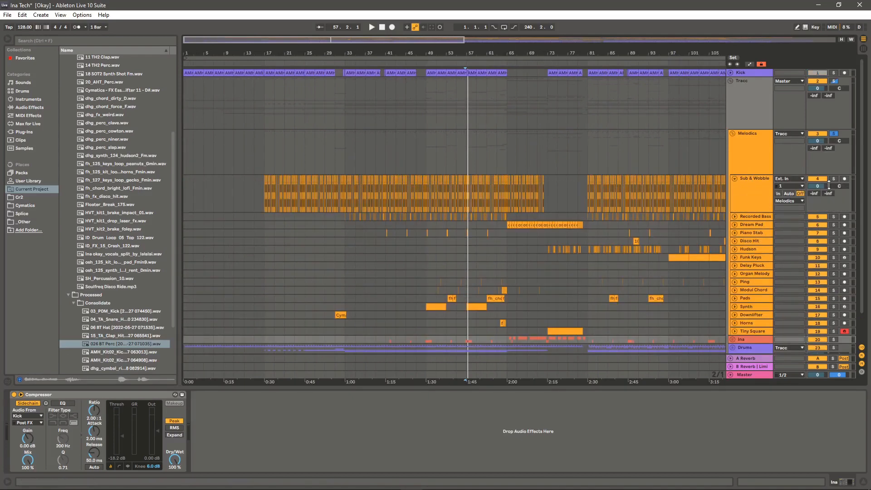
scroll(280, 145, "up", 5)
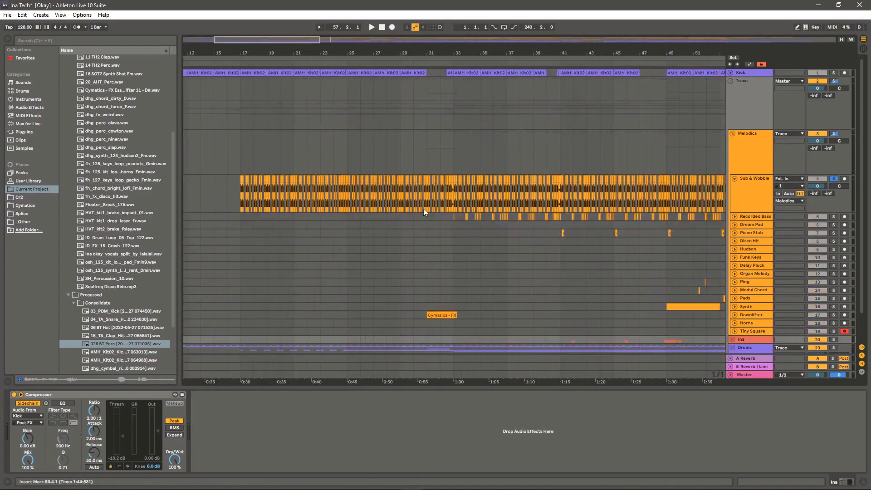
Play the Sub & Wobble track from bar 30 into bar 33 with its effect devices shown
left_click(413, 194)
key("space")
left_click_drag(519, 53, 439, 56)
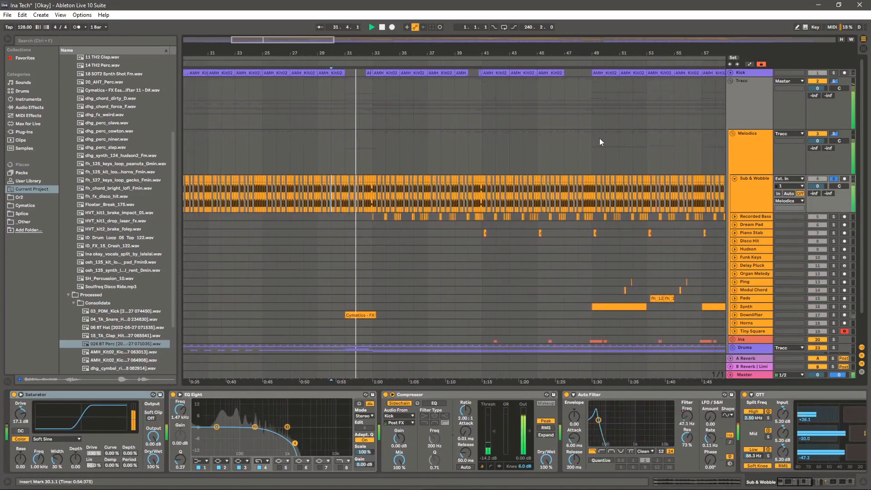
left_click(757, 195)
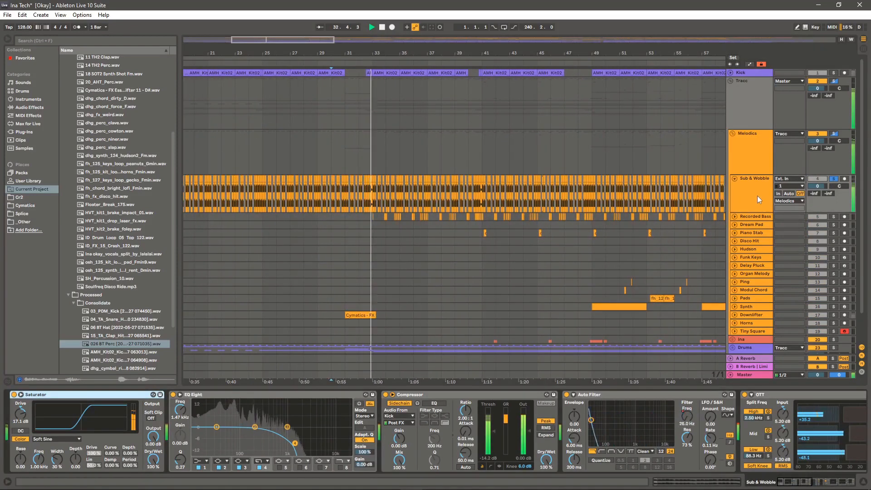
key("space")
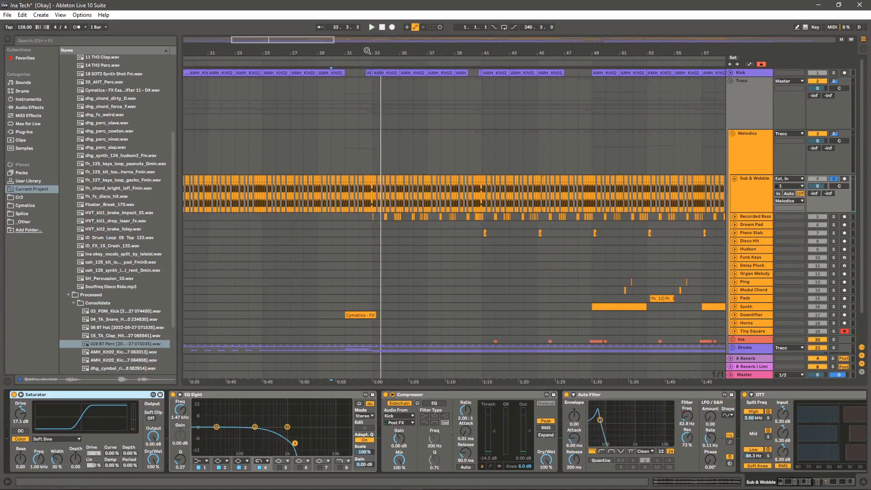
Reveal the Sub & Wobble clip at 33.1.1 in the browser and preview its sample 02_PDM_Bass_Loop_Synth_119_D.wav
left_click_drag(367, 51, 372, 54)
right_click(523, 180)
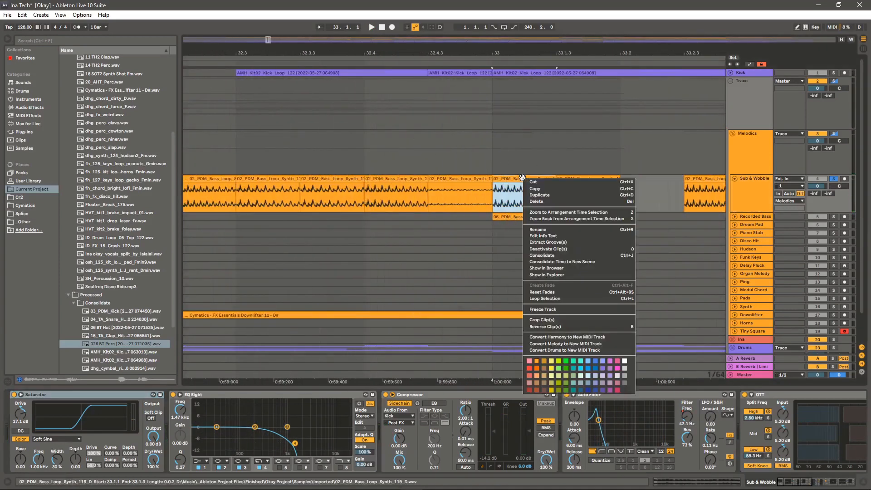
left_click(546, 268)
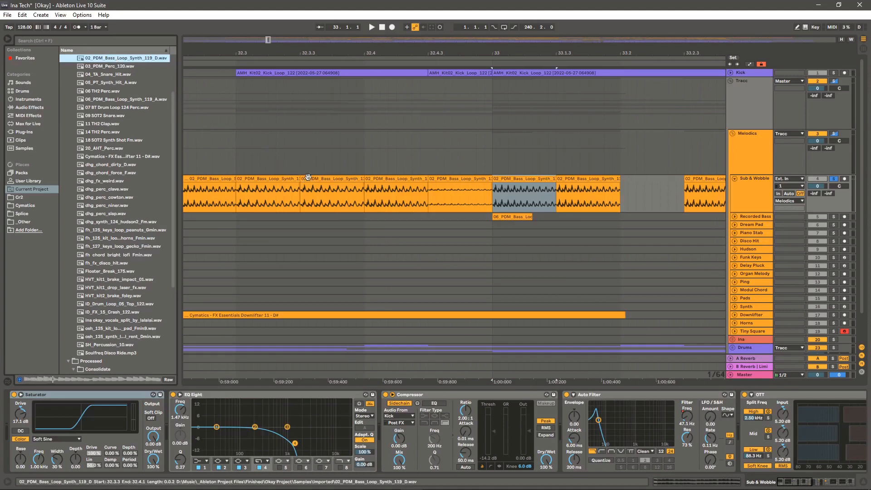
left_click_drag(498, 52, 443, 53)
left_click(136, 59)
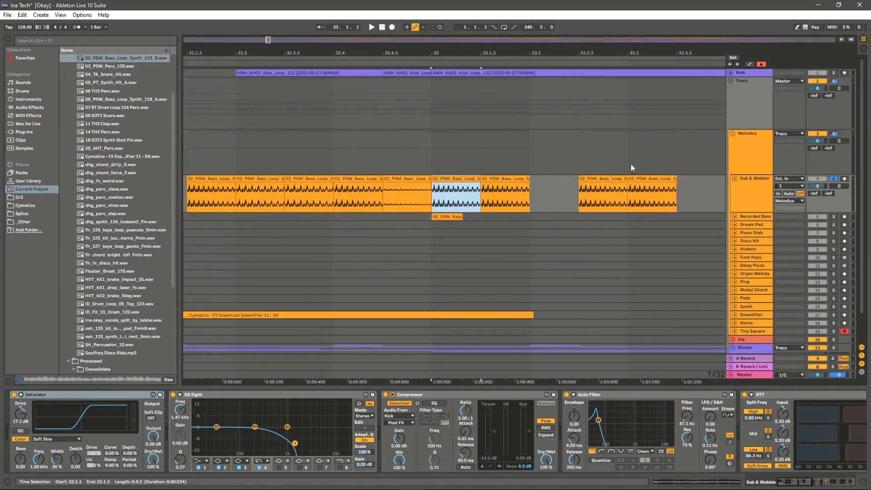
Place the insert mark at 33.1.1 and switch off all effect devices on the Sub & Wobble track
left_click(433, 201)
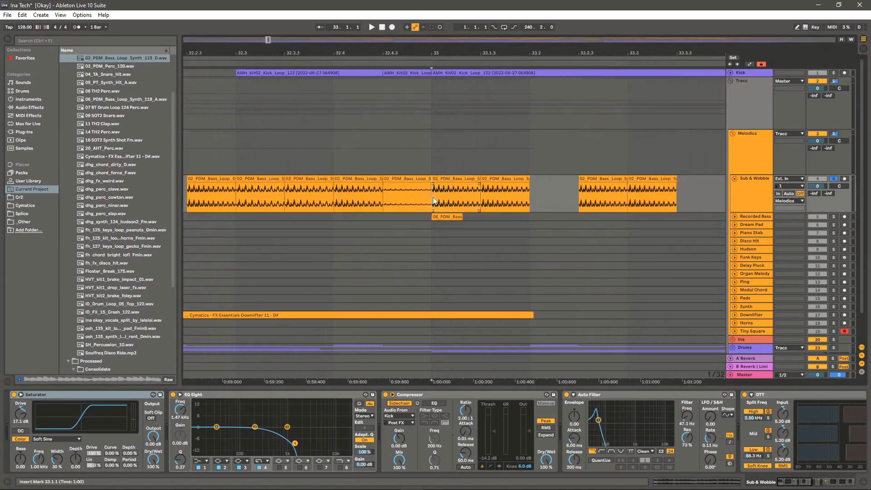
left_click(94, 396)
left_click(249, 395)
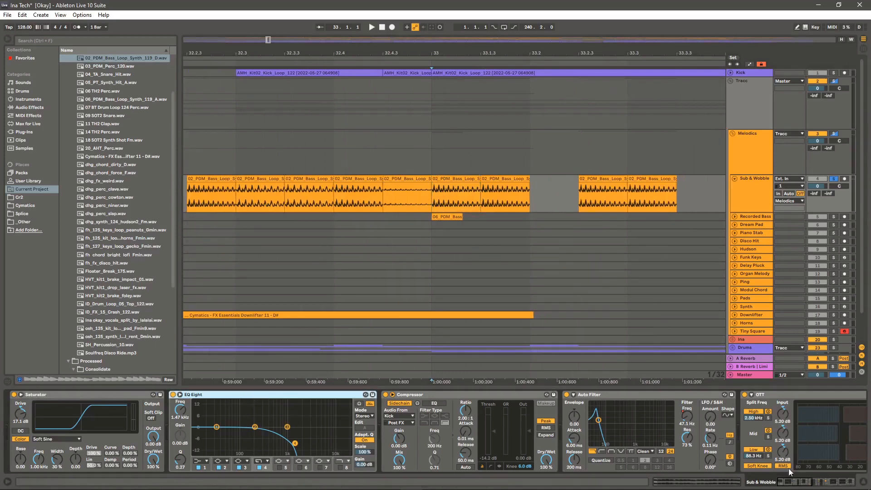
left_click_drag(792, 483, 851, 482)
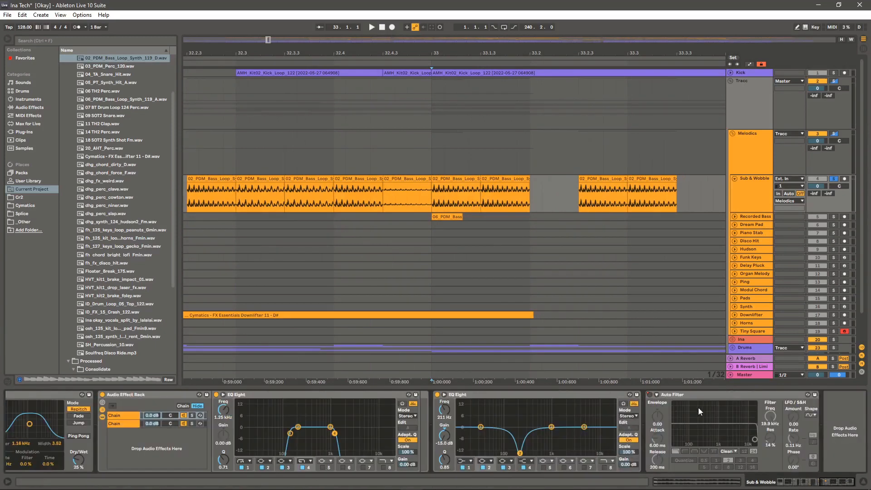
left_click(437, 394)
left_click(103, 394)
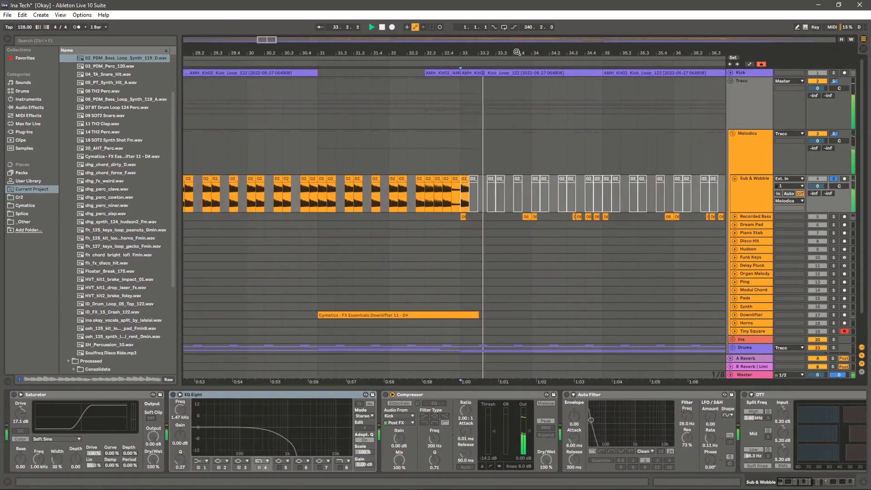
Play the unprocessed Sub & Wobble bass from 33.1.1
left_click_drag(517, 52, 367, 51)
key("space")
key("space")
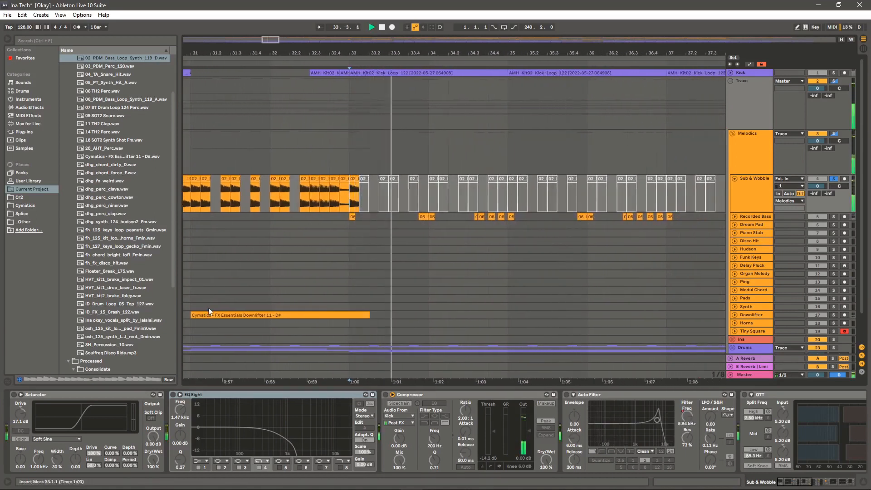
Switch the Saturator and the first EQ Eight back on one at a time, replaying the bass from 33.1.1 with each
left_click(14, 394)
key("space")
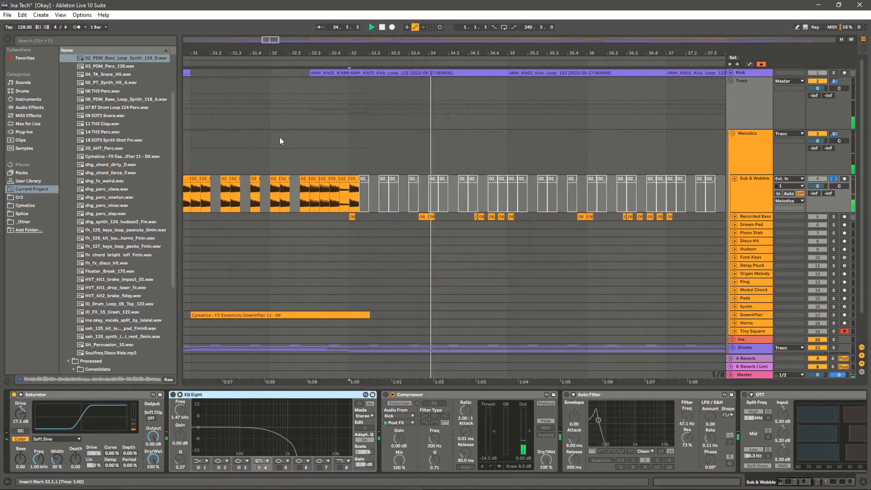
left_click(173, 394)
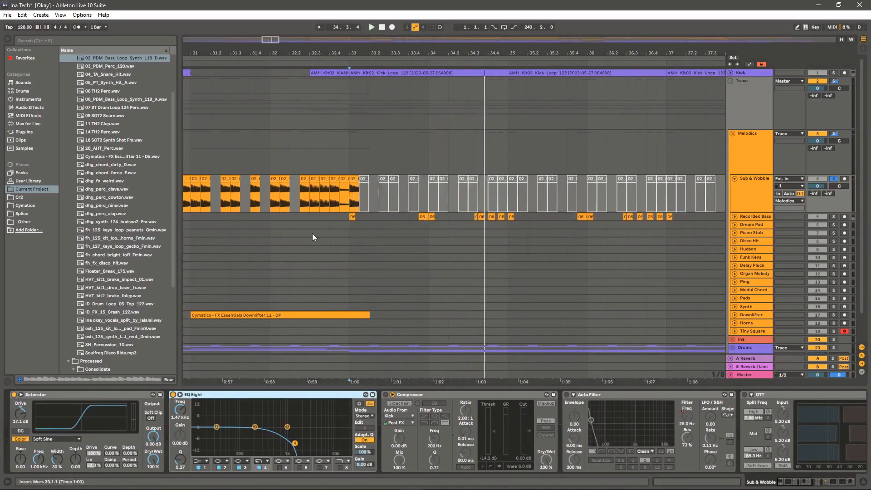
key("space")
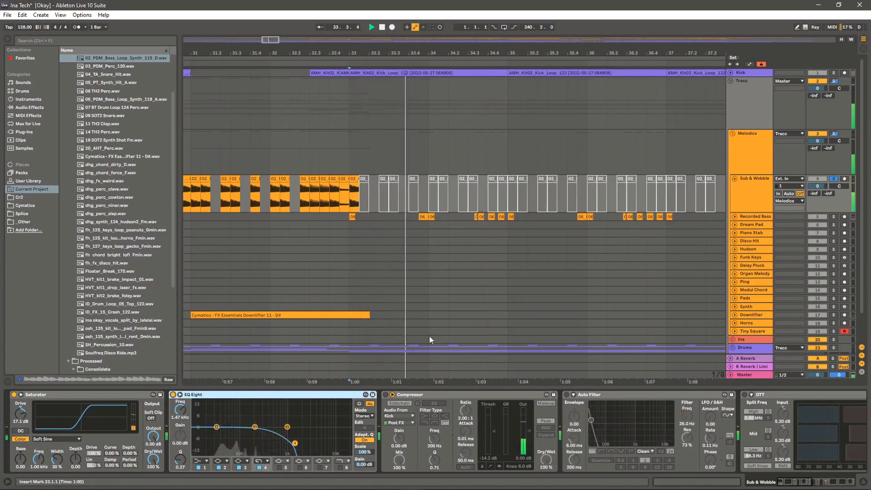
key("space")
Switch the Compressor and Auto Filter back on one at a time, replaying the bass from 33.1.1 with each
left_click(386, 394)
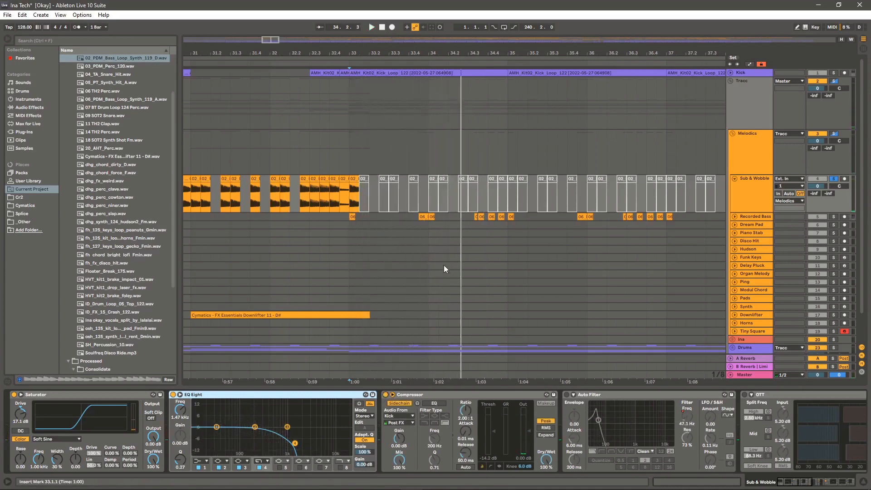
key("space")
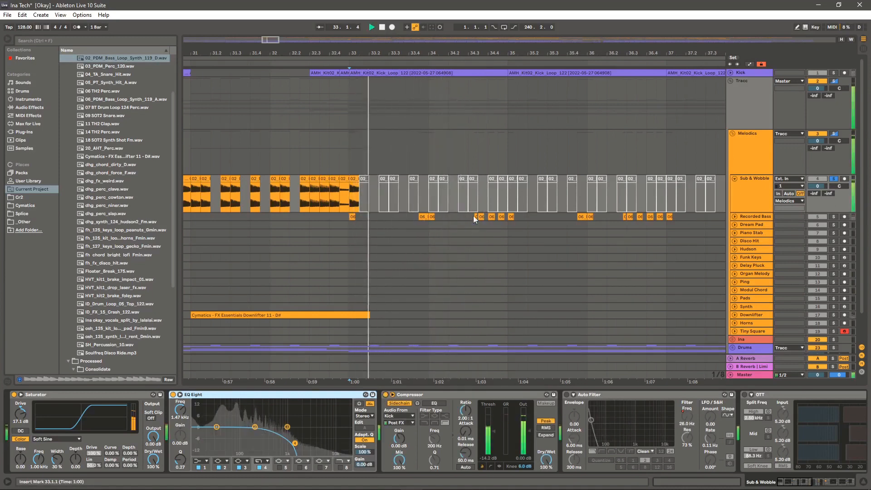
left_click(567, 395)
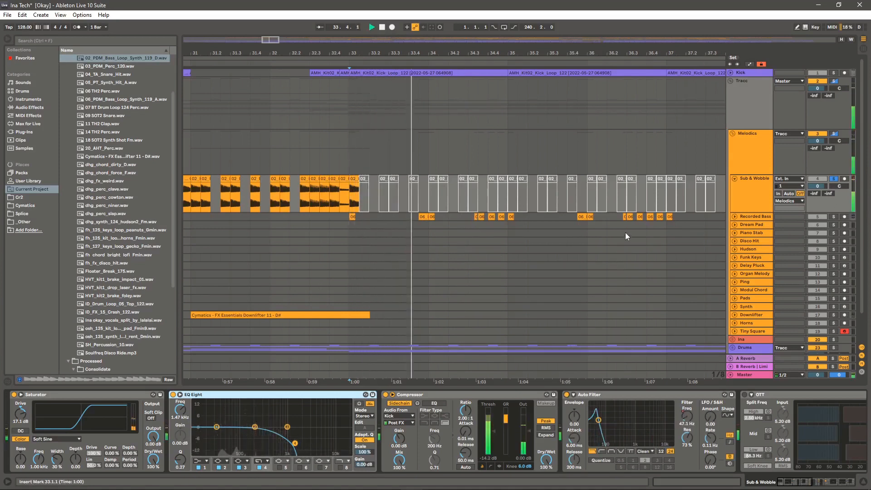
key("space")
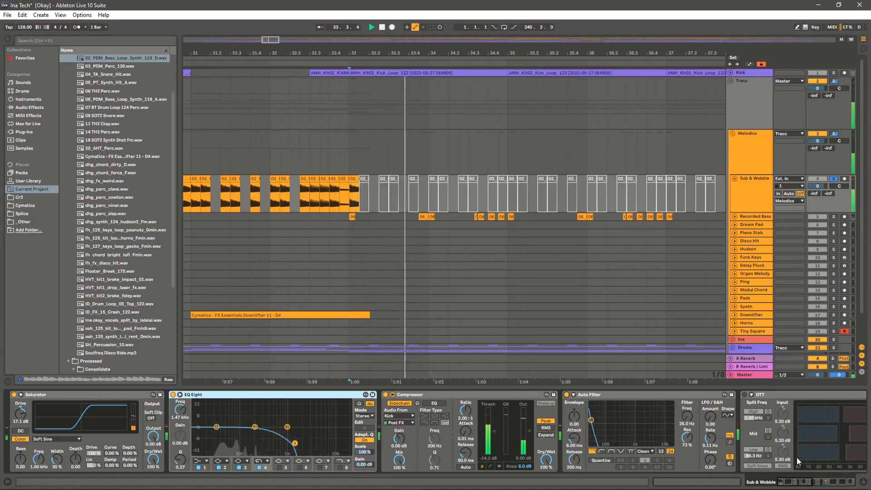
Switch OTT back on in the Sub & Wobble device chain and compare the bass from 33.1.1 with and without it
mouse_move(802, 485)
left_mouse_down()
mouse_move(827, 486)
mouse_move(810, 484)
left_mouse_up()
key("space")
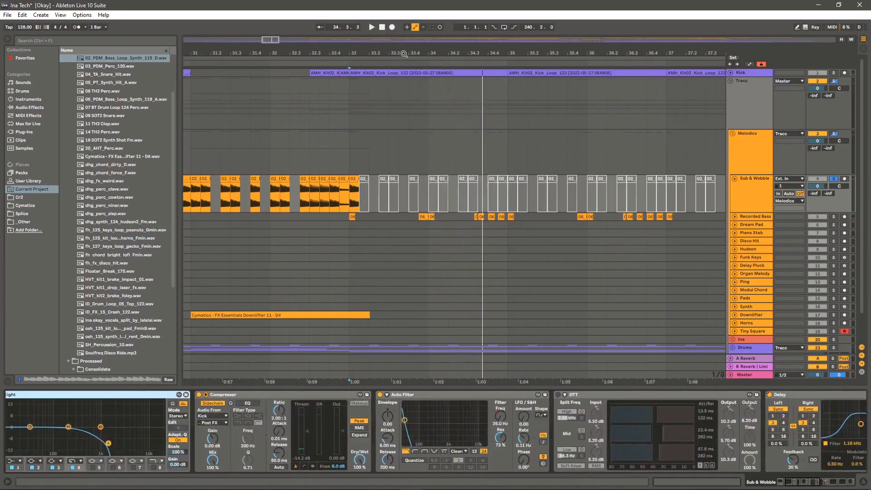
left_click_drag(404, 54, 365, 50)
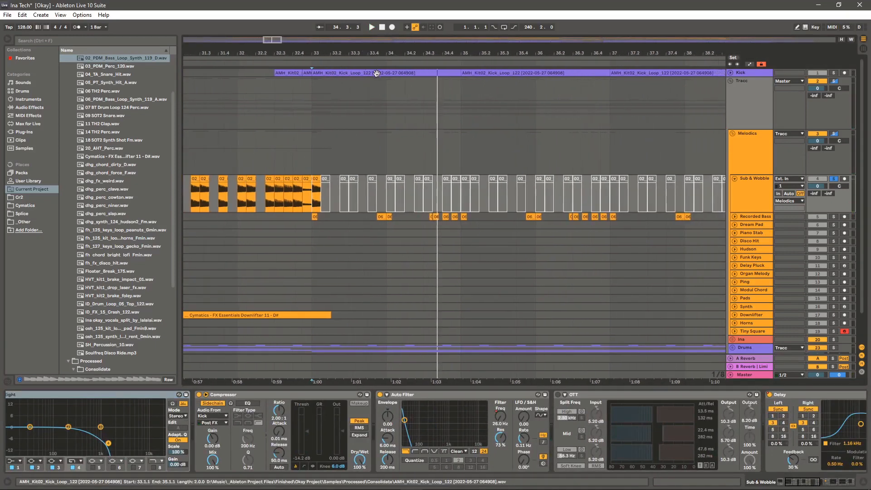
key("space")
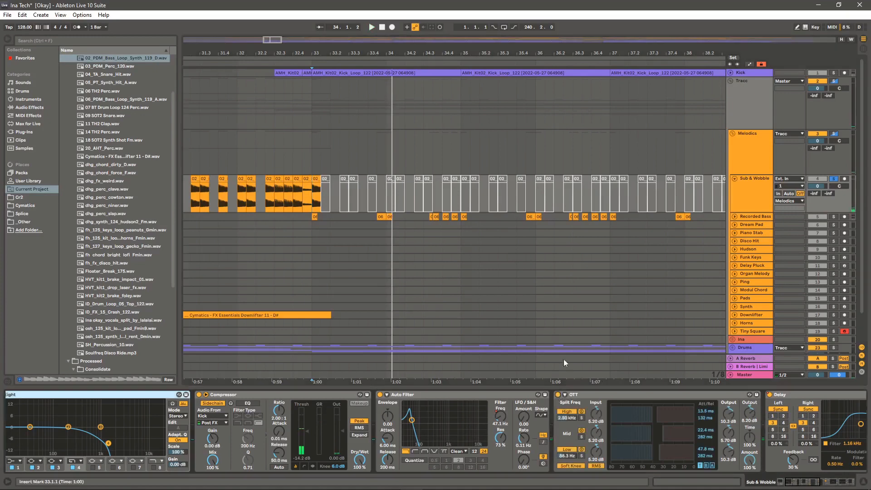
key("space")
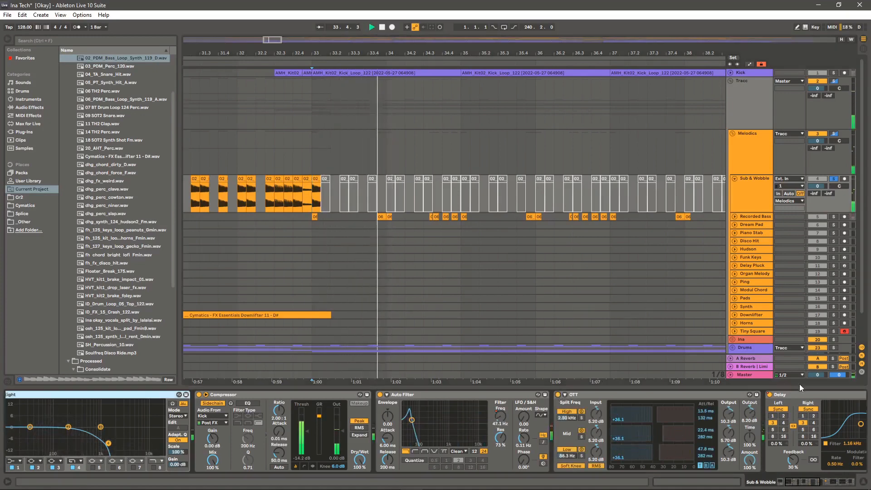
key("space")
Switch the Delay and the Audio Effect Rack back on, playing the bass from 33.1.1 in between
left_click_drag(807, 486, 830, 485)
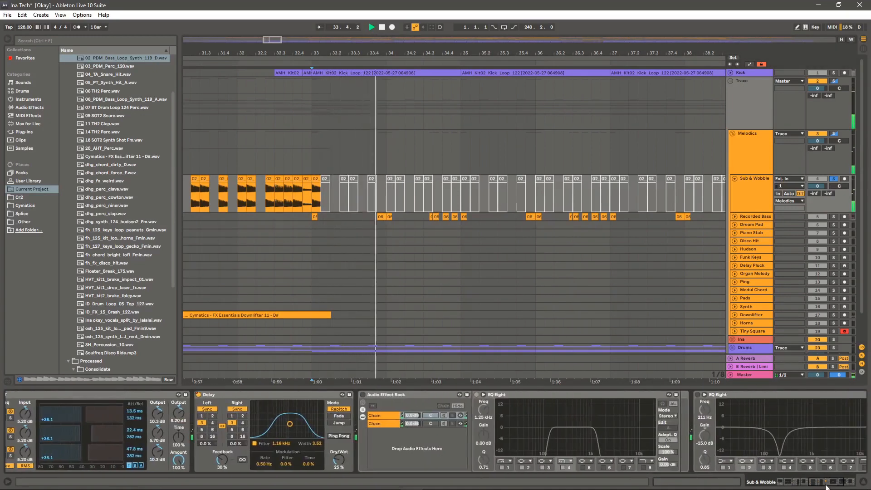
key("space")
key("space")
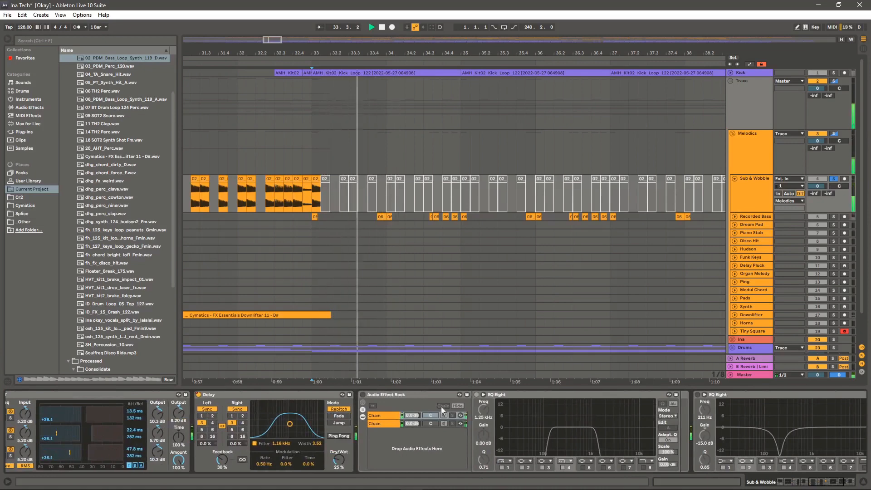
left_click(363, 395)
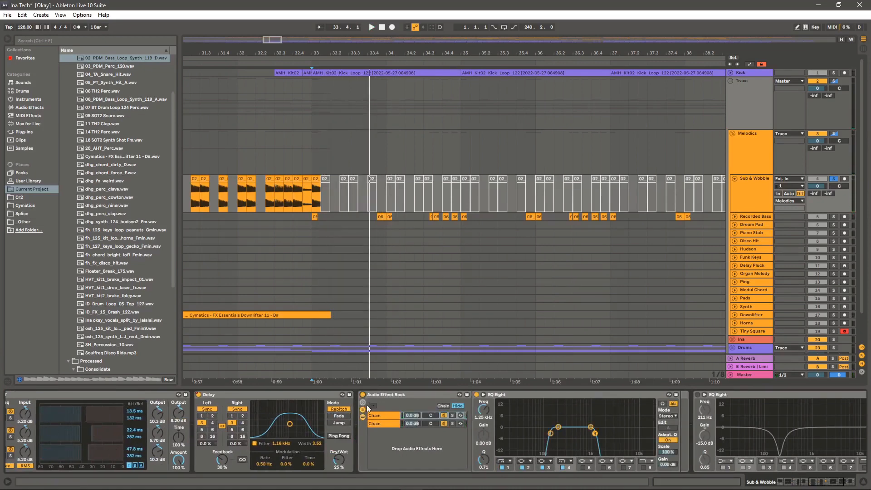
Switch between the two chains of the Audio Effect Rack to compare the devices in each
left_click(386, 416)
left_click(385, 424)
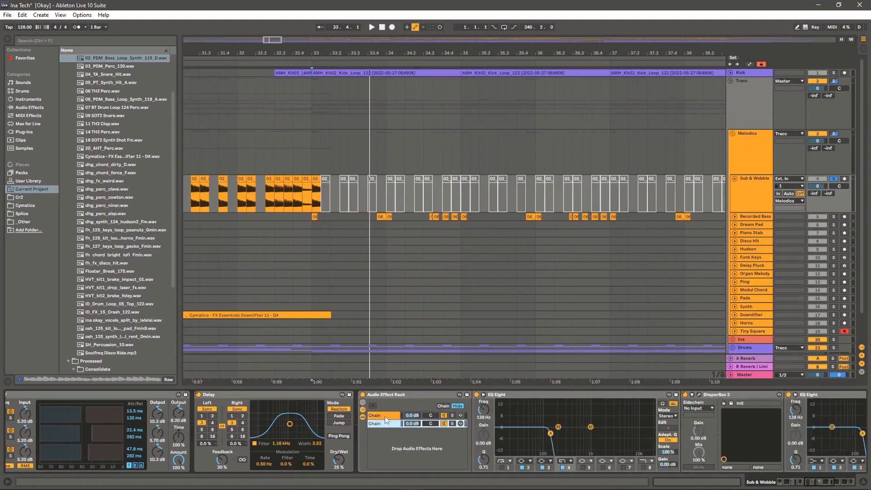
left_click(385, 415)
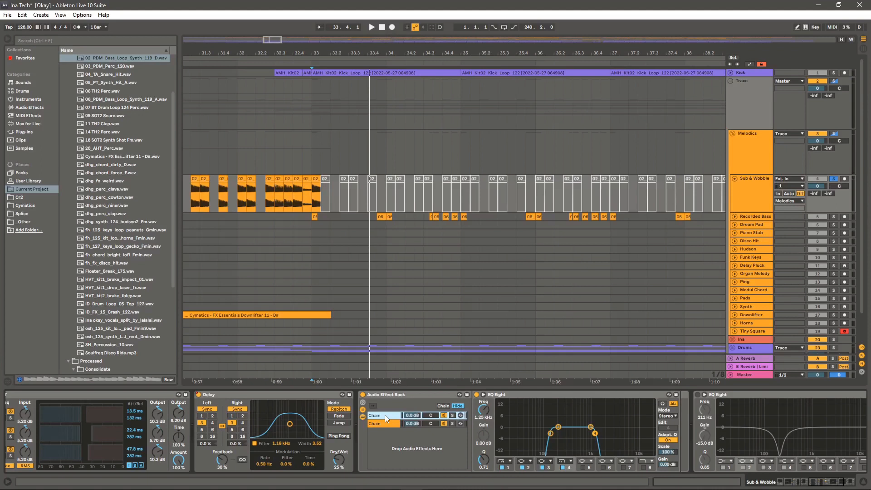
left_click(379, 423)
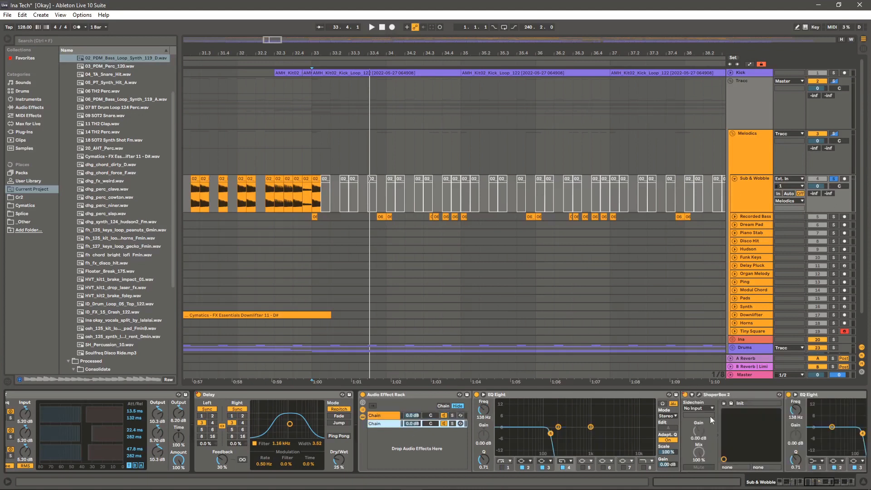
Open the ShaperBox 2 plug-in window from the rack's second chain and close it again
left_click_drag(812, 482, 826, 487)
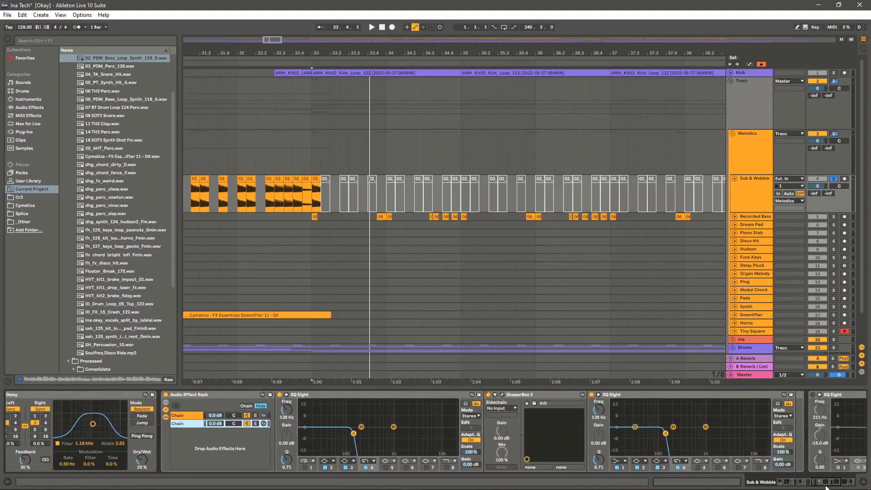
left_click(540, 395)
left_click(500, 395)
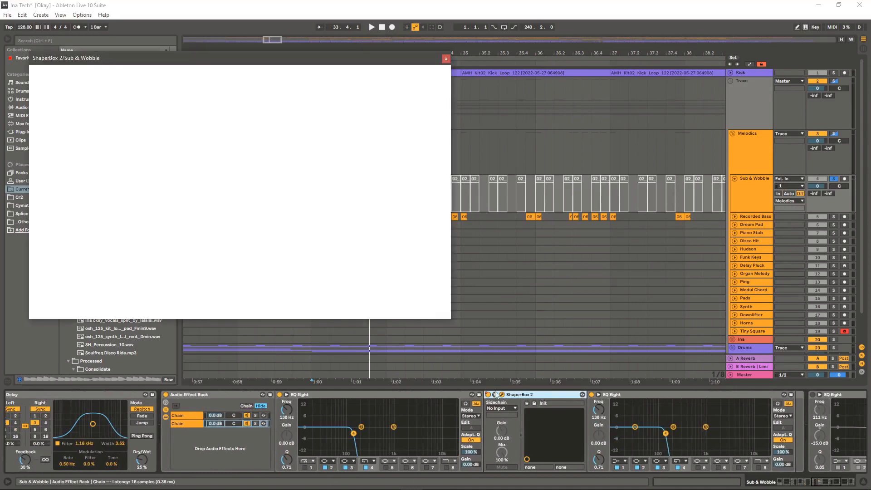
left_click(445, 55)
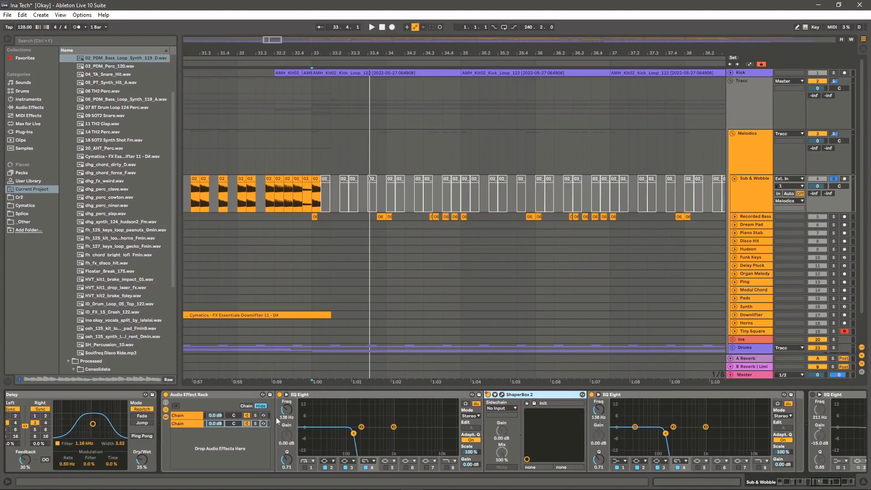
Show the EQ Eight of the rack's first chain and play the Sub & Wobble bass from 33.1.1
left_click(191, 416)
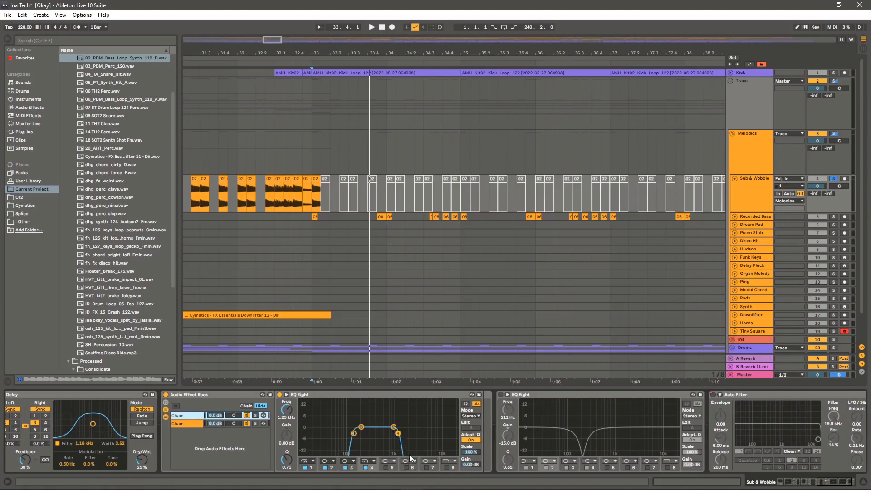
left_click(373, 471)
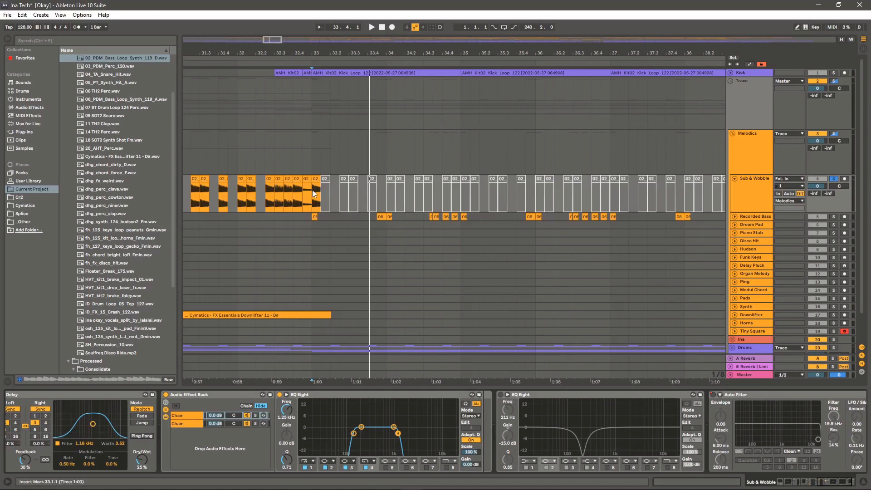
key("space")
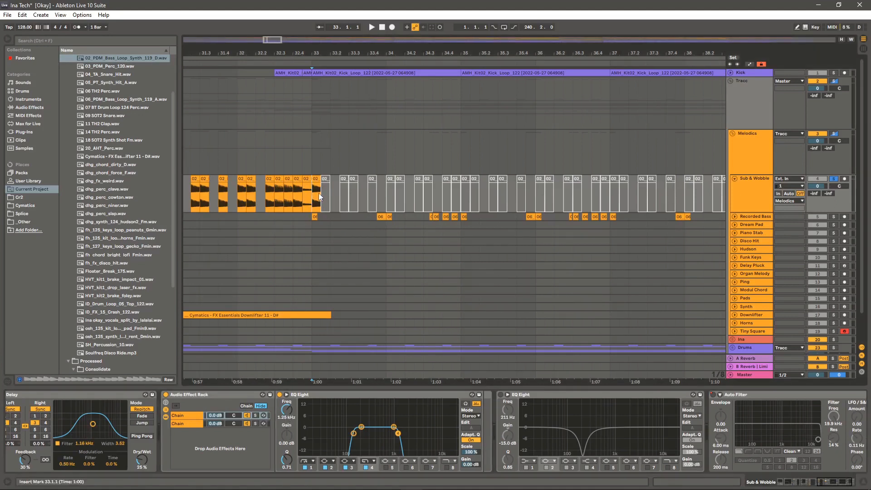
key("space")
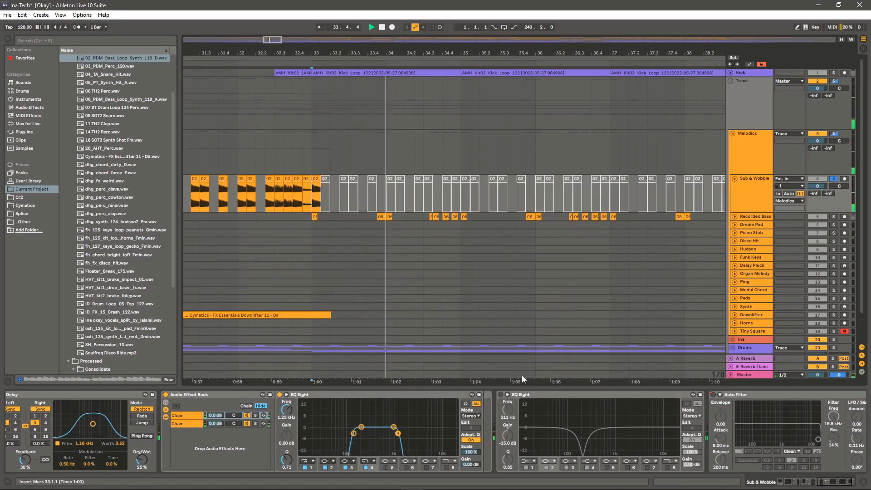
Switch on the EQ Eight after the Audio Effect Rack and replay the bass with it
scroll(698, 468, "down", 3)
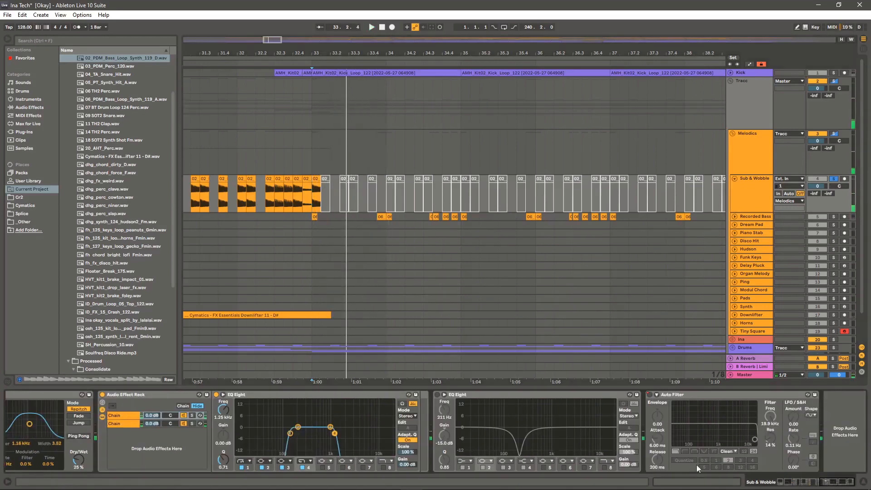
left_click(436, 393)
key("space")
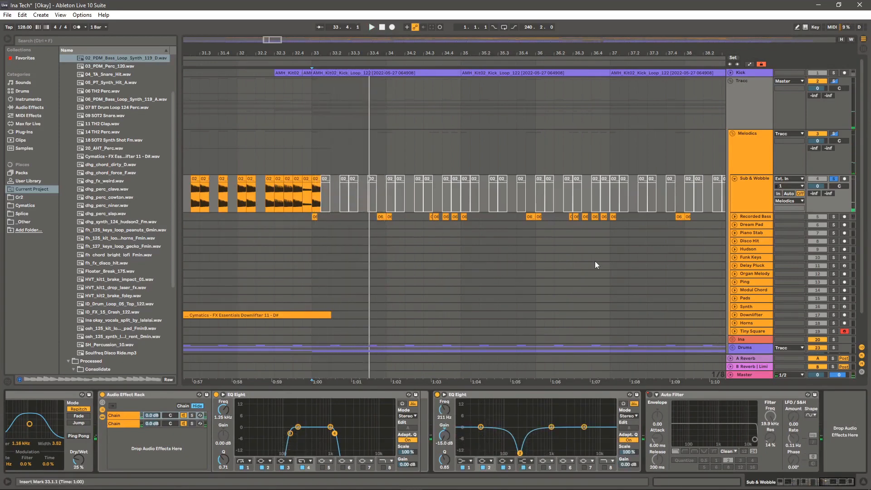
Play the Sub & Wobble track from about bar 24 and again from 17.1.1
left_click_drag(436, 54, 448, 18)
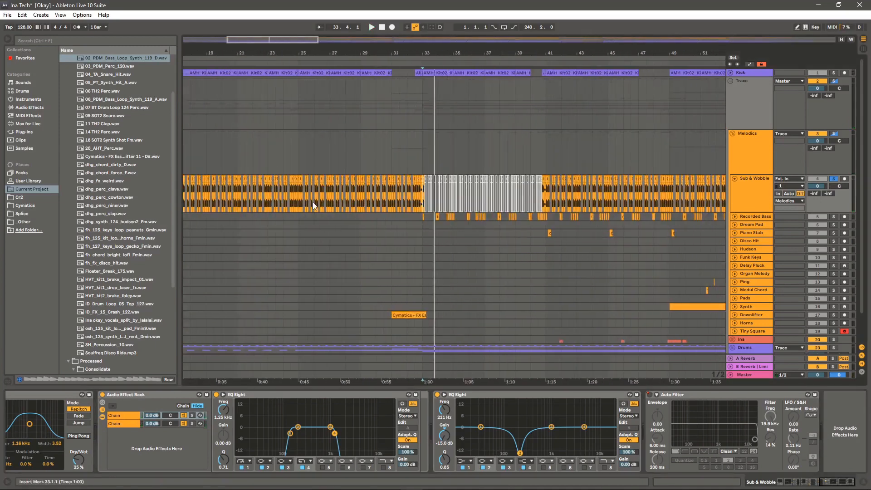
left_click(282, 196)
key("space")
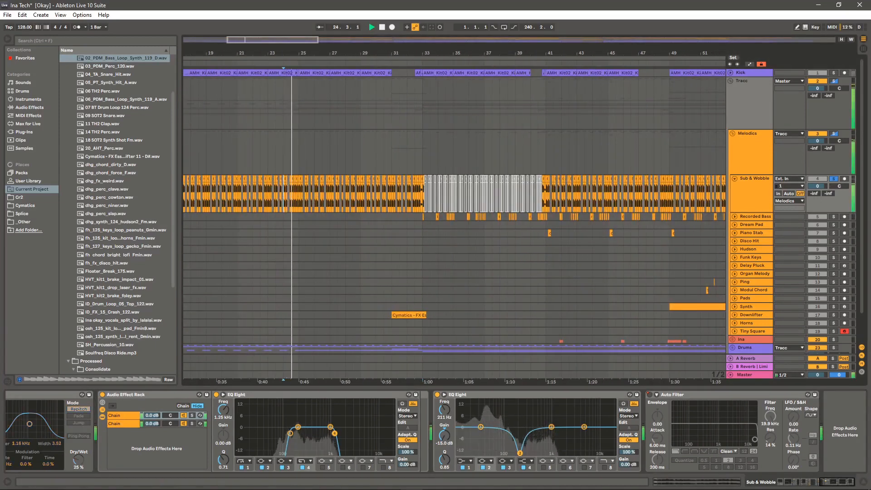
left_click_drag(262, 53, 505, 54)
left_click_drag(416, 53, 410, 93)
left_click(415, 192)
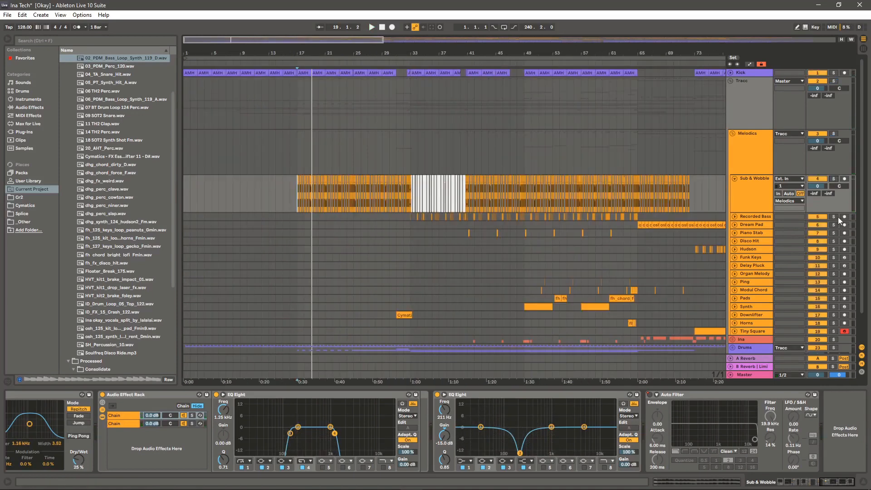
Solo and unfold the Recorded Bass track and play it from 33.1.1
left_click(833, 217)
left_click(735, 216)
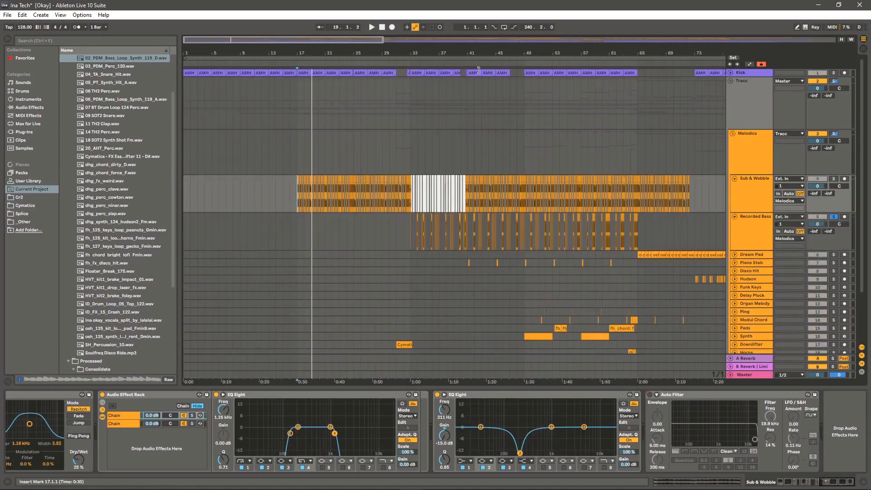
left_click_drag(414, 53, 422, 64)
left_click(394, 227)
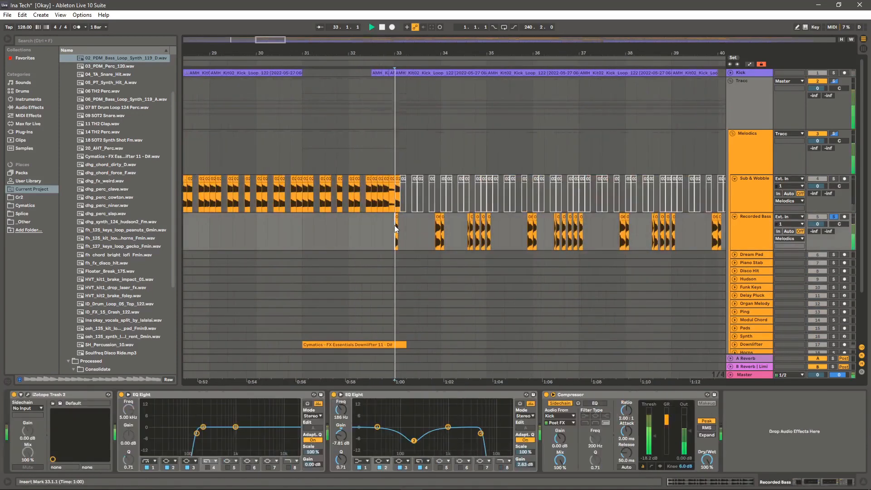
key("space")
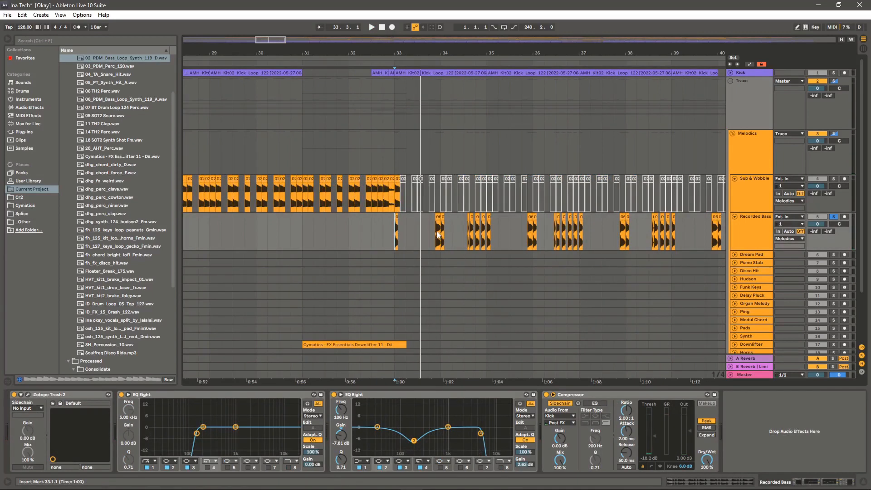
Play the Recorded Bass track from 33.4.3 and zoom in on its chopped clips
left_click(435, 235)
left_click_drag(441, 50, 373, 51)
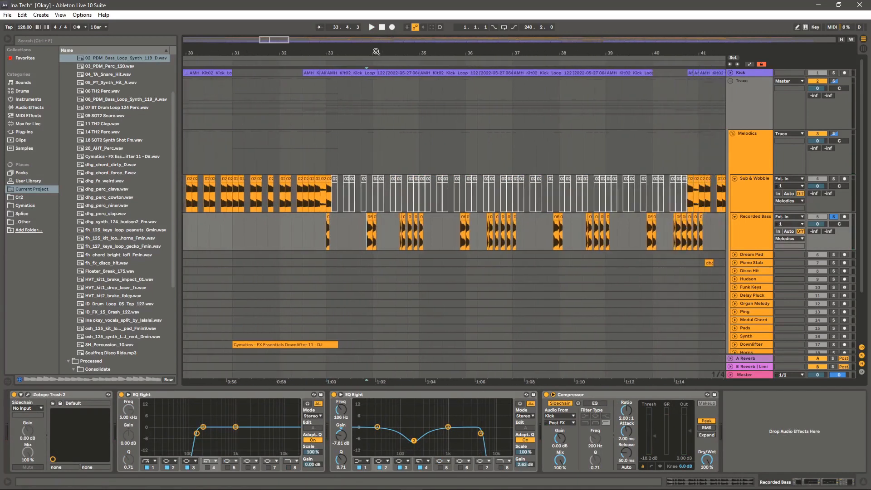
key("space")
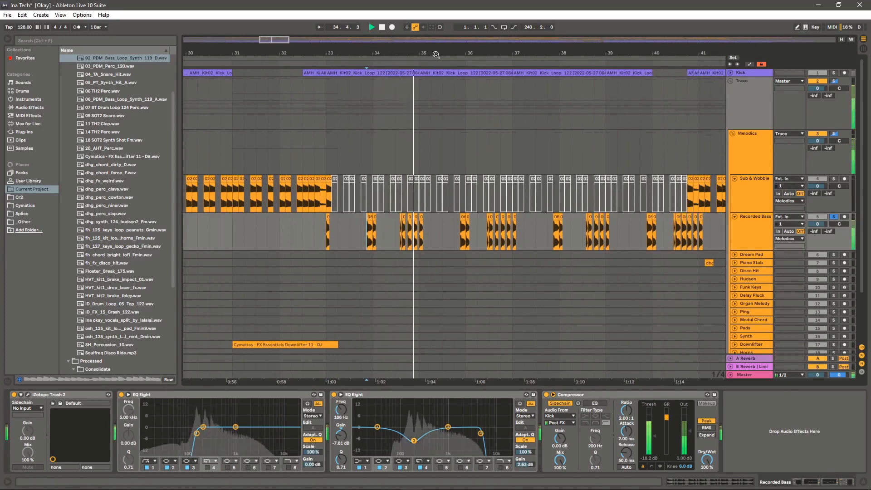
left_click_drag(435, 53, 436, 122)
key("space")
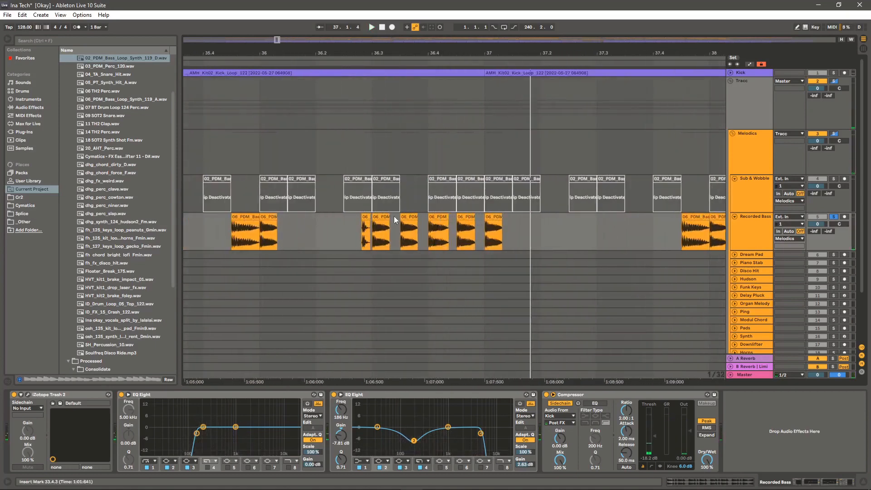
Select the short Recorded Bass clips just before bar 37 one after another to point out the chops
left_click(378, 217)
left_click(409, 217)
left_click(437, 217)
left_click(464, 216)
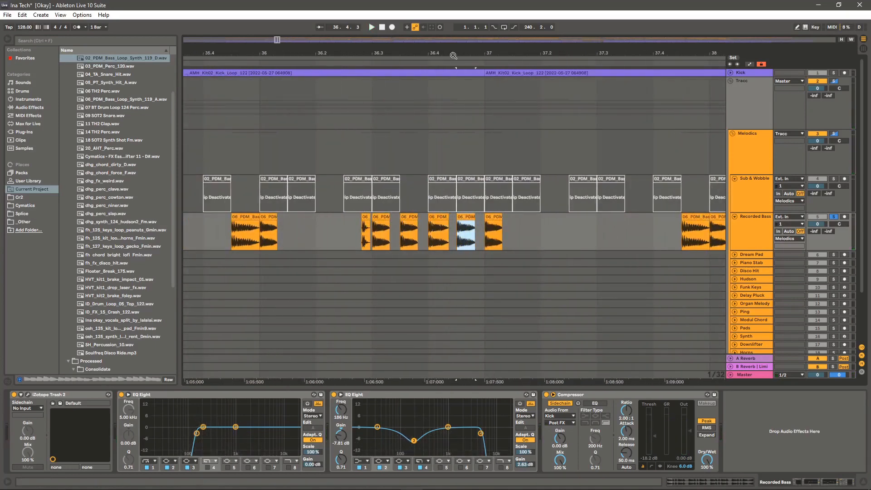
Unfold and solo the Dream Pad track and play it from 65.1.1
left_click_drag(461, 53, 461, 9)
left_click(735, 254)
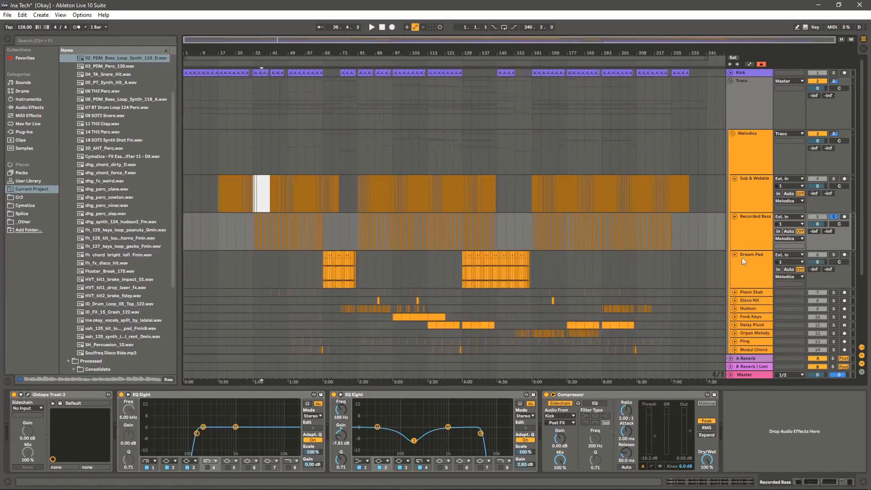
left_click(833, 255)
left_click_drag(313, 62, 333, 274)
left_click(328, 274)
key("space")
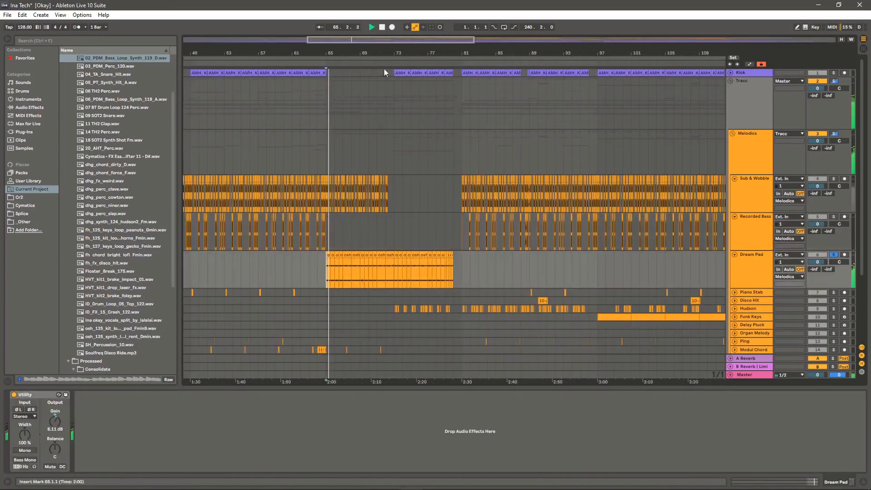
left_click_drag(384, 52, 490, 99)
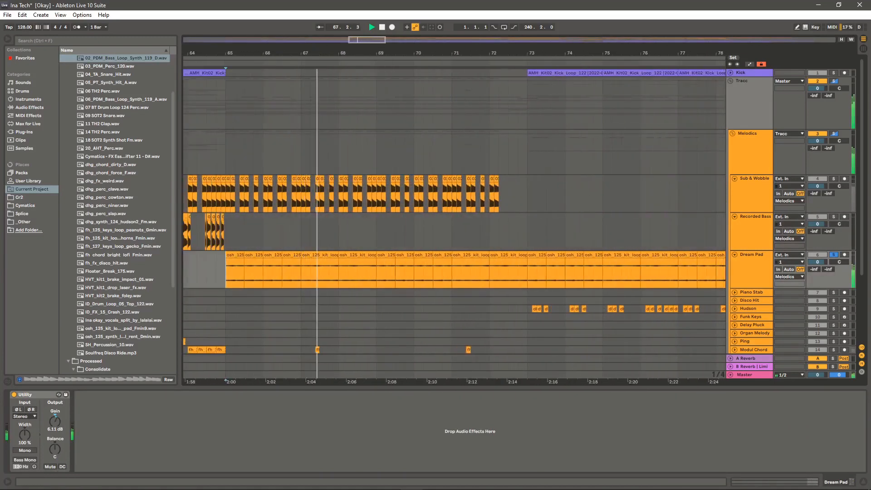
left_click_drag(313, 47, 434, 51)
key("space")
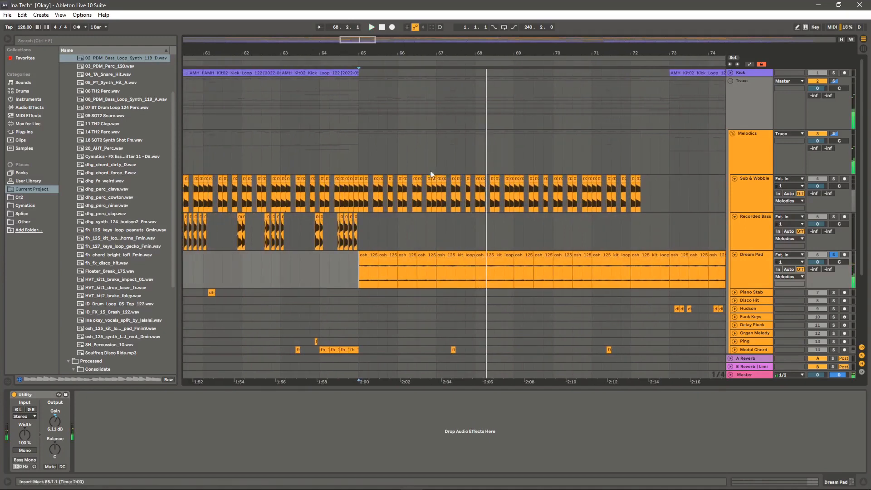
Select the Dream Pad clips from bar 65 onward one after another to point out how the sample is cut
left_click(374, 255)
left_click(391, 256)
left_click(408, 255)
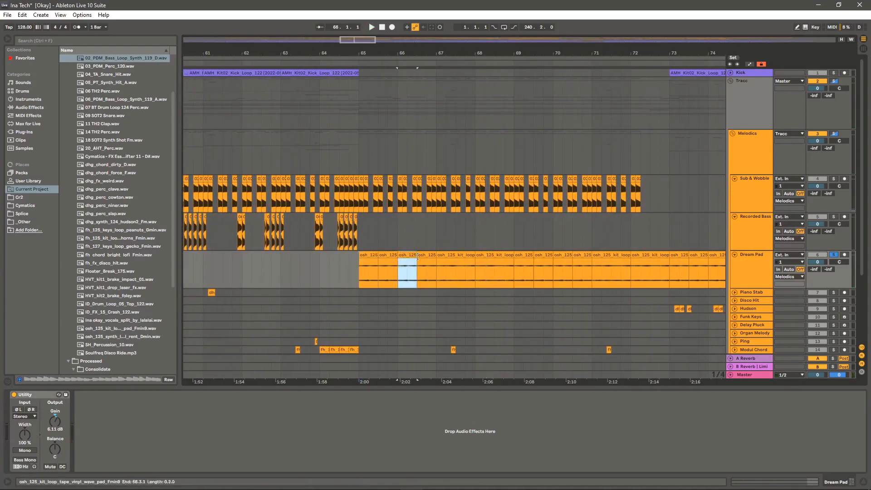
left_click(427, 255)
left_click(458, 256)
left_click(498, 255)
left_click(542, 255)
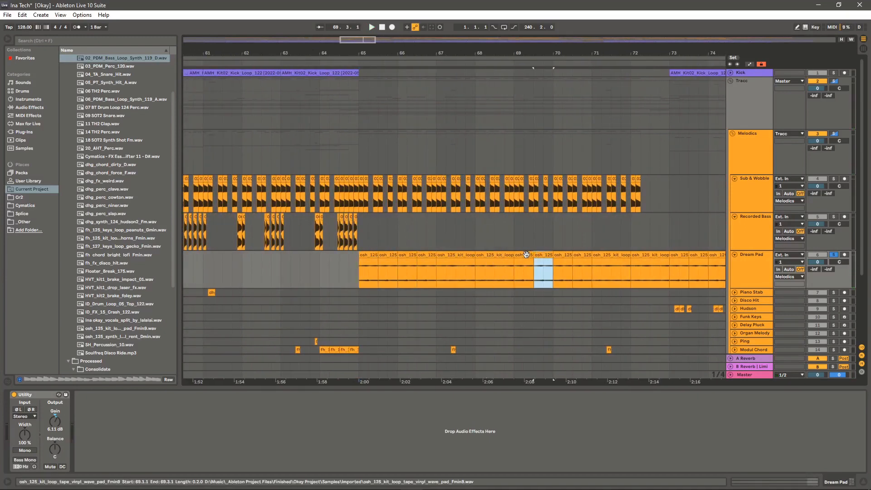
left_click(527, 256)
left_click(563, 255)
left_click(582, 255)
Replay the Dream Pad from 65.1.1 and bring the surrounding arrangement into view
left_click(366, 278)
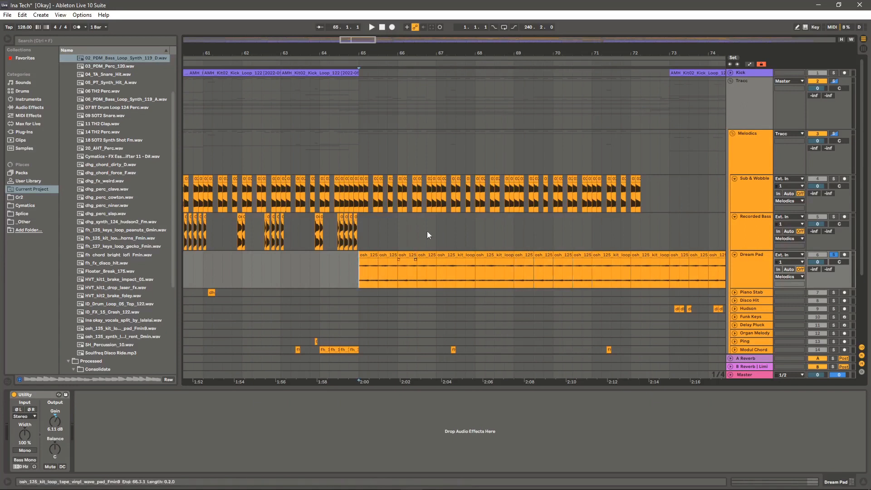
key("space")
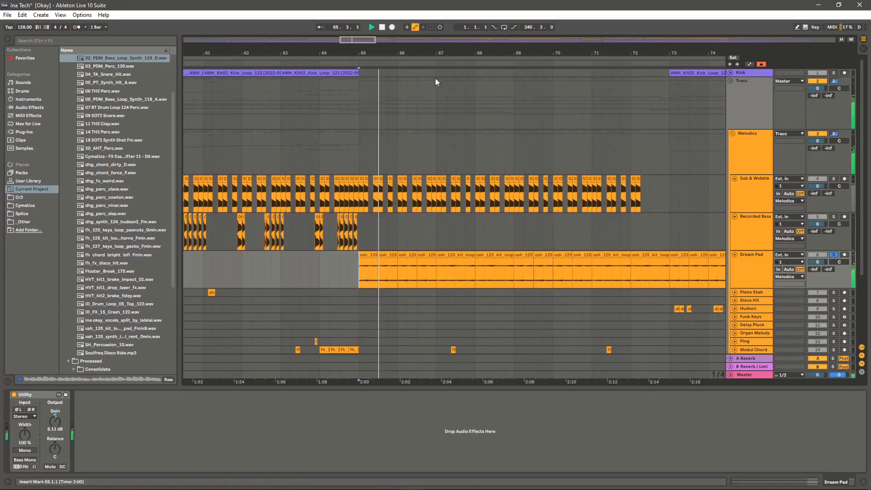
left_click_drag(417, 52, 457, 85)
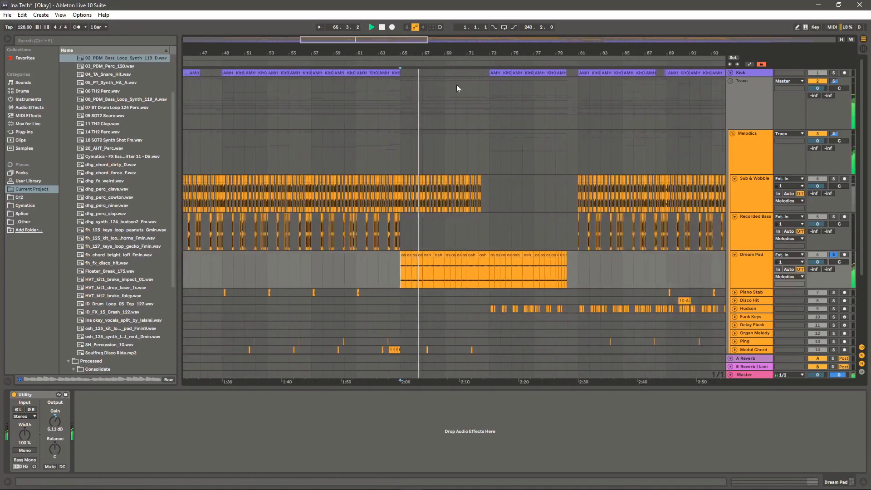
Fold the Dream Pad, Recorded Bass and Sub & Wobble tracks
left_click(734, 255)
left_click(735, 217)
left_click(735, 177)
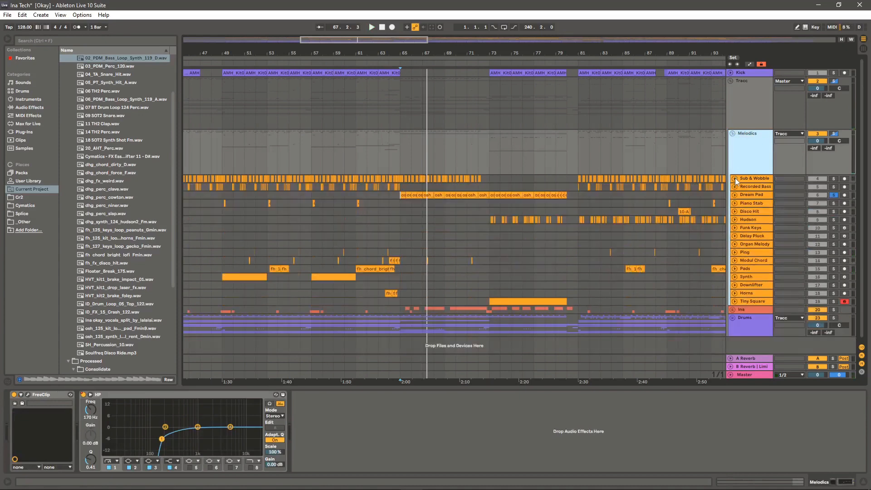
Unfold and solo the Piano Stab track and play its stab from bar 89
left_click(735, 203)
left_click(833, 203)
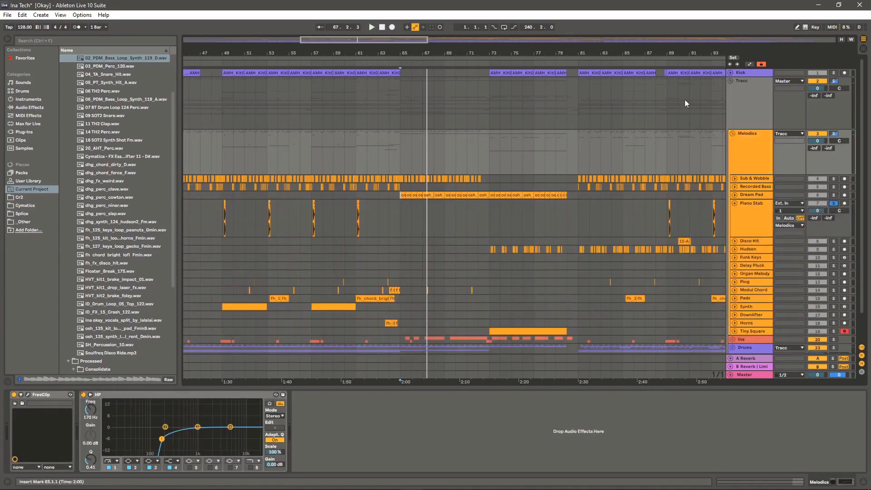
left_click_drag(672, 56, 663, 98)
left_click(658, 211)
key("space")
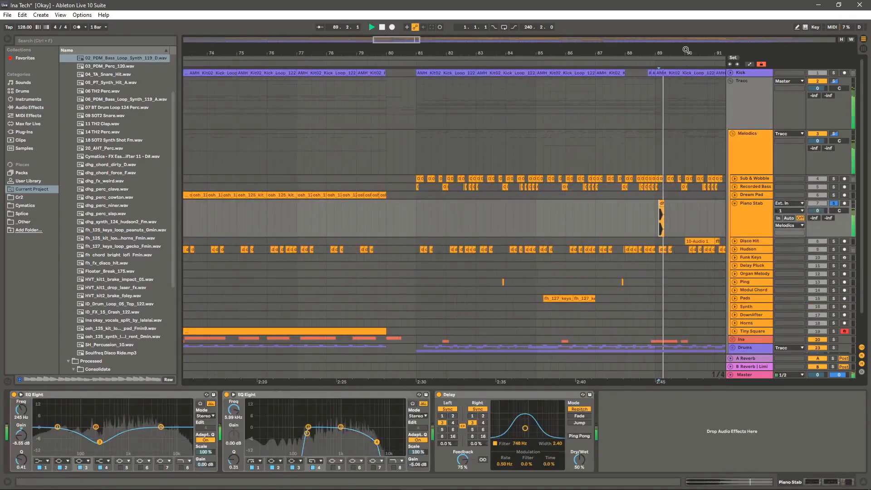
left_click_drag(685, 51, 573, 51)
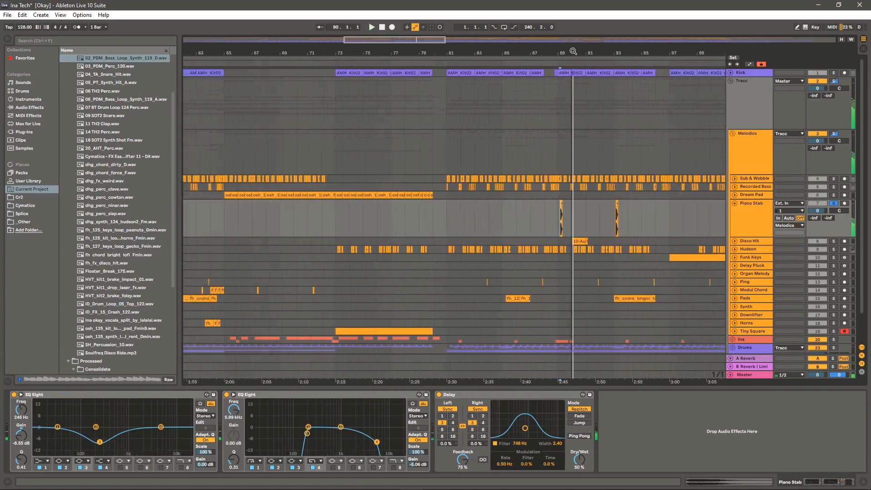
Switch the solo from Piano Stab to an unfolded Disco Hit track and play its hit around bar 90
left_click(735, 203)
left_click(734, 211)
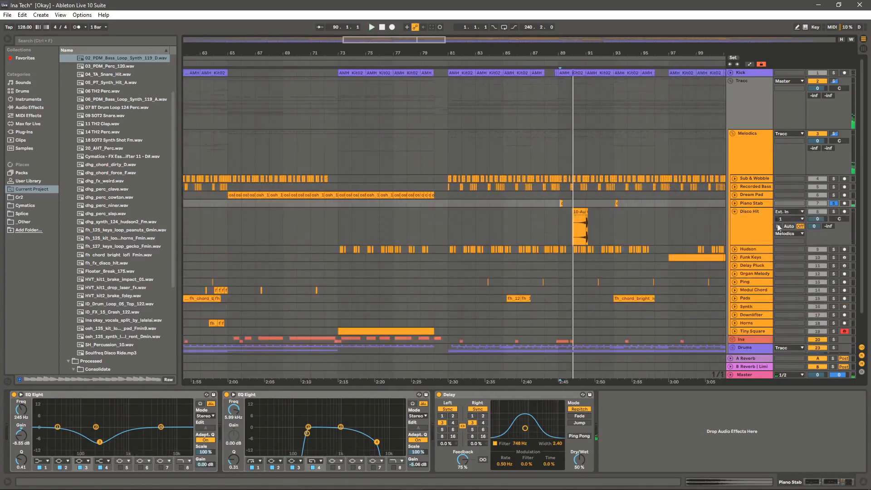
left_click(833, 212)
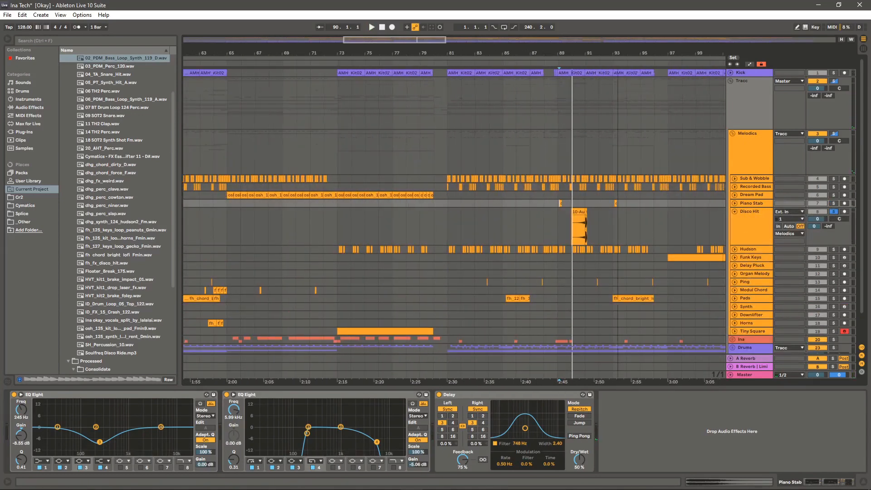
left_click_drag(531, 51, 531, 61)
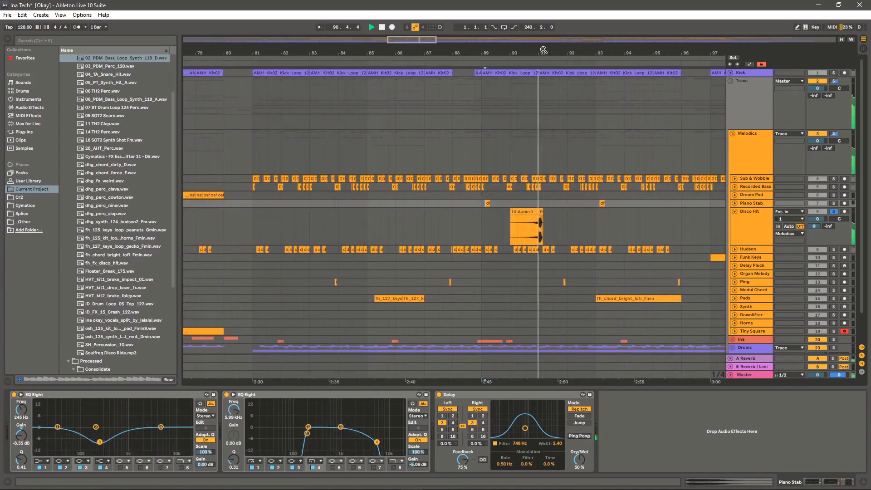
key("space")
left_click_drag(546, 49, 564, 18)
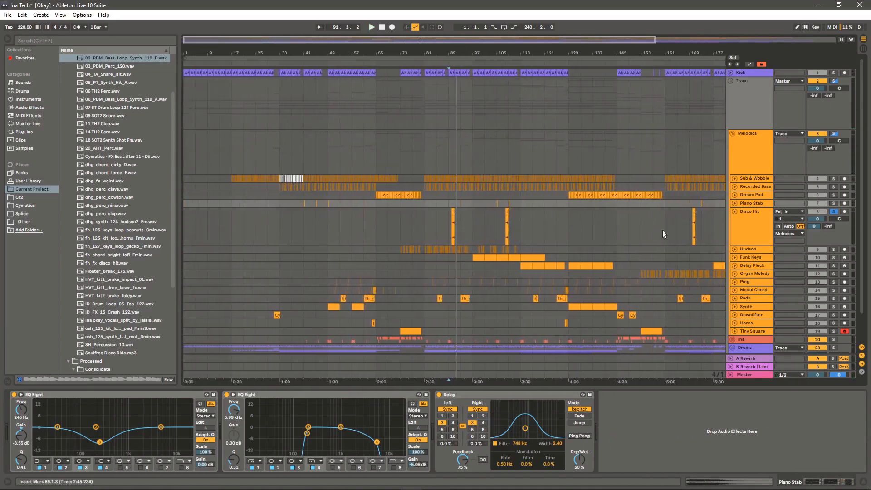
Fold Disco Hit, unfold and solo the Hudson track, and play its chopped clips from 73.1.1
left_click(735, 212)
left_click(735, 219)
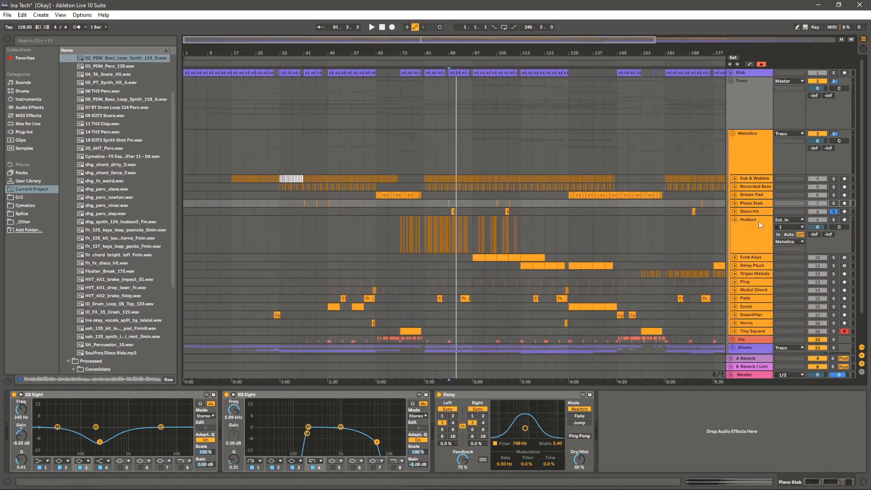
left_click(833, 220)
scroll(420, 228, "up", 10)
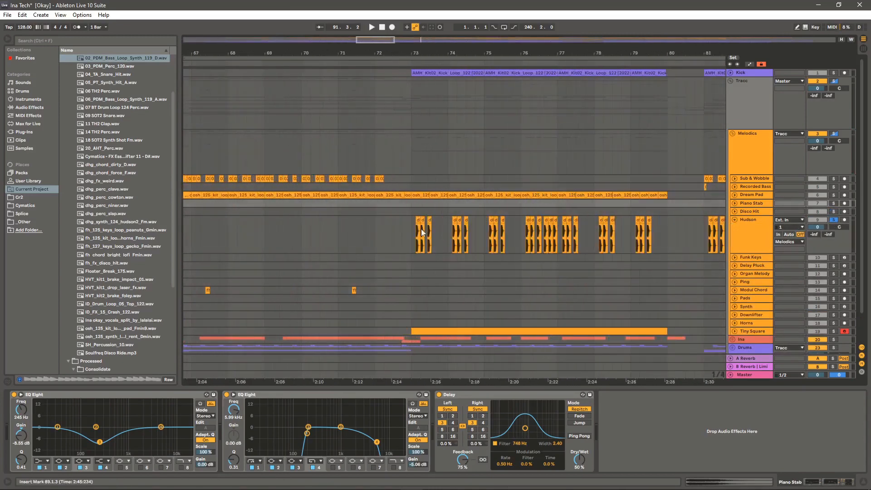
left_click(412, 230)
key("space")
mouse_move(448, 54)
left_mouse_down()
mouse_move(448, 68)
mouse_move(425, 76)
mouse_move(359, 75)
mouse_move(335, 68)
mouse_move(314, 32)
mouse_move(267, 32)
left_mouse_up()
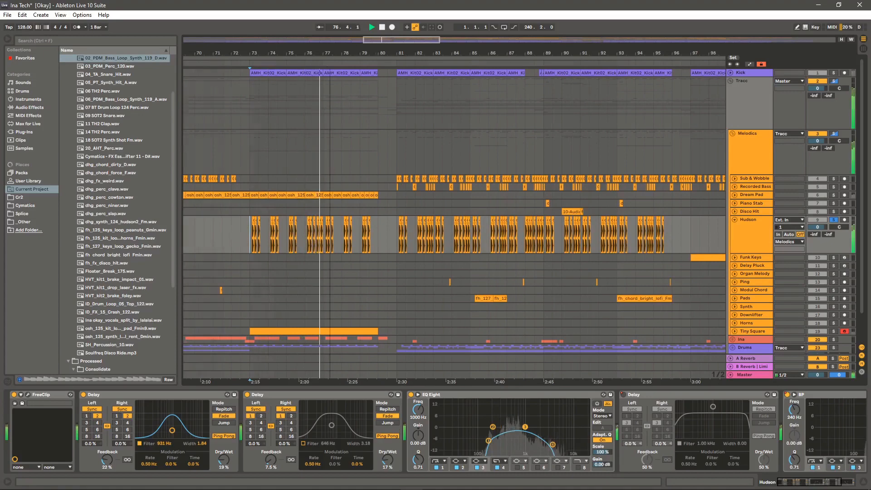
left_click_drag(330, 53, 379, 52)
key("space")
Play the Hudson track from 81.1.1 and look closely at its clips there
left_click(439, 241)
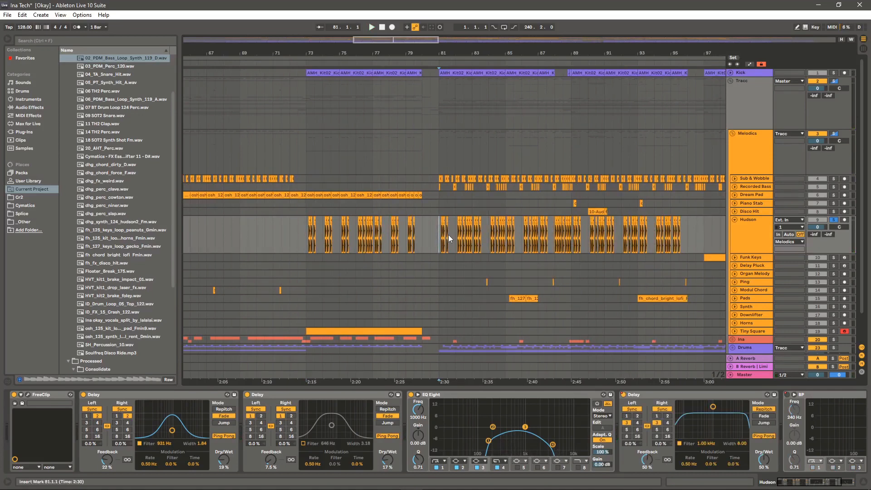
key("space")
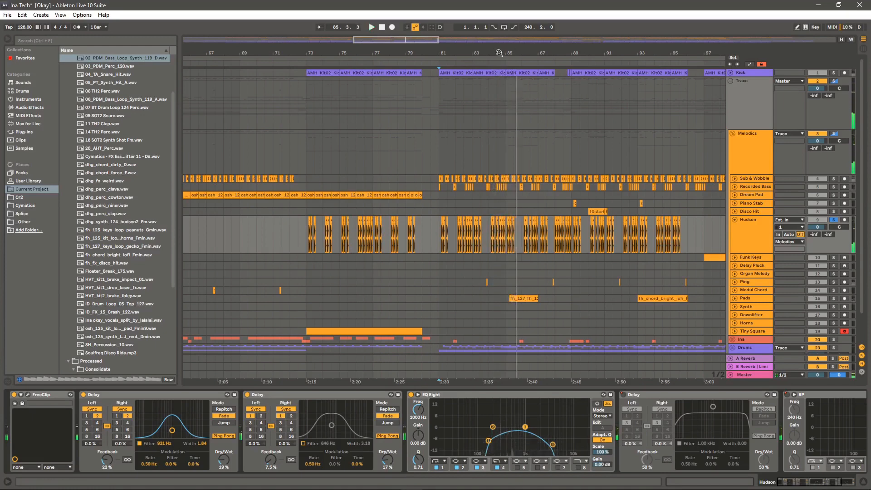
left_click_drag(442, 51, 434, 93)
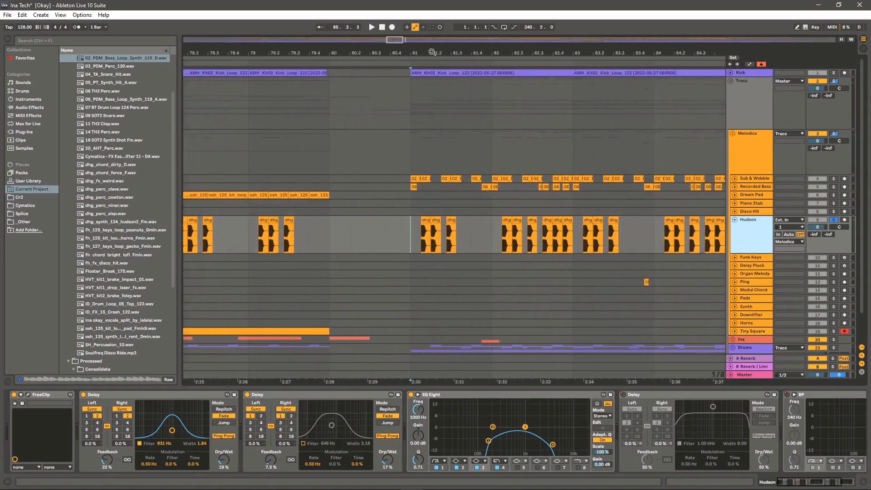
Fold and unsolo the Hudson track, and unfold and solo the Funk Keys track
left_click_drag(549, 51, 457, 1)
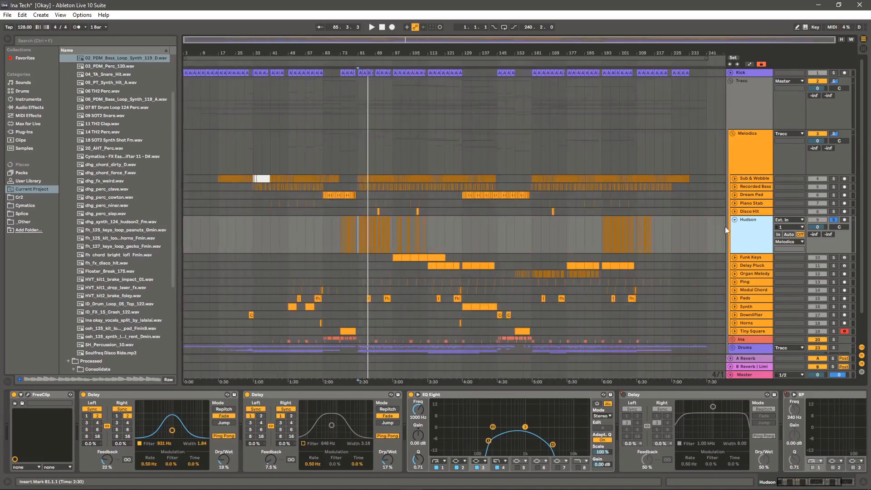
left_click(735, 219)
left_click(834, 220)
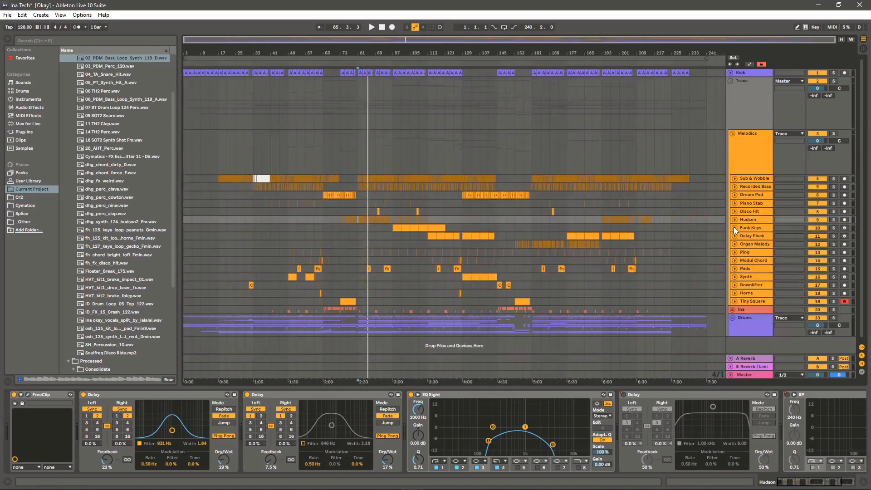
left_click(735, 227)
left_click(834, 227)
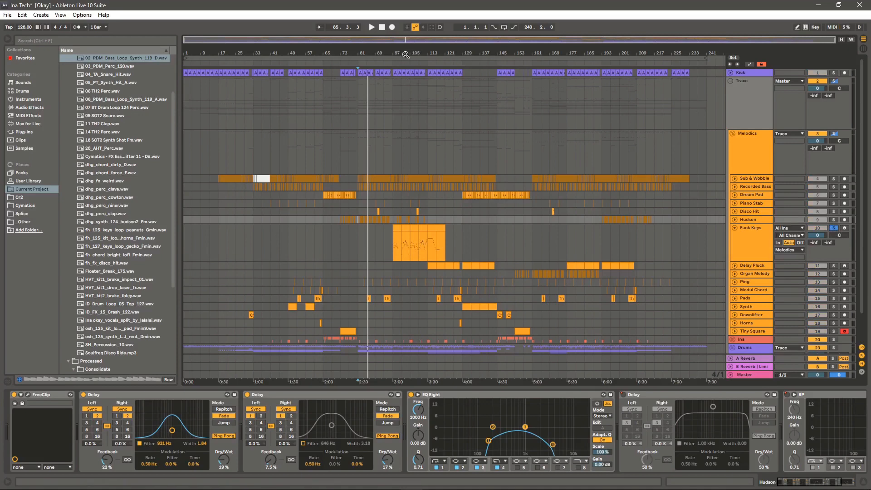
Play the Funk Keys melody from 97.1.1 and bring its following clips into view
left_click_drag(402, 55, 403, 93)
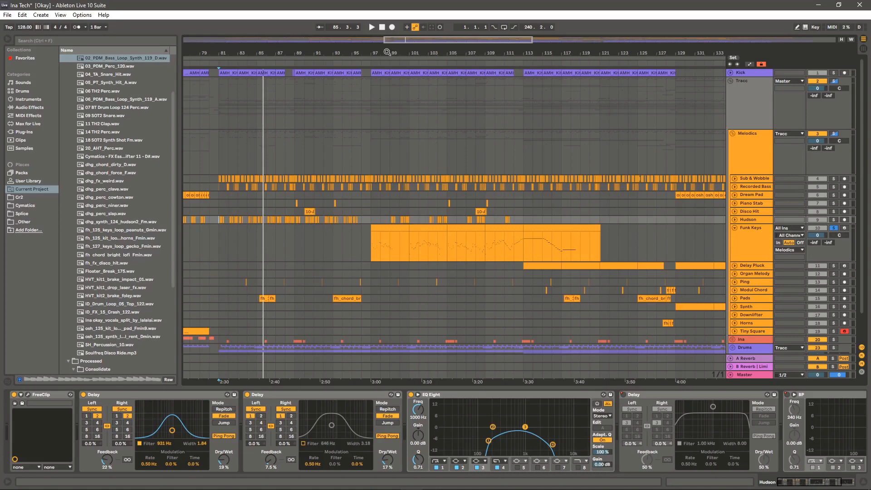
left_click_drag(371, 50, 371, 88)
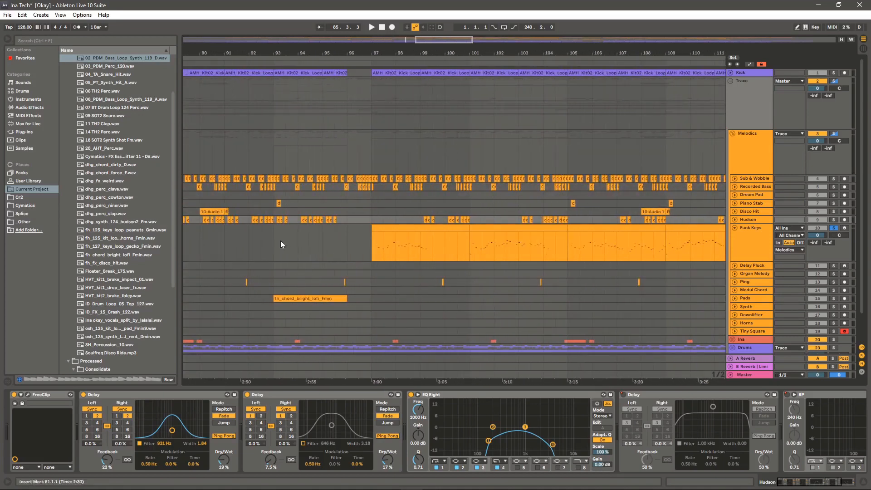
left_click(374, 252)
key("space")
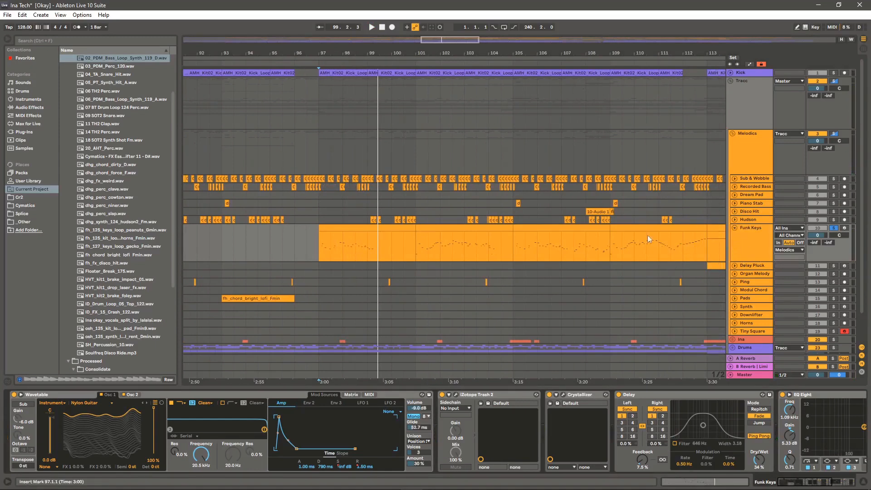
left_click_drag(328, 51, 303, 53)
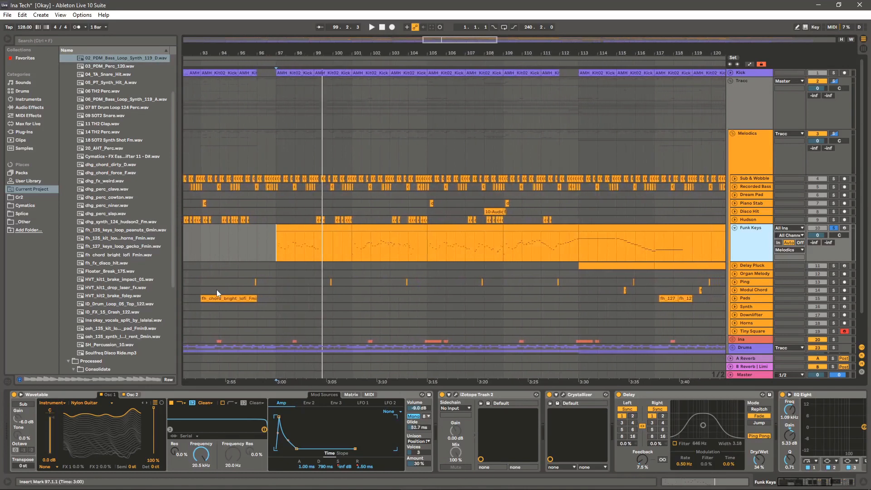
Point out oscillators 1 and 2 of the Wavetable instrument on the Funk Keys track
left_click(131, 395)
left_click(131, 395)
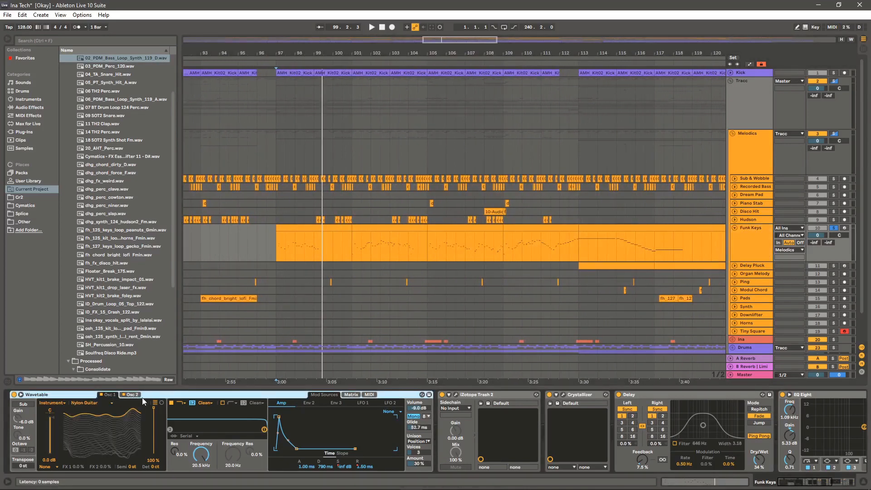
left_click(135, 395)
left_click(112, 395)
left_click(110, 396)
Go through the Funk Keys effects, selecting iZotope Trash 2, Crystallizer, Delay, EQ Eight and Compressor one after another
mouse_move(801, 480)
left_mouse_down()
mouse_move(853, 478)
mouse_move(793, 487)
left_mouse_up()
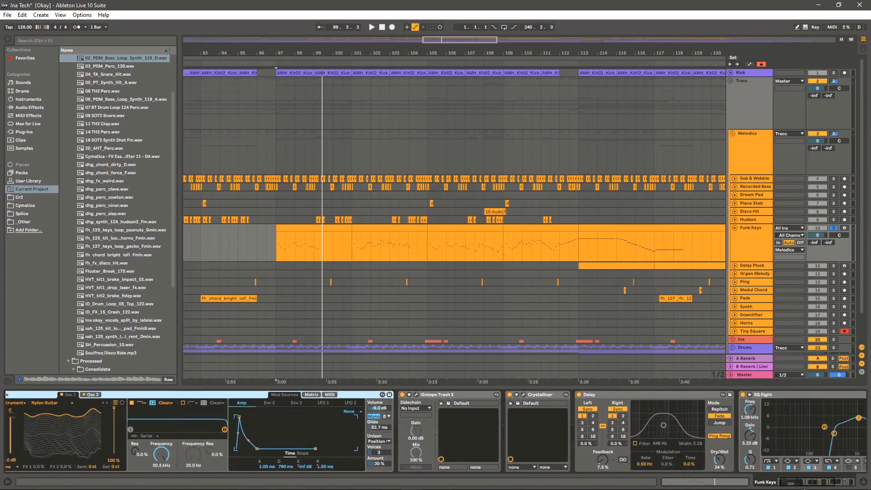
left_click(503, 397)
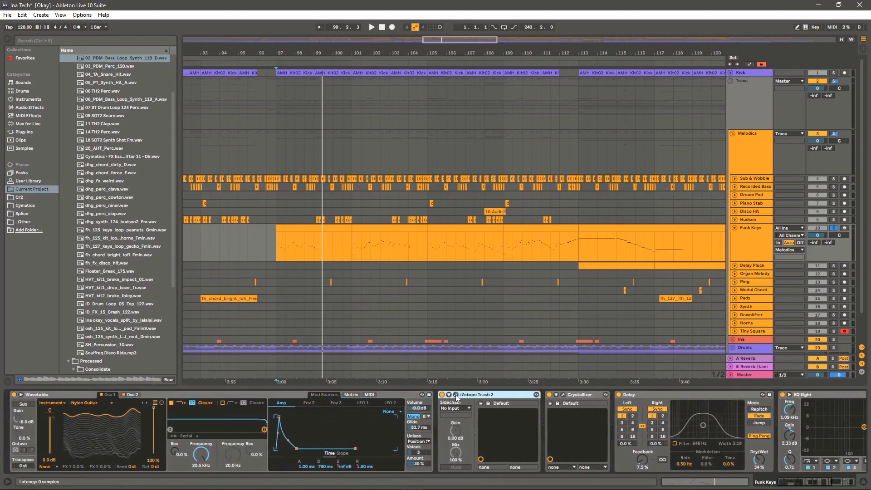
left_click(585, 398)
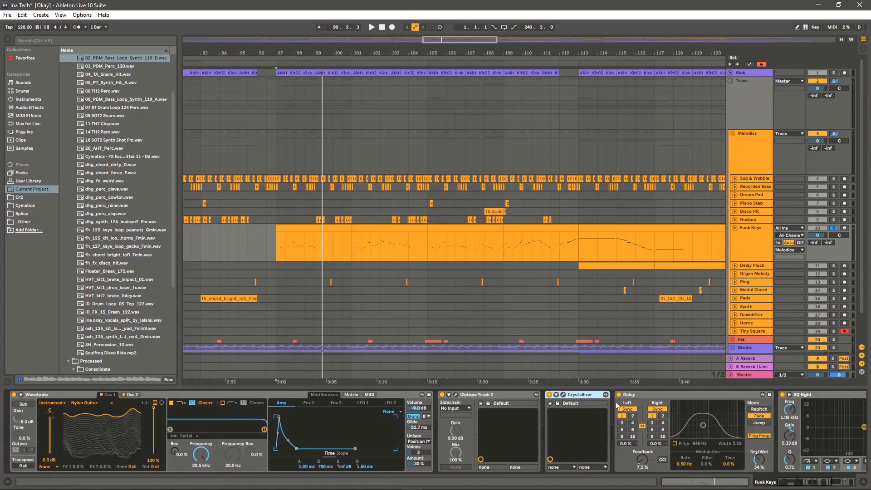
scroll(801, 475, "right", 10)
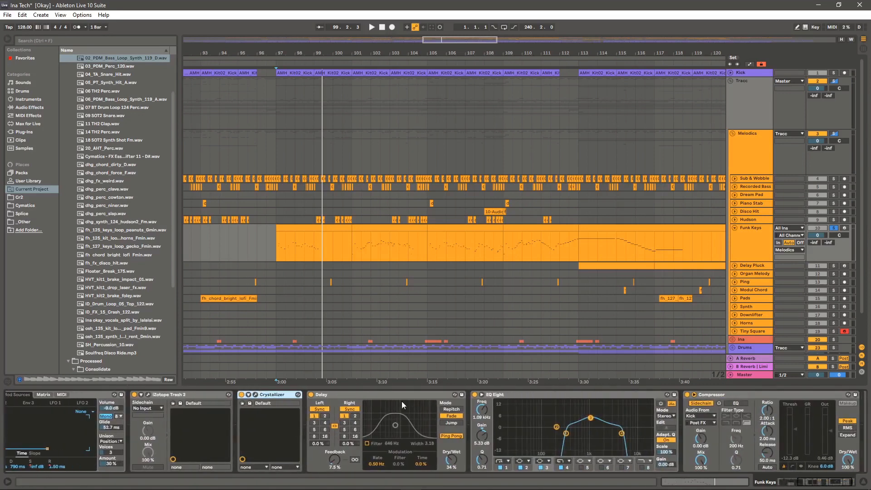
left_click(402, 401)
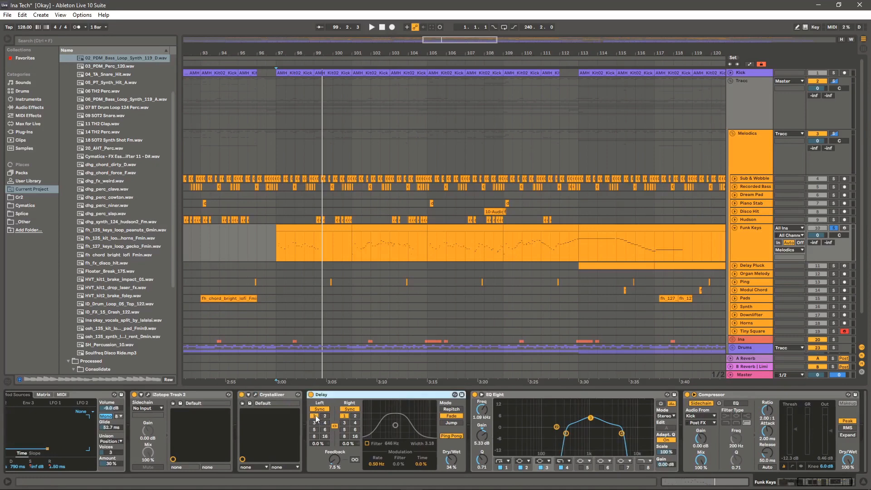
left_click(515, 394)
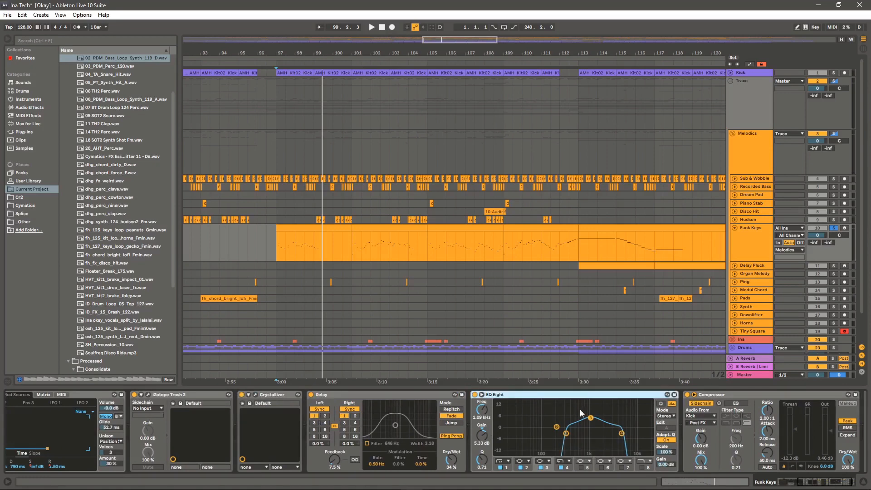
scroll(798, 485, "right", 2)
left_click(692, 393)
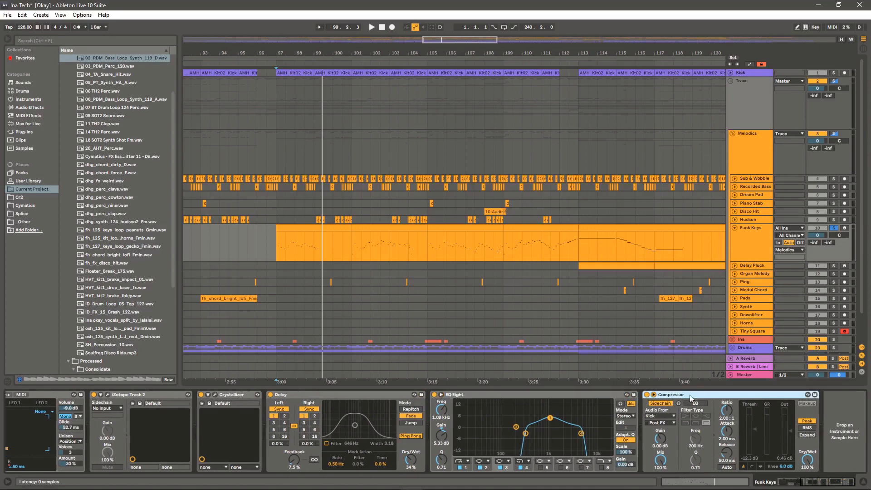
Open the first Funk Keys clip in an enlarged note editor, and return to the start of the track's device chain
double_click(312, 226)
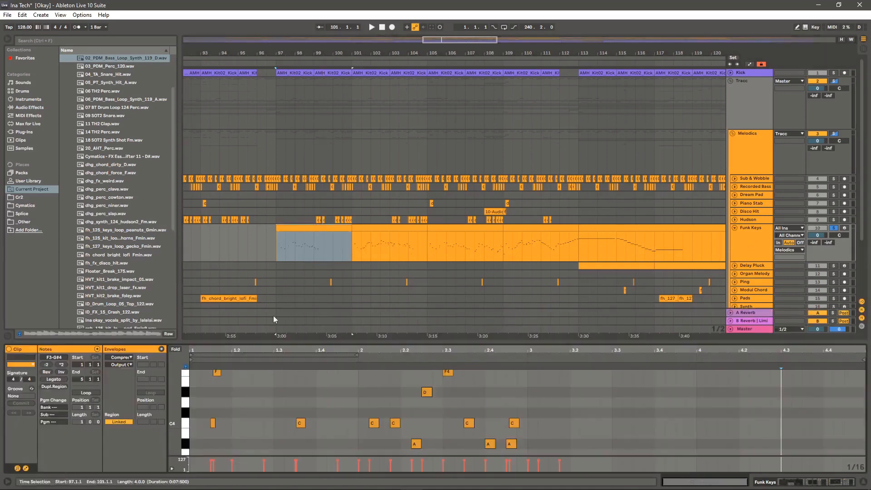
left_click_drag(257, 342, 267, 293)
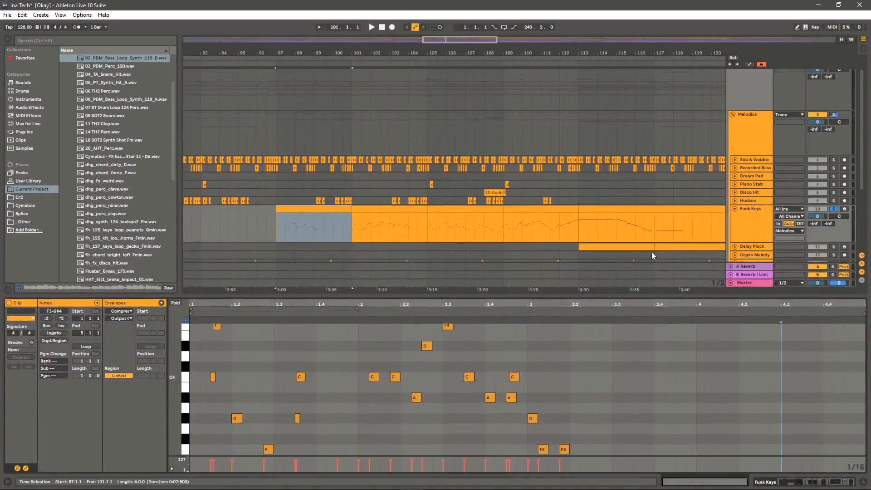
double_click(734, 218)
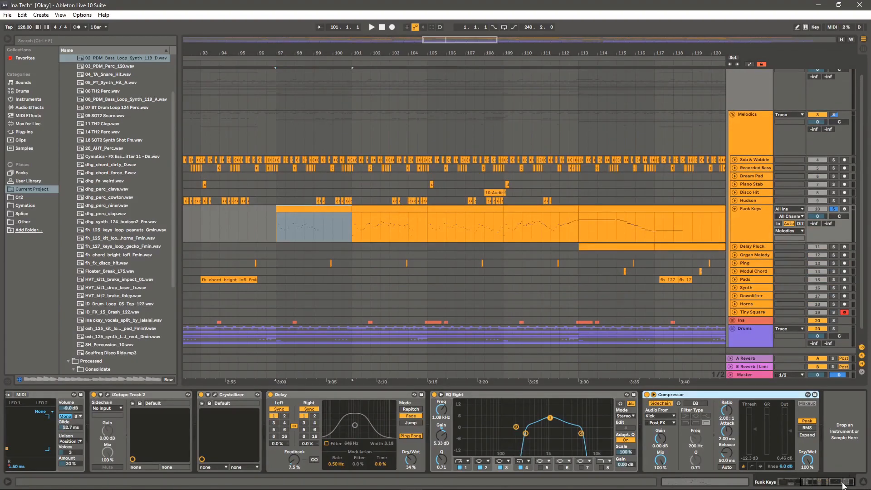
left_click_drag(842, 483, 715, 481)
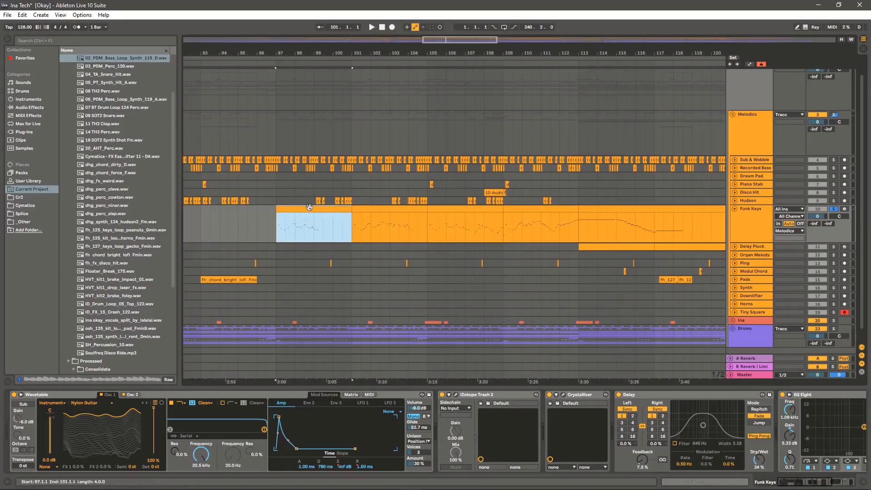
Reopen the Funk Keys clip at bar 97, enlarge the note editor further and close in on the opening notes
left_click(292, 225)
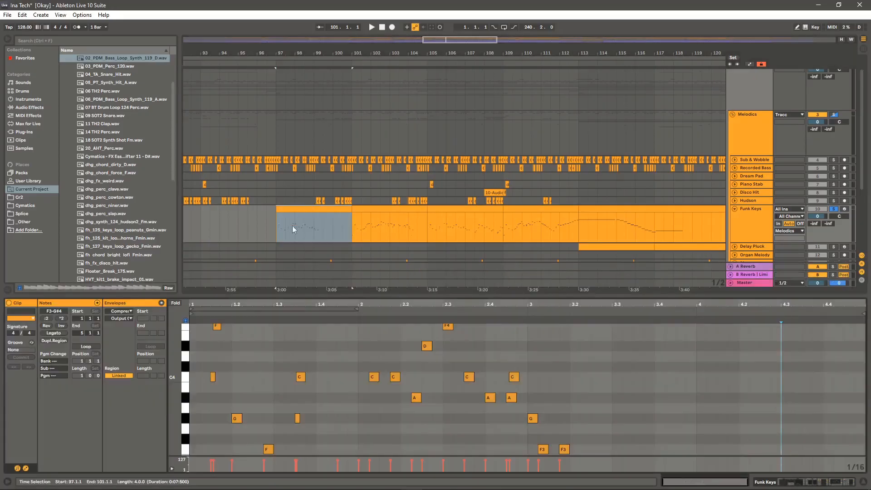
left_click_drag(211, 305, 211, 349)
left_click_drag(290, 297, 290, 196)
left_click(248, 294)
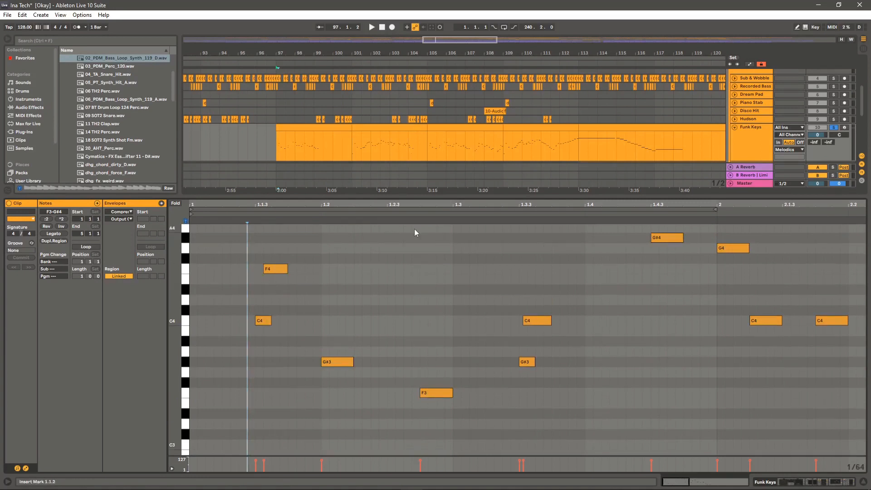
scroll(380, 275, "up", 4)
scroll(378, 279, "down", 3)
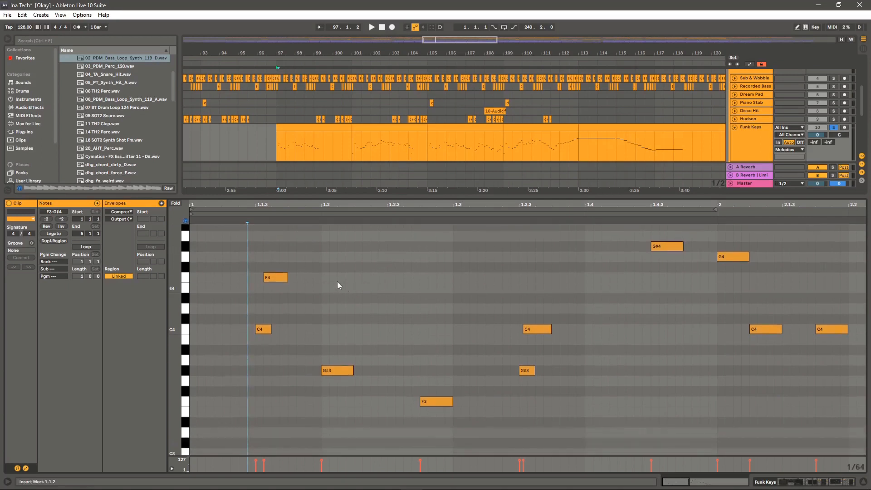
left_click_drag(206, 206, 382, 283)
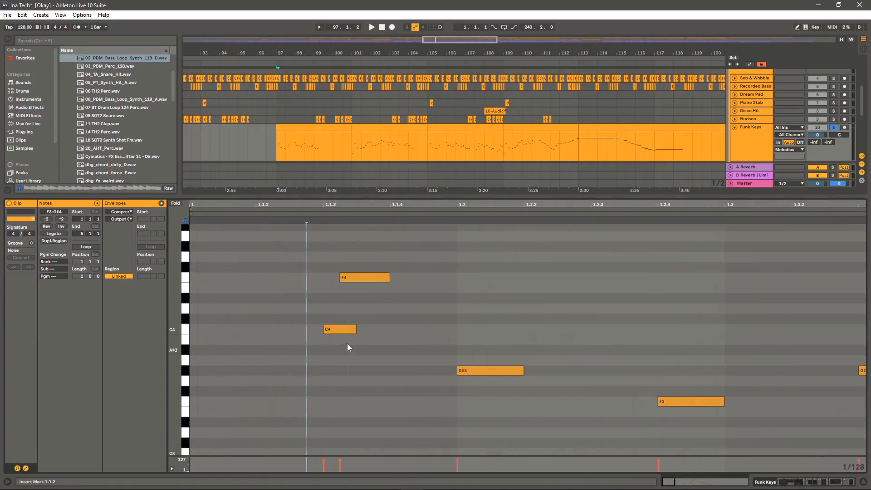
Select the opening C4 and F4 notes of the Funk Keys clip in turn to audition them
left_click(347, 328)
left_click(353, 277)
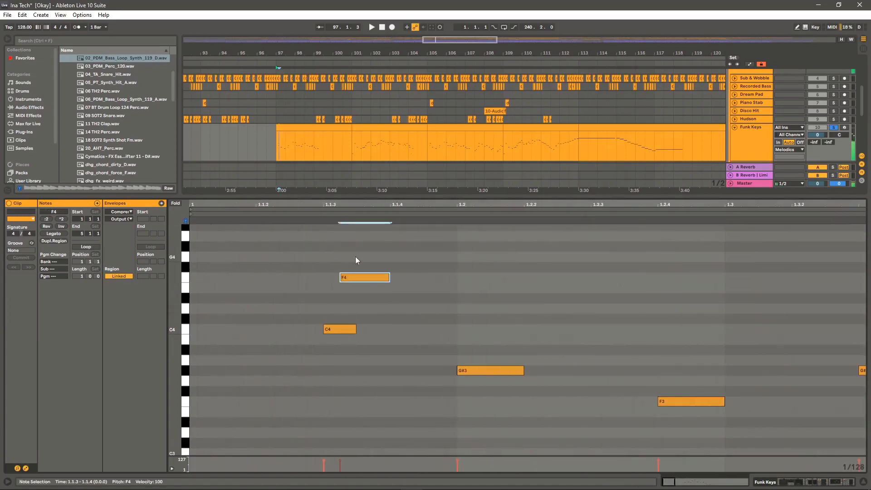
left_click(330, 331)
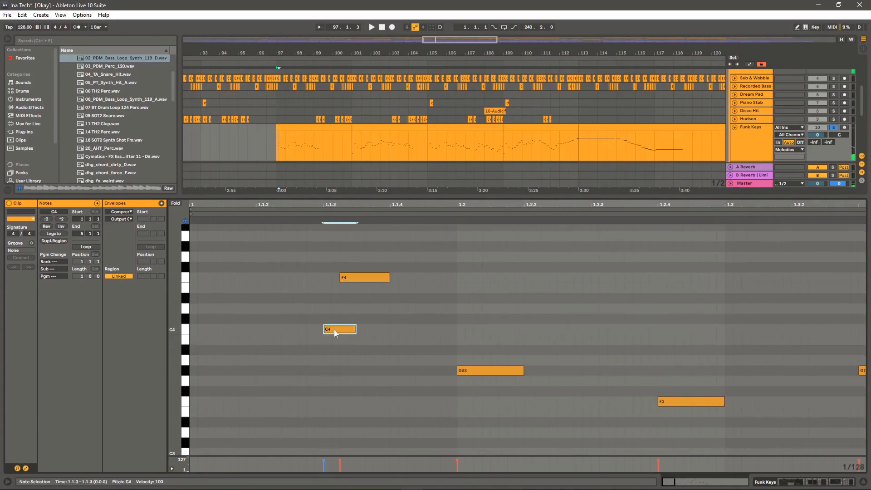
Play the opening notes of the Funk Keys clip, and set the track's Wavetable Glide to 0.00 ms
left_click(307, 301)
key("space")
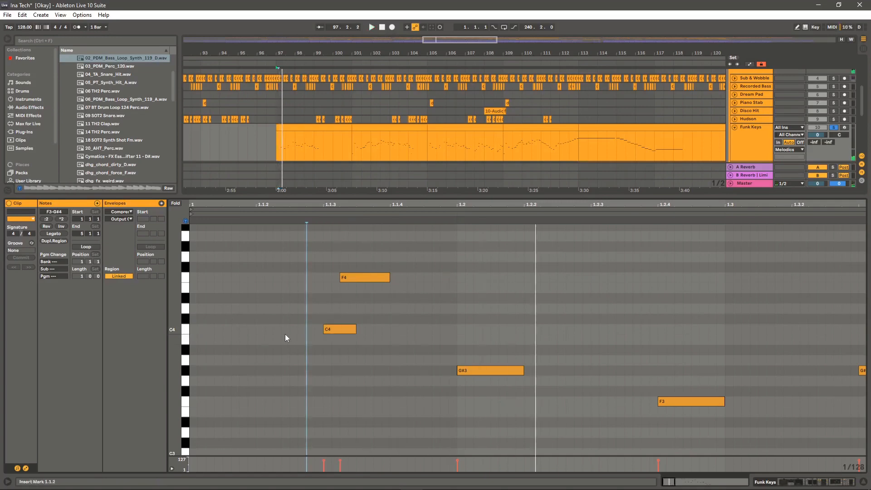
left_click(743, 147)
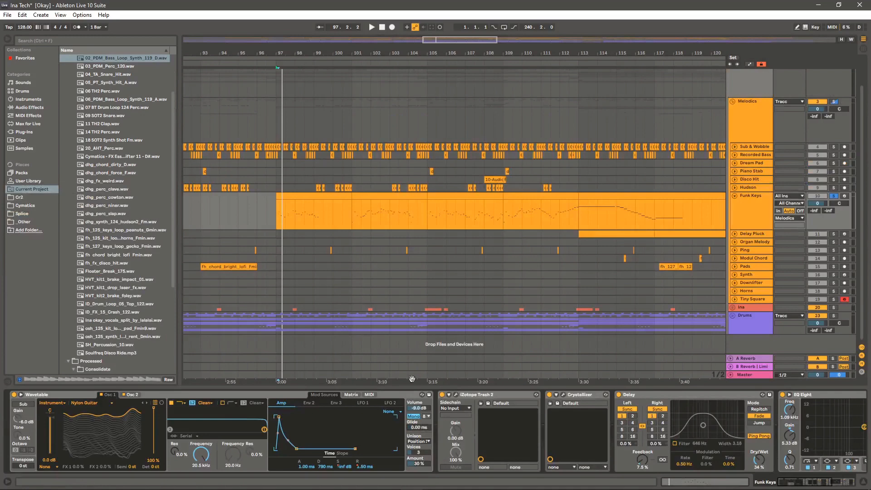
Reopen the Funk Keys clip at bar 97 and play it from its opening C4 note without glide, widening the note view
double_click(298, 195)
left_click(320, 265)
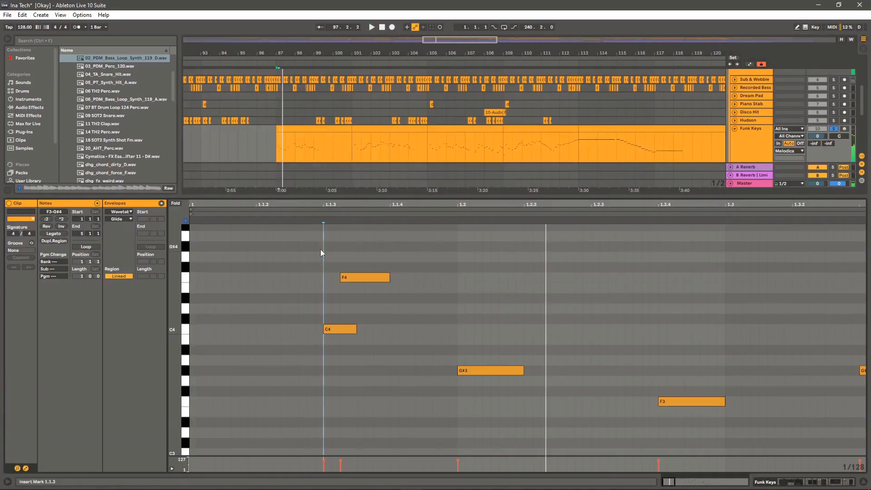
key("space")
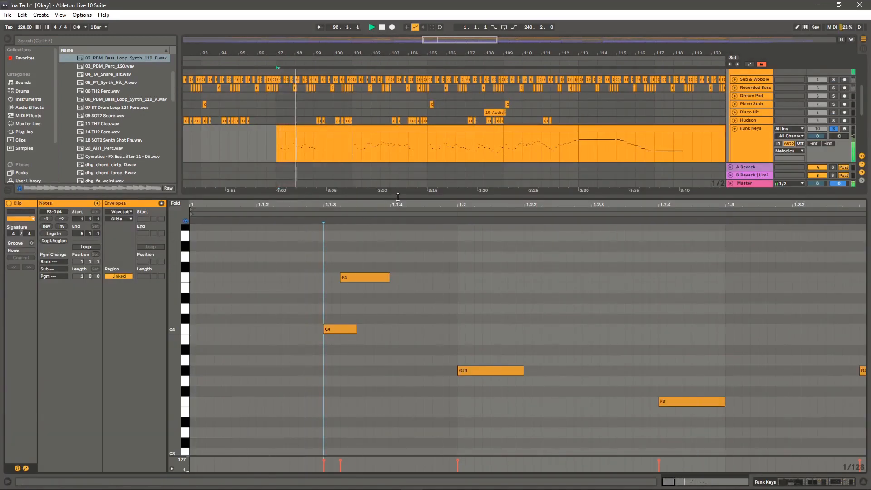
left_click_drag(395, 200, 352, 188)
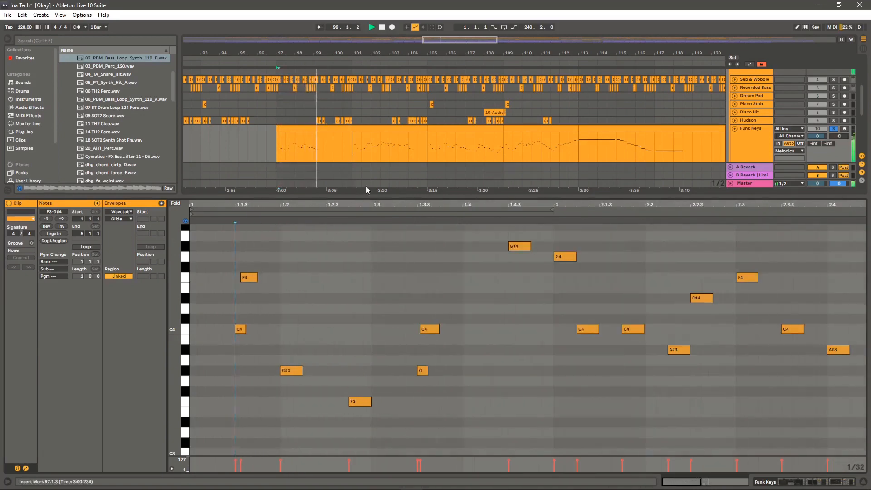
key("space")
Set the Funk Keys Wavetable Glide to 52.7 ms, and play the bar 97 clip again in the note editor
double_click(747, 152)
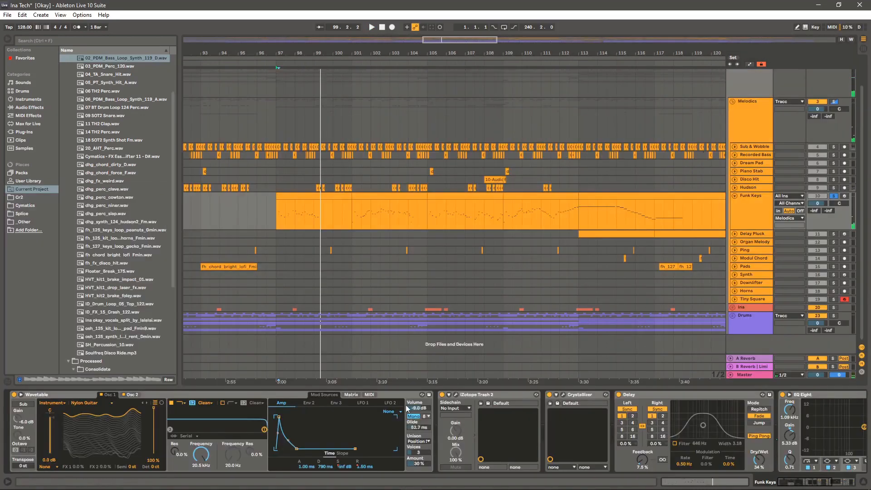
left_click(317, 192)
double_click(313, 196)
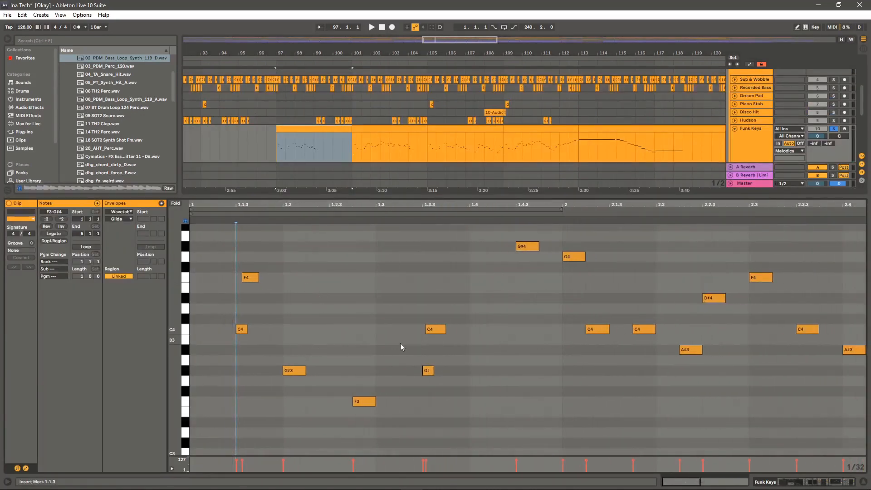
left_click(378, 343)
key("space")
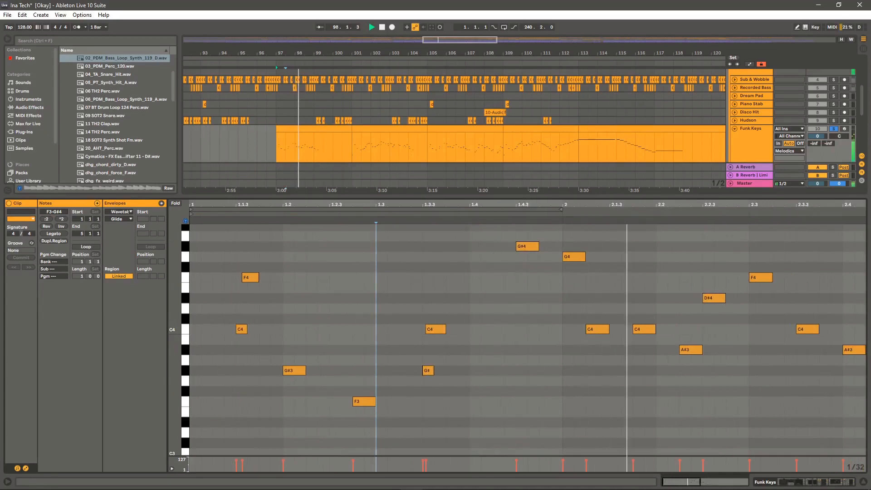
left_click_drag(527, 204, 528, 171)
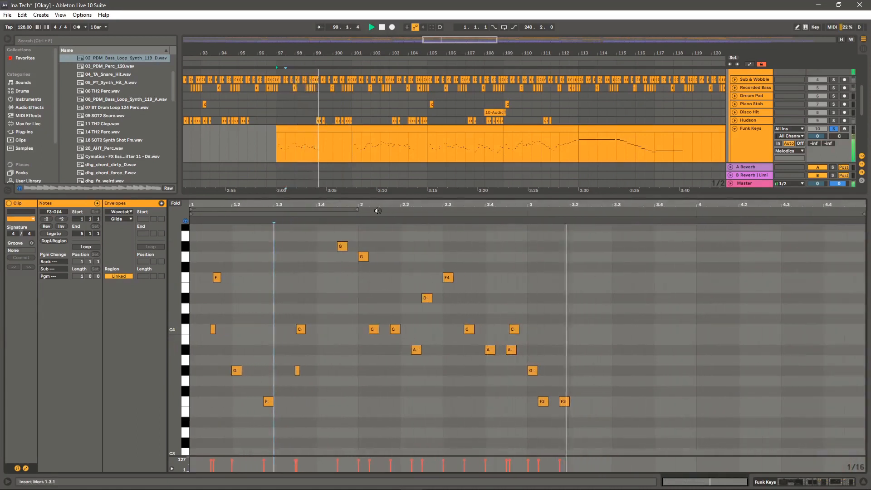
Play Funk Keys from bar 101 and show the notes of its clips at bars 101 and 105
left_click(355, 151)
left_click_drag(394, 53, 360, 86)
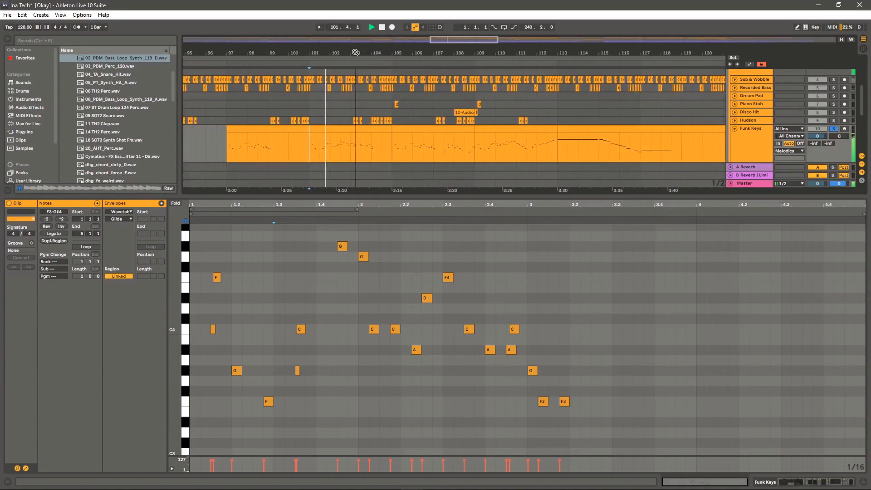
left_click(357, 130)
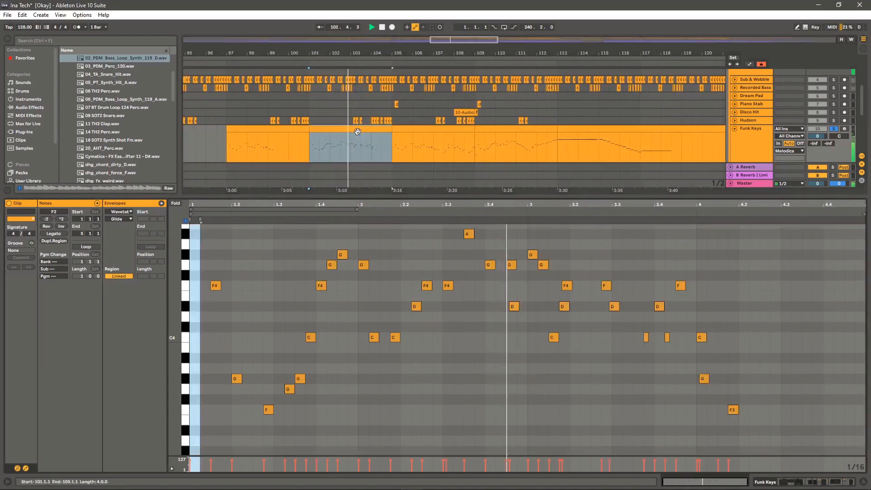
left_click(404, 131)
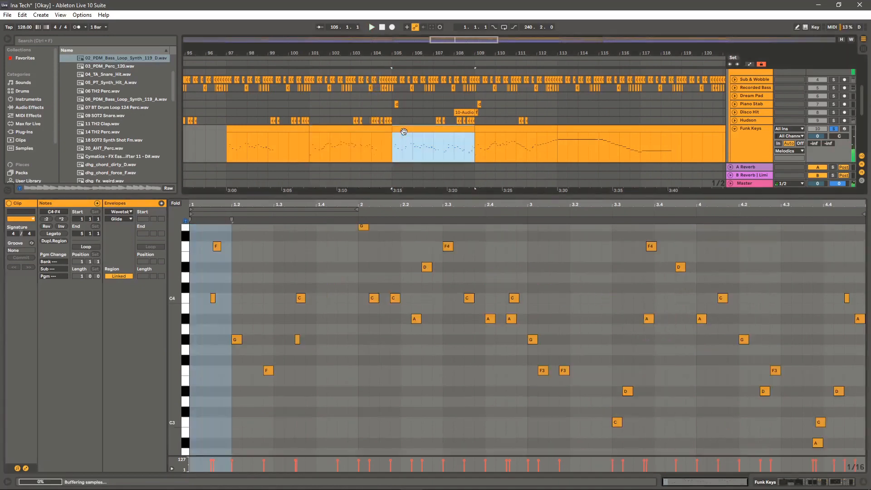
left_click_drag(411, 54, 411, 46)
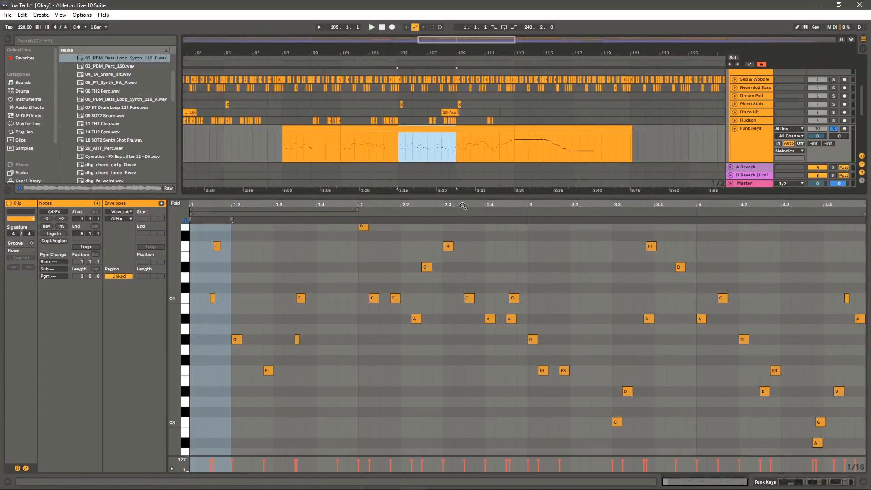
Shrink the note editor and play the remaining Funk Keys melody from within bar 107
left_click_drag(465, 196, 466, 330)
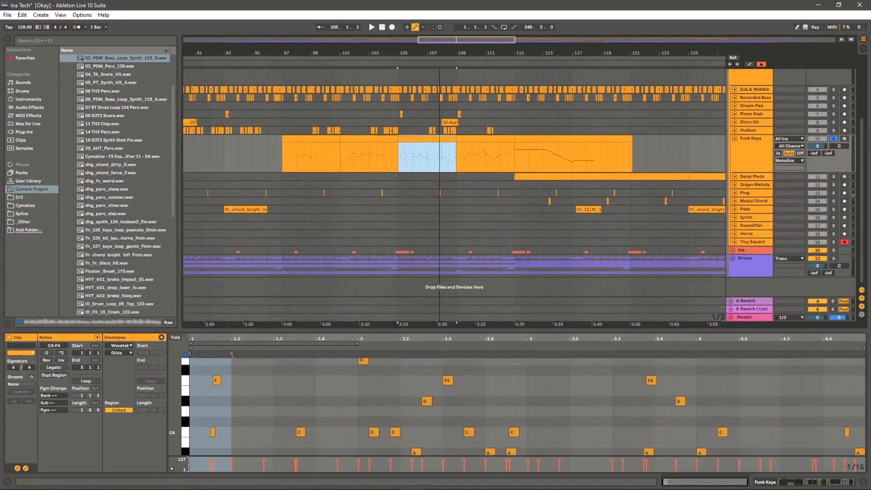
left_click_drag(438, 53, 388, 72)
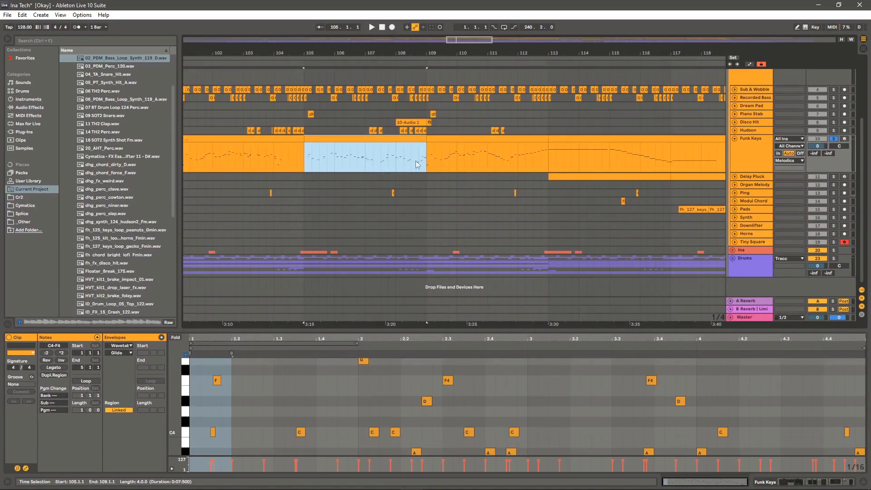
left_click(388, 161)
key("space")
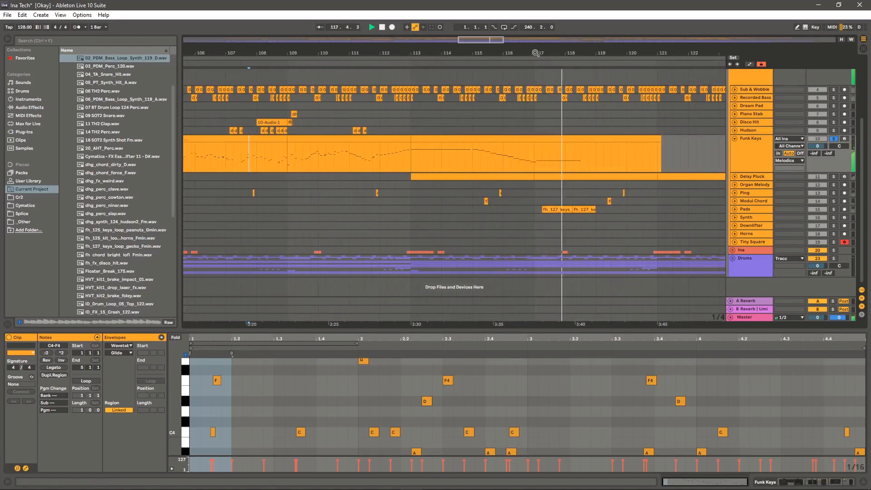
left_click_drag(437, 52, 463, 18)
Collapse Funk Keys, solo and expand the Delay Pluck track in its place, and play it from bar 113
left_click(734, 139)
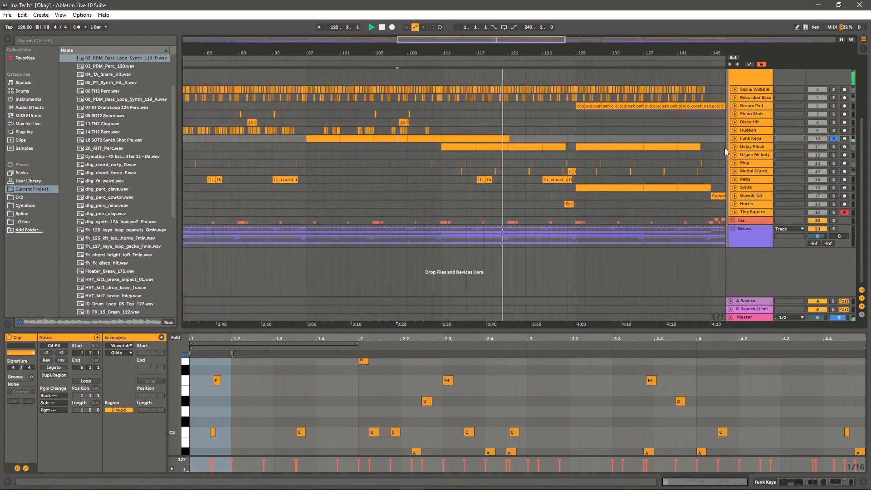
left_click(751, 146)
scroll(751, 146, "up", 3)
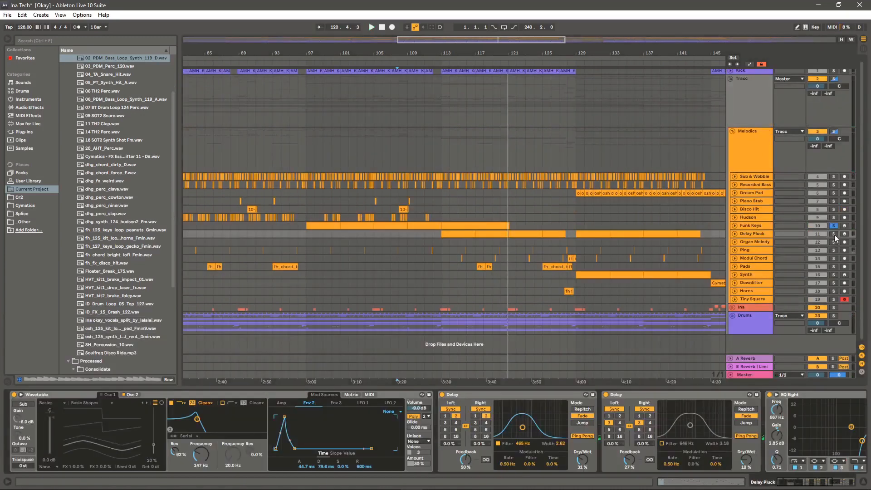
left_click(735, 233)
left_click(440, 251)
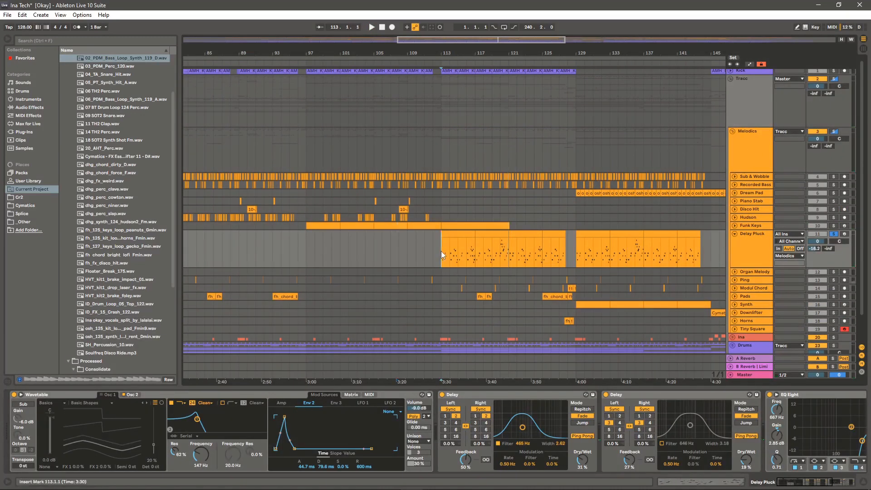
key("space")
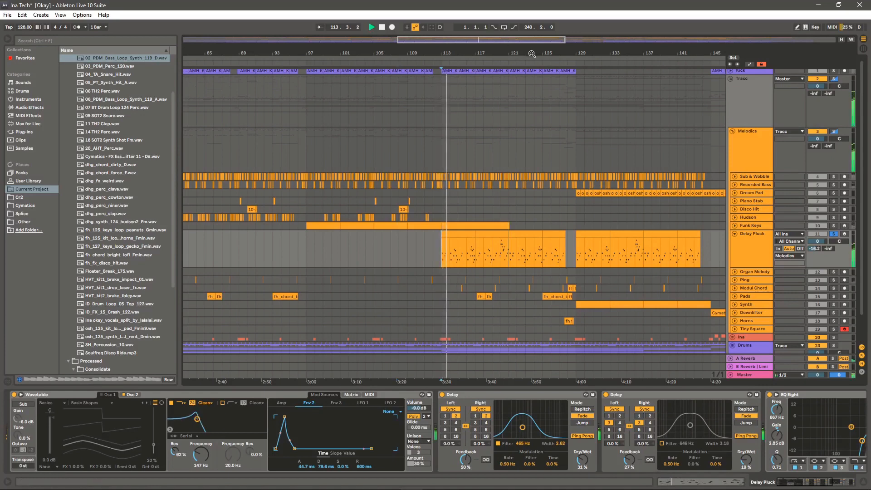
left_click_drag(501, 48, 476, 33)
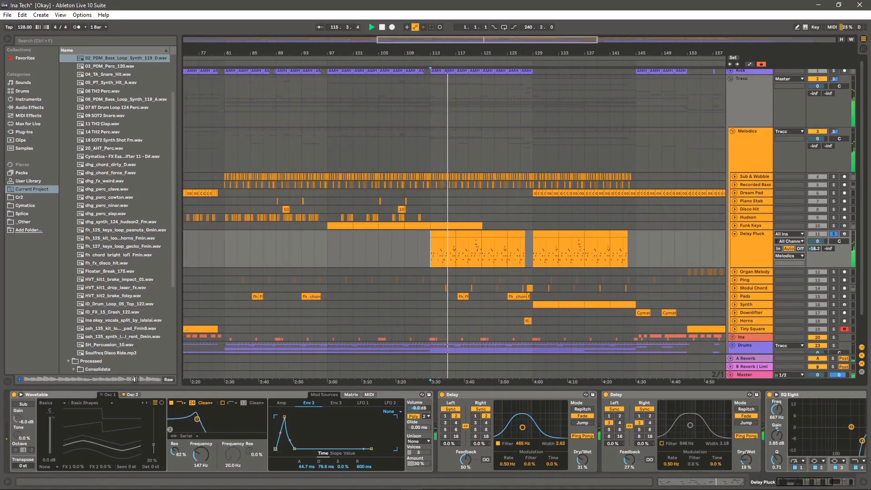
Show the second Wavetable oscillator of Delay Pluck, and look through its Delay, EQ Eight and Compressor effects
left_click(133, 395)
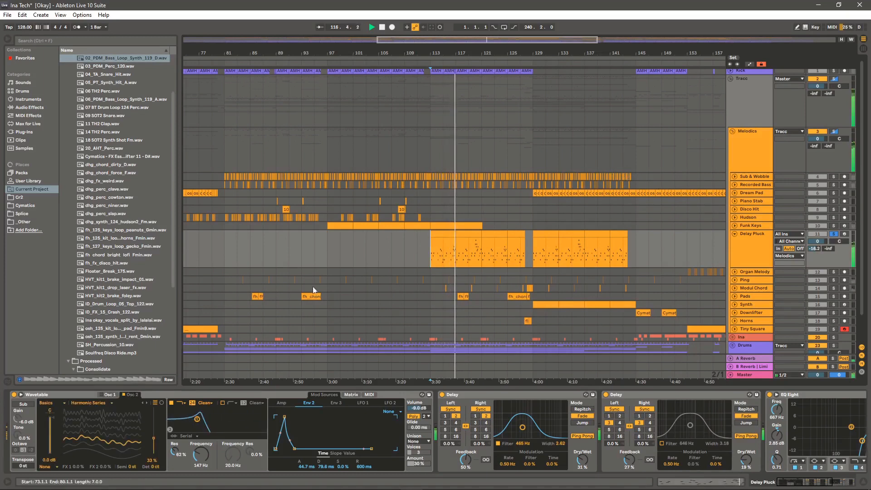
left_click(837, 482)
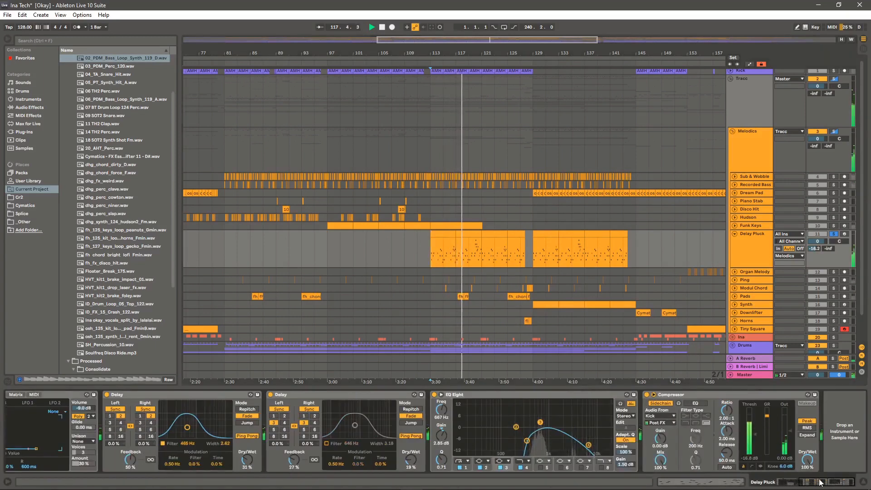
left_click(788, 482)
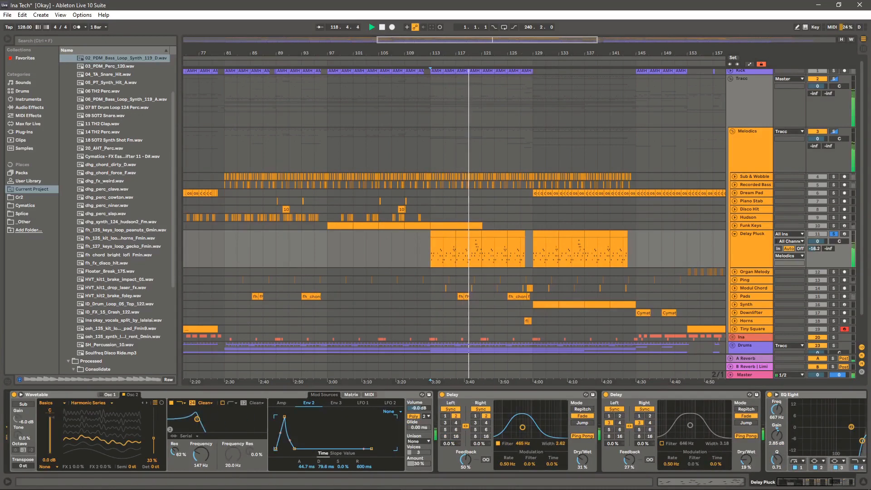
scroll(590, 107, "right", 1)
scroll(626, 159, "down", 1)
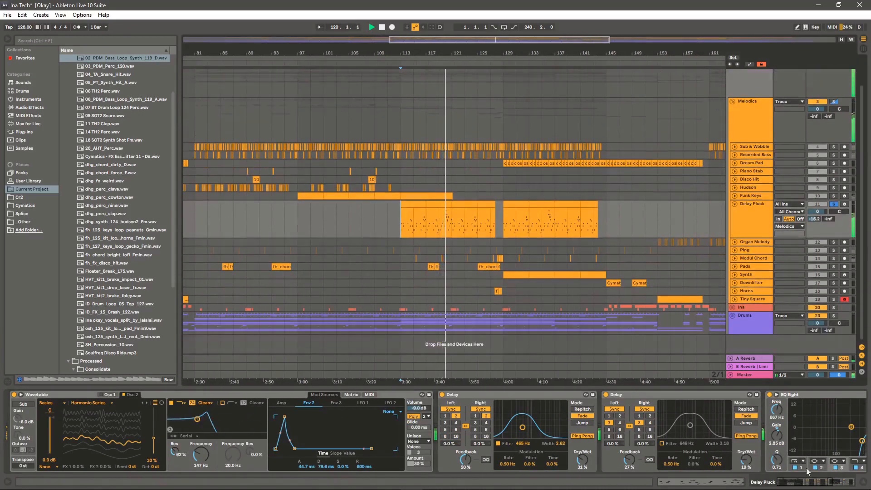
left_click(826, 483)
left_click_drag(826, 483, 816, 481)
Solo and expand the Organ Melody track in place of the Delay Pluck solo, and play it from bar 161
left_click(834, 204)
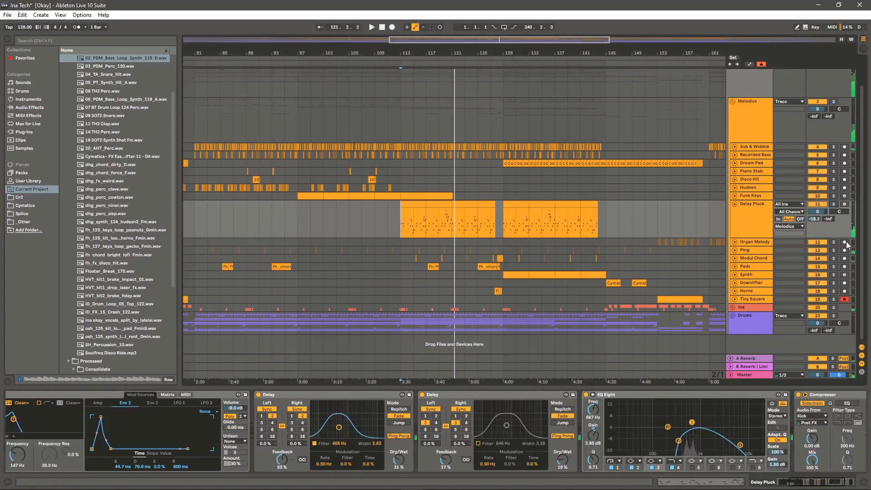
left_click(834, 242)
left_click(735, 242)
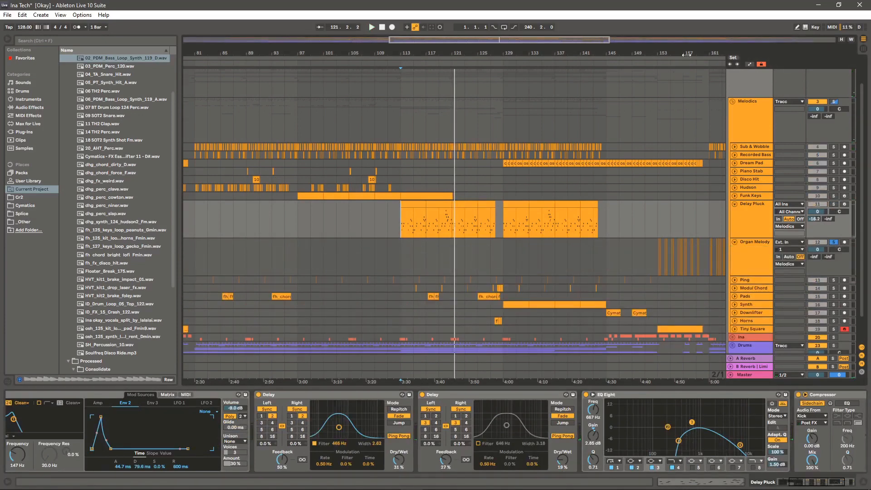
left_click_drag(687, 54, 426, 205)
left_click(415, 251)
key("space")
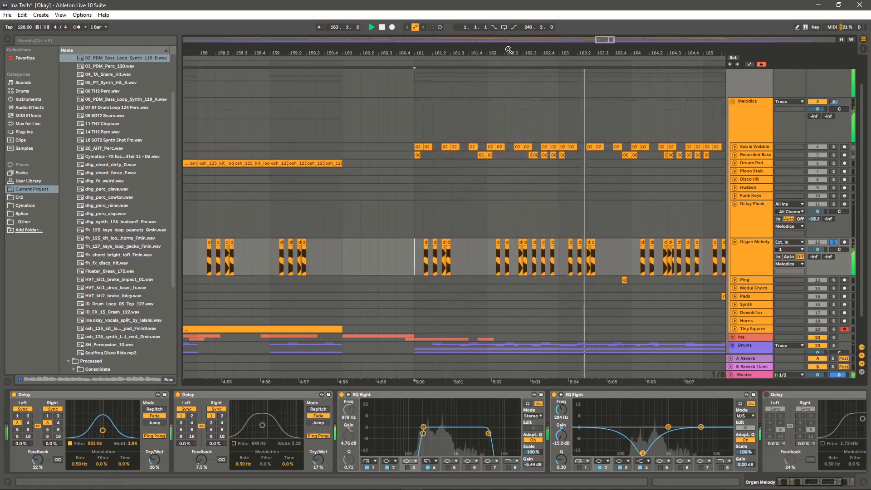
left_click_drag(576, 53, 363, 86)
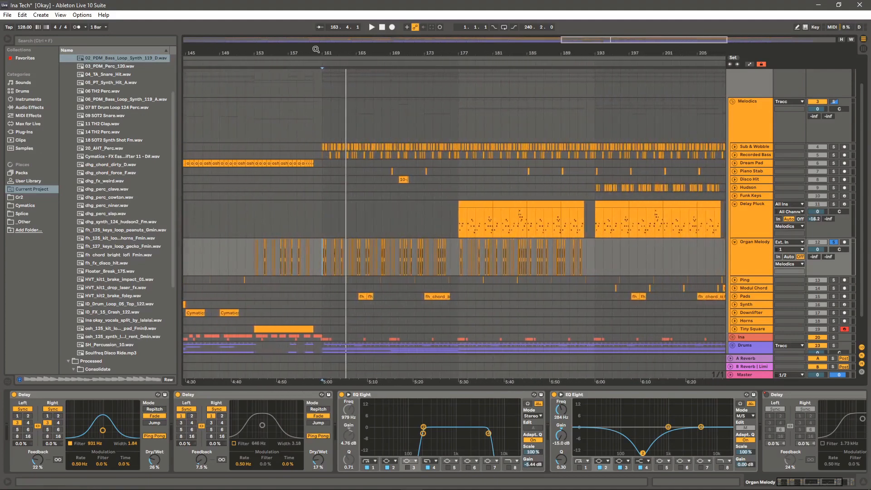
left_click_drag(316, 49, 400, 41)
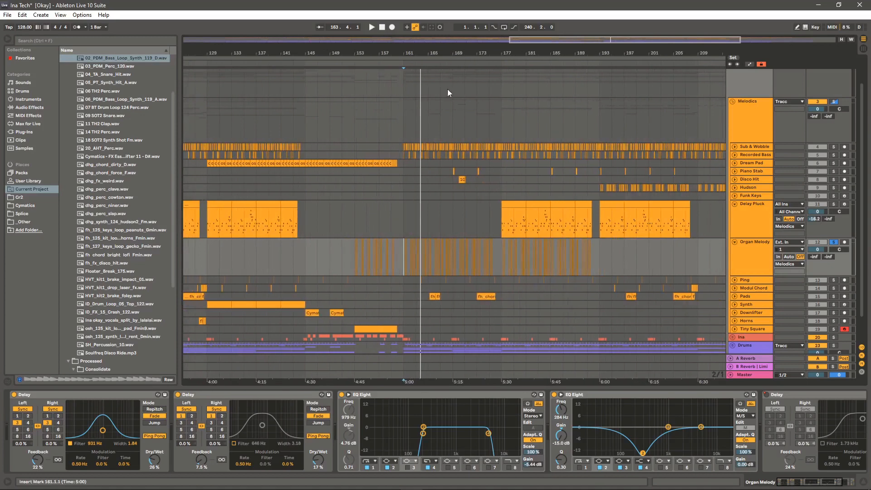
Collapse the Organ Melody and Delay Pluck tracks, and solo and expand the Ping track
left_click(734, 243)
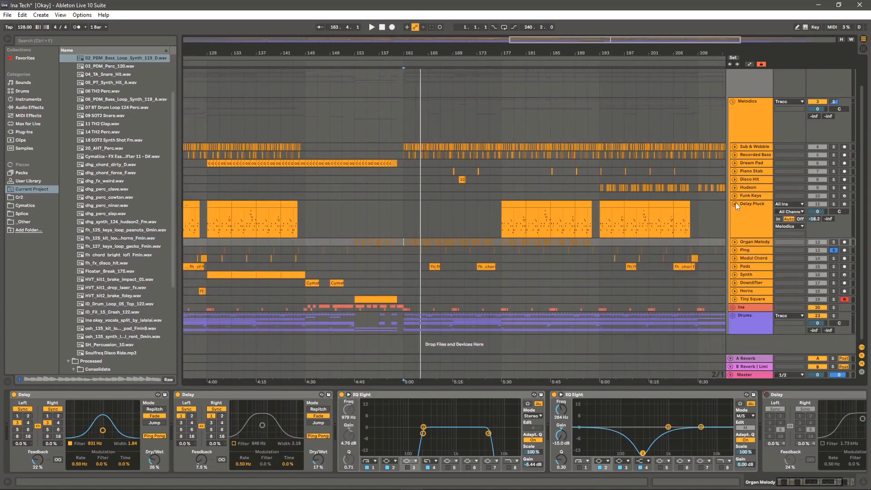
left_click(735, 205)
left_click(735, 221)
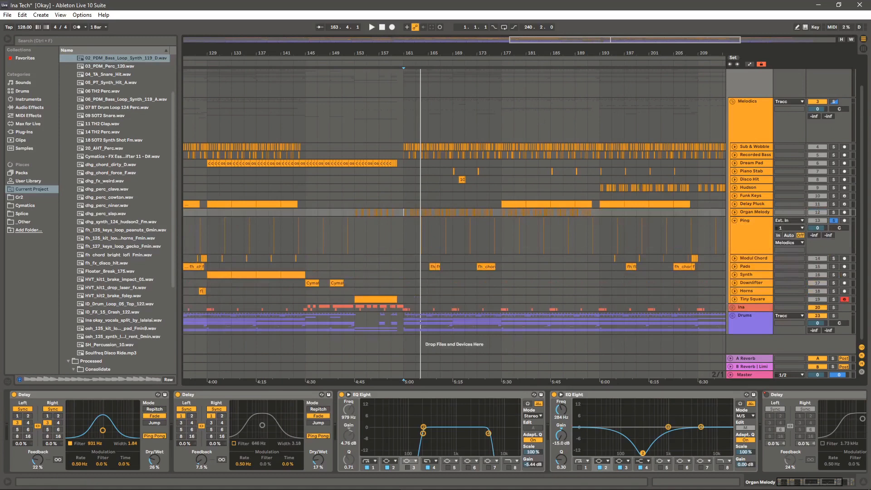
Play the Ping track from just before its clip in bar 83, and stop playback
left_click_drag(472, 53, 708, 28)
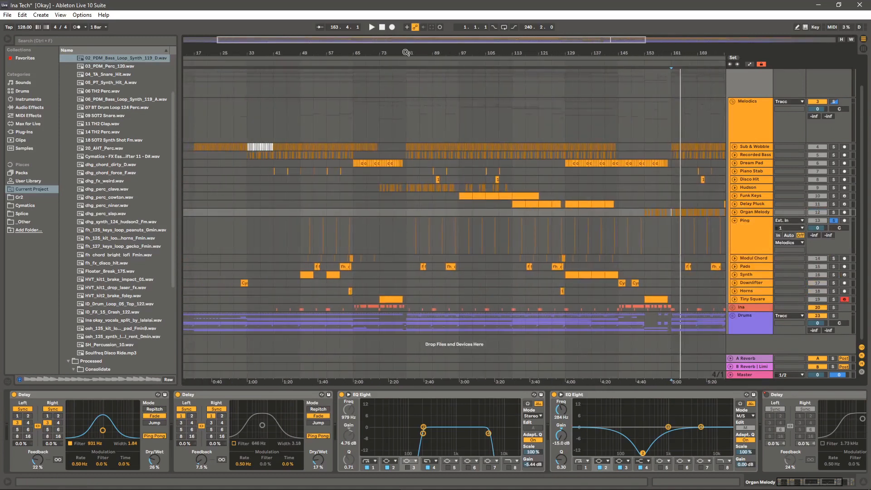
left_click_drag(405, 53, 498, 94)
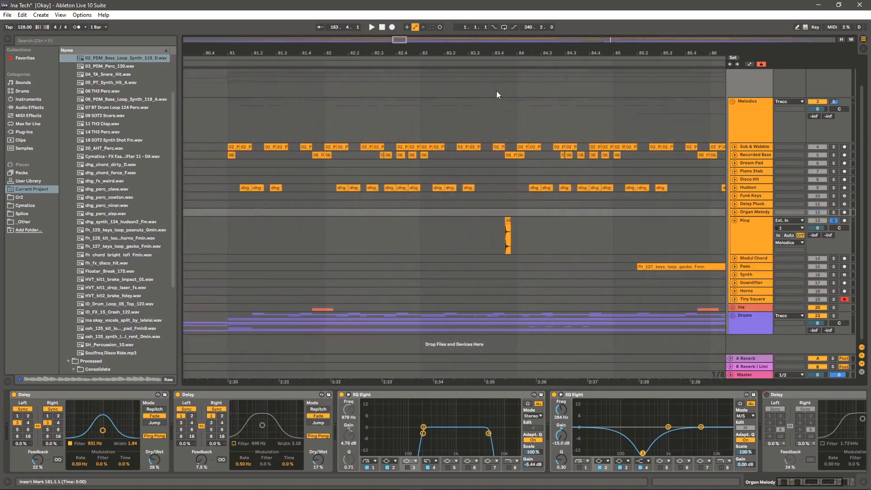
left_click_drag(517, 54, 384, 54)
left_click(434, 235)
key("space")
key("space")
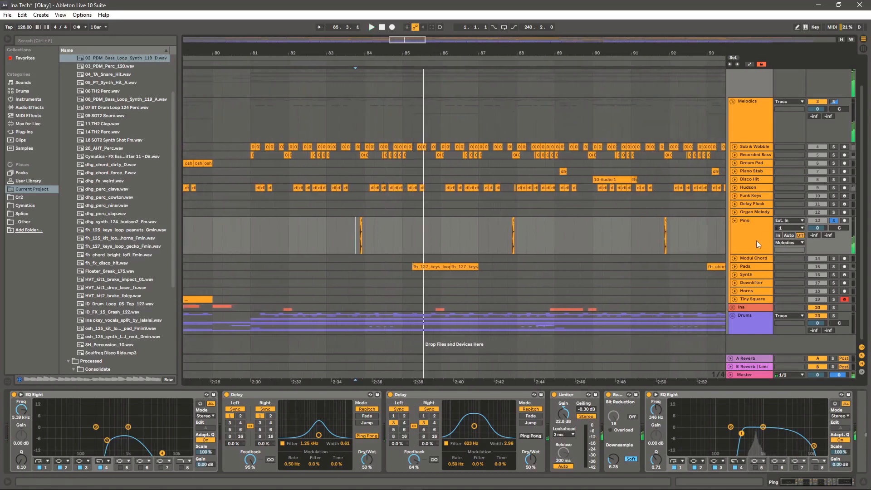
Reveal the sample of the Ping clip in bar 83 in the browser, and replay the clip from 83.4.3
key("z")
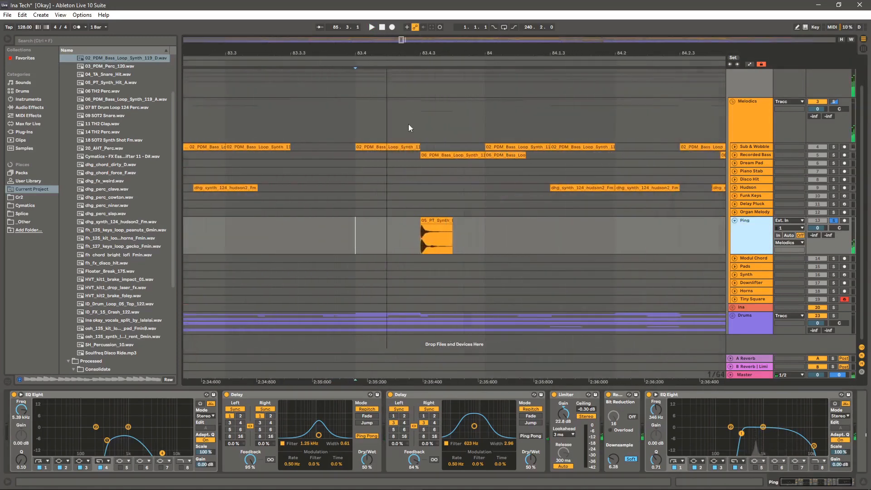
right_click(434, 218)
right_click(431, 219)
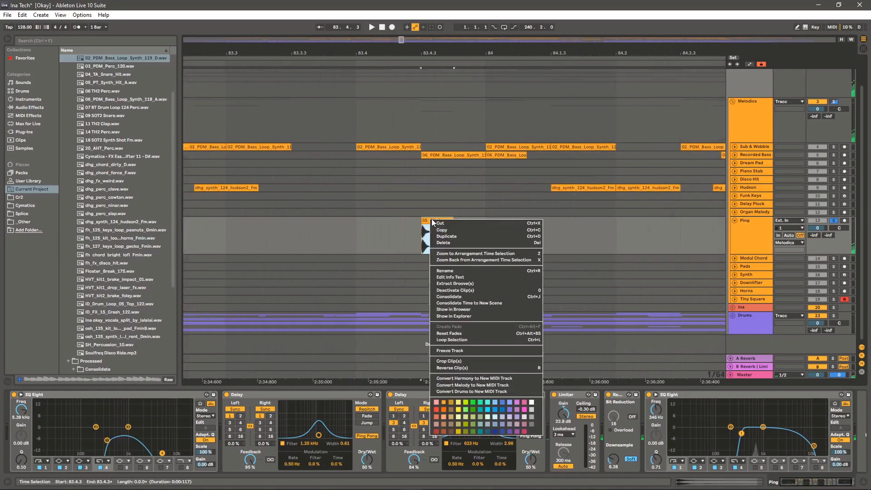
left_click(466, 310)
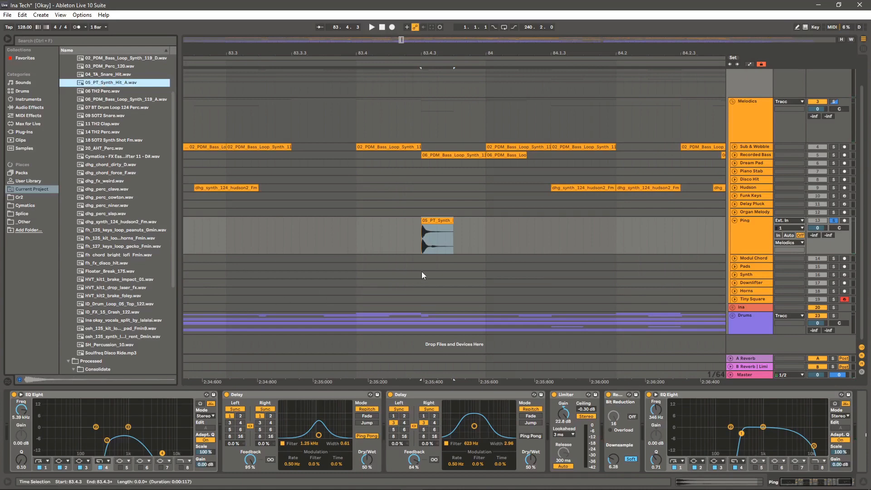
left_click(419, 245)
key("space")
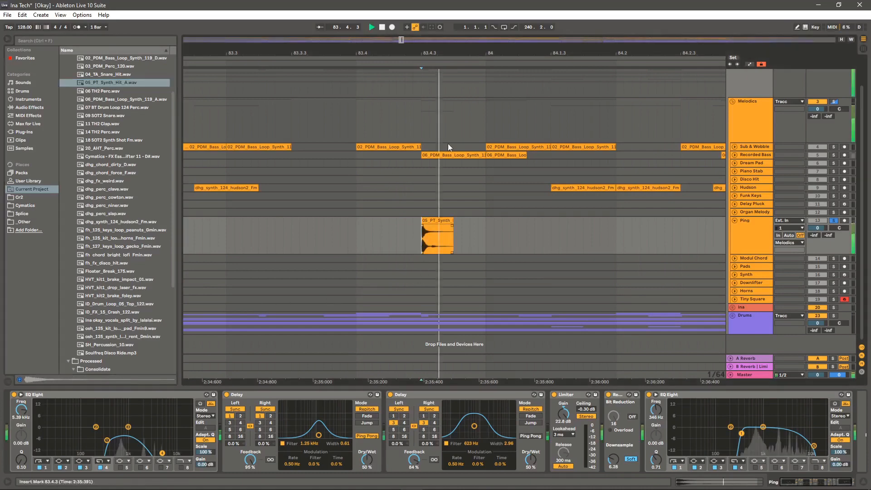
left_click_drag(461, 54, 461, 9)
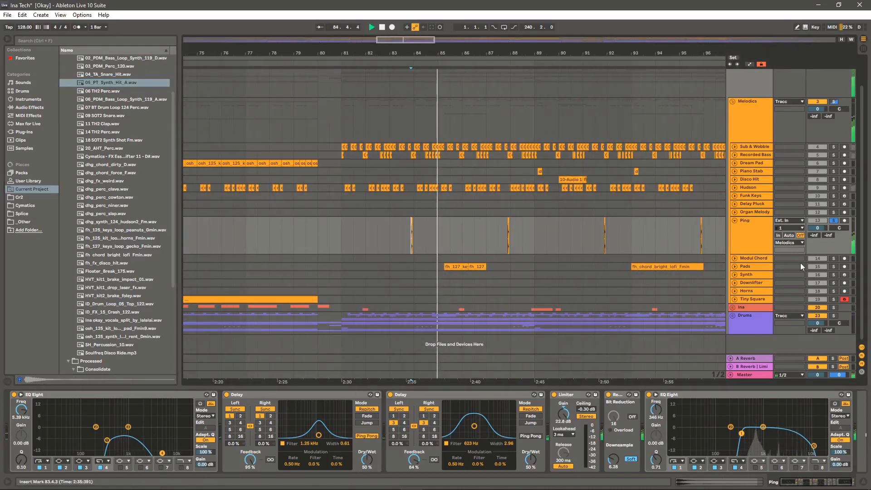
Solo the Modul Chord track, play it from bar 115, and expand it in place of the Ping track
left_click(757, 258)
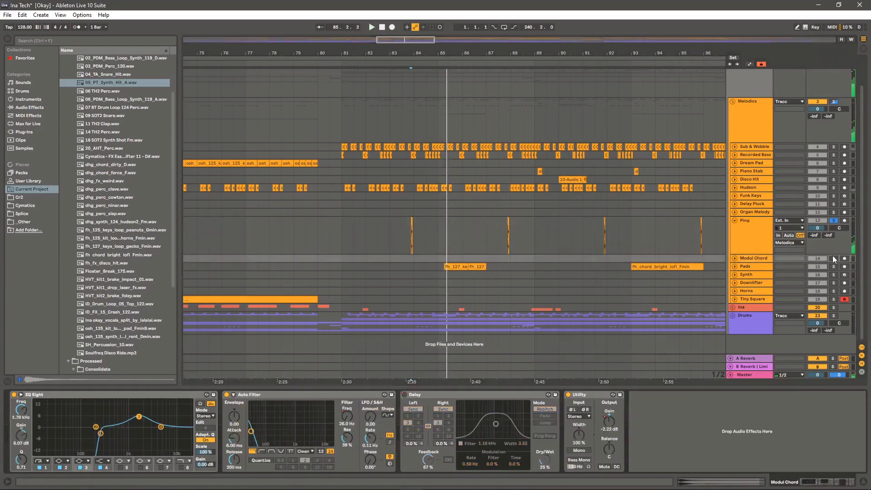
left_click(833, 258)
left_click_drag(664, 54, 630, 62)
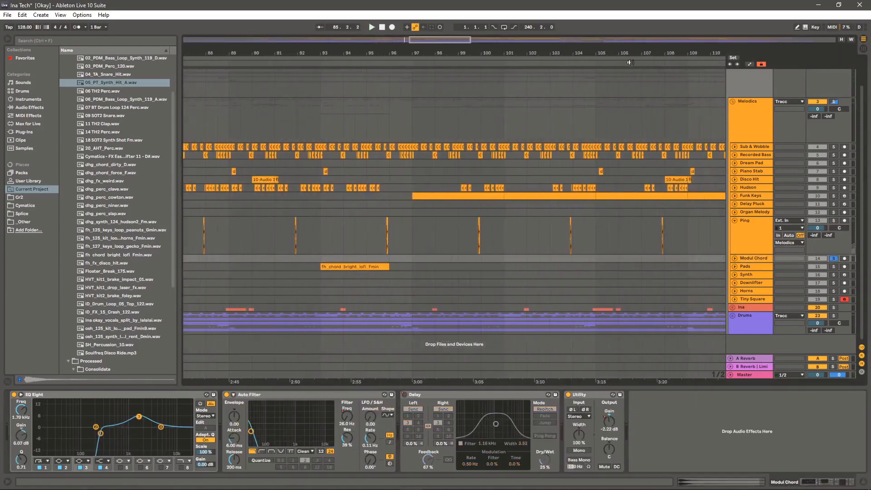
left_click_drag(714, 49, 253, 51)
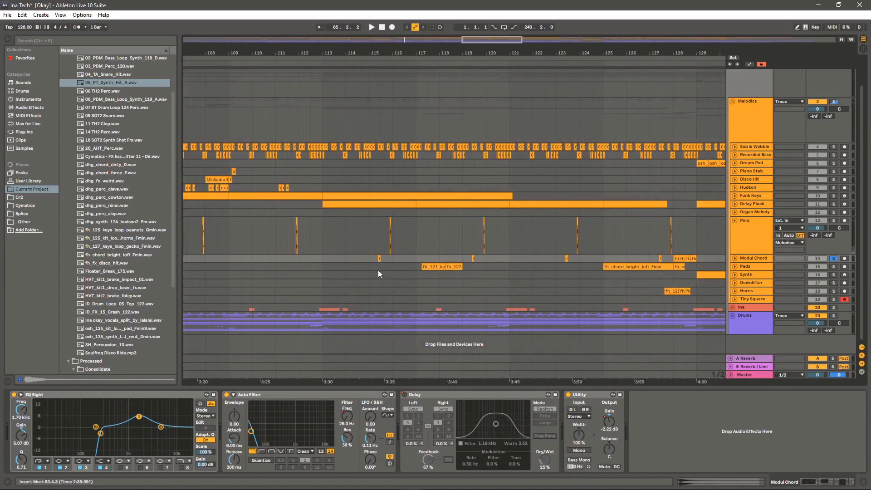
left_click(367, 258)
key("space")
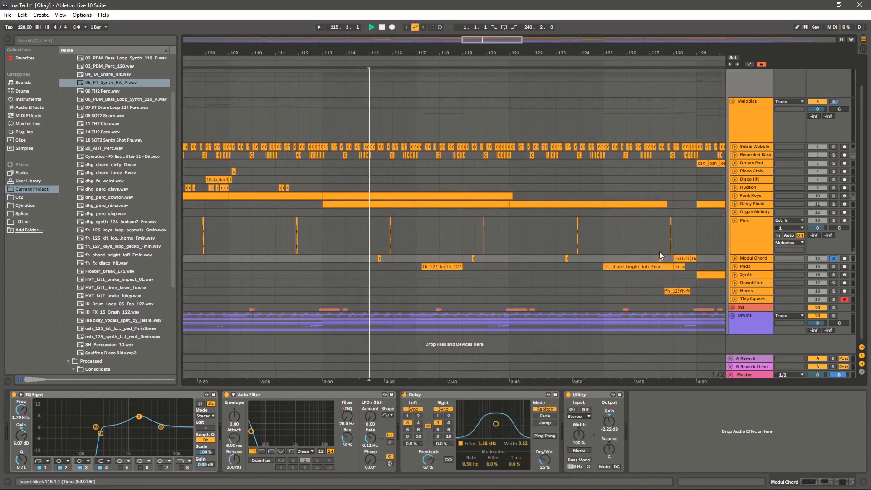
left_click(735, 221)
left_click(733, 228)
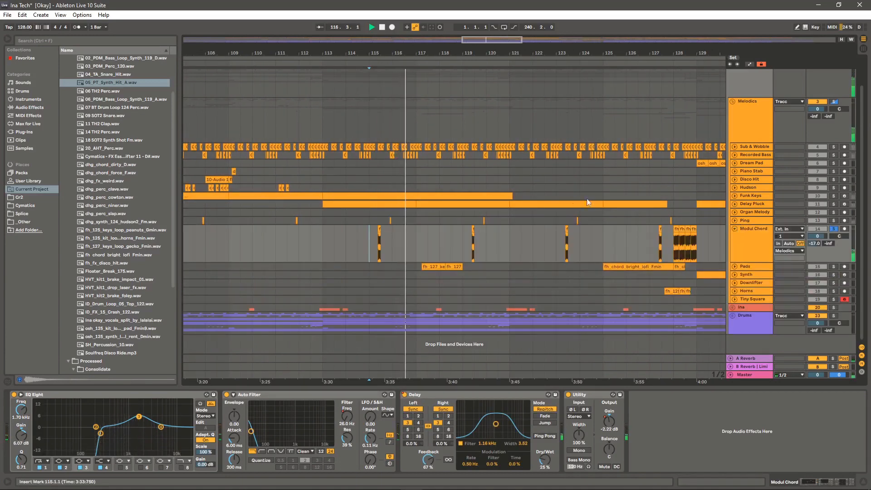
Play the repeated Modul Chord clips from bar 128, and stop playback
left_click(675, 243)
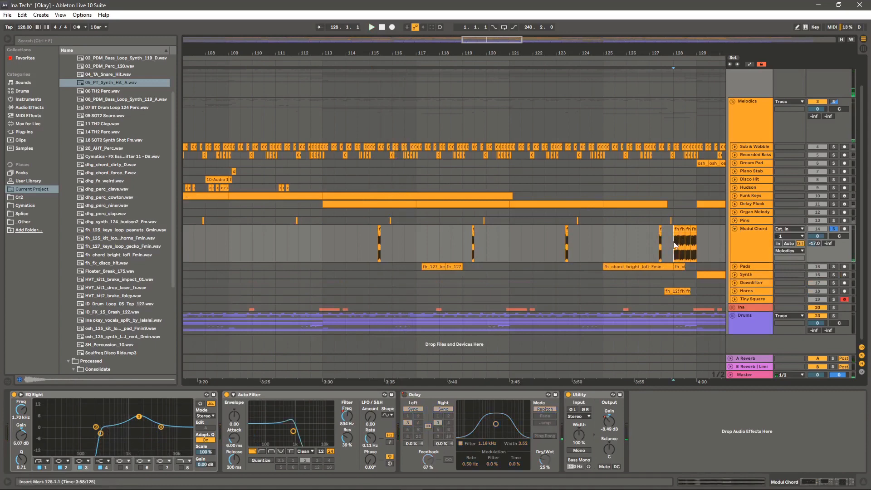
key("space")
mouse_move(565, 51)
left_mouse_down()
mouse_move(584, 46)
mouse_move(534, 47)
mouse_move(534, 87)
mouse_move(534, 31)
left_mouse_up()
key("space")
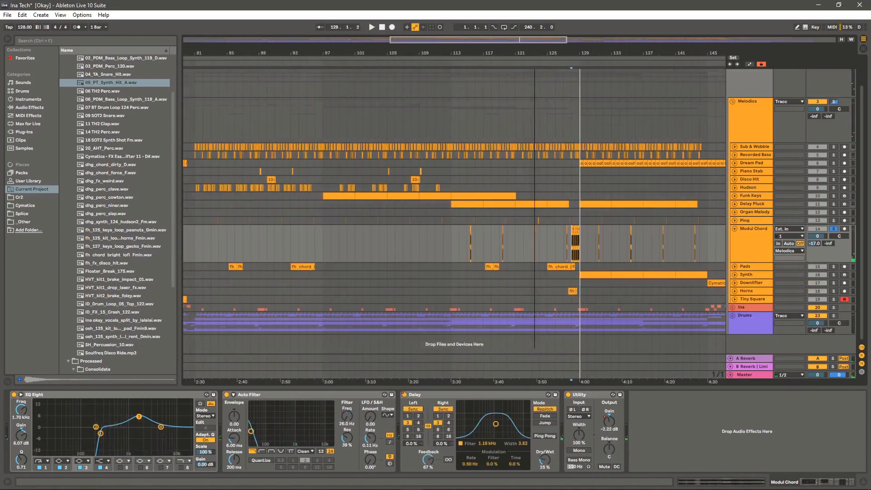
Collapse Modul Chord, solo and expand the Pads track, and play its clips from bars 117 and 125
left_click(734, 230)
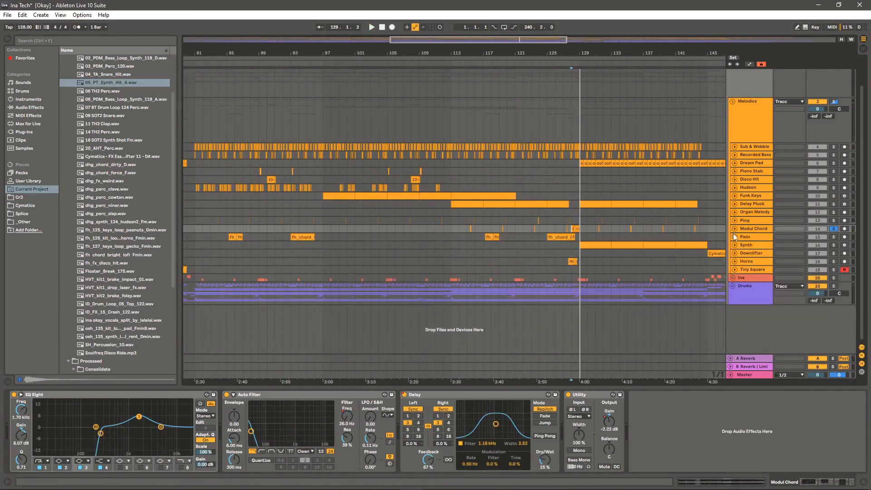
left_click(735, 237)
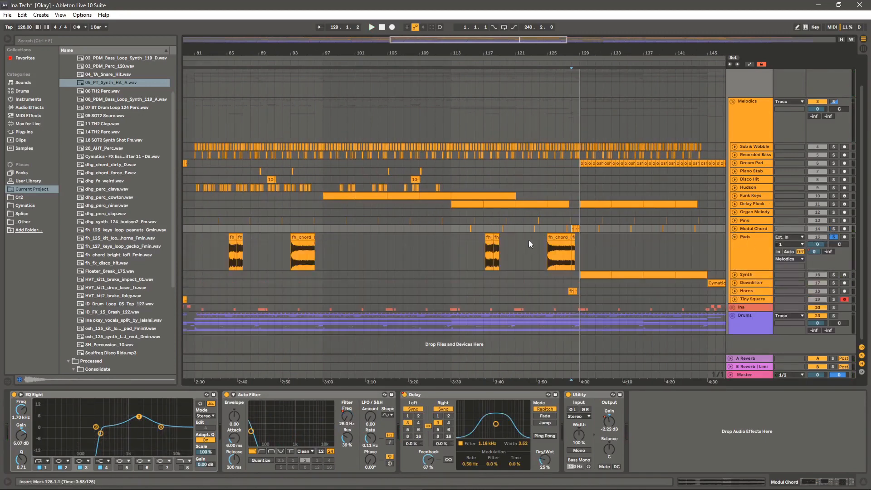
left_click(484, 250)
key("space")
left_click_drag(487, 52, 408, 60)
key("space")
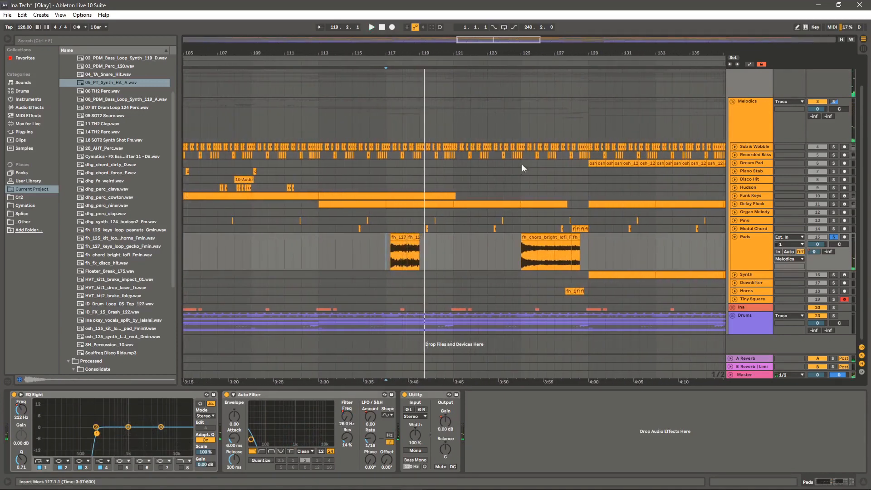
left_click(521, 260)
key("space")
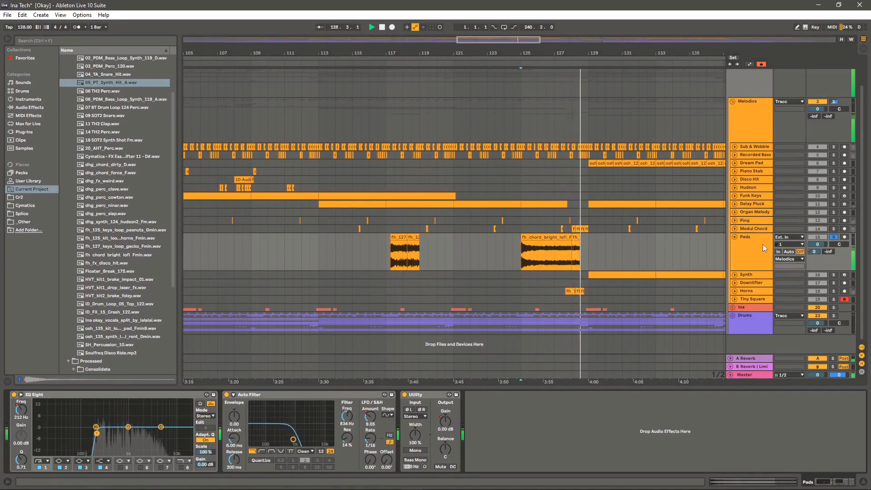
Collapse the Pads track, solo and expand the Synth track, and play its notes from 129.2.1
left_click(734, 240)
left_click(734, 245)
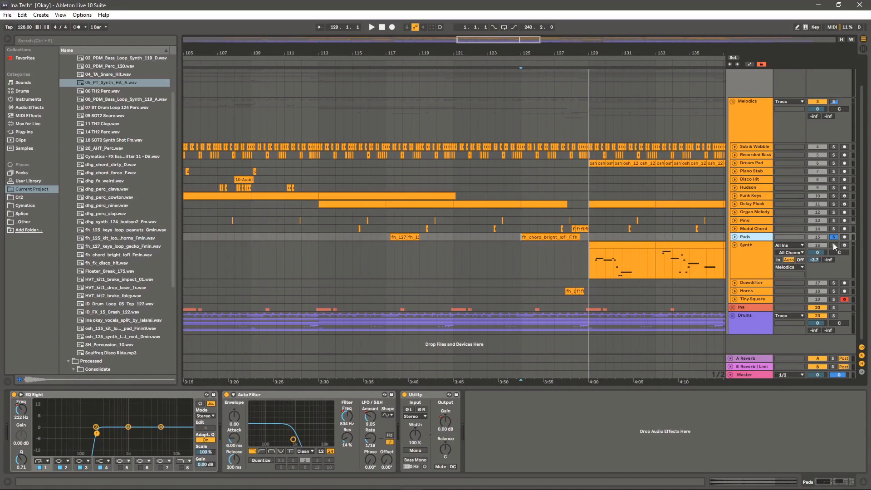
left_click(594, 265)
scroll(609, 196, "up", 3)
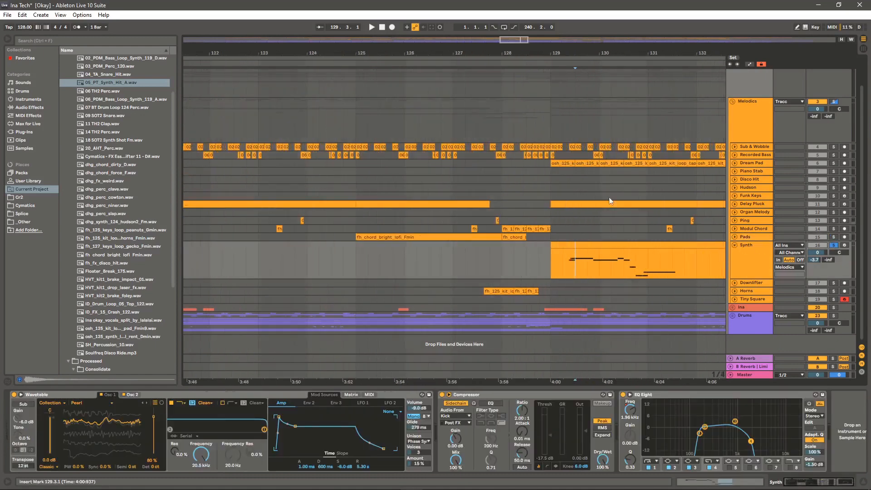
left_click(565, 263)
key("space")
left_click_drag(622, 51, 416, 30)
Look through both Wavetable oscillators of the Synth track while it plays
left_click(756, 261)
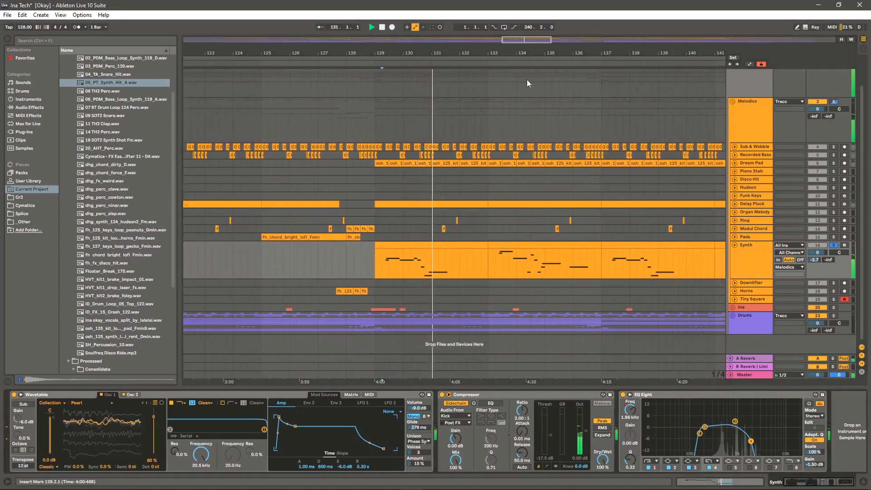
left_click_drag(538, 53, 464, 54)
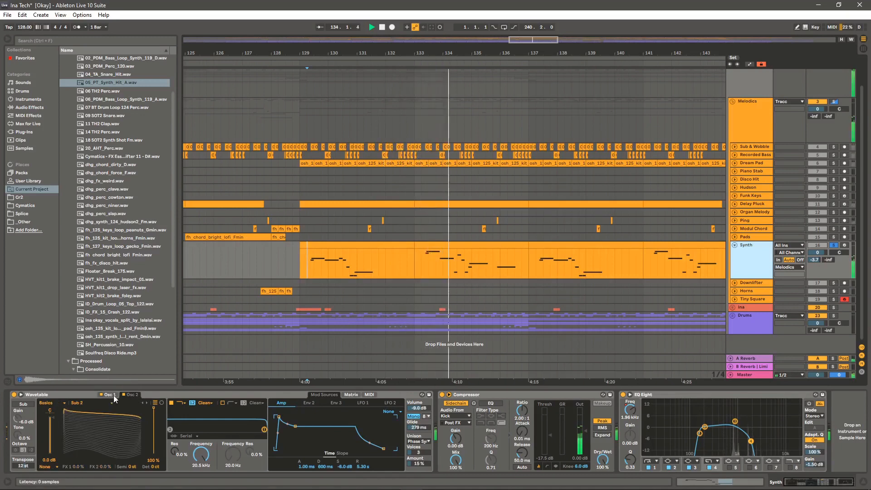
left_click_drag(439, 53, 477, 13)
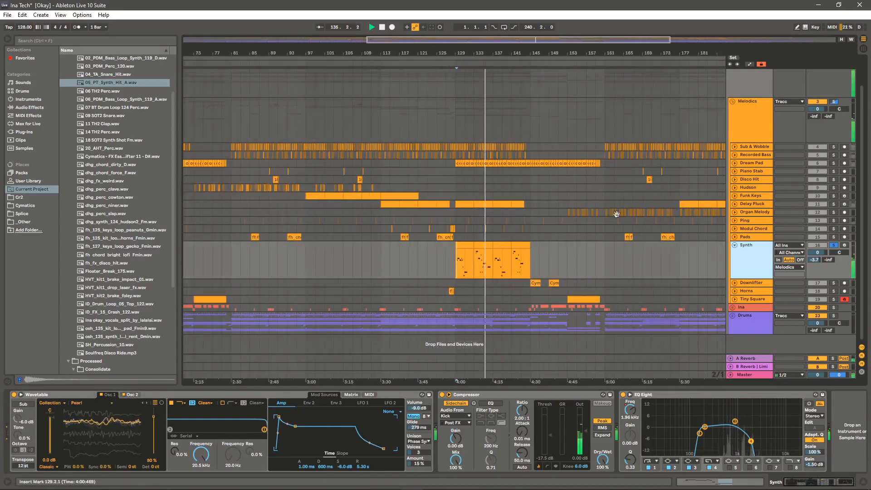
Collapse the Synth track, solo and expand the Downlifter track, and play its clip from bar 145
left_click(735, 244)
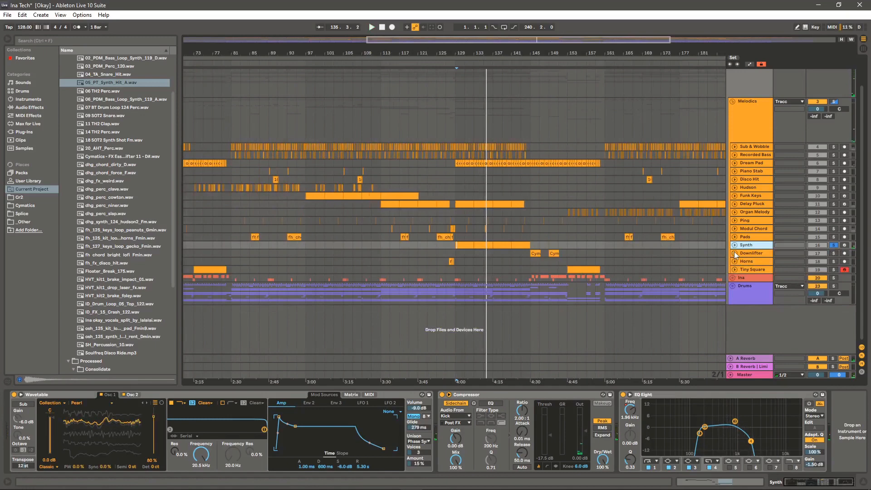
left_click(734, 252)
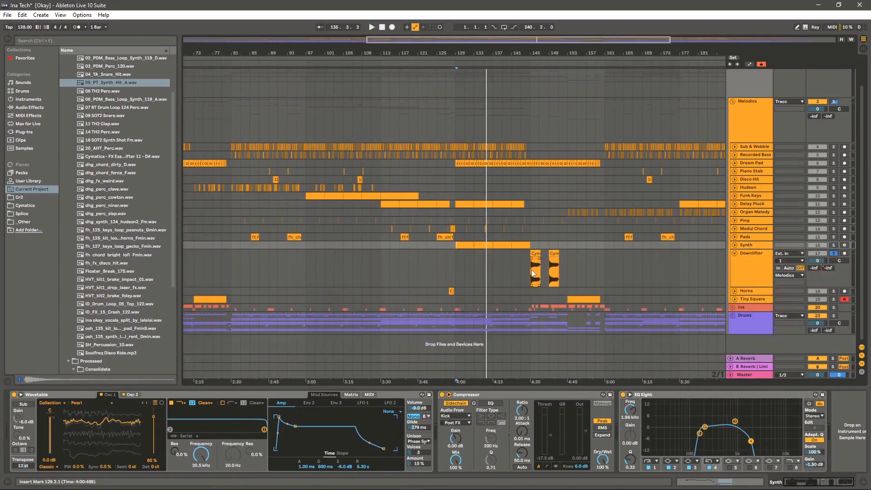
left_click(533, 272)
key("space")
key("minus")
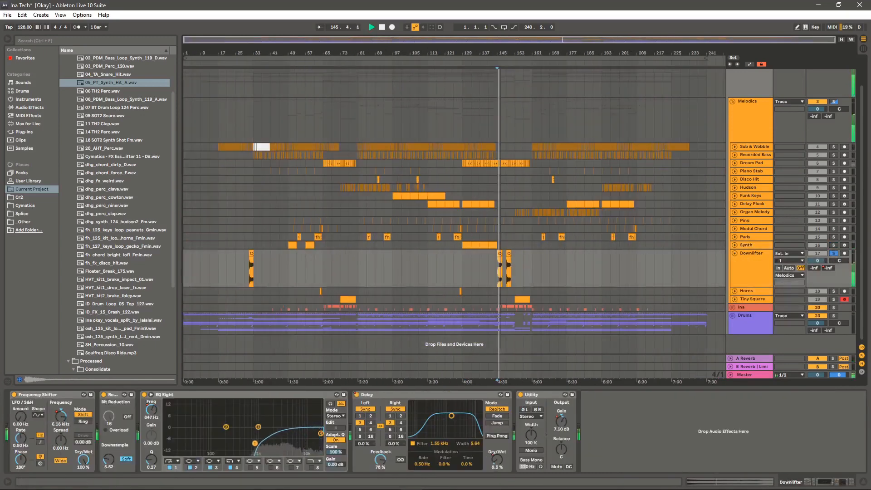
key("plus")
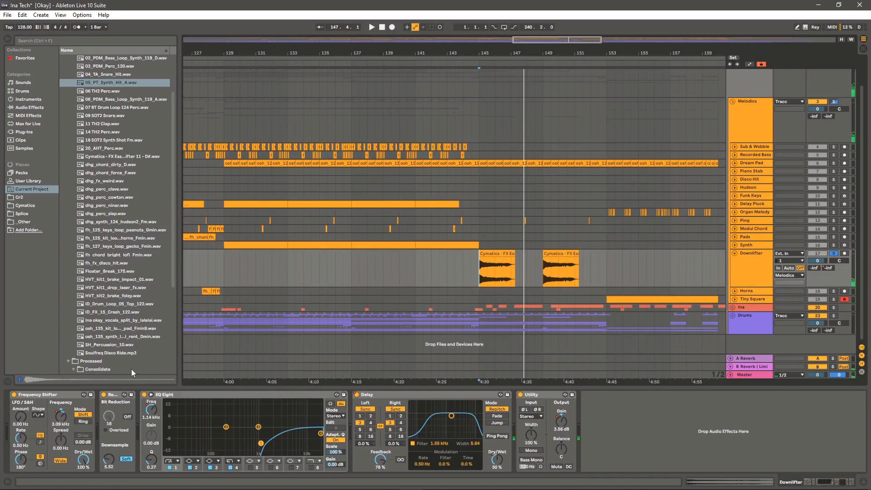
Reveal the sample of the Downlifter clip at bar 145 in the browser, and replay the clip
right_click(499, 261)
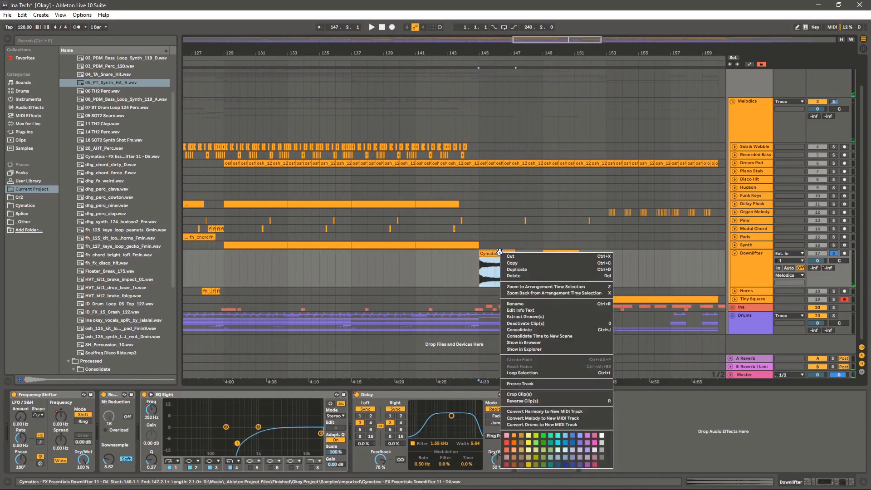
left_click(535, 343)
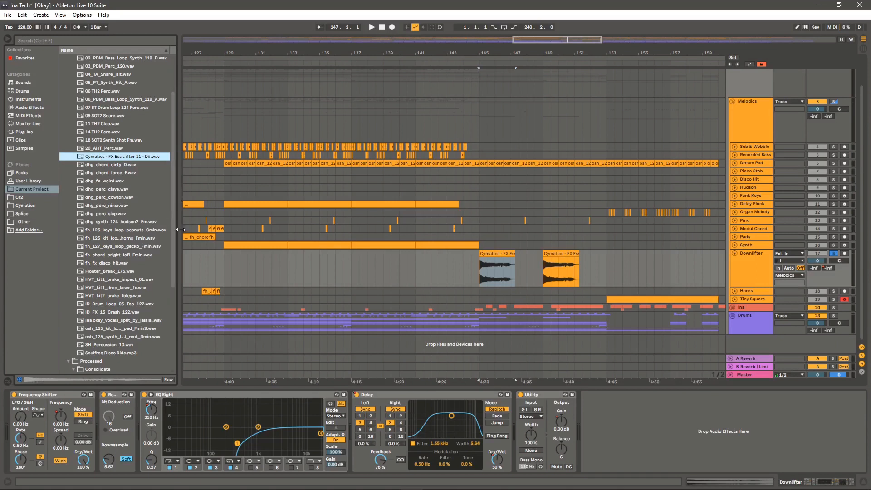
left_click(478, 268)
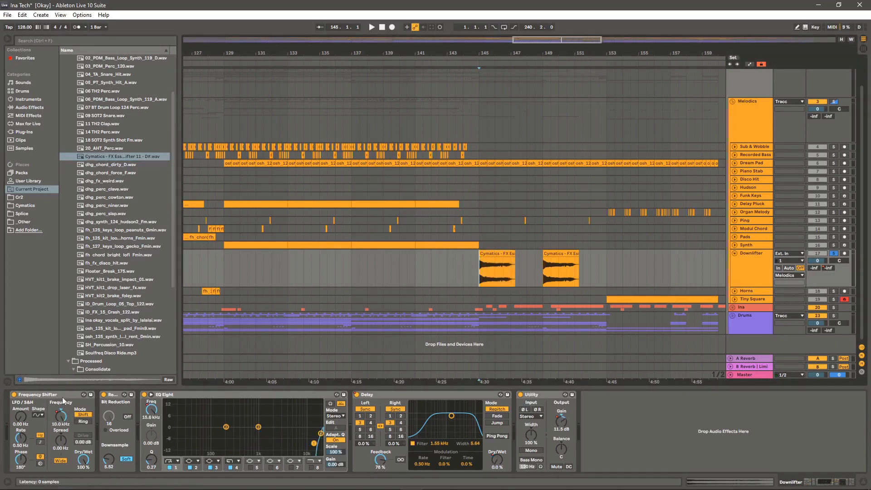
key("space")
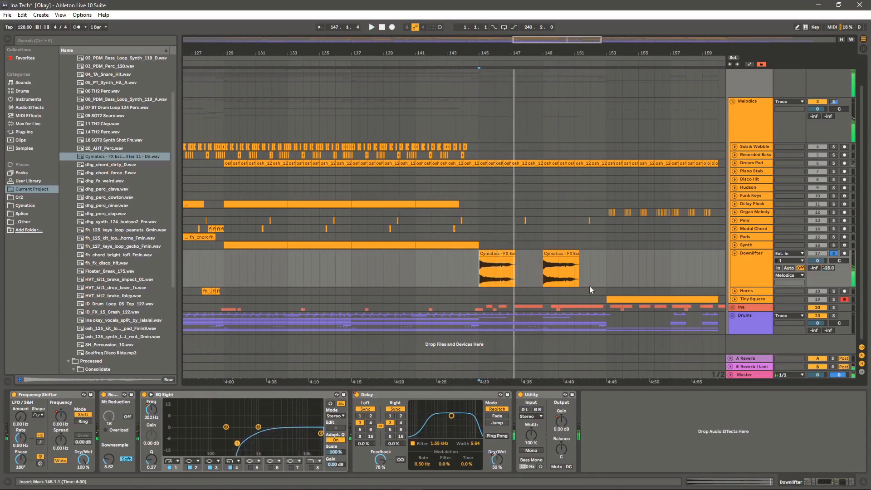
Collapse the Downlifter track, solo and expand the Horns track, and play it from just before its clip in bar 127
left_click(734, 253)
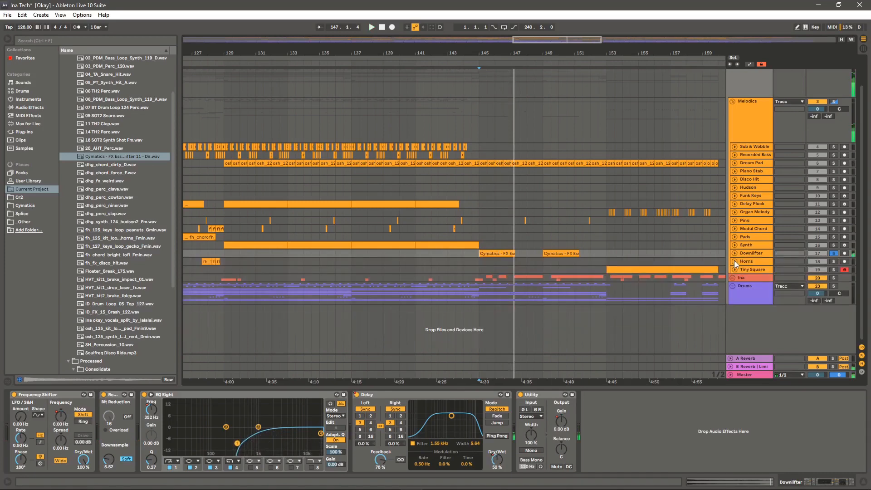
left_click(734, 260)
left_click_drag(346, 47, 623, 46)
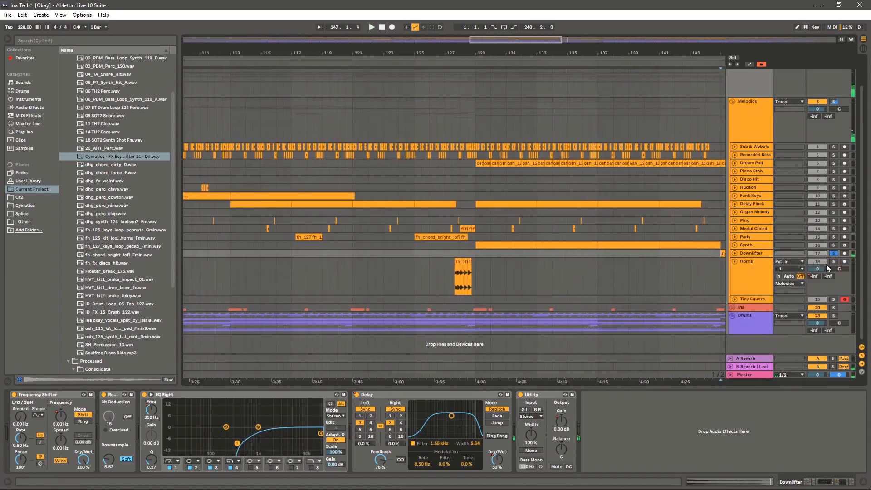
left_click(454, 274)
key("space")
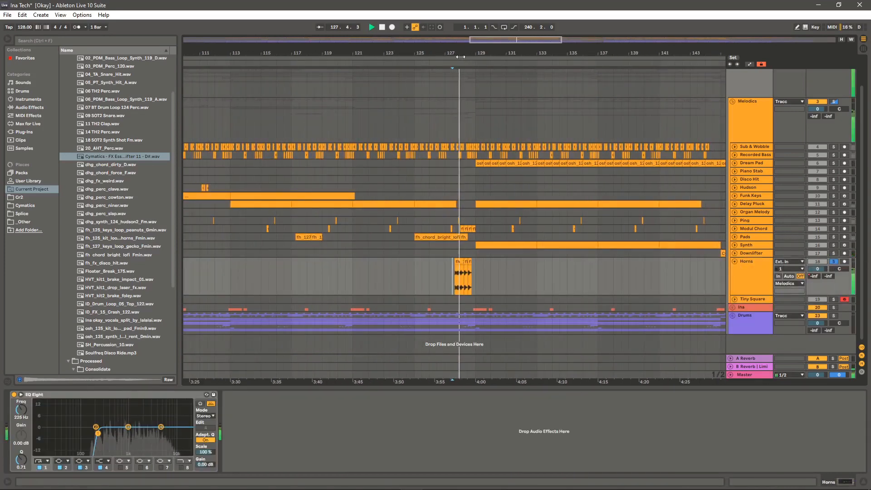
mouse_move(486, 51)
left_mouse_down()
mouse_move(507, 68)
mouse_move(465, 84)
mouse_move(464, 29)
mouse_move(468, 50)
left_mouse_up()
key("space")
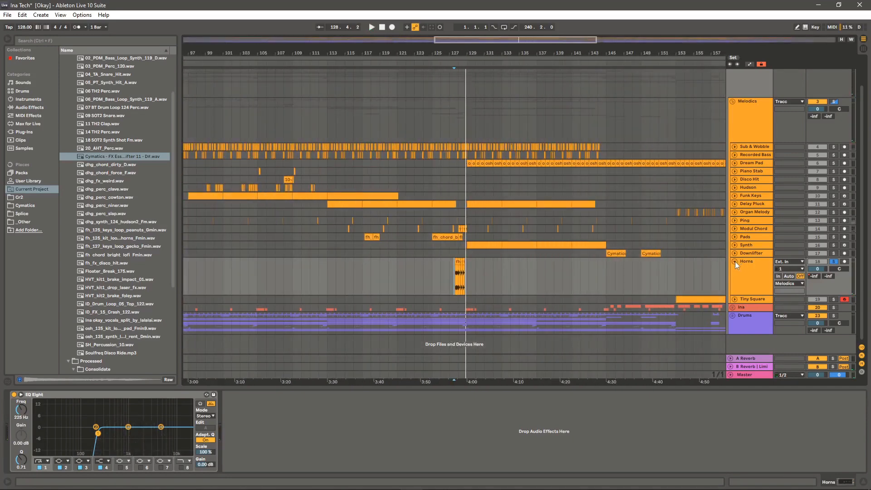
Collapse the Horns track, solo and expand the Tiny Square track, and play its clip from bar 153
left_click(735, 261)
left_click(734, 270)
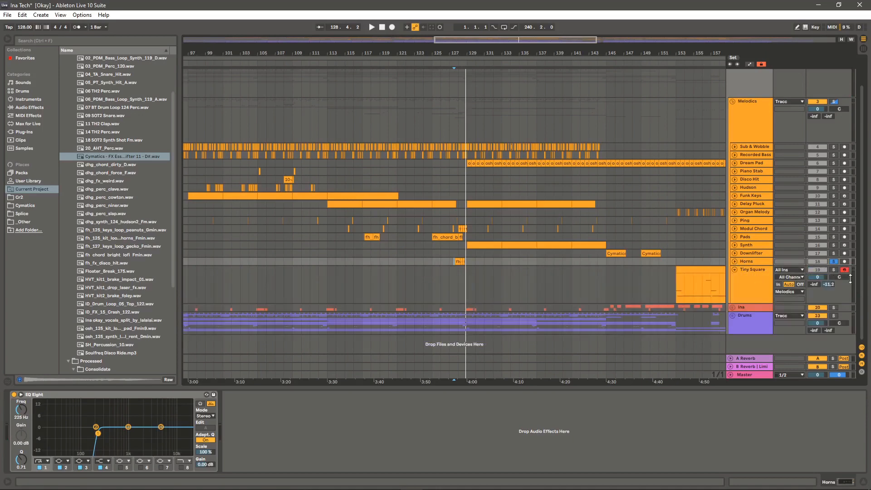
left_click(676, 287)
key("space")
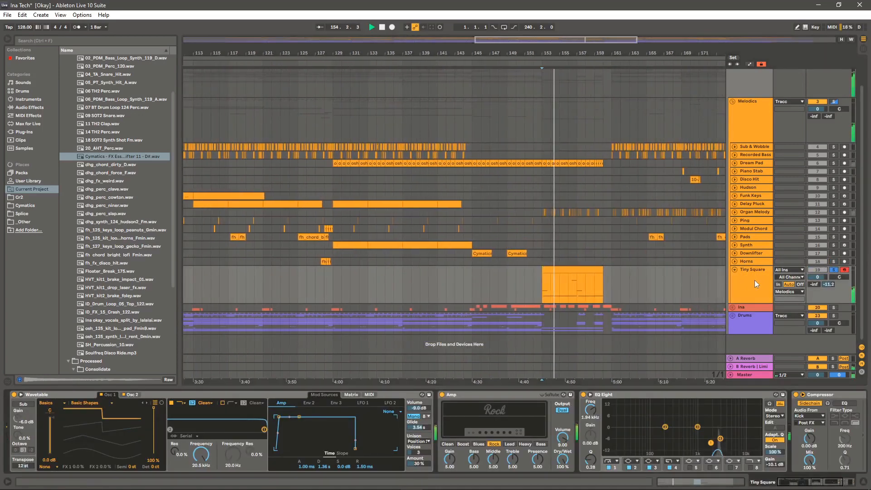
Show the second Wavetable oscillator of Tiny Square, stop playback and collapse the track
left_click(132, 395)
key("space")
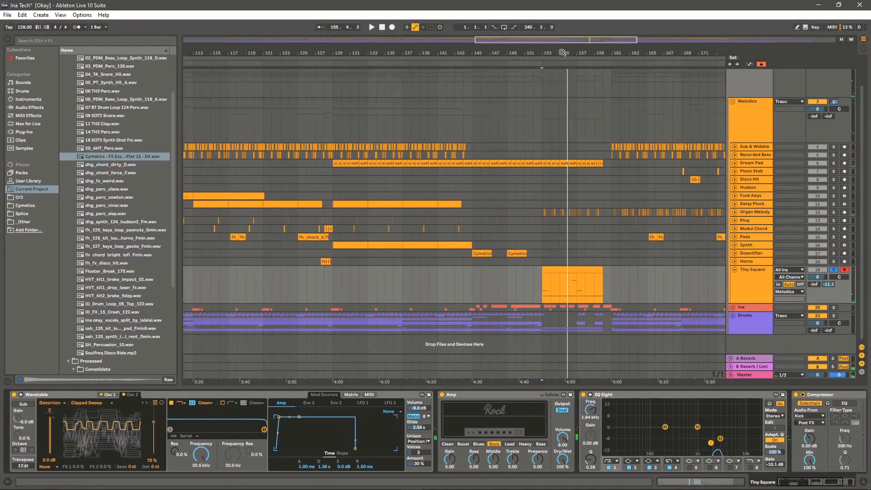
left_click_drag(562, 54, 562, 23)
left_click(735, 270)
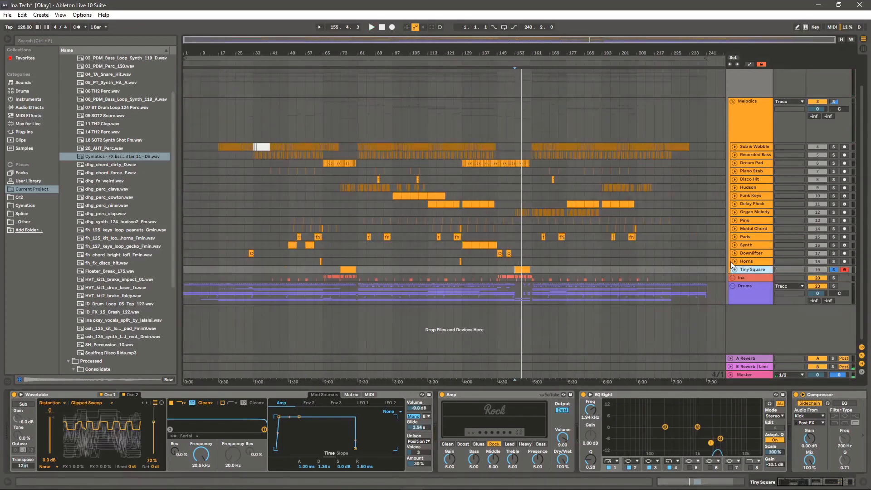
Select the Tracc group to show its effects, and look over the whole arrangement
left_click(741, 113)
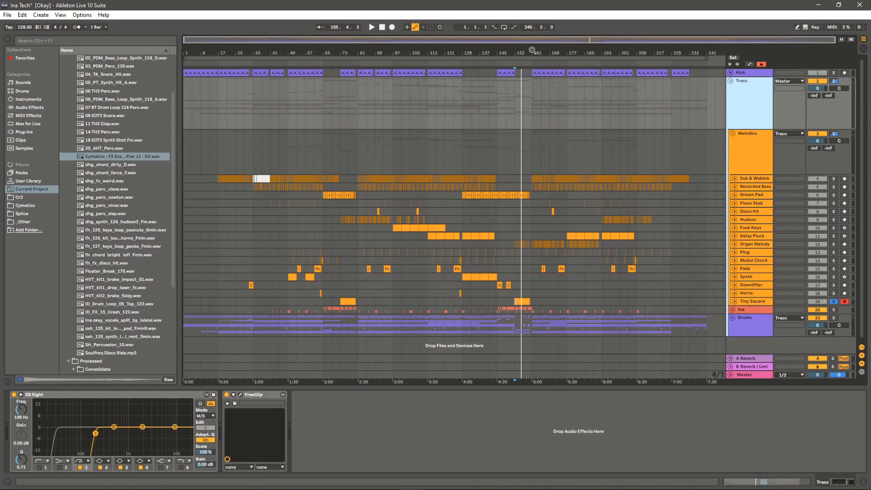
mouse_move(532, 51)
left_mouse_down()
mouse_move(532, 99)
mouse_move(532, 51)
left_mouse_up()
scroll(573, 112, "down", 1)
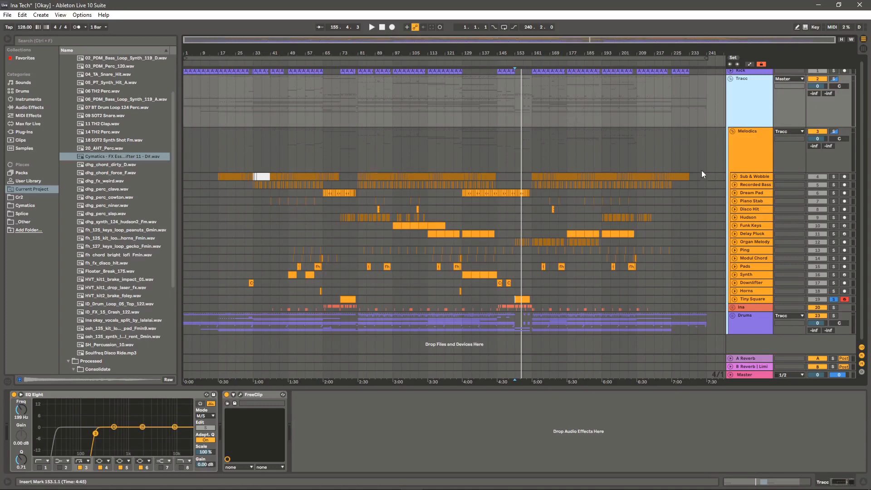
scroll(703, 168, "up", 1)
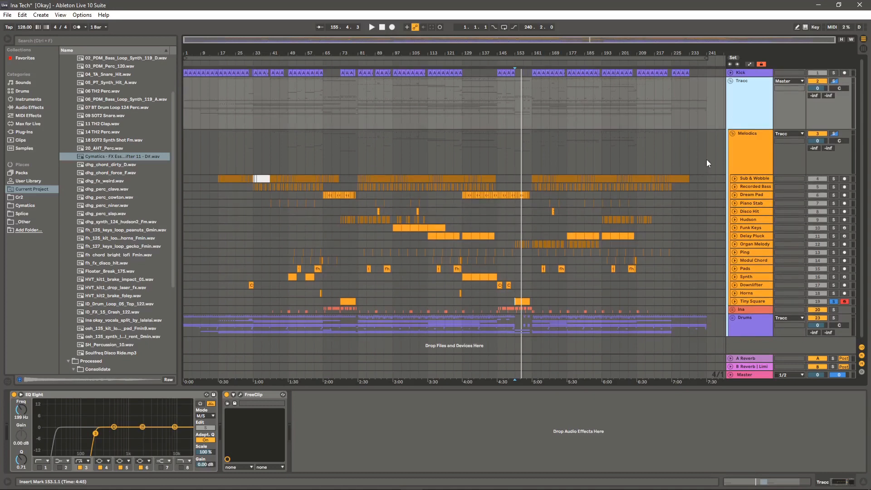